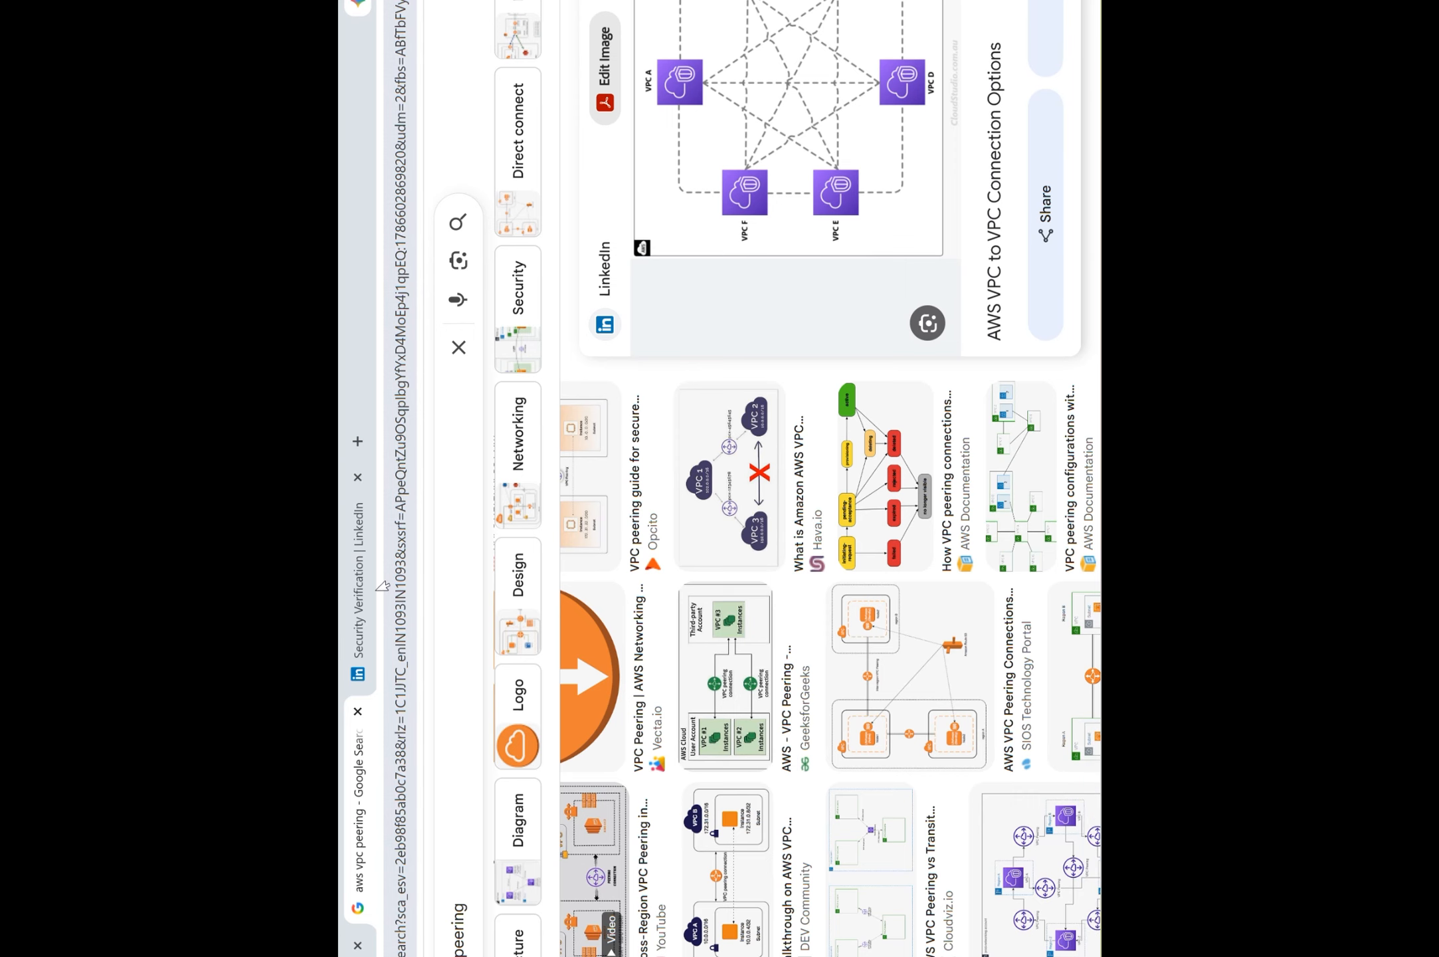
Switch to the VPC peering overview document and review the valid and invalid CIDR examples under the non-overlap requirement.
{"action": "key", "text": "alt+Tab"}
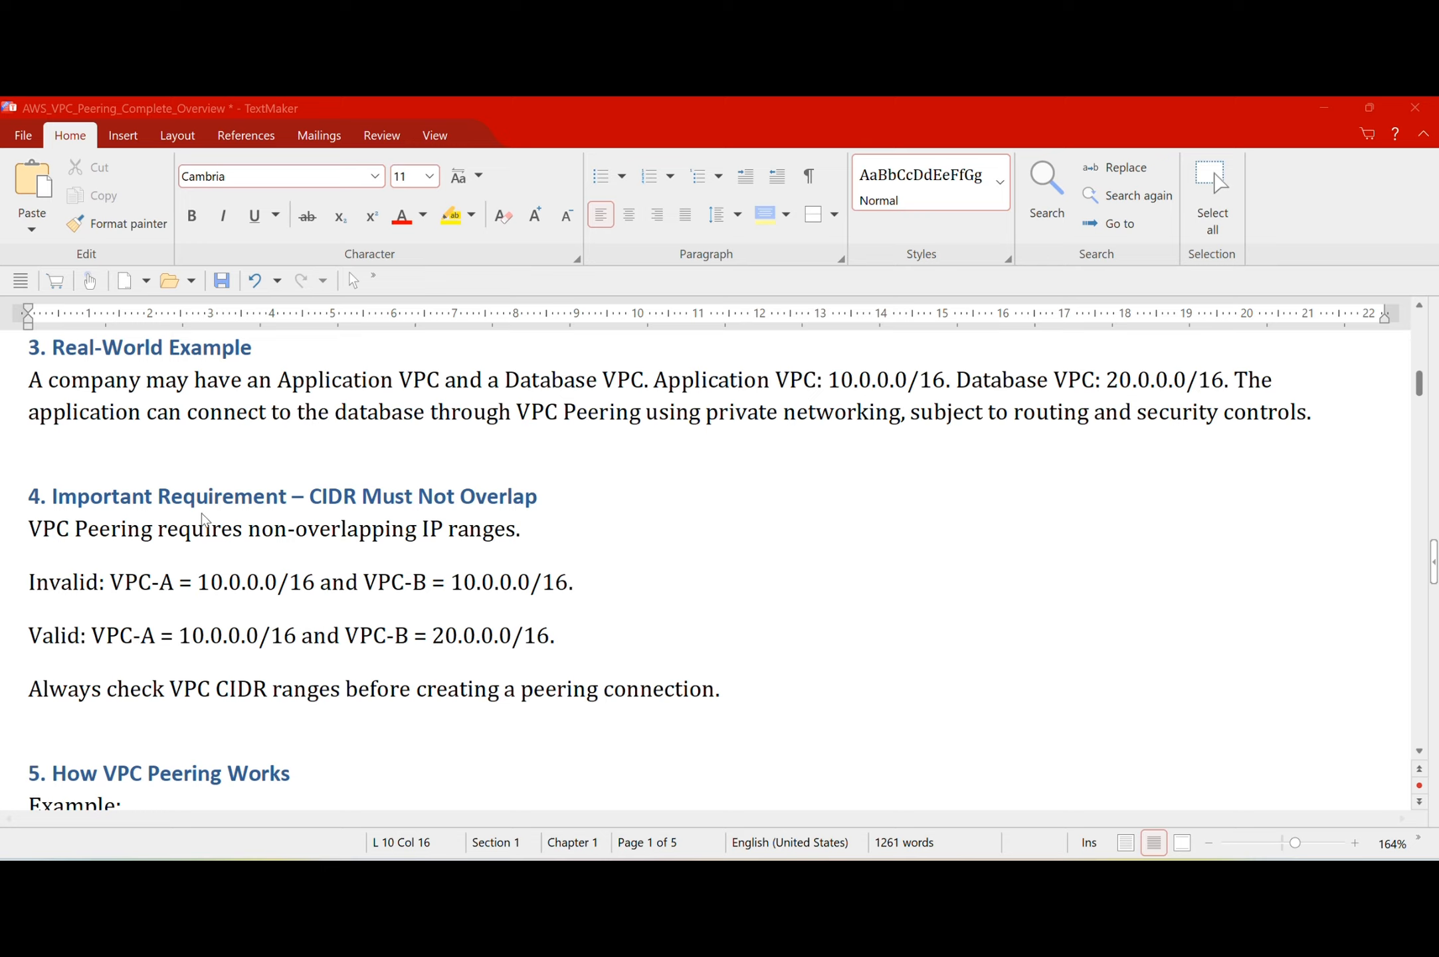
{"action": "double_click", "coordinate": [76, 582]}
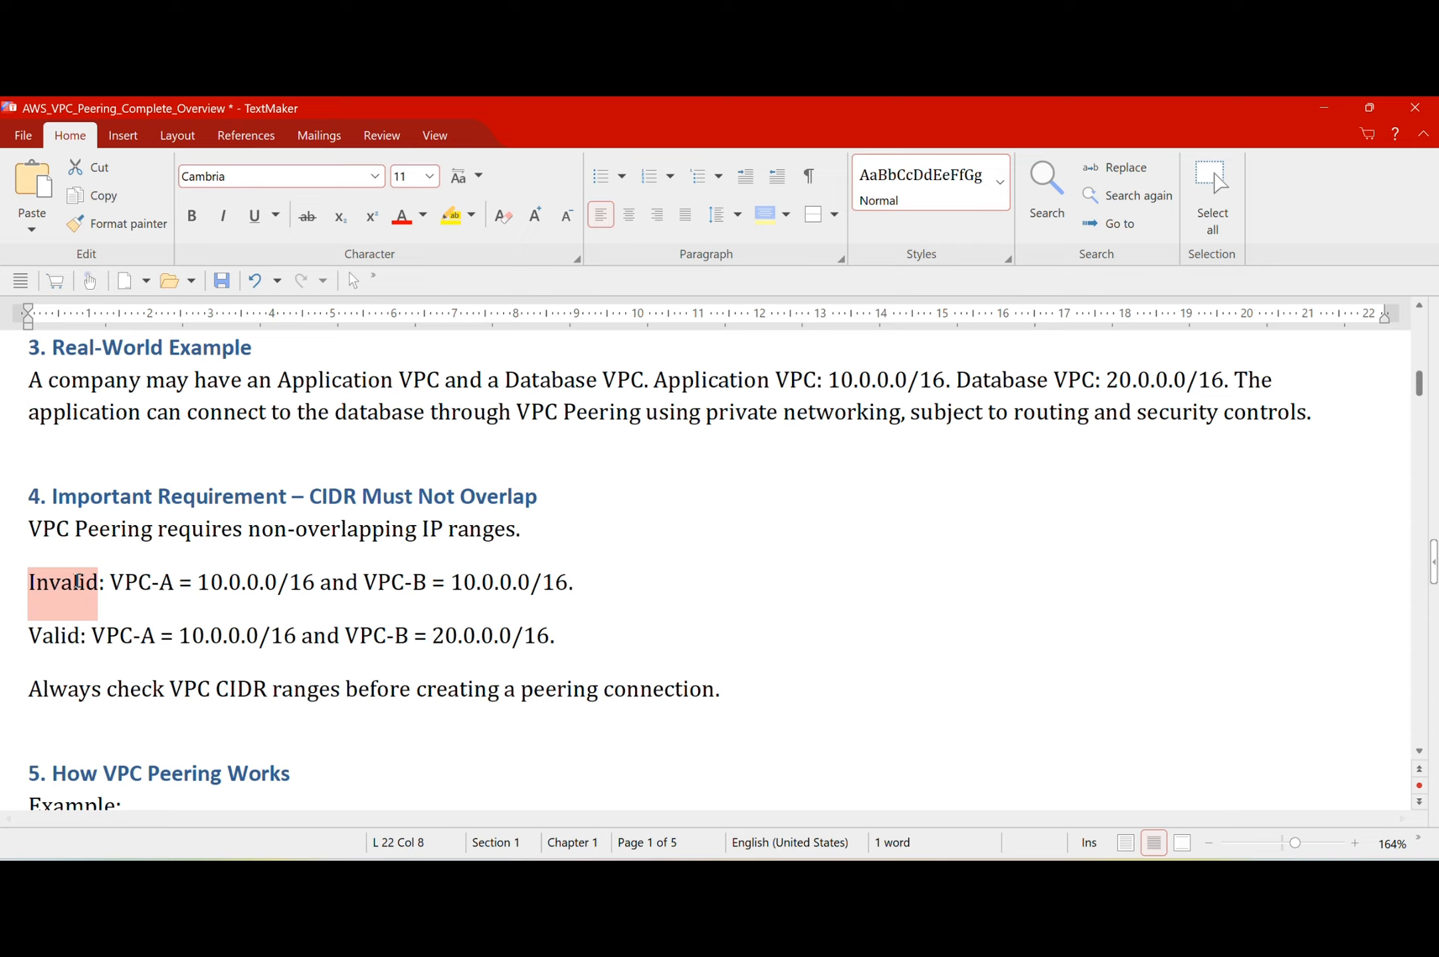
{"action": "left_click", "coordinate": [152, 583]}
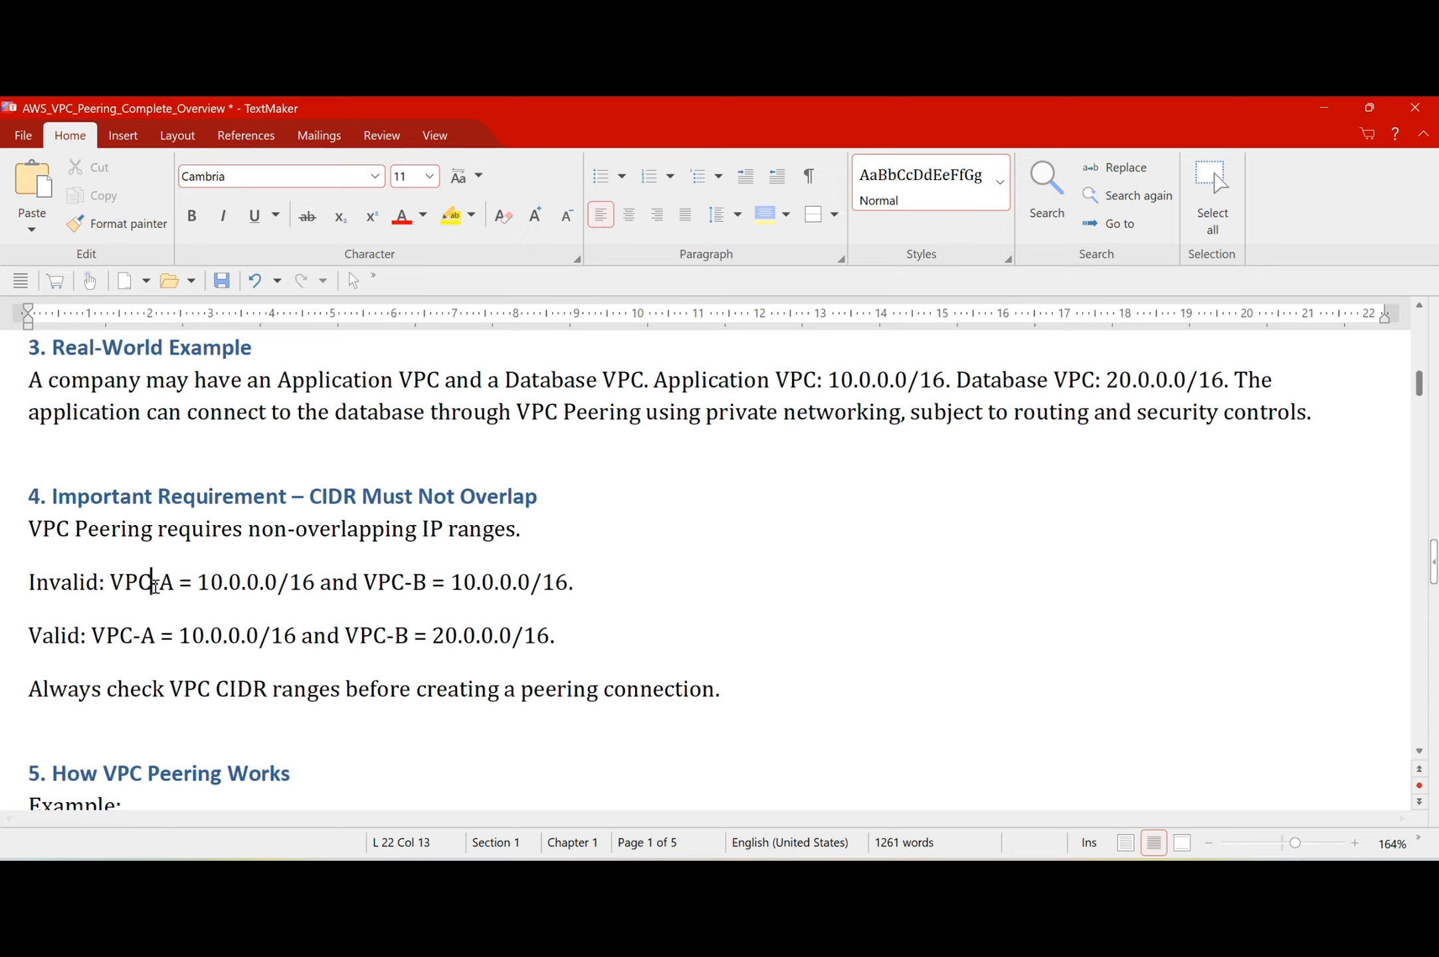
{"action": "left_click_drag", "start_coordinate": [228, 587], "coordinate": [240, 587]}
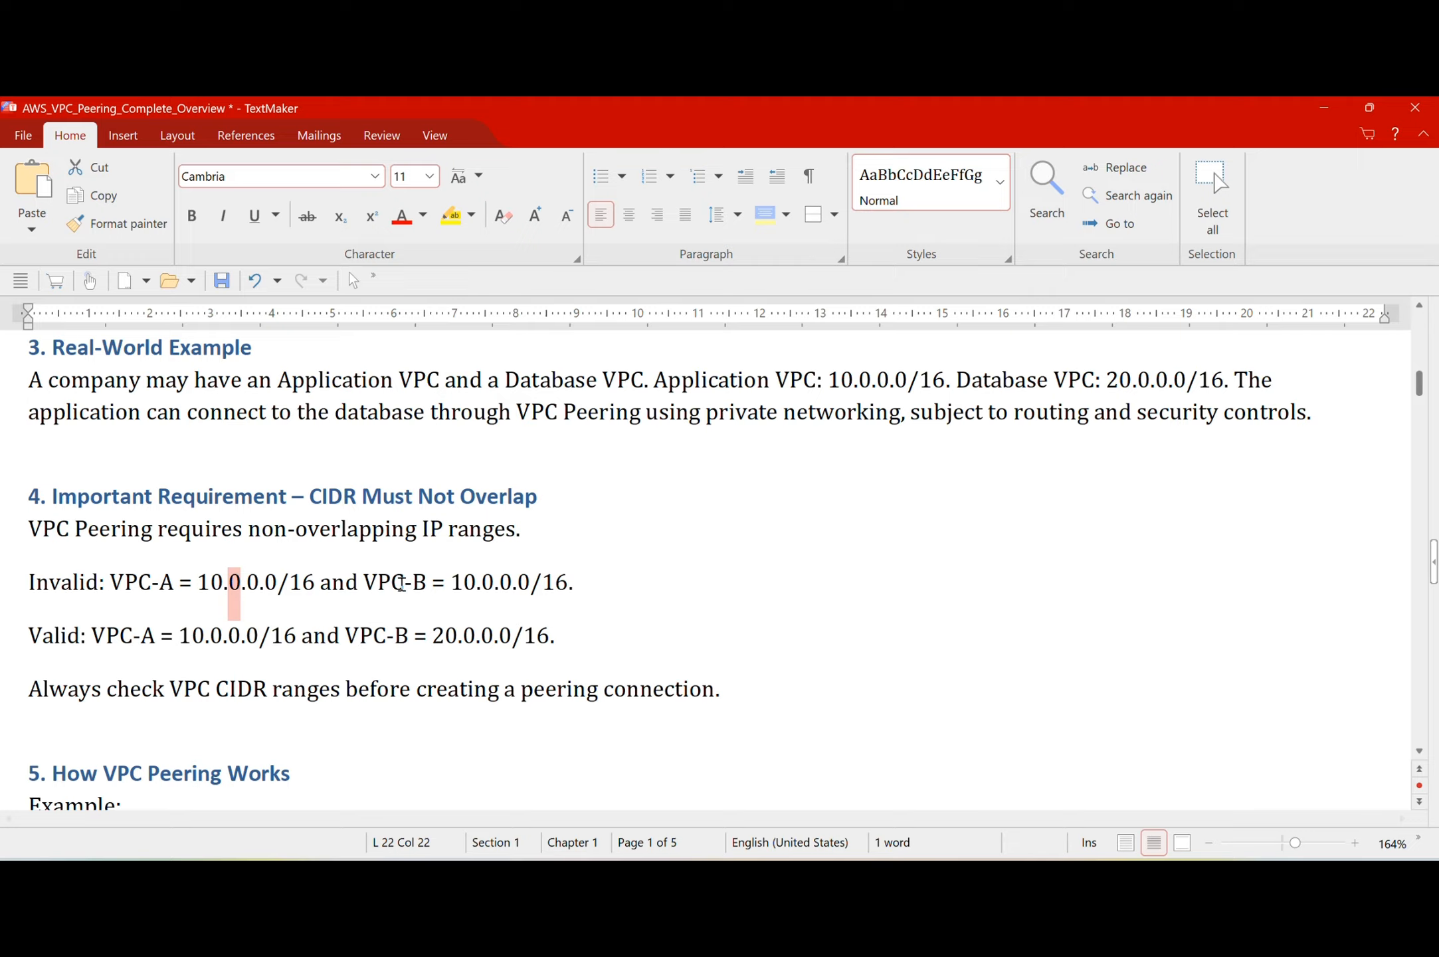
{"action": "triple_click", "coordinate": [474, 585]}
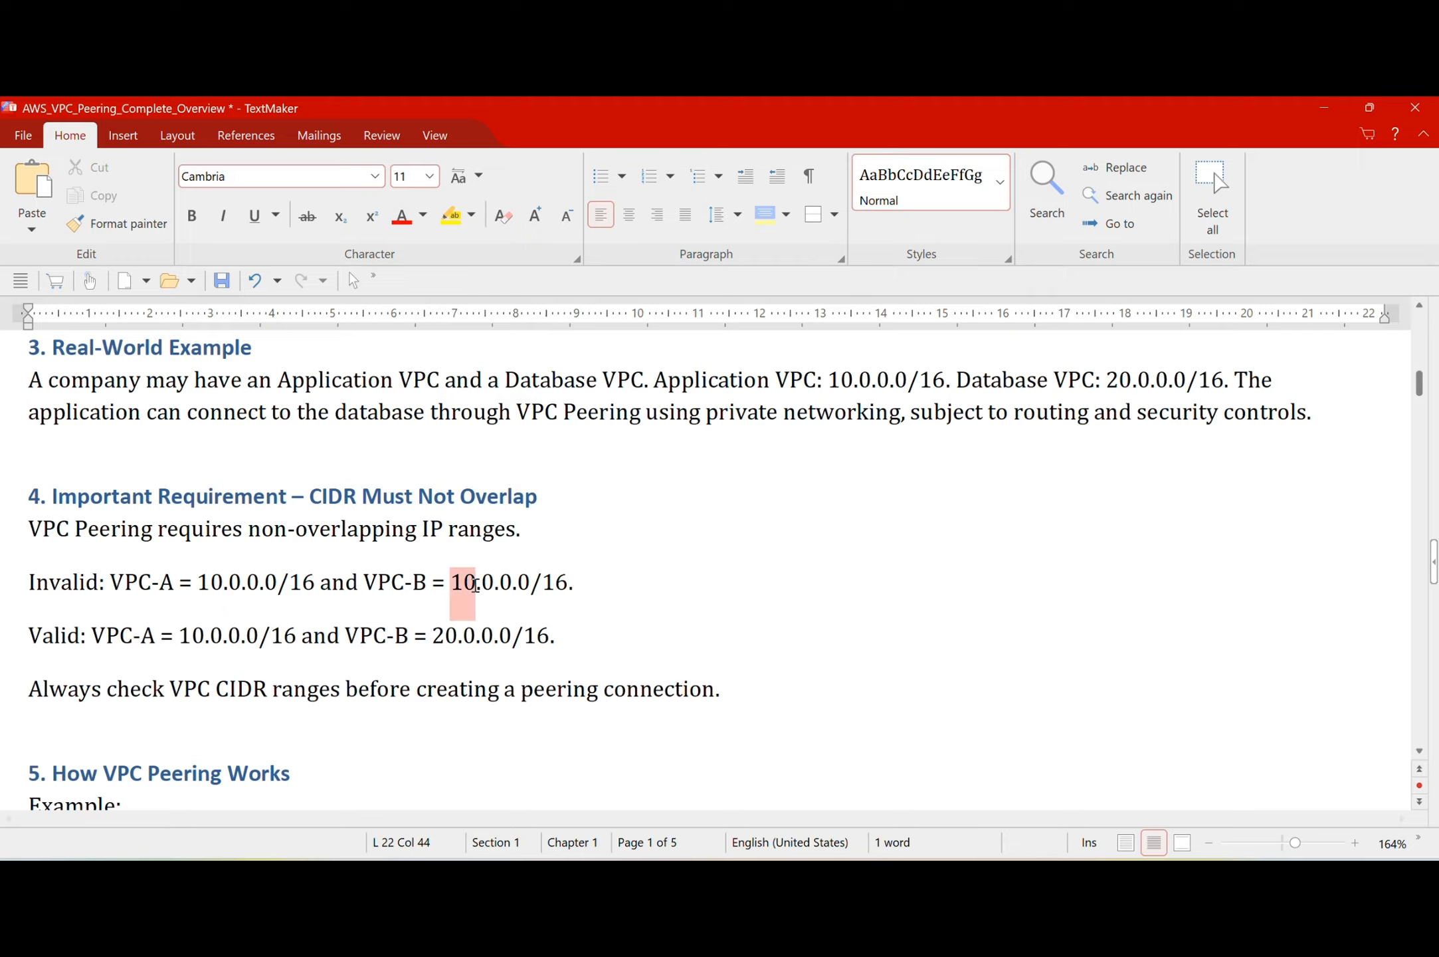
{"action": "left_click", "coordinate": [425, 581]}
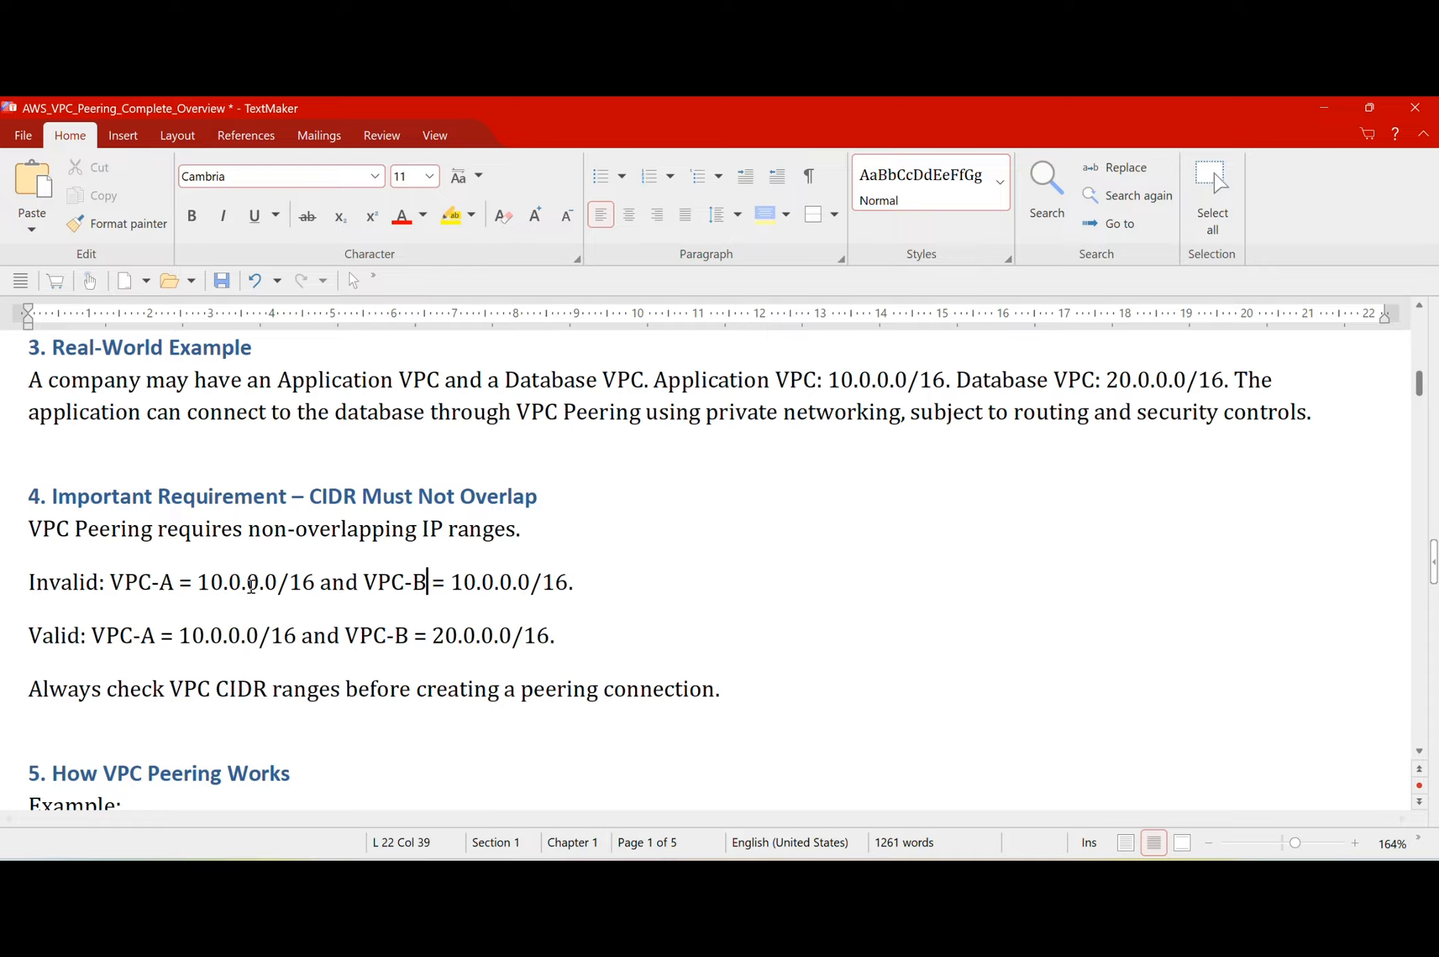
{"action": "double_click", "coordinate": [54, 638]}
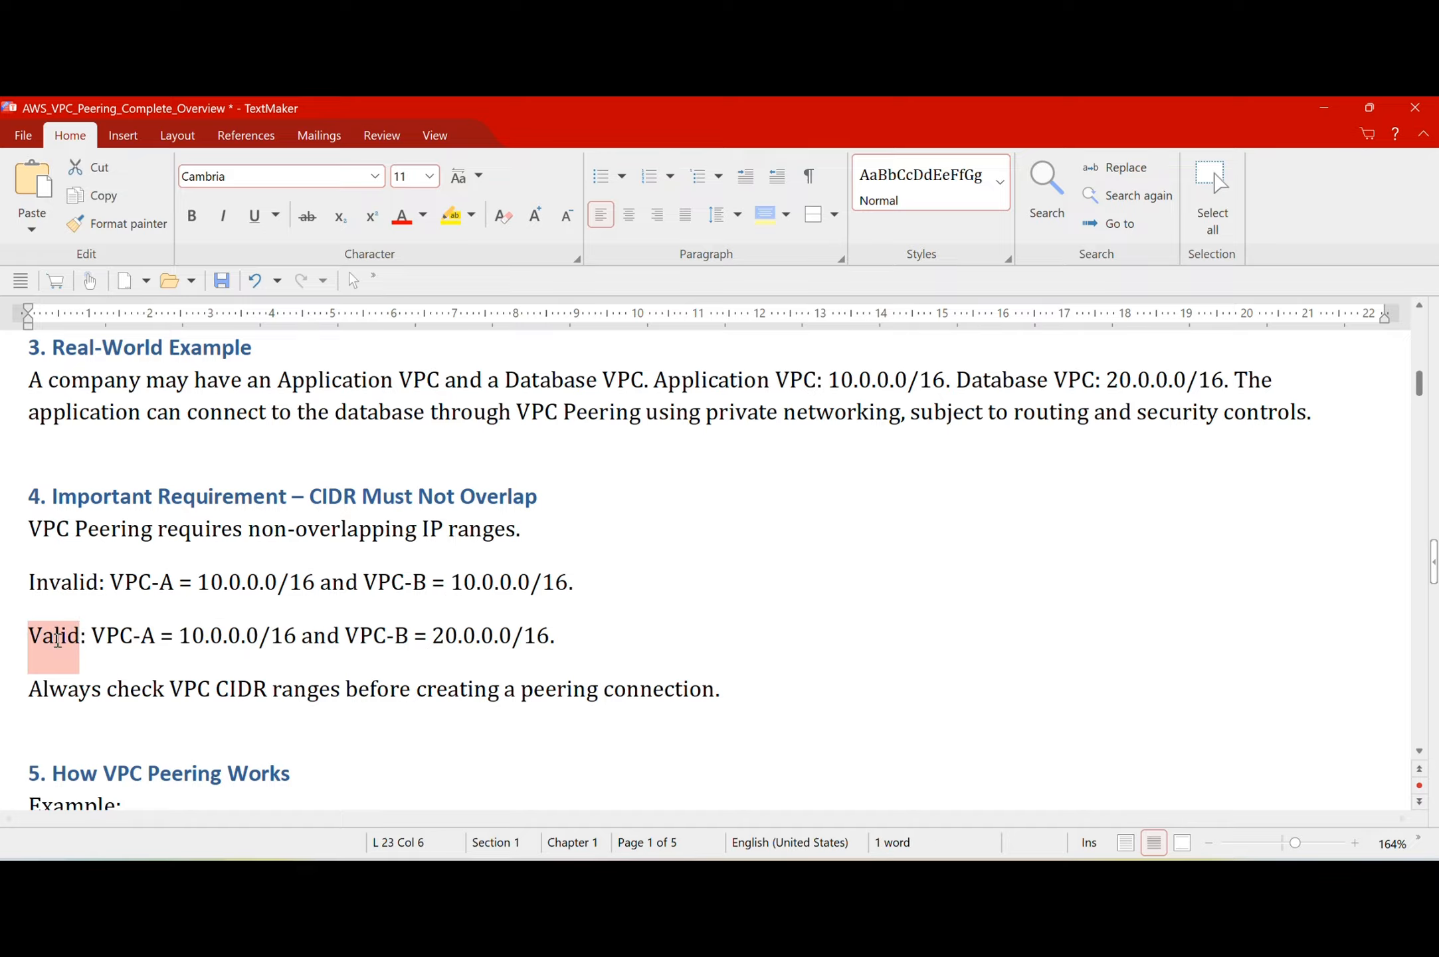
{"action": "double_click", "coordinate": [113, 635]}
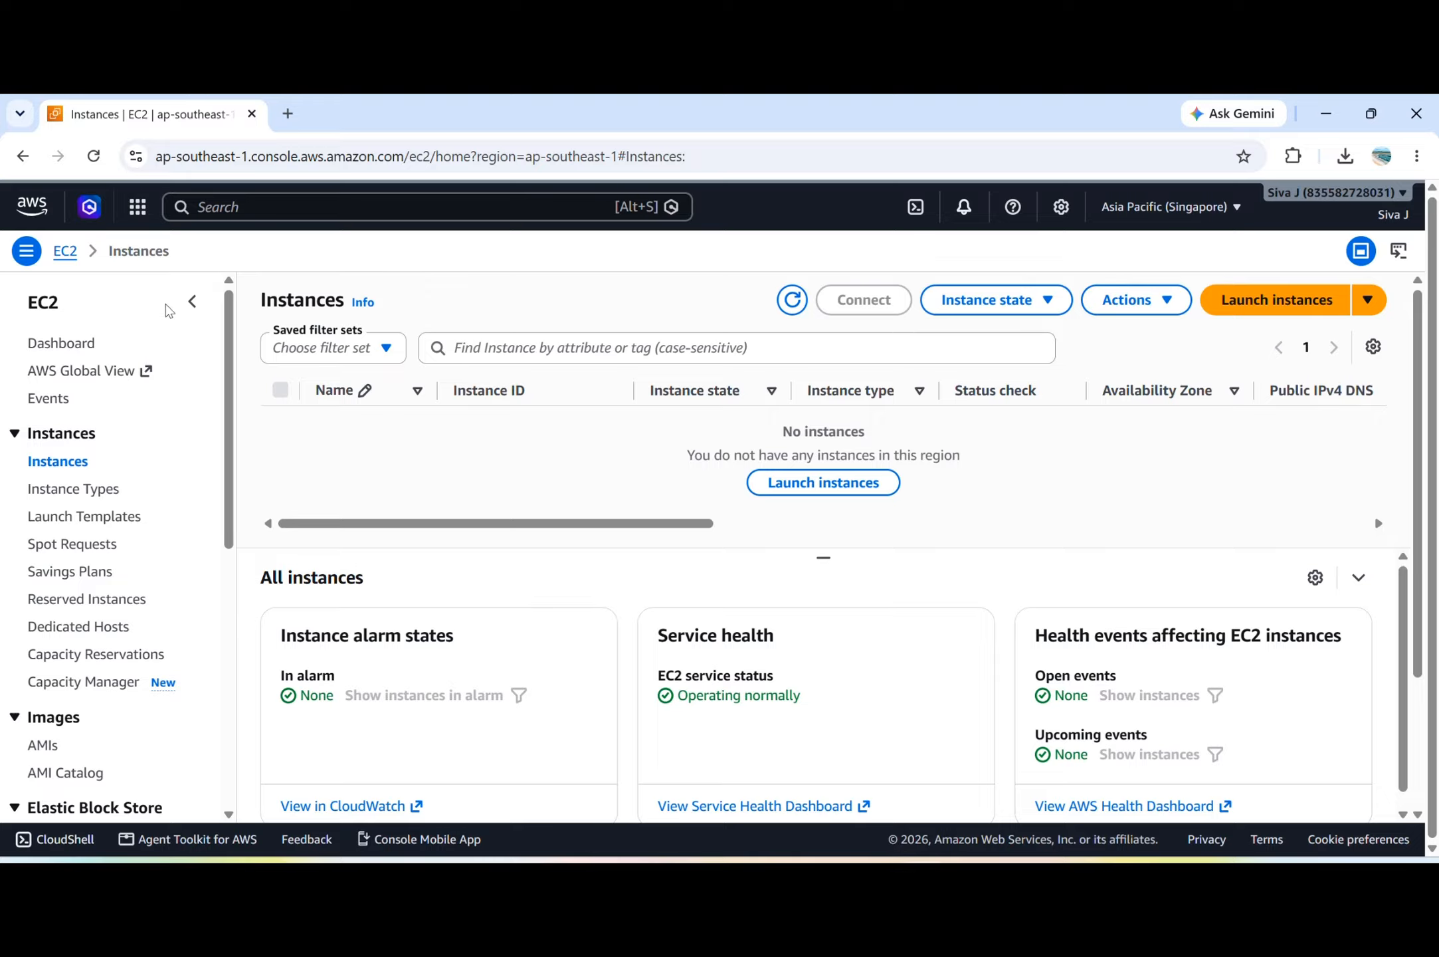
Find the VPC service in the AWS console by searching for vpc and open its list of VPCs.
{"action": "left_click", "coordinate": [293, 215]}
{"action": "type", "text": "vpc"}
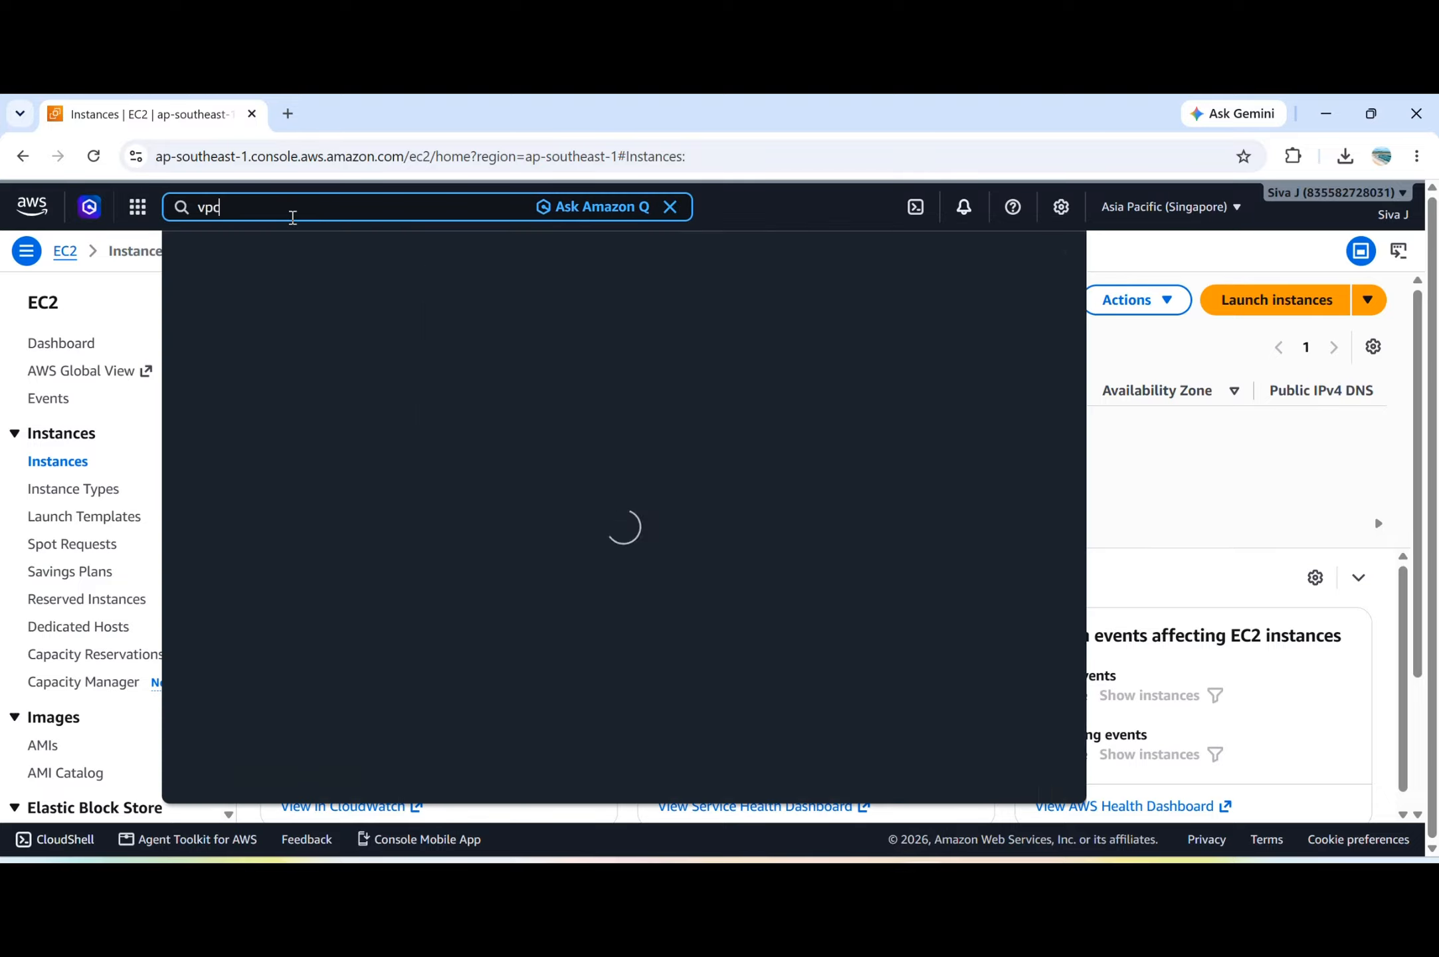
{"action": "left_click", "coordinate": [478, 314]}
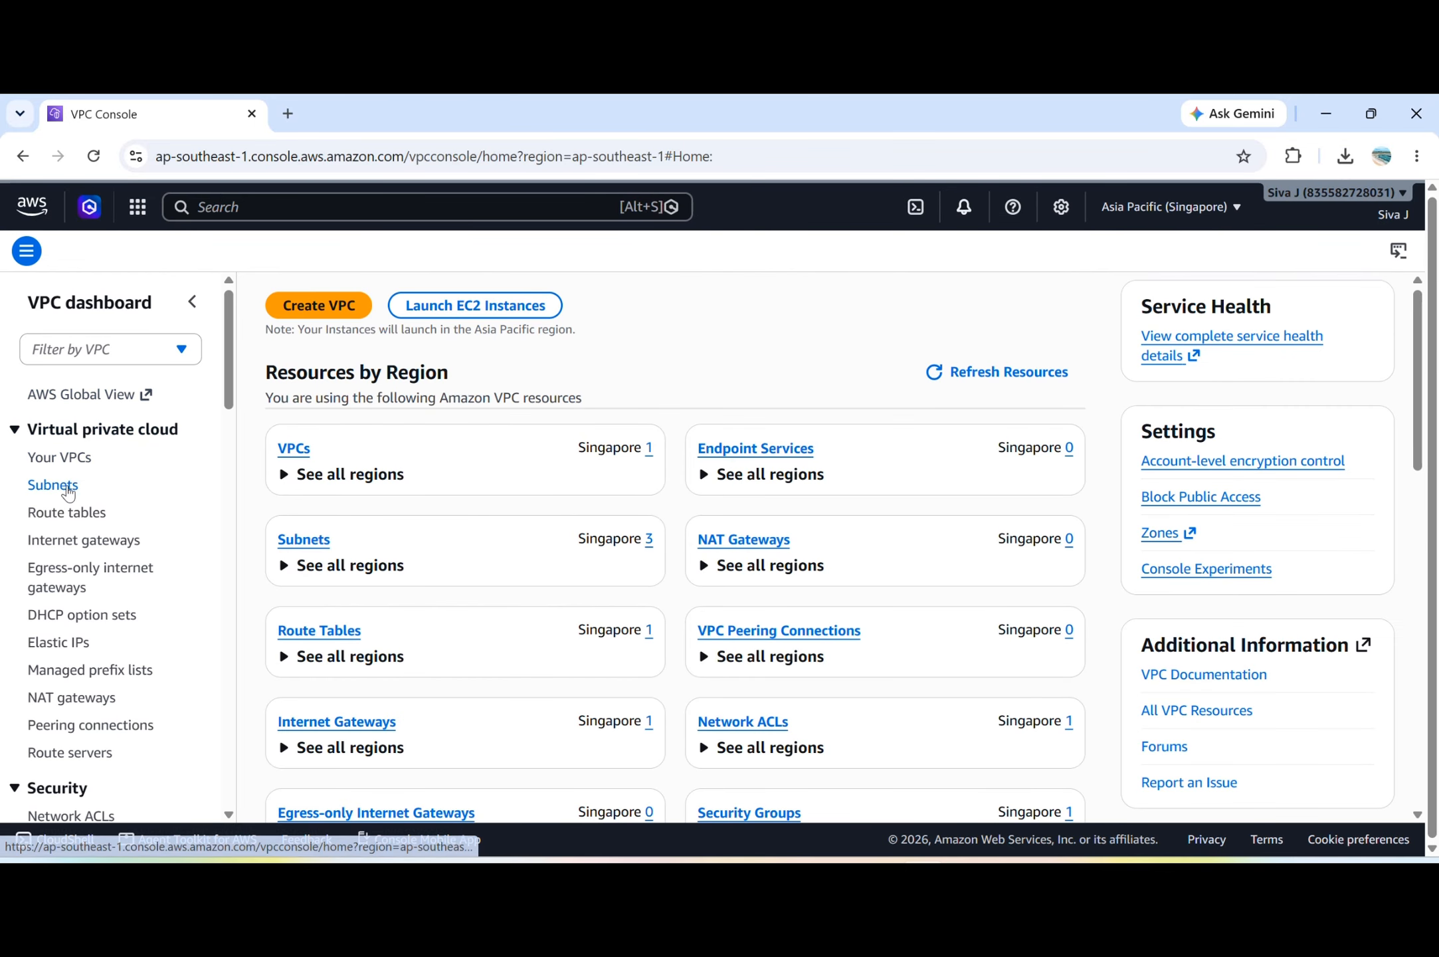
{"action": "left_click", "coordinate": [81, 459]}
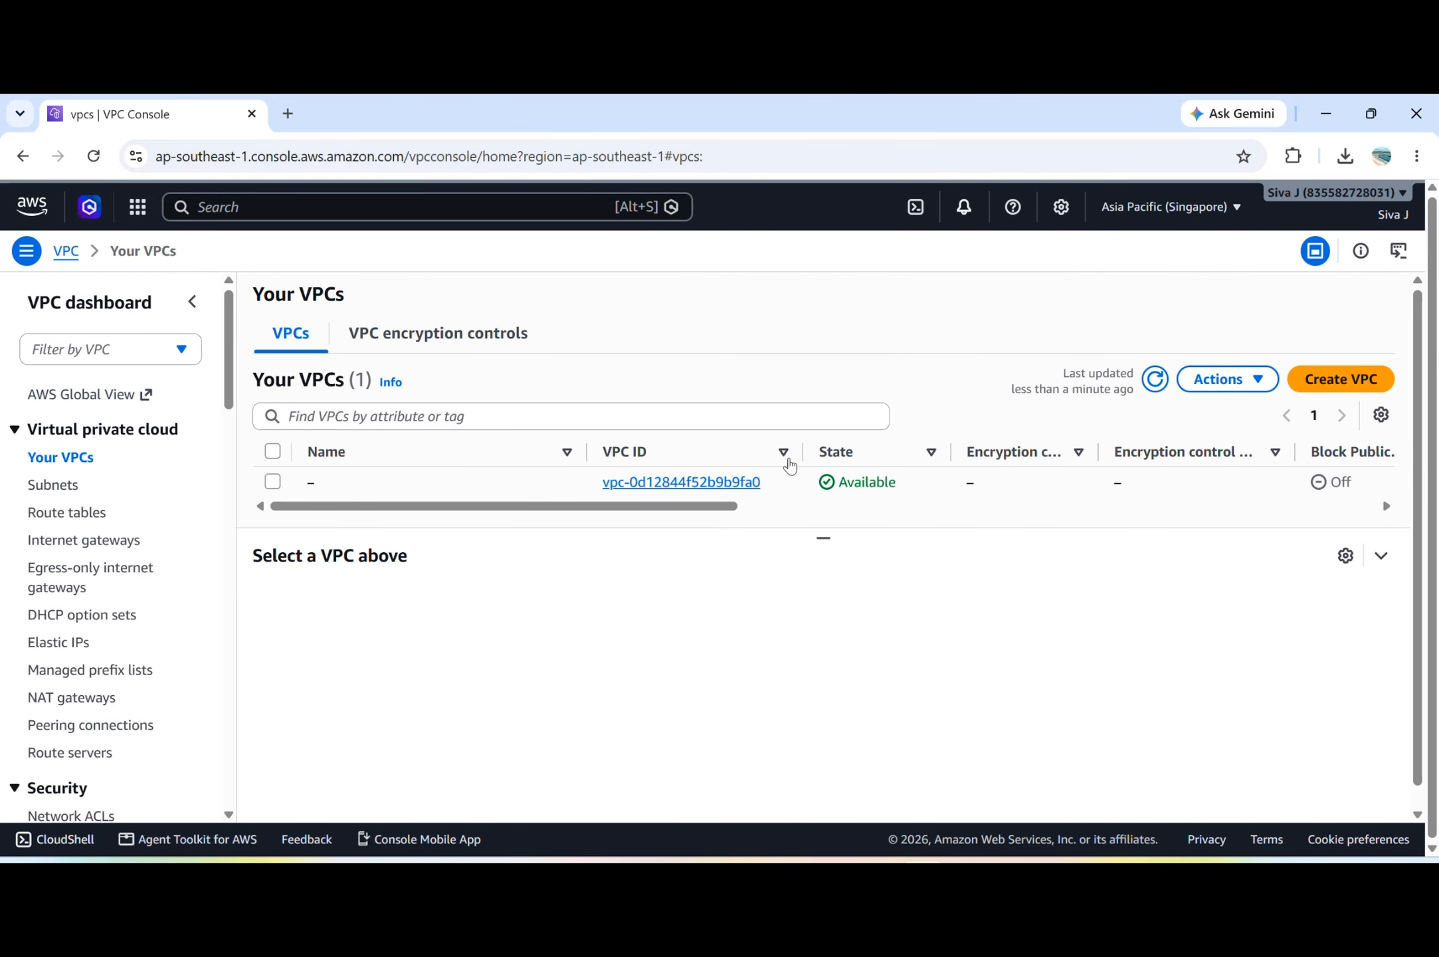
Start a new VPC and set its name tag to VPC-A.
{"action": "left_click", "coordinate": [1349, 380]}
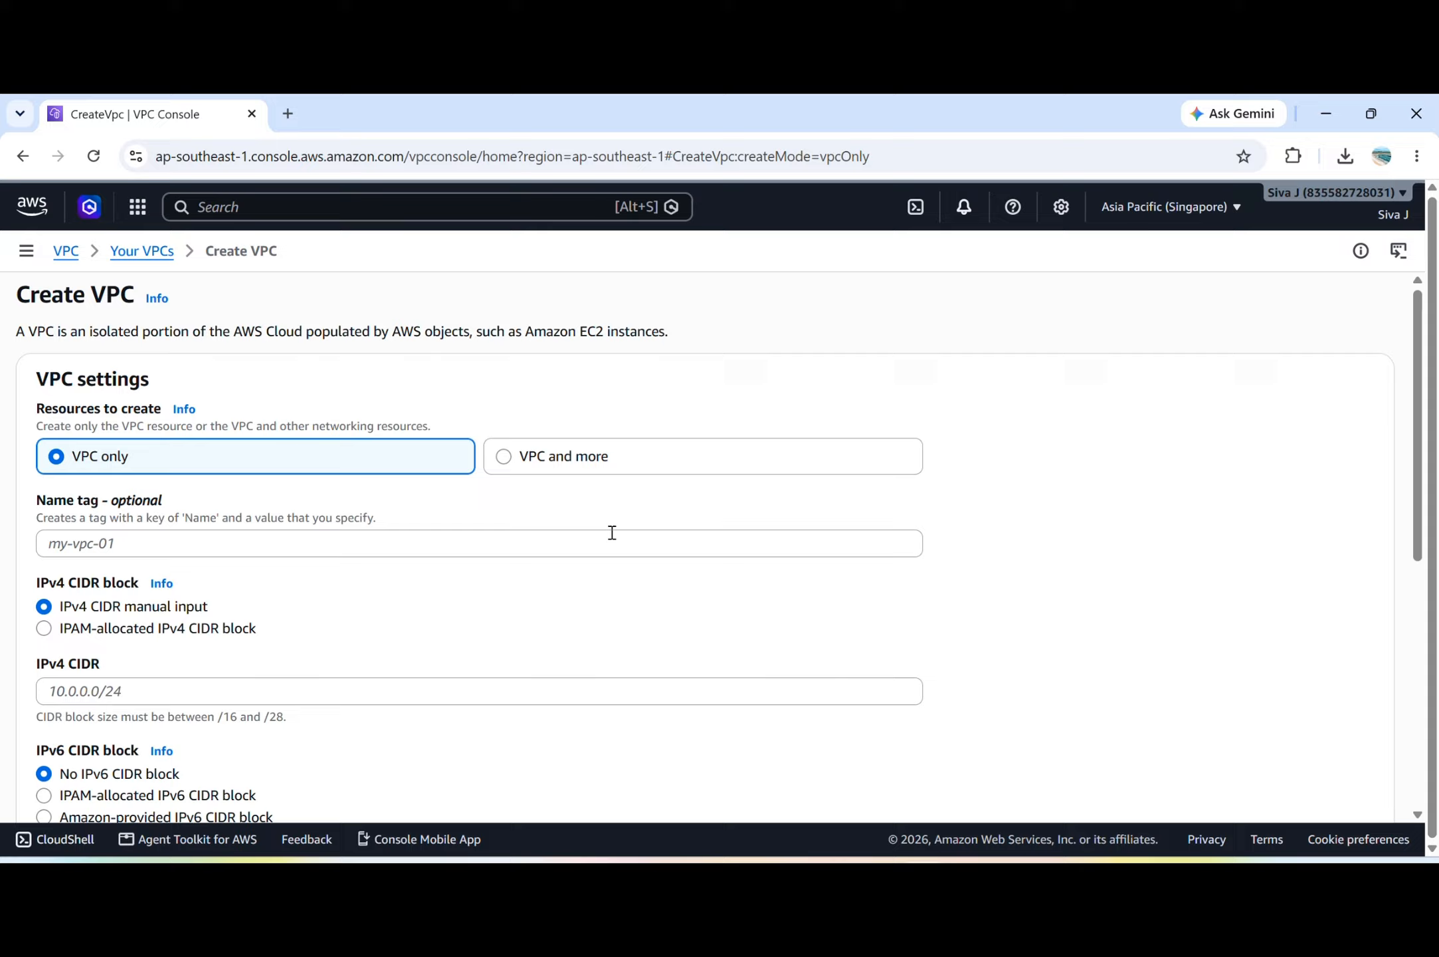
{"action": "left_click", "coordinate": [251, 540]}
{"action": "type", "text": "vpc"}
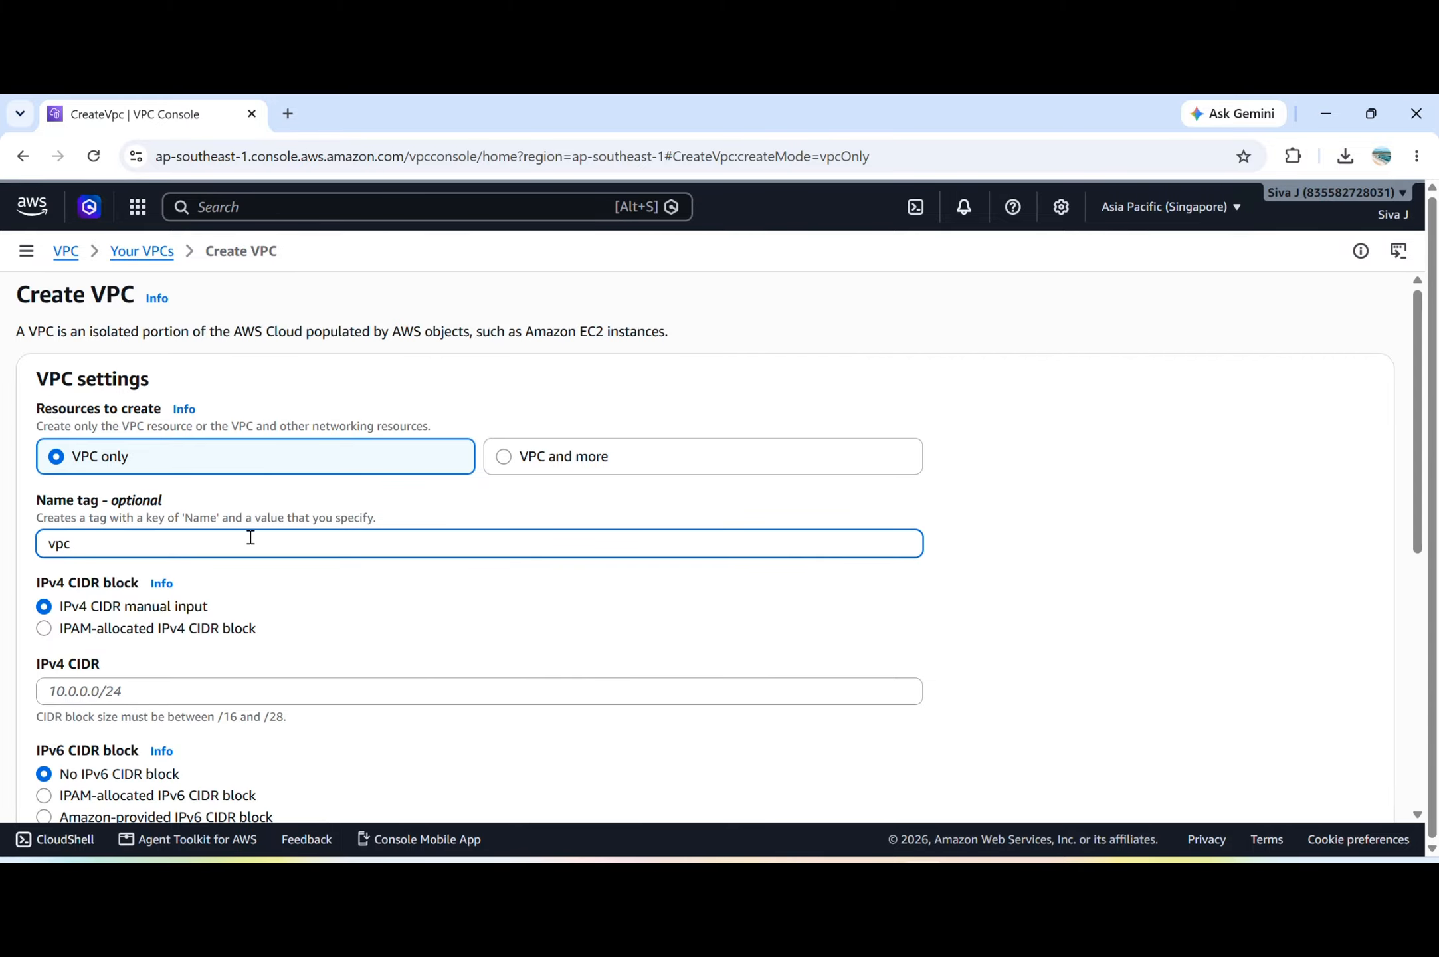
{"action": "key", "text": "ctrl+a"}
{"action": "type", "text": "VPC-A"}
{"action": "scroll", "coordinate": [250, 537], "scroll_direction": "down", "scroll_amount": 2}
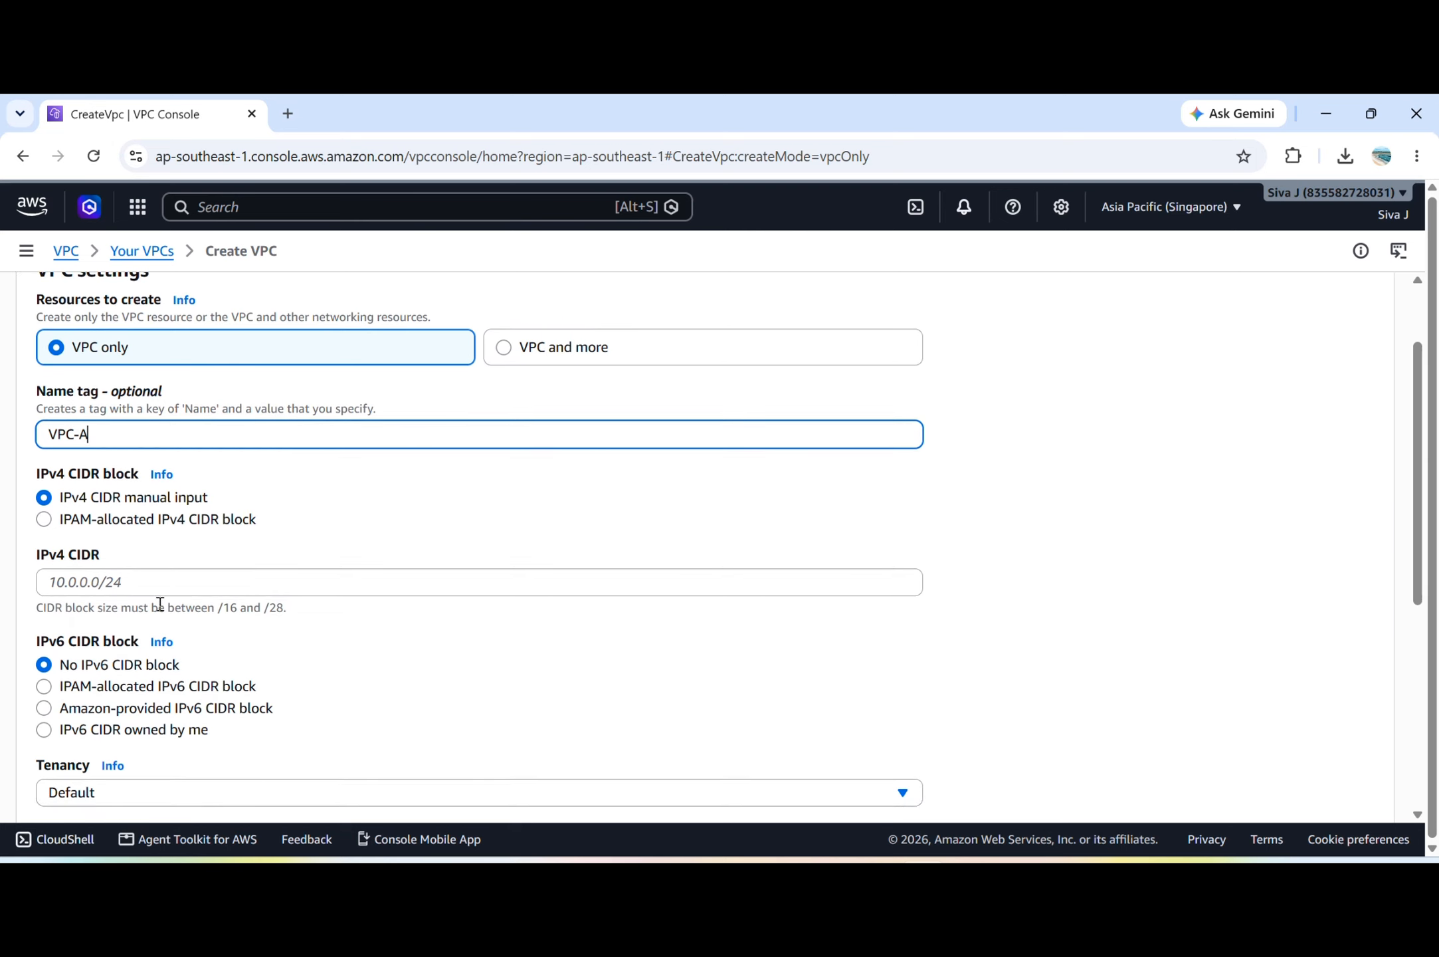
Set the IPv4 CIDR to 10.0.0.0/16 and create the VPC.
{"action": "left_click", "coordinate": [157, 579]}
{"action": "type", "text": "1"}
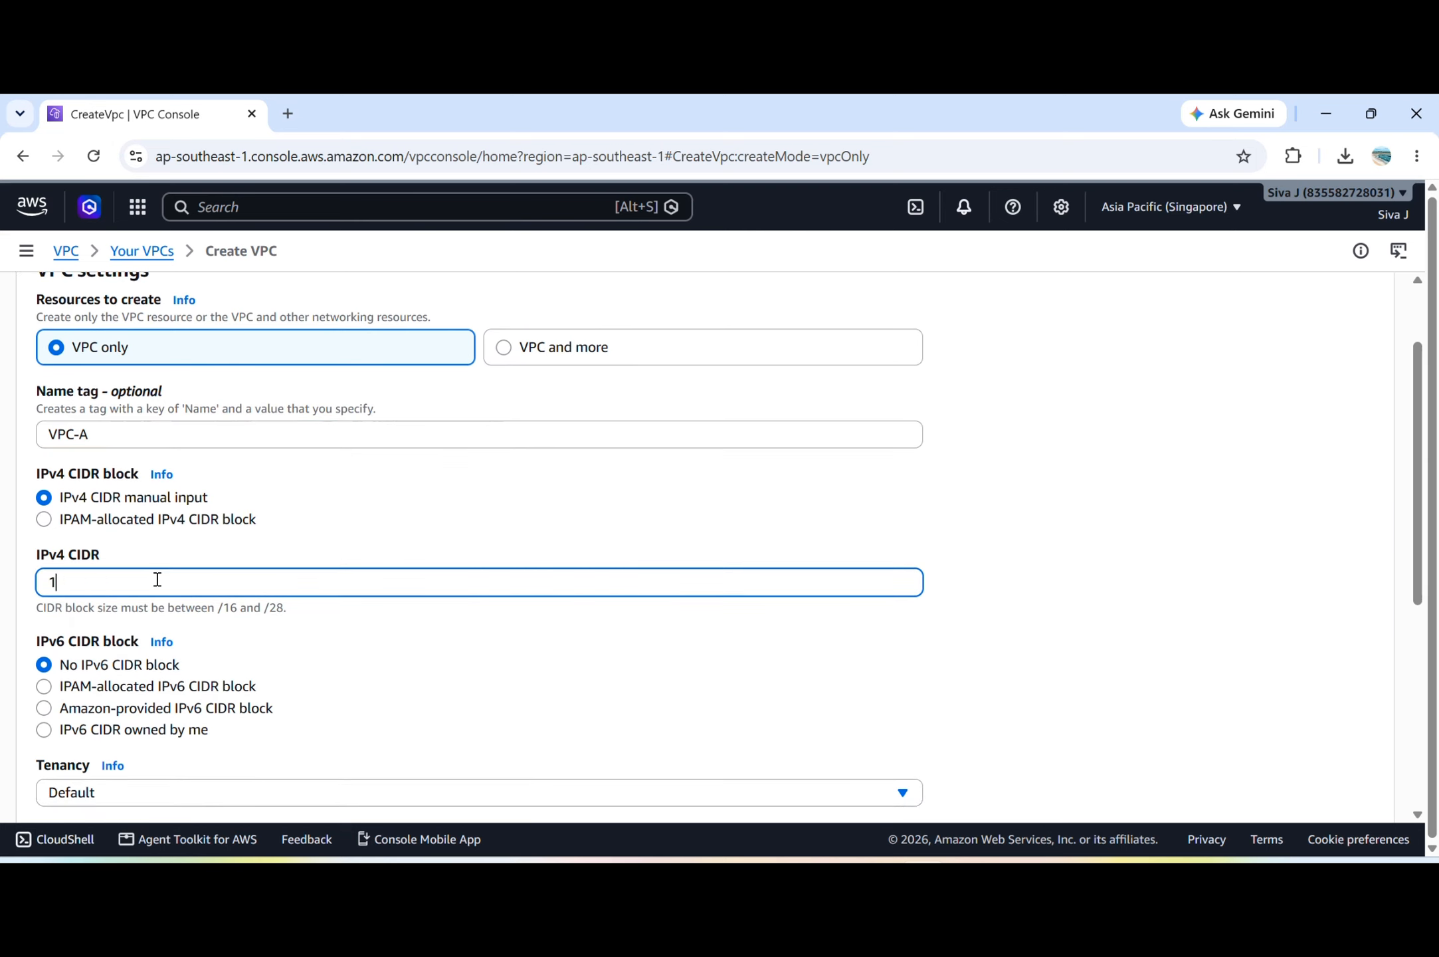
{"action": "type", "text": "0.0.0.0/16"}
{"action": "scroll", "coordinate": [158, 579], "scroll_direction": "down", "scroll_amount": 2}
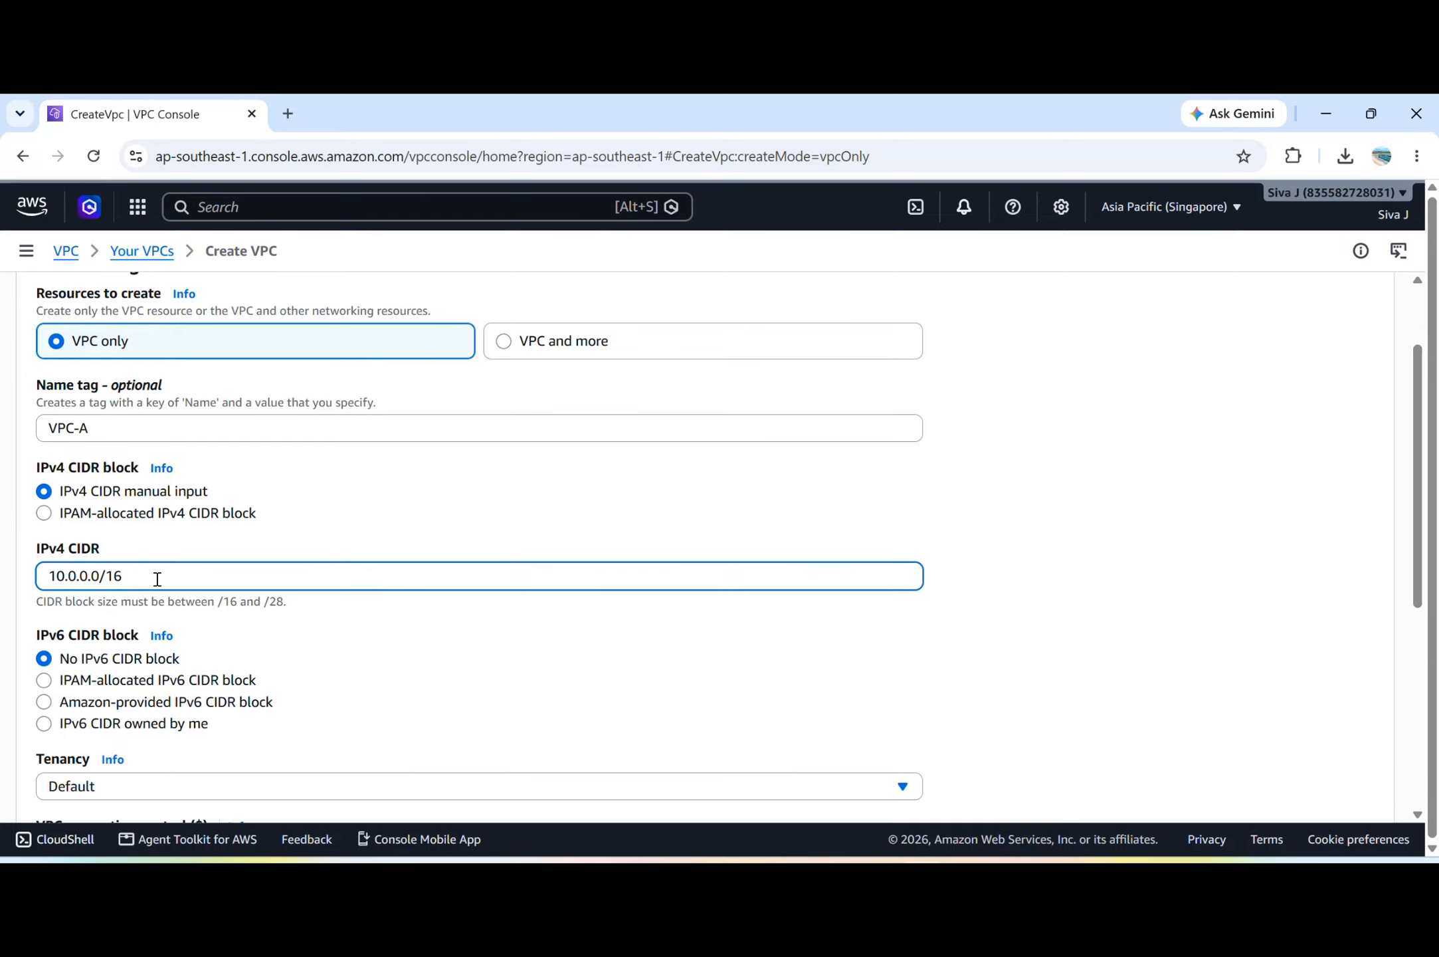
{"action": "scroll", "coordinate": [158, 580], "scroll_direction": "down", "scroll_amount": 3}
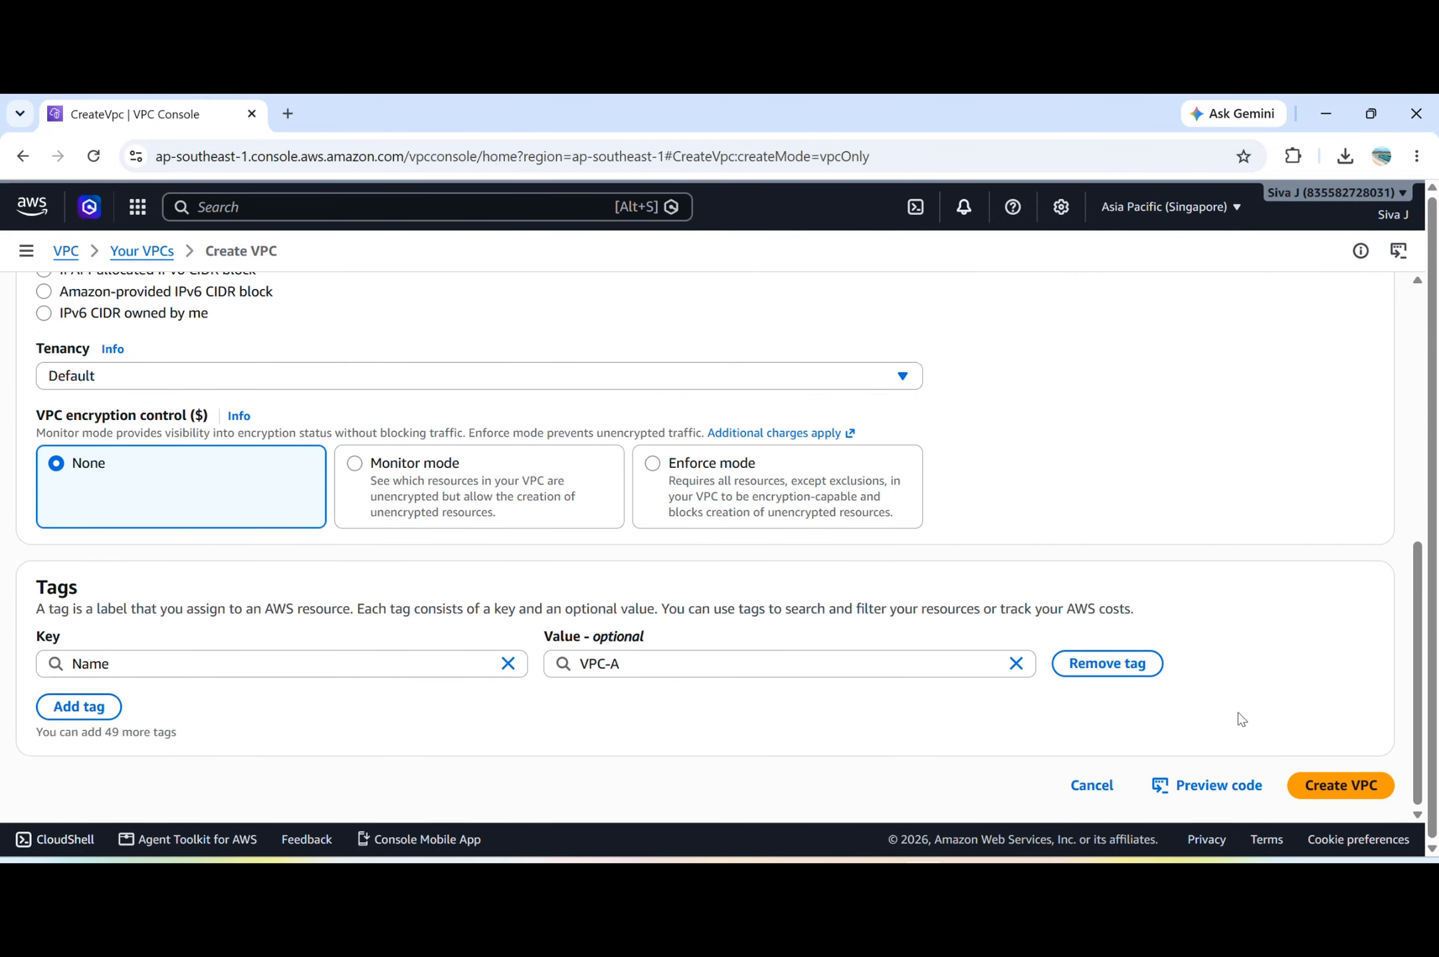
{"action": "left_click", "coordinate": [1342, 788]}
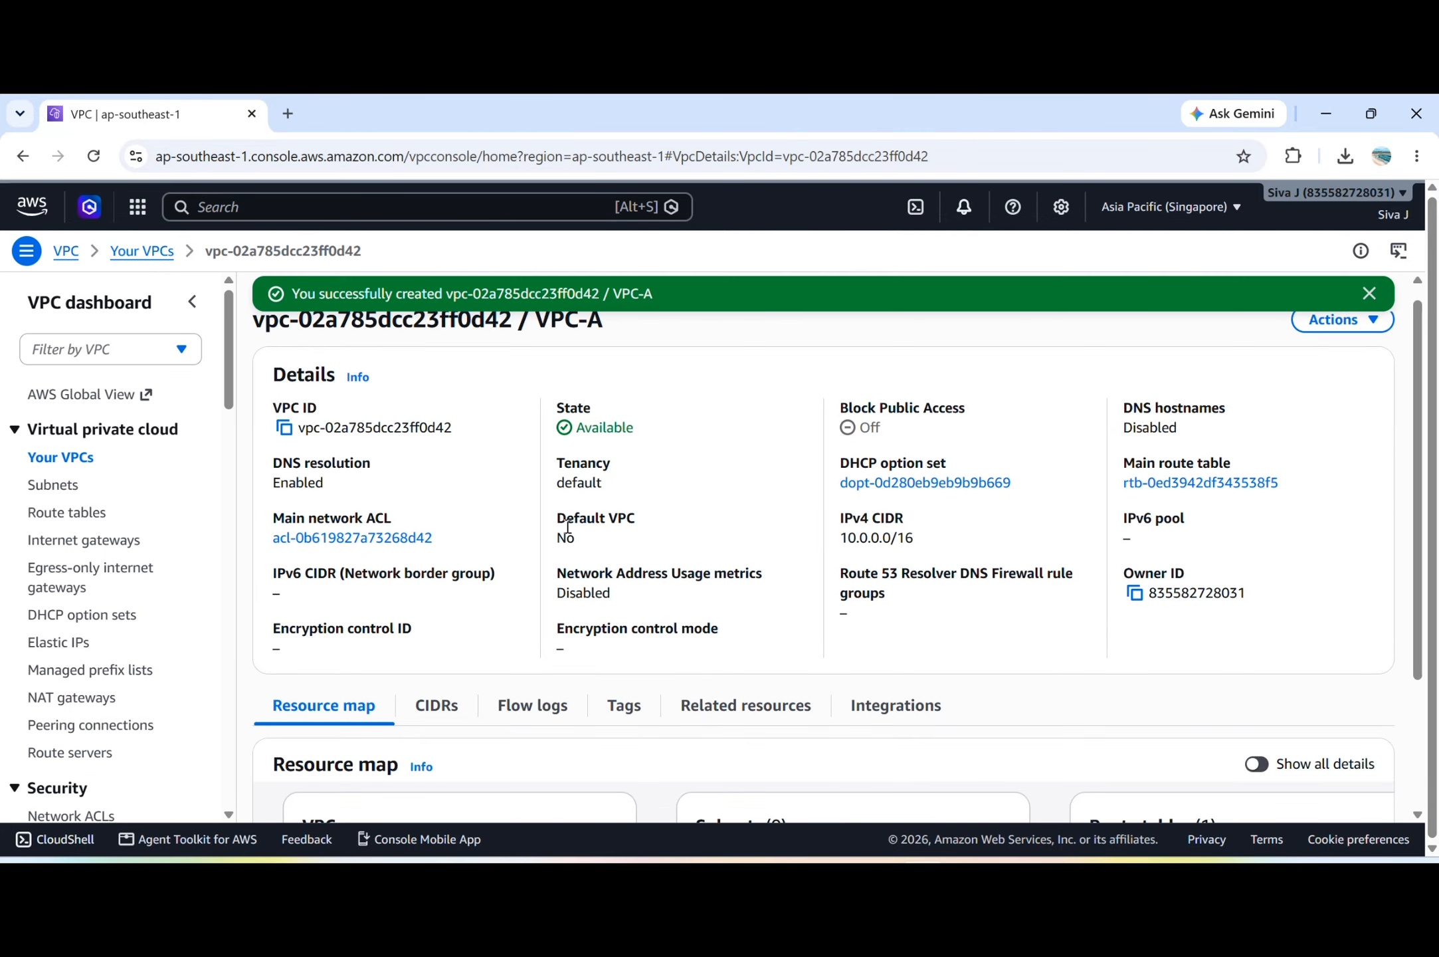
Review the details and resource map of VPC-A, and check the existing subnets and the VPC list.
{"action": "scroll", "coordinate": [565, 525], "scroll_direction": "down", "scroll_amount": 3}
{"action": "scroll", "coordinate": [411, 566], "scroll_direction": "up", "scroll_amount": 1}
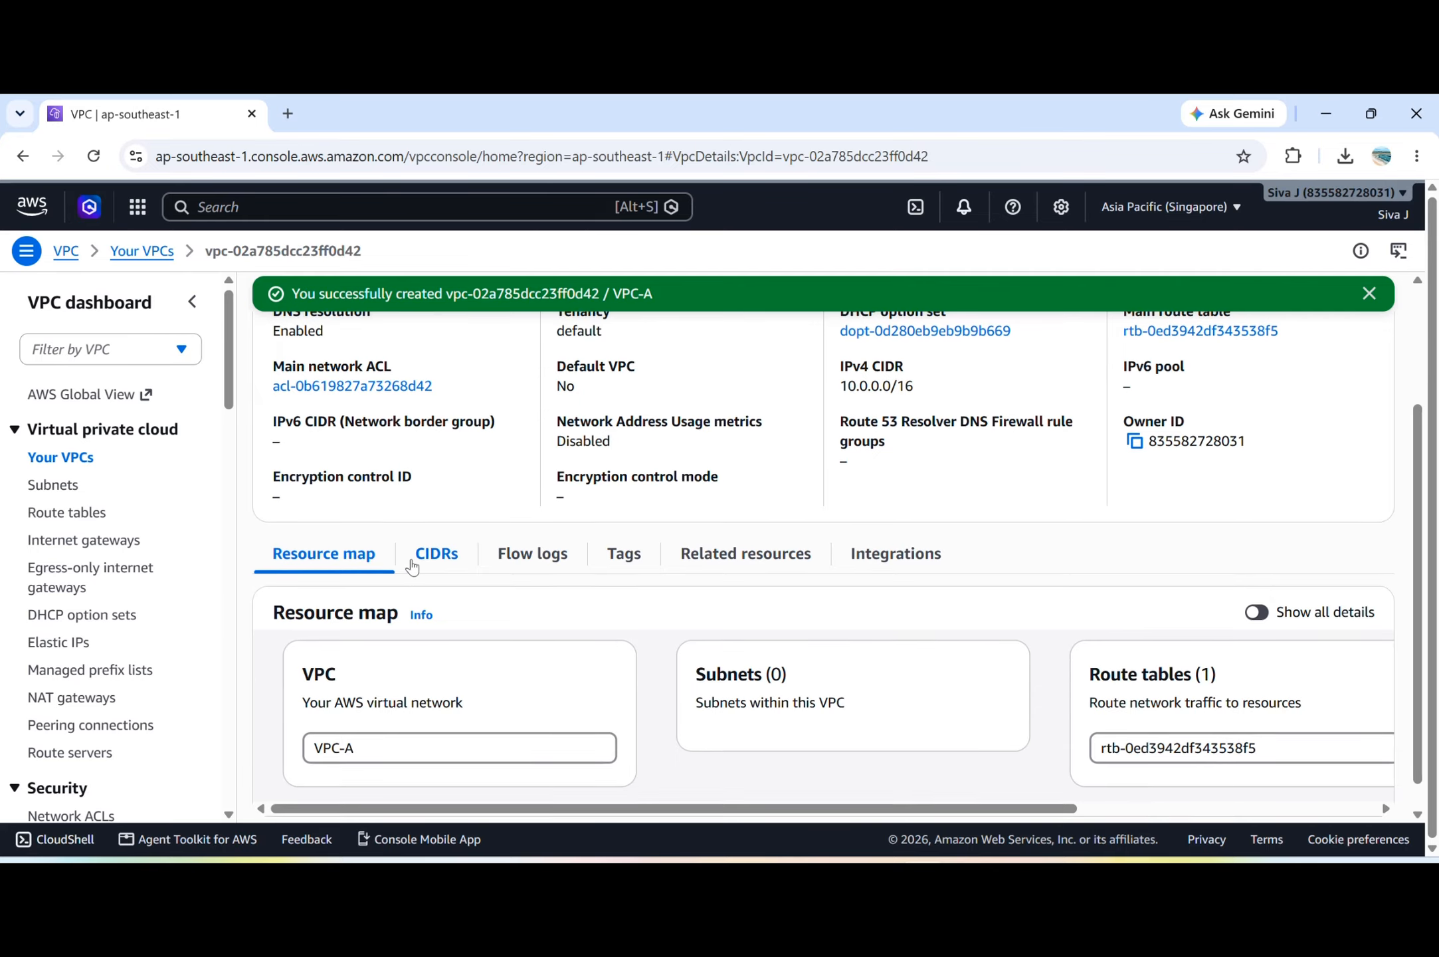
{"action": "left_click", "coordinate": [52, 486]}
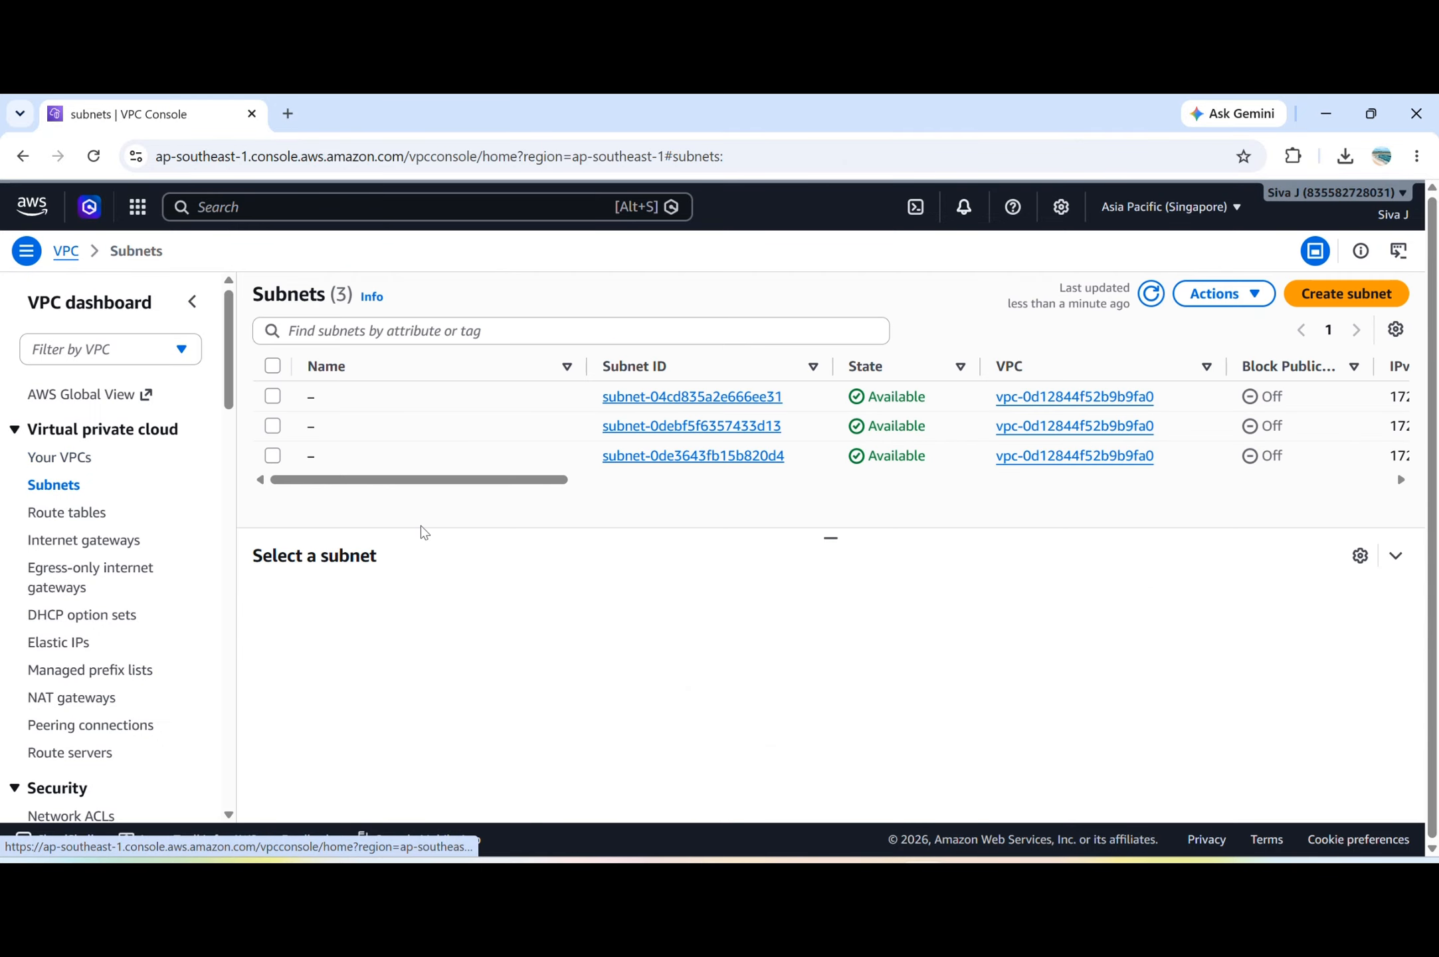
{"action": "left_click", "coordinate": [67, 459]}
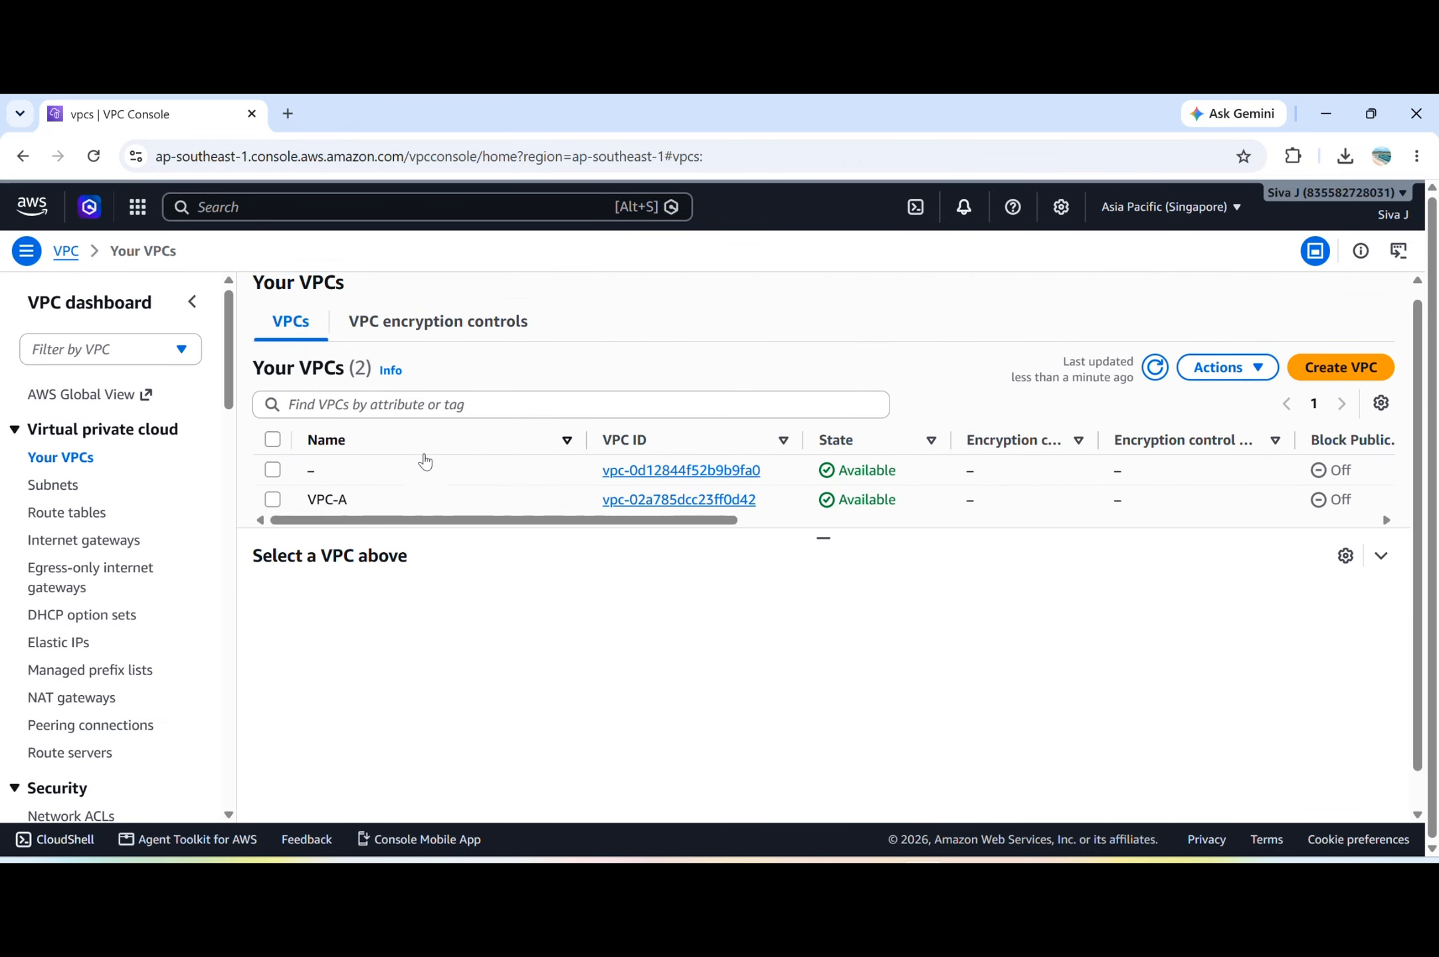
{"action": "scroll", "coordinate": [421, 459], "scroll_direction": "down", "scroll_amount": 1}
Start a new subnet and choose VPC-A as the VPC that contains it.
{"action": "left_click", "coordinate": [105, 481]}
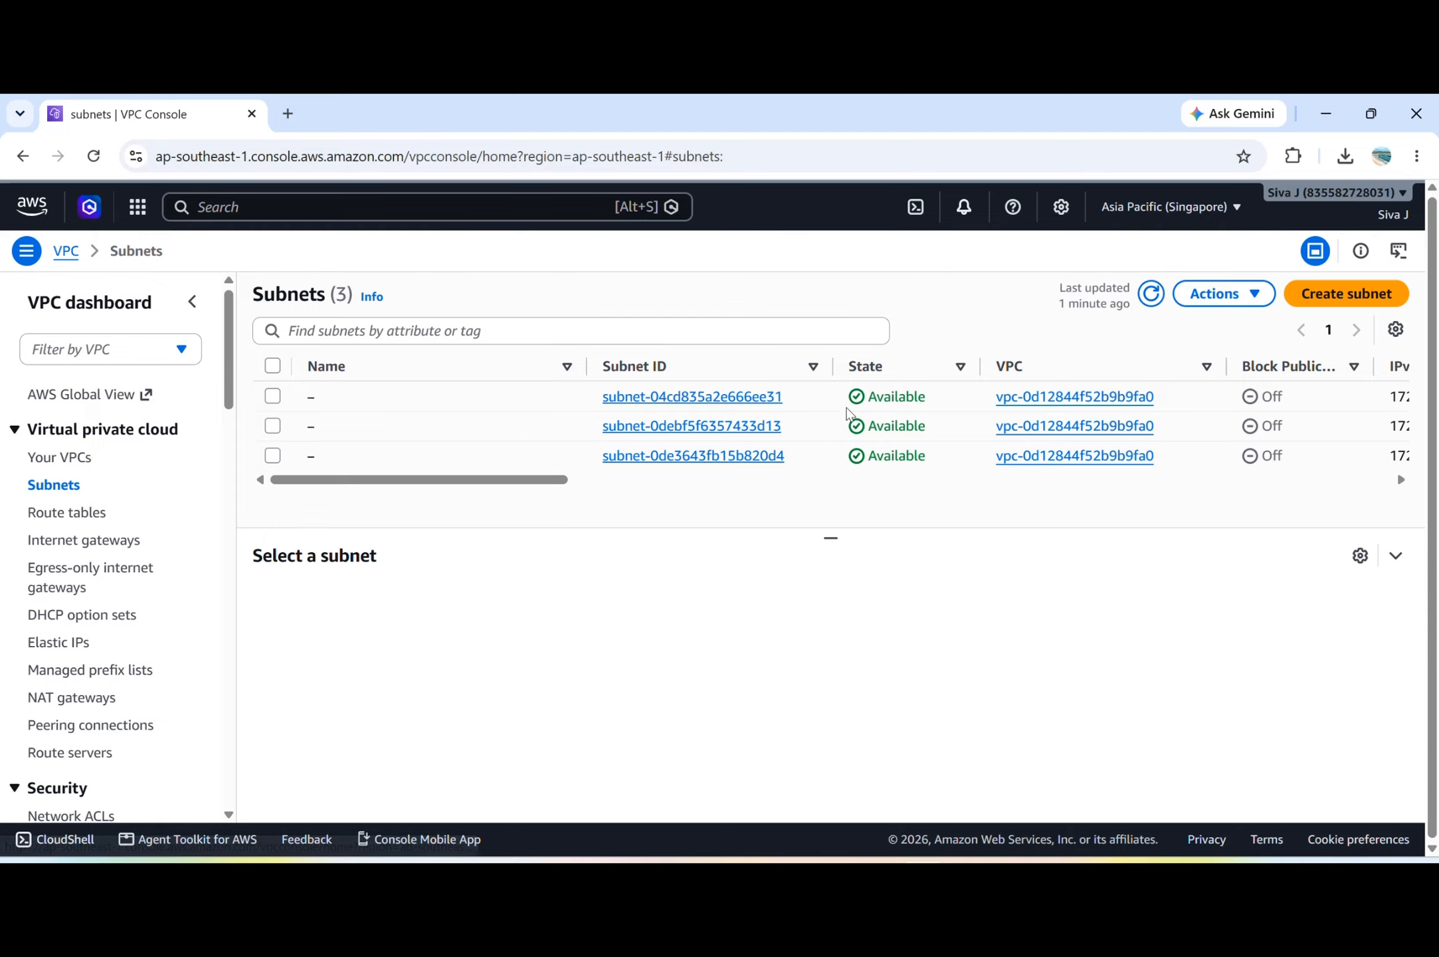
{"action": "left_click", "coordinate": [1347, 294]}
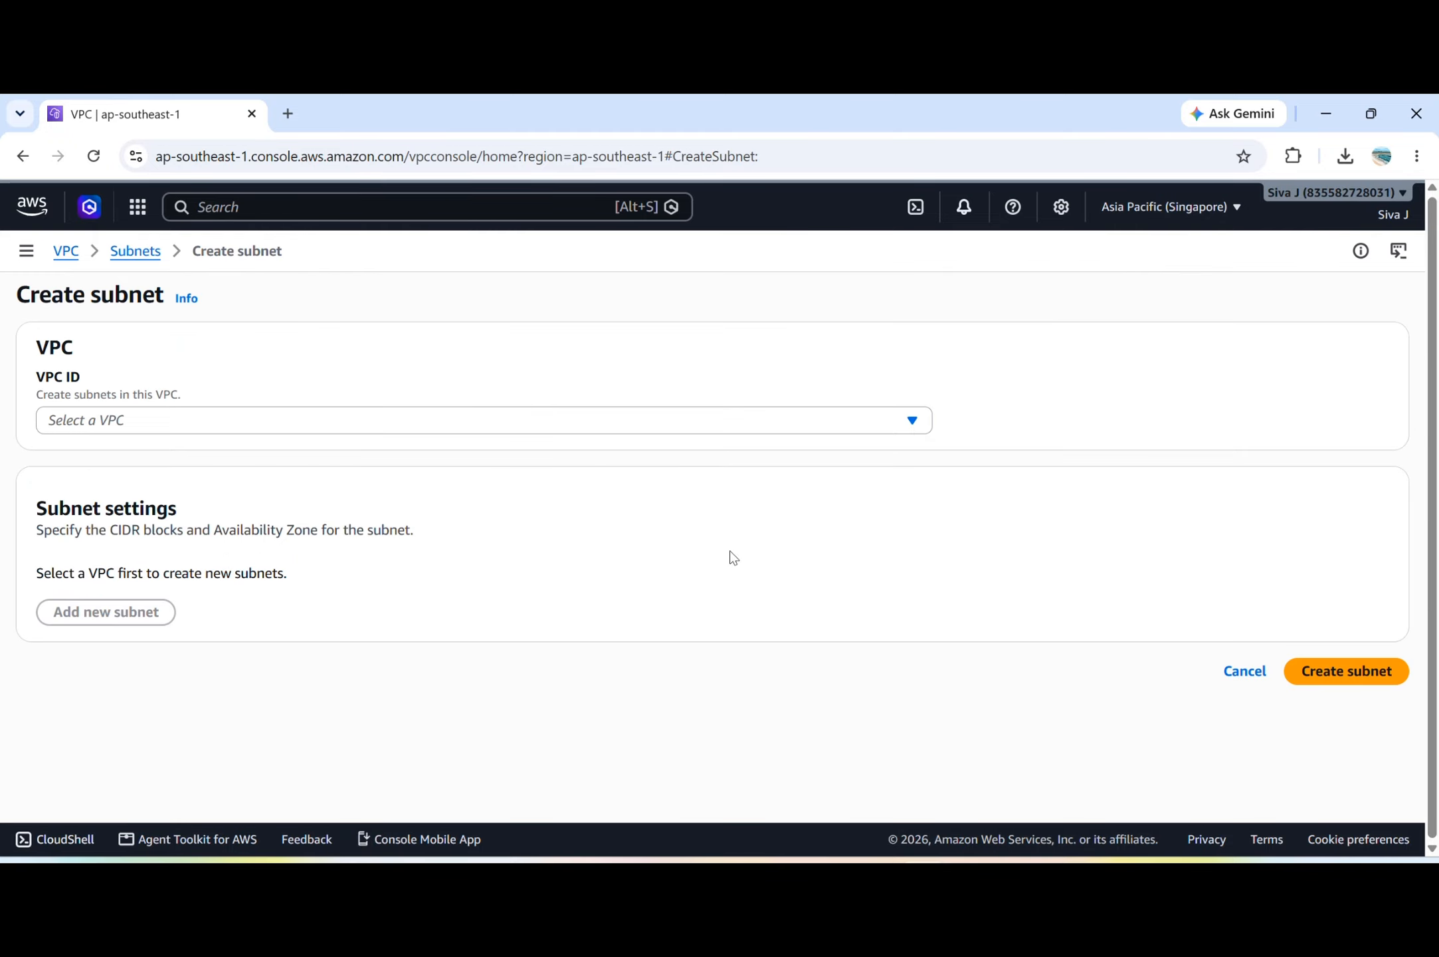
{"action": "left_click", "coordinate": [245, 425]}
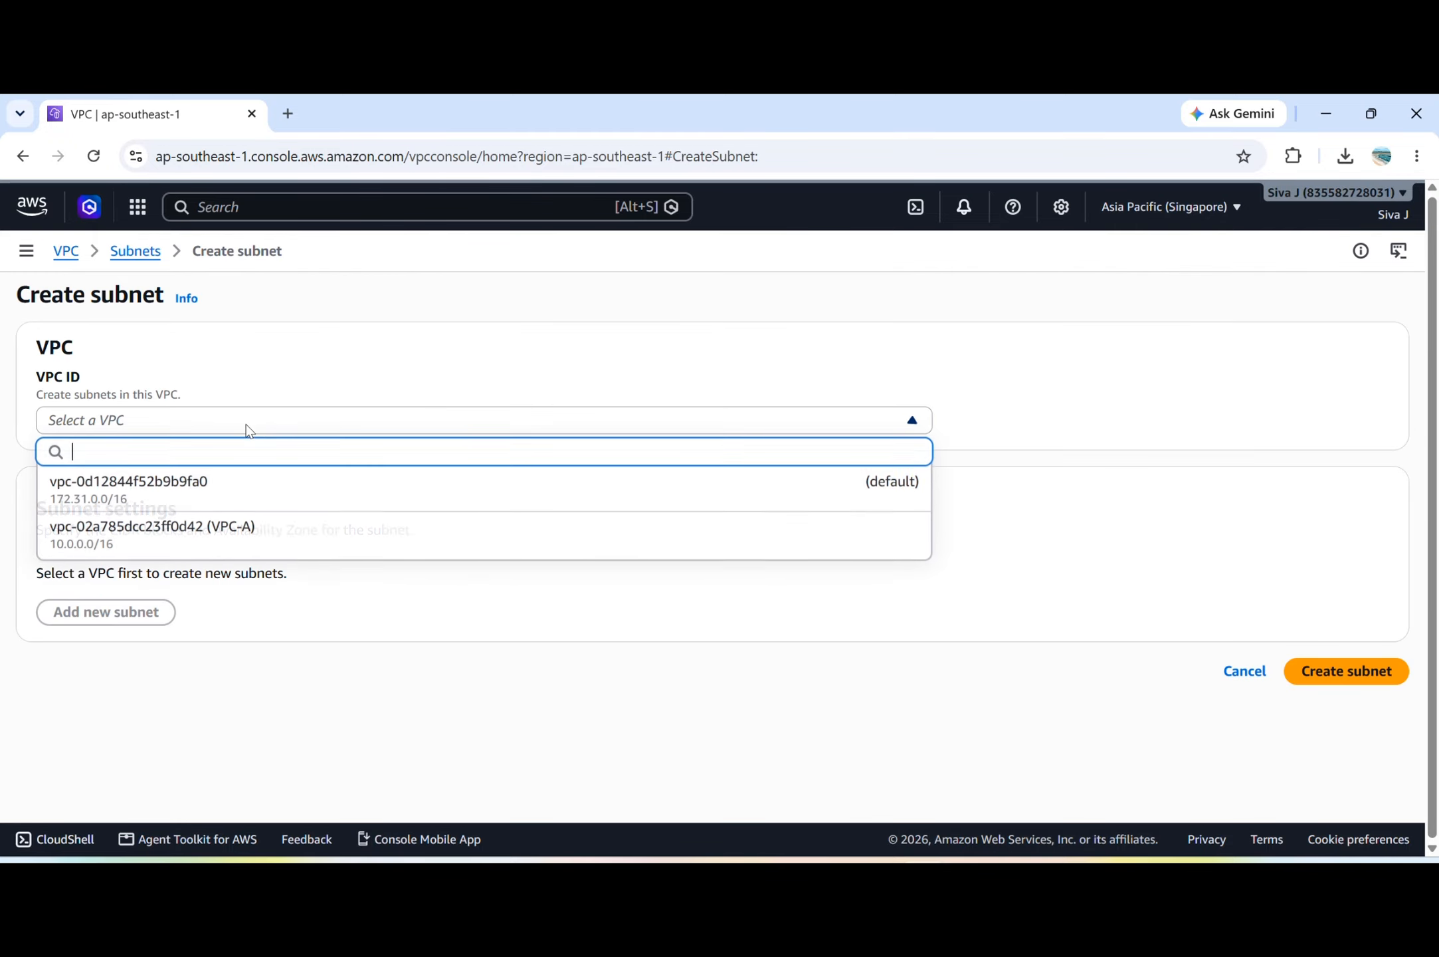
{"action": "left_click", "coordinate": [237, 535]}
{"action": "scroll", "coordinate": [237, 542], "scroll_direction": "down", "scroll_amount": 4}
{"action": "scroll", "coordinate": [209, 592], "scroll_direction": "down", "scroll_amount": 1}
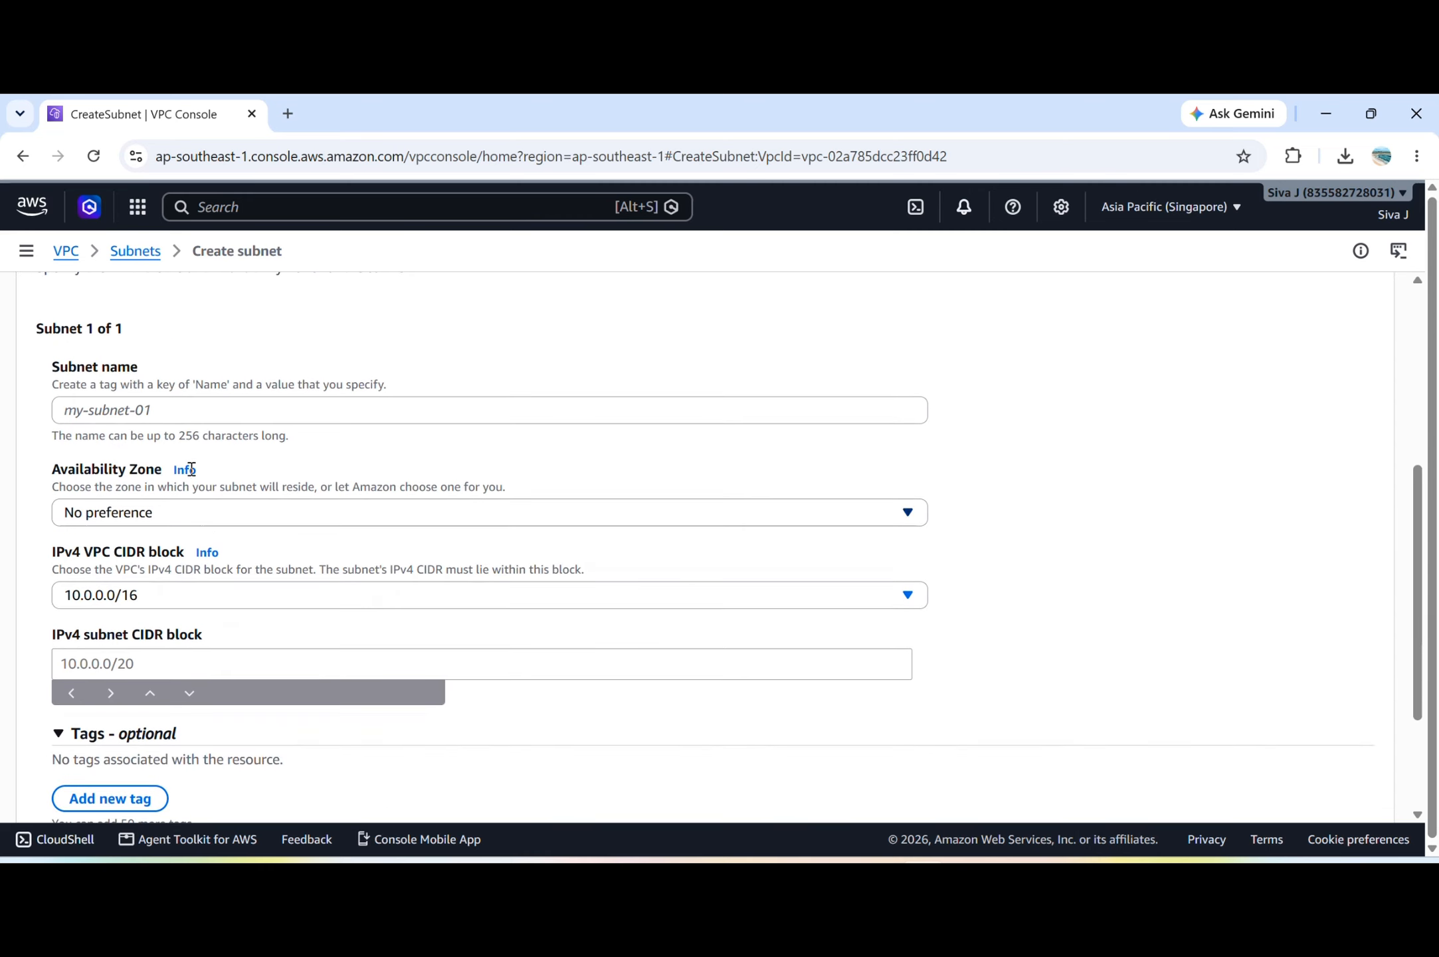
Name the subnet vpc-asubnet and place it in the ap-southeast-1a Availability Zone.
{"action": "left_click", "coordinate": [190, 415]}
{"action": "type", "text": "vpc"}
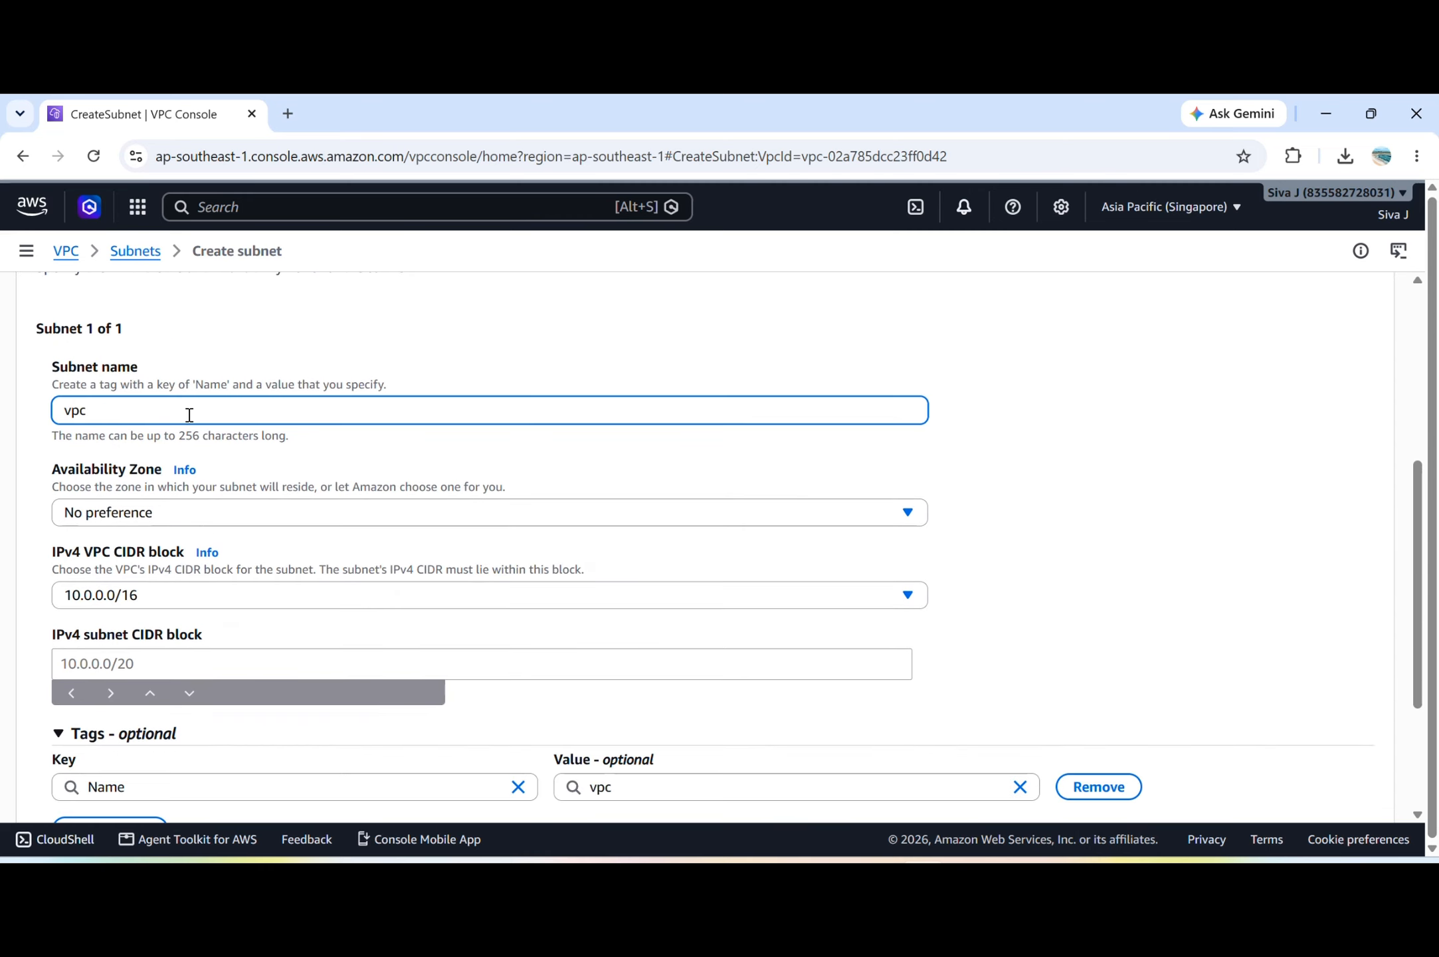
{"action": "type", "text": "-asubnet"}
{"action": "scroll", "coordinate": [188, 428], "scroll_direction": "down", "scroll_amount": 1}
{"action": "left_click", "coordinate": [188, 438]}
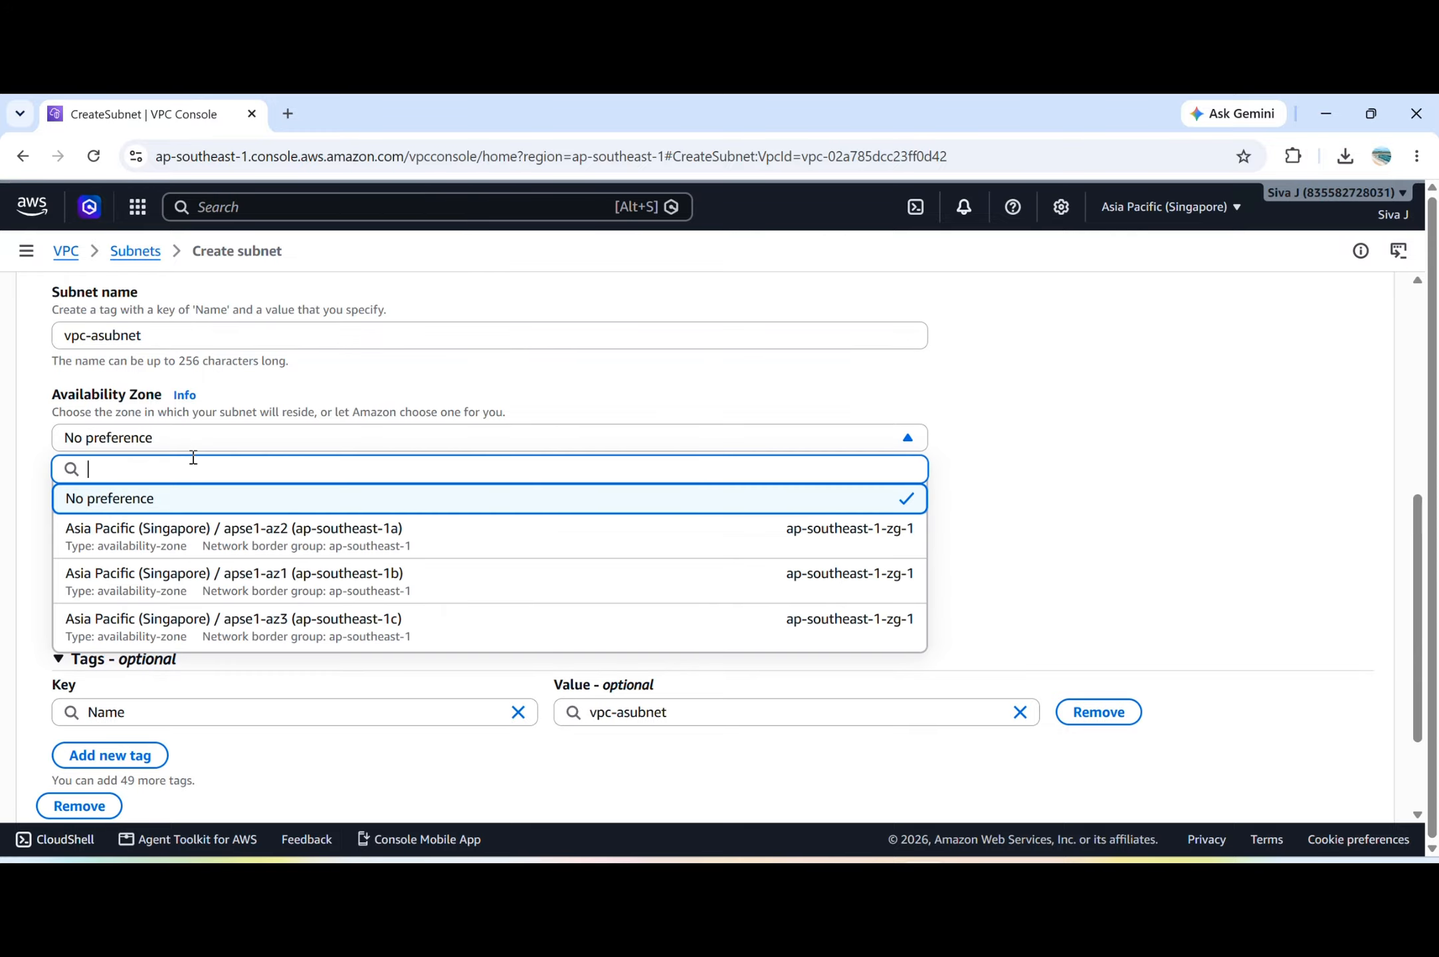
{"action": "left_click", "coordinate": [266, 554]}
{"action": "scroll", "coordinate": [265, 554], "scroll_direction": "down", "scroll_amount": 1}
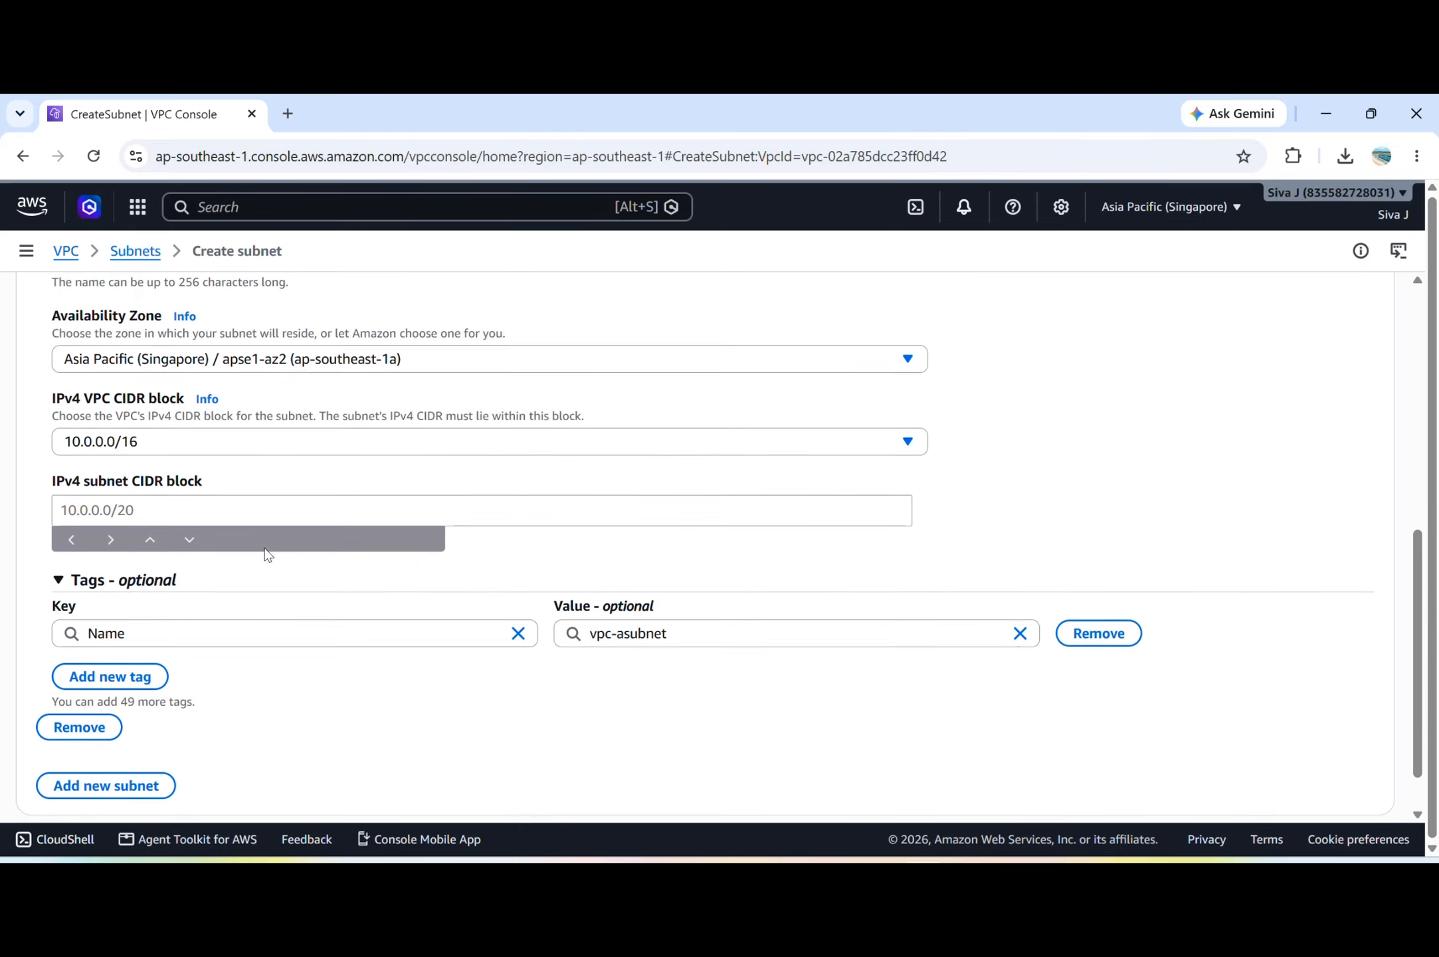
Set the IPv4 subnet CIDR block to 10.0.1.0/24, create the subnet and dismiss the notification.
{"action": "left_click", "coordinate": [196, 517]}
{"action": "type", "text": "10.0.1.0/"}
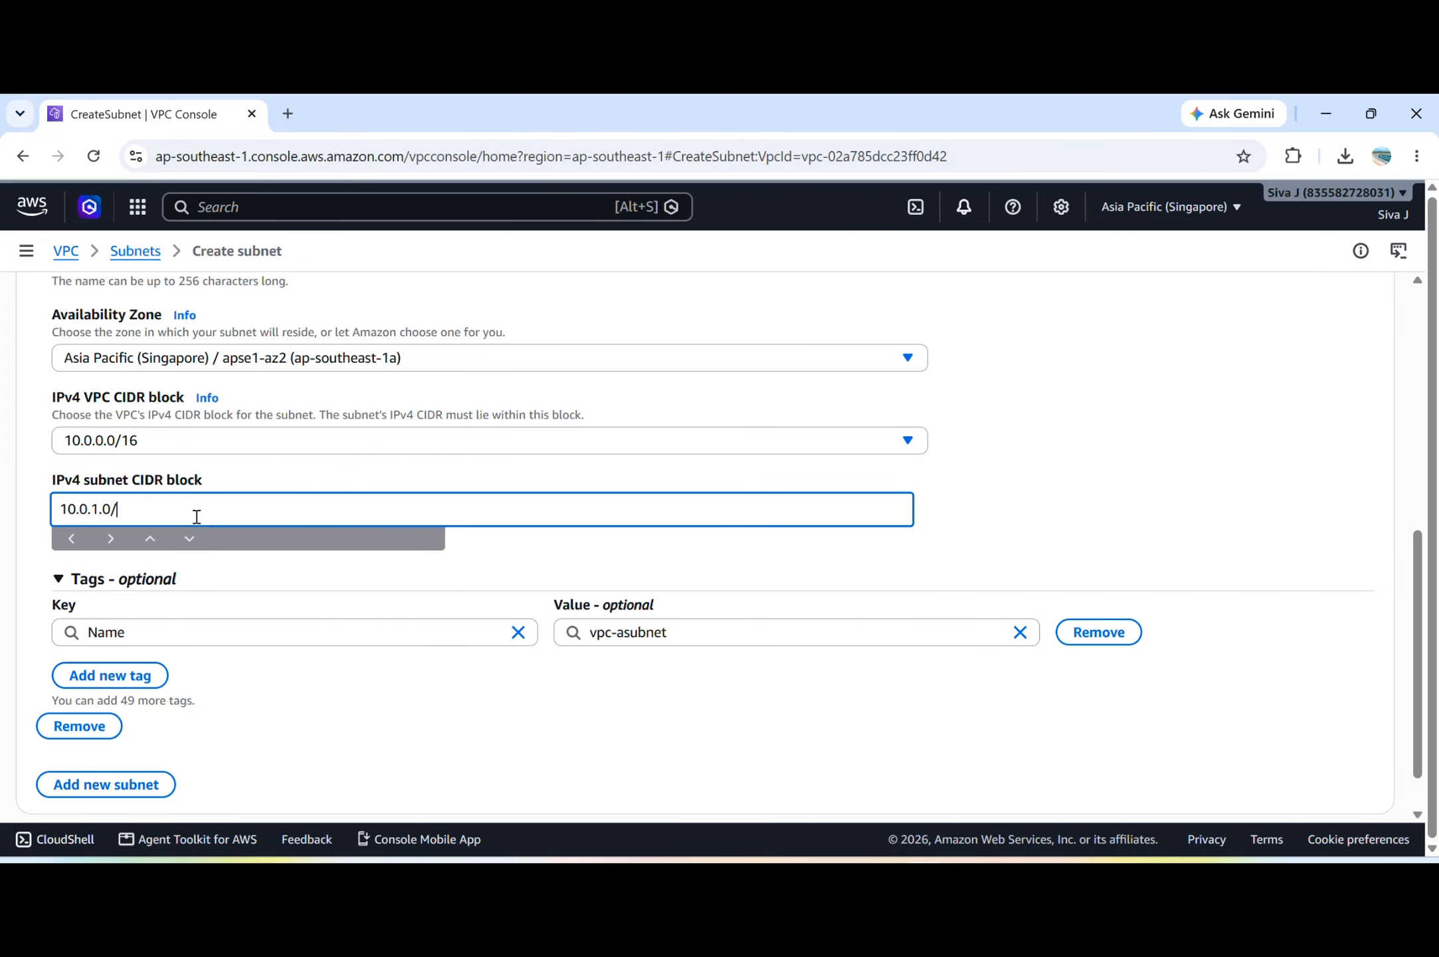
{"action": "type", "text": "24"}
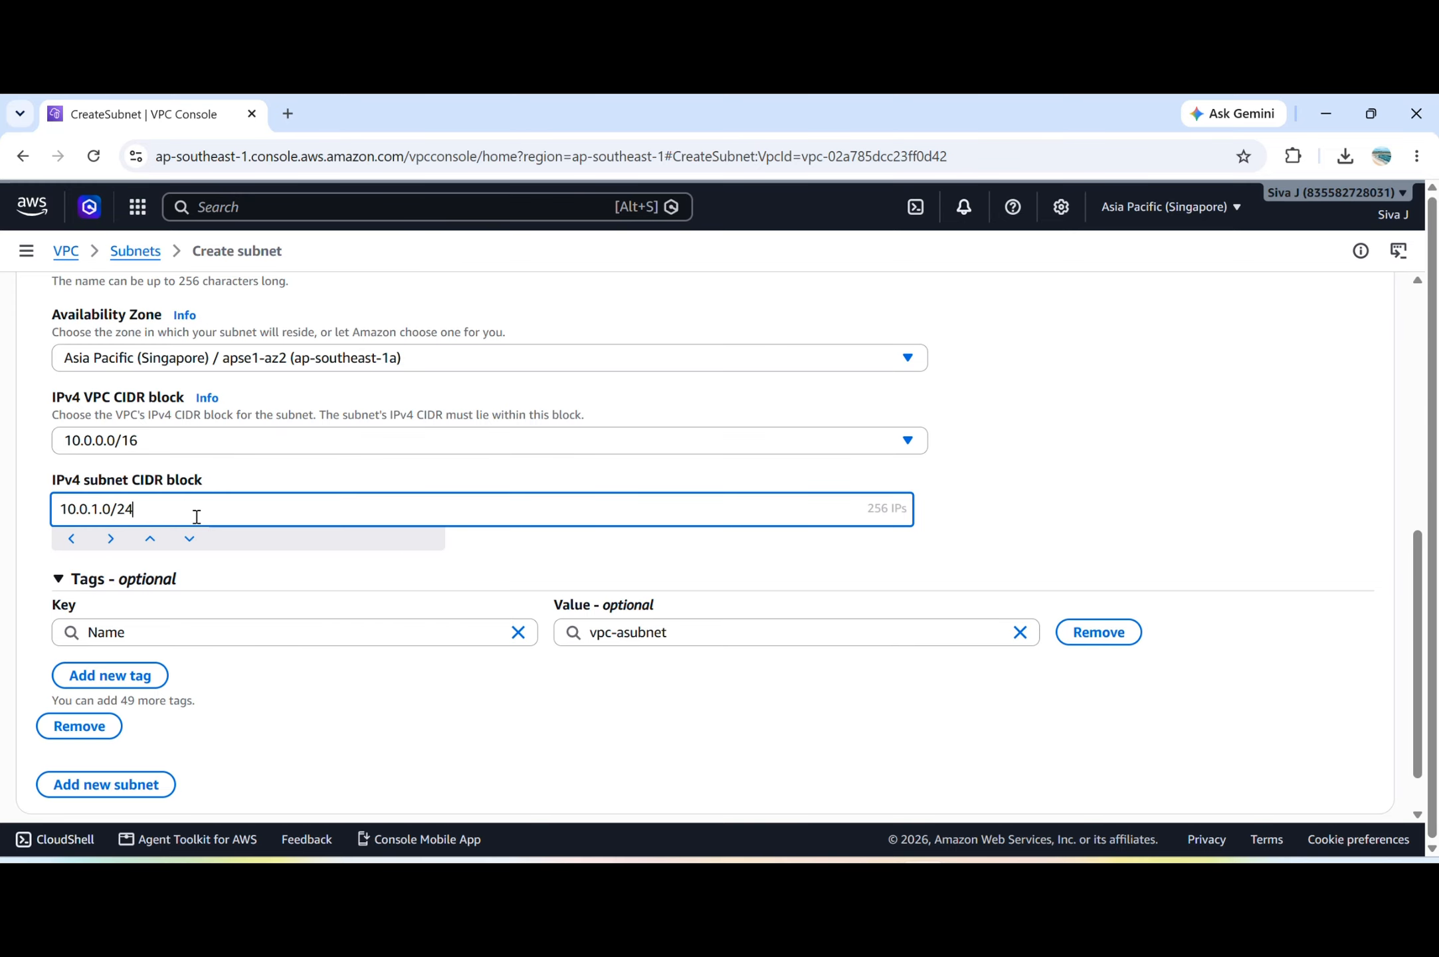
{"action": "left_click", "coordinate": [427, 693]}
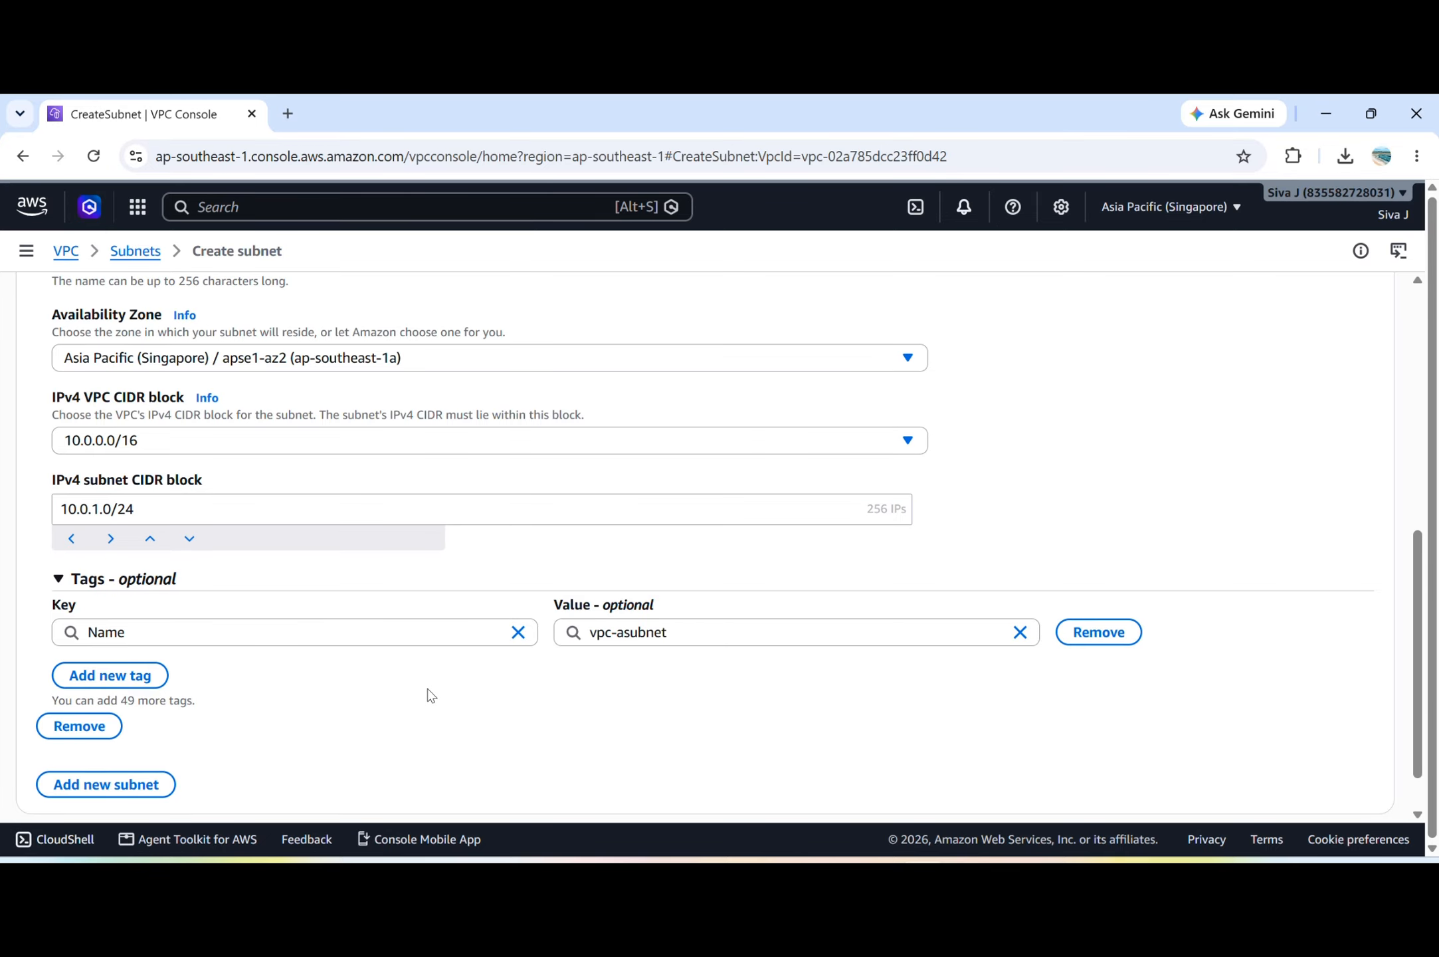
{"action": "scroll", "coordinate": [990, 713], "scroll_direction": "down", "scroll_amount": 1}
{"action": "left_click", "coordinate": [1362, 786]}
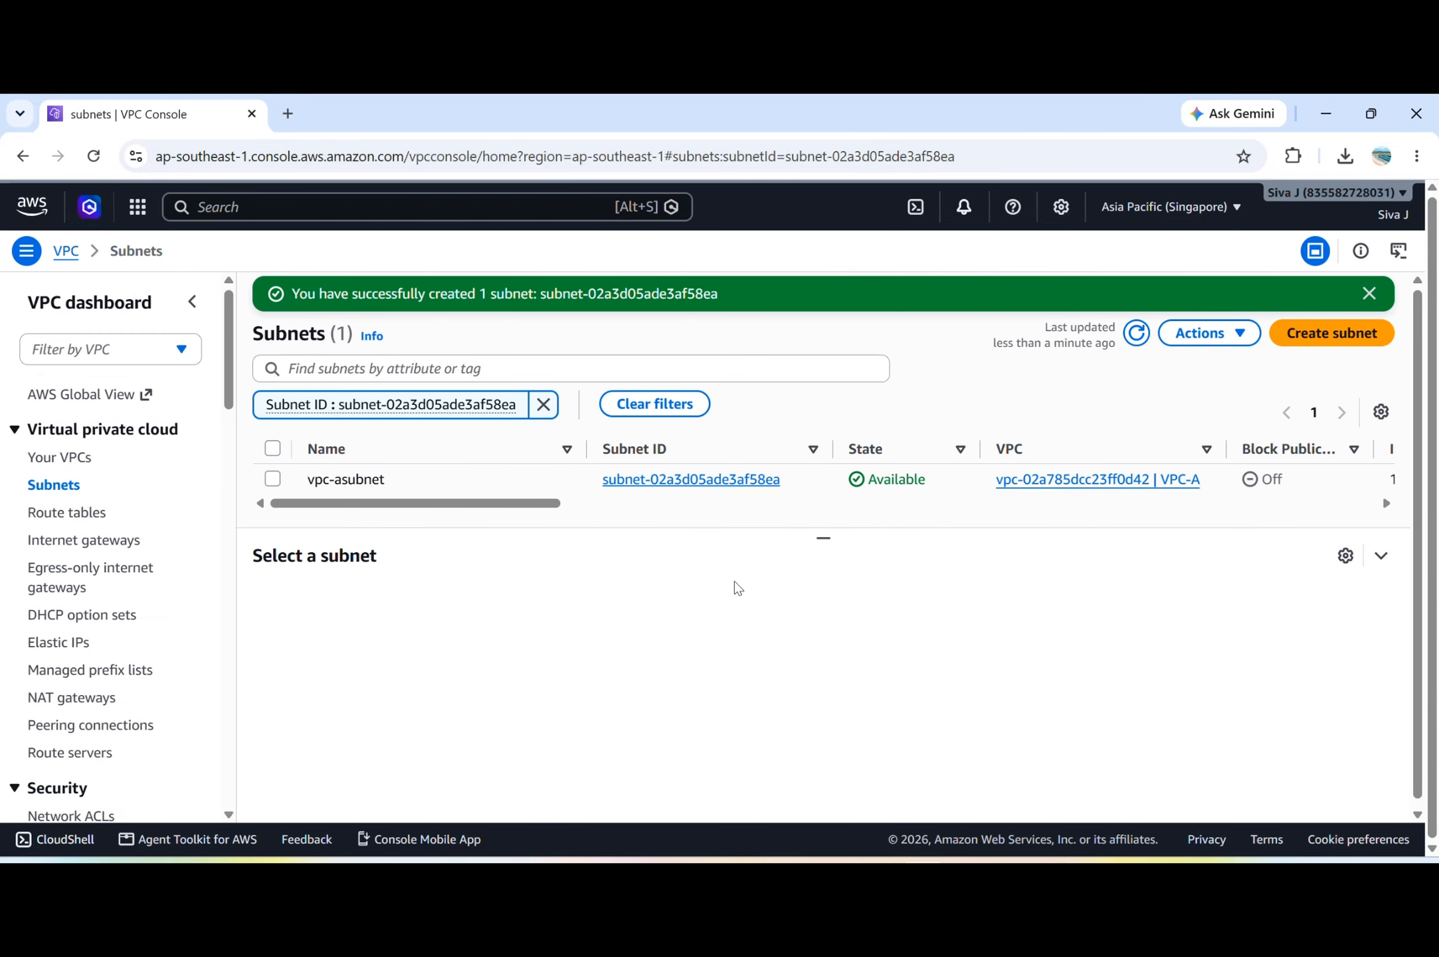
{"action": "left_click", "coordinate": [1369, 294]}
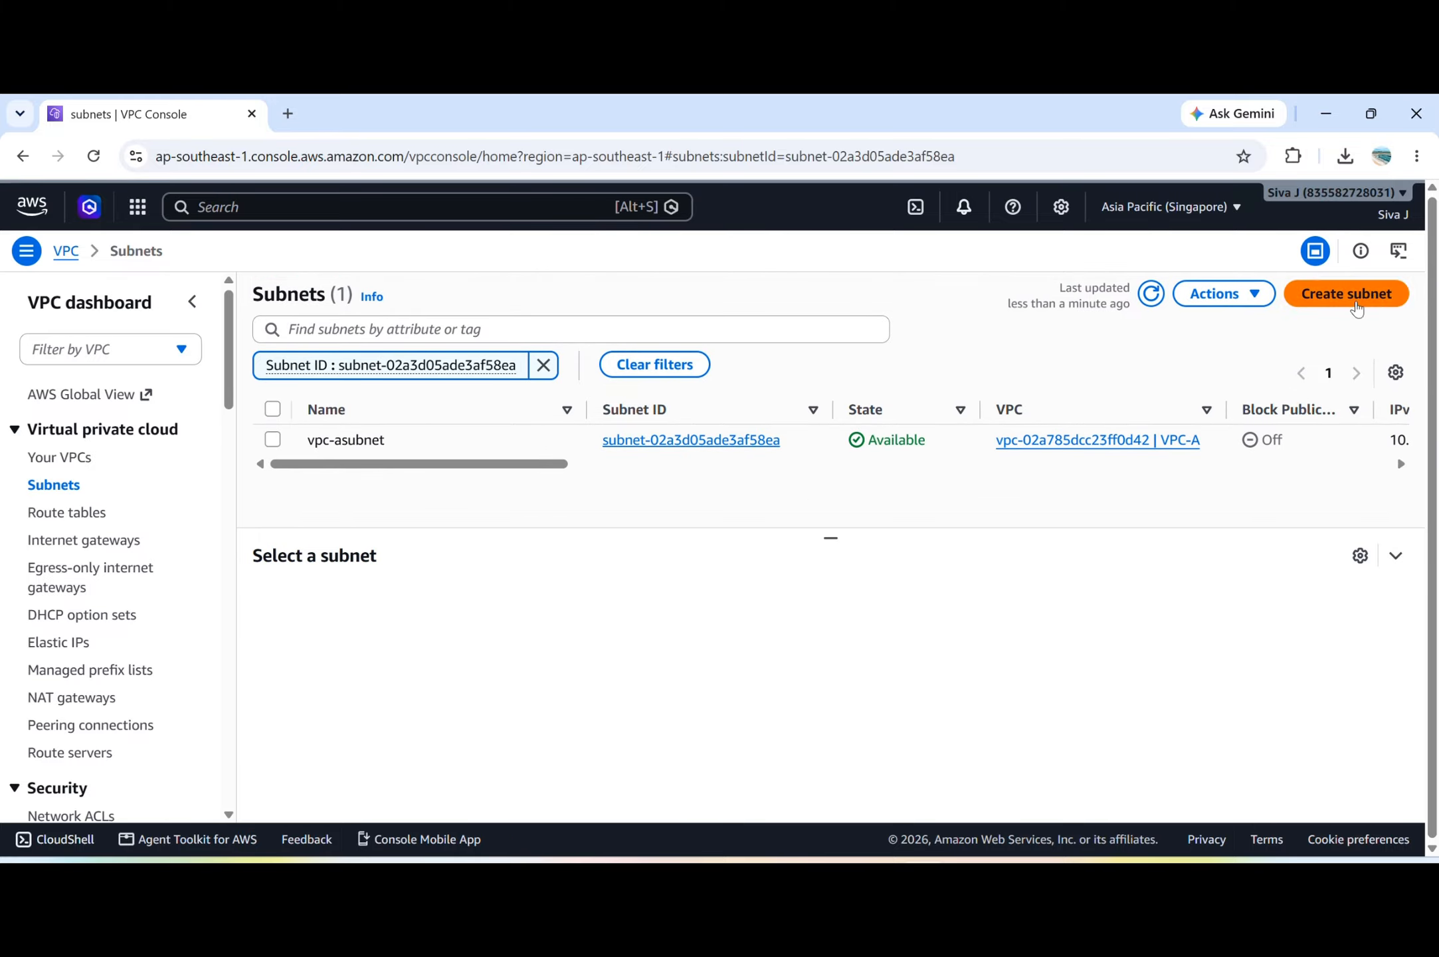
Create an internet gateway named vpc-aigw and dismiss the notification.
{"action": "left_click", "coordinate": [98, 541]}
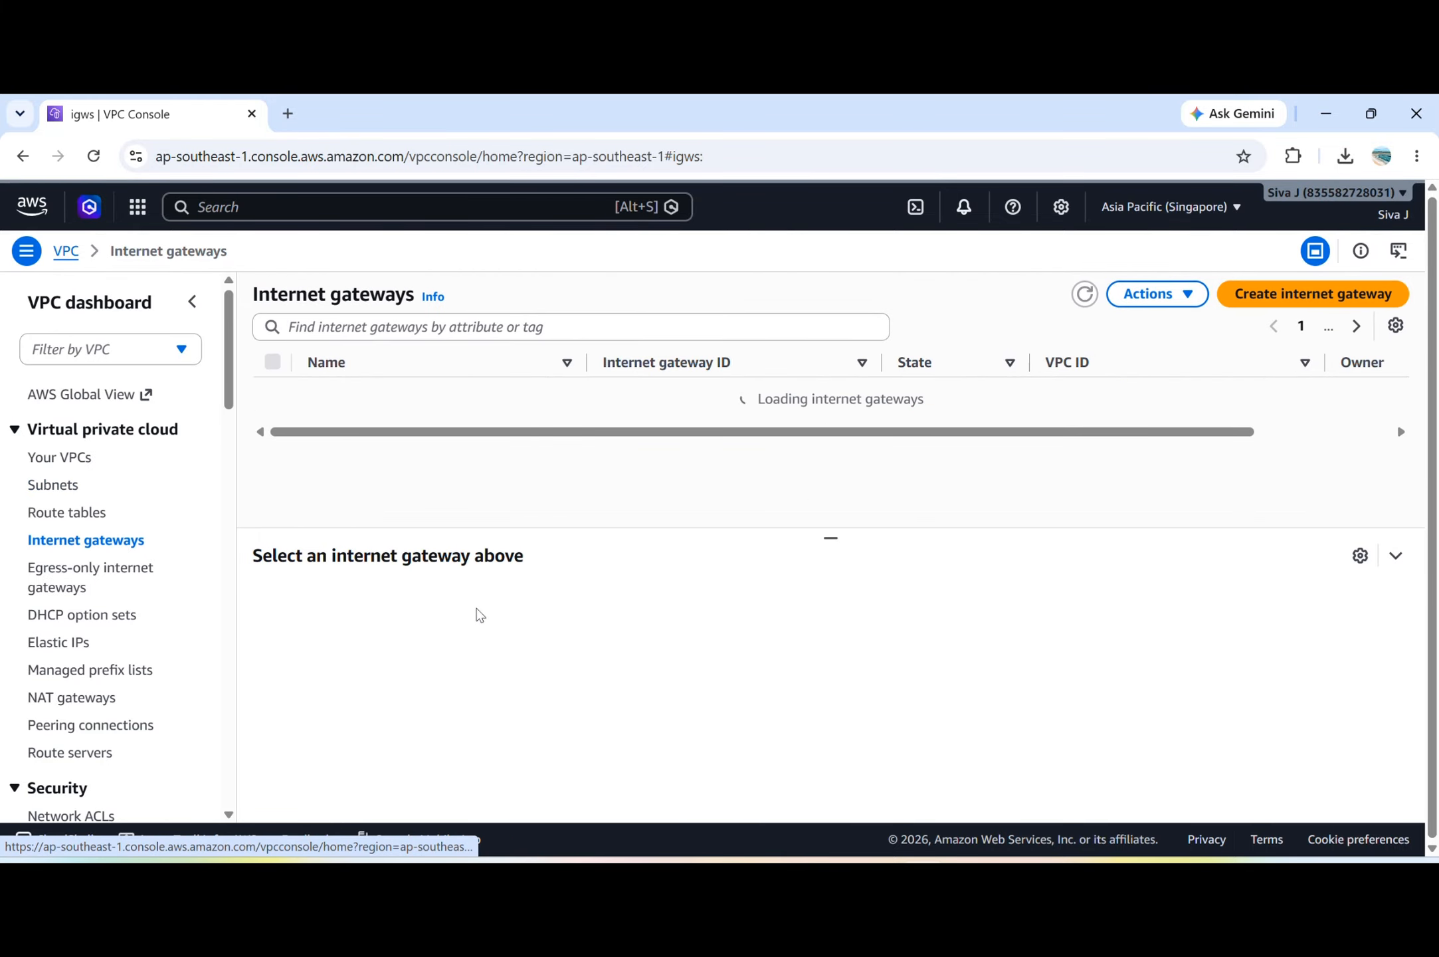
{"action": "left_click", "coordinate": [1323, 294]}
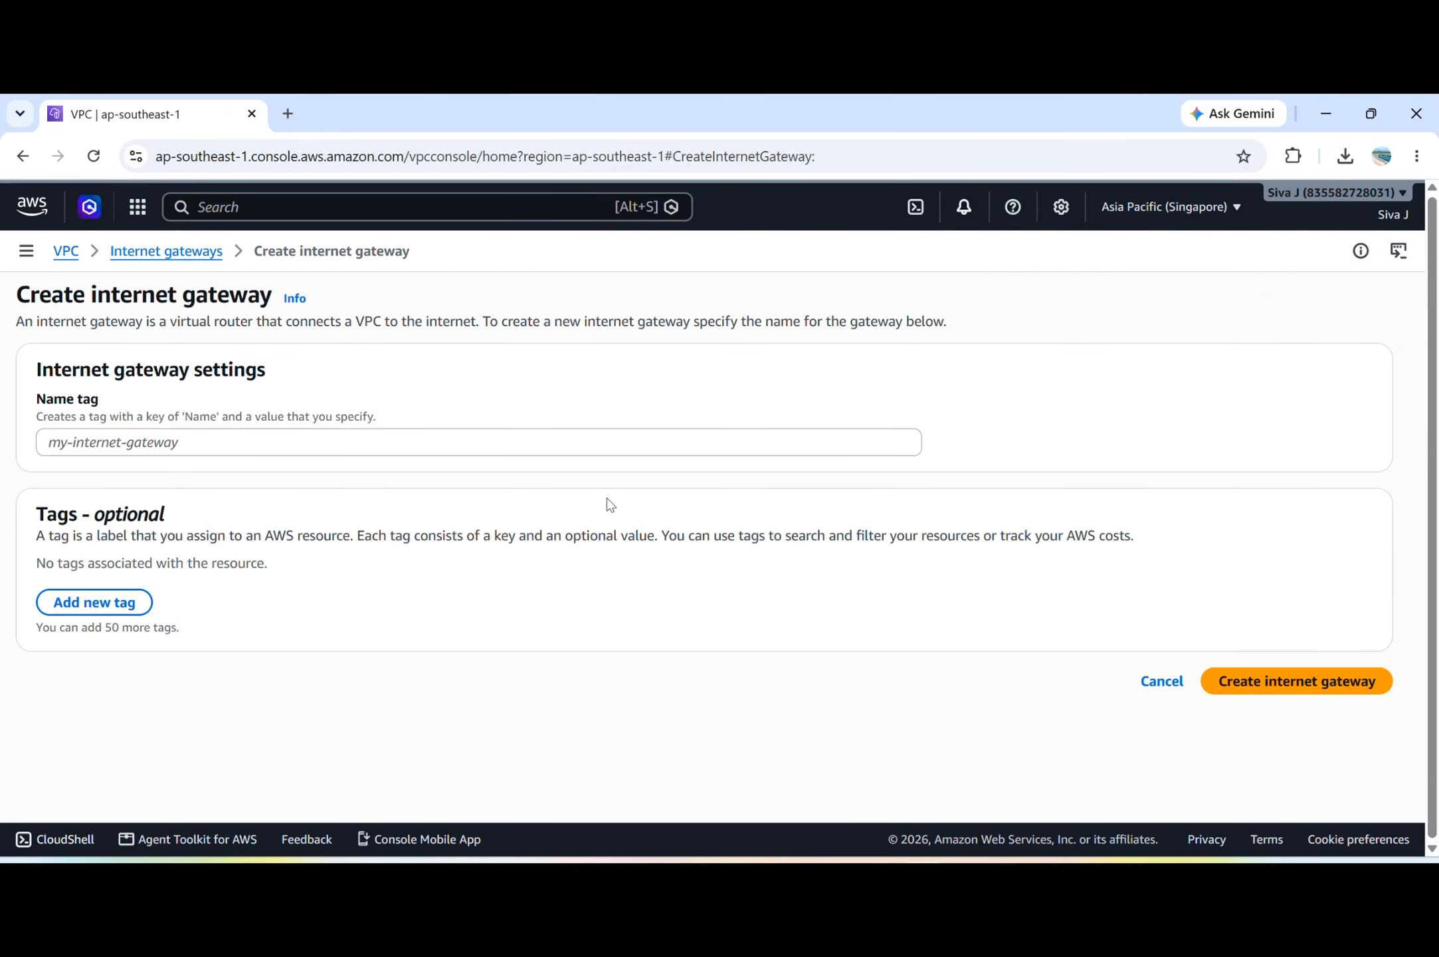
{"action": "left_click", "coordinate": [391, 442]}
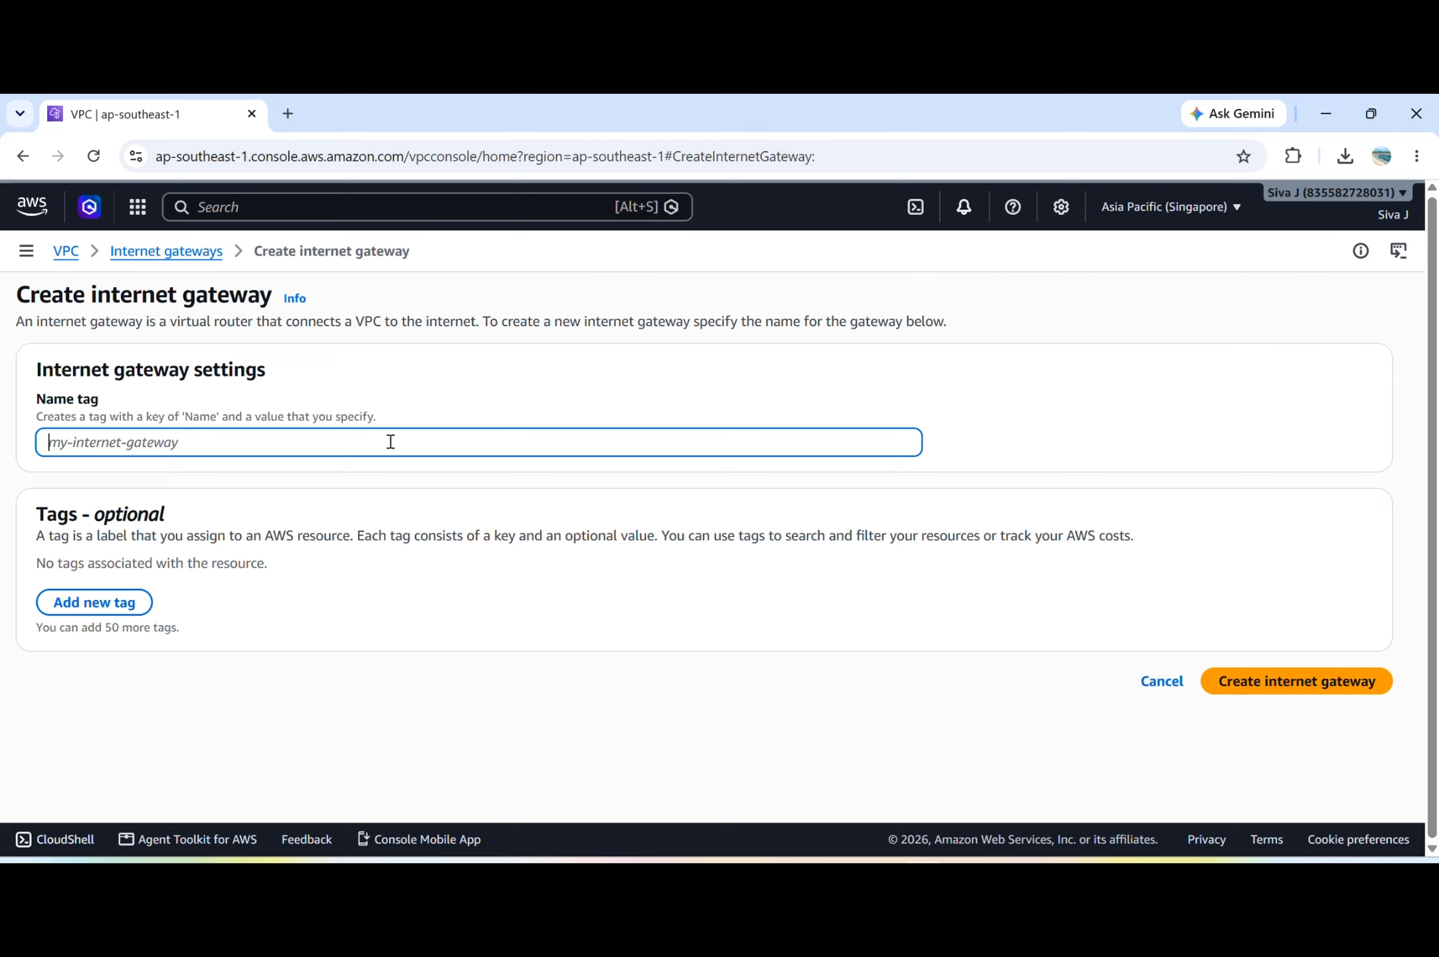
{"action": "type", "text": "vpc-a"}
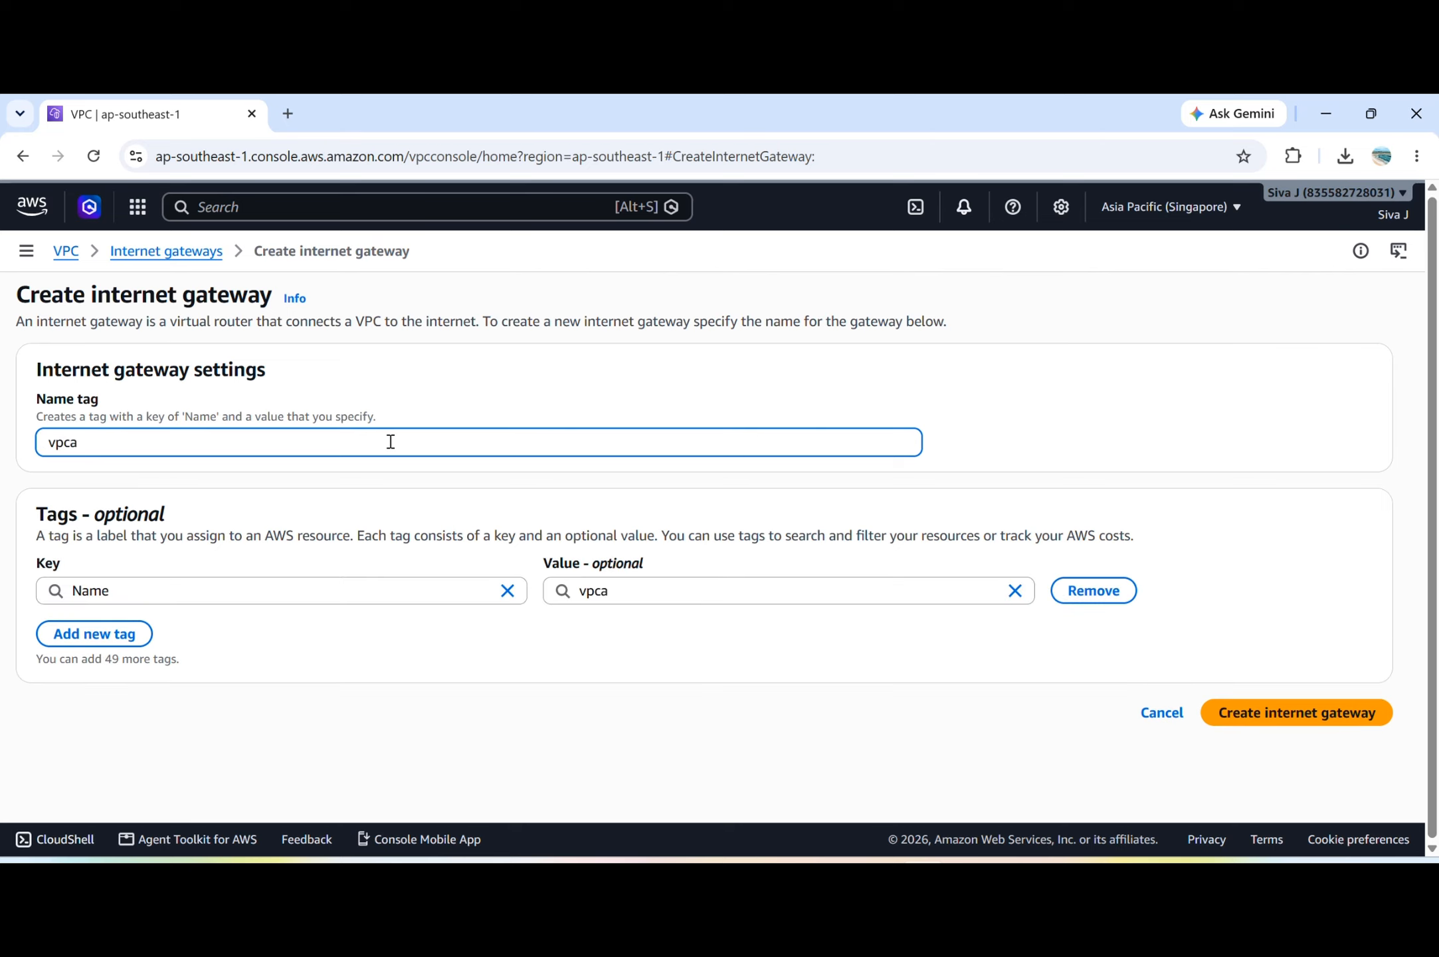
{"action": "type", "text": "igw"}
{"action": "left_click", "coordinate": [1296, 715]}
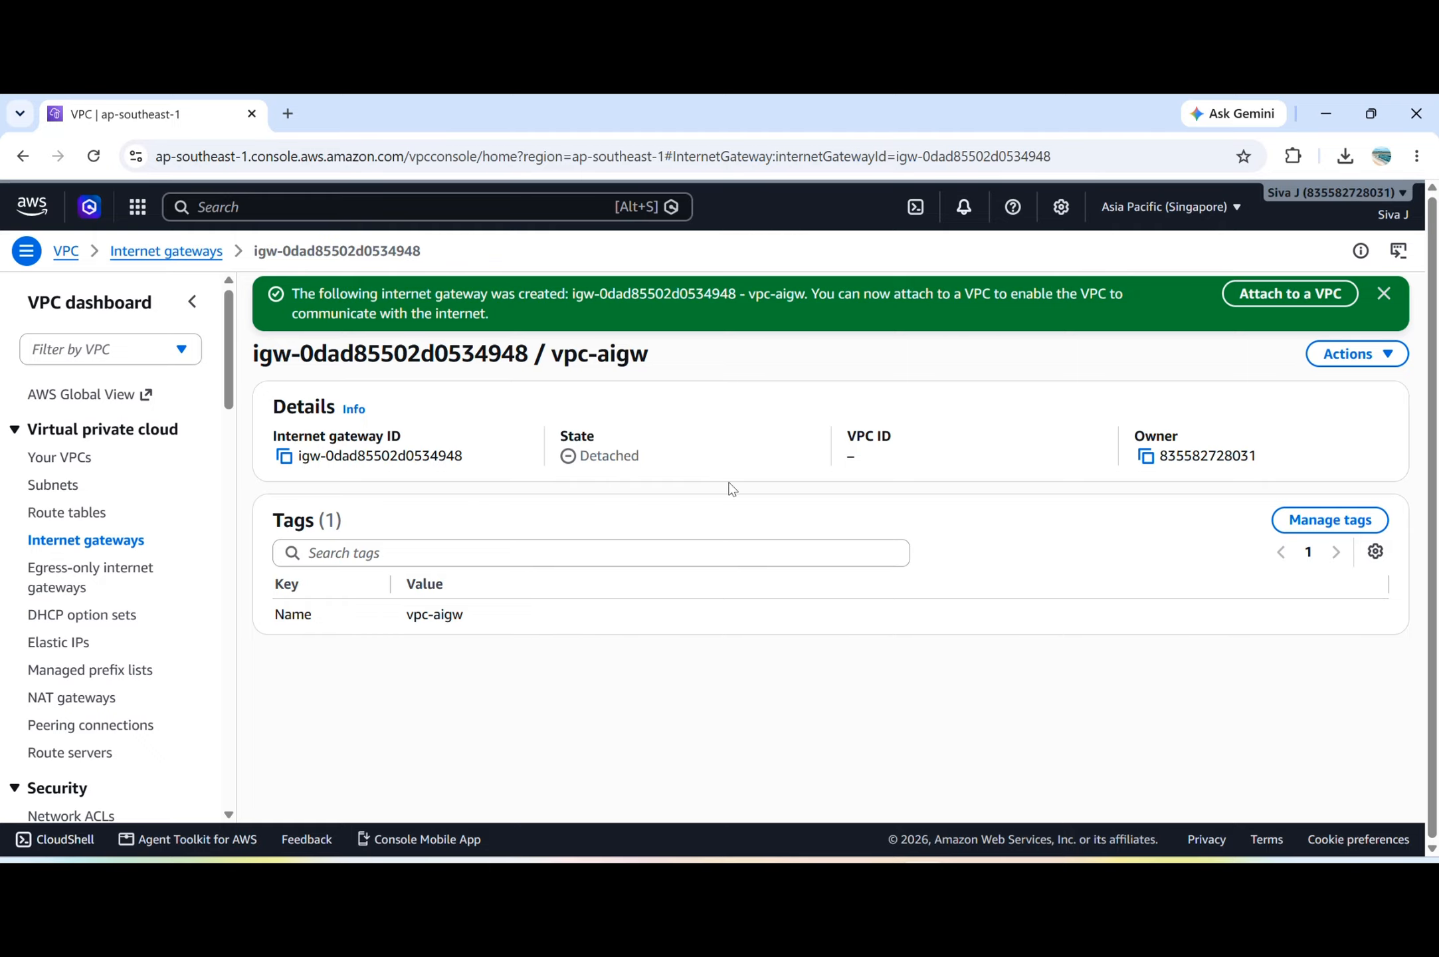
{"action": "left_click", "coordinate": [1384, 293]}
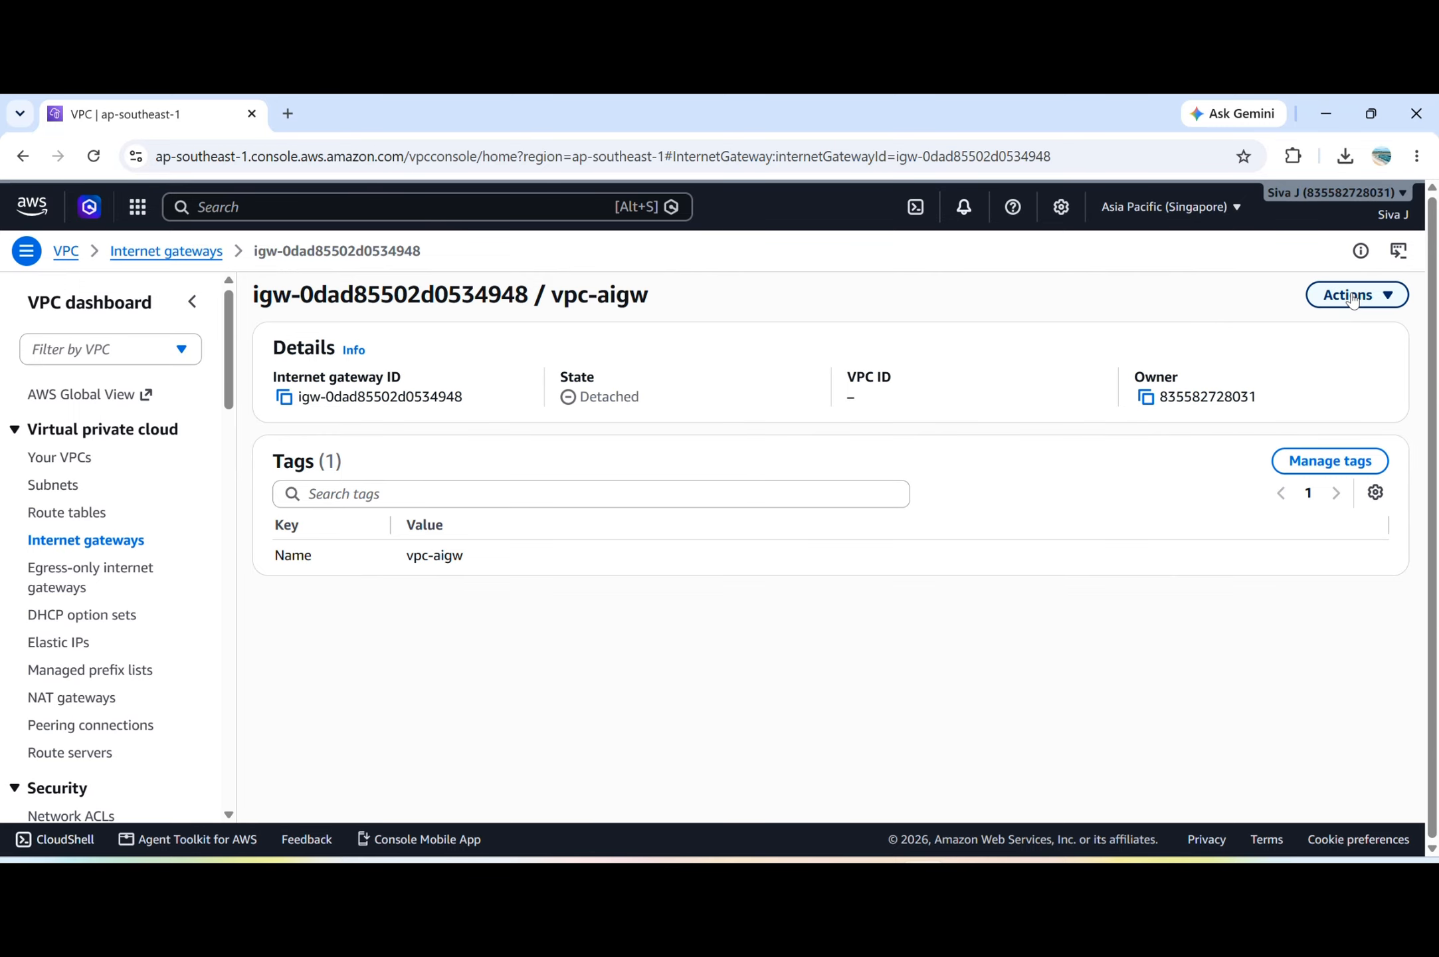
Attach the vpc-aigw internet gateway to VPC-A.
{"action": "left_click", "coordinate": [1386, 295]}
{"action": "left_click", "coordinate": [1342, 327]}
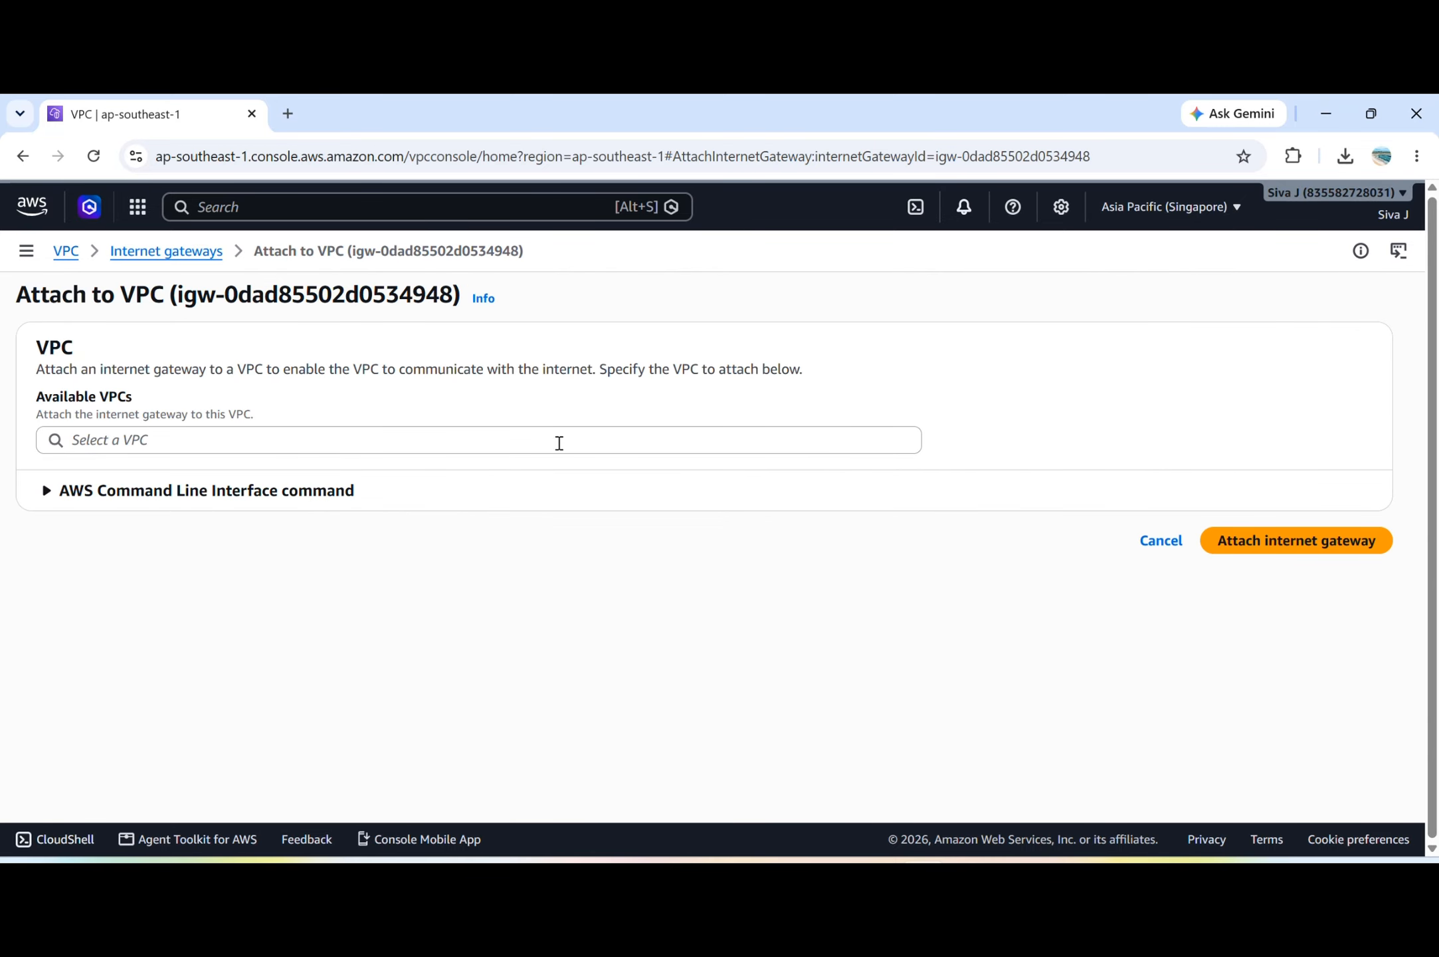
{"action": "left_click", "coordinate": [457, 442]}
{"action": "left_click", "coordinate": [342, 475]}
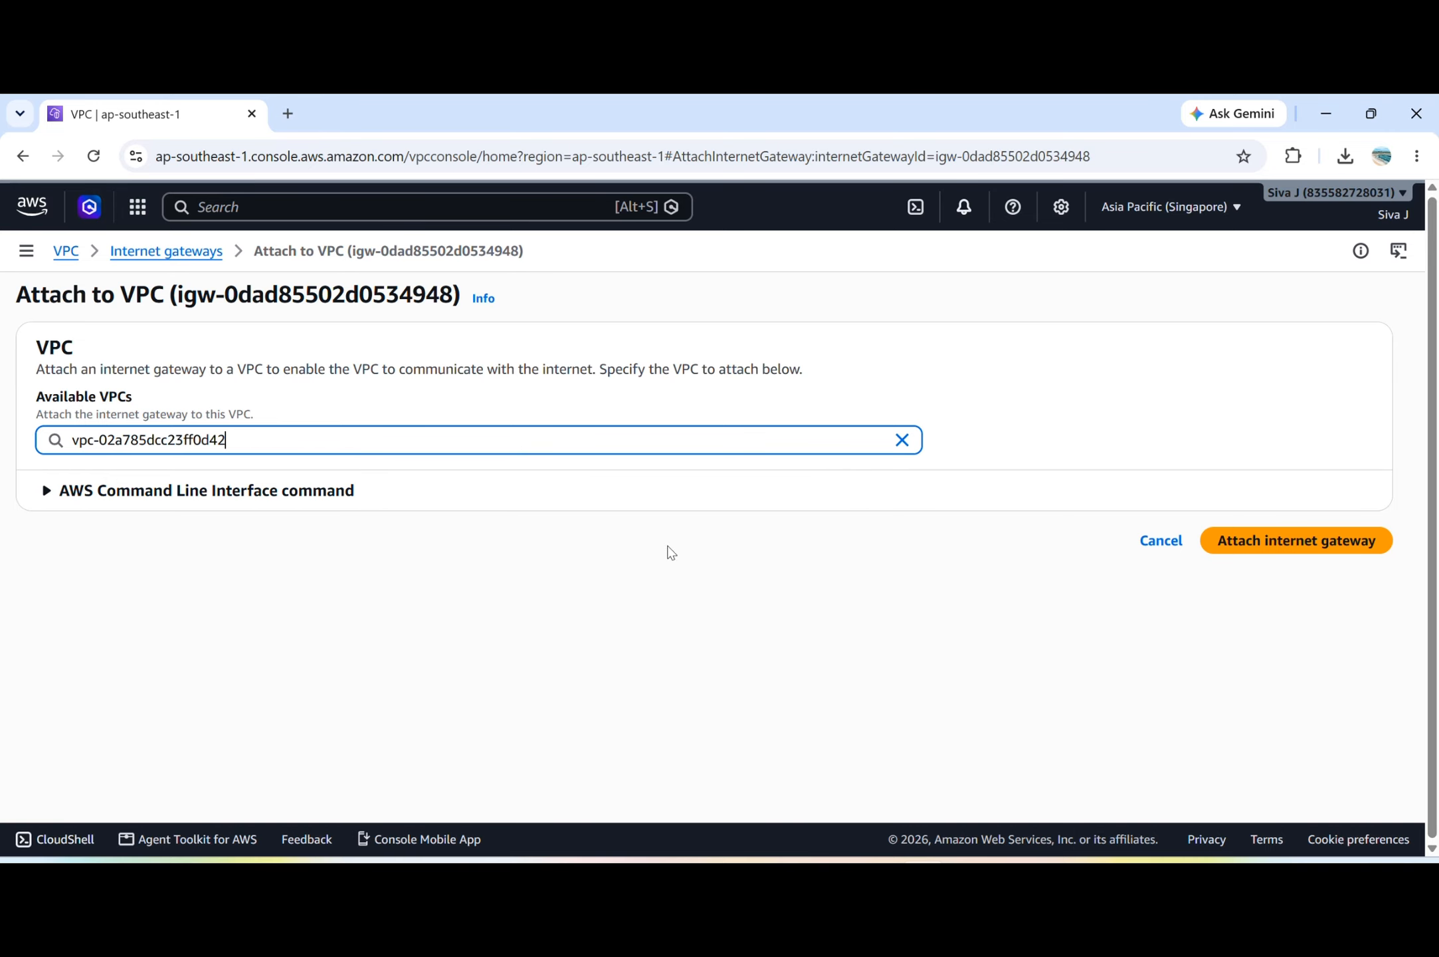
{"action": "left_click", "coordinate": [1306, 550]}
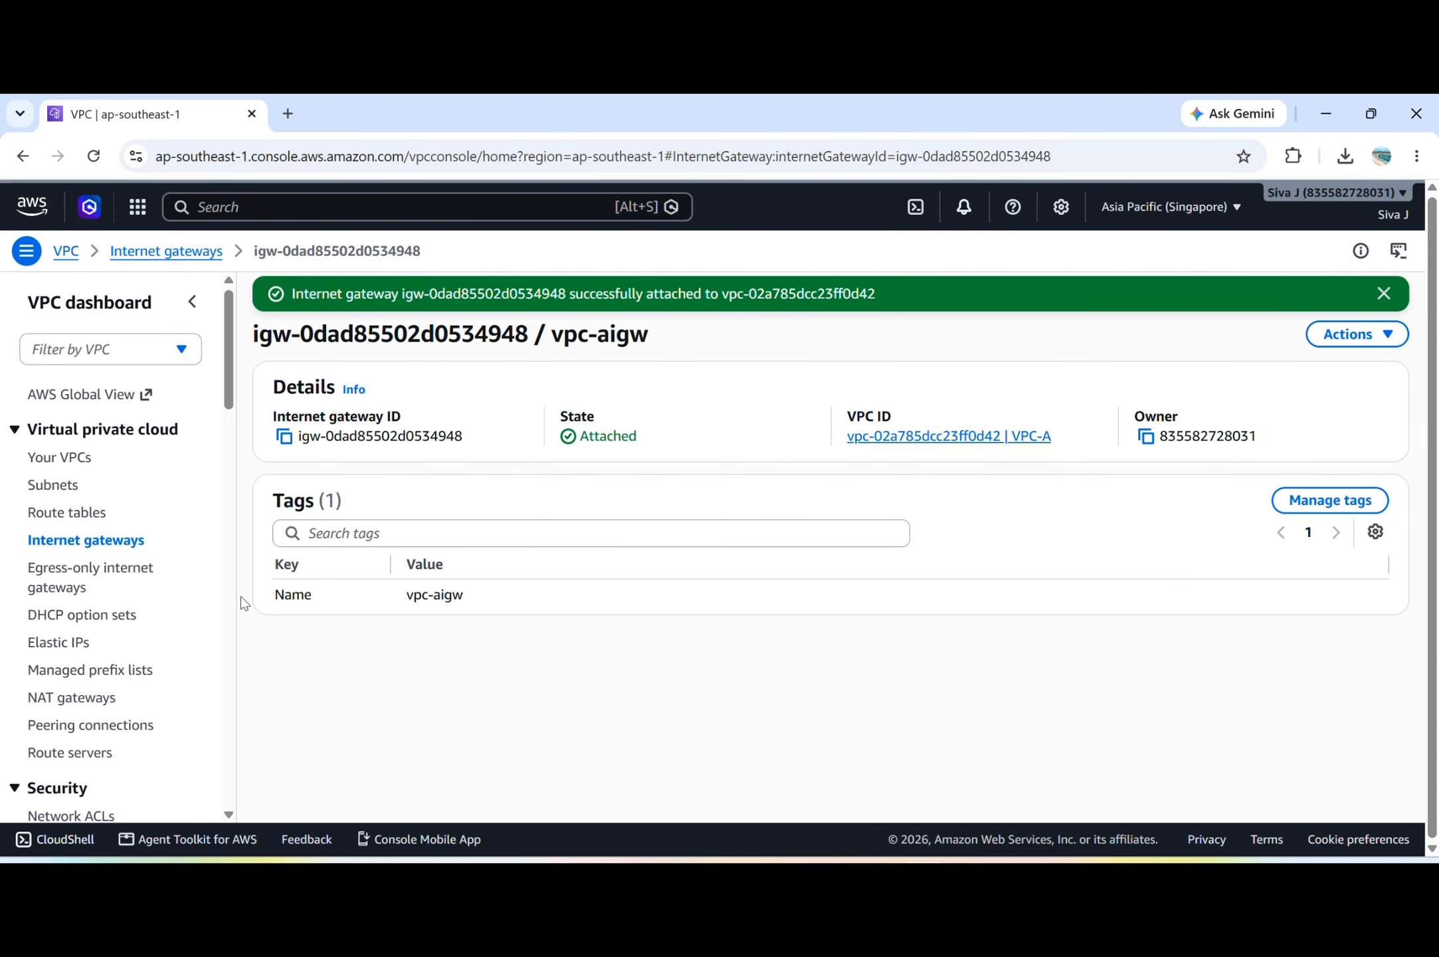
Create a route table named vpc-aroute in VPC-A.
{"action": "left_click", "coordinate": [93, 525]}
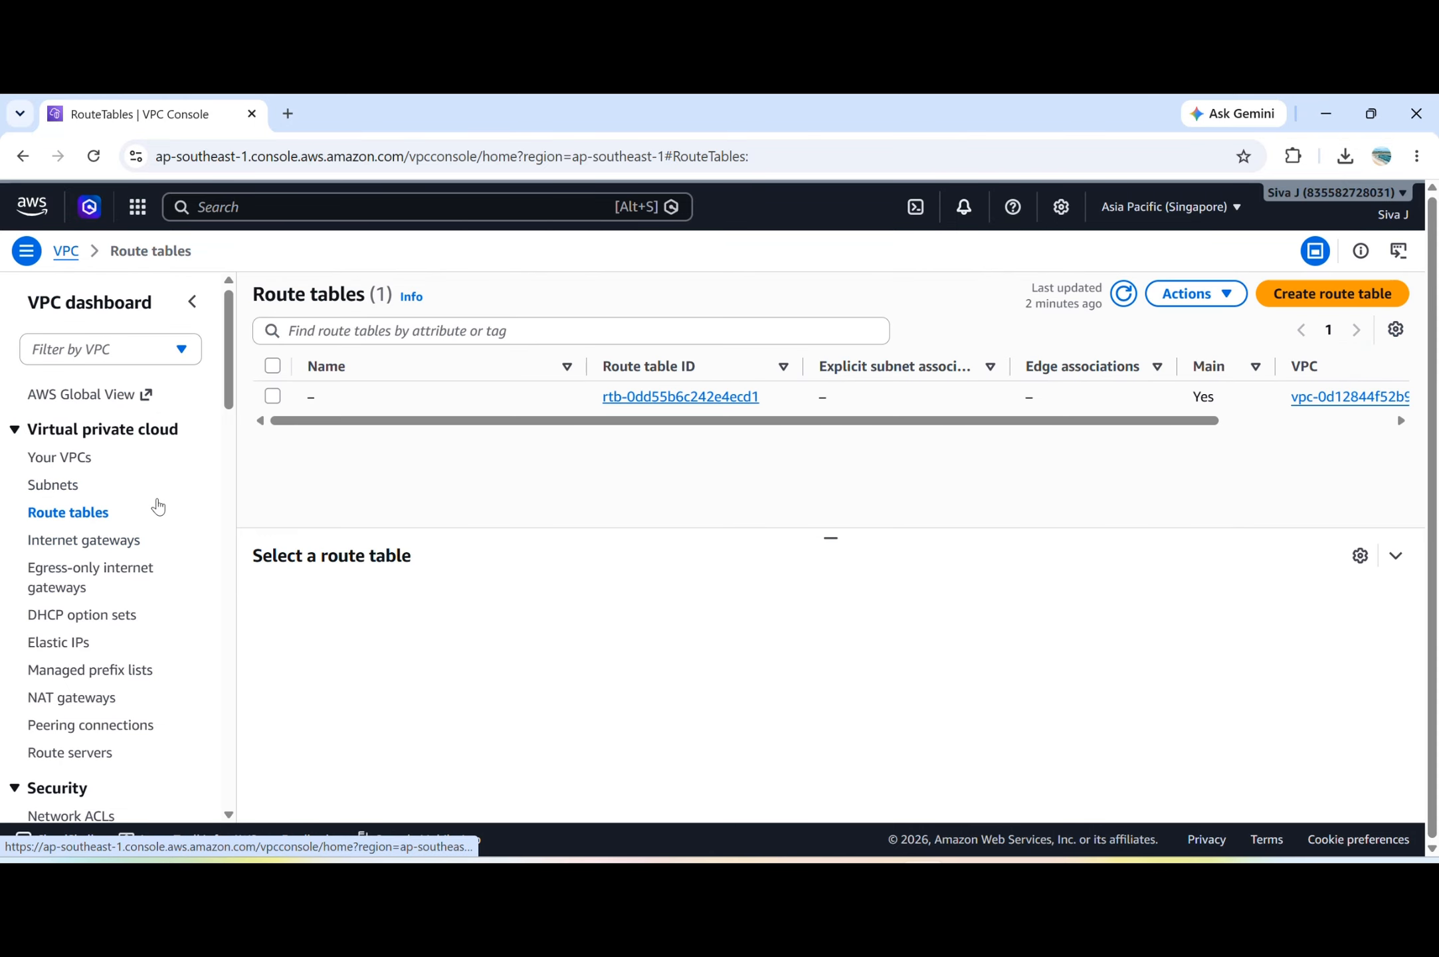
{"action": "left_click", "coordinate": [1348, 295]}
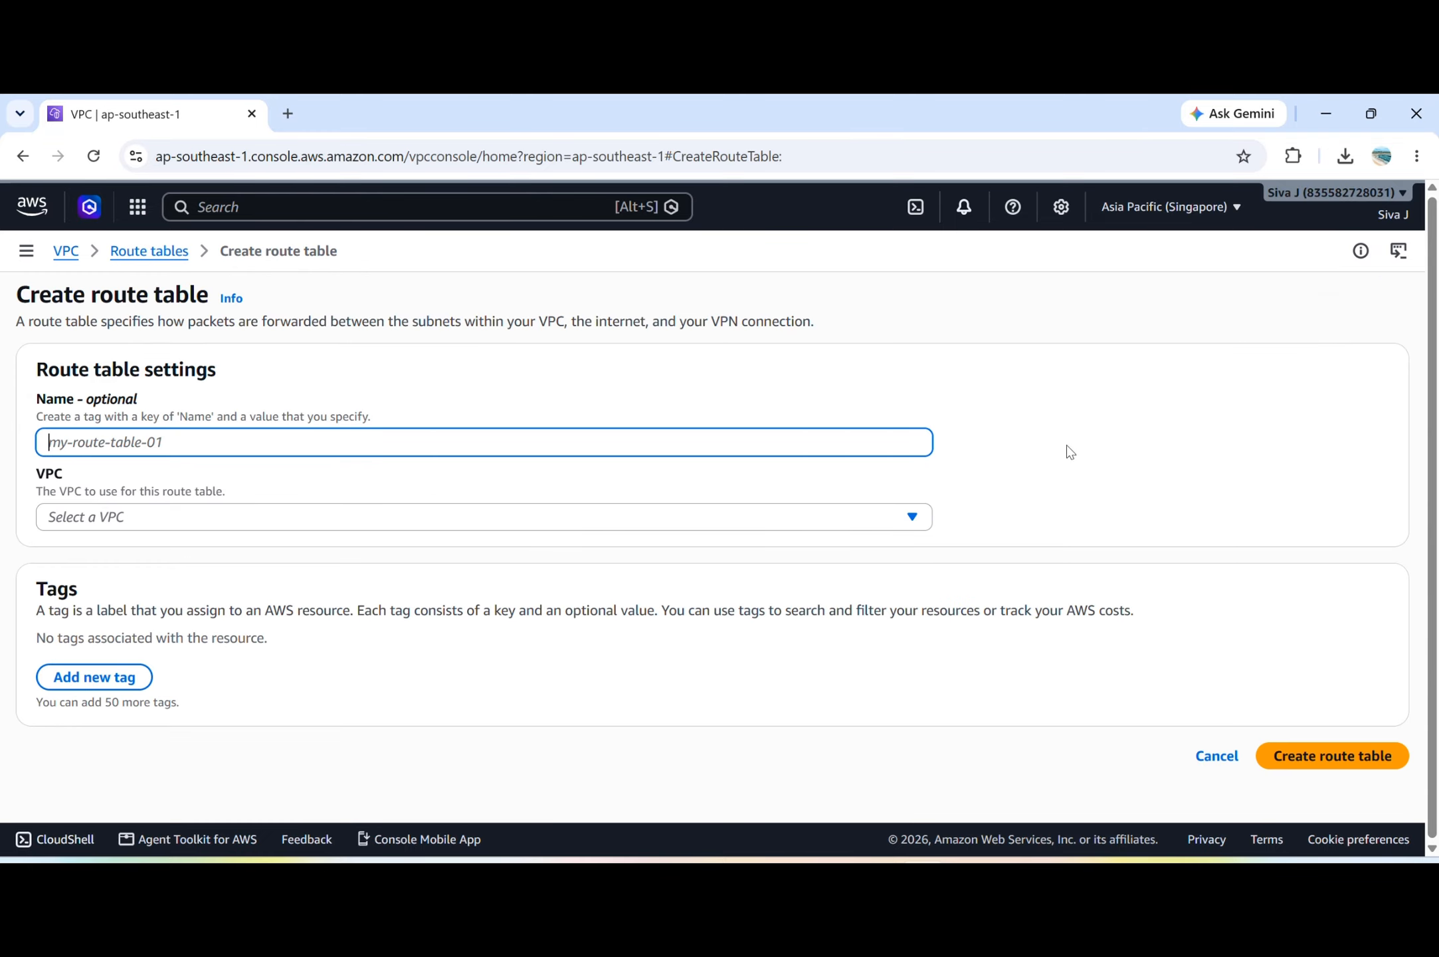
{"action": "type", "text": "v"}
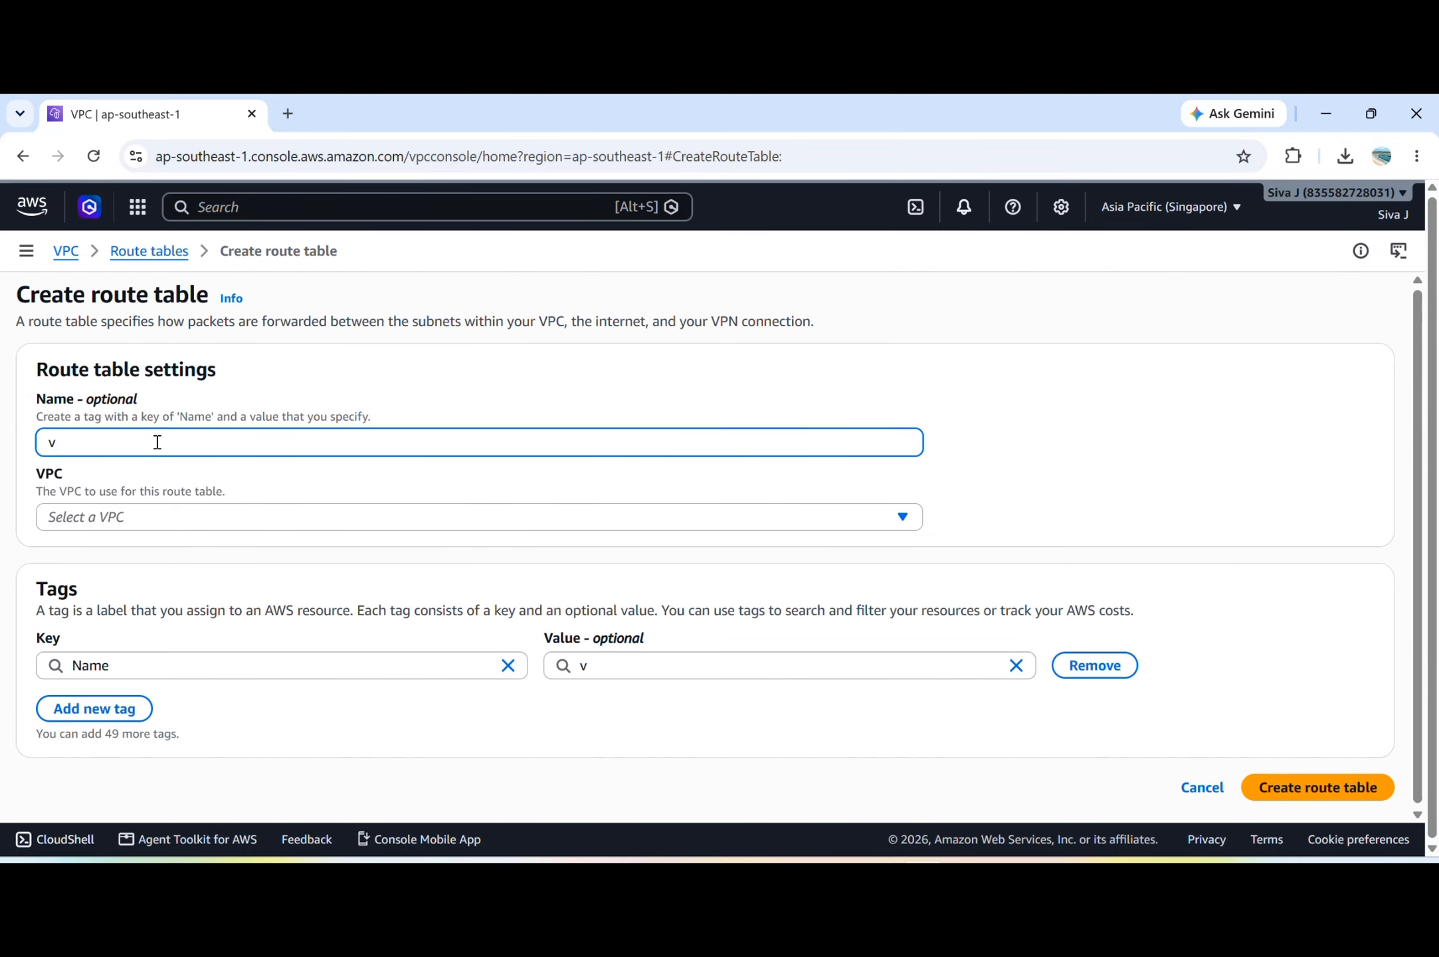
{"action": "type", "text": "pc-aroute"}
{"action": "left_click", "coordinate": [111, 517]}
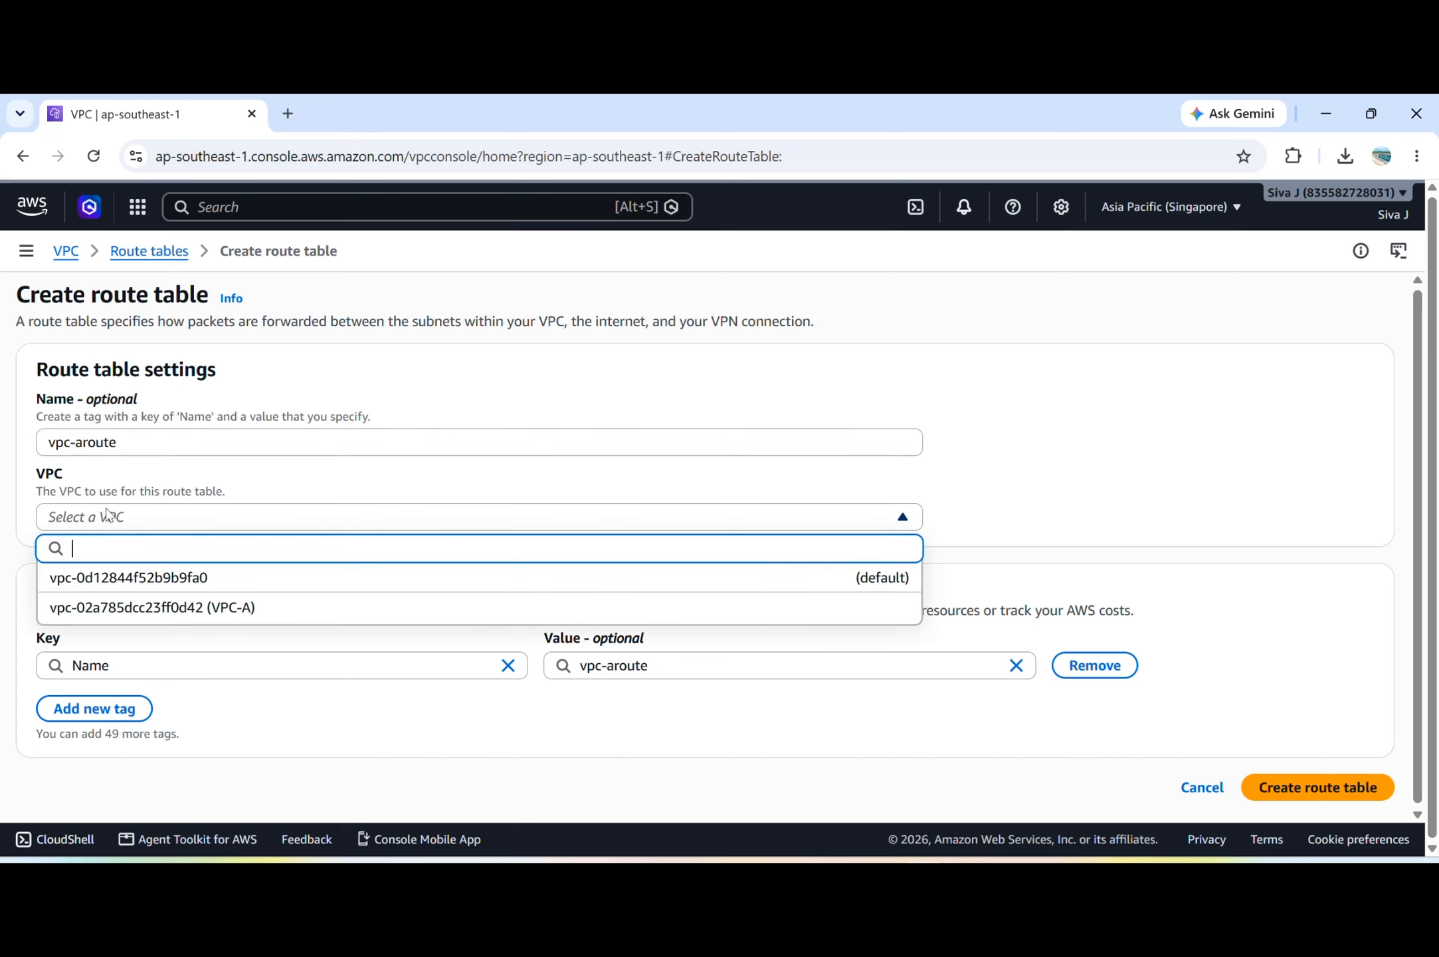
{"action": "left_click", "coordinate": [219, 613]}
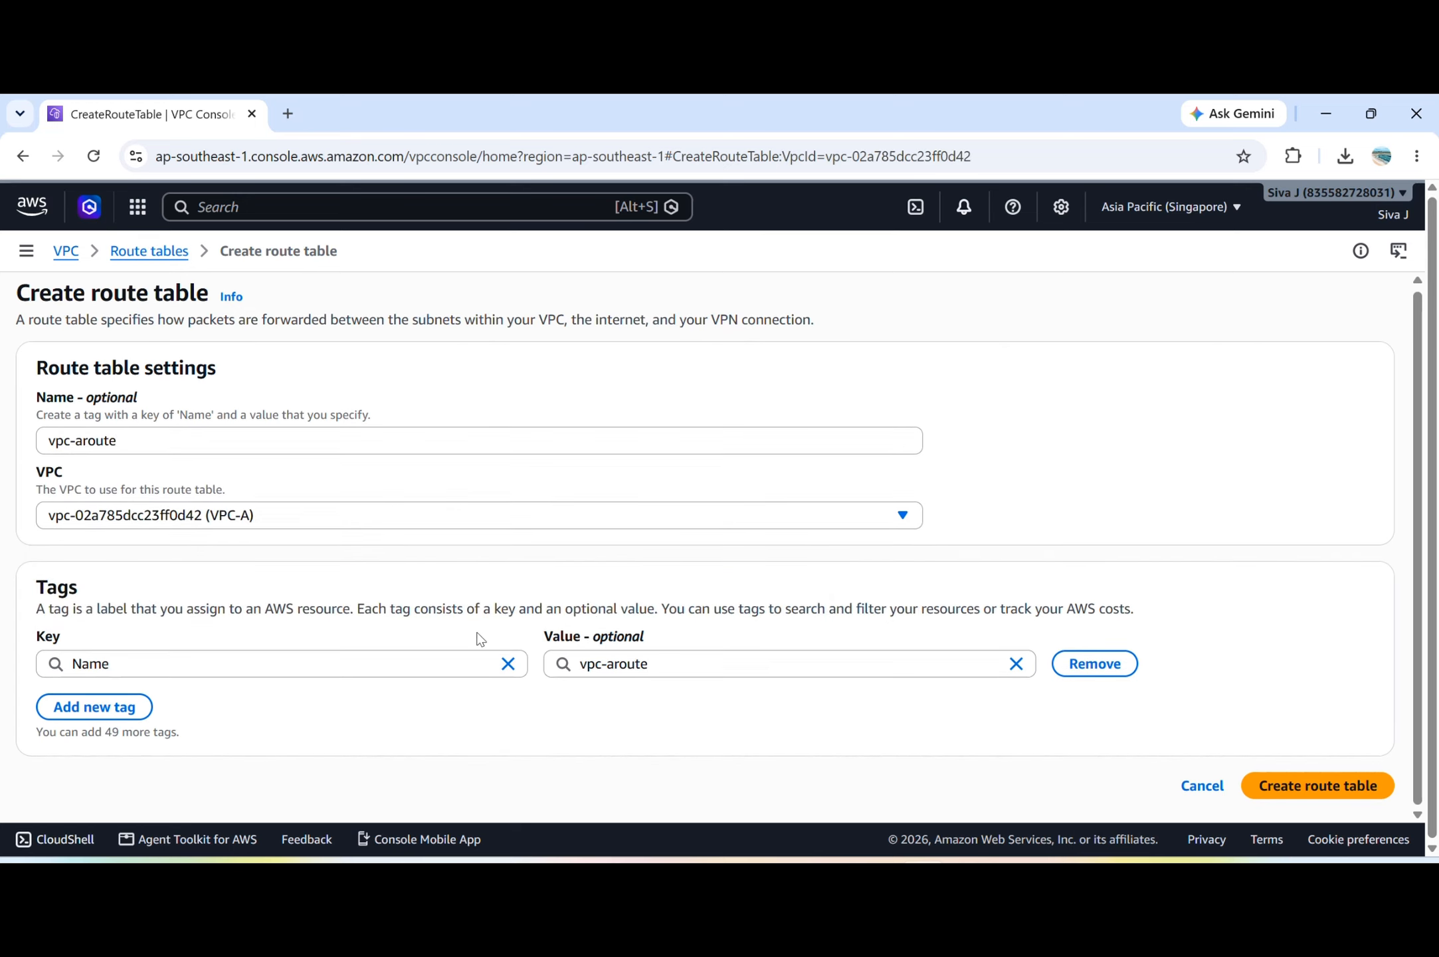
{"action": "left_click", "coordinate": [1337, 791]}
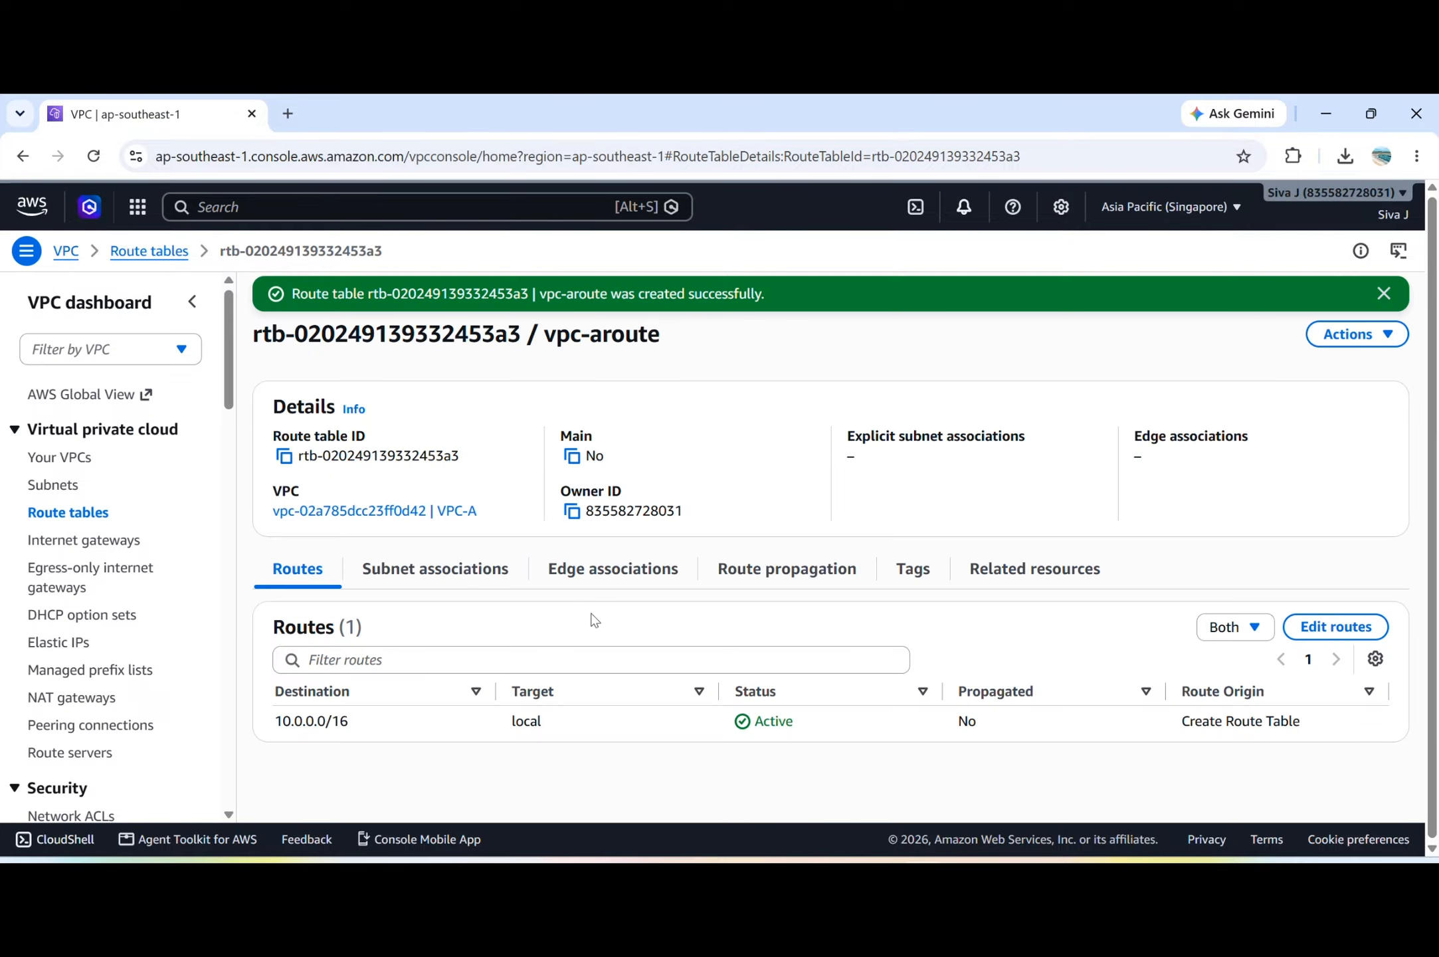
Associate the vpc-asubnet subnet with the vpc-aroute route table, save the association and return to the route table list.
{"action": "left_click", "coordinate": [443, 583]}
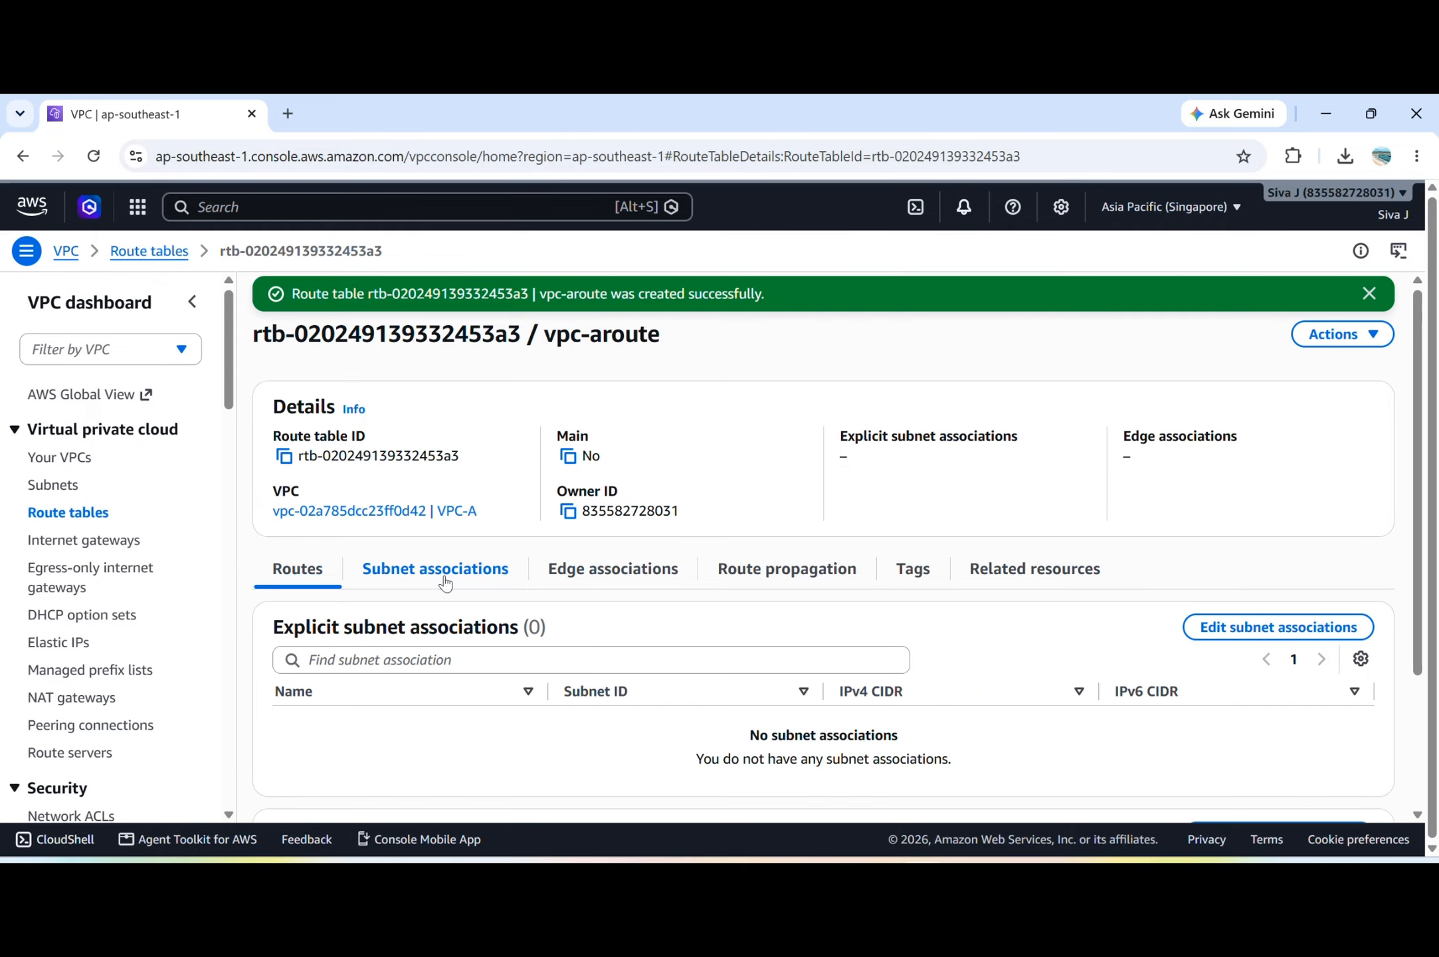
{"action": "left_click", "coordinate": [1273, 624]}
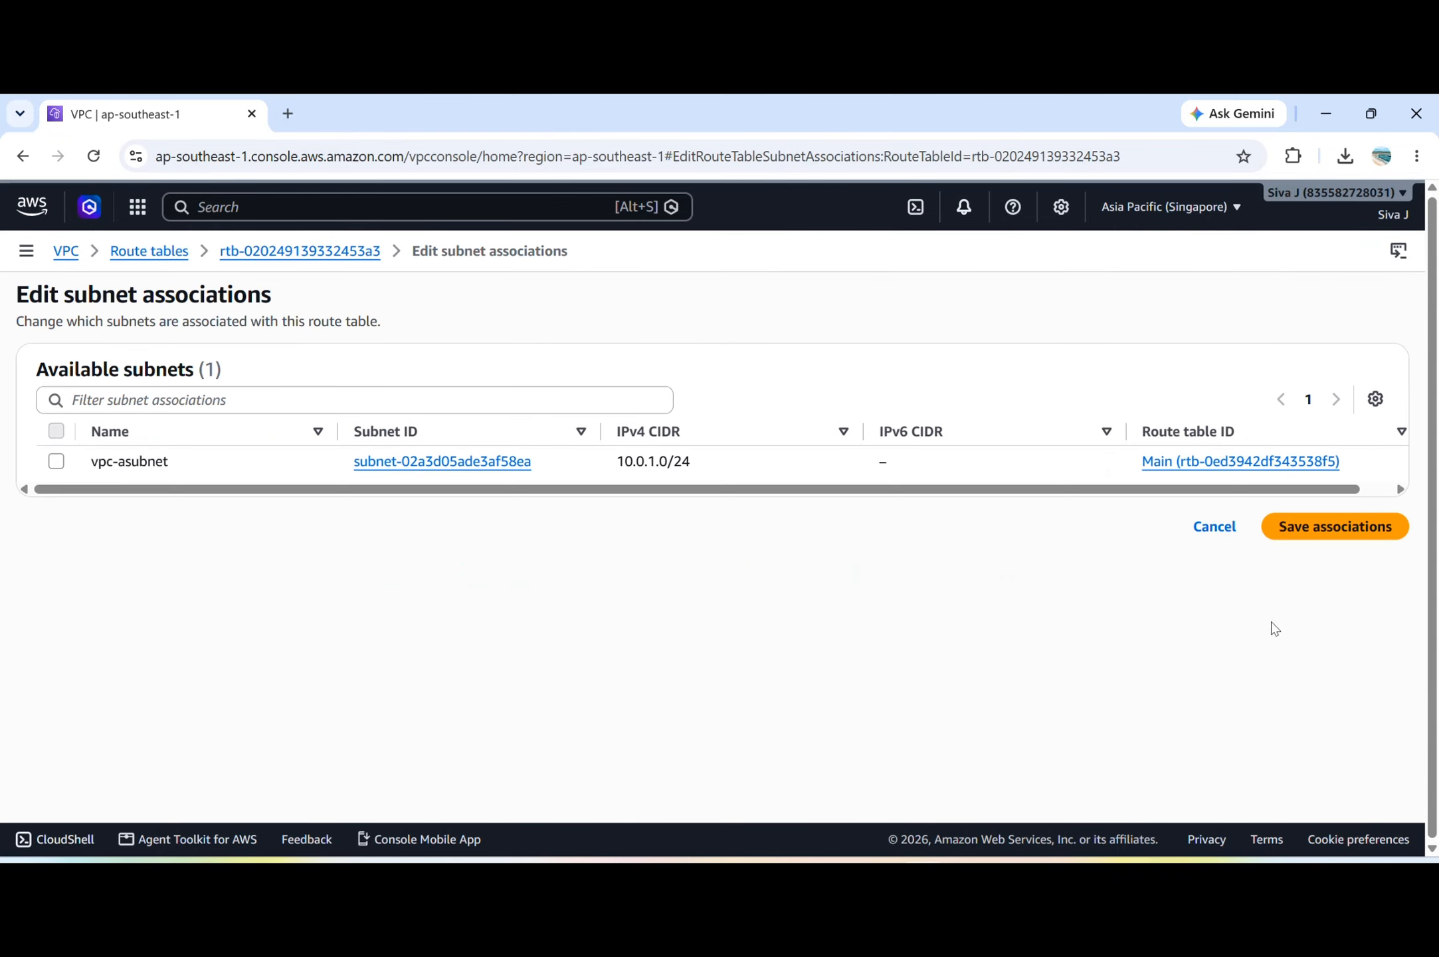
{"action": "left_click", "coordinate": [57, 461]}
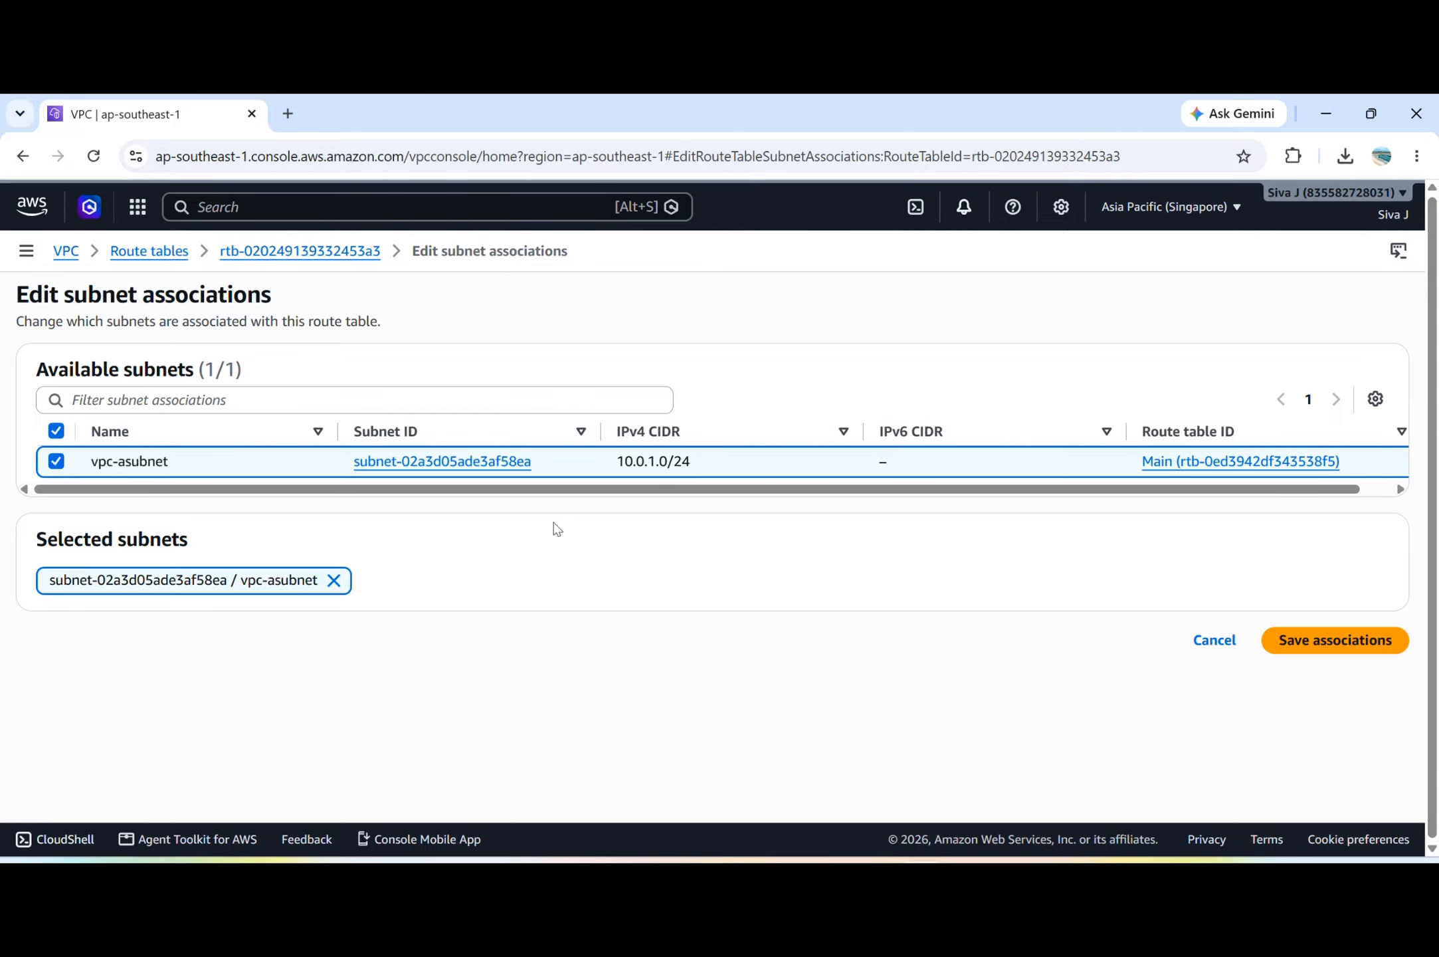
{"action": "left_click", "coordinate": [1325, 641]}
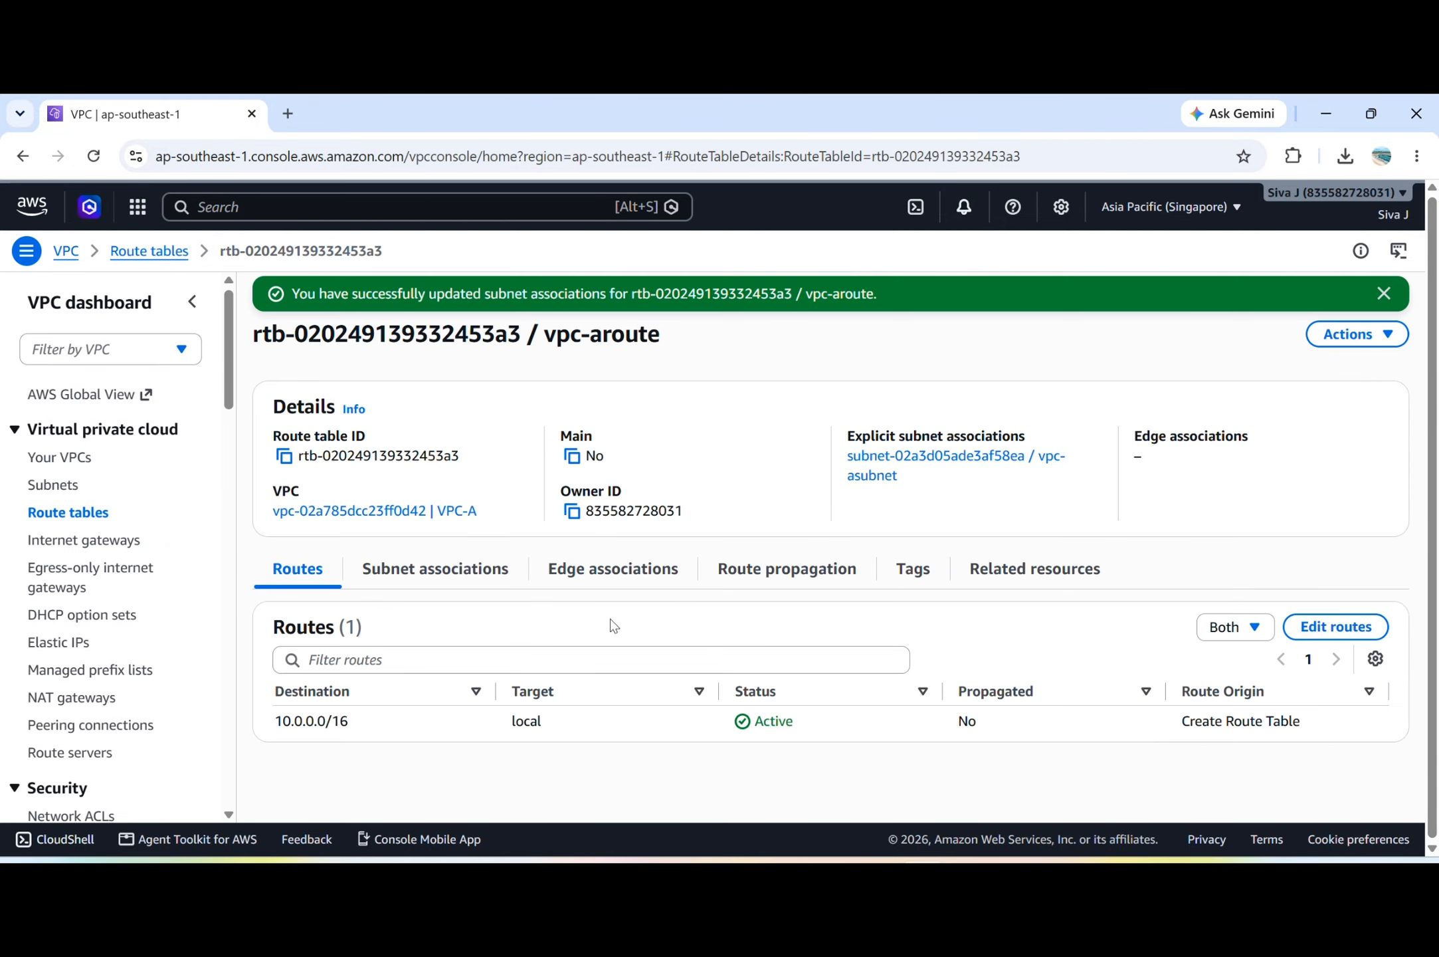
{"action": "left_click", "coordinate": [53, 516]}
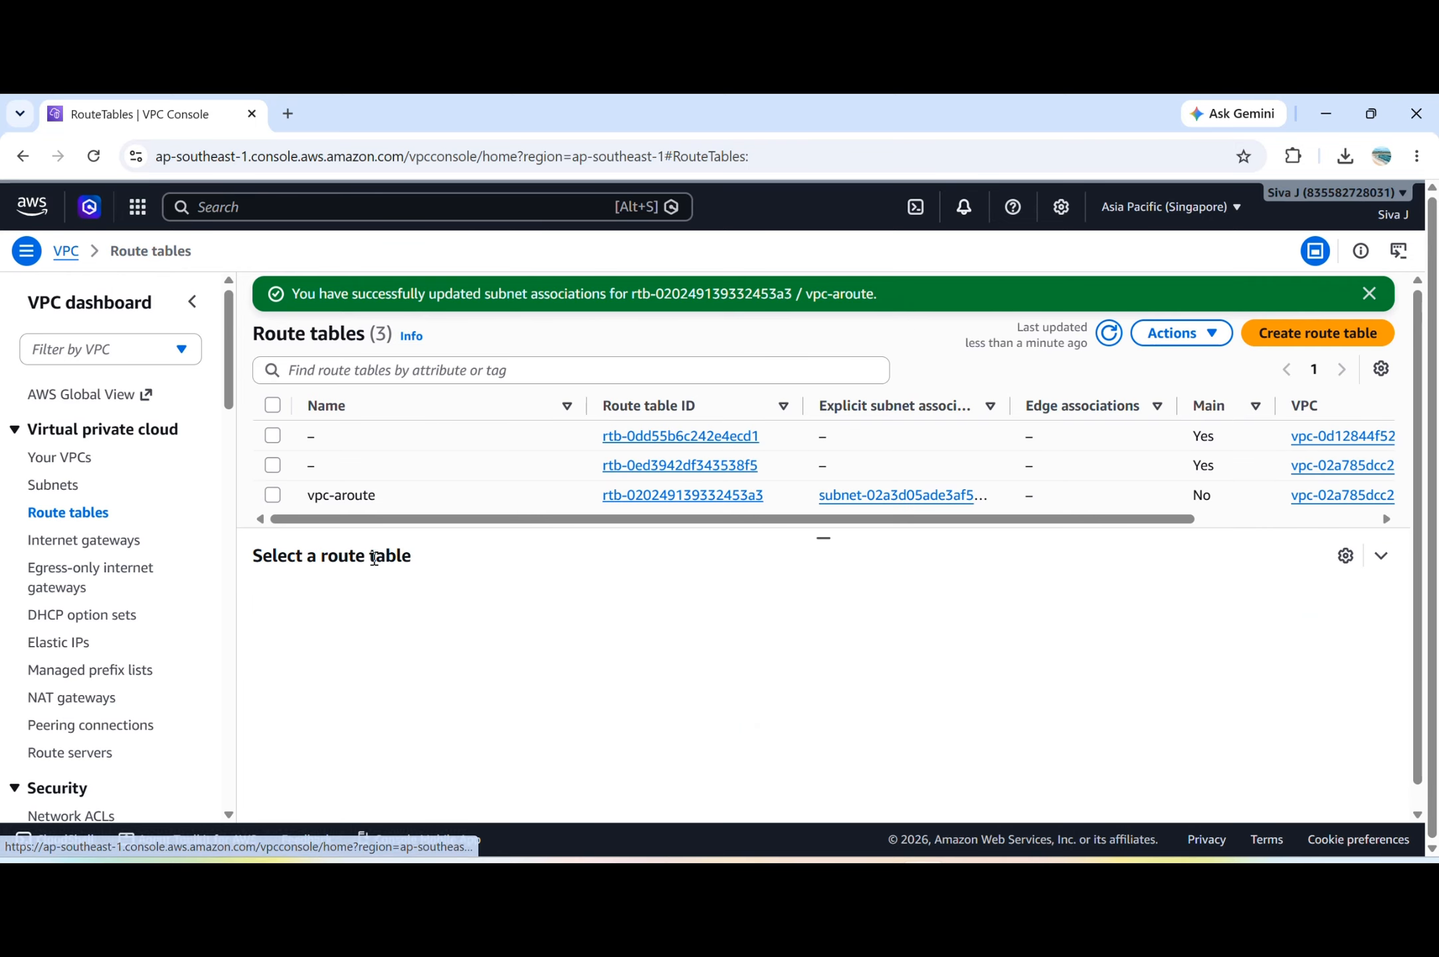
Switch the console region to Asia Pacific (Sydney), ap-southeast-2.
{"action": "left_click", "coordinate": [1193, 205]}
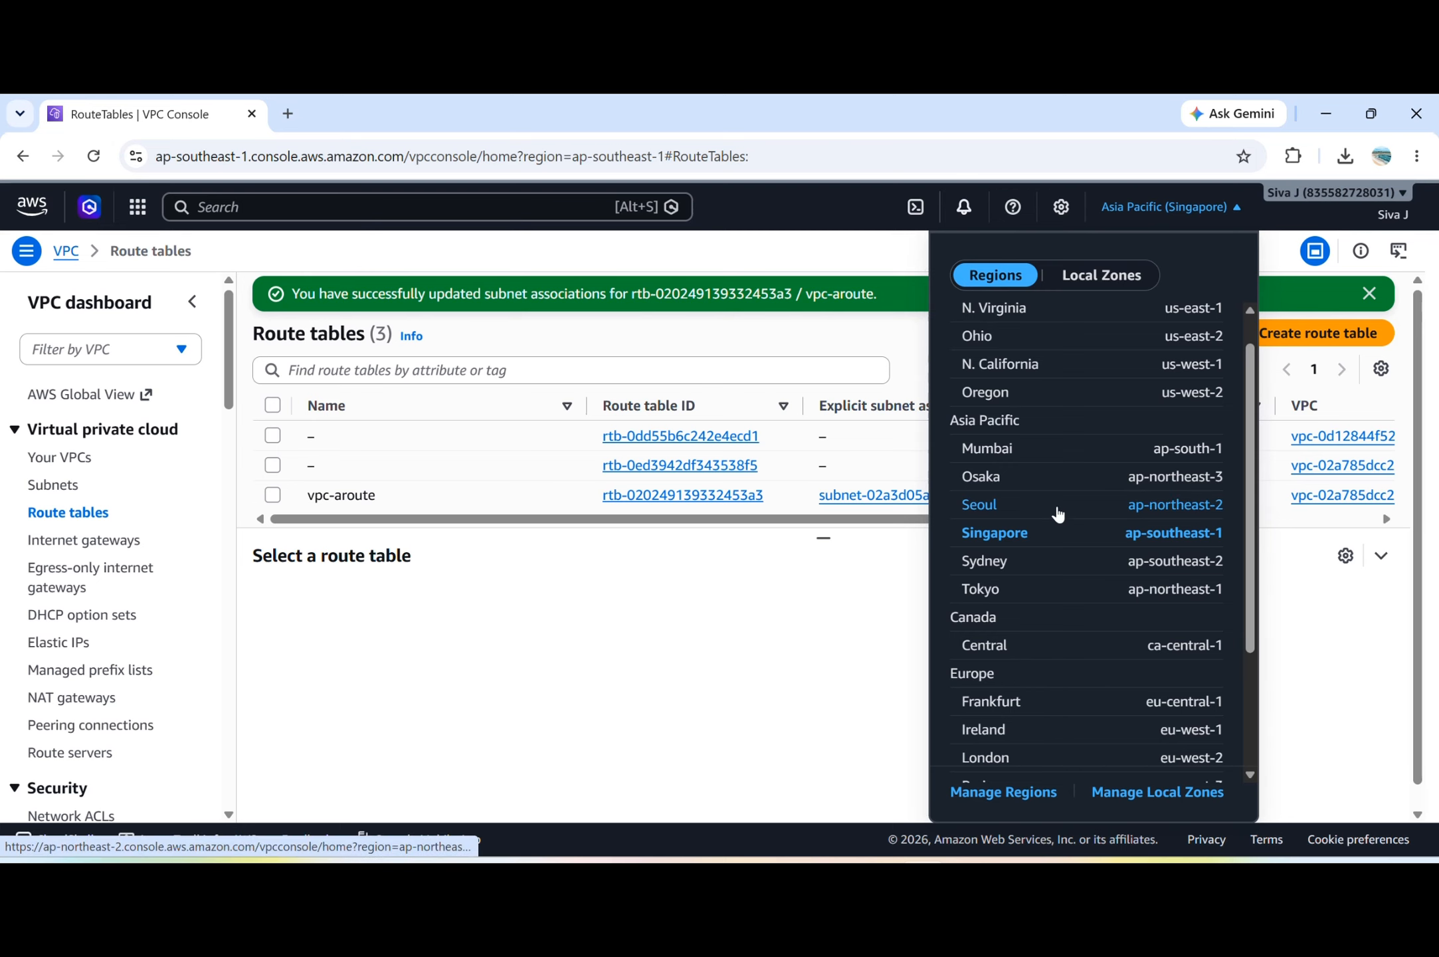
{"action": "scroll", "coordinate": [1058, 513], "scroll_direction": "down", "scroll_amount": 3}
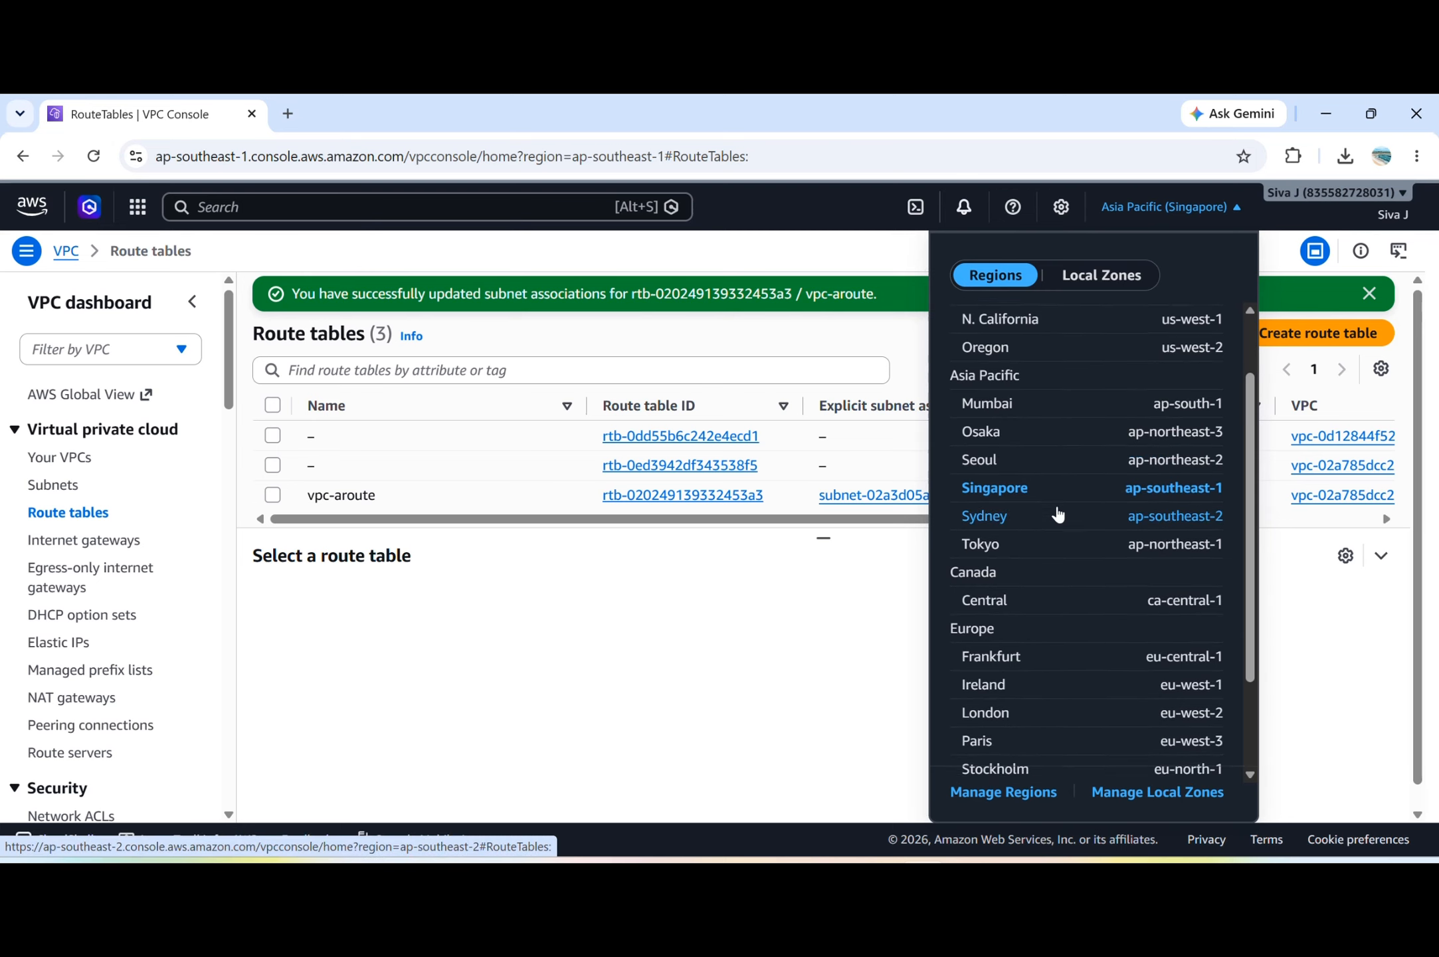
{"action": "scroll", "coordinate": [1036, 478], "scroll_direction": "up", "scroll_amount": 1}
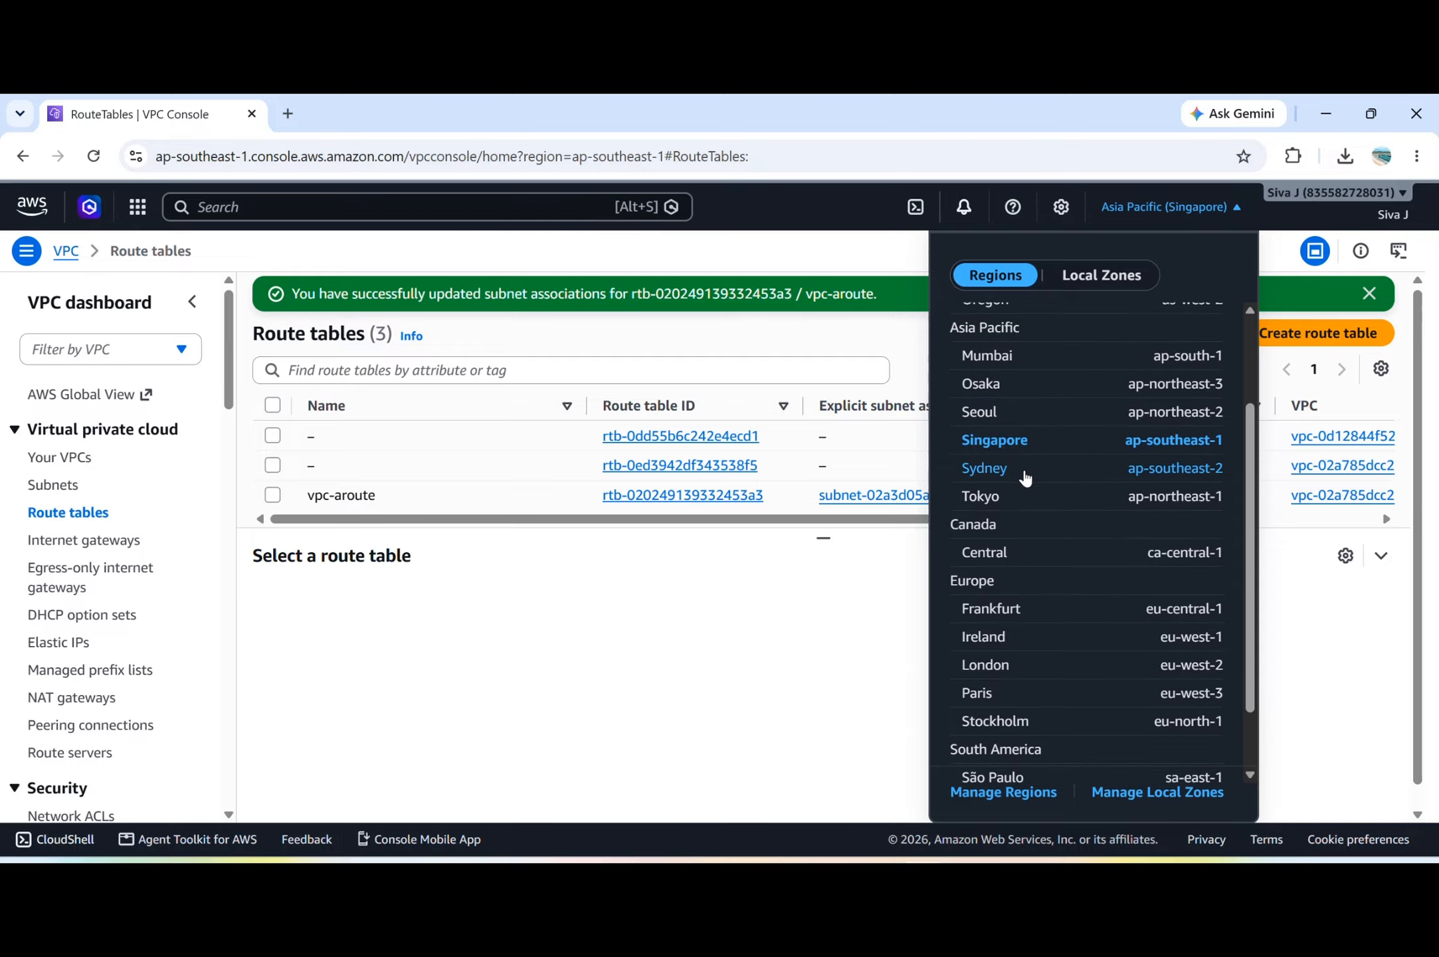
{"action": "left_click", "coordinate": [985, 472]}
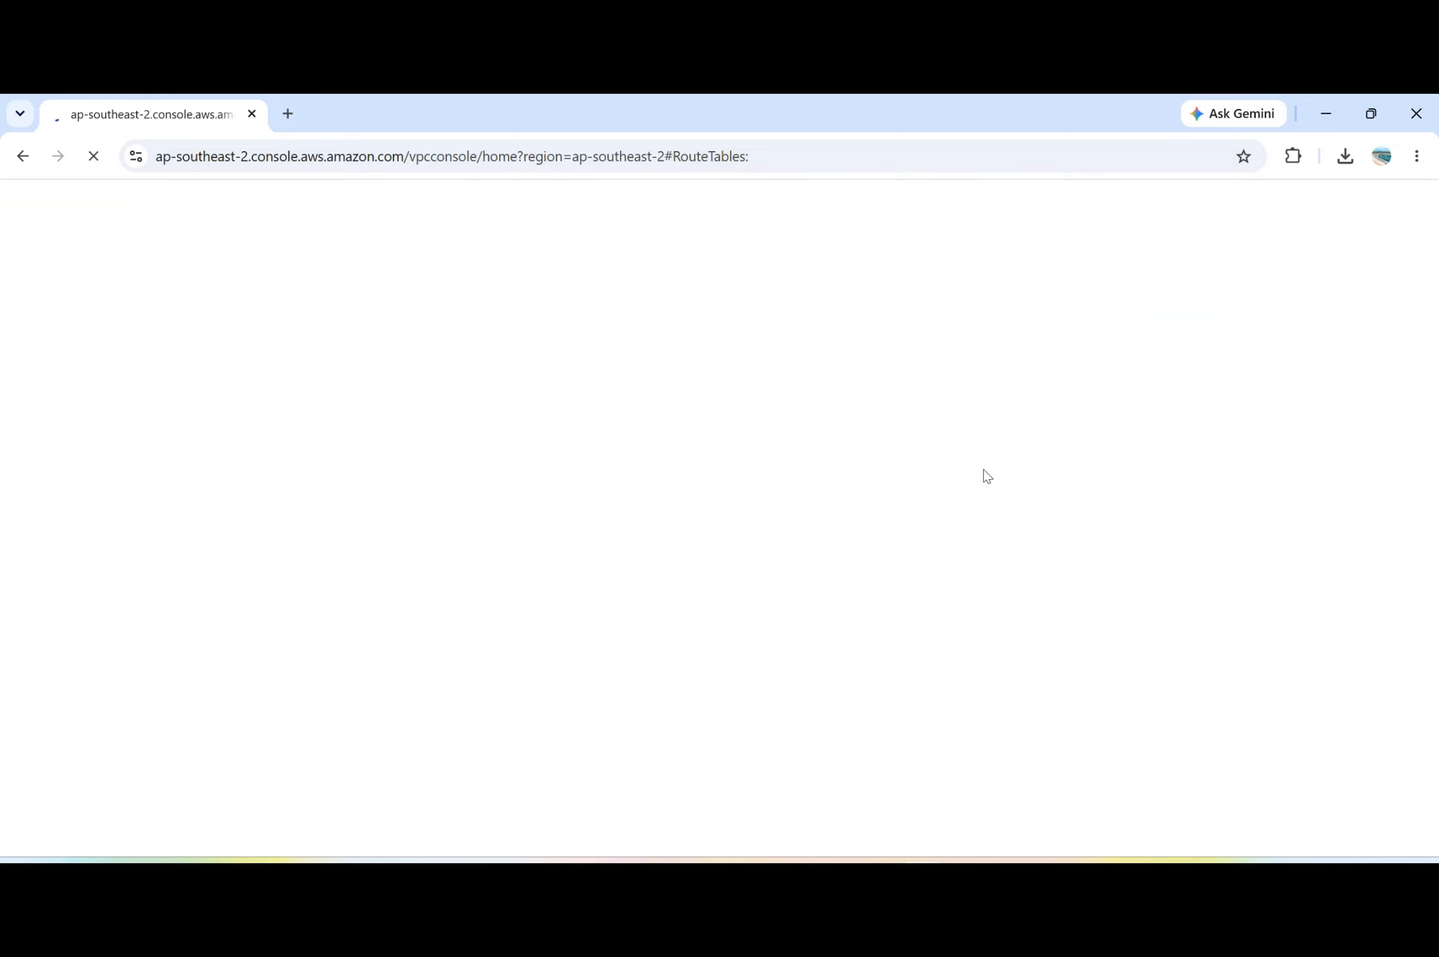
Duplicate the browser tab, set the duplicate to the Singapore region and return to the Sydney tab.
{"action": "right_click", "coordinate": [171, 129]}
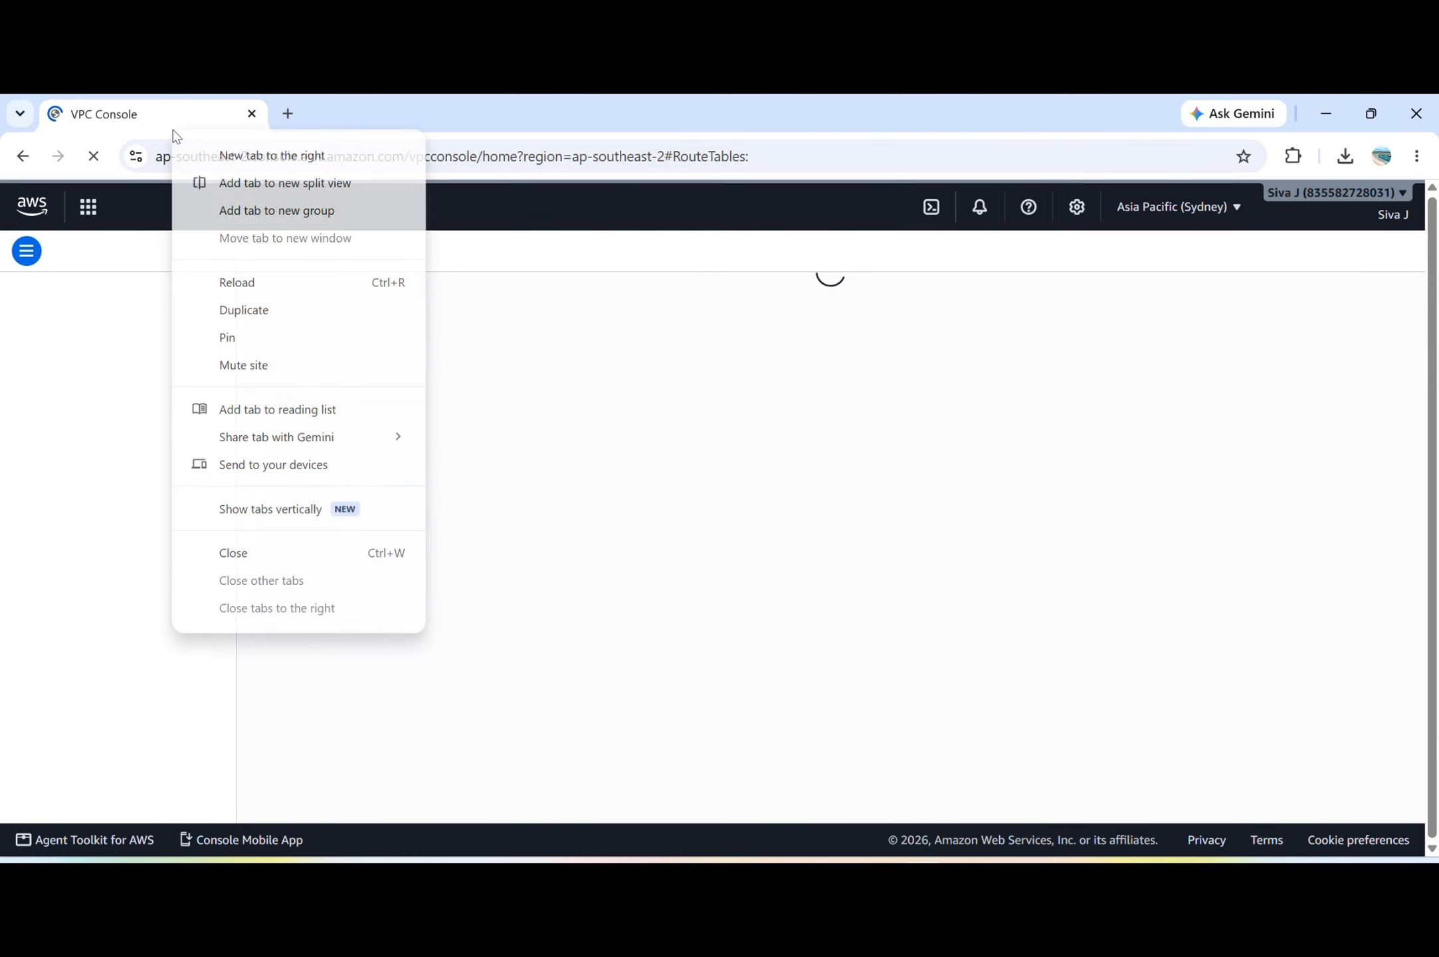
{"action": "left_click", "coordinate": [321, 322]}
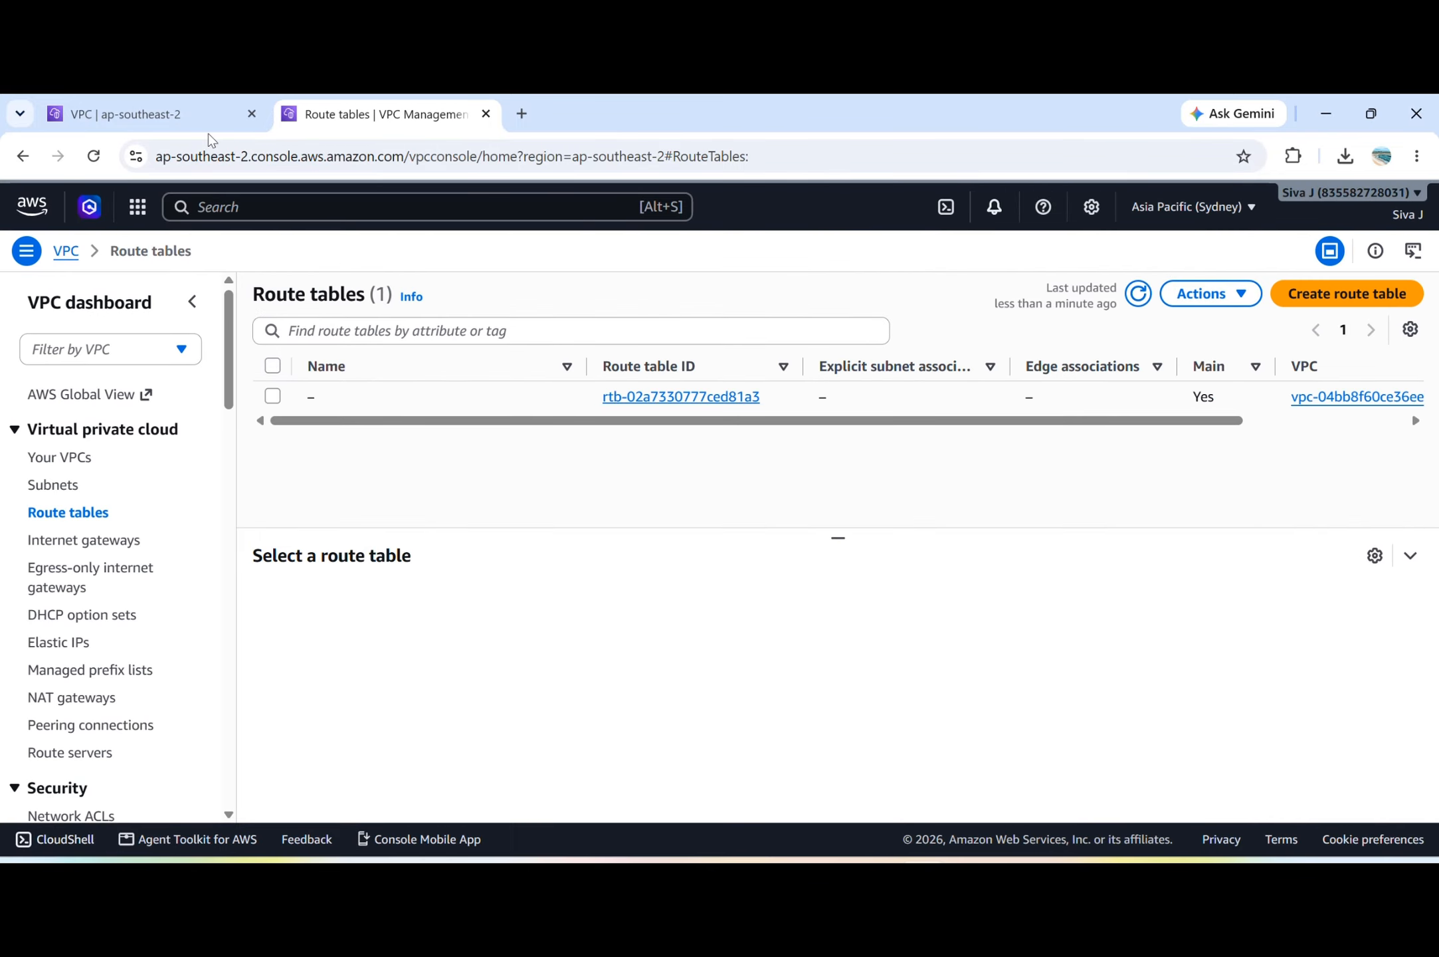
{"action": "left_click", "coordinate": [1224, 206]}
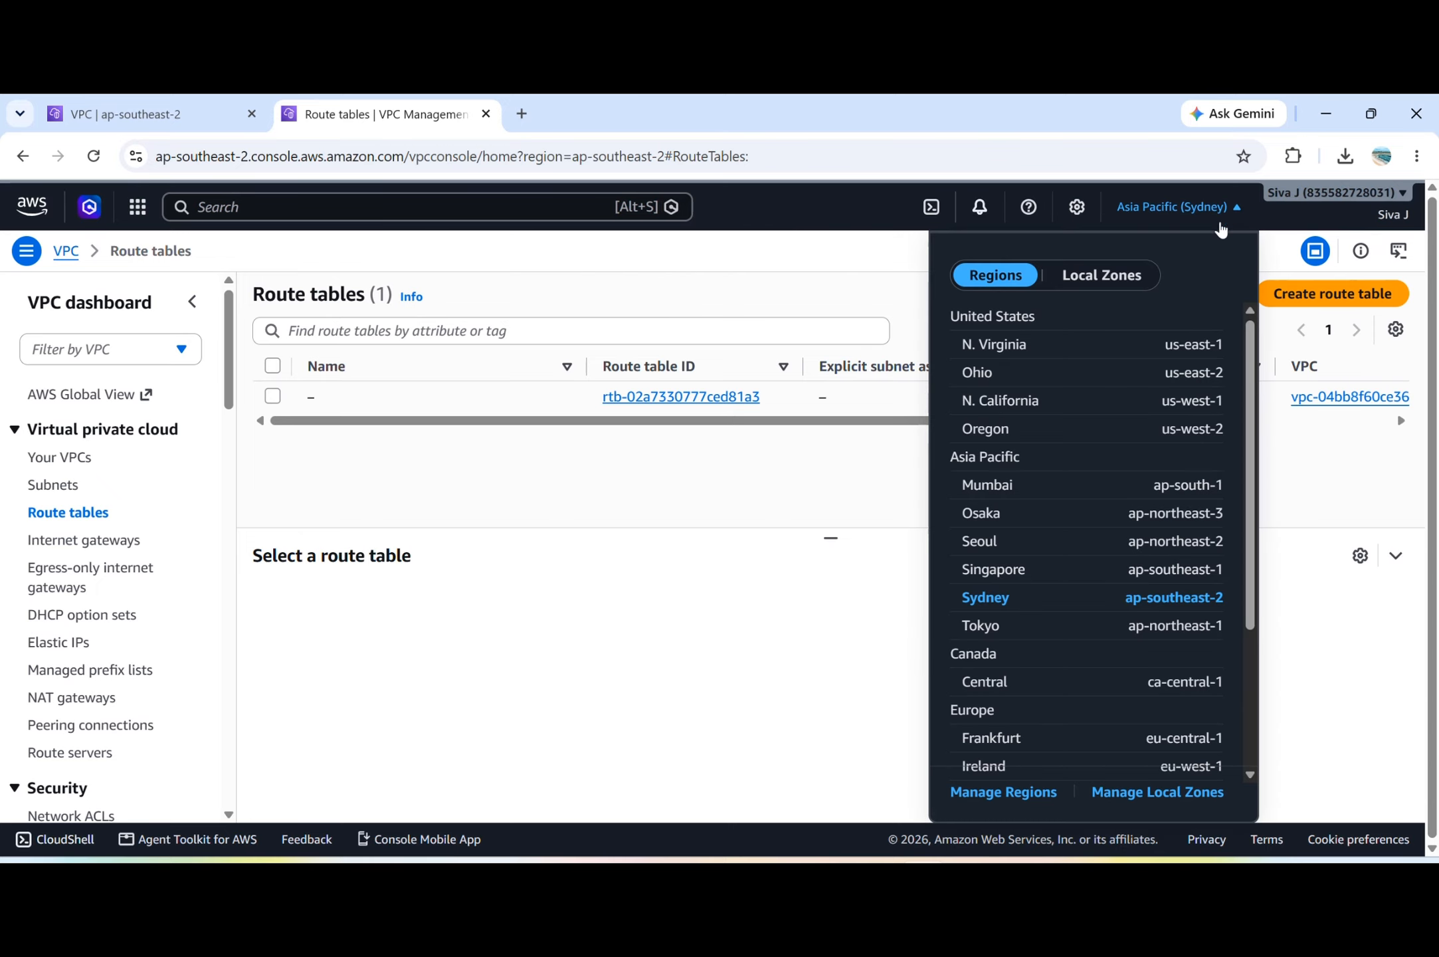
{"action": "left_click", "coordinate": [1147, 581]}
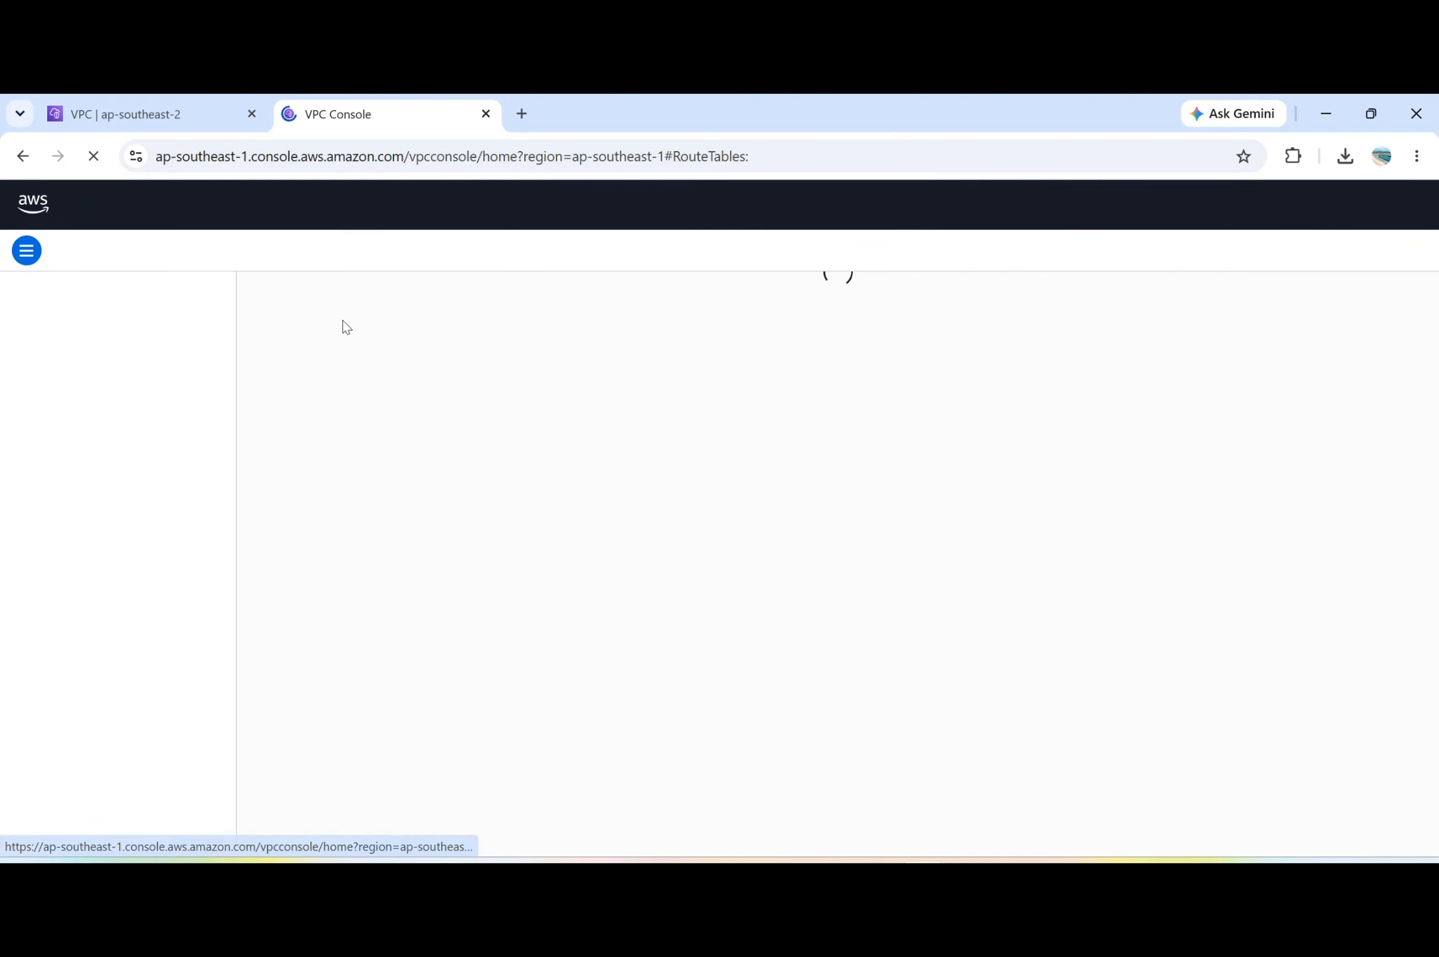
{"action": "left_click", "coordinate": [171, 120]}
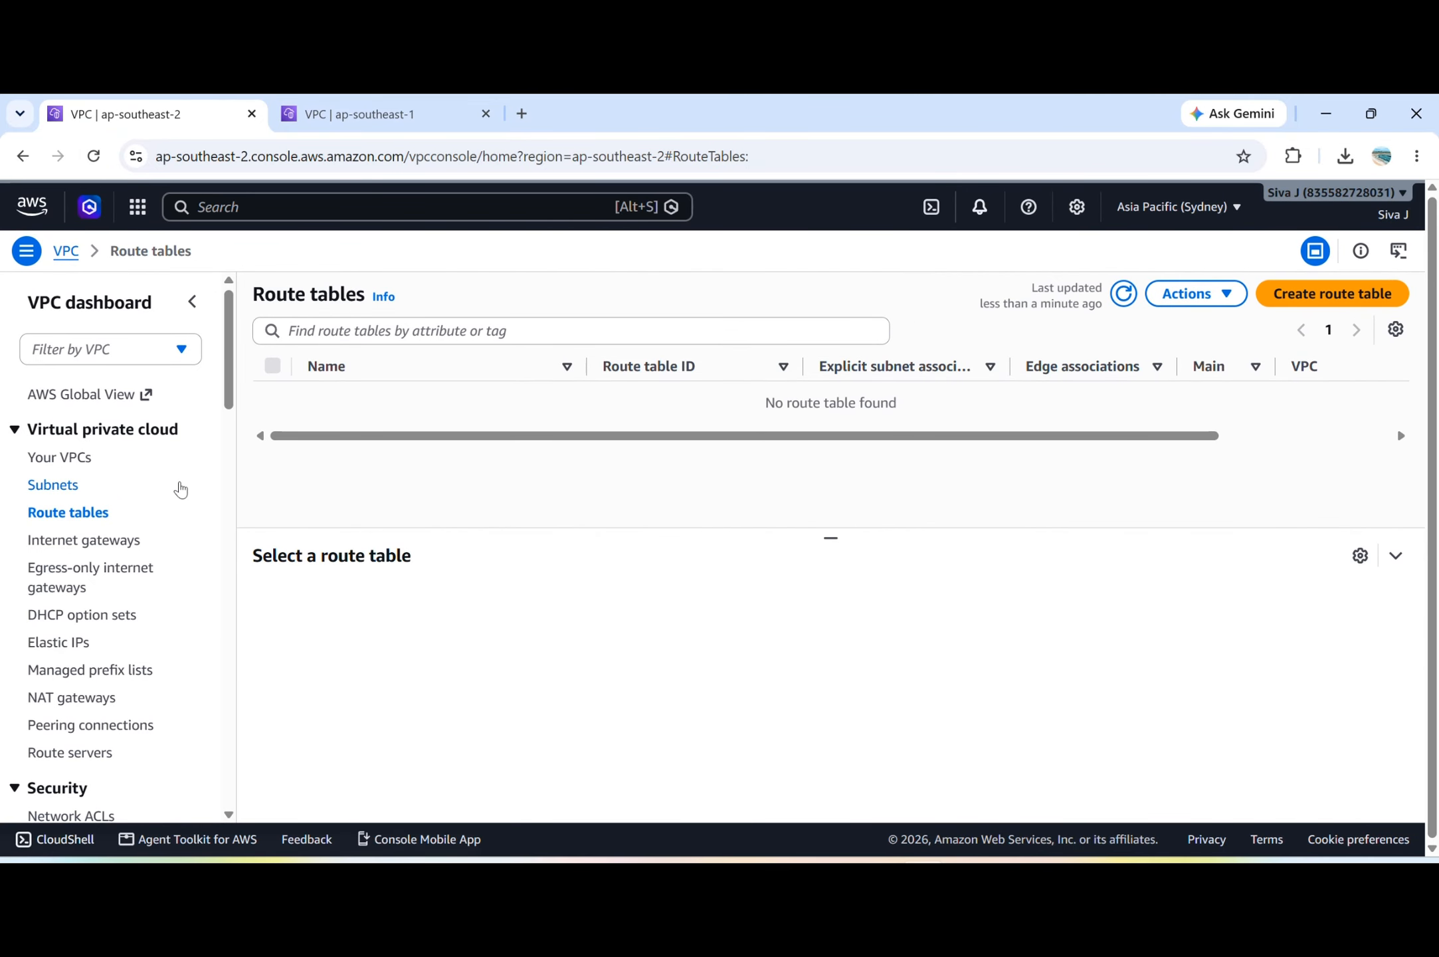
Start a new VPC in the Sydney region and name it VPC-B.
{"action": "left_click", "coordinate": [53, 458]}
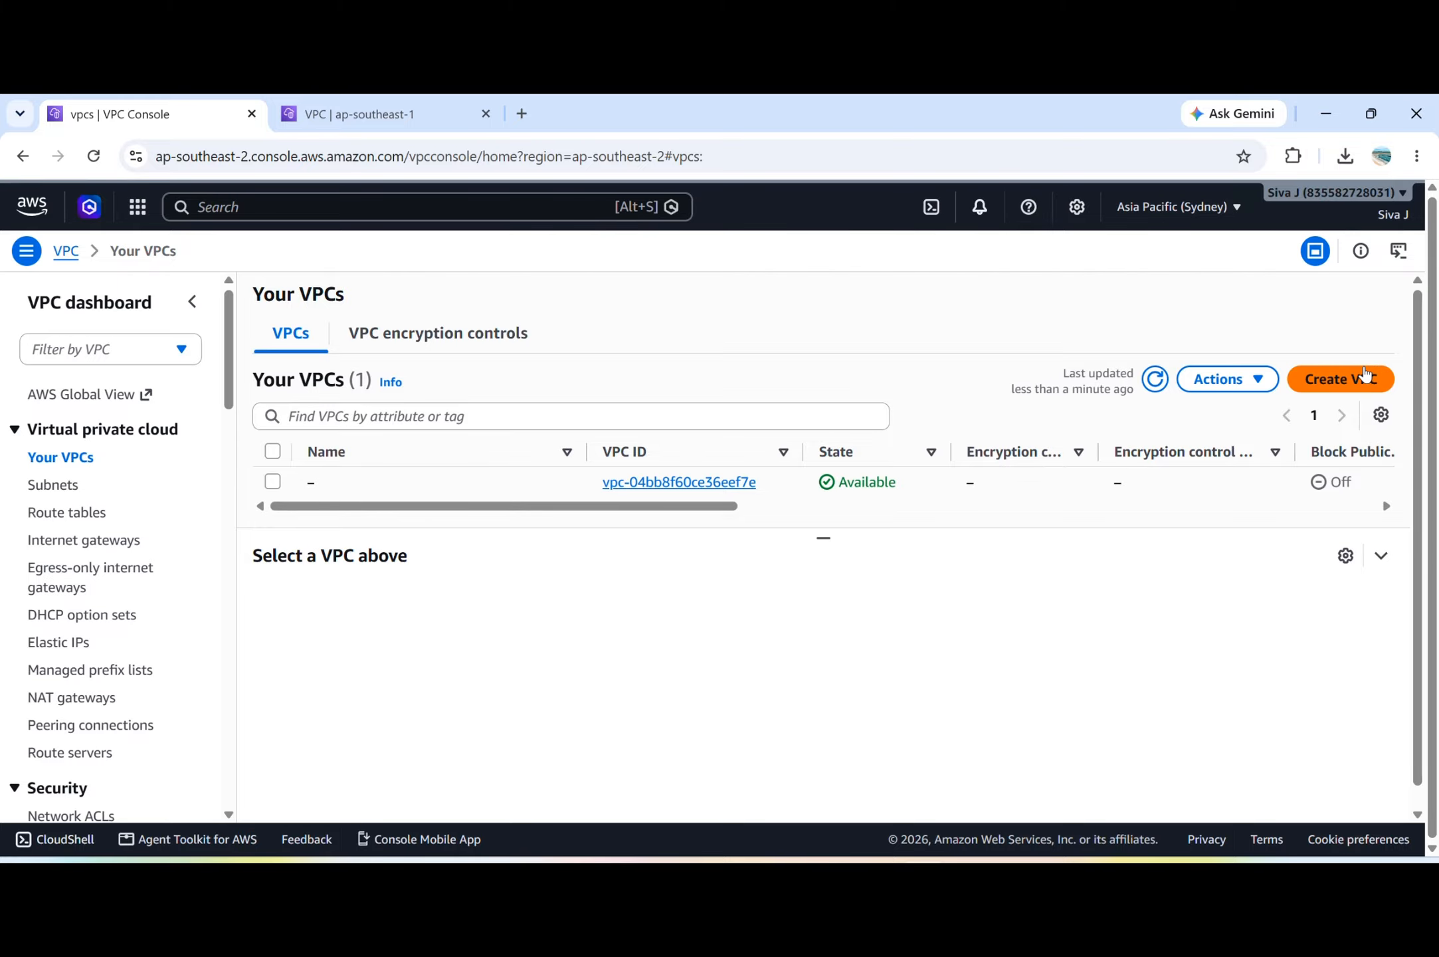
{"action": "left_click", "coordinate": [1365, 378]}
{"action": "left_click", "coordinate": [255, 544]}
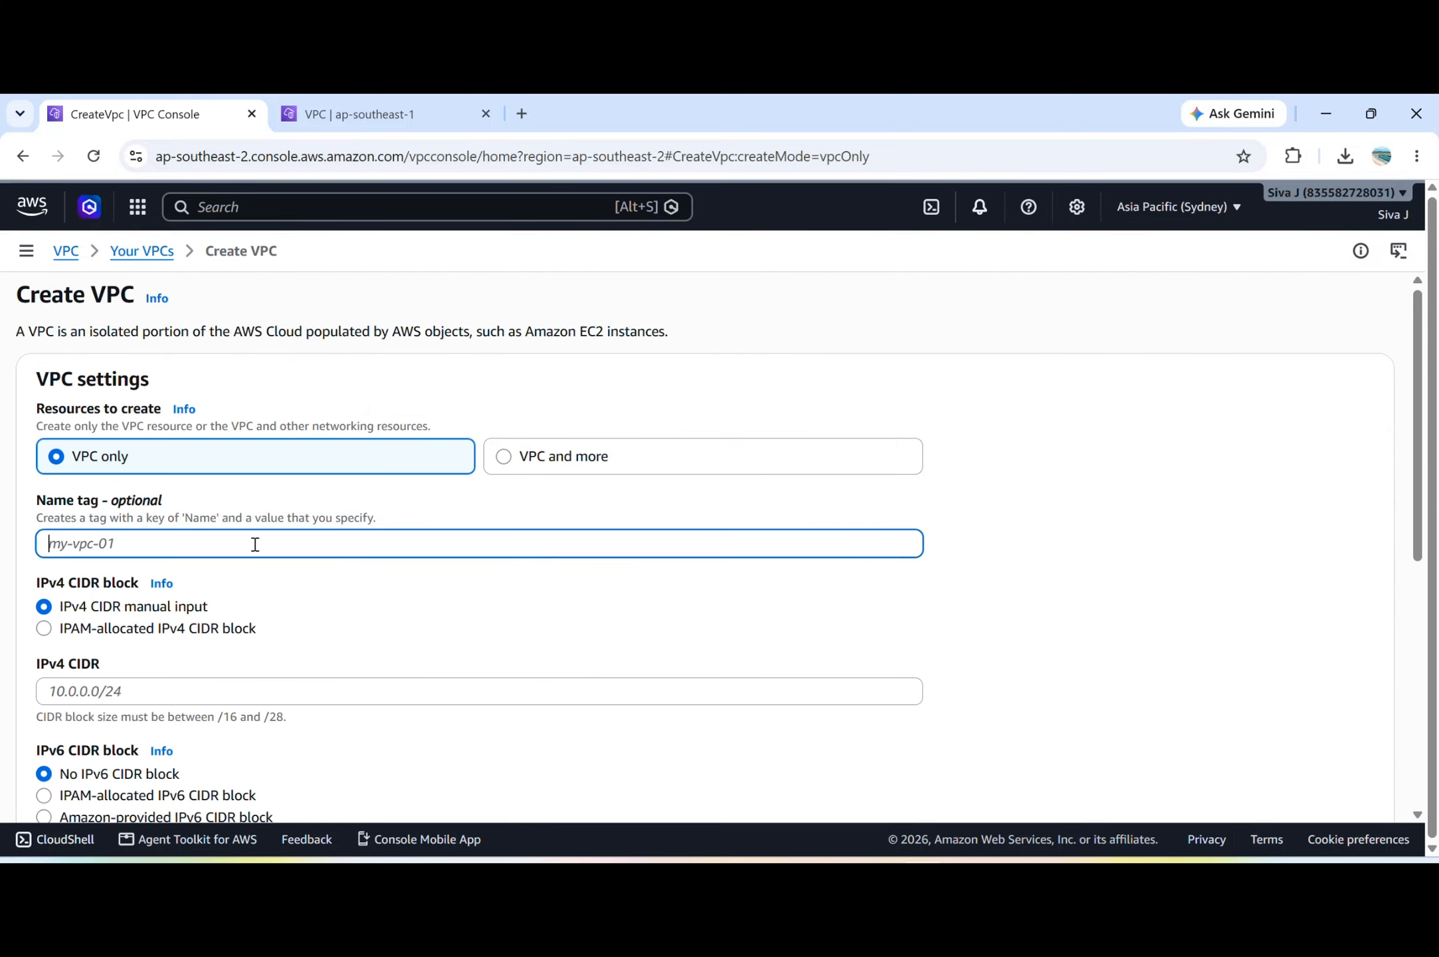
{"action": "type", "text": "vpc-"}
{"action": "key", "text": "BackSpace"}
{"action": "key", "text": "BackSpace"}
{"action": "key", "text": "BackSpace"}
{"action": "key", "text": "BackSpace"}
{"action": "type", "text": "V"}
{"action": "scroll", "coordinate": [255, 544], "scroll_direction": "down", "scroll_amount": 2}
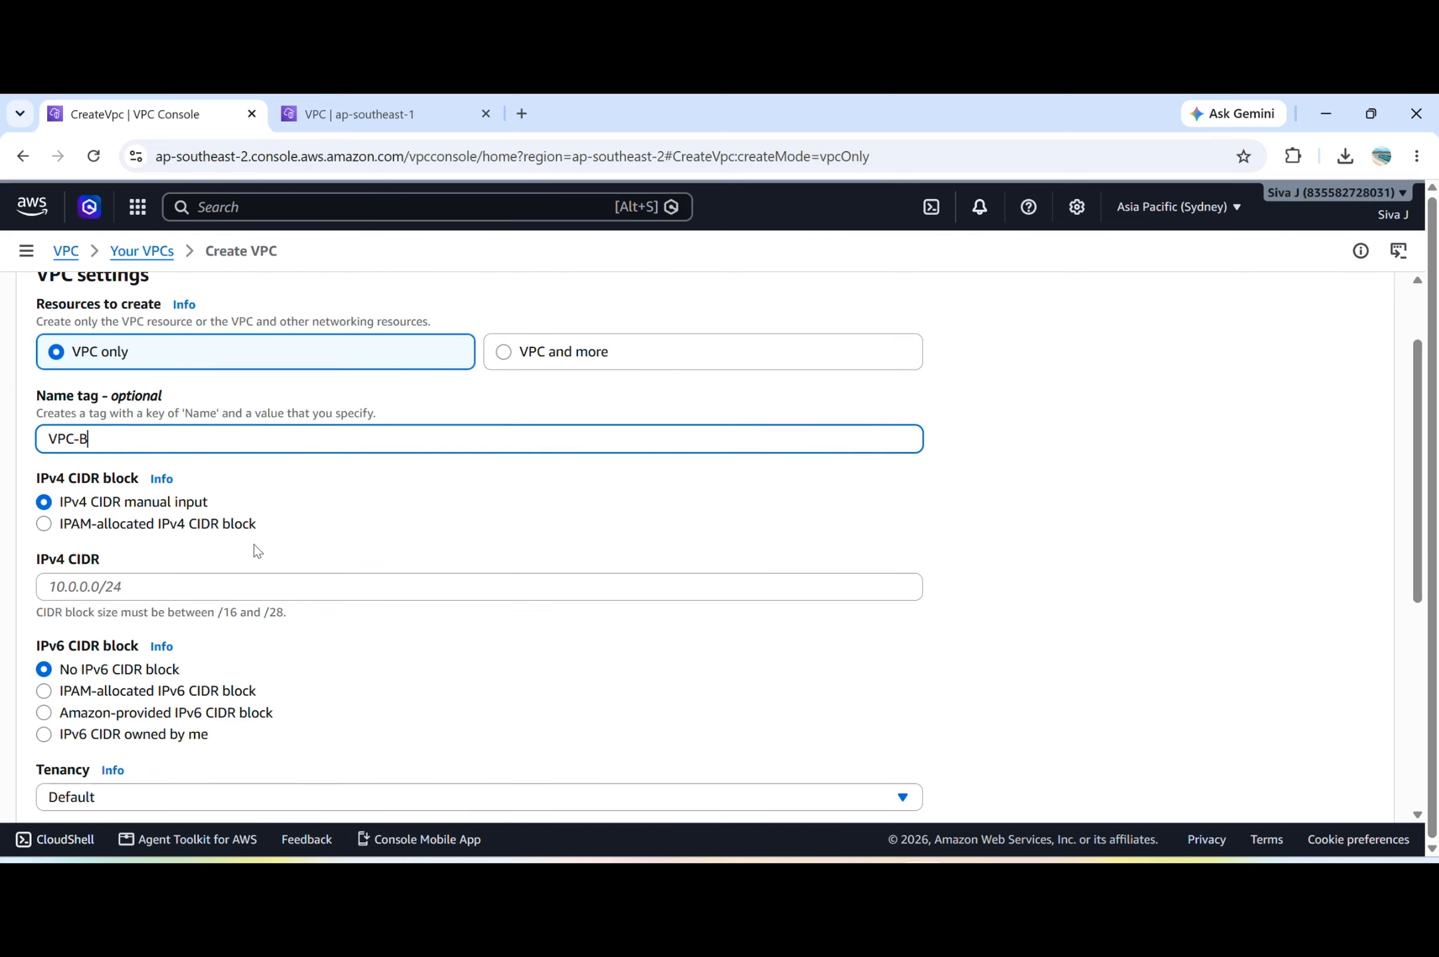
Enter 20.0.0.0/15 as the IPv4 CIDR of VPC-B.
{"action": "left_click", "coordinate": [158, 590]}
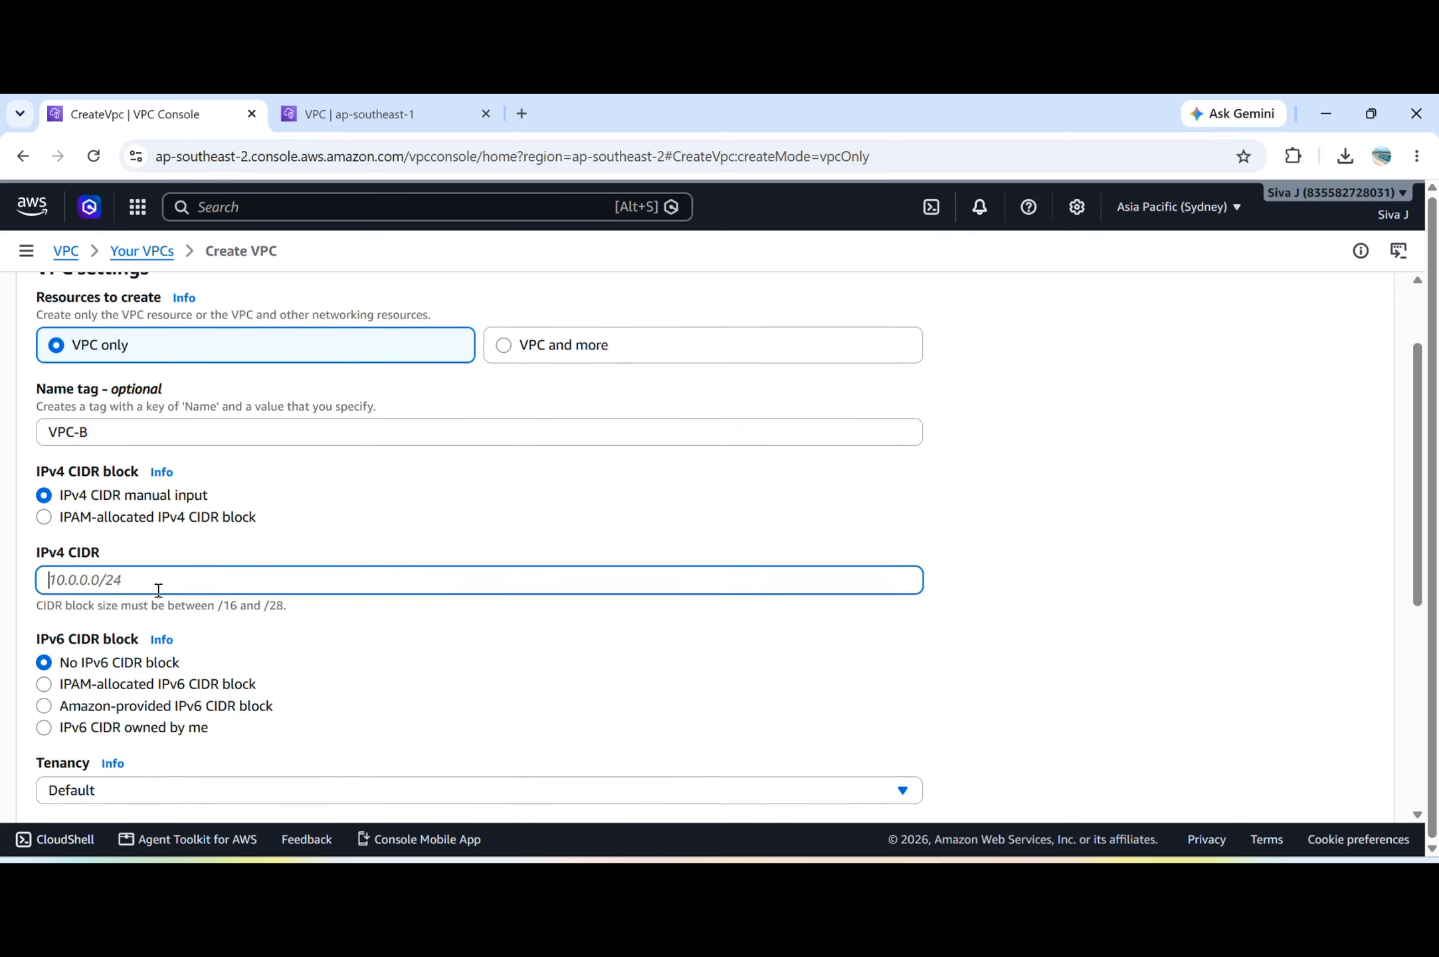
{"action": "scroll", "coordinate": [158, 590], "scroll_direction": "down", "scroll_amount": 1}
{"action": "type", "text": "10"}
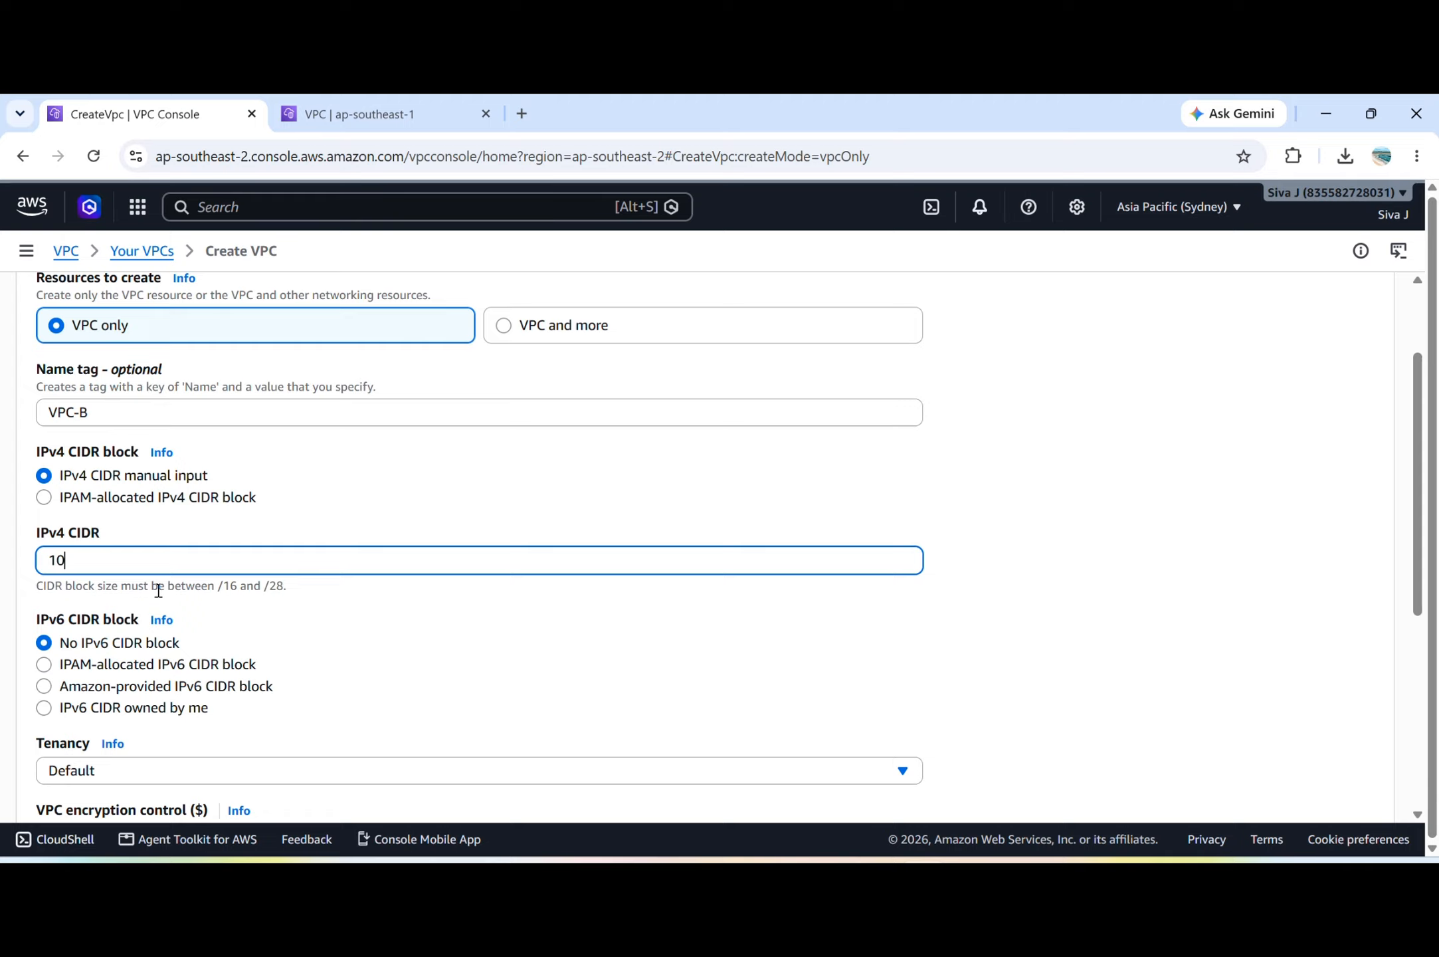
{"action": "key", "text": "ctrl+a"}
{"action": "key", "text": "BackSpace"}
{"action": "type", "text": "2"}
{"action": "left_click", "coordinate": [618, 143]}
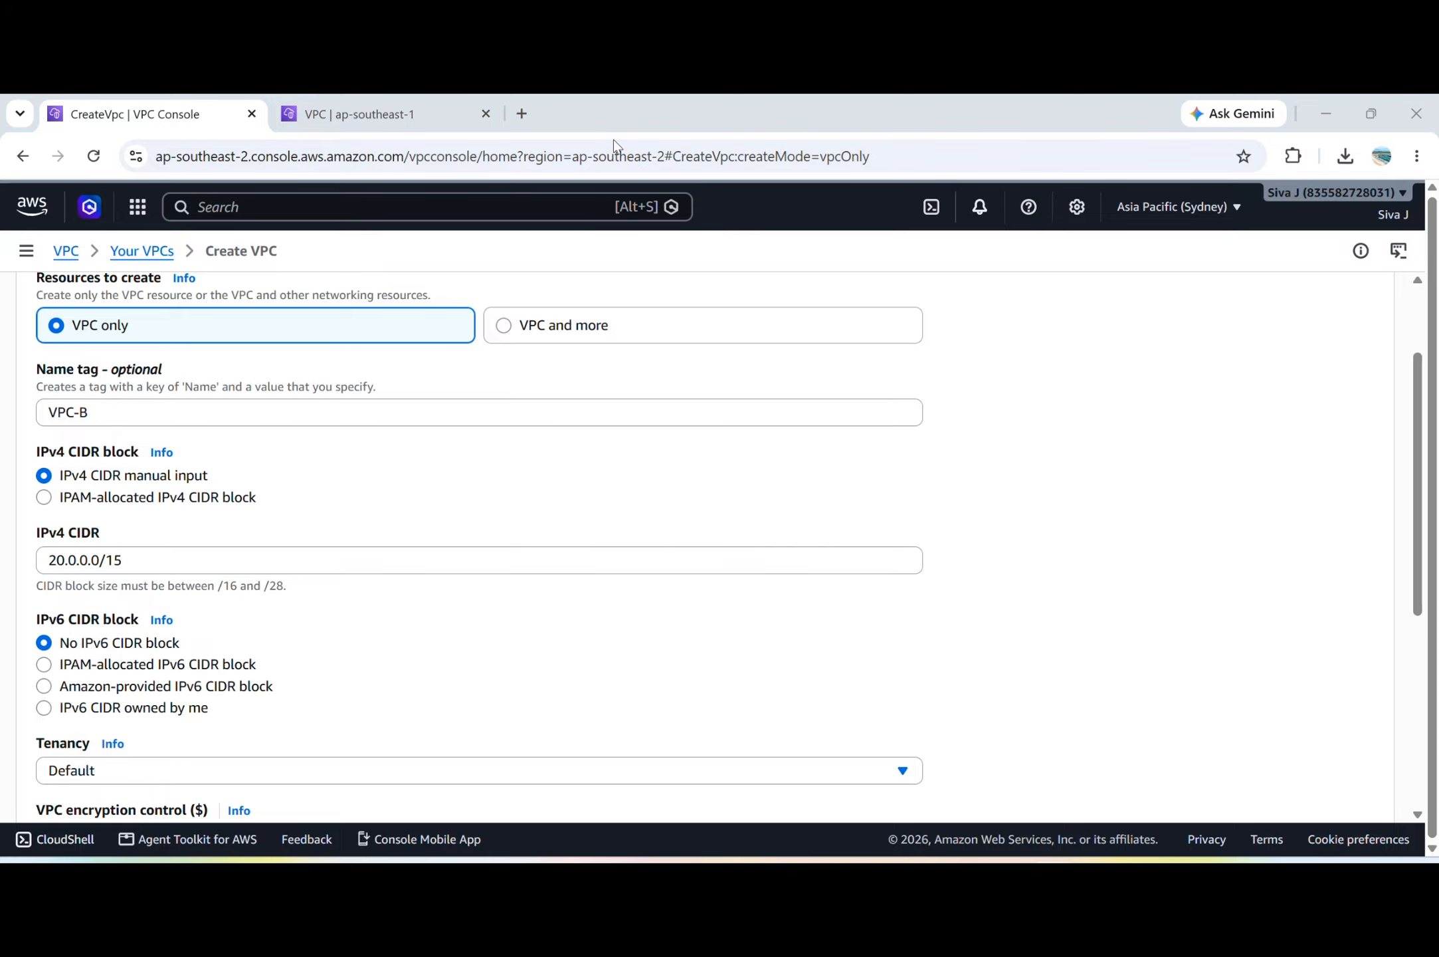
Correct the IPv4 CIDR of VPC-B to 20.0.0.0/16 and create the VPC.
{"action": "left_click", "coordinate": [203, 553]}
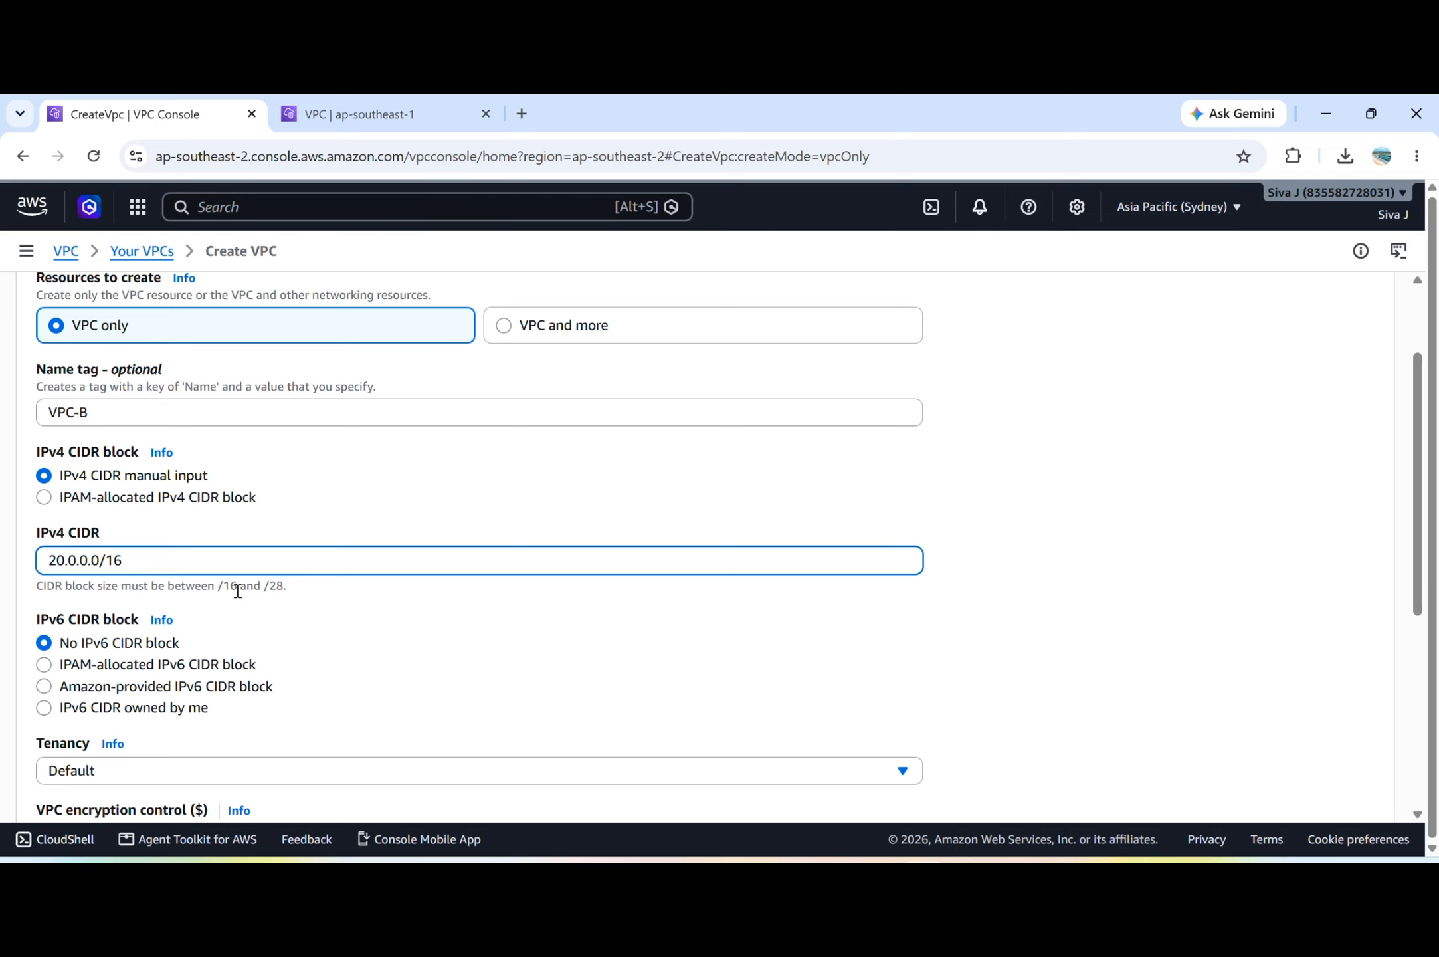
{"action": "scroll", "coordinate": [286, 588], "scroll_direction": "down", "scroll_amount": 5}
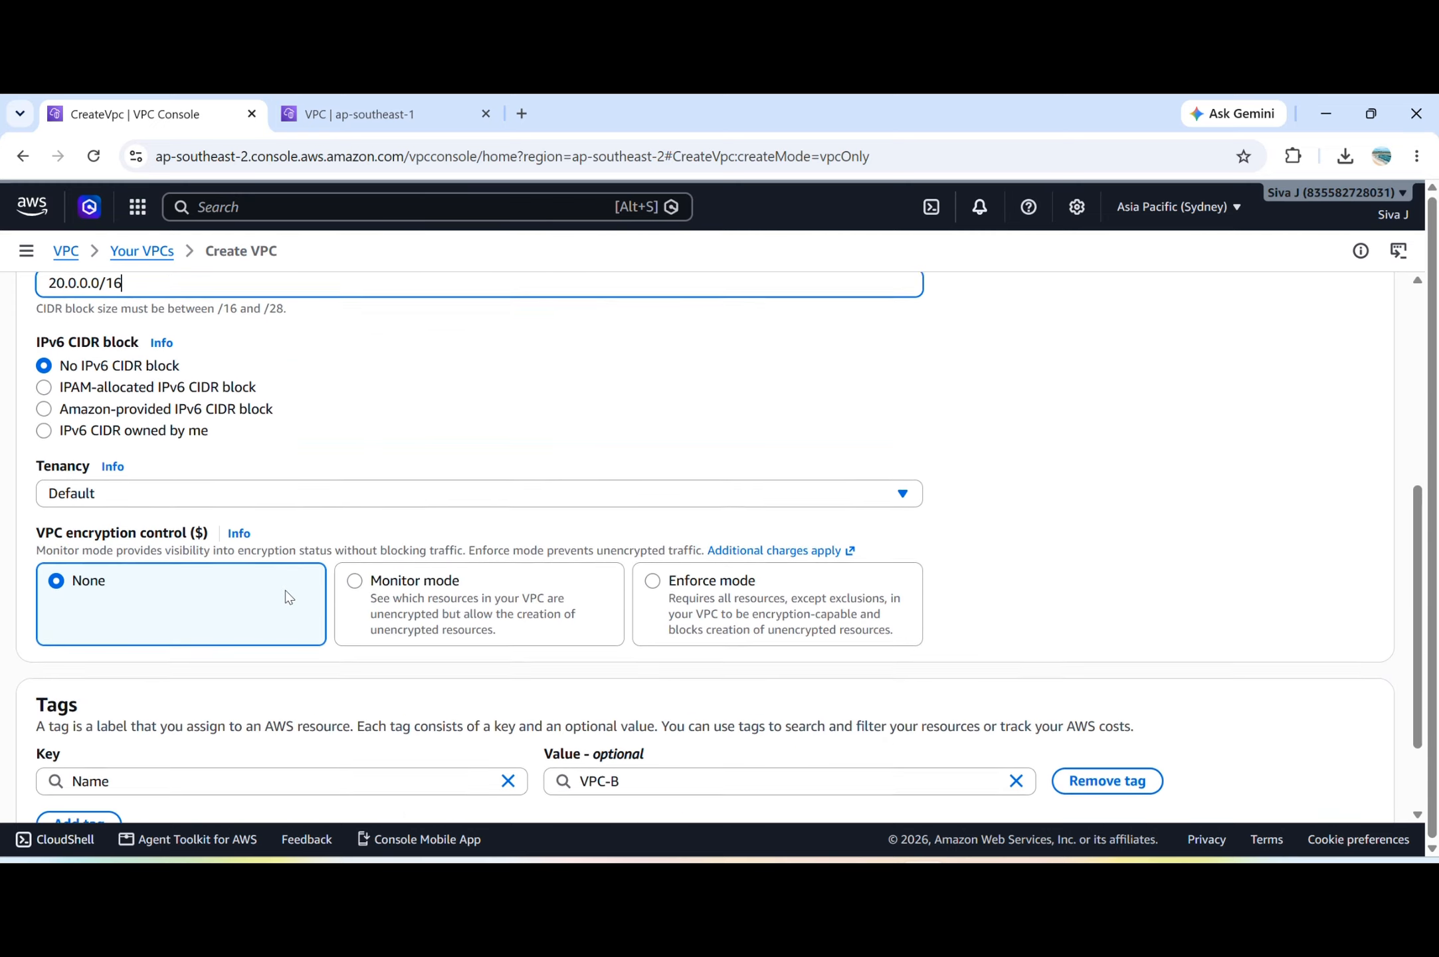
{"action": "scroll", "coordinate": [1106, 662], "scroll_direction": "down", "scroll_amount": 1}
{"action": "left_click", "coordinate": [1356, 788]}
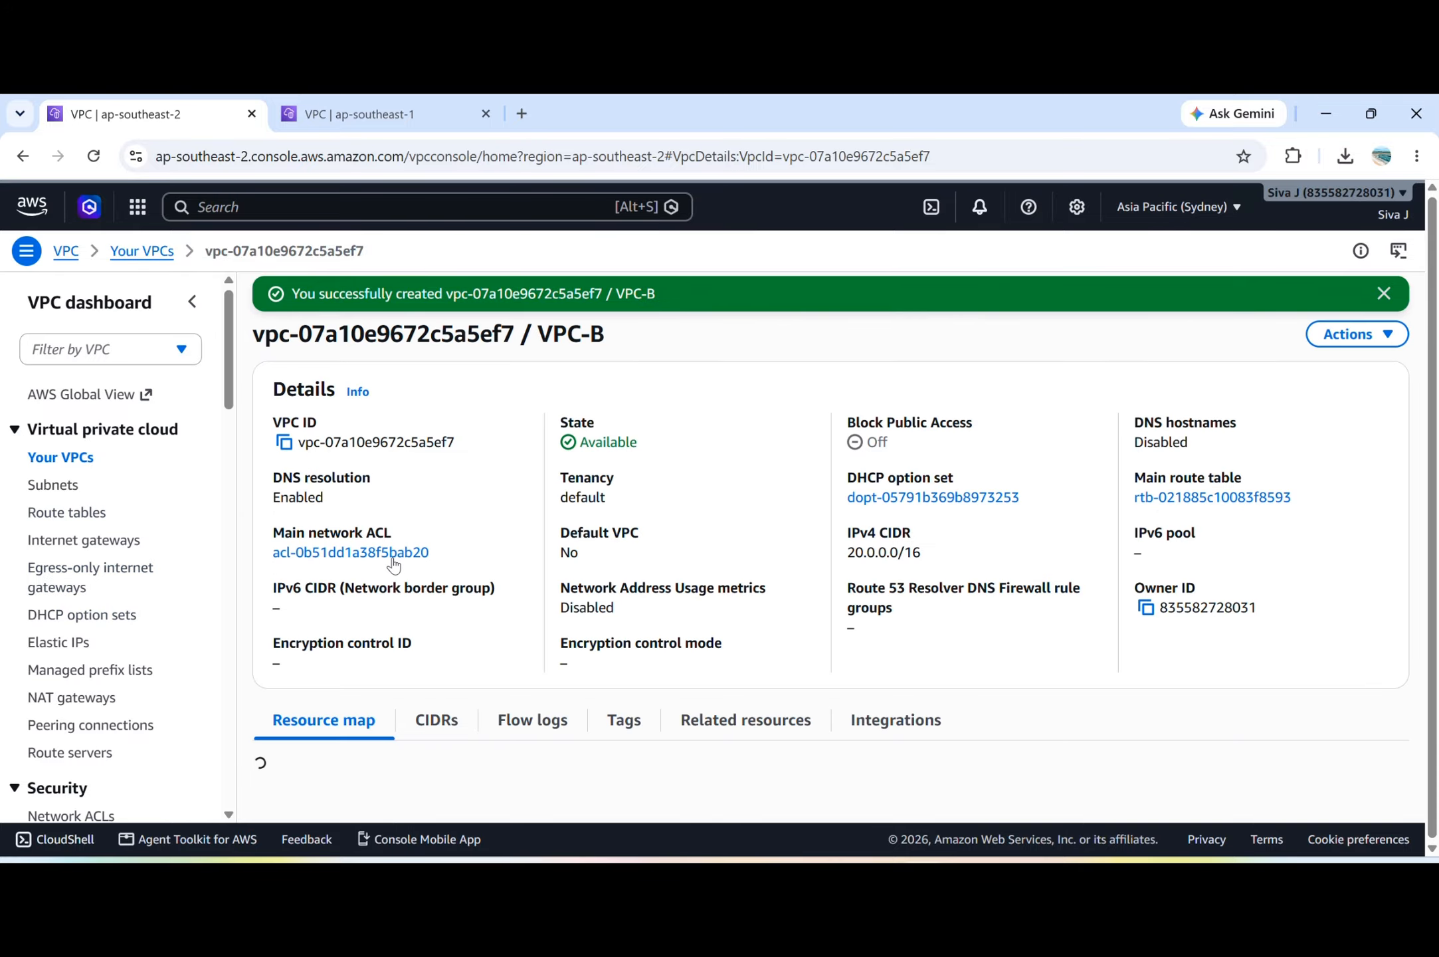
Start a new subnet in VPC-B and name it VPC-Bsubnet.
{"action": "left_click", "coordinate": [61, 485]}
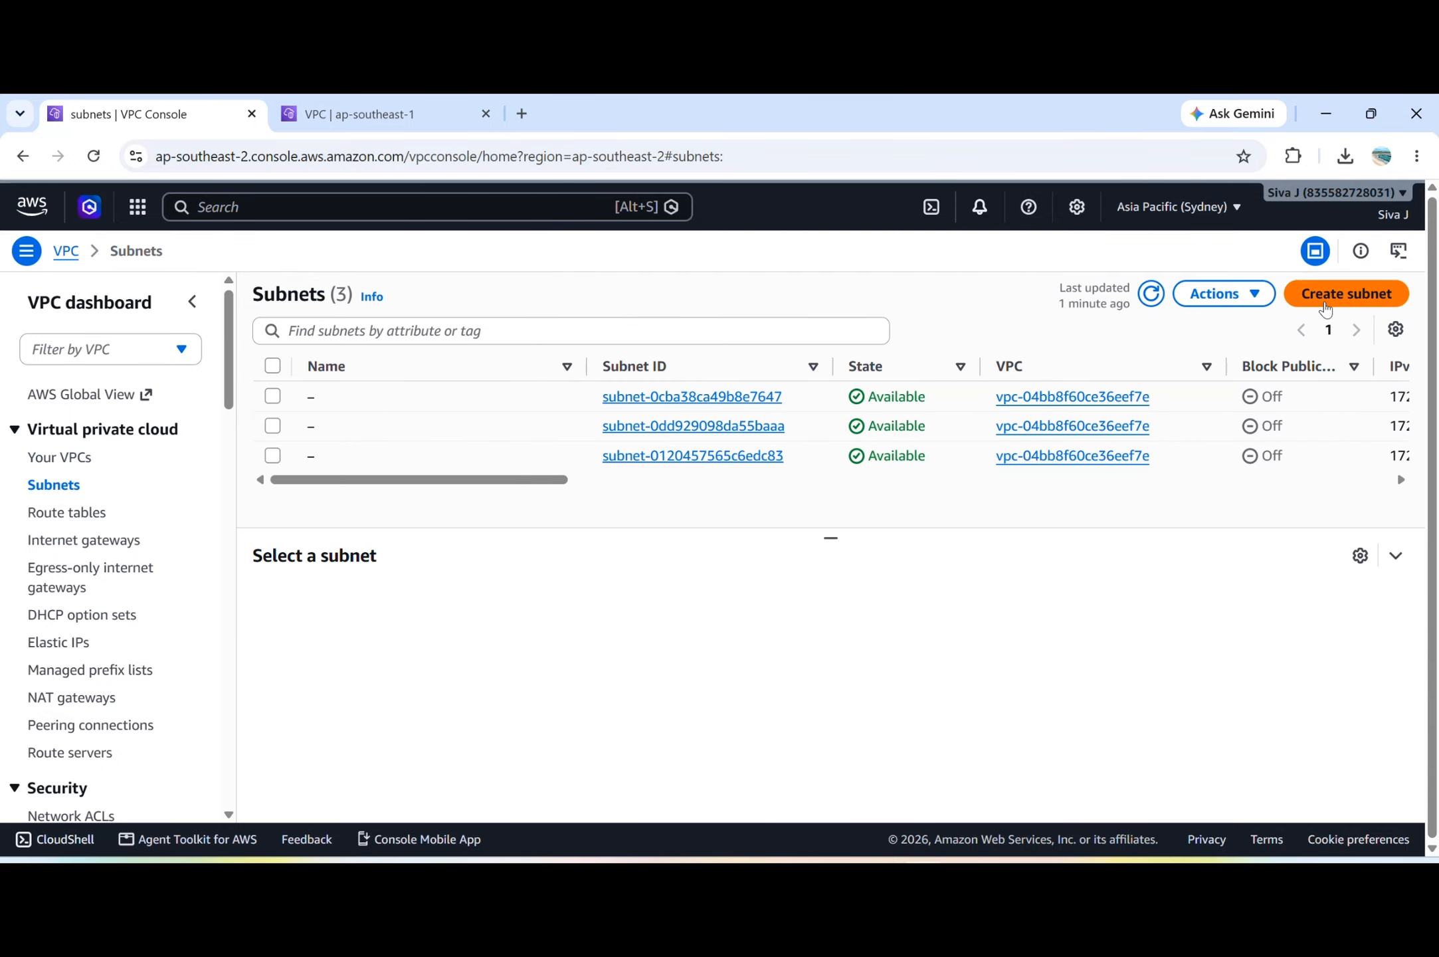
{"action": "left_click", "coordinate": [1321, 309]}
{"action": "left_click", "coordinate": [339, 424]}
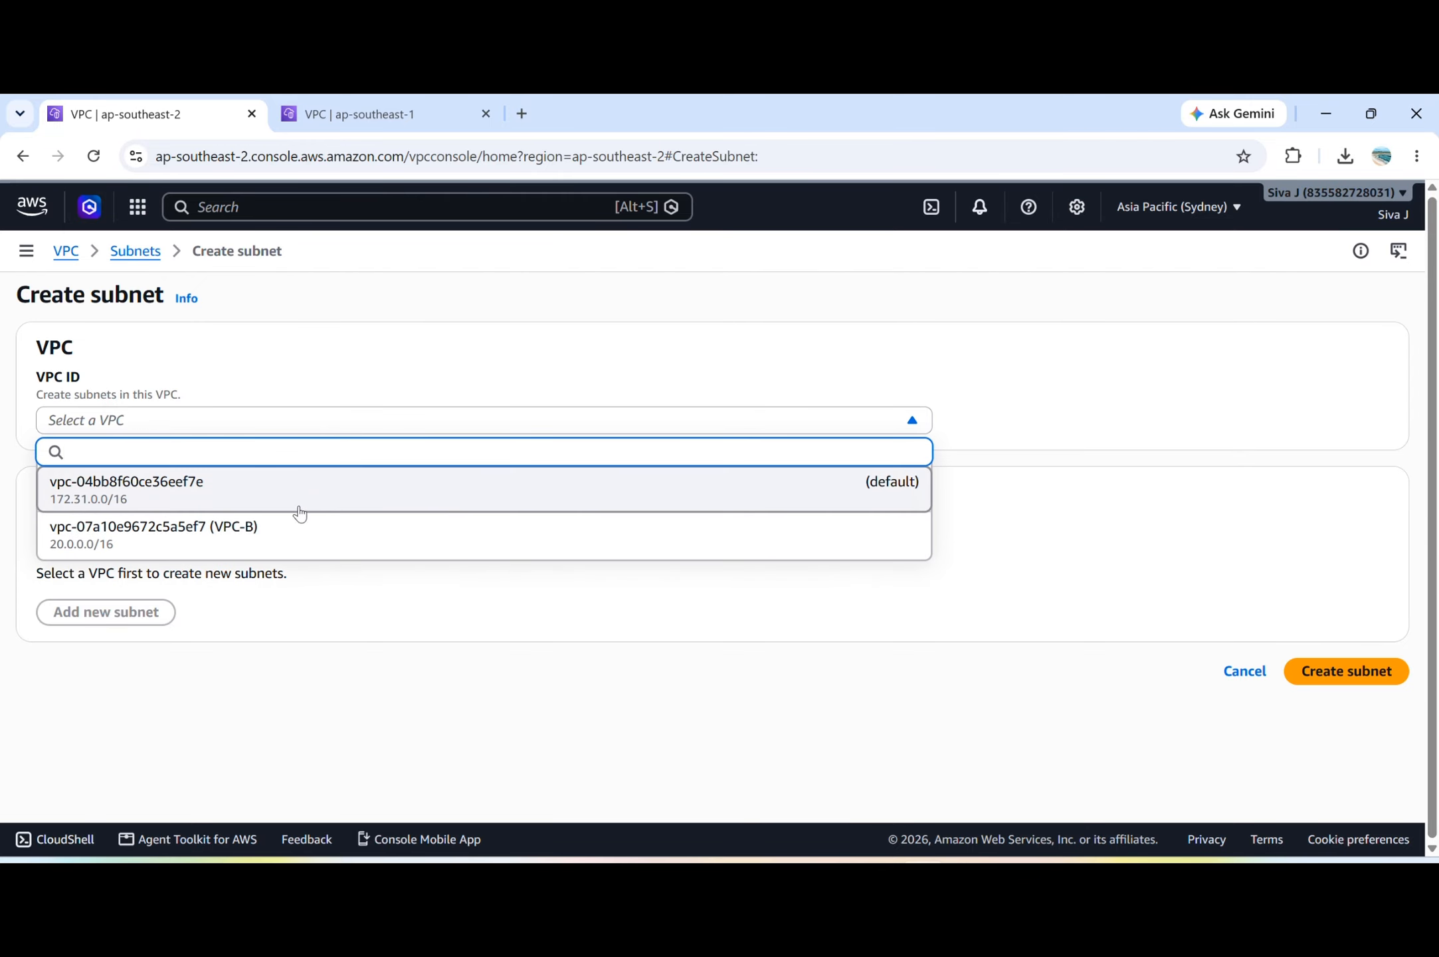
{"action": "left_click", "coordinate": [273, 552]}
{"action": "scroll", "coordinate": [273, 547], "scroll_direction": "down", "scroll_amount": 5}
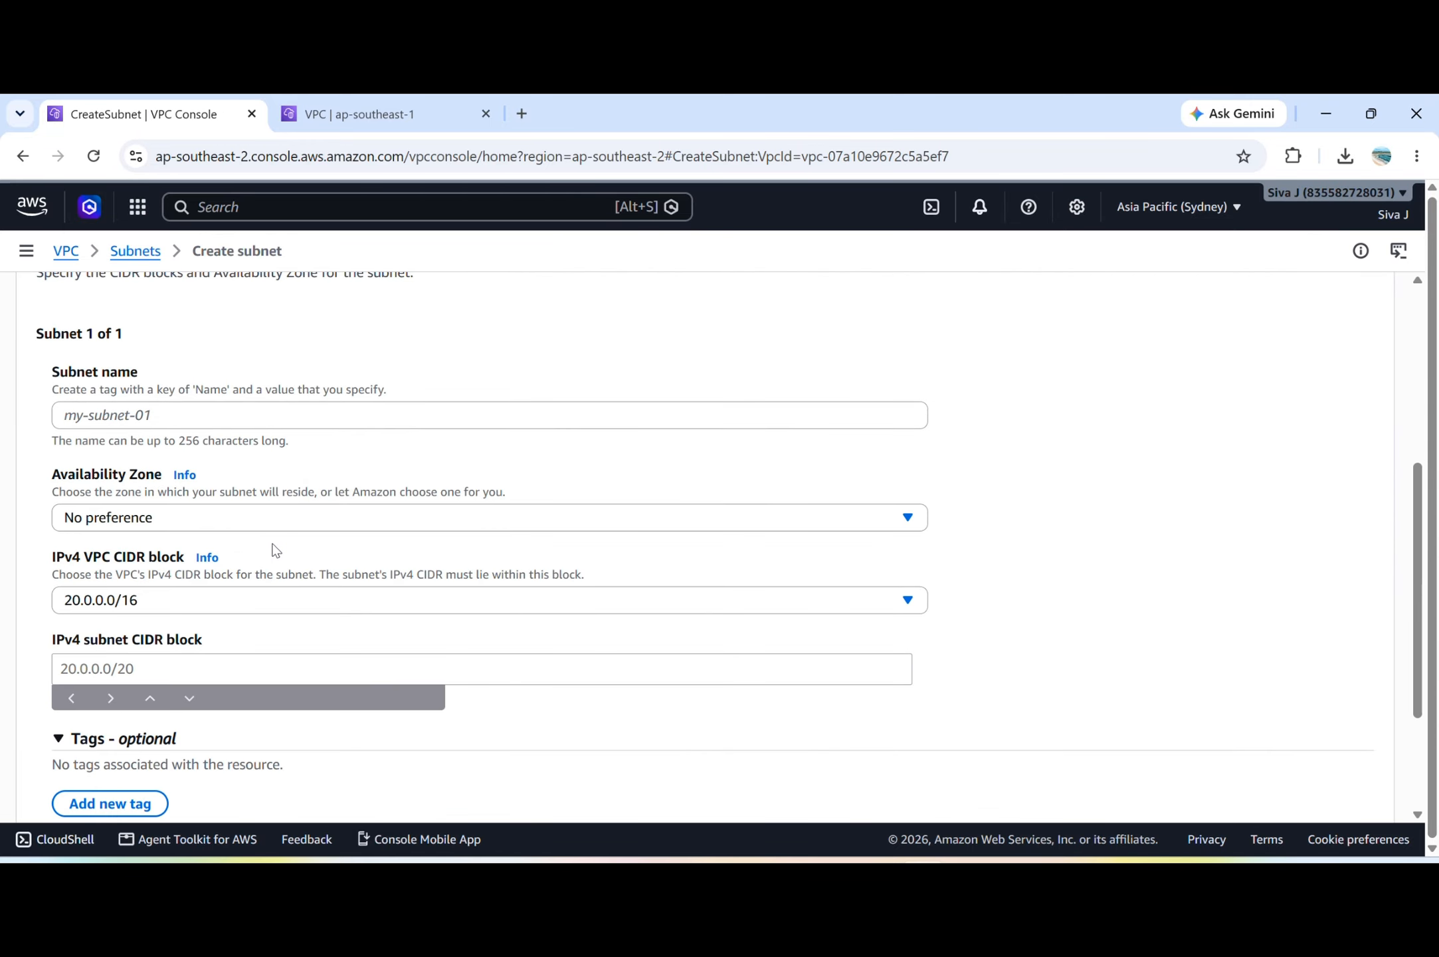
{"action": "left_click", "coordinate": [183, 401]}
{"action": "type", "text": "VPC-b"}
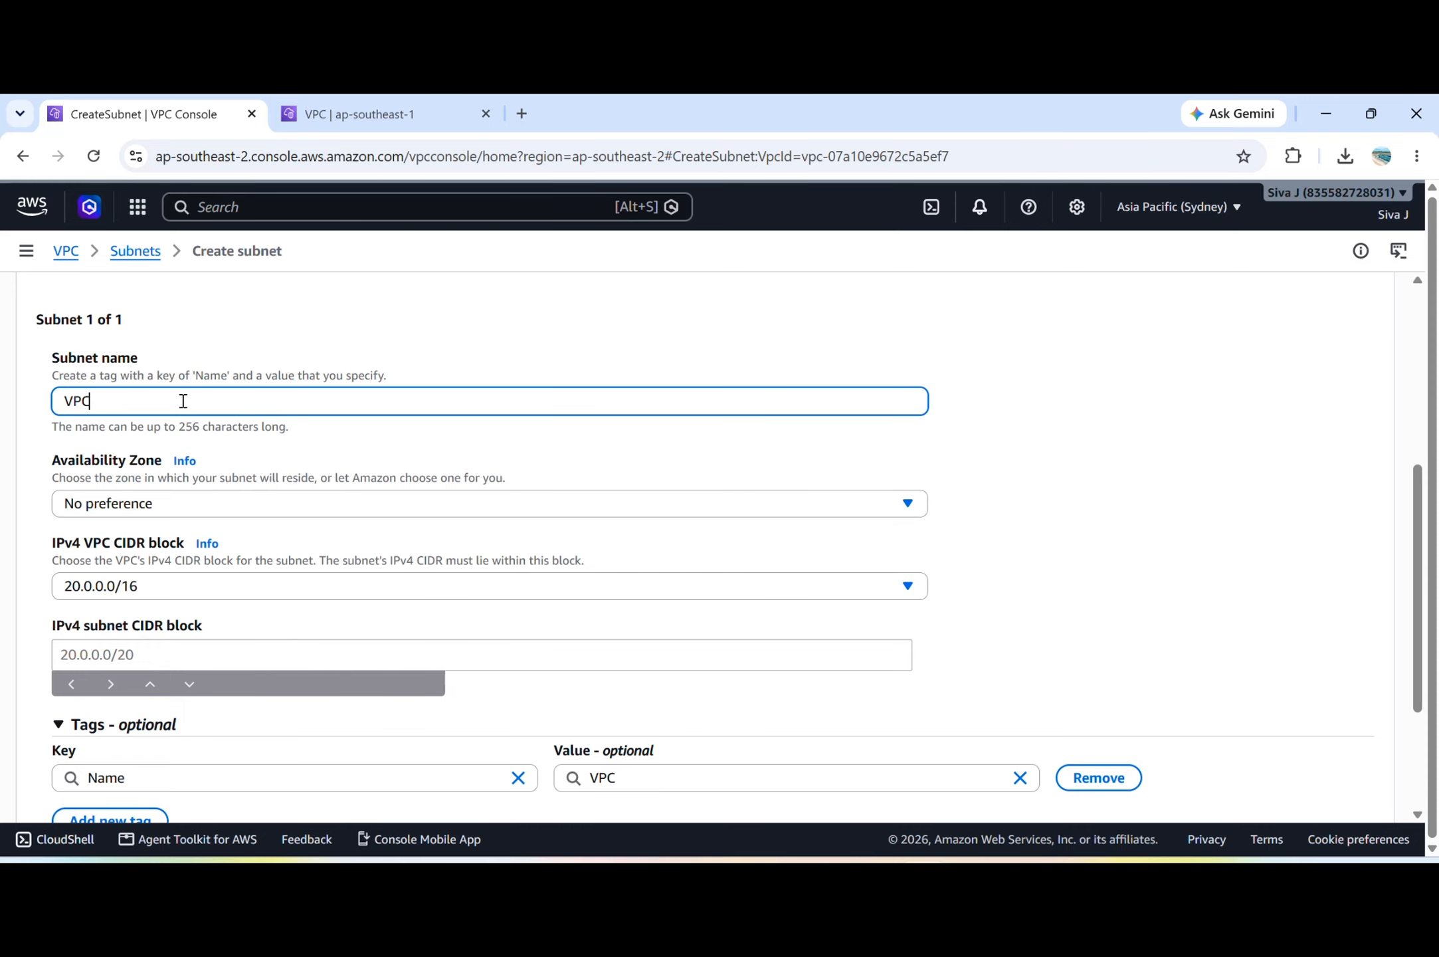
{"action": "key", "text": "BackSpace"}
{"action": "type", "text": "Bsunet"}
{"action": "key", "text": "BackSpace"}
{"action": "key", "text": "BackSpace"}
{"action": "type", "text": "bnet"}
Place the subnet in availability zone ap-southeast-2a with IPv4 CIDR block 20.0.1.0/24 and create it.
{"action": "scroll", "coordinate": [183, 400], "scroll_direction": "down", "scroll_amount": 2}
{"action": "left_click", "coordinate": [226, 399]}
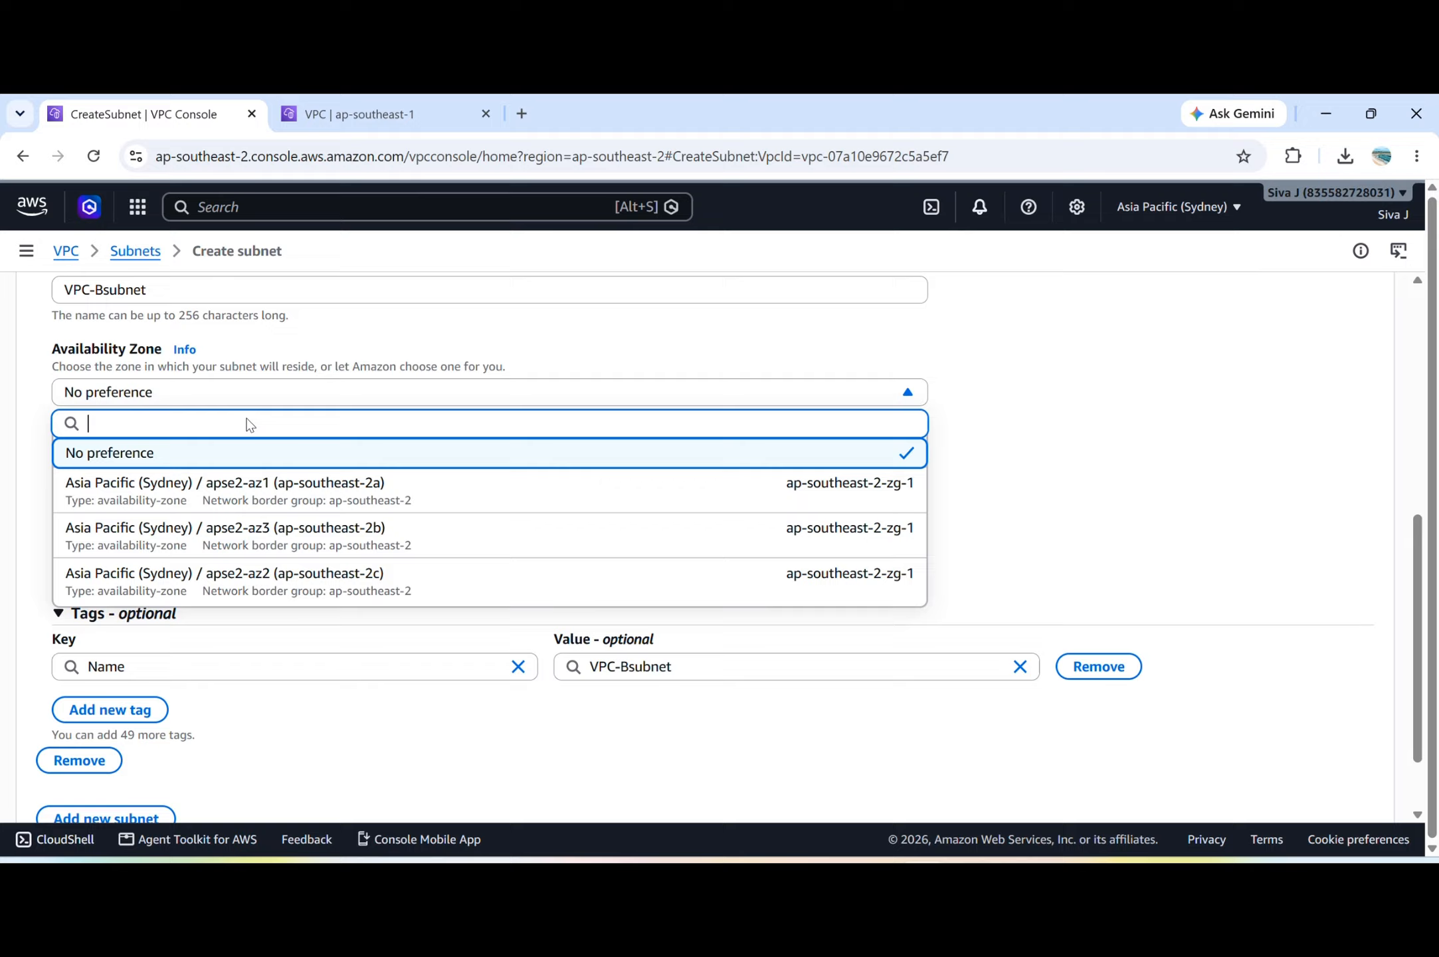
{"action": "left_click", "coordinate": [288, 481]}
{"action": "scroll", "coordinate": [288, 481], "scroll_direction": "down", "scroll_amount": 1}
{"action": "left_click", "coordinate": [131, 469]}
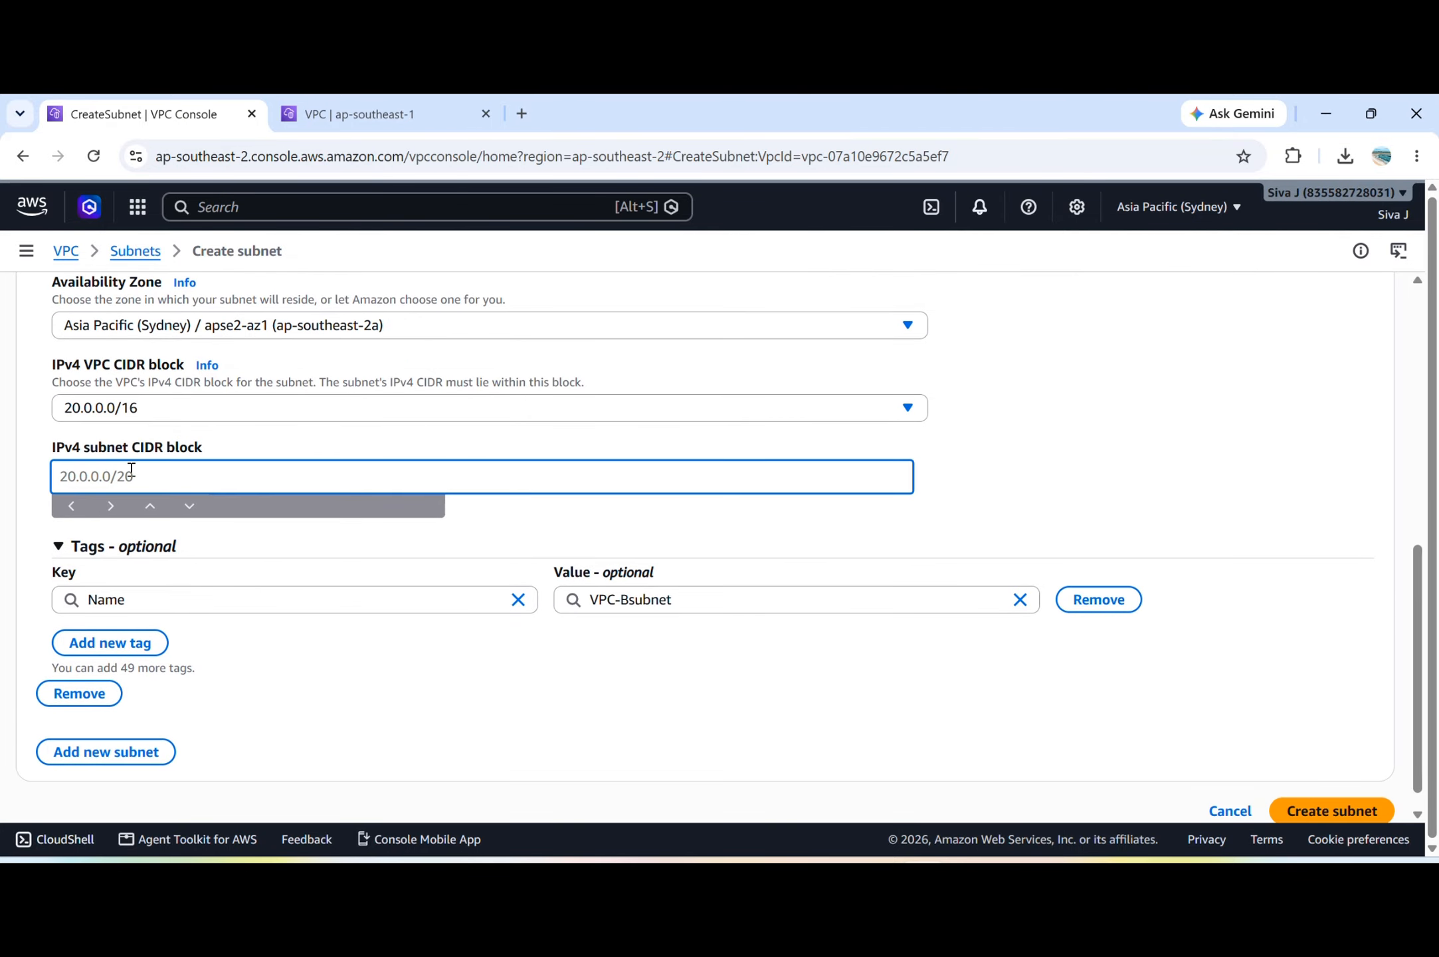
{"action": "type", "text": "20.0.1.0/24"}
{"action": "left_click", "coordinate": [517, 710]}
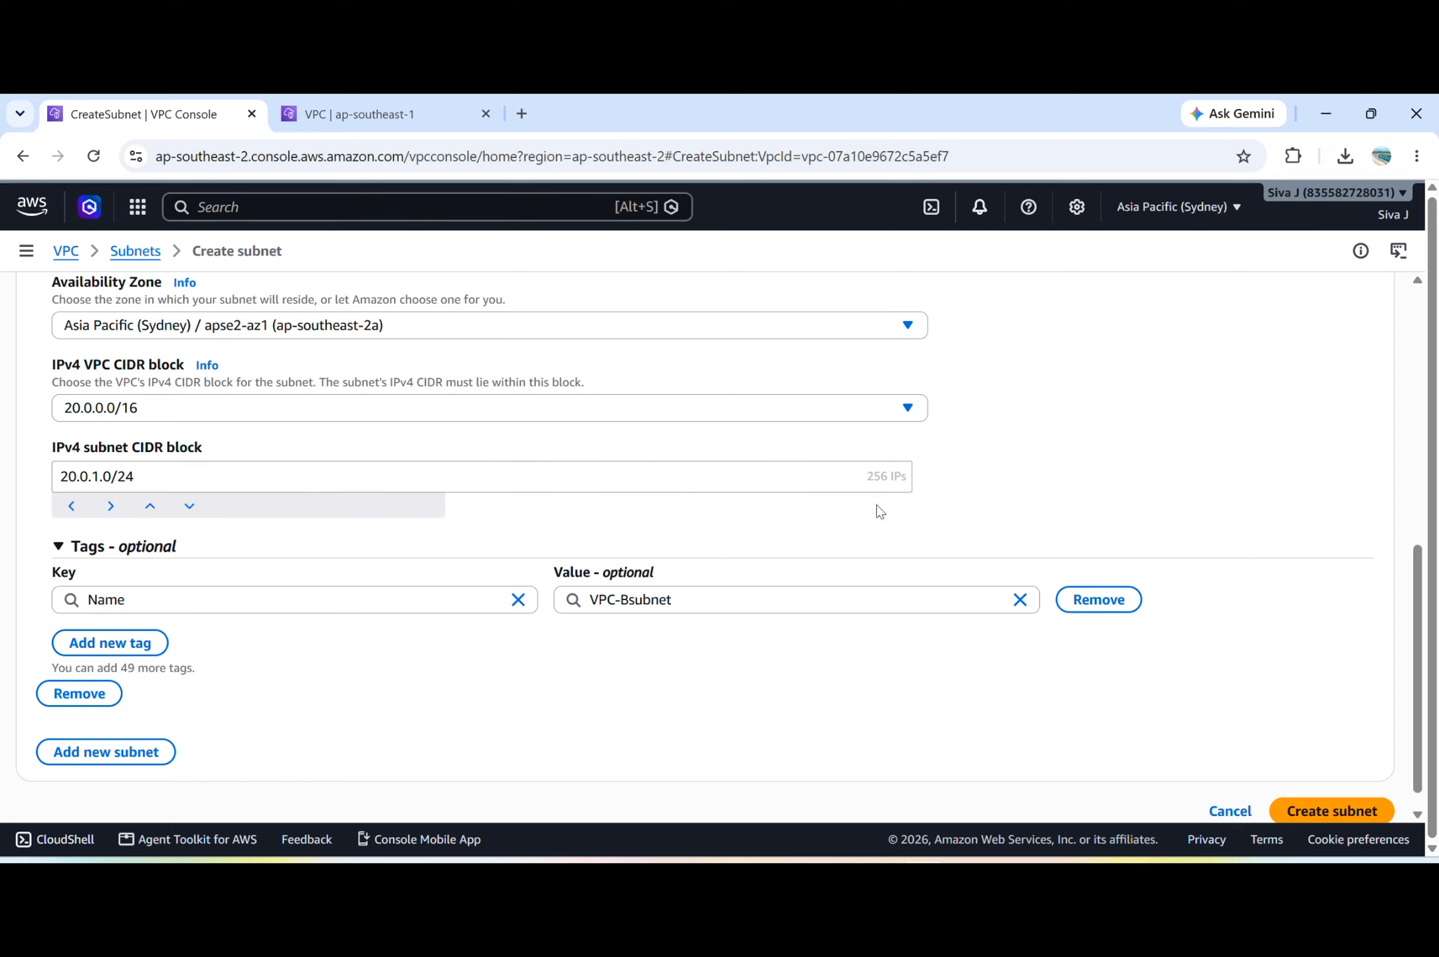
{"action": "left_click", "coordinate": [1340, 805]}
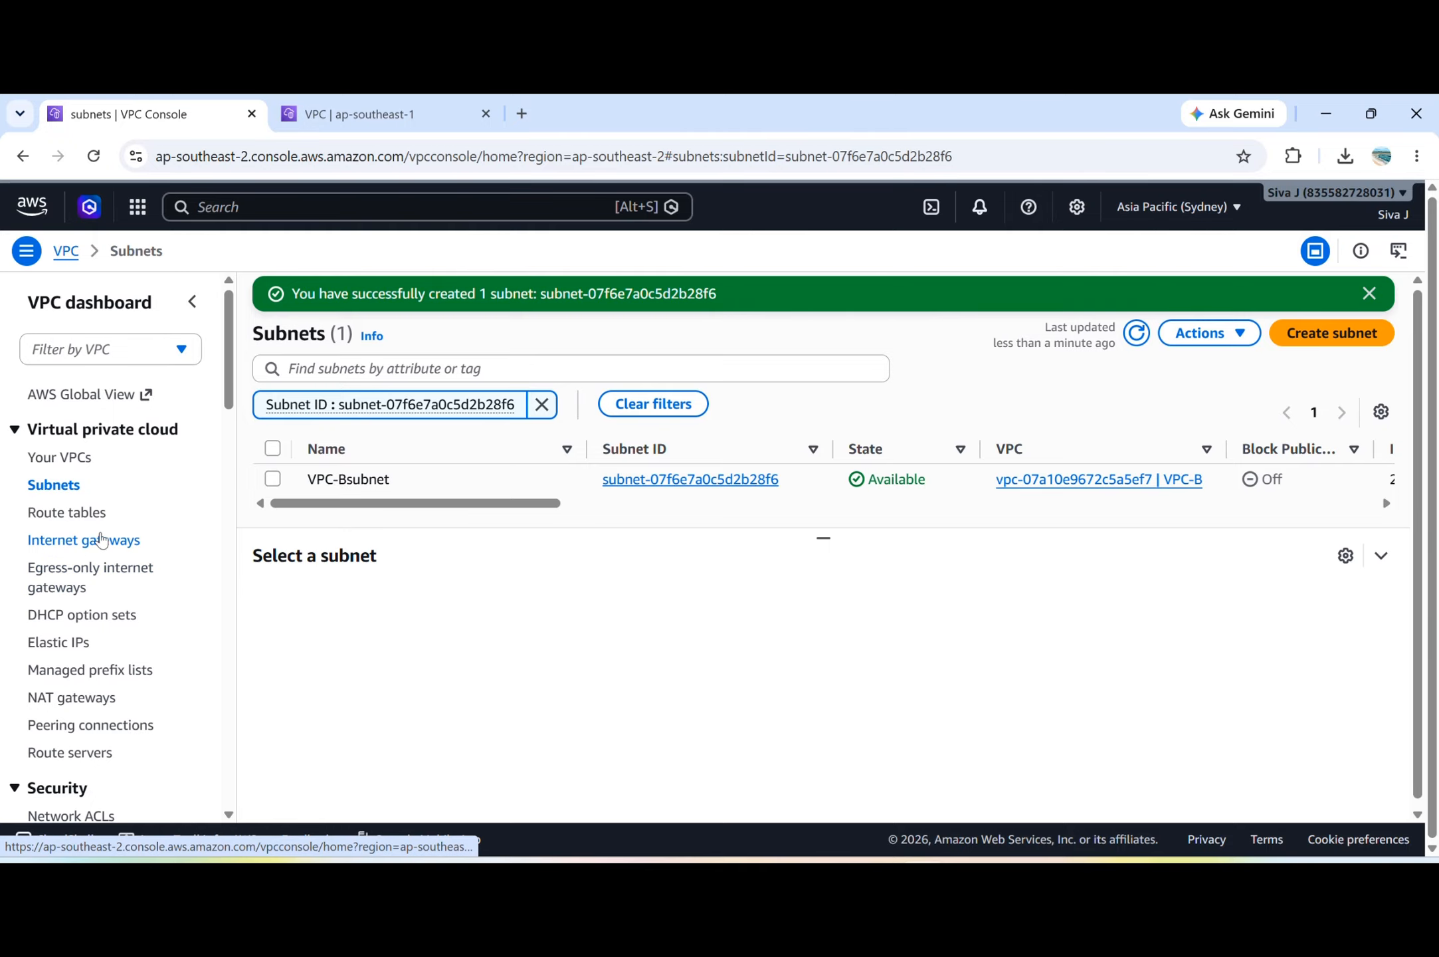
Create a route table named VPC-B-route for VPC-B.
{"action": "left_click", "coordinate": [101, 522]}
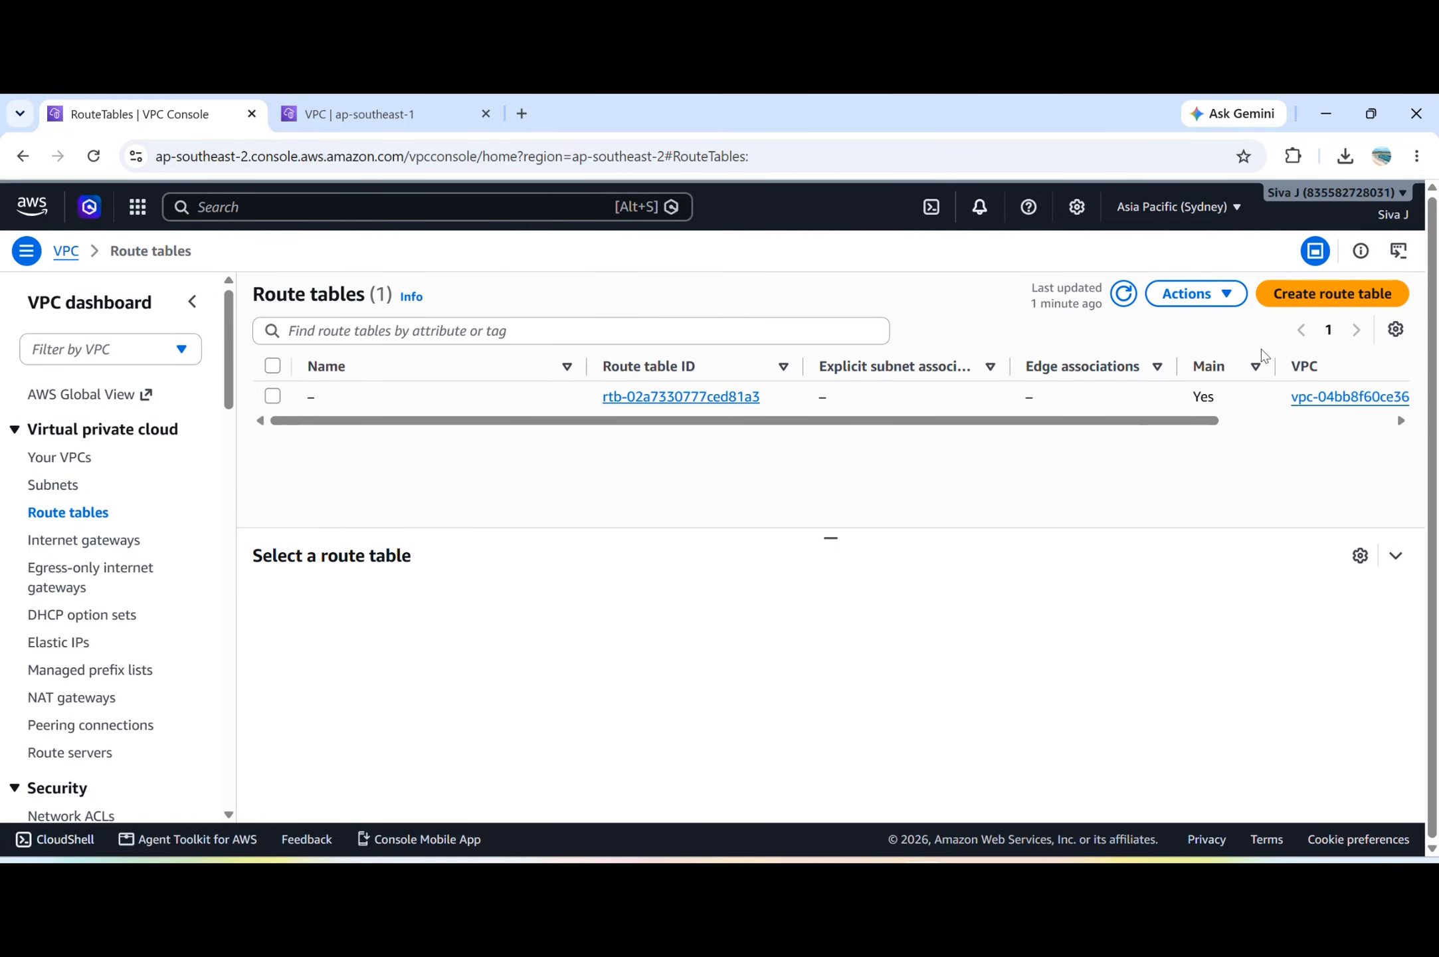
{"action": "left_click", "coordinate": [1333, 293]}
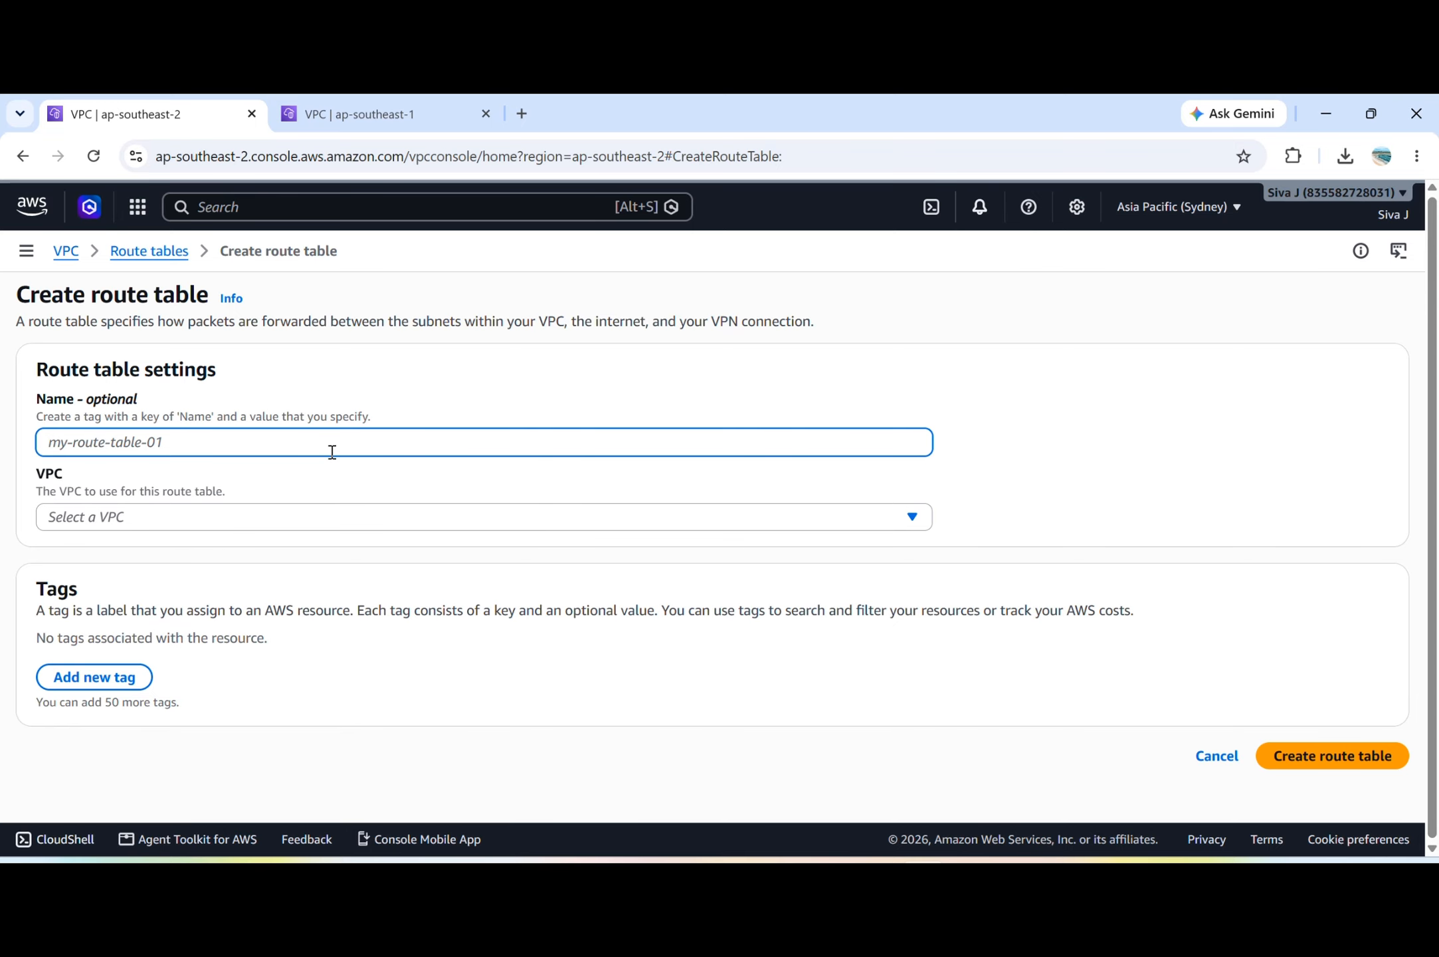
{"action": "type", "text": "VPC-B-route"}
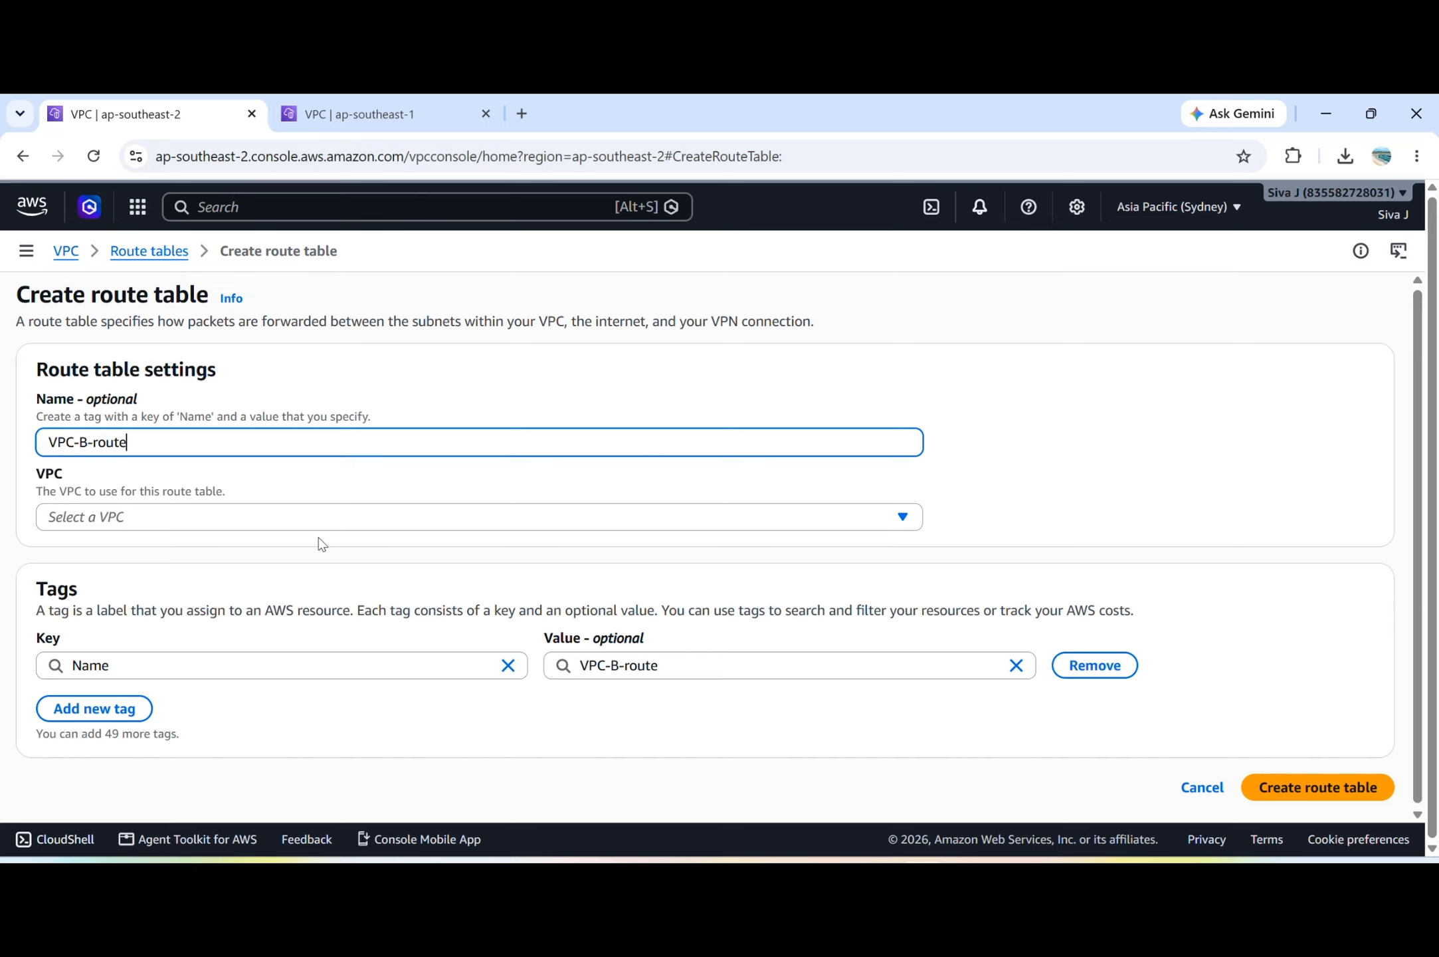
{"action": "left_click", "coordinate": [332, 517]}
{"action": "left_click", "coordinate": [306, 618]}
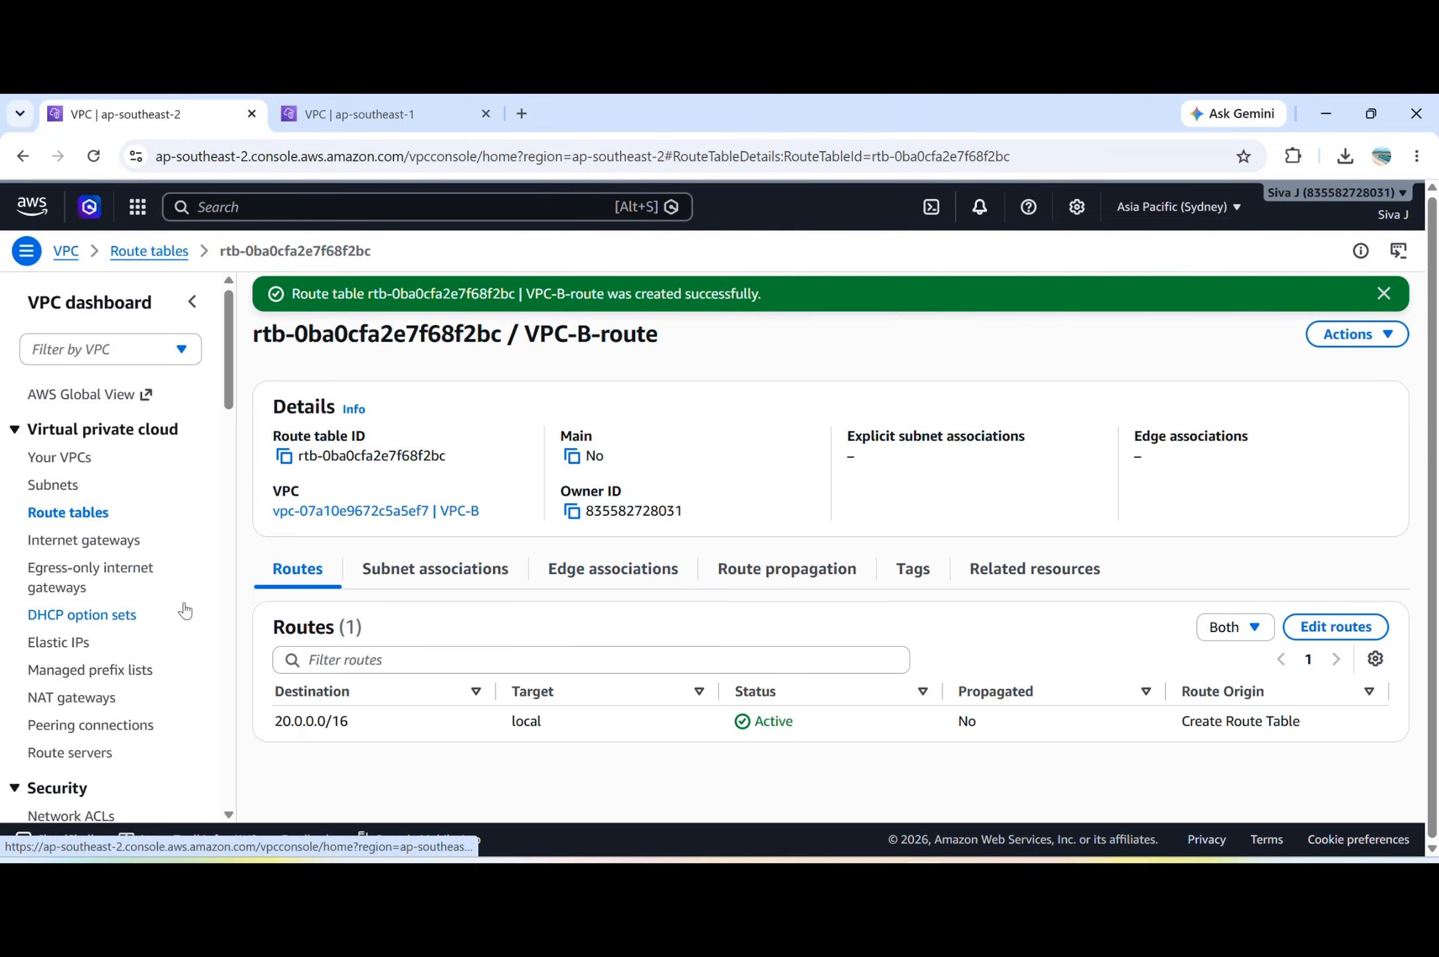
Associate VPC-Bsubnet with the VPC-B-route route table and save the association.
{"action": "left_click", "coordinate": [468, 570]}
{"action": "scroll", "coordinate": [704, 645], "scroll_direction": "down", "scroll_amount": 1}
{"action": "left_click", "coordinate": [1288, 568]}
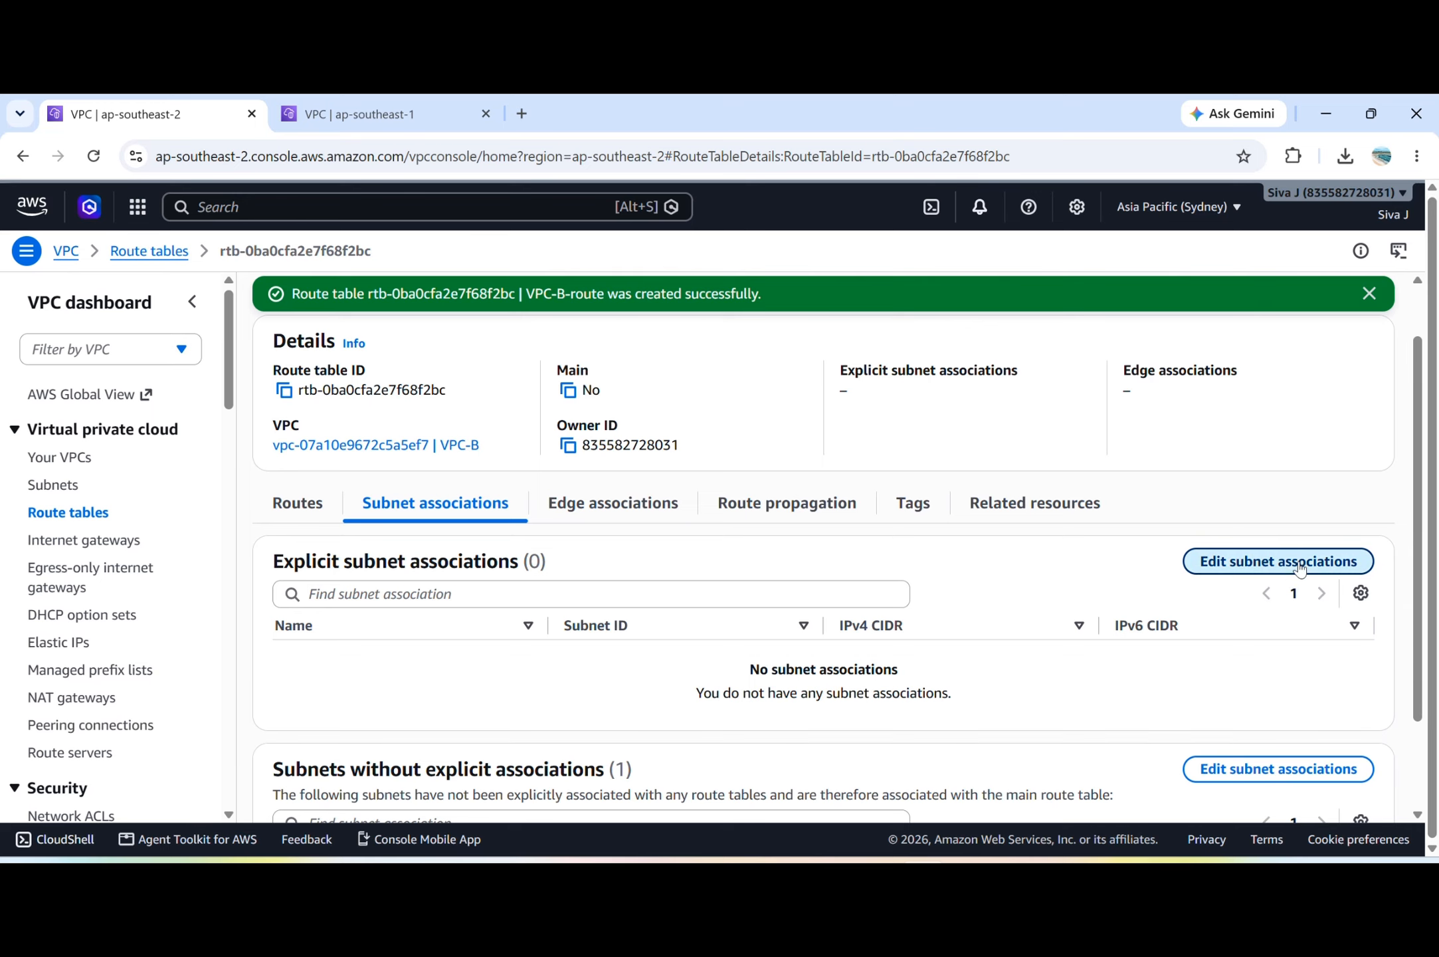
{"action": "left_click", "coordinate": [39, 464]}
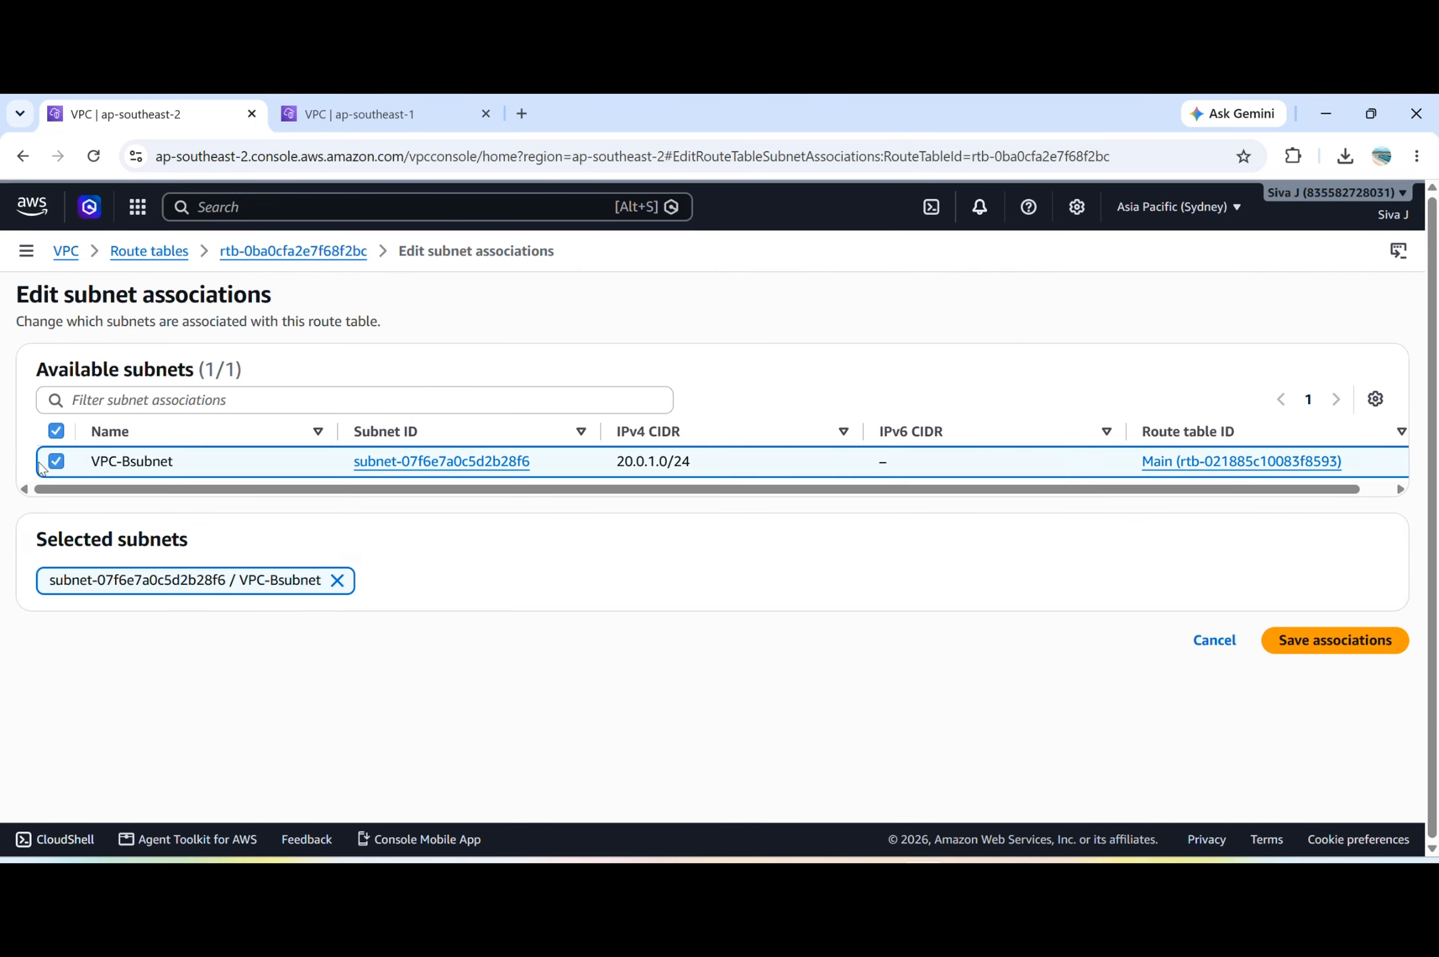
{"action": "left_click", "coordinate": [1376, 640]}
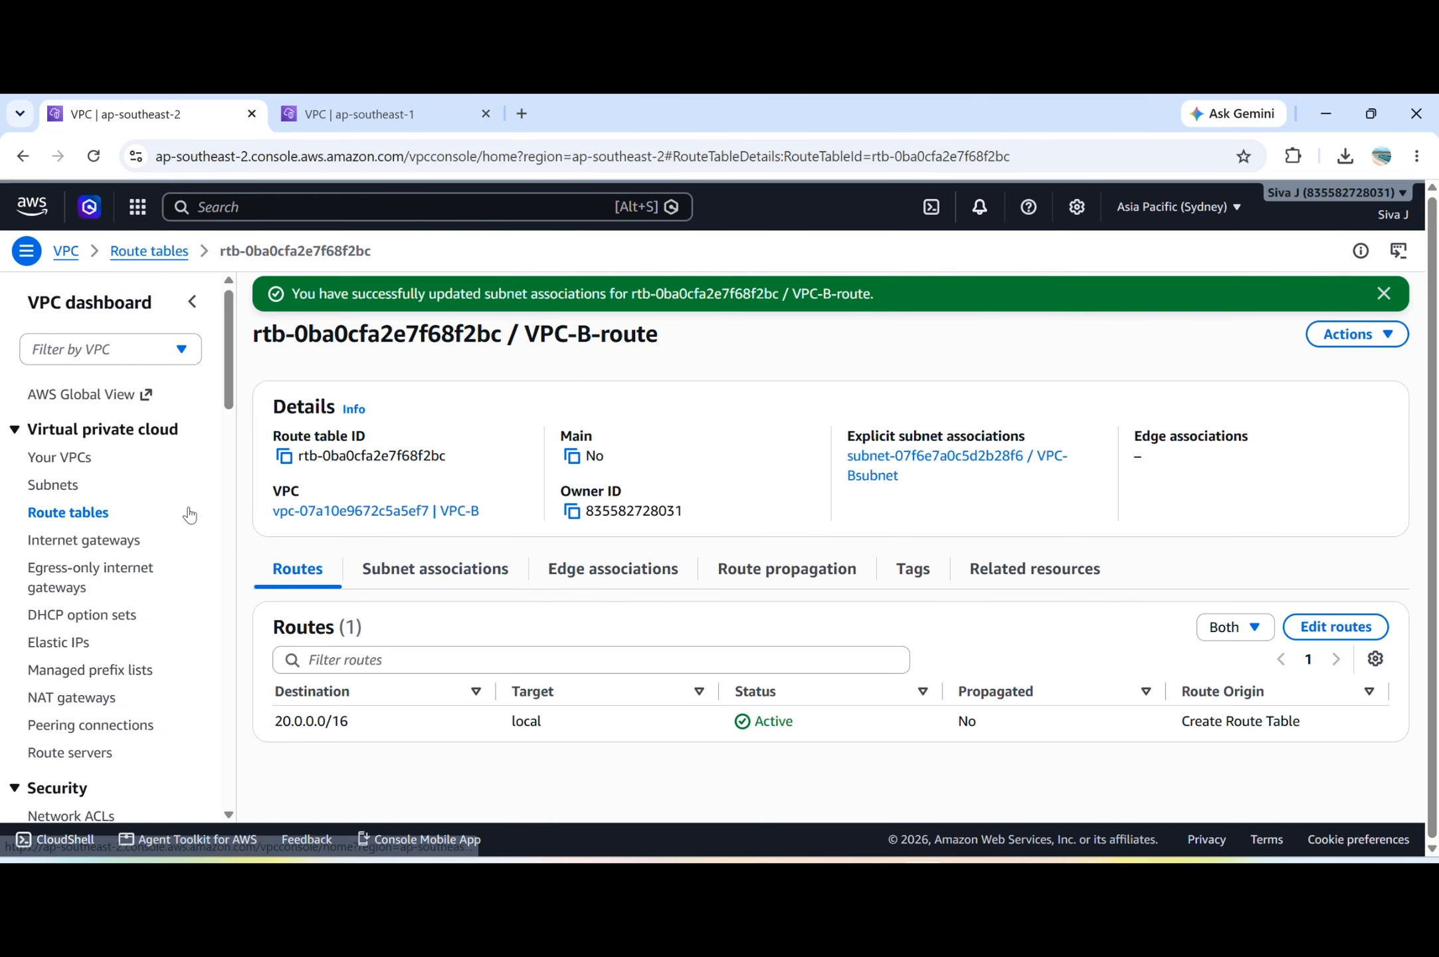
{"action": "left_click", "coordinate": [109, 541]}
{"action": "left_click", "coordinate": [1336, 292]}
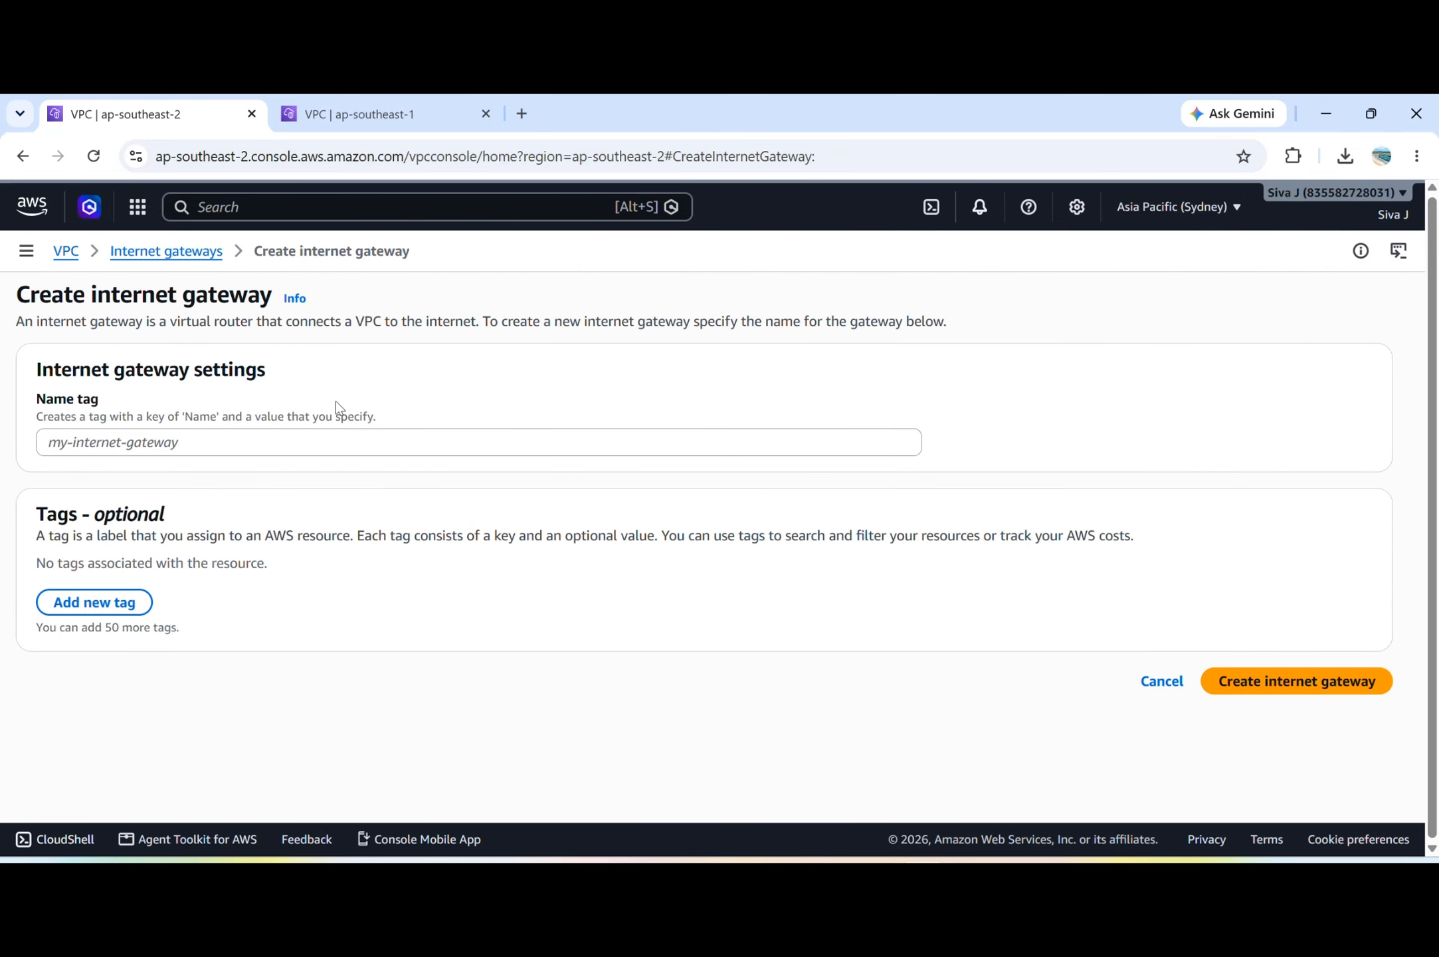
{"action": "left_click", "coordinate": [189, 255]}
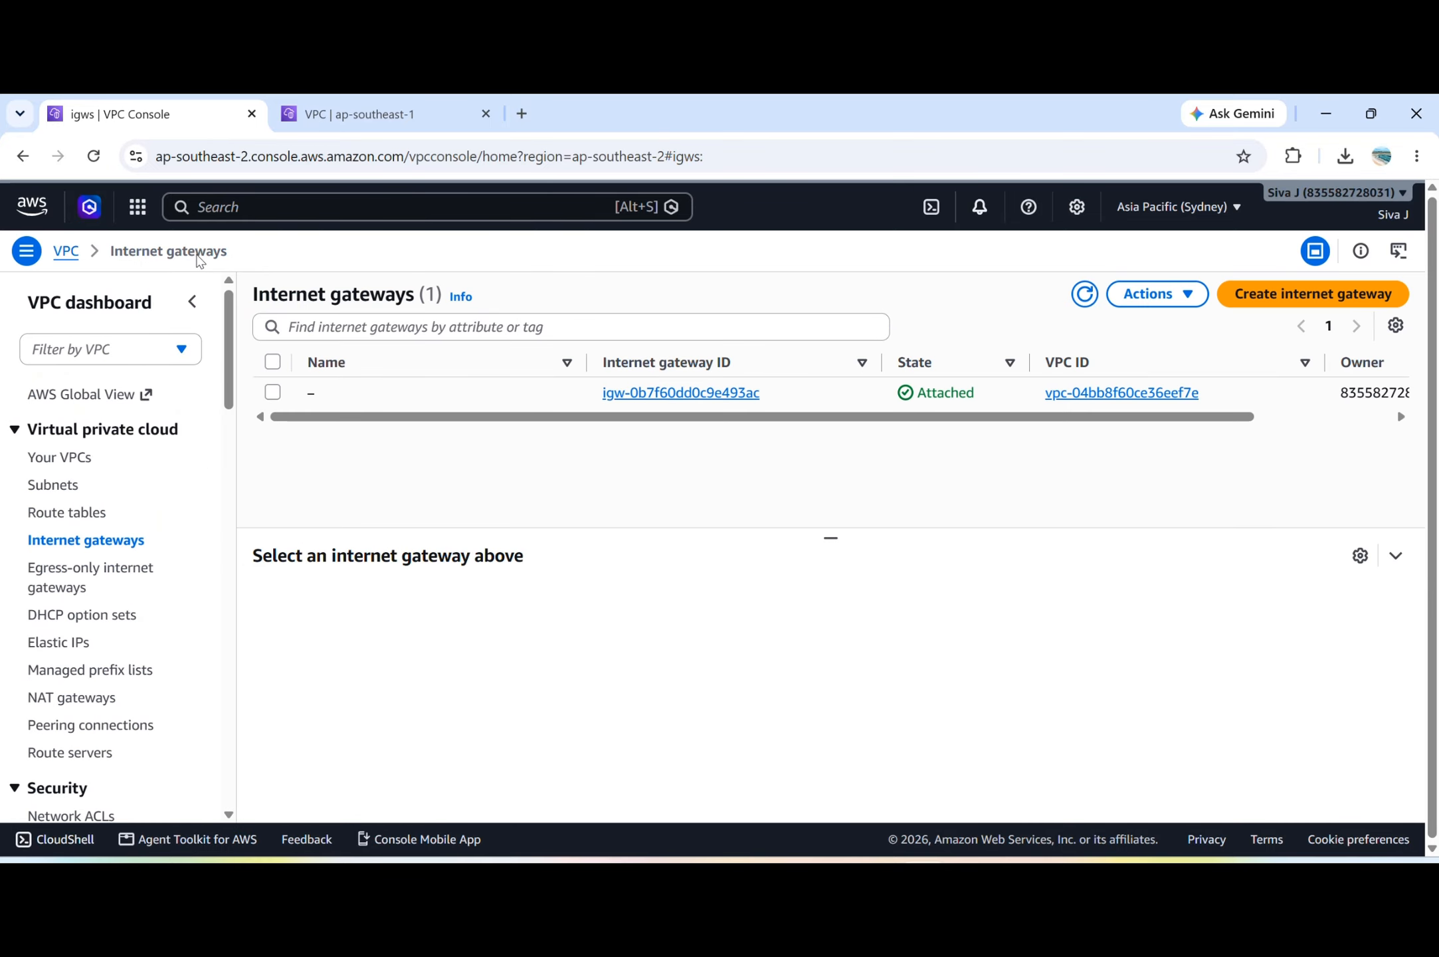
Move the Singapore browser tab ahead of the Sydney tab and check the region shown in each.
{"action": "left_click", "coordinate": [372, 113]}
{"action": "left_click_drag", "start_coordinate": [372, 113], "coordinate": [207, 120]}
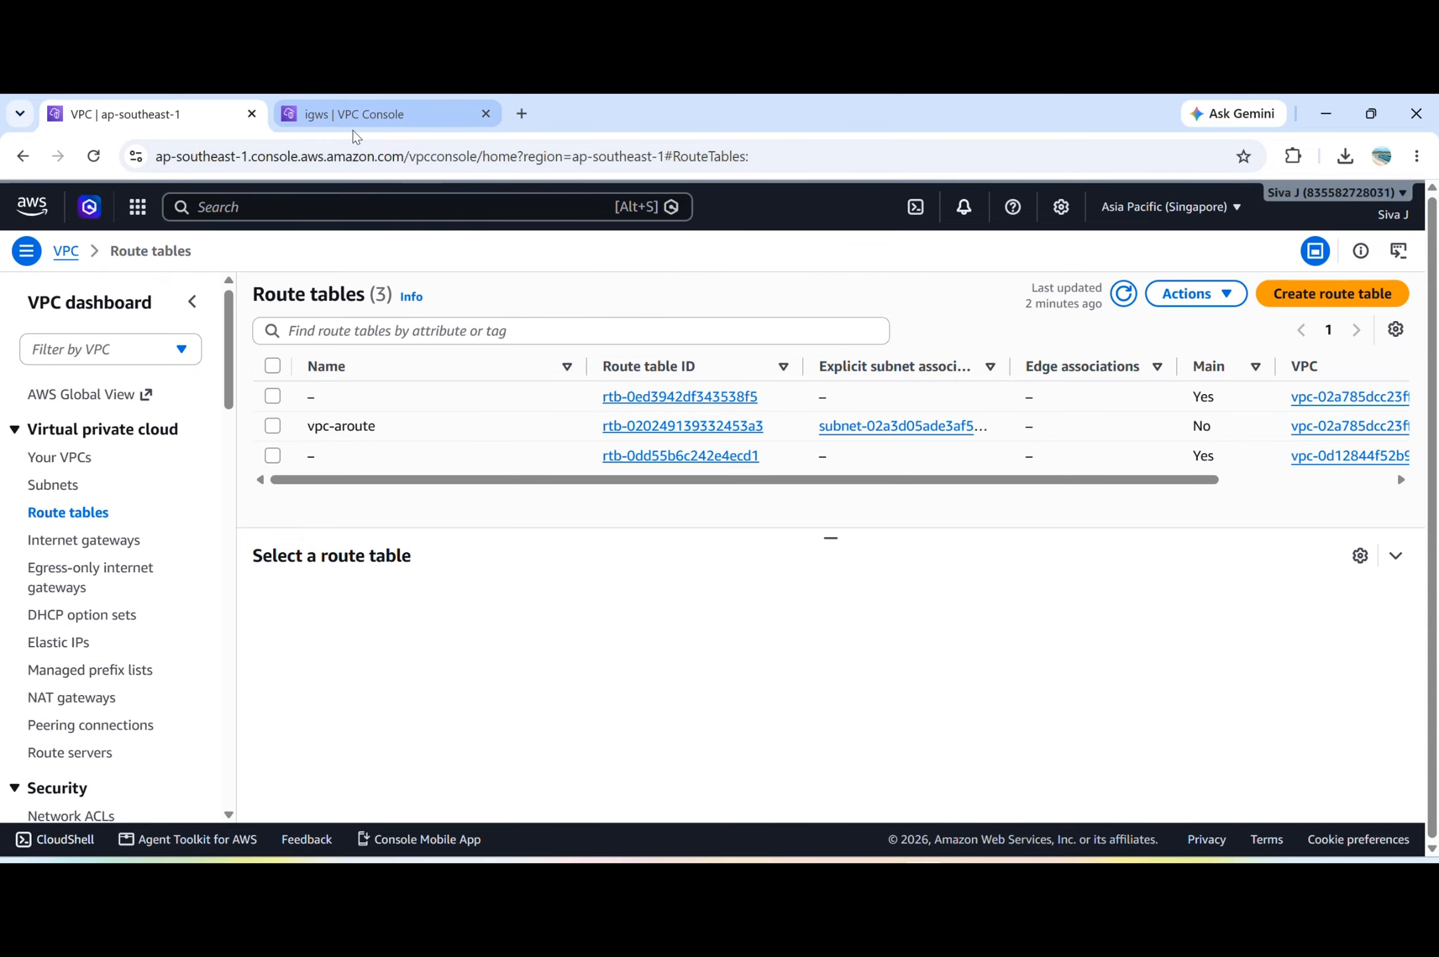
{"action": "left_click", "coordinate": [357, 137]}
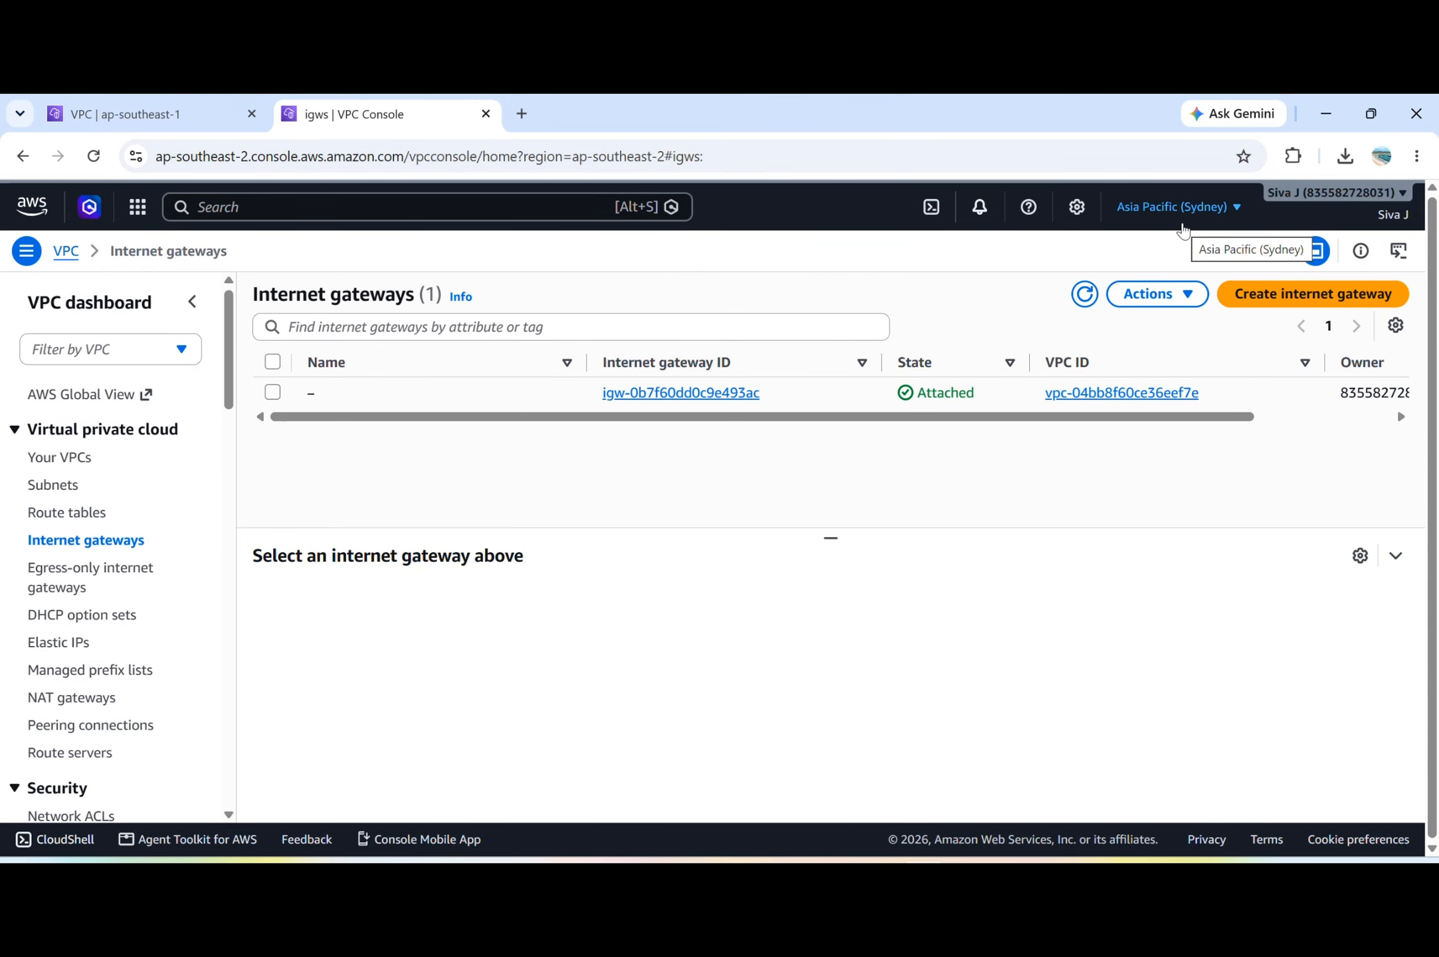
{"action": "left_click", "coordinate": [187, 121]}
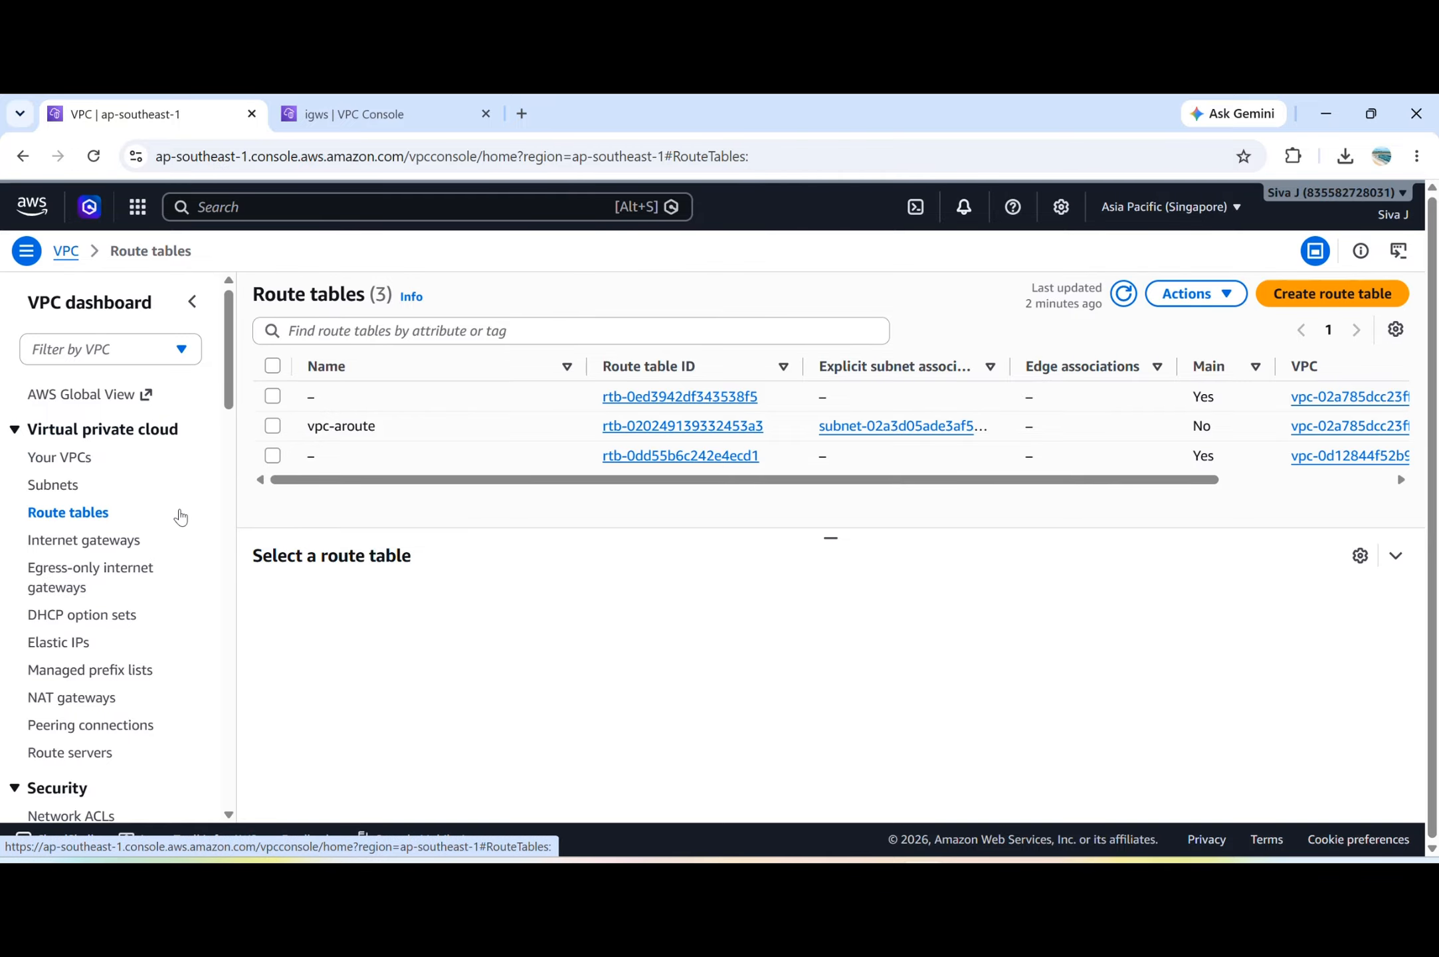
{"action": "left_click", "coordinate": [394, 120]}
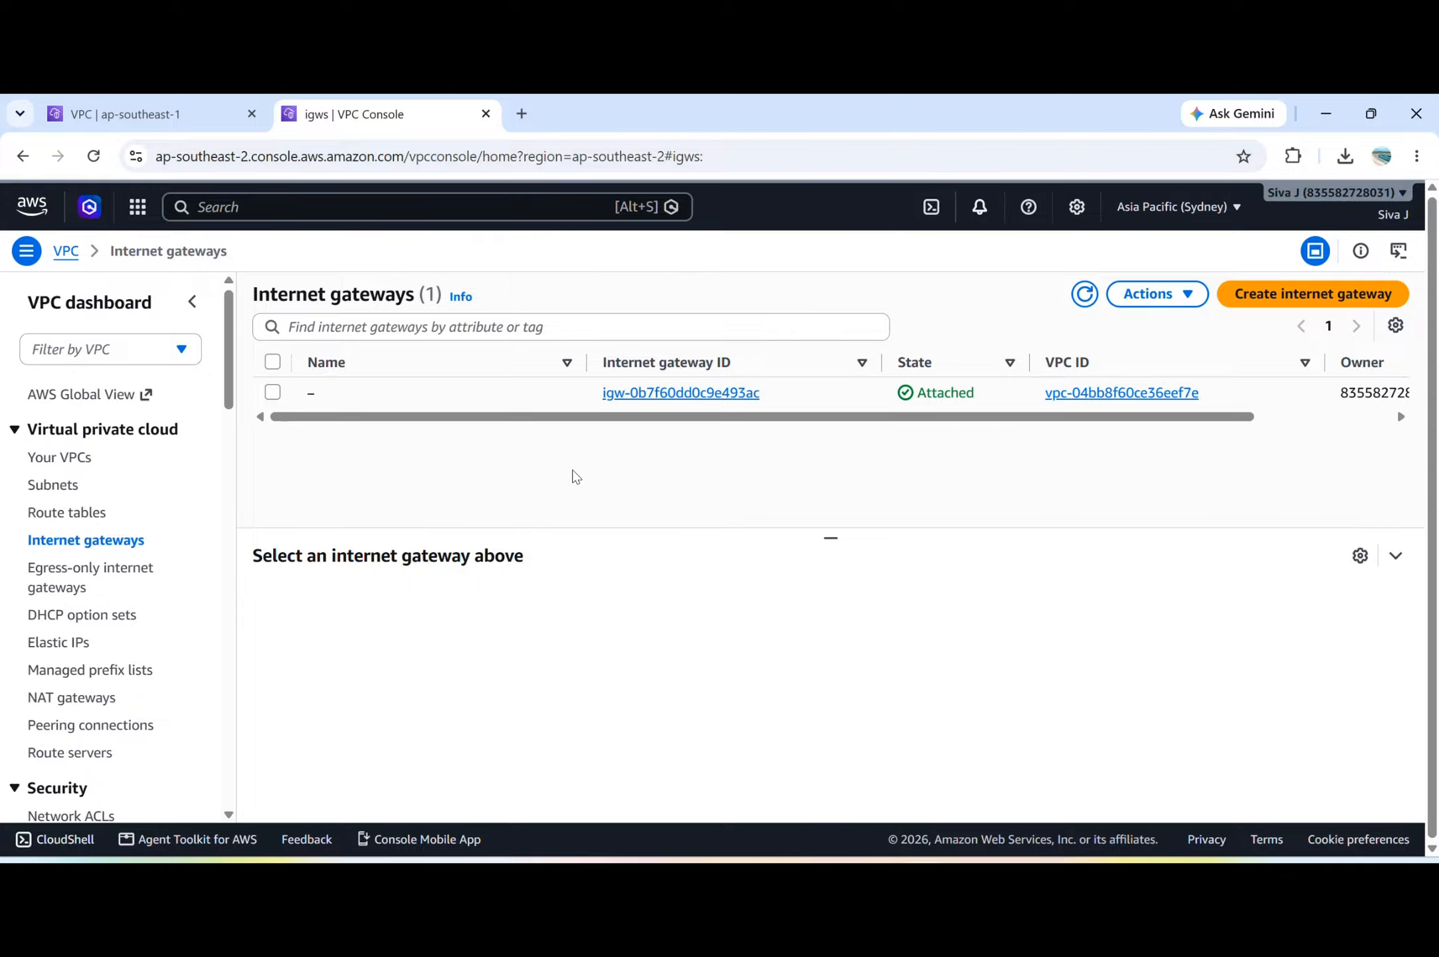
In the Singapore region, open the EC2 service's instances and start launching a new instance.
{"action": "left_click", "coordinate": [77, 124]}
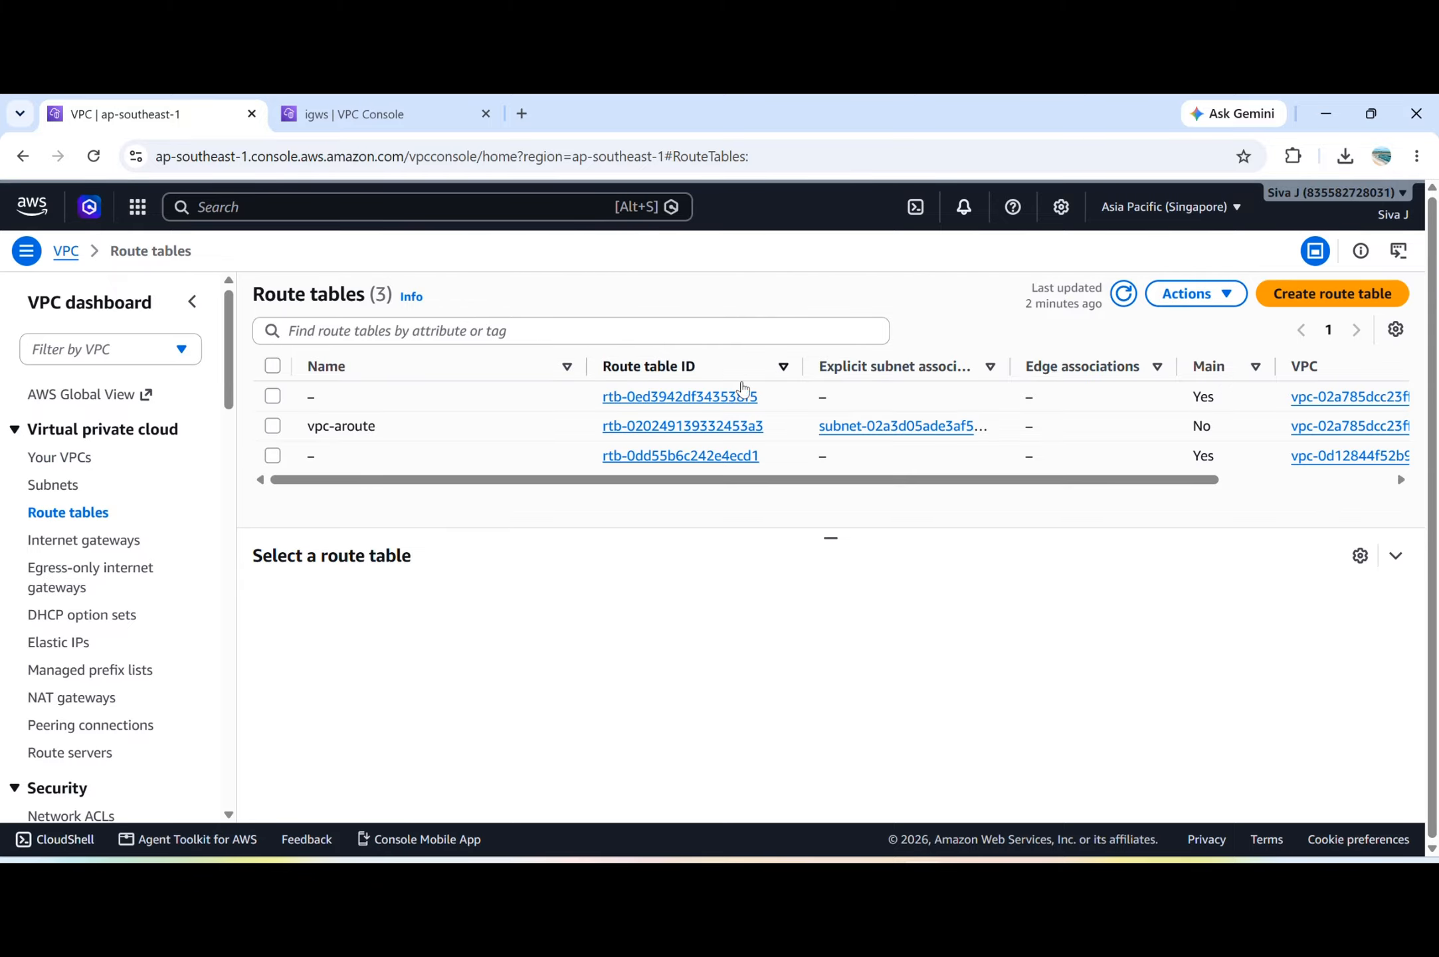
{"action": "left_click", "coordinate": [417, 201]}
{"action": "type", "text": "ec2"}
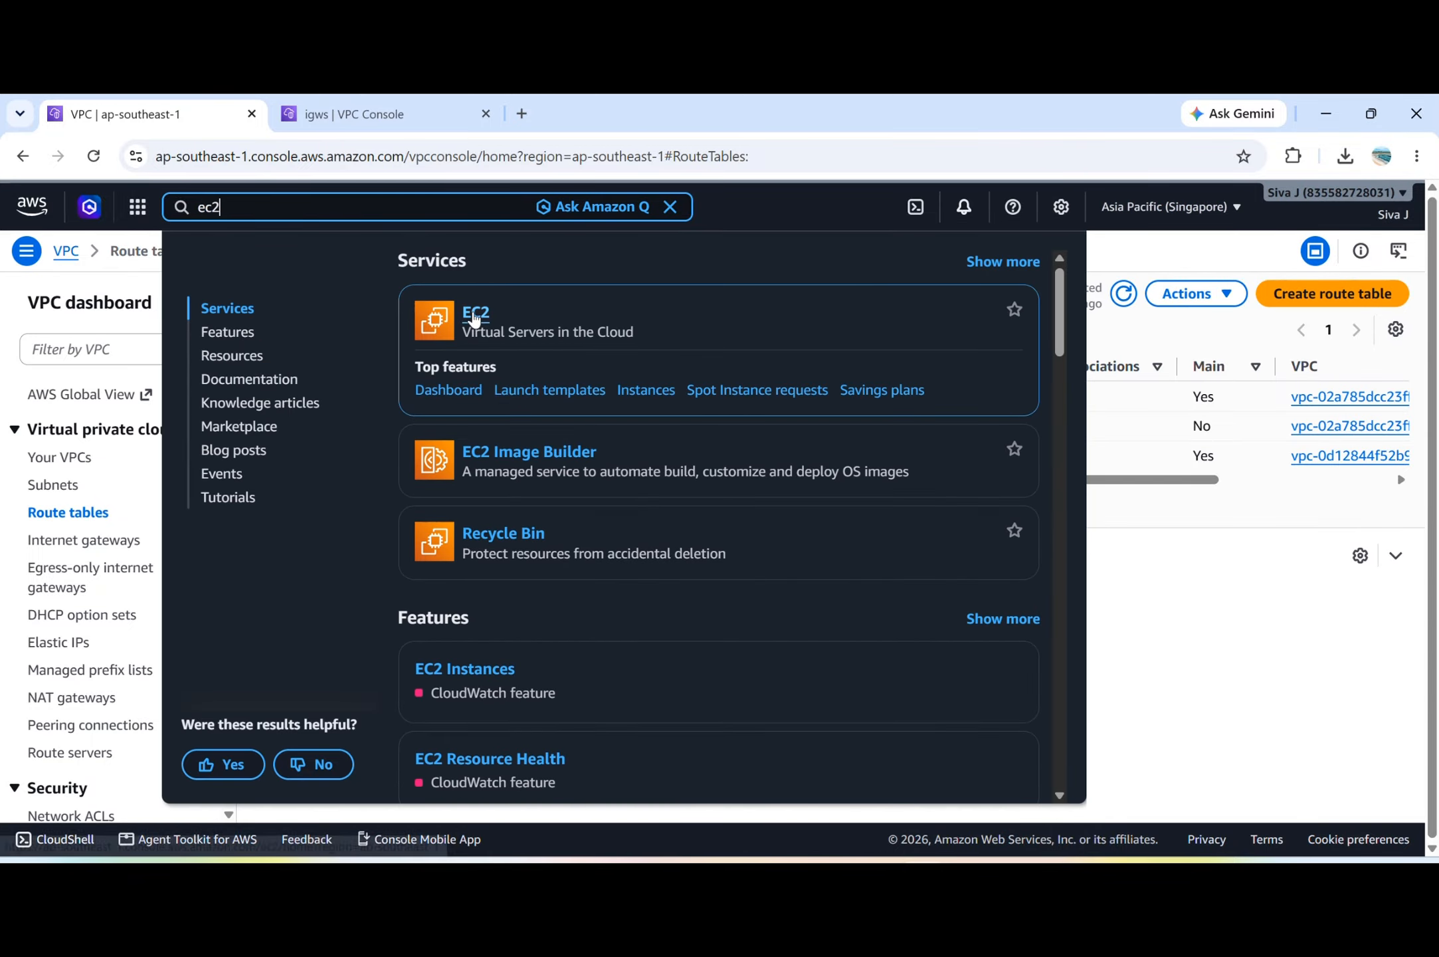
{"action": "left_click", "coordinate": [475, 313]}
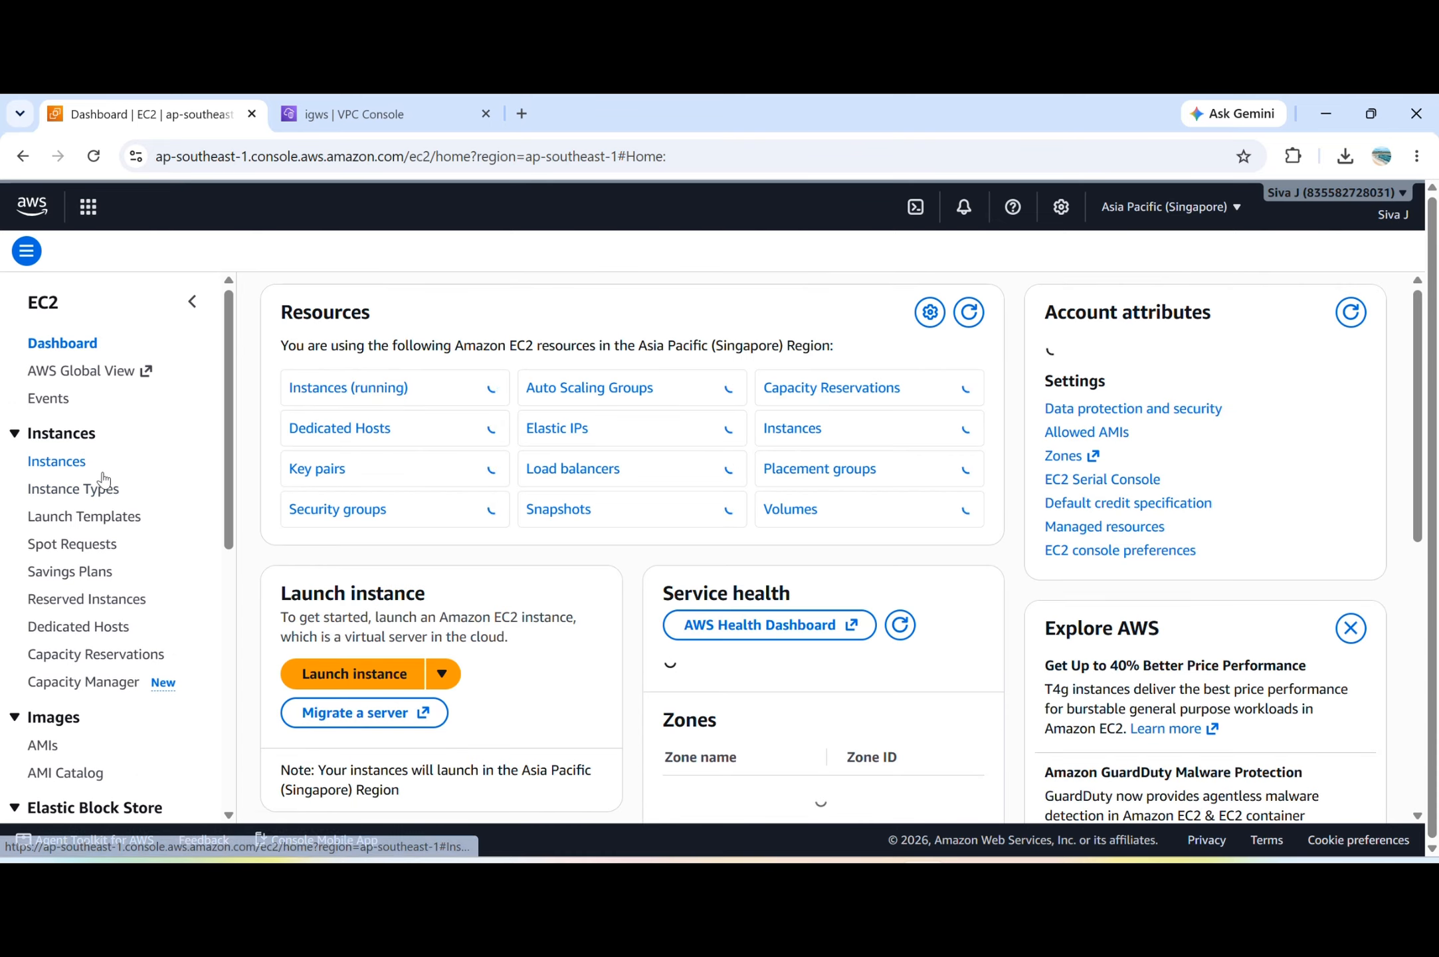
{"action": "left_click", "coordinate": [57, 466]}
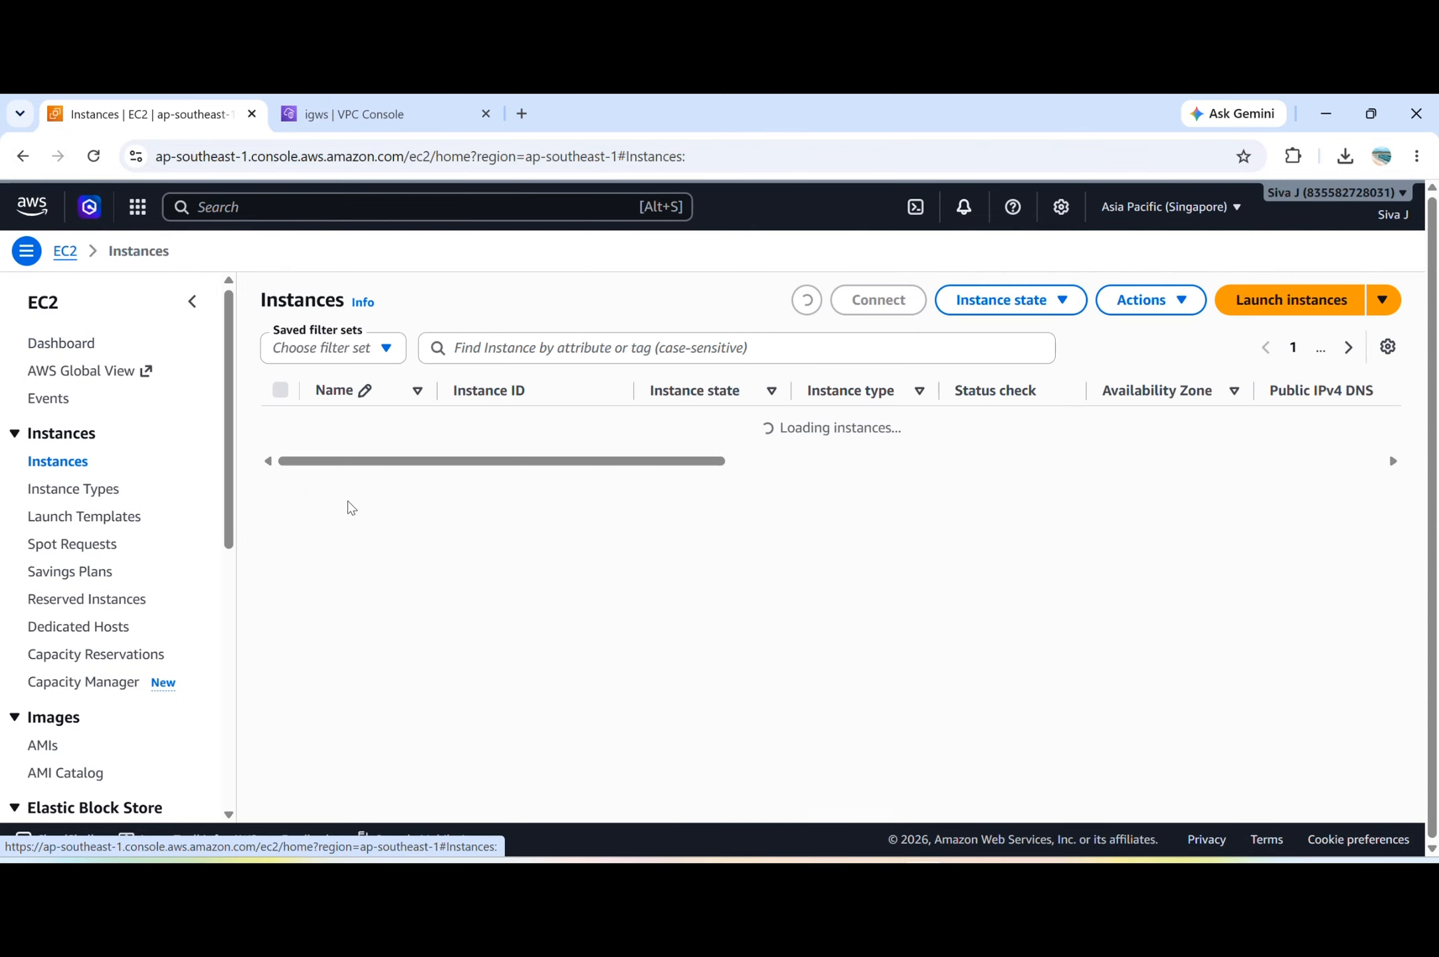
{"action": "left_click", "coordinate": [1309, 307]}
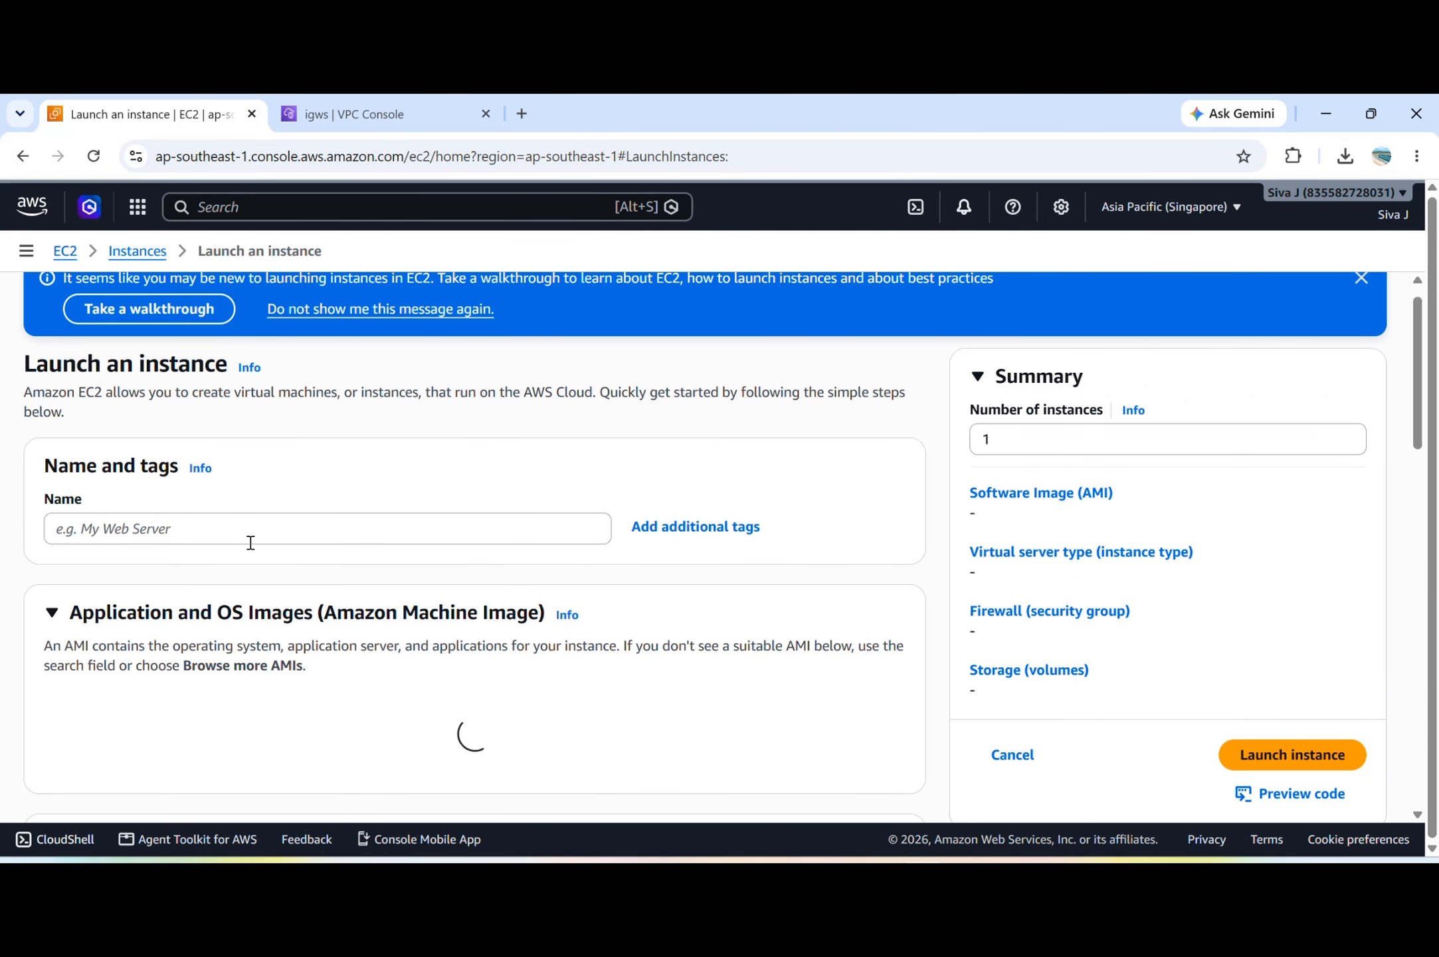
Enter vpc as the instance name and choose the Red Hat Enterprise Linux 10 image.
{"action": "left_click", "coordinate": [250, 542]}
{"action": "type", "text": "vpc-a"}
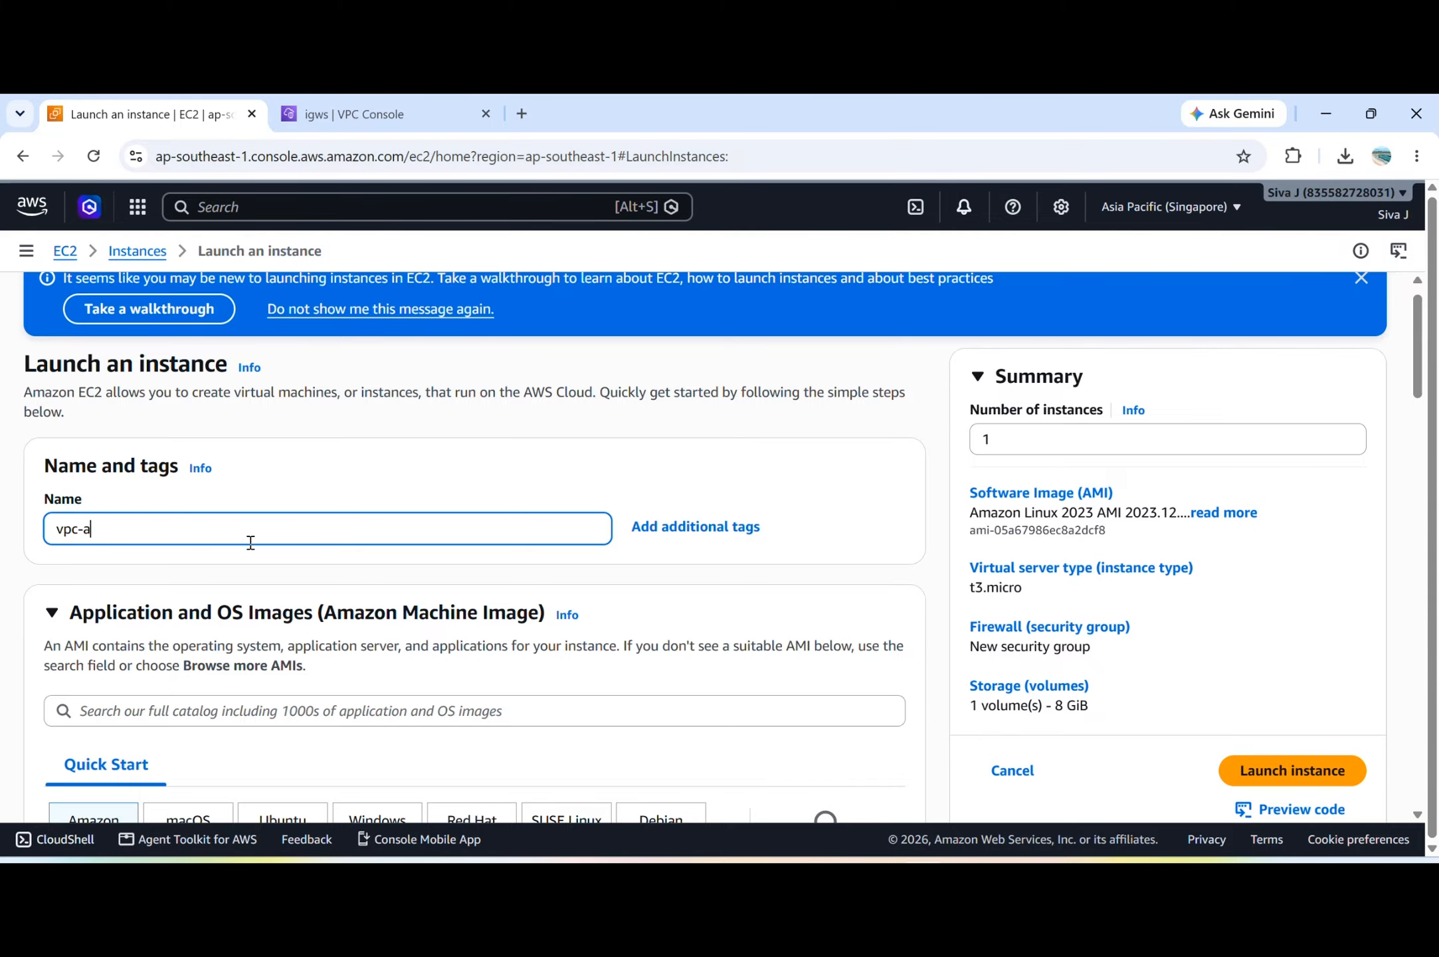
{"action": "scroll", "coordinate": [250, 542], "scroll_direction": "down", "scroll_amount": 5}
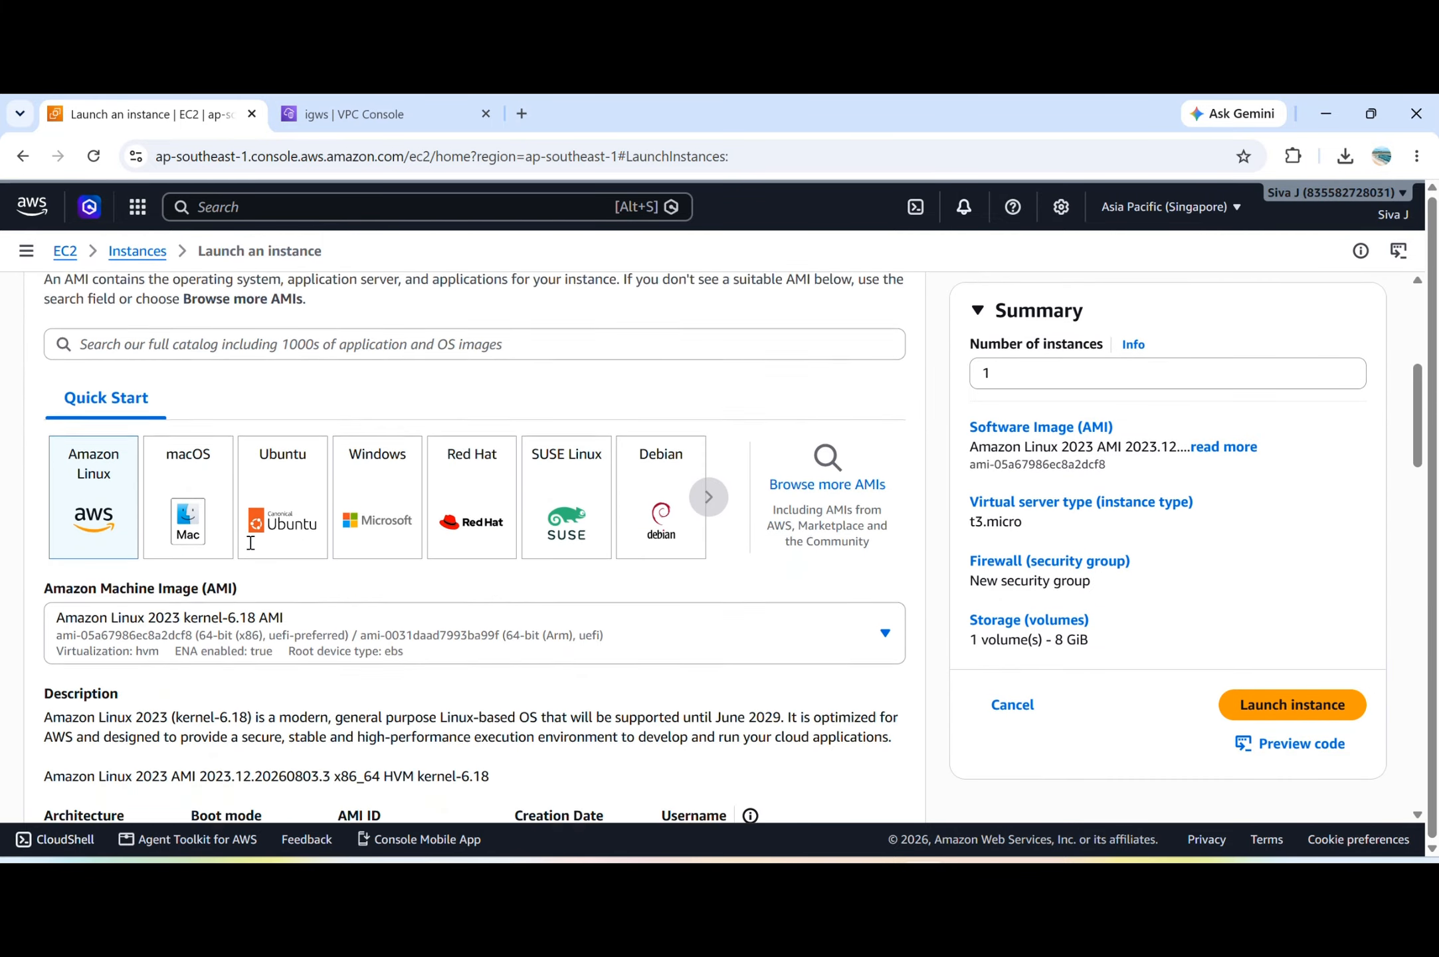
{"action": "left_click", "coordinate": [480, 500]}
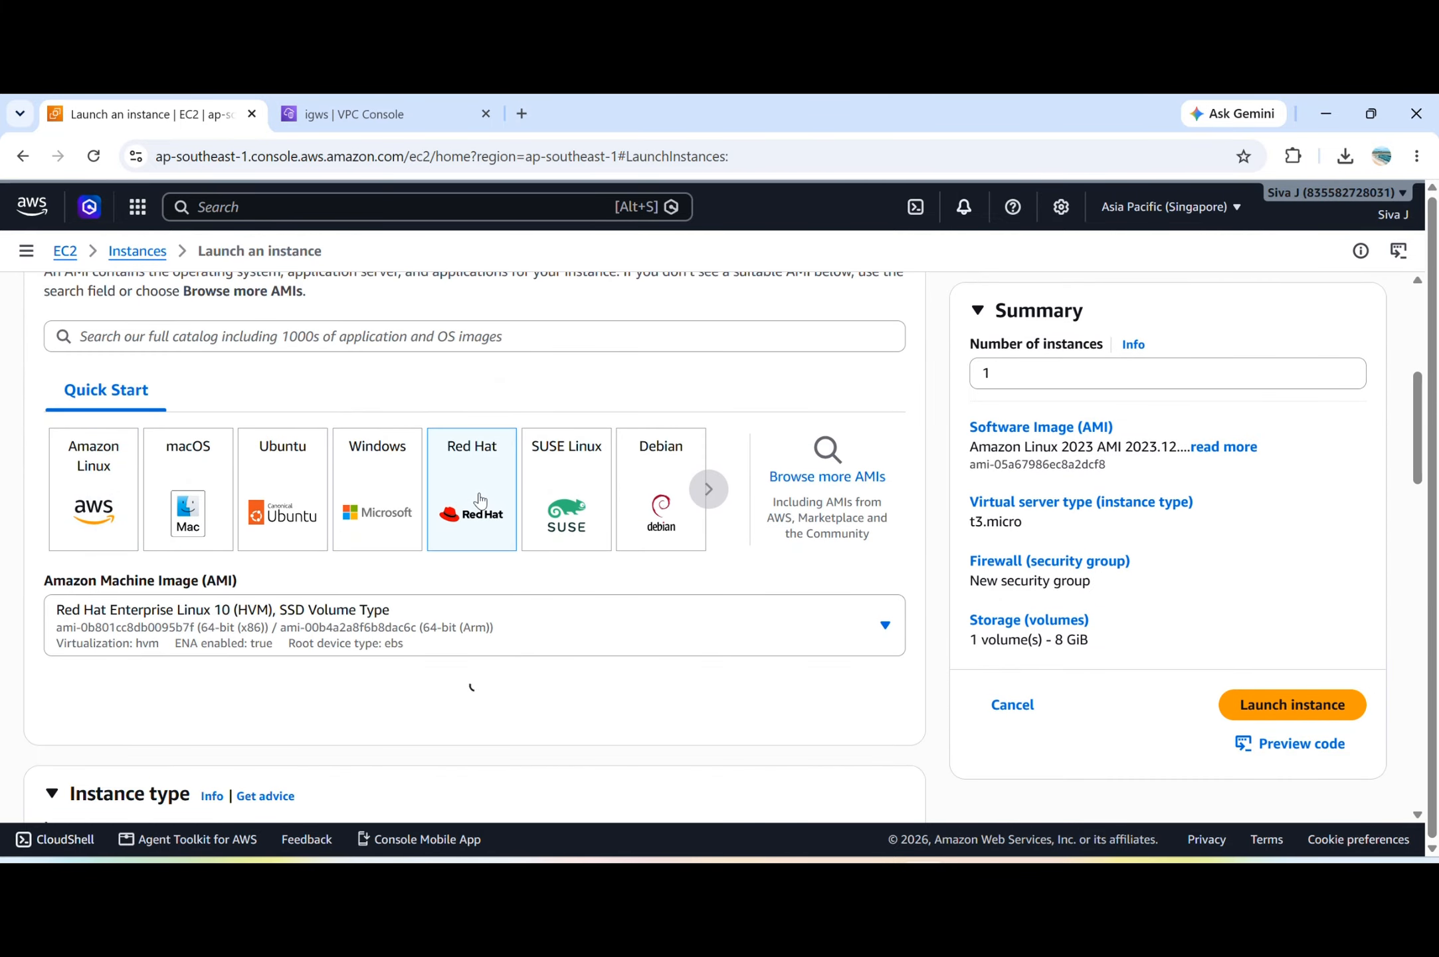
Create a new RSA key pair named peering in .pem format for the instance login.
{"action": "scroll", "coordinate": [480, 500], "scroll_direction": "down", "scroll_amount": 8}
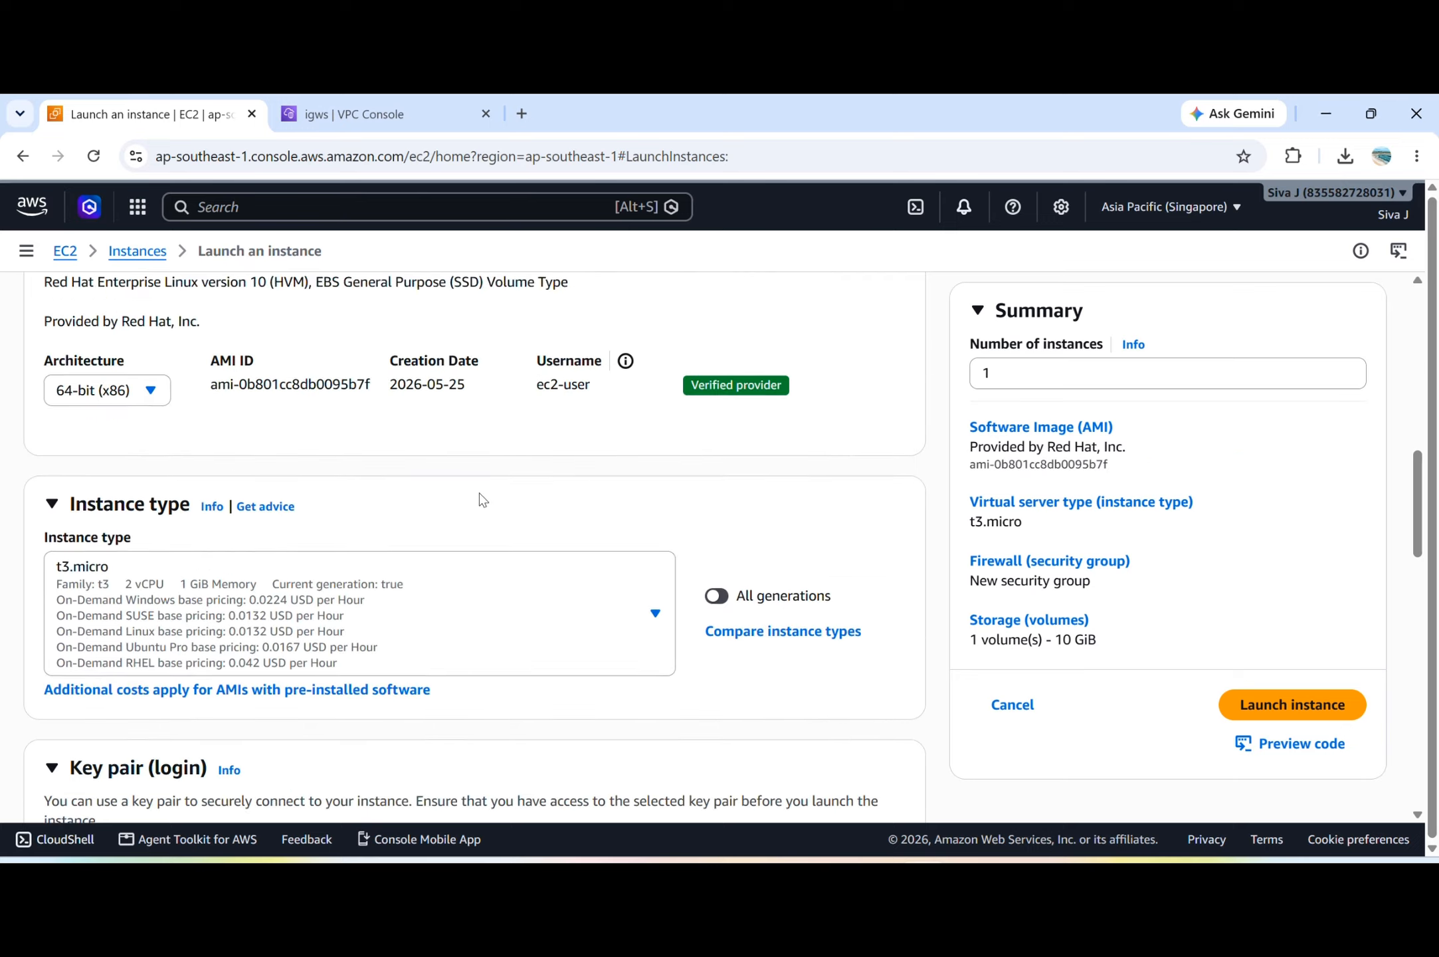
{"action": "scroll", "coordinate": [483, 500], "scroll_direction": "down", "scroll_amount": 4}
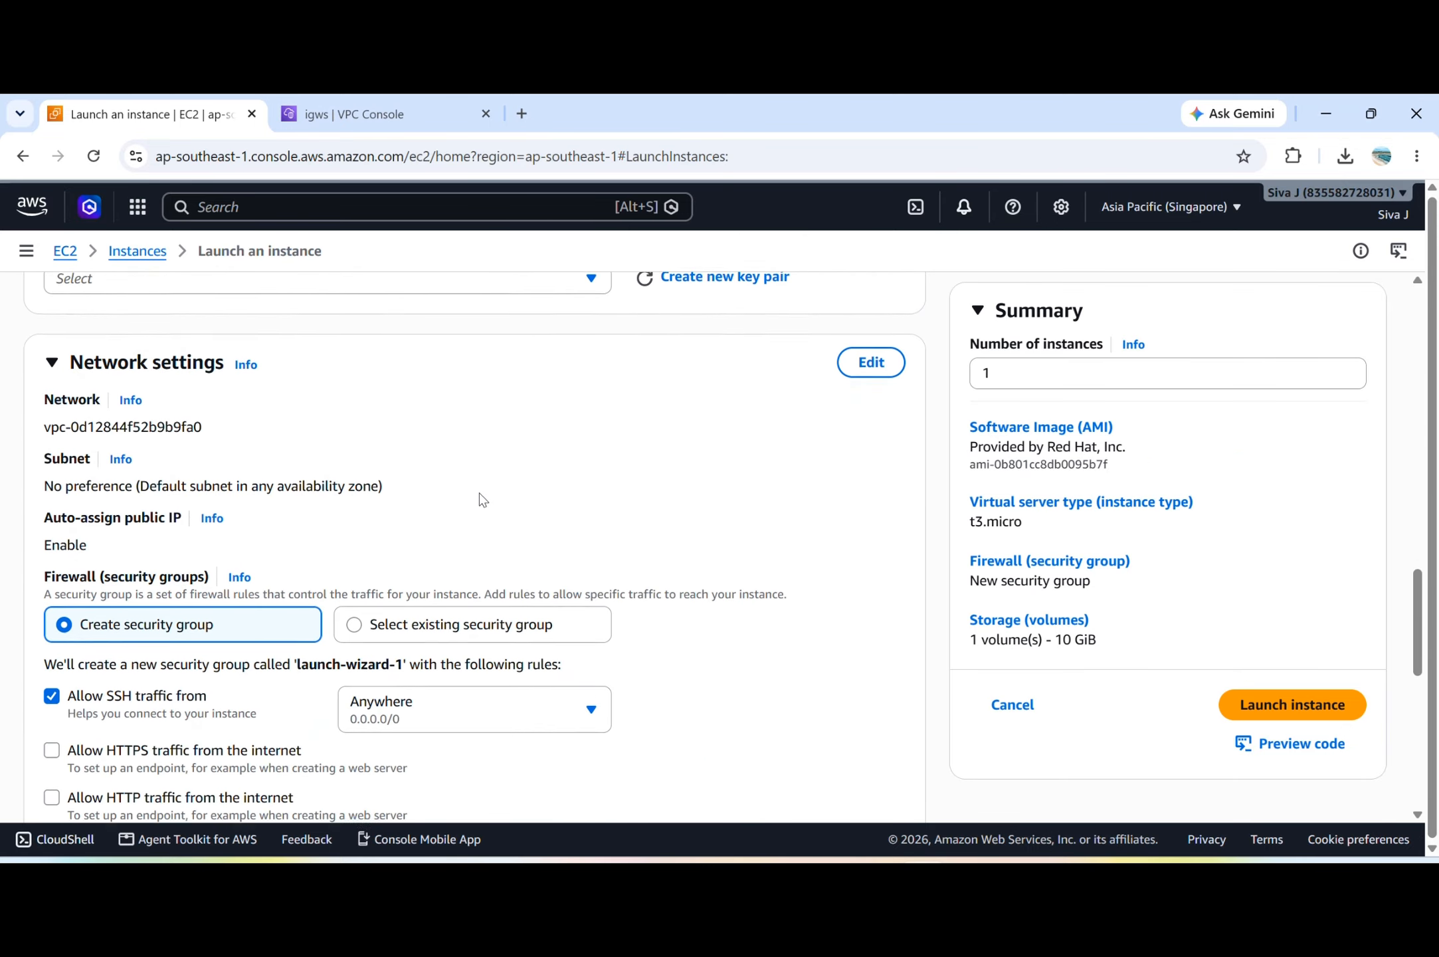
{"action": "scroll", "coordinate": [520, 359], "scroll_direction": "up", "scroll_amount": 2}
{"action": "left_click", "coordinate": [540, 389]}
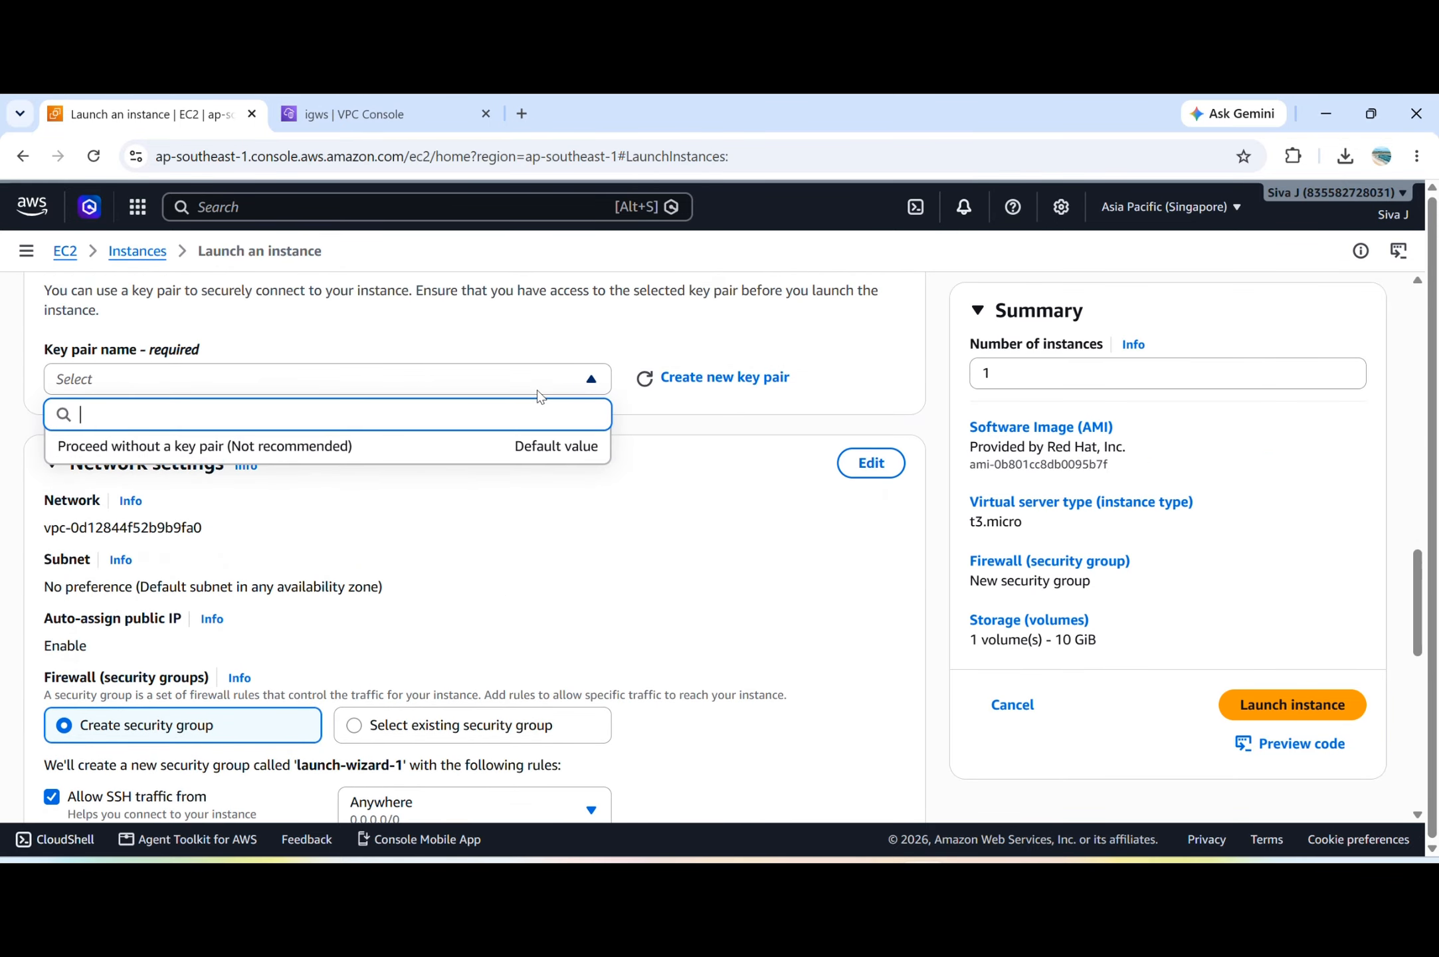
{"action": "left_click", "coordinate": [720, 375]}
{"action": "left_click", "coordinate": [719, 374]}
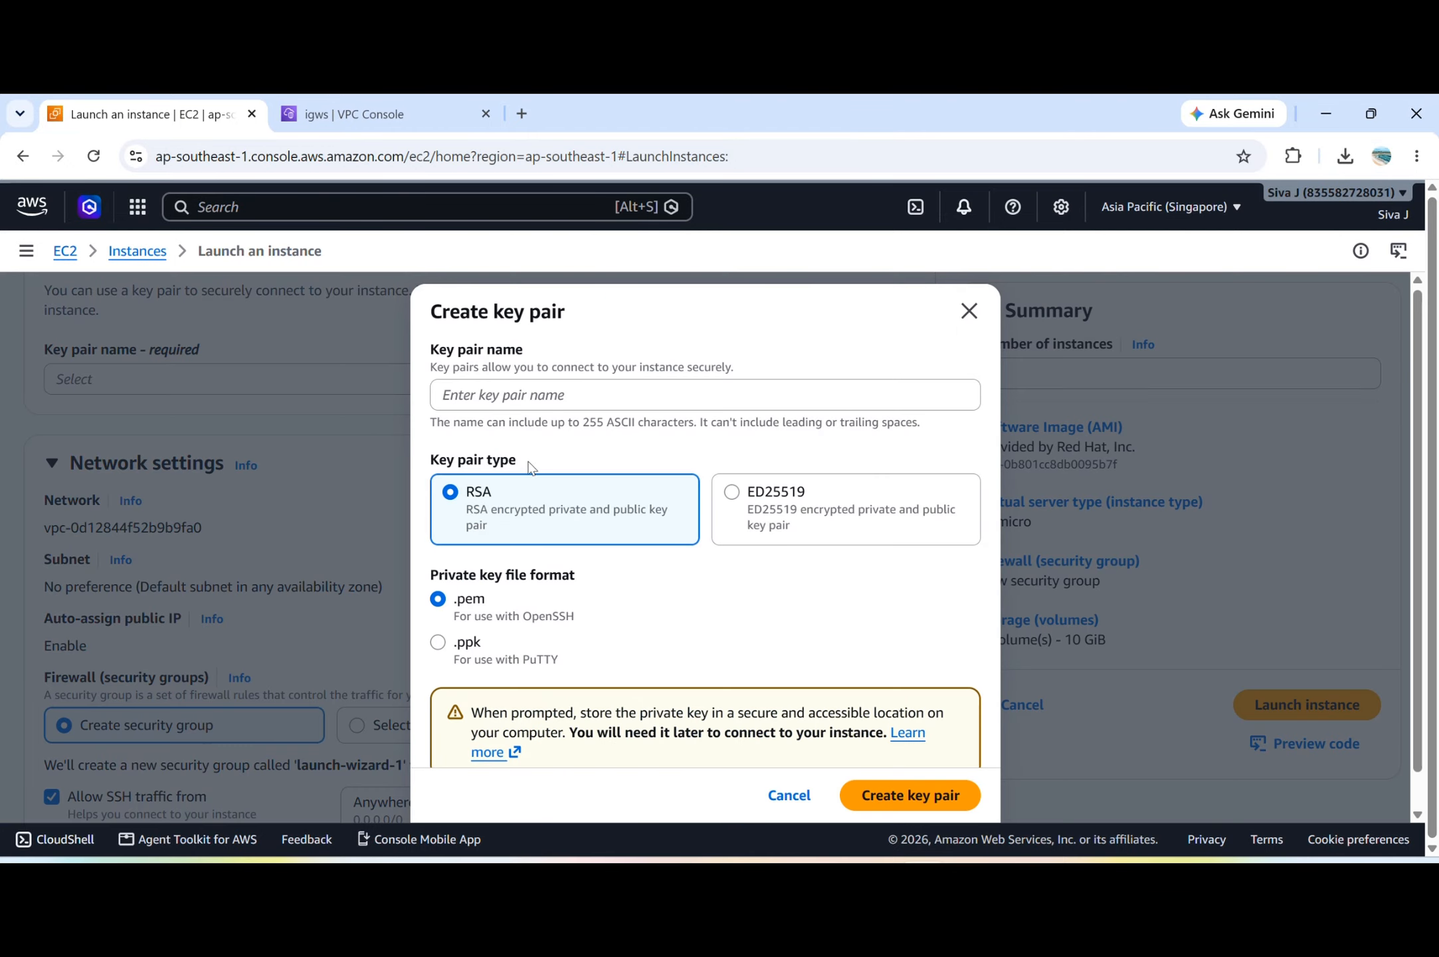
{"action": "left_click", "coordinate": [542, 401]}
{"action": "type", "text": "peering"}
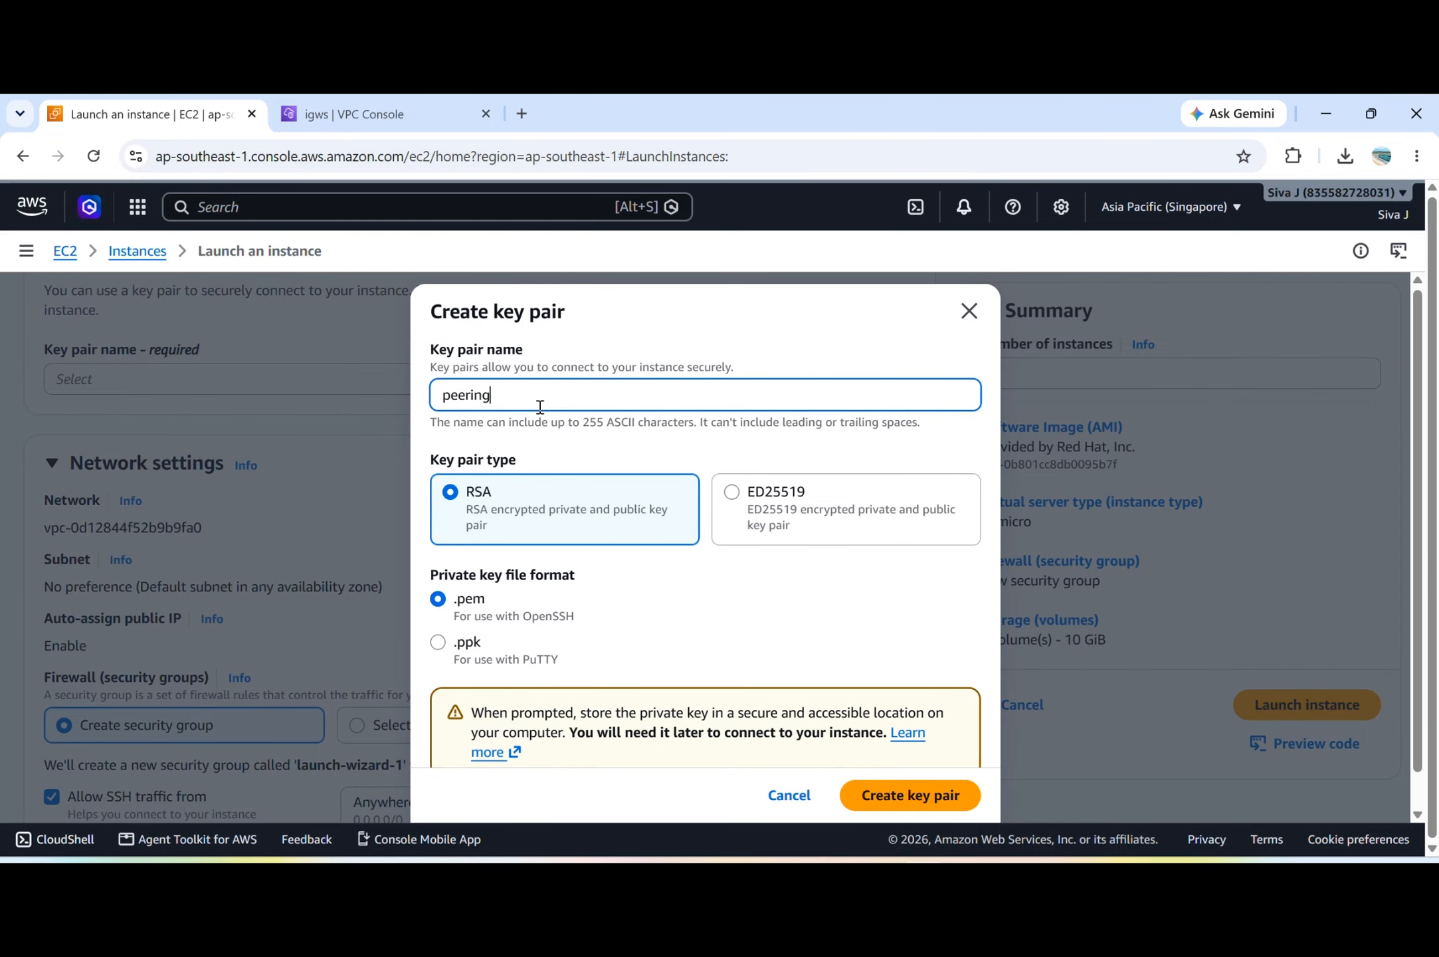
{"action": "left_click", "coordinate": [927, 795]}
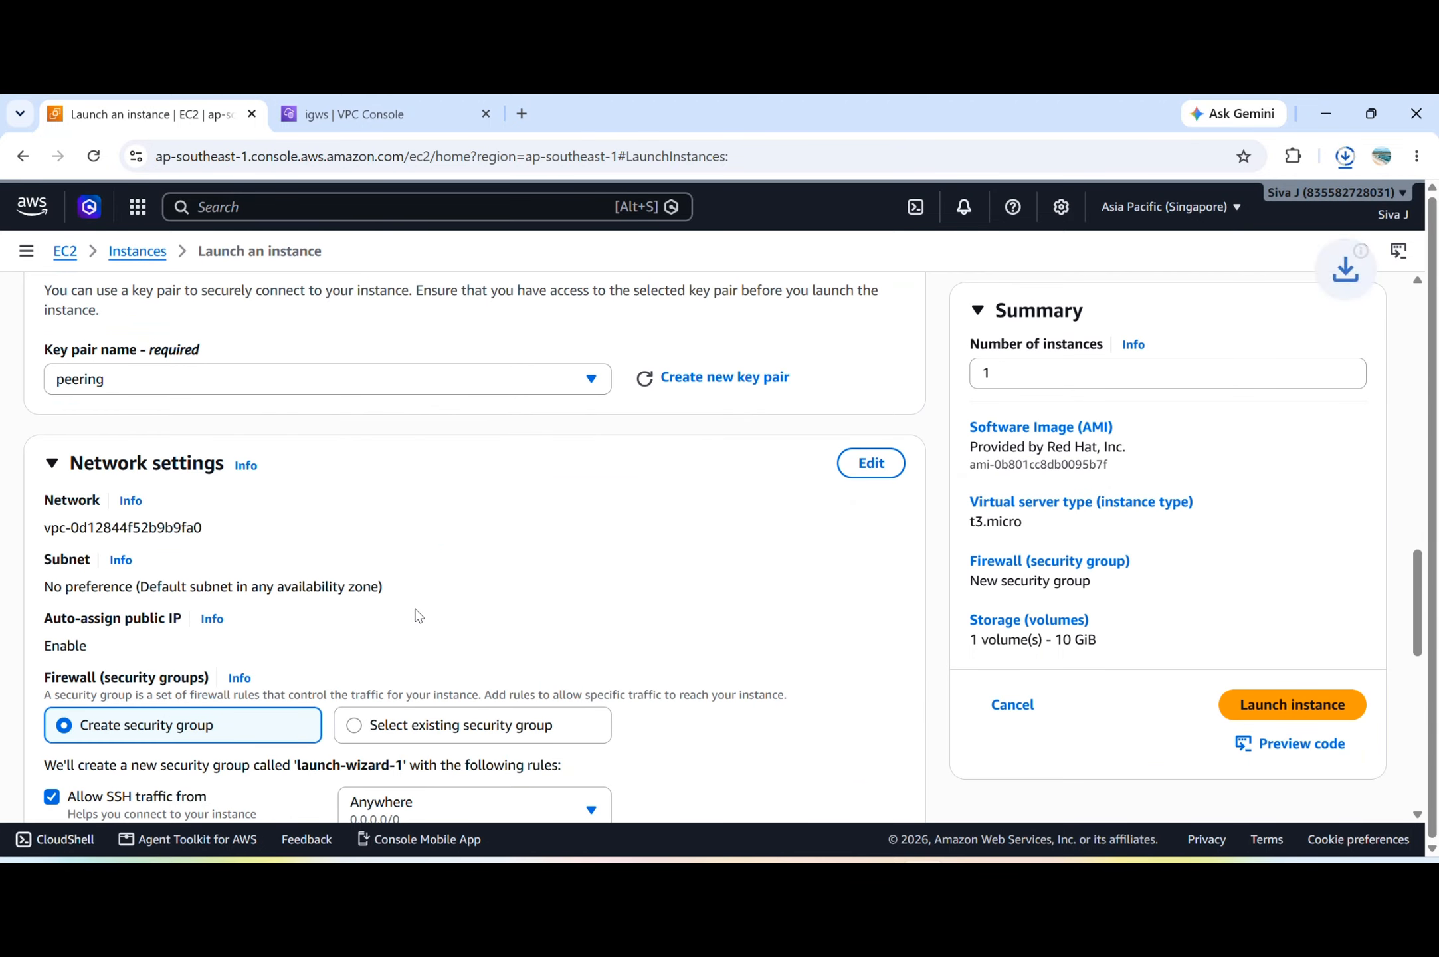
Edit the network settings to place the instance in VPC-A with the vpc-asubnet subnet.
{"action": "scroll", "coordinate": [418, 616], "scroll_direction": "down", "scroll_amount": 1}
{"action": "left_click", "coordinate": [879, 406]}
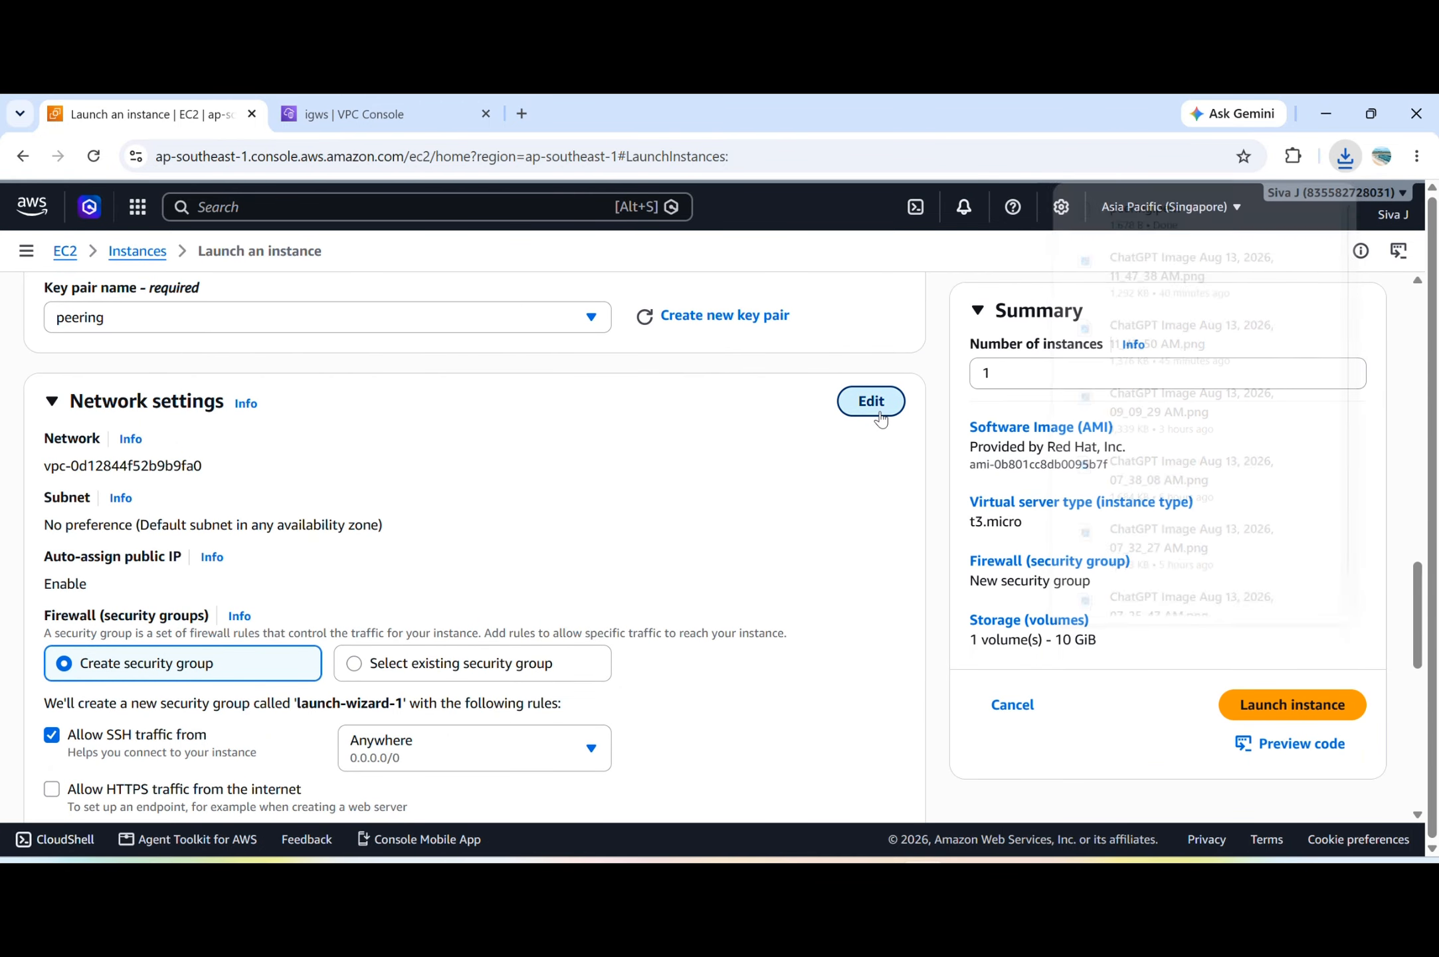
{"action": "left_click", "coordinate": [241, 468]}
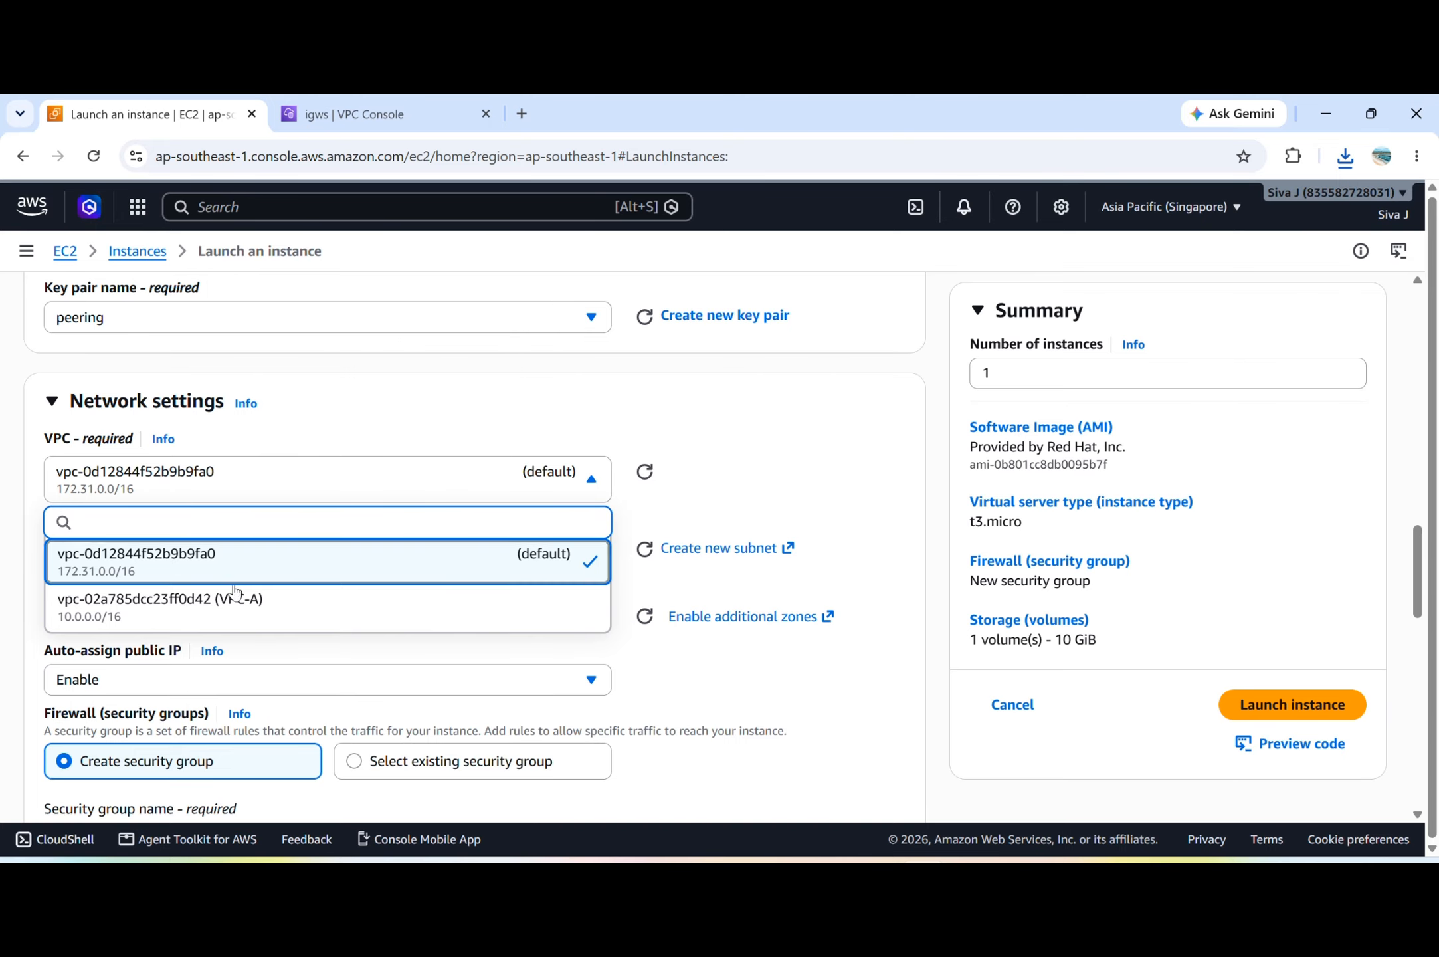
{"action": "left_click", "coordinate": [241, 608]}
{"action": "scroll", "coordinate": [238, 601], "scroll_direction": "down", "scroll_amount": 1}
{"action": "left_click", "coordinate": [327, 568]}
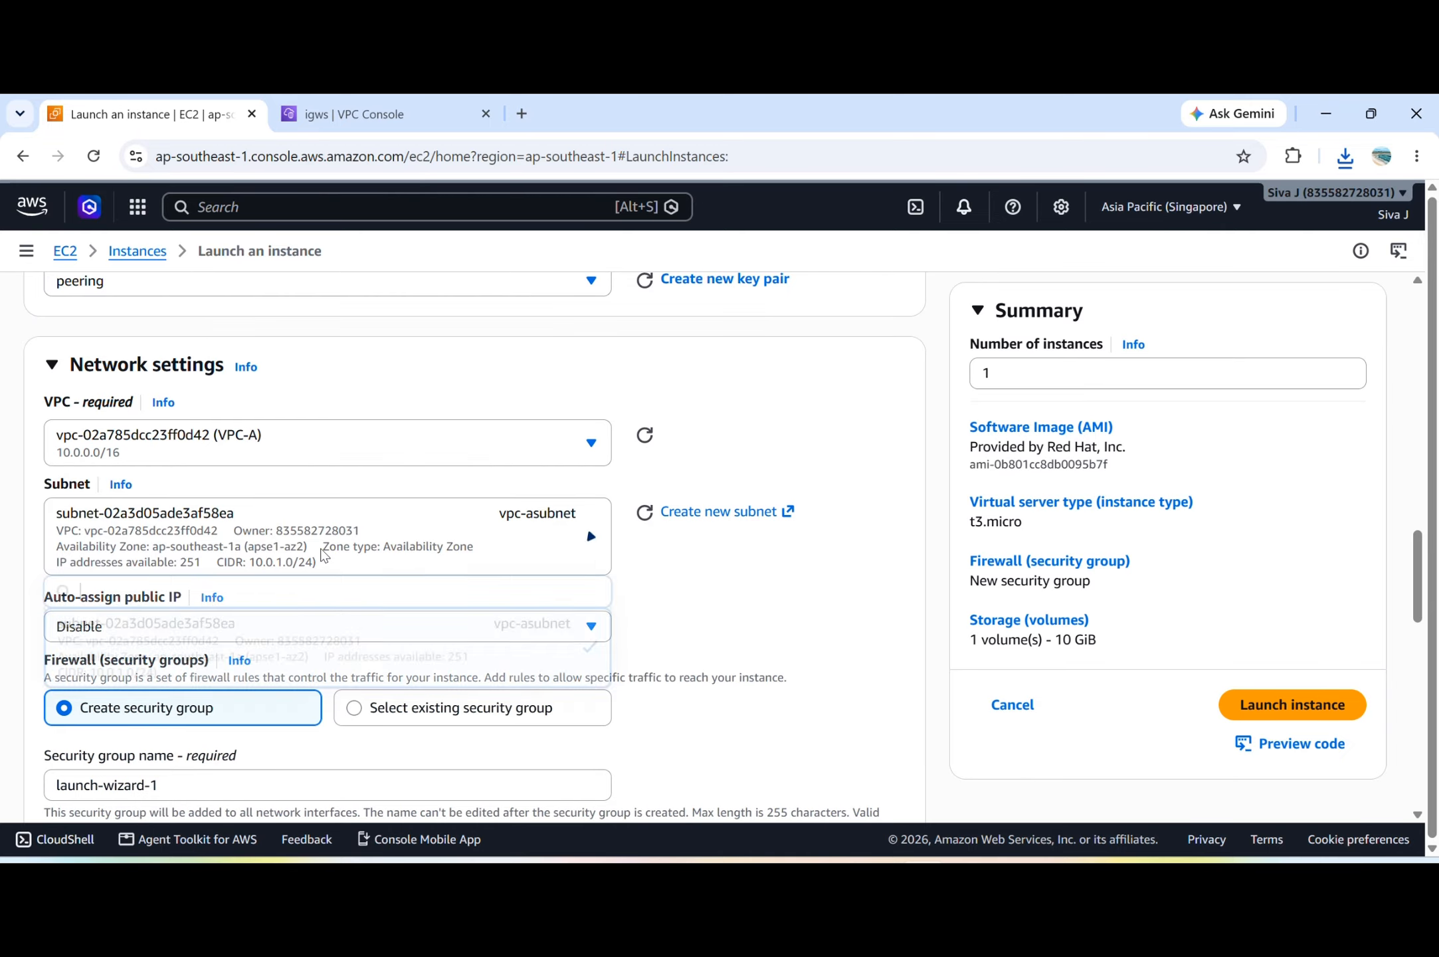
{"action": "left_click", "coordinate": [332, 655]}
Enable auto-assign public IP for the instance in VPC-A.
{"action": "scroll", "coordinate": [325, 638], "scroll_direction": "down", "scroll_amount": 2}
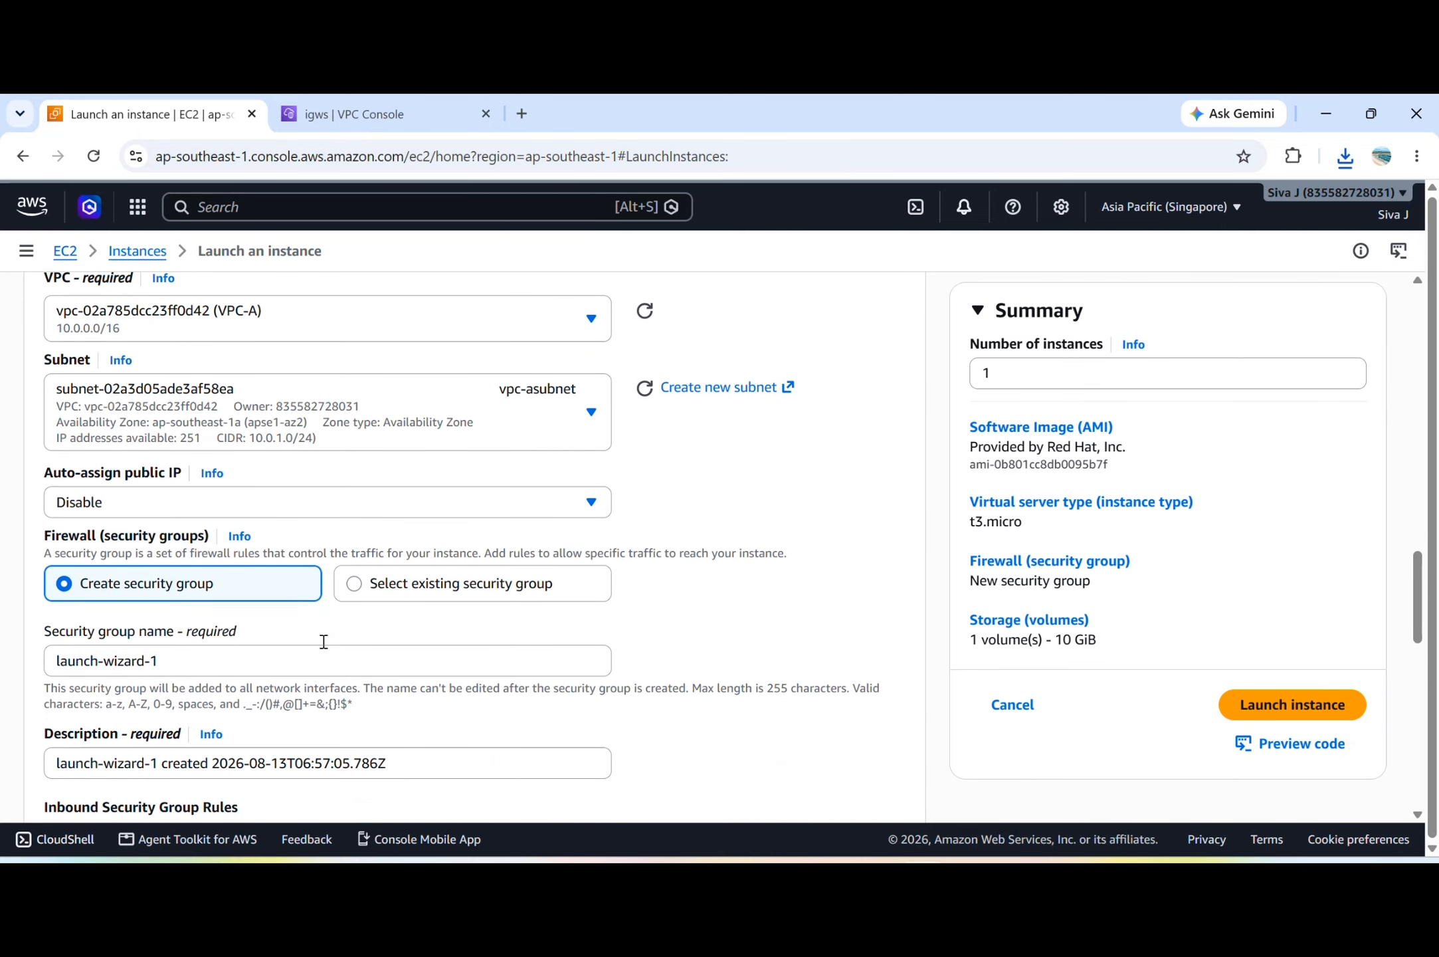
{"action": "left_click", "coordinate": [245, 503]}
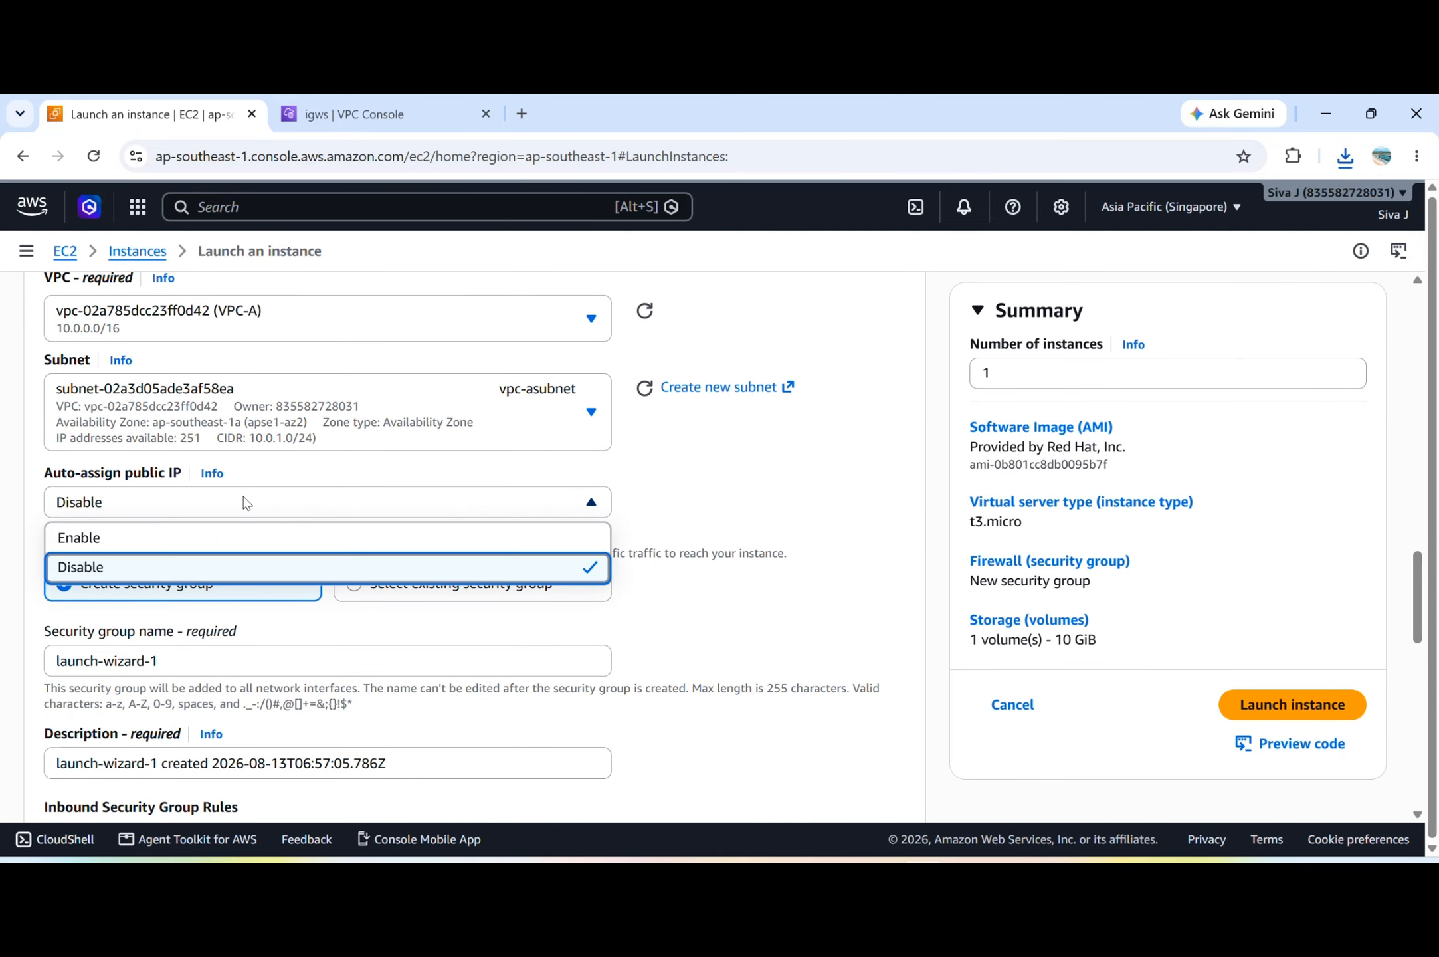
{"action": "left_click", "coordinate": [195, 544]}
Set the inbound security group rule type to All traffic and launch the Singapore instance.
{"action": "scroll", "coordinate": [394, 622], "scroll_direction": "down", "scroll_amount": 3}
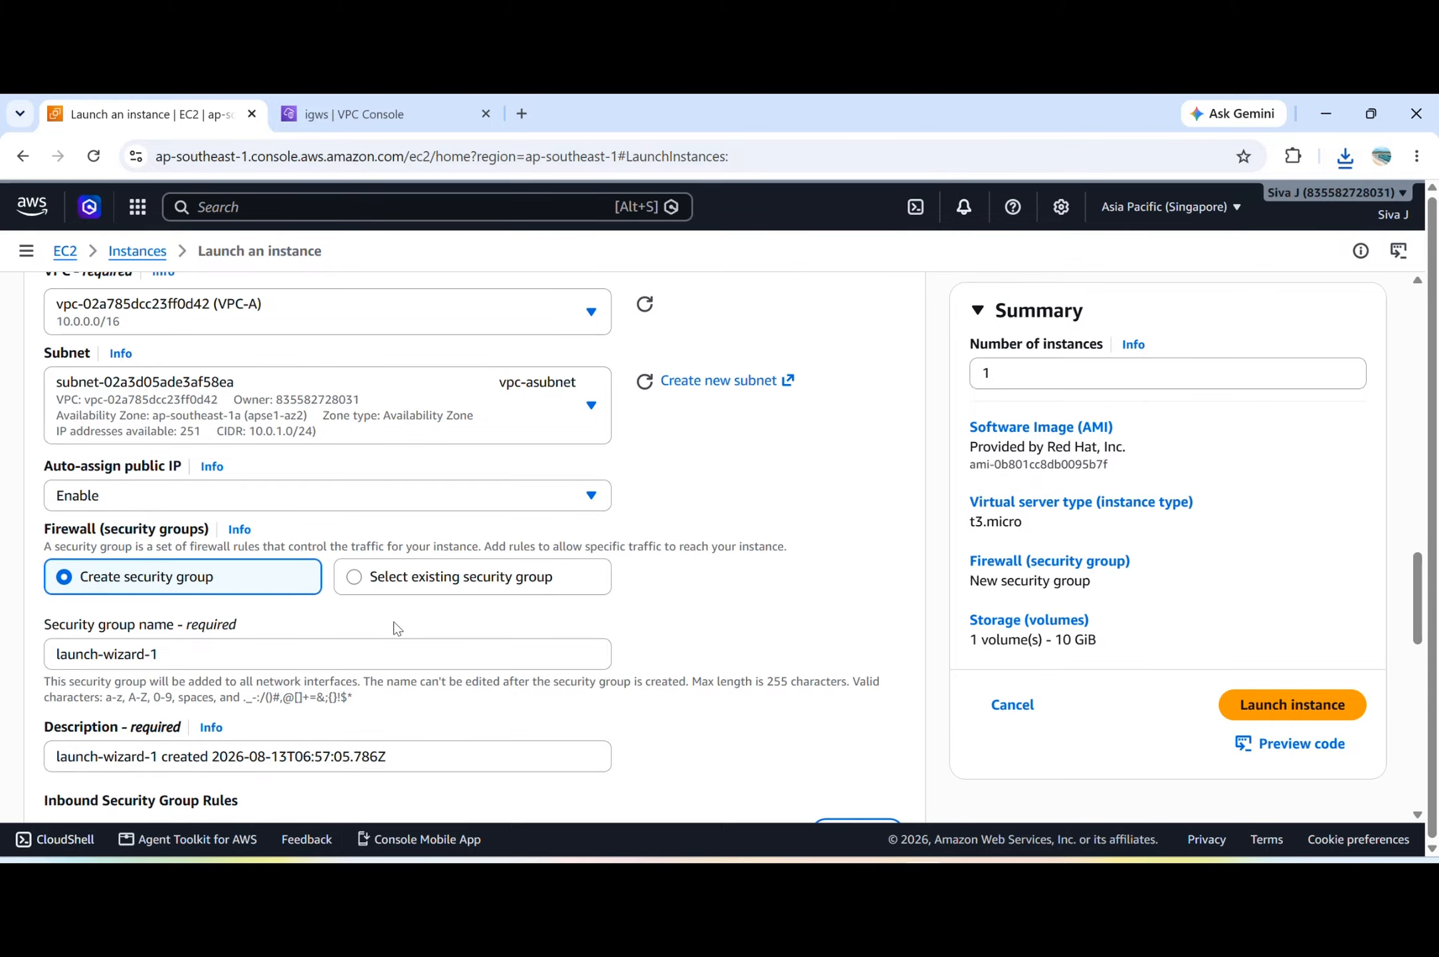
{"action": "scroll", "coordinate": [394, 622], "scroll_direction": "down", "scroll_amount": 1}
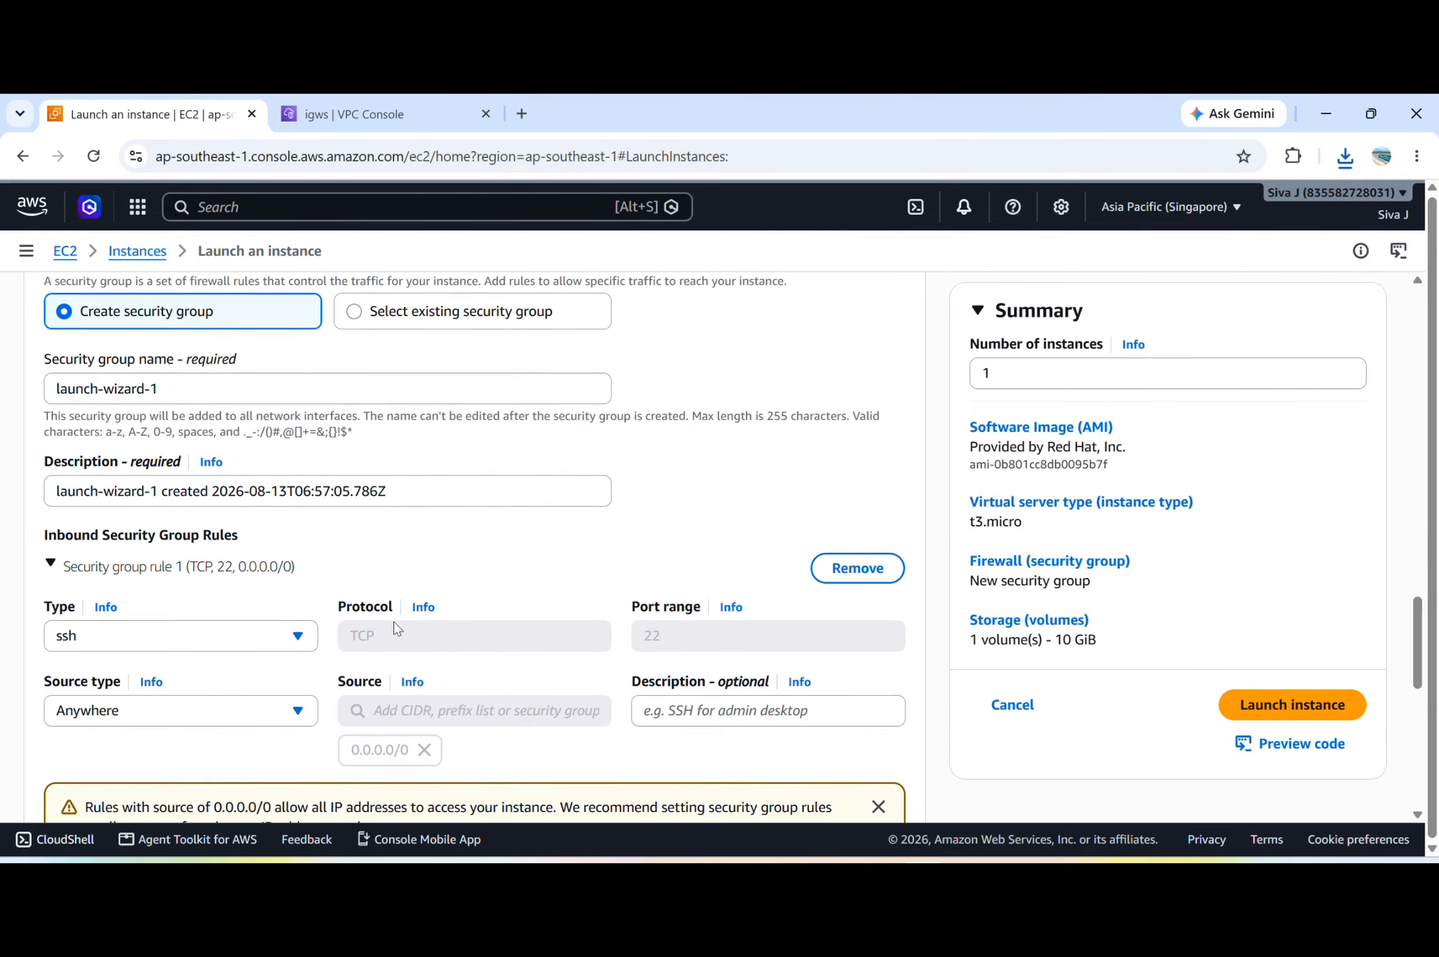
{"action": "left_click", "coordinate": [271, 631]}
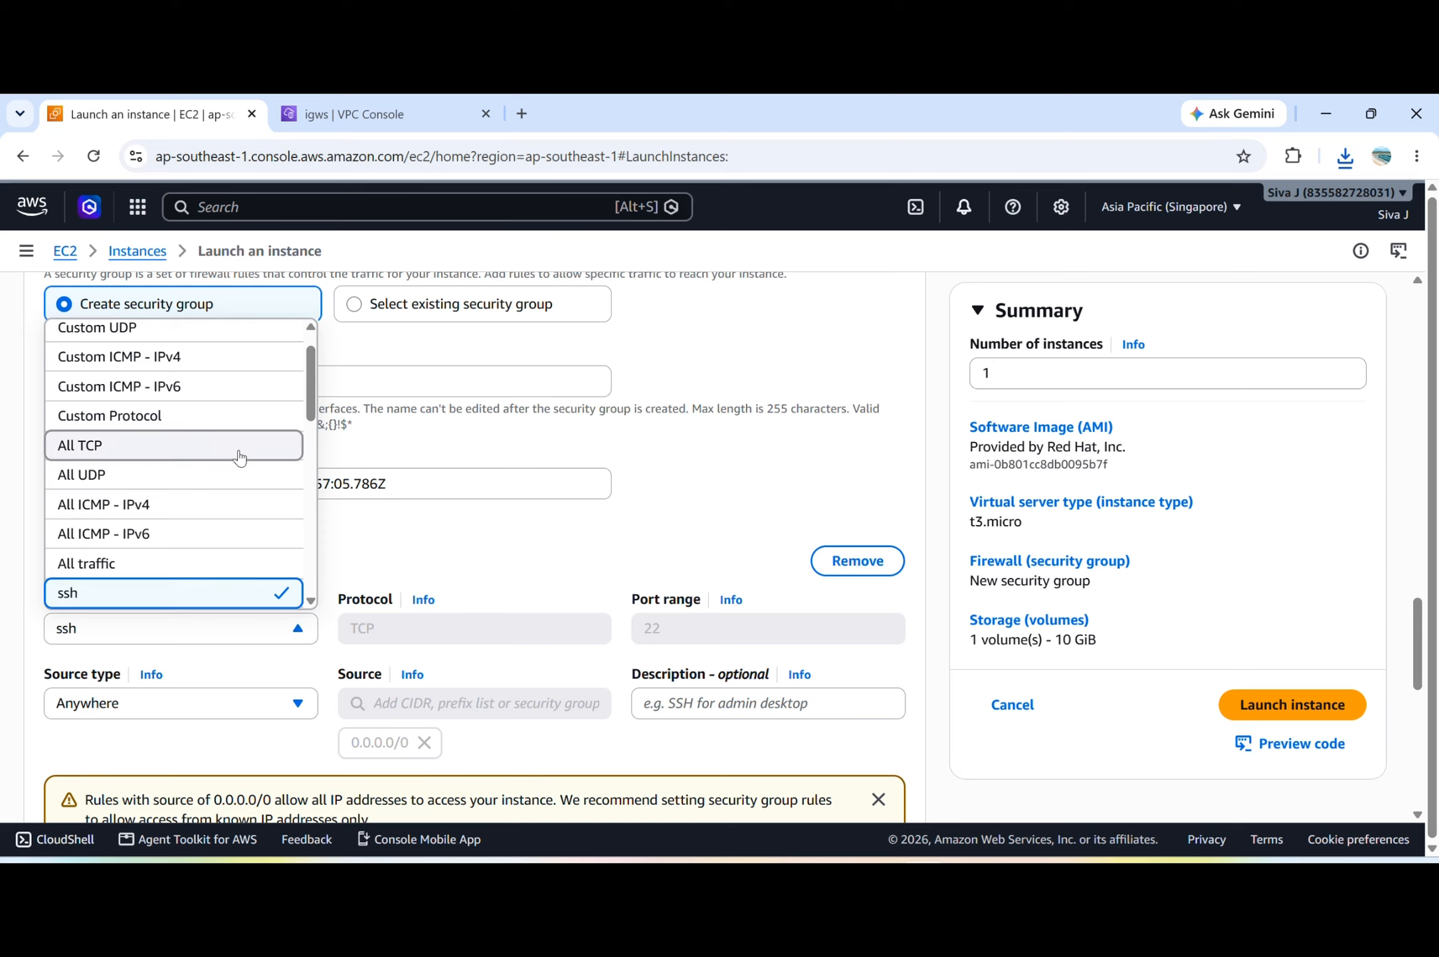
{"action": "scroll", "coordinate": [242, 492], "scroll_direction": "down", "scroll_amount": 1}
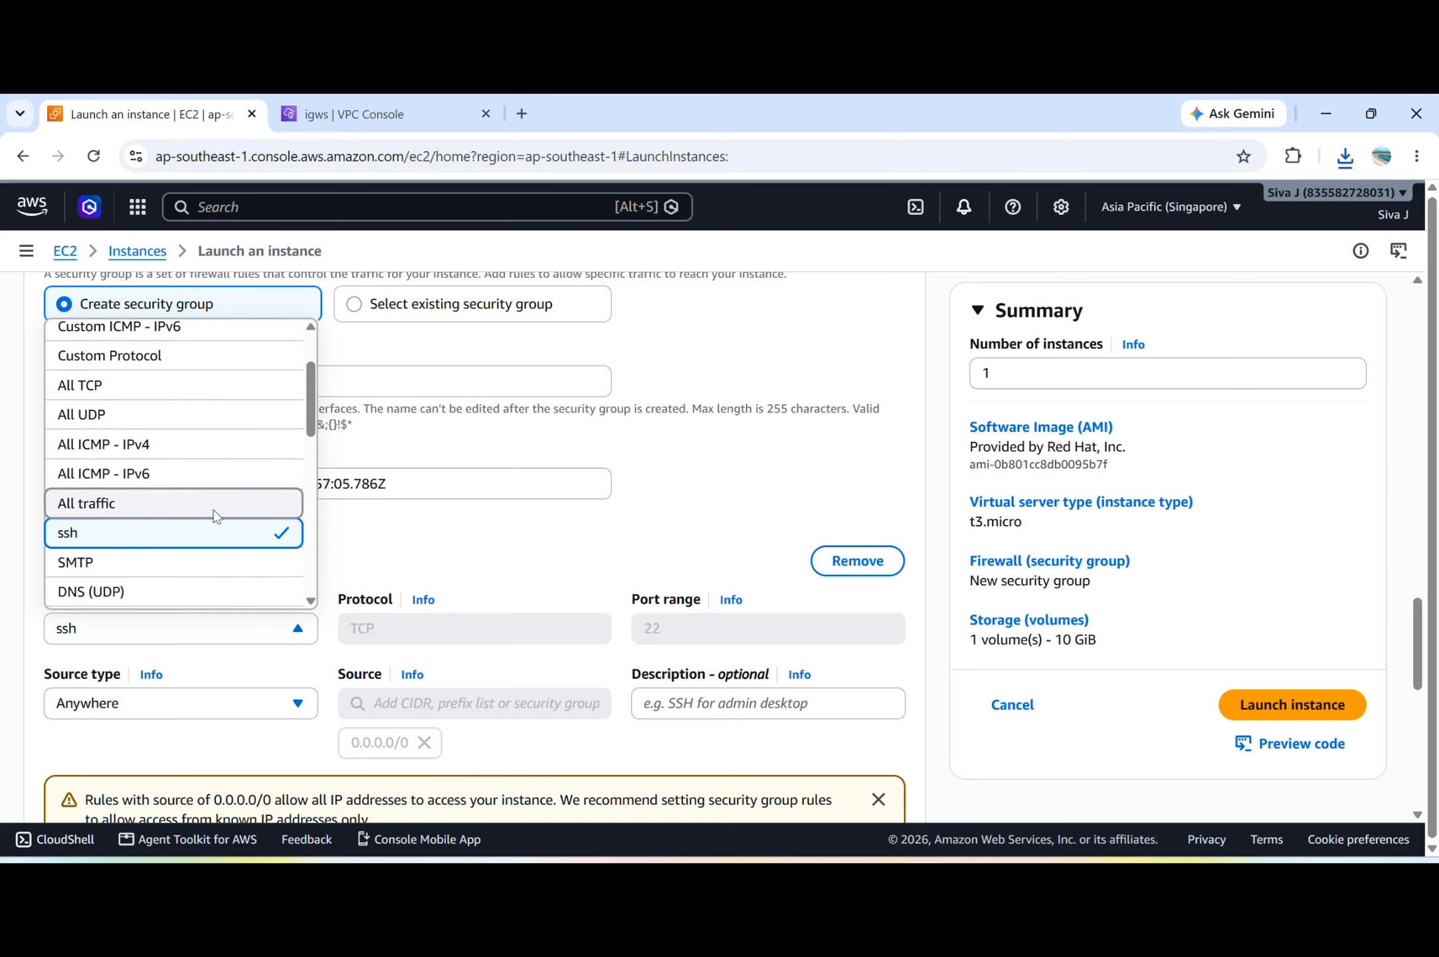
{"action": "left_click", "coordinate": [214, 512]}
{"action": "scroll", "coordinate": [347, 625], "scroll_direction": "down", "scroll_amount": 4}
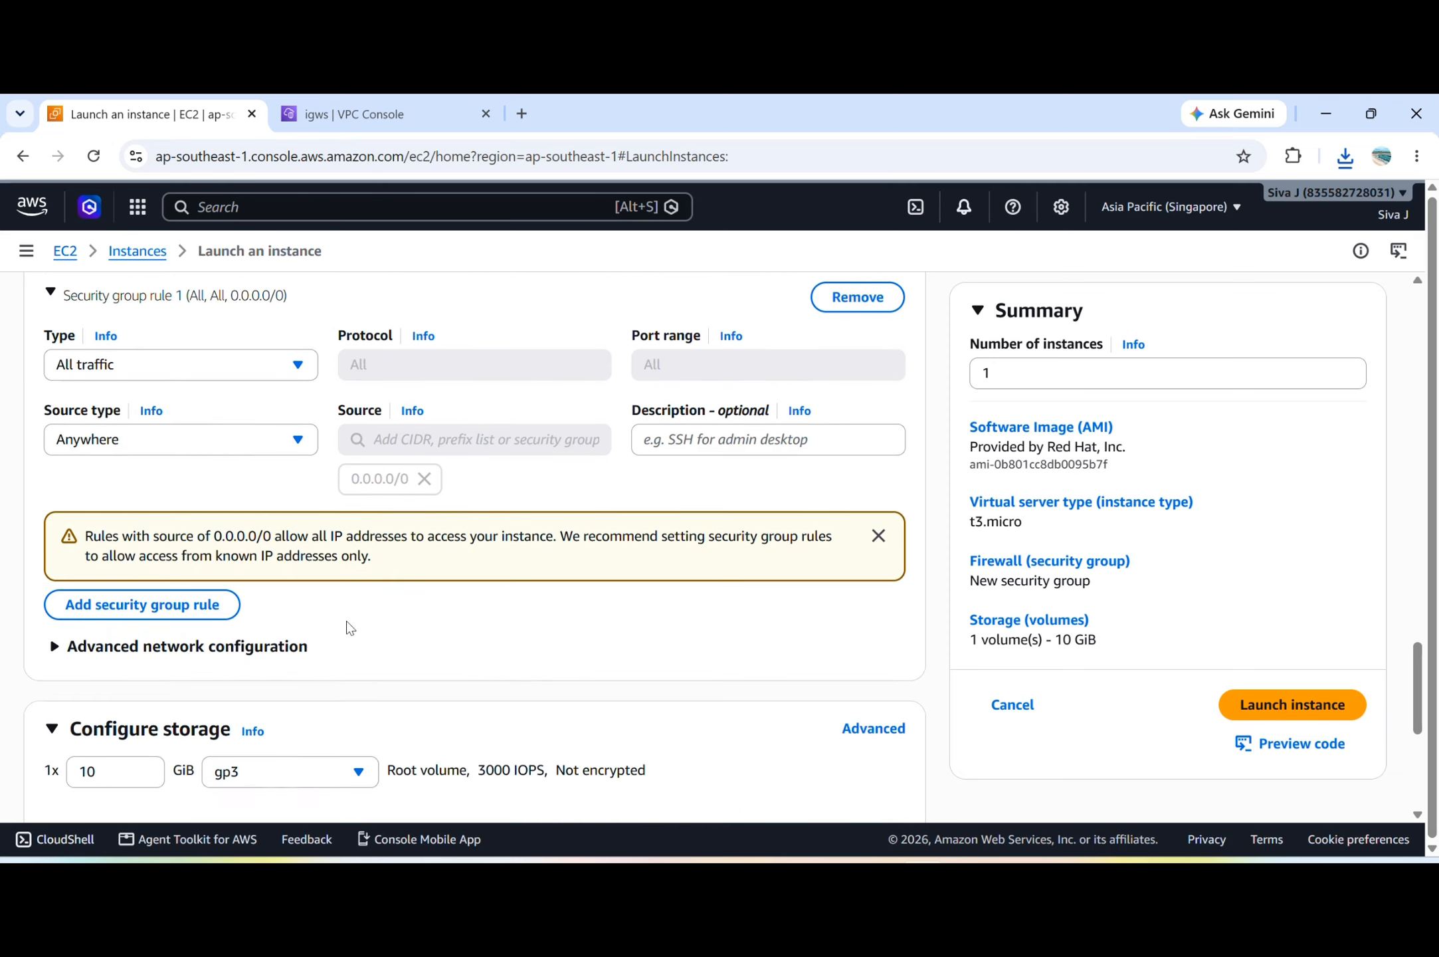
{"action": "scroll", "coordinate": [346, 626], "scroll_direction": "down", "scroll_amount": 5}
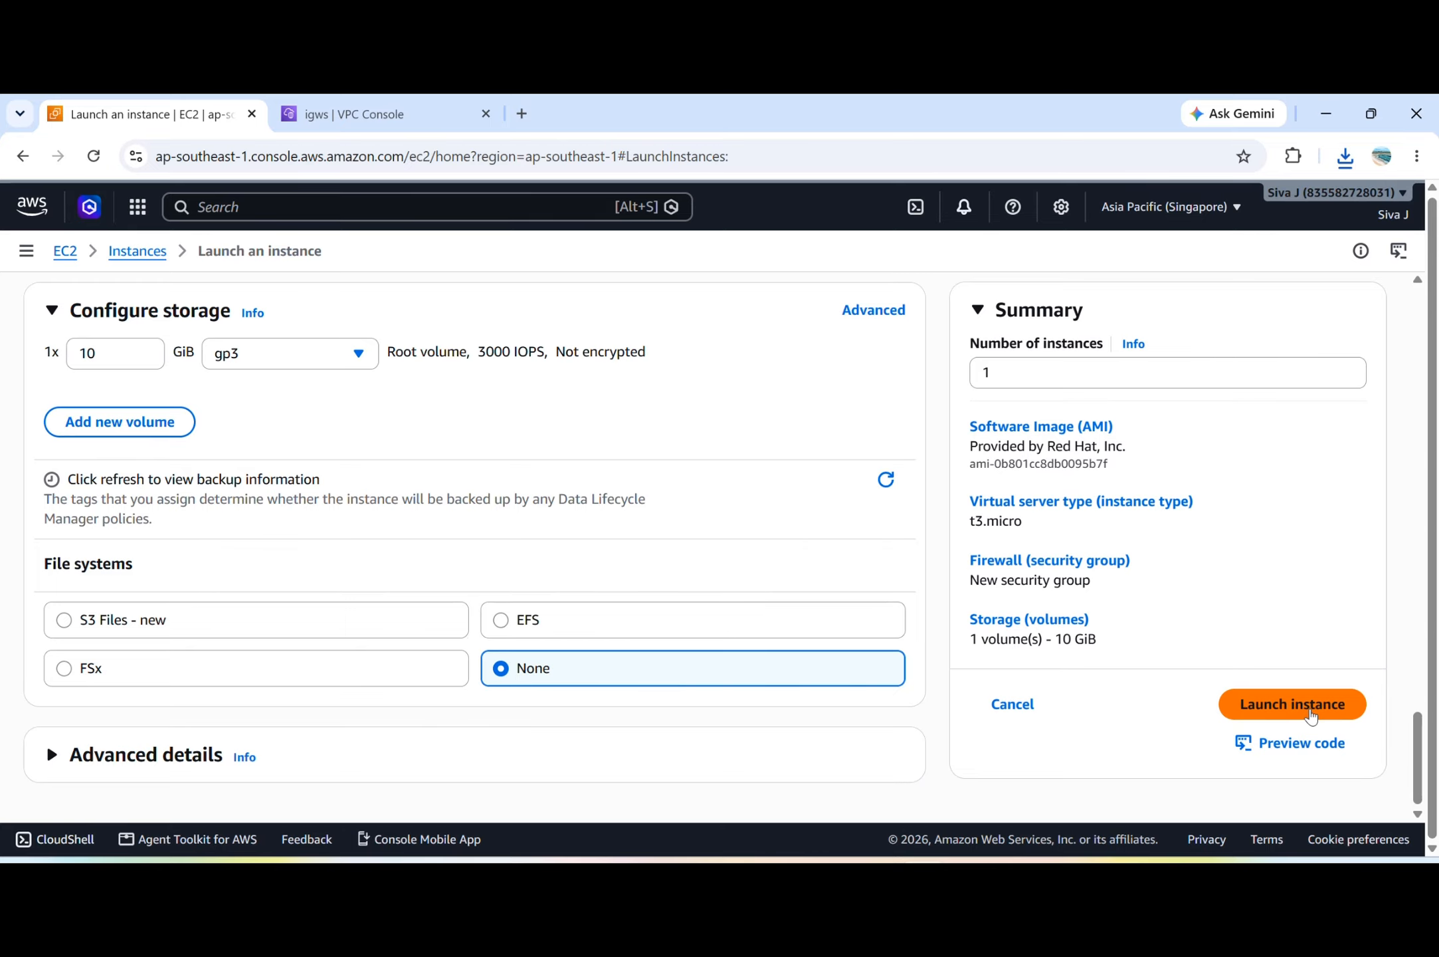
{"action": "left_click", "coordinate": [1302, 706]}
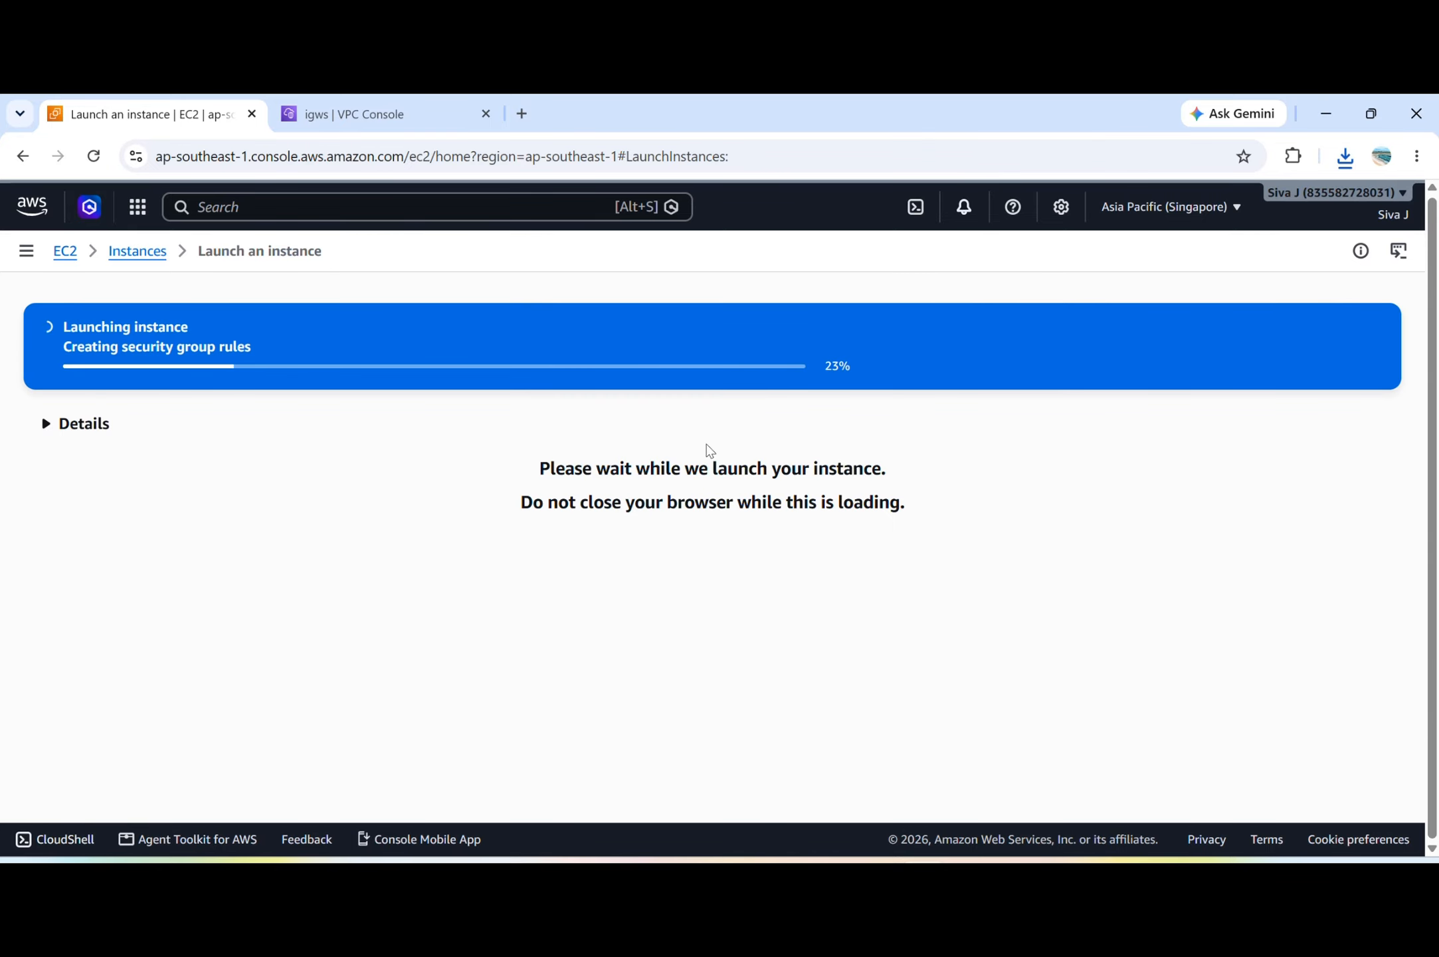
Switch to the Sydney browser tab, open the EC2 service and start launching a new instance.
{"action": "left_click", "coordinate": [397, 116]}
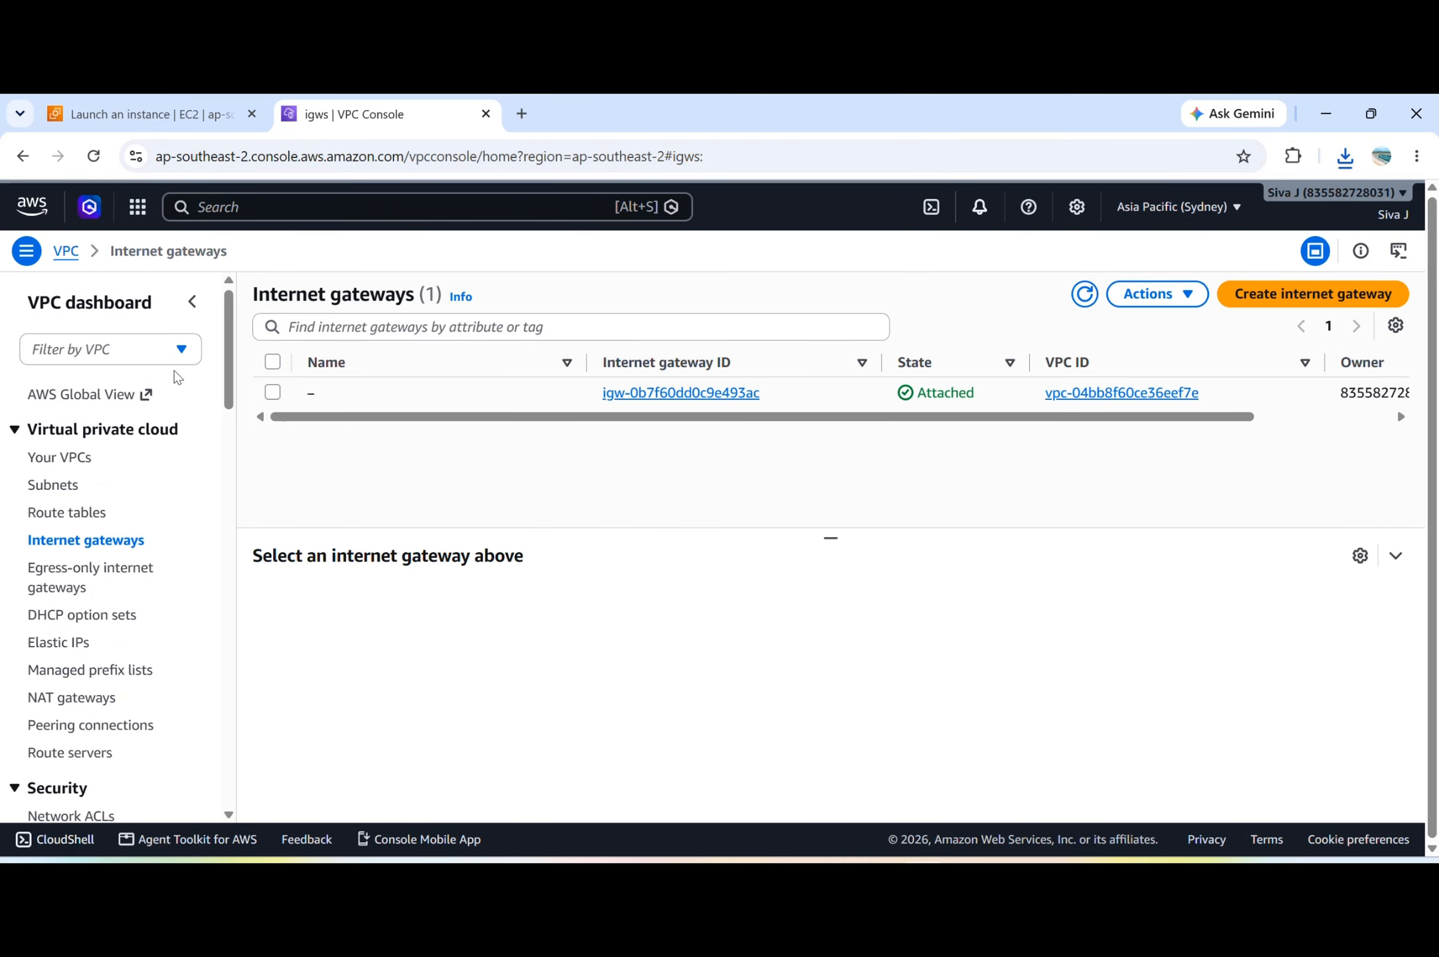
{"action": "left_click", "coordinate": [259, 209]}
{"action": "type", "text": "ec2"}
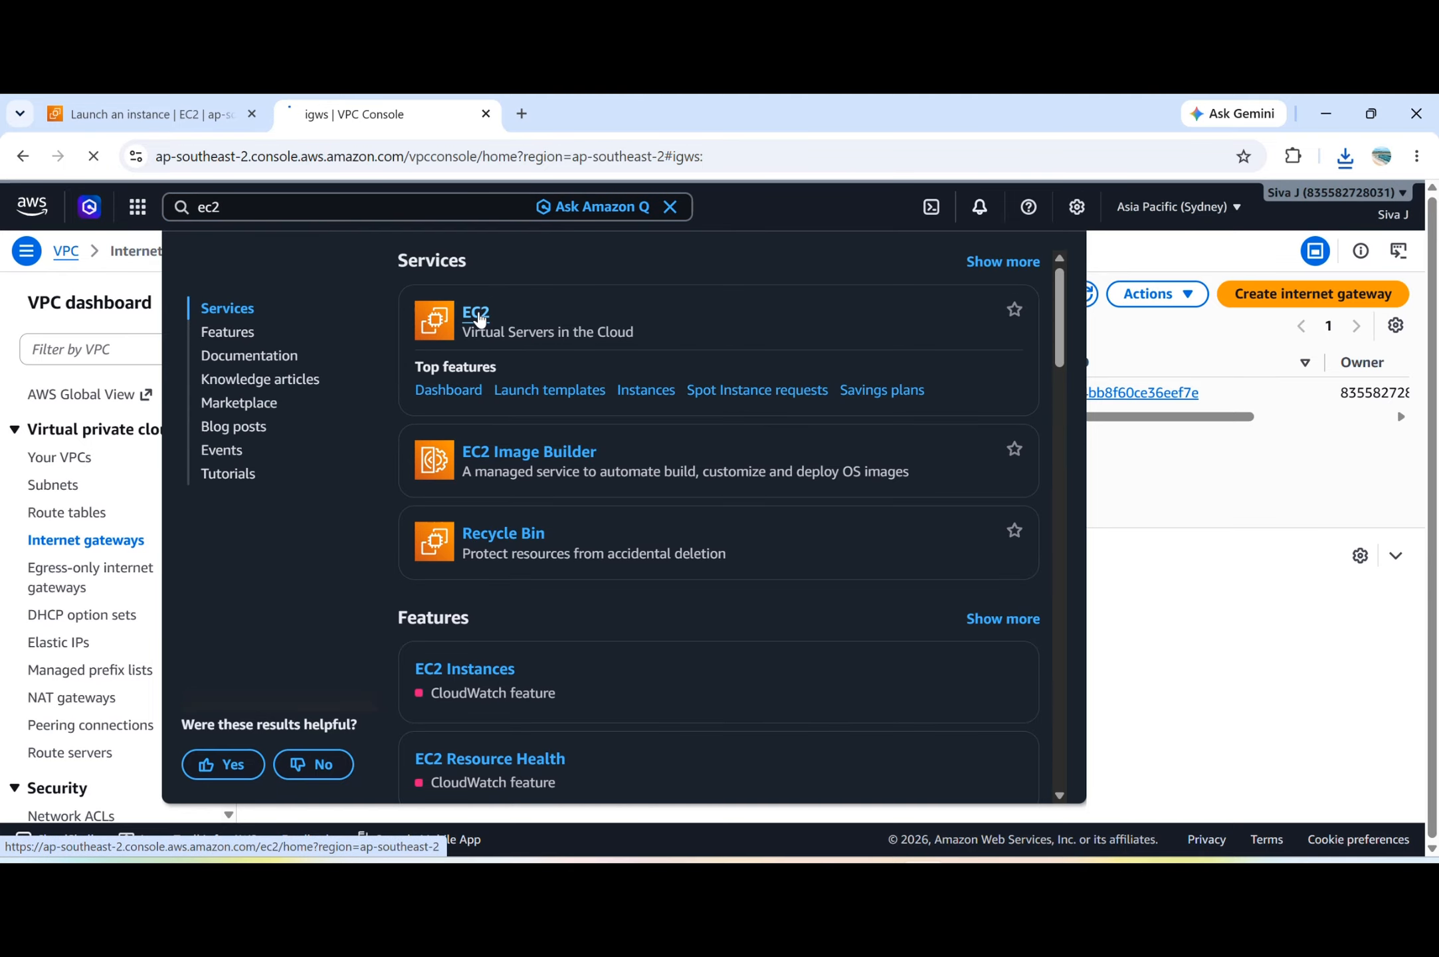
{"action": "left_click", "coordinate": [476, 316]}
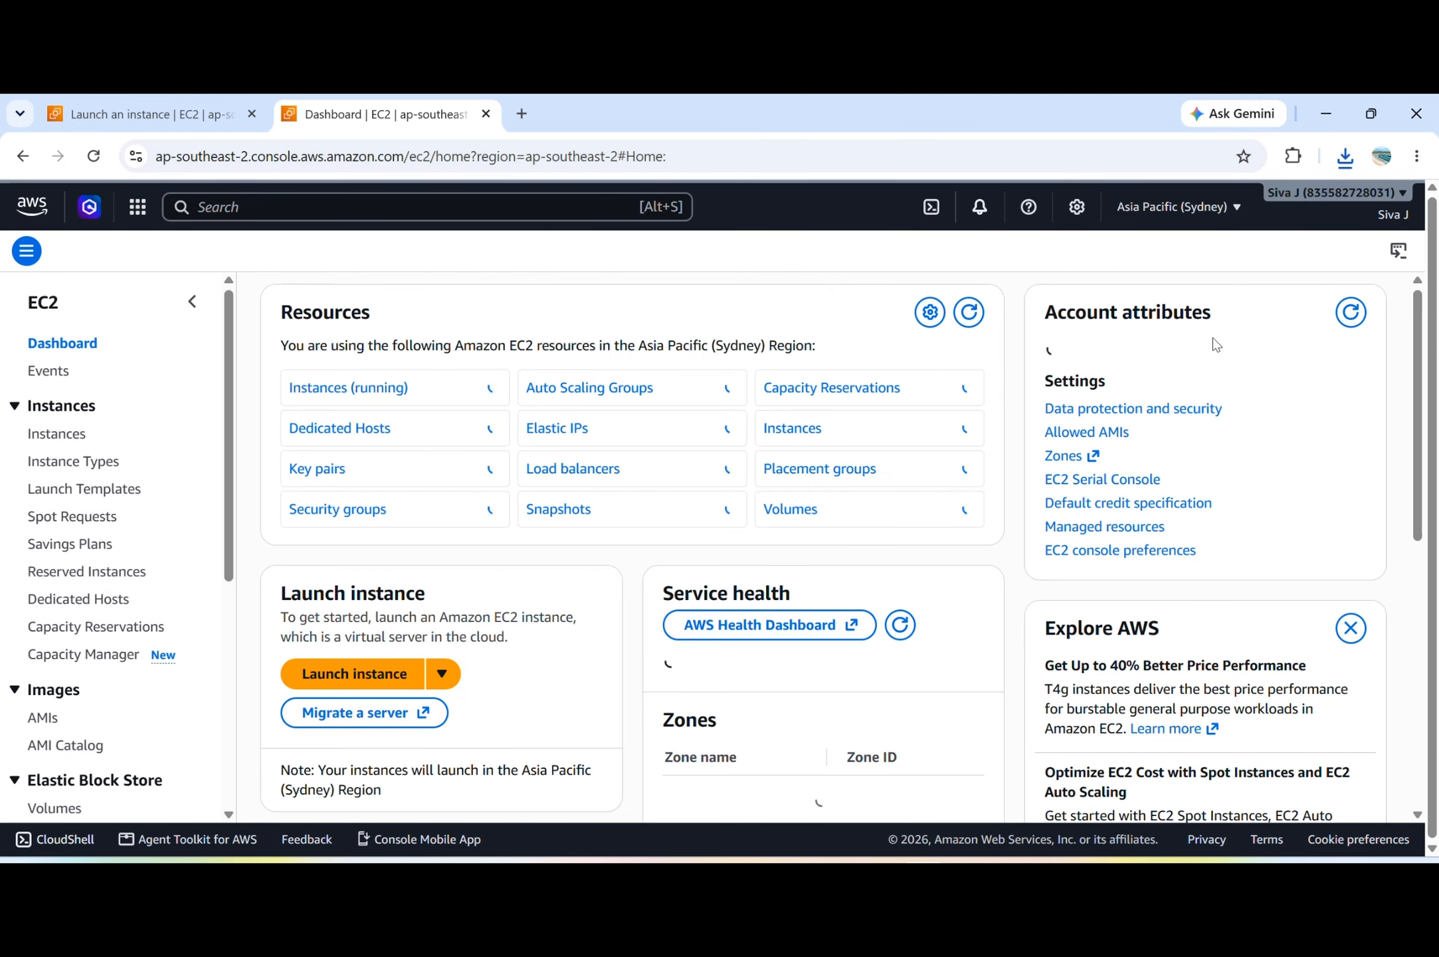
{"action": "left_click", "coordinate": [344, 674]}
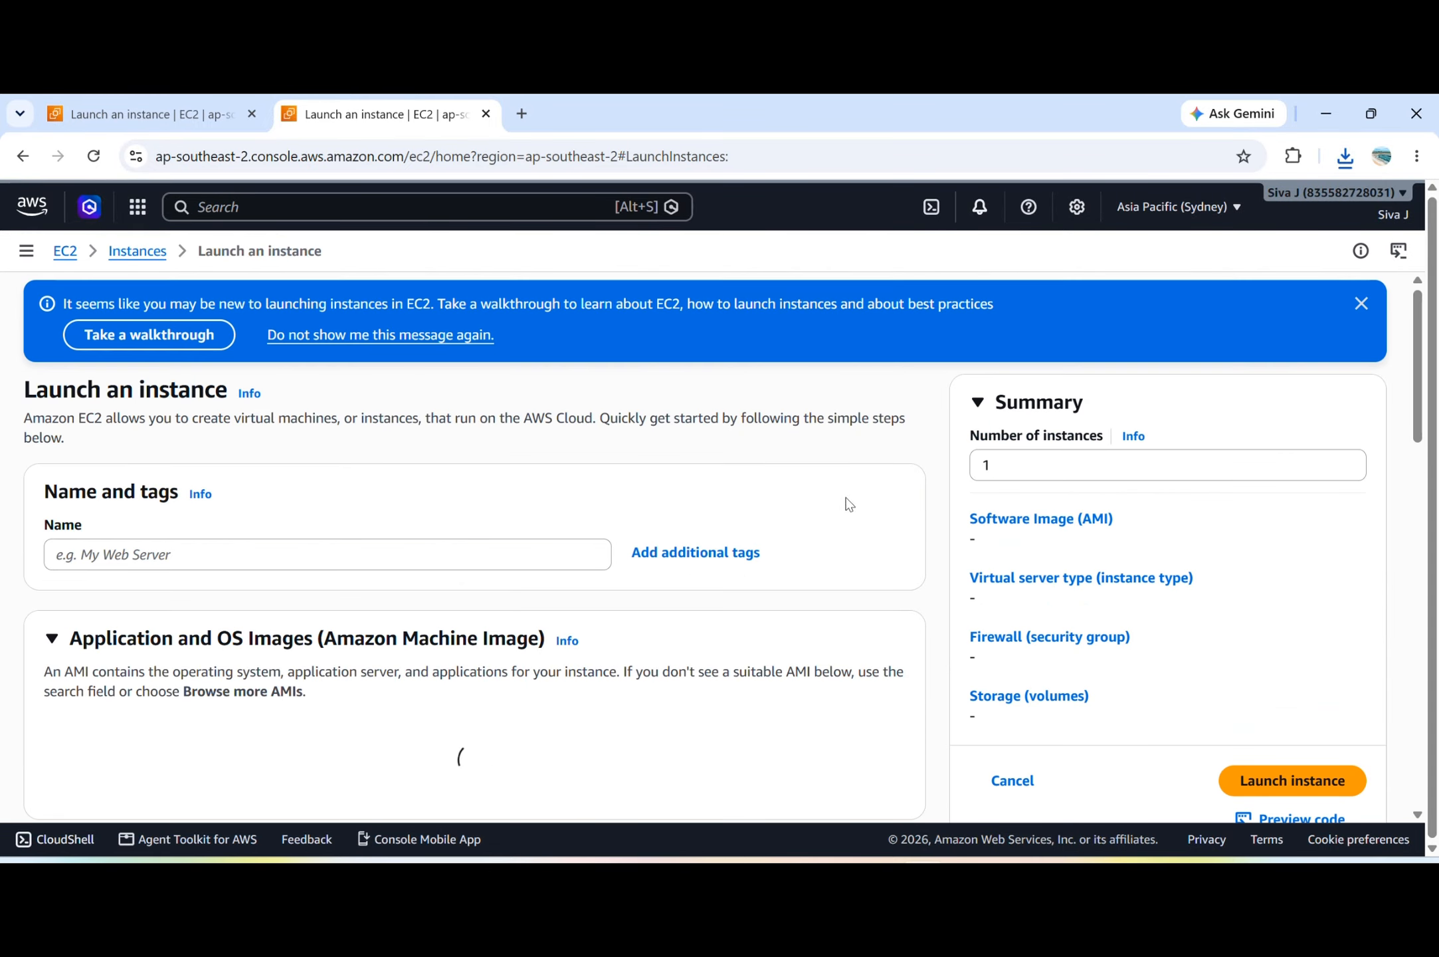
Enter VPC-B as the instance name and choose the Red Hat Enterprise Linux 10 image.
{"action": "left_click", "coordinate": [252, 566]}
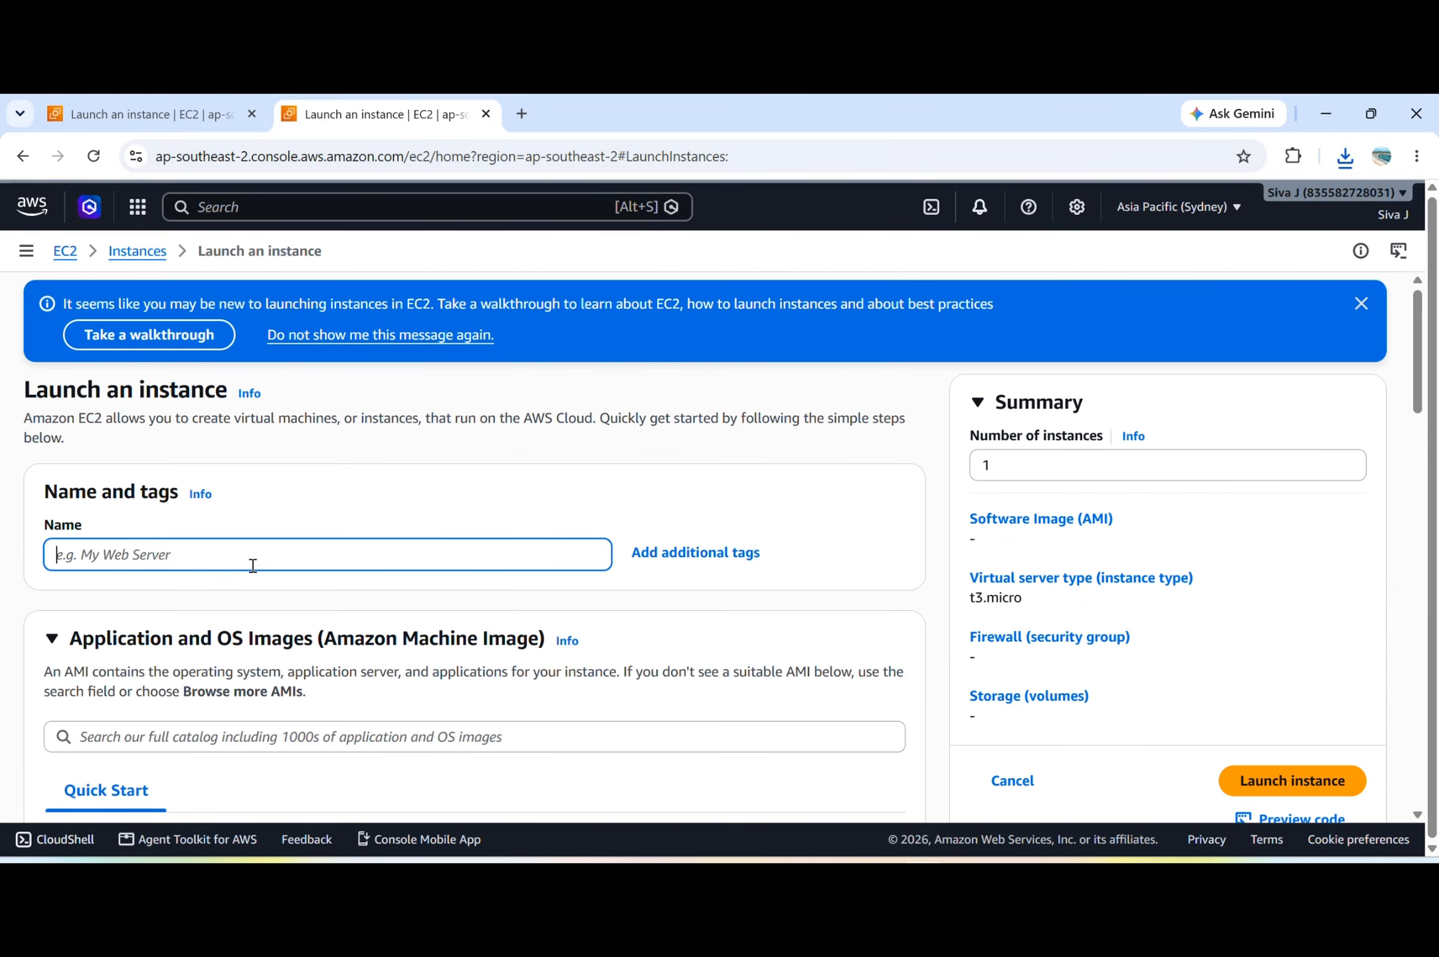
{"action": "type", "text": "vpc"}
{"action": "key", "text": "ctrl+a"}
{"action": "type", "text": "V"}
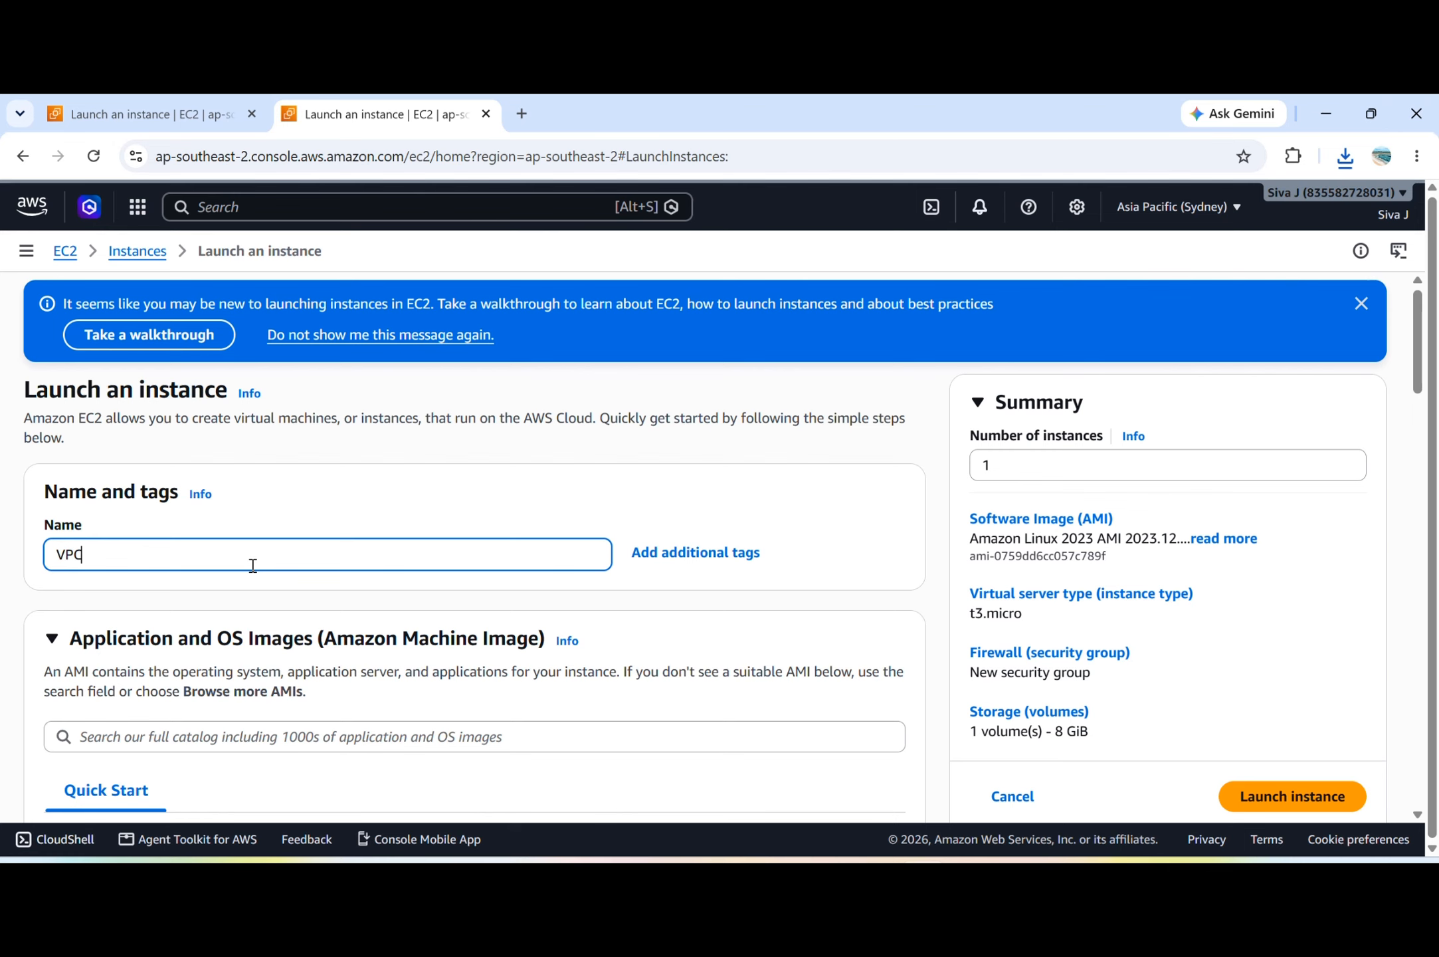
{"action": "type", "text": "PC-B"}
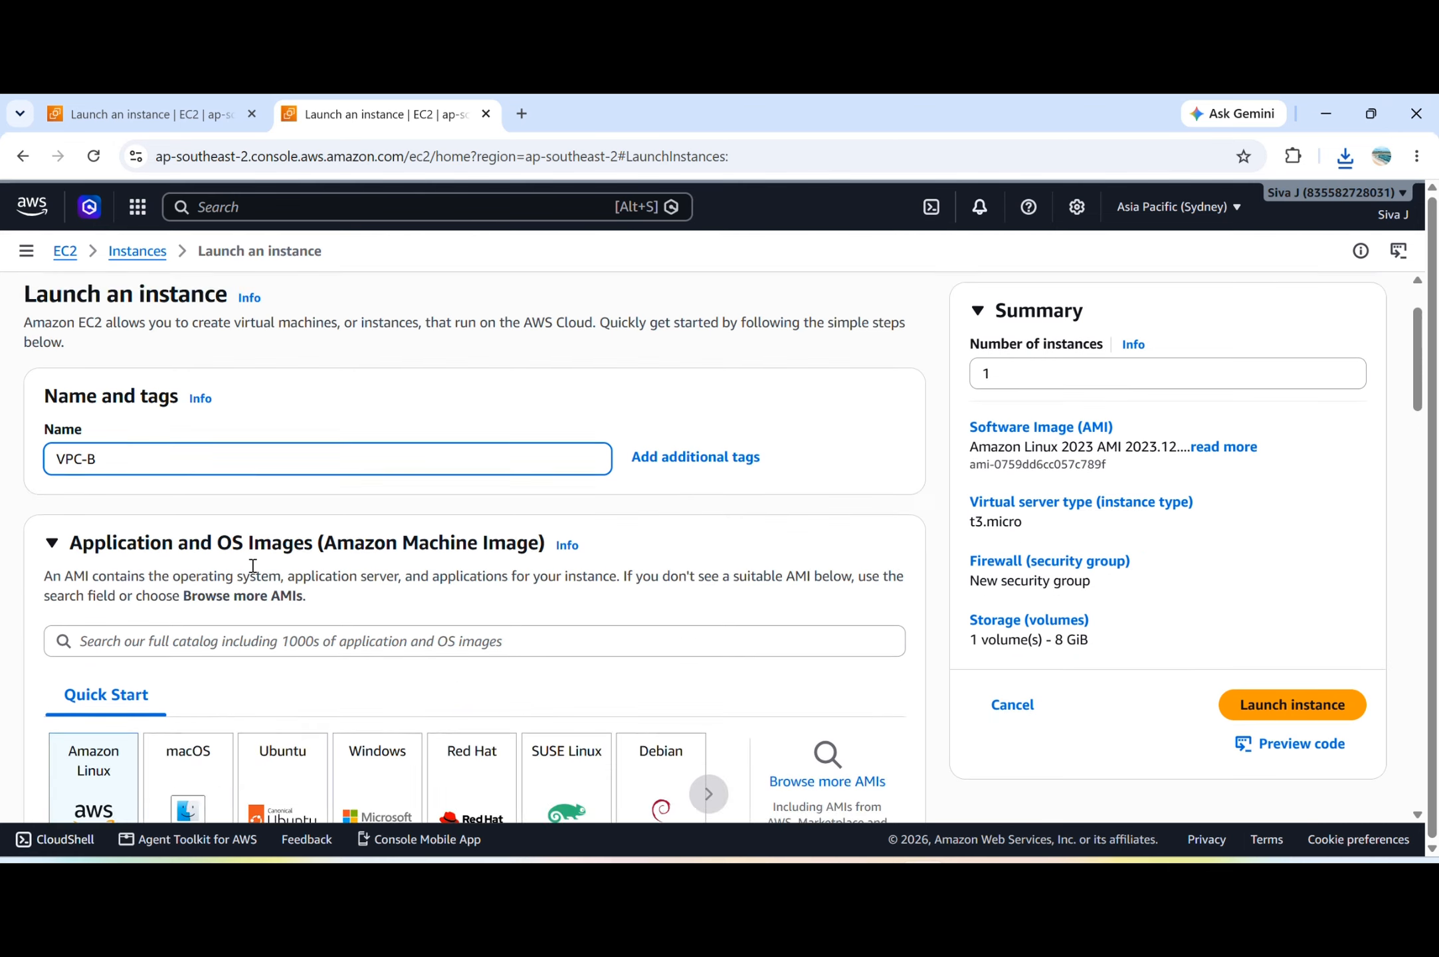
{"action": "scroll", "coordinate": [266, 575], "scroll_direction": "down", "scroll_amount": 3}
{"action": "left_click", "coordinate": [474, 653]}
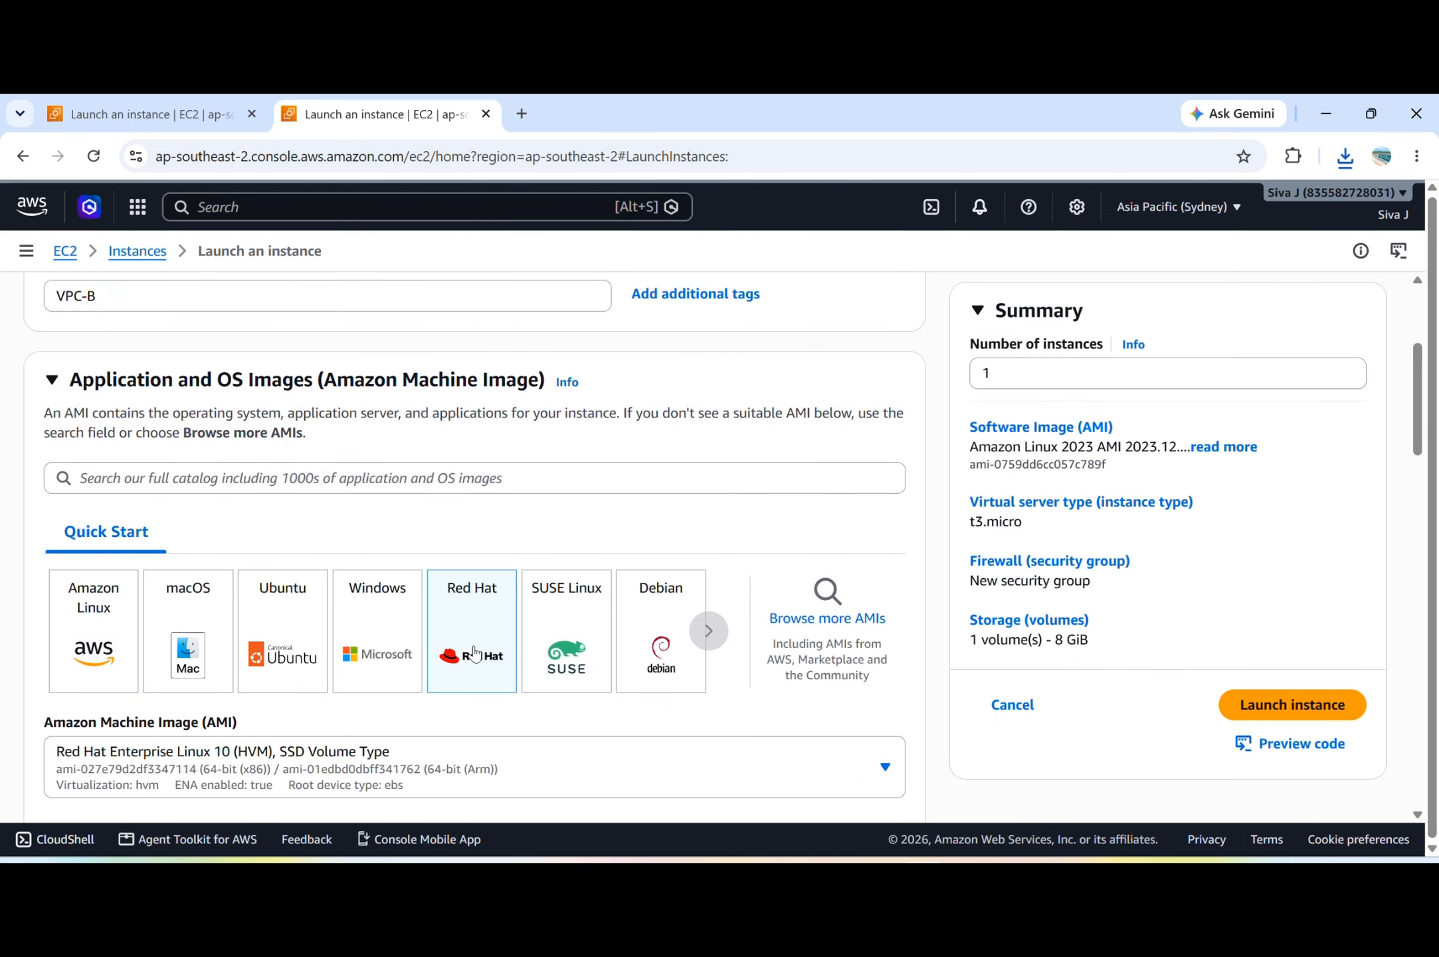
Create a new RSA key pair named peering-1 in .pem format for the VPC-B instance.
{"action": "scroll", "coordinate": [474, 653], "scroll_direction": "down", "scroll_amount": 3}
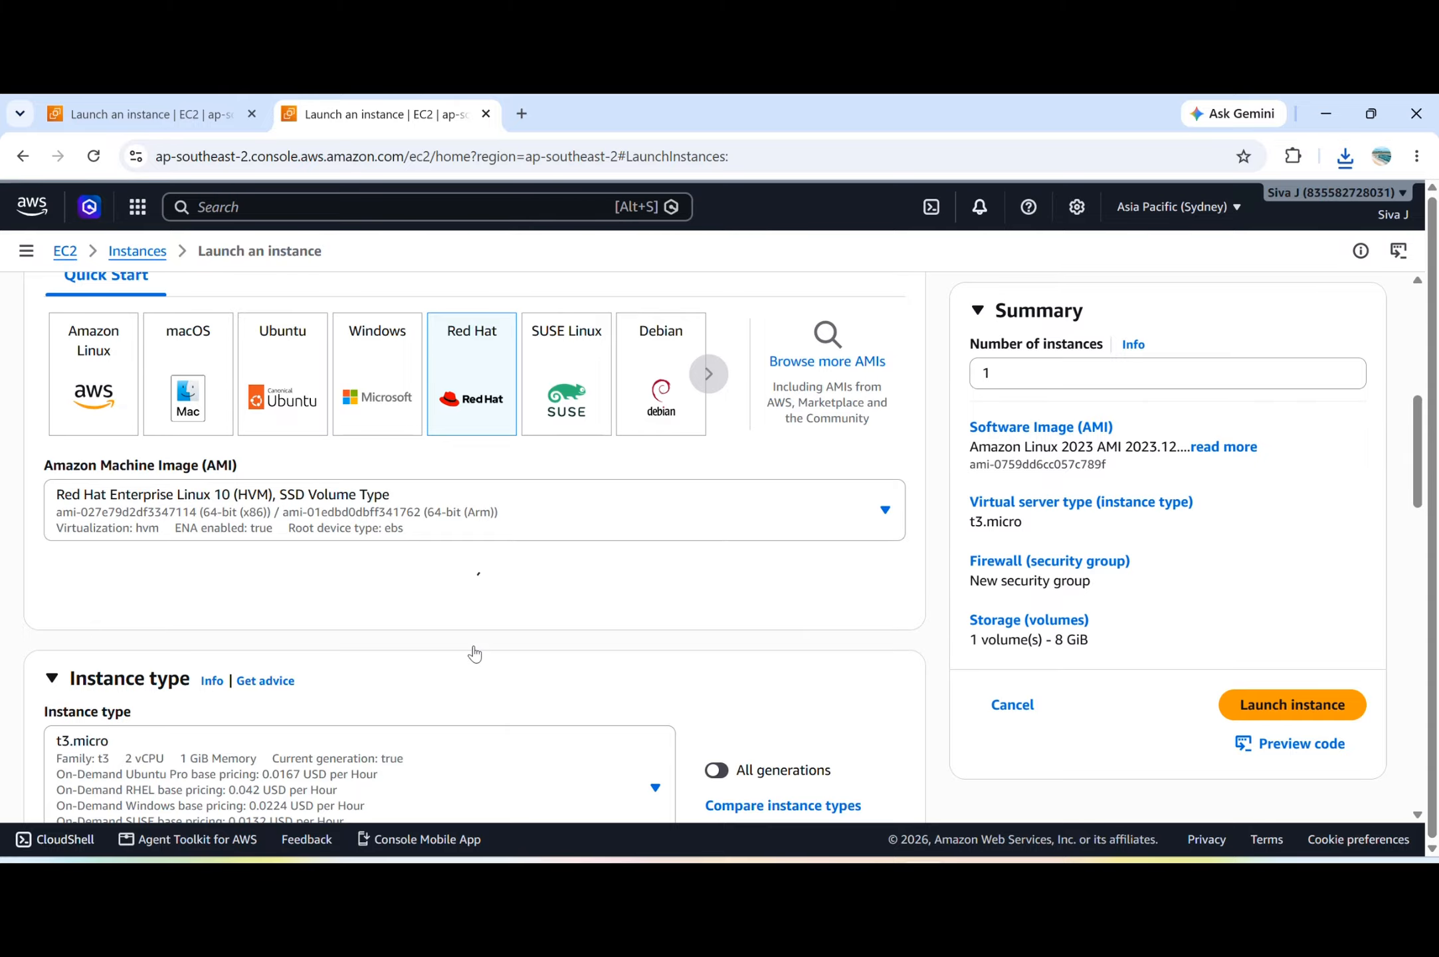
{"action": "scroll", "coordinate": [474, 653], "scroll_direction": "down", "scroll_amount": 5}
{"action": "scroll", "coordinate": [472, 651], "scroll_direction": "down", "scroll_amount": 2}
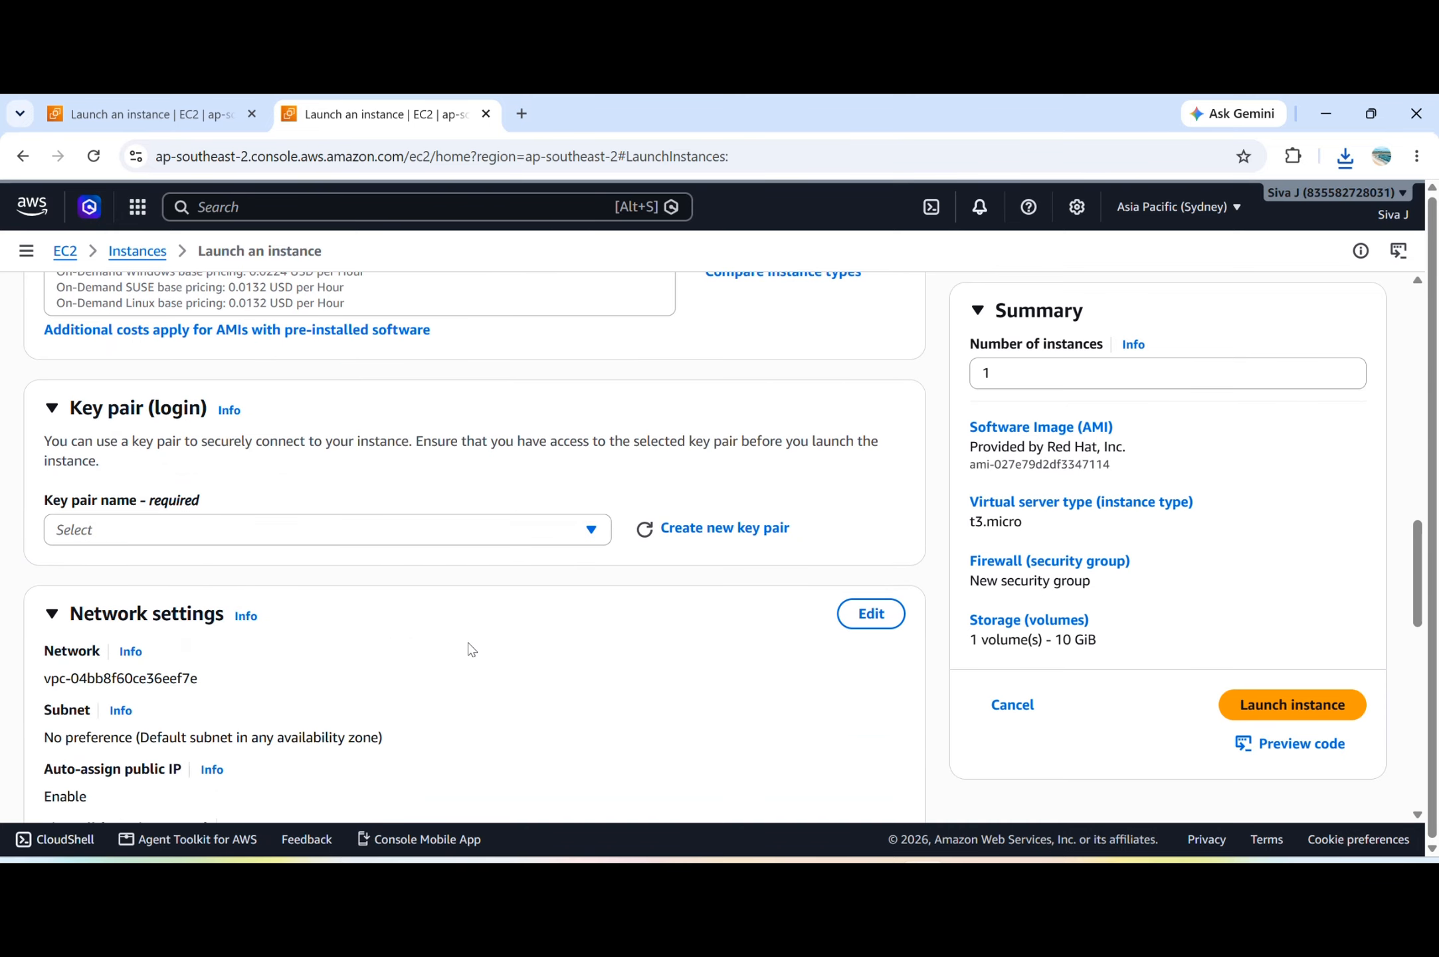
{"action": "left_click", "coordinate": [557, 540]}
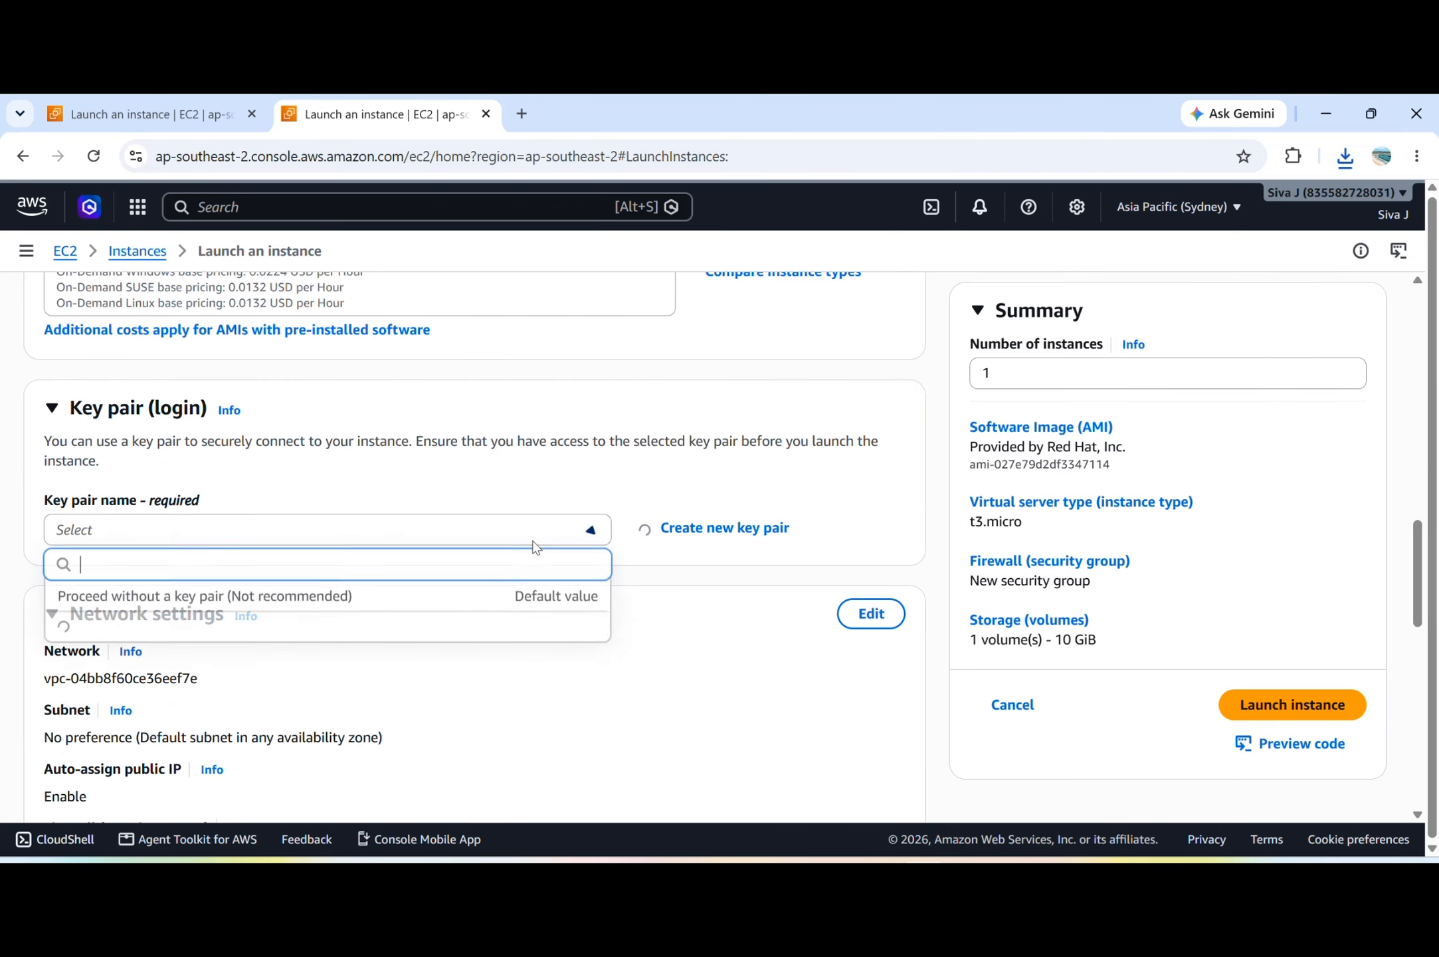
{"action": "left_click", "coordinate": [709, 526]}
{"action": "left_click", "coordinate": [580, 402]}
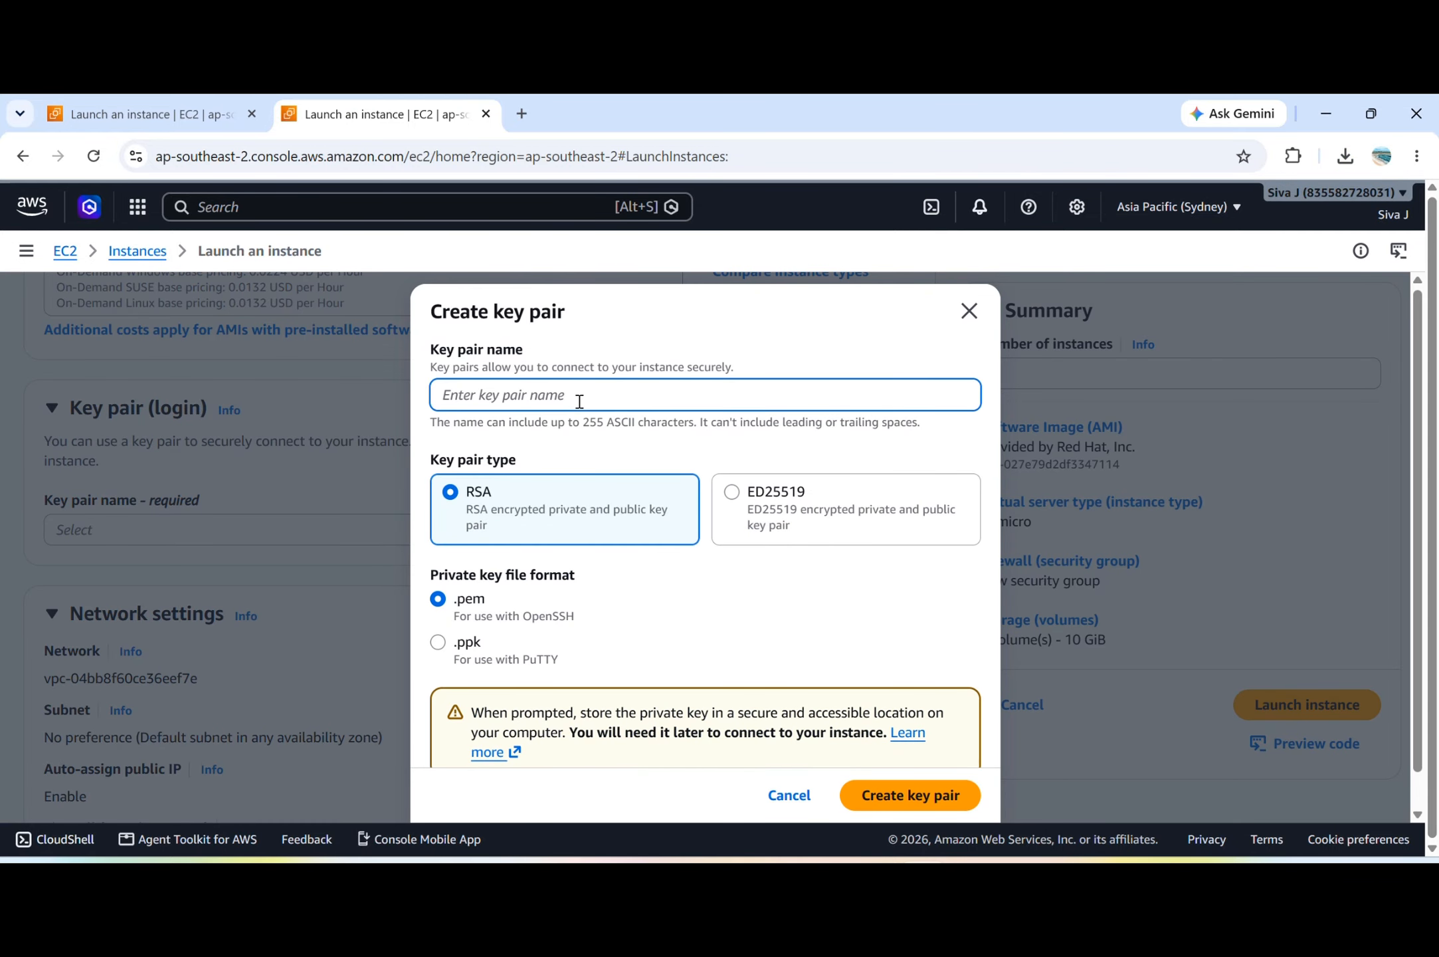
{"action": "type", "text": "per"}
{"action": "left_click", "coordinate": [913, 795]}
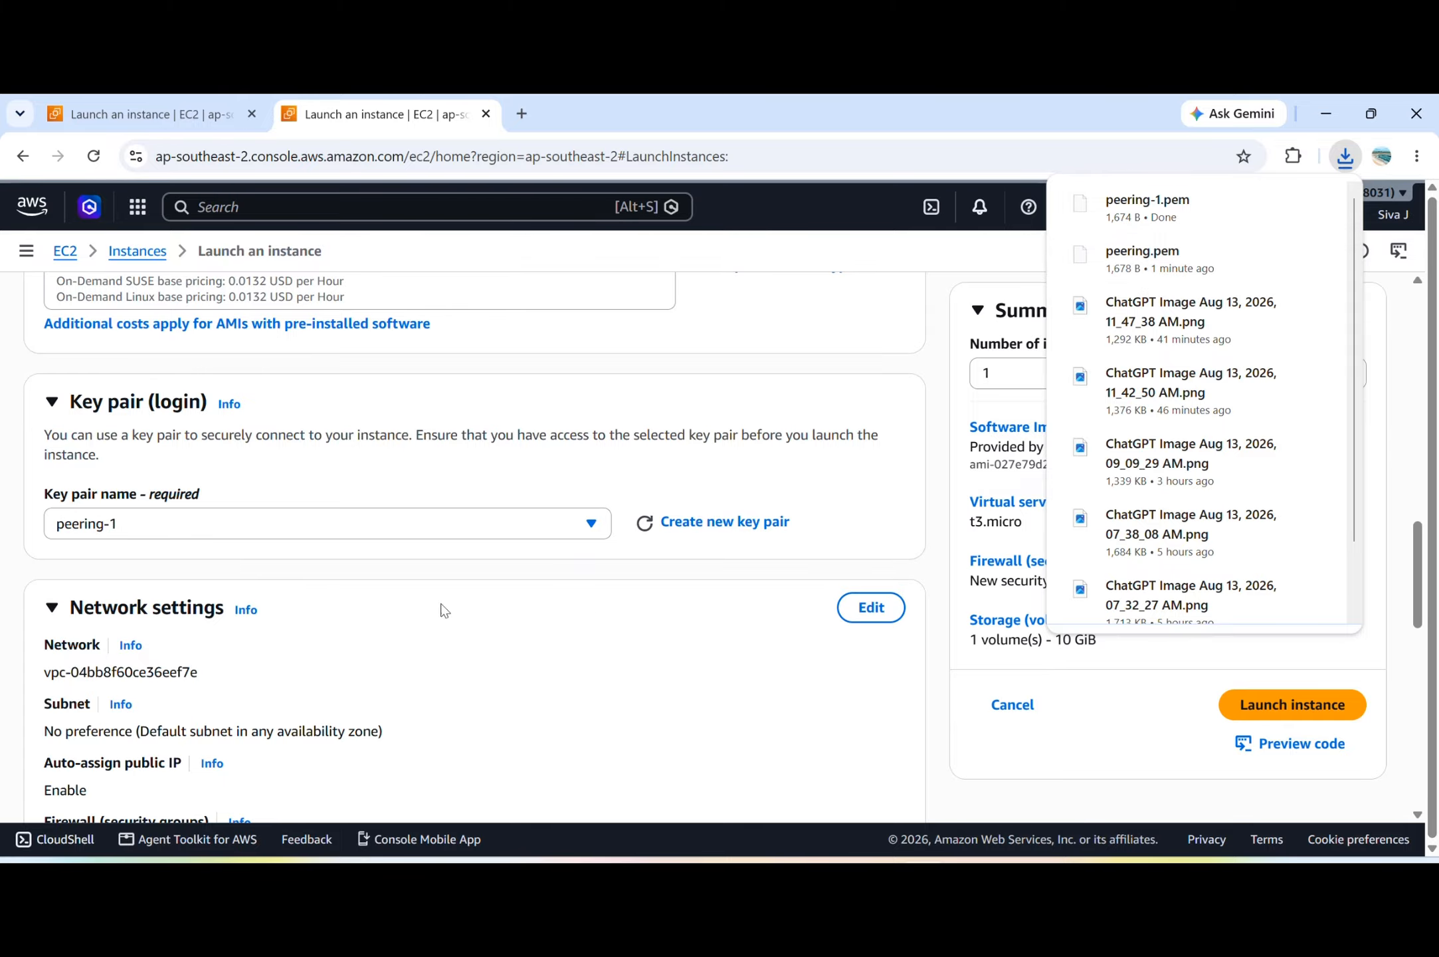
Edit the network settings to place the instance in VPC-B with the VPC-Bsubnet subnet.
{"action": "scroll", "coordinate": [444, 610], "scroll_direction": "down", "scroll_amount": 2}
{"action": "left_click", "coordinate": [871, 495]}
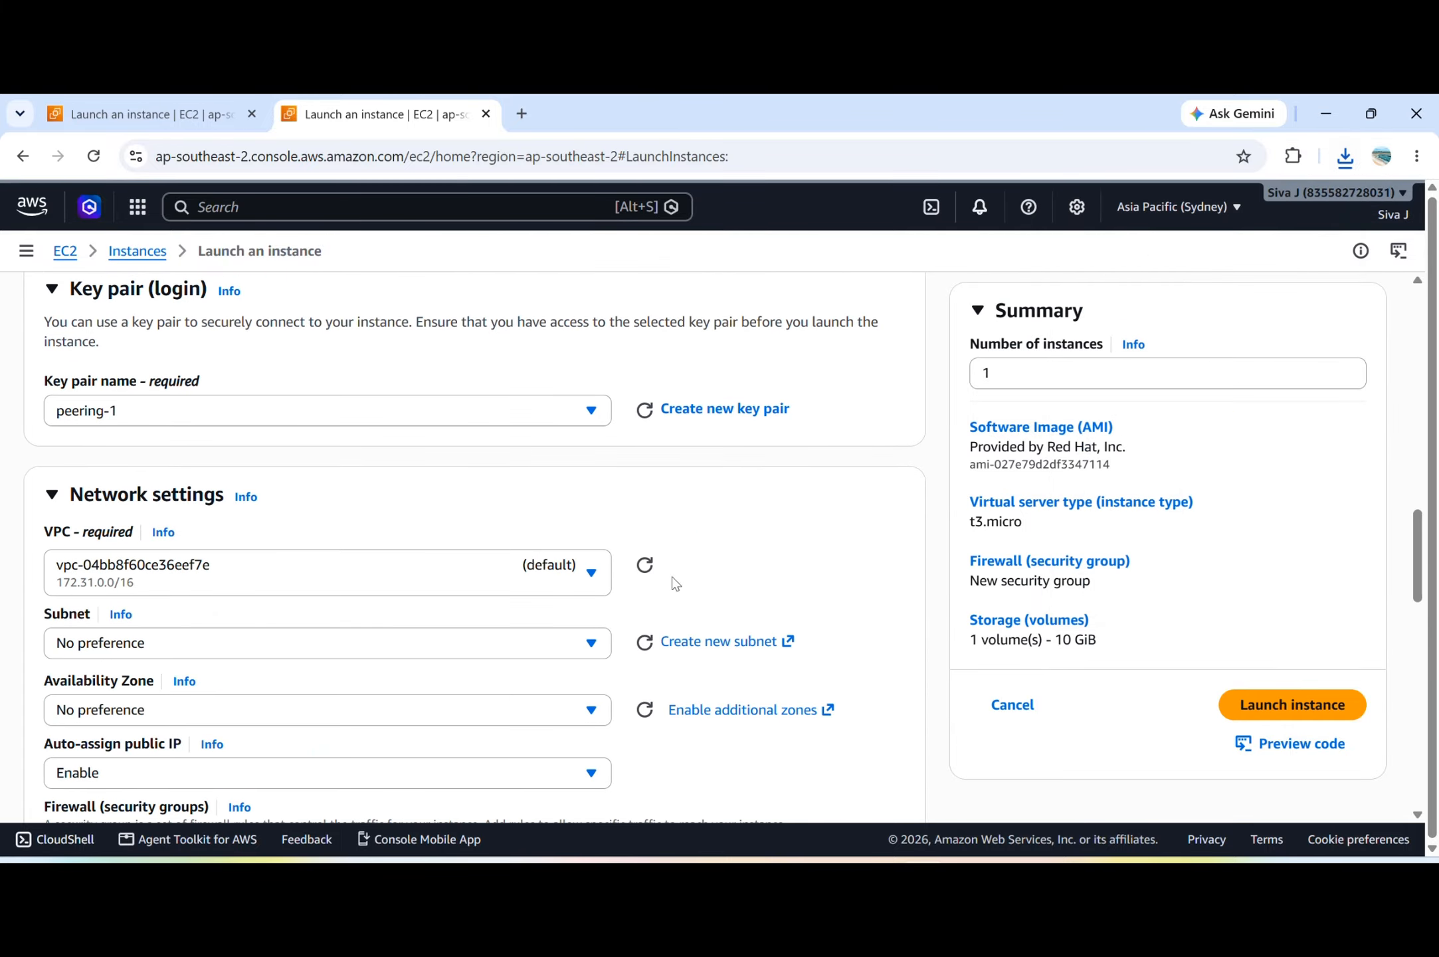
{"action": "scroll", "coordinate": [545, 562], "scroll_direction": "down", "scroll_amount": 2}
{"action": "left_click", "coordinate": [453, 456]}
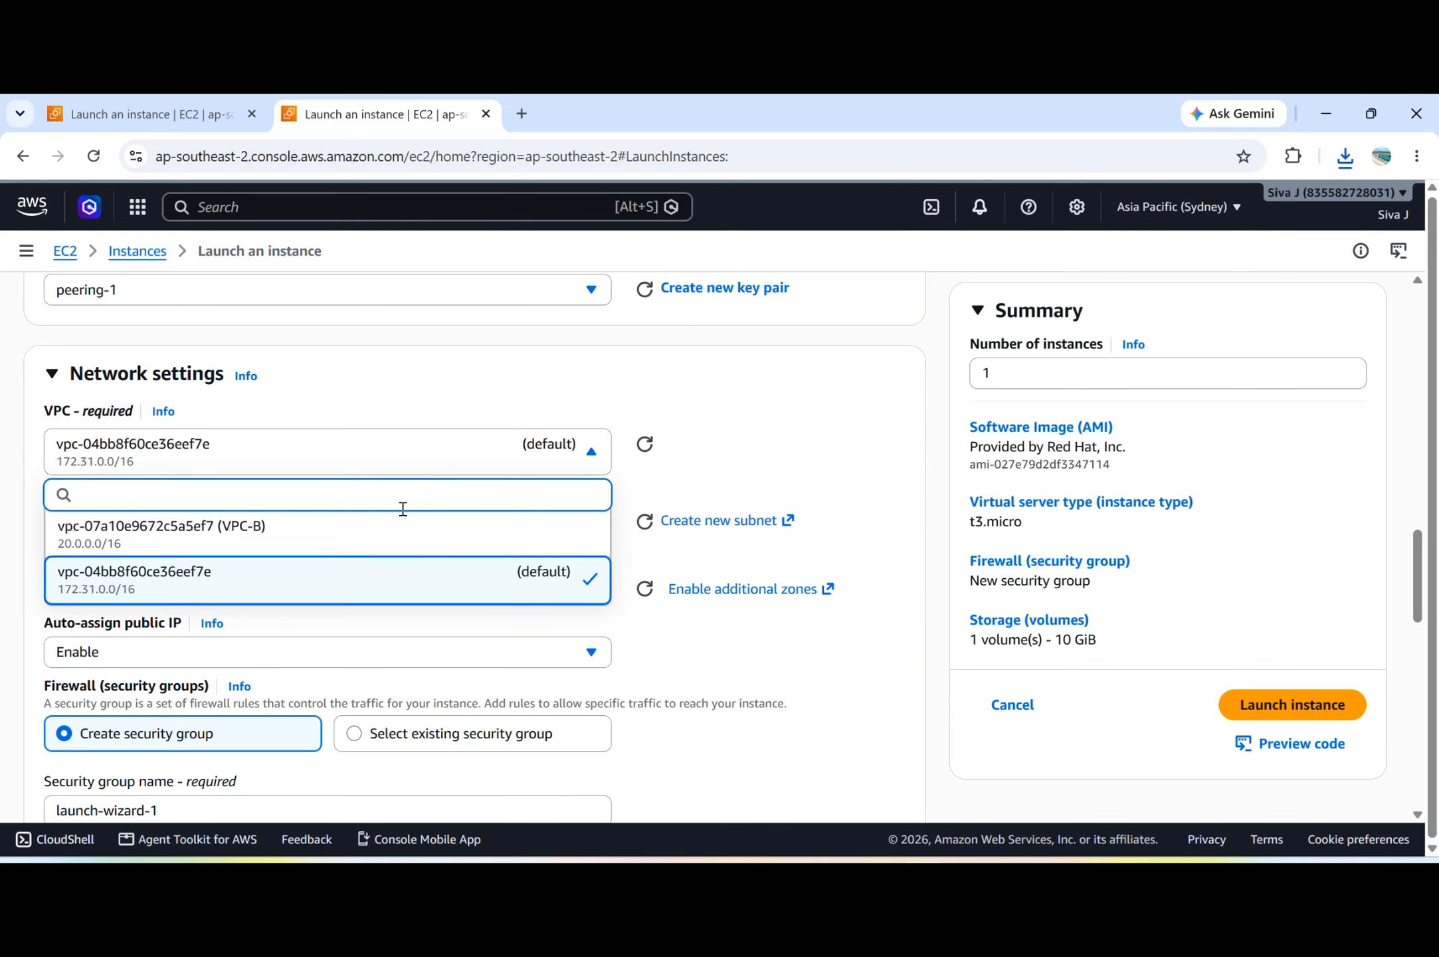
{"action": "left_click", "coordinate": [378, 527]}
{"action": "left_click", "coordinate": [379, 528]}
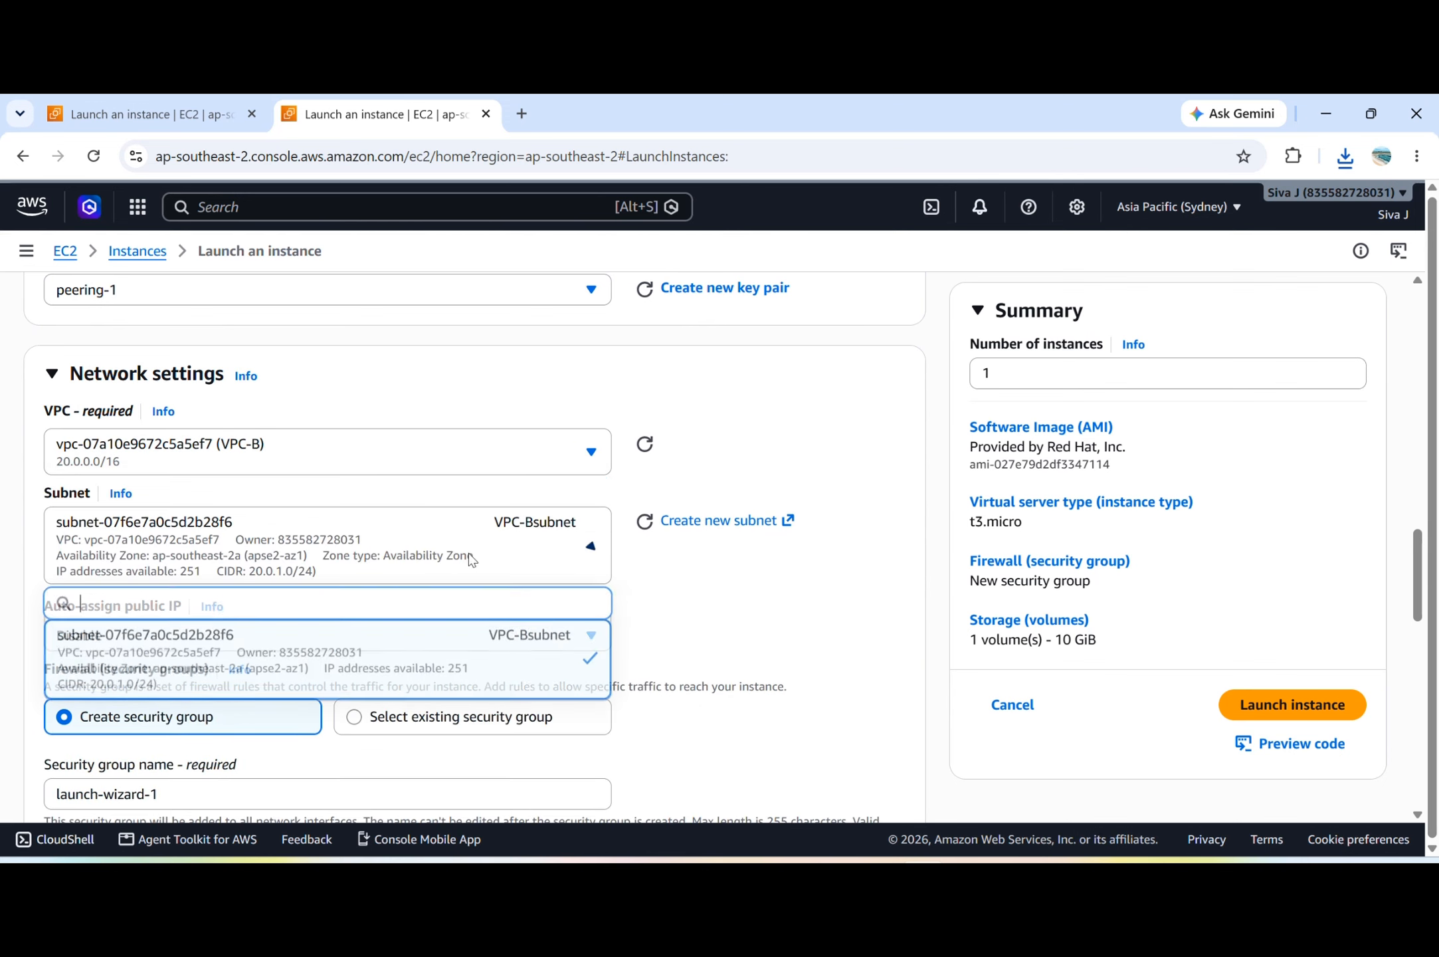
{"action": "left_click", "coordinate": [497, 666]}
{"action": "scroll", "coordinate": [497, 667], "scroll_direction": "down", "scroll_amount": 2}
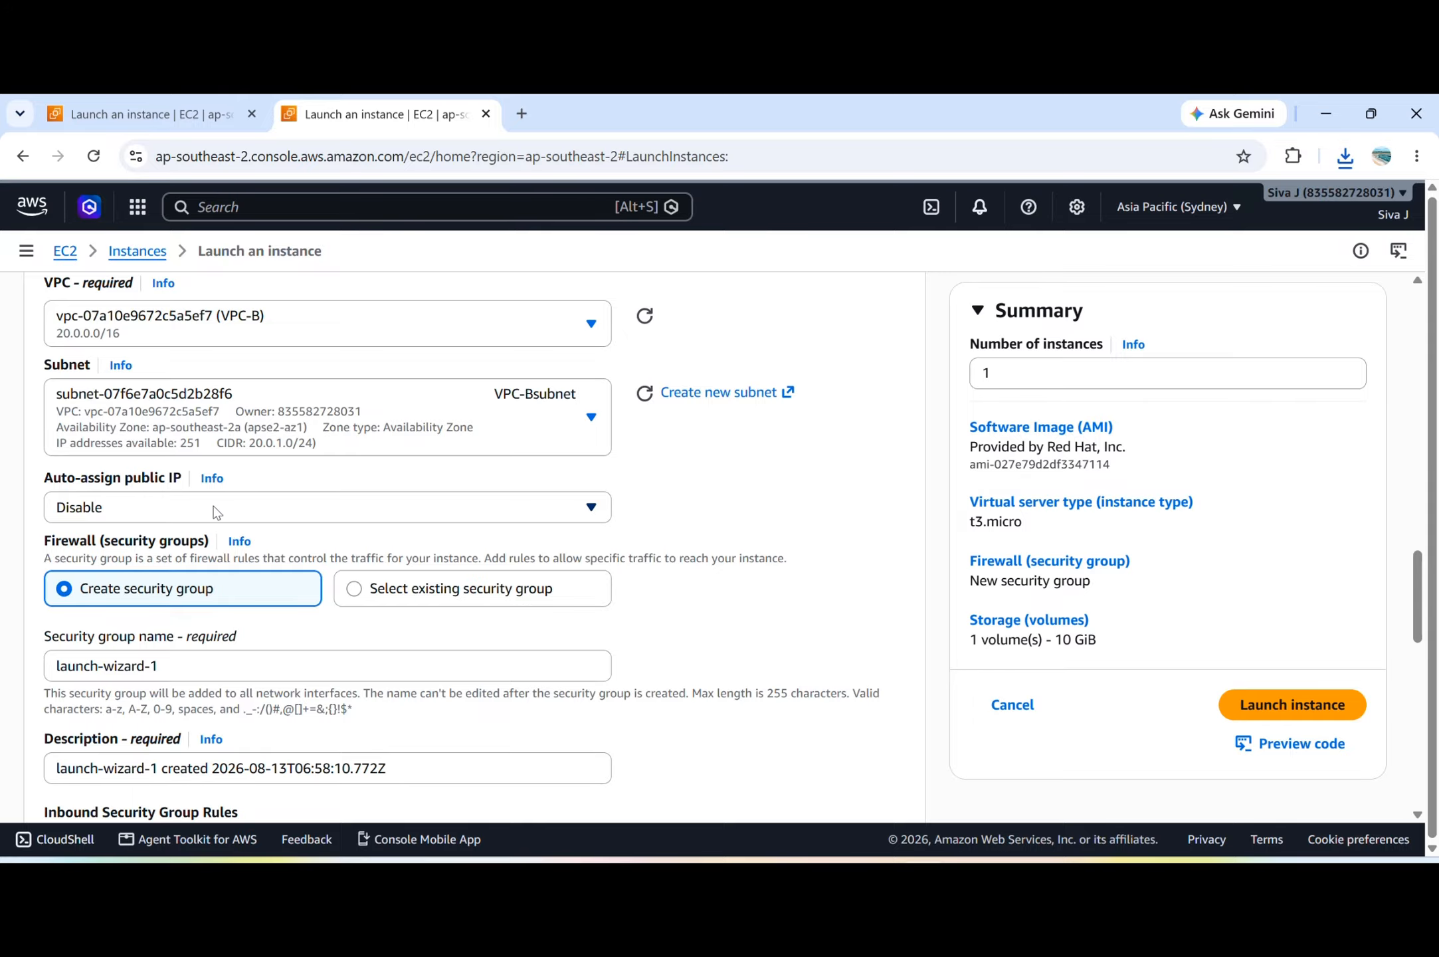
Set the inbound security group rule type to All traffic and launch the VPC-B instance.
{"action": "scroll", "coordinate": [229, 519], "scroll_direction": "down", "scroll_amount": 7}
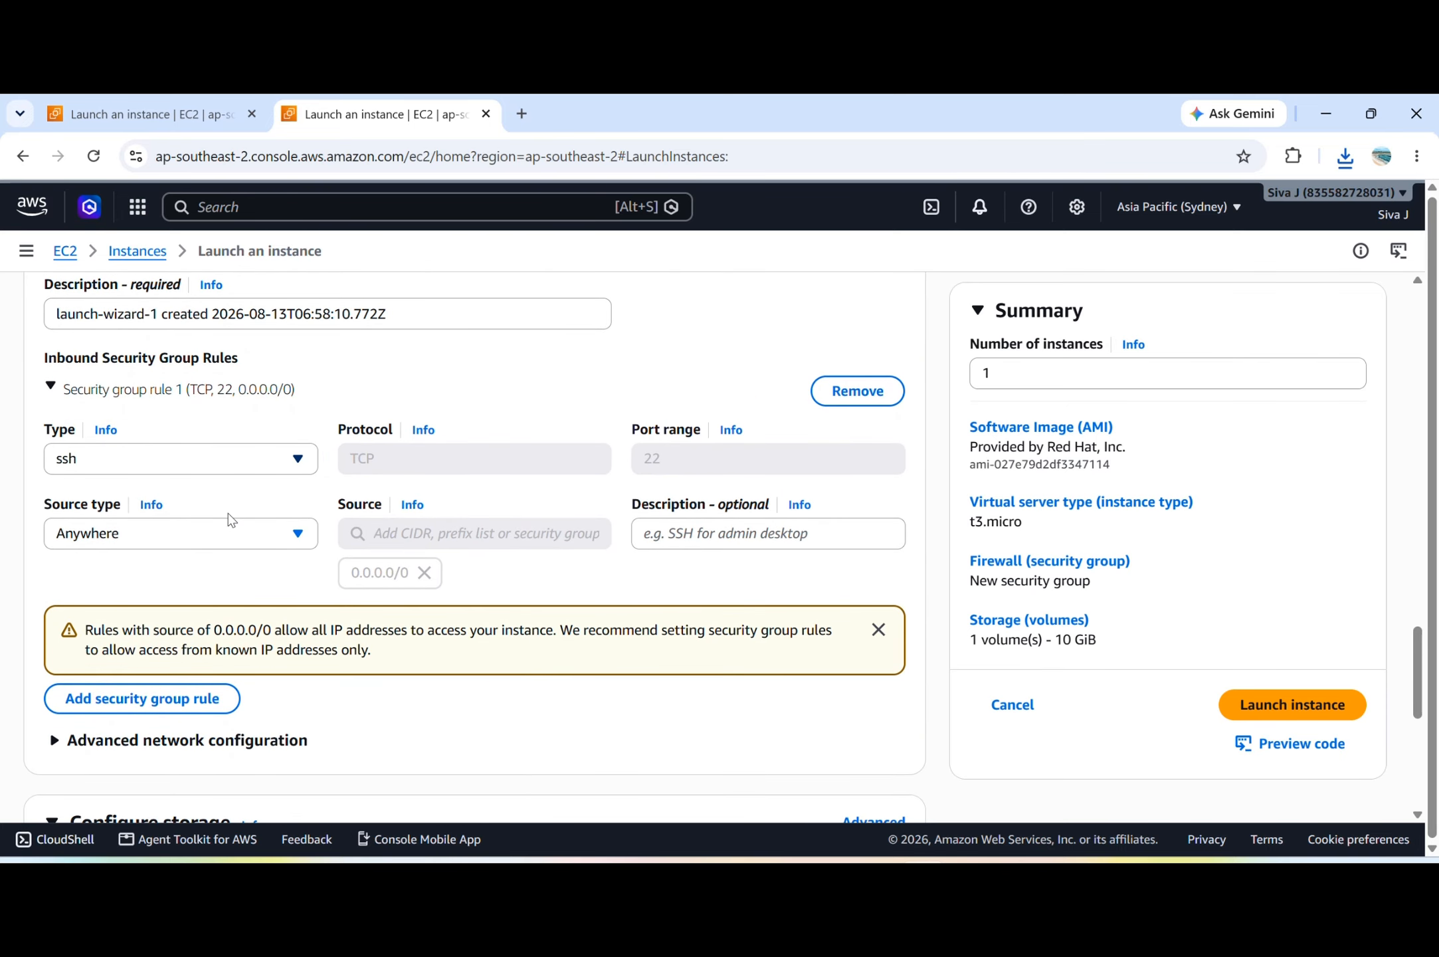
{"action": "left_click", "coordinate": [240, 452]}
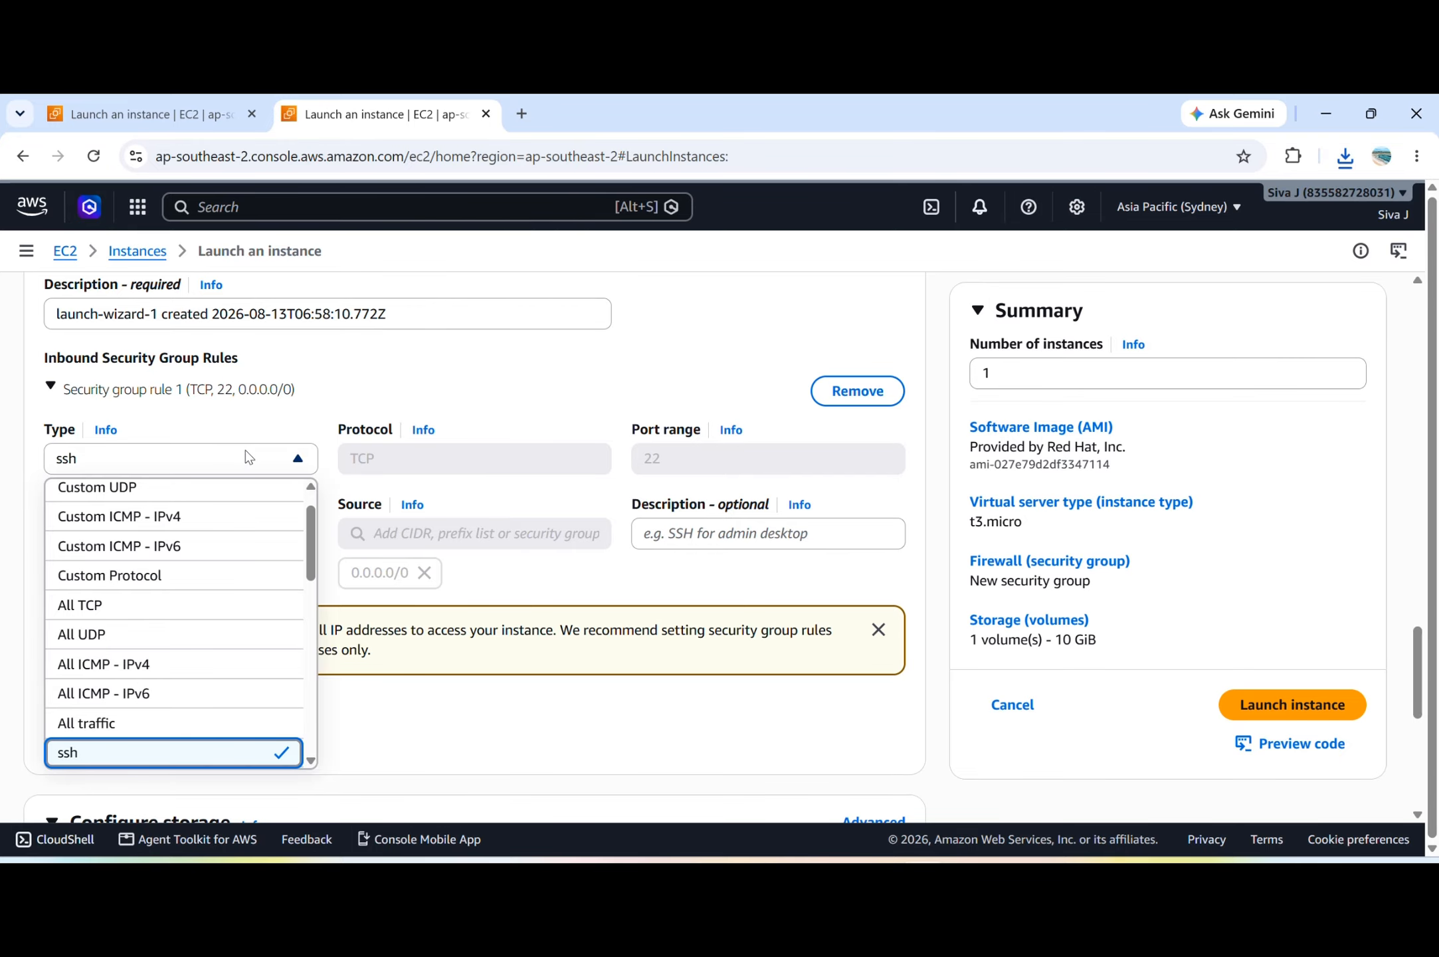
{"action": "left_click", "coordinate": [543, 567]}
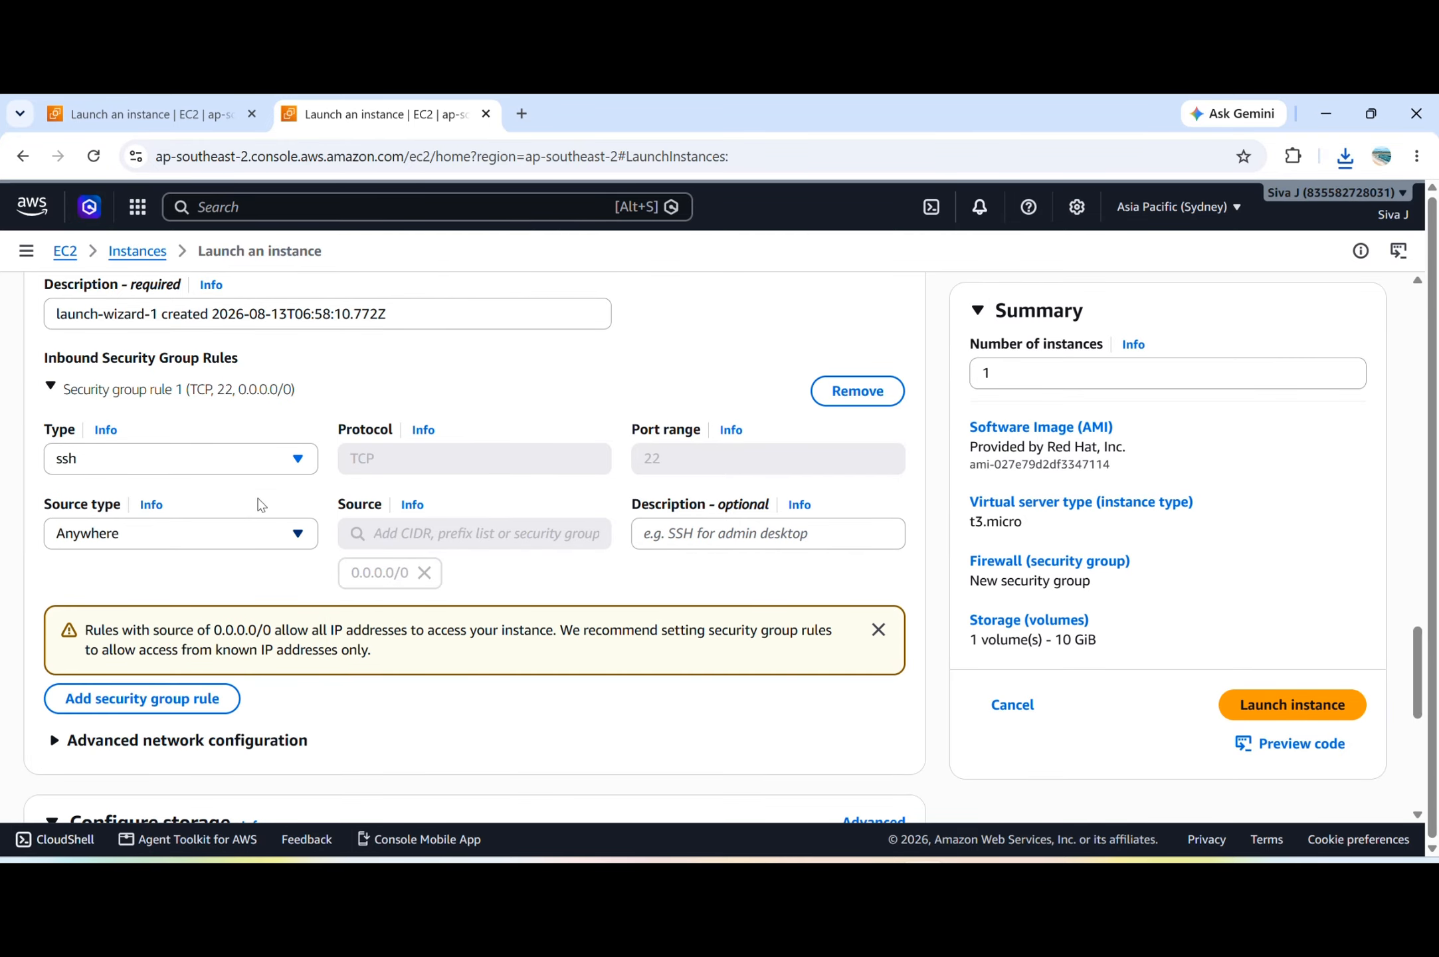
{"action": "left_click", "coordinate": [251, 458]}
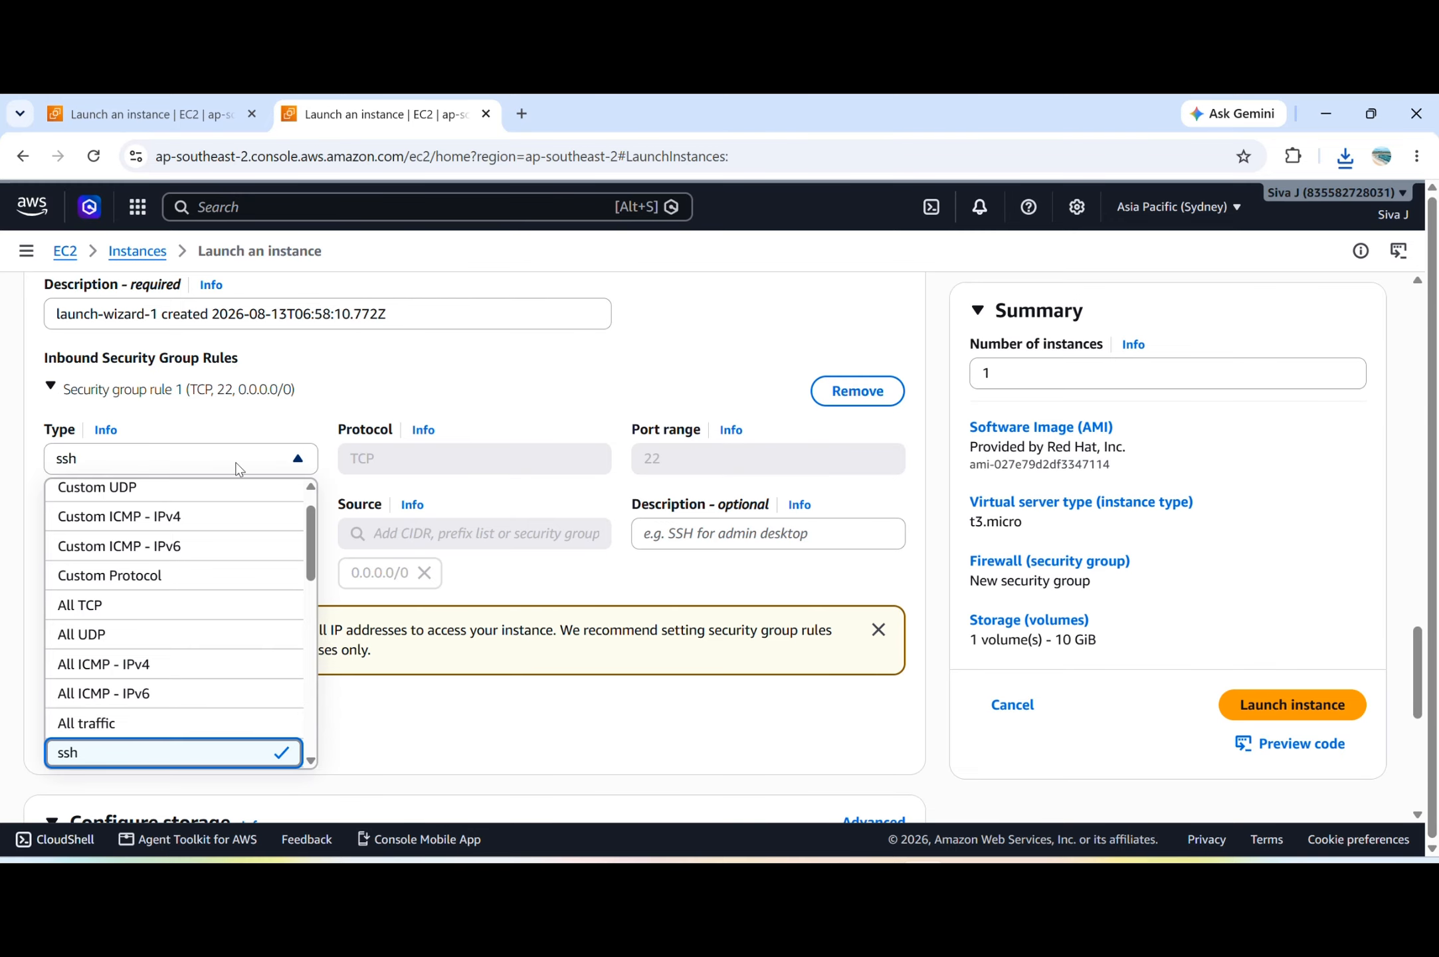
{"action": "scroll", "coordinate": [142, 638], "scroll_direction": "down", "scroll_amount": 1}
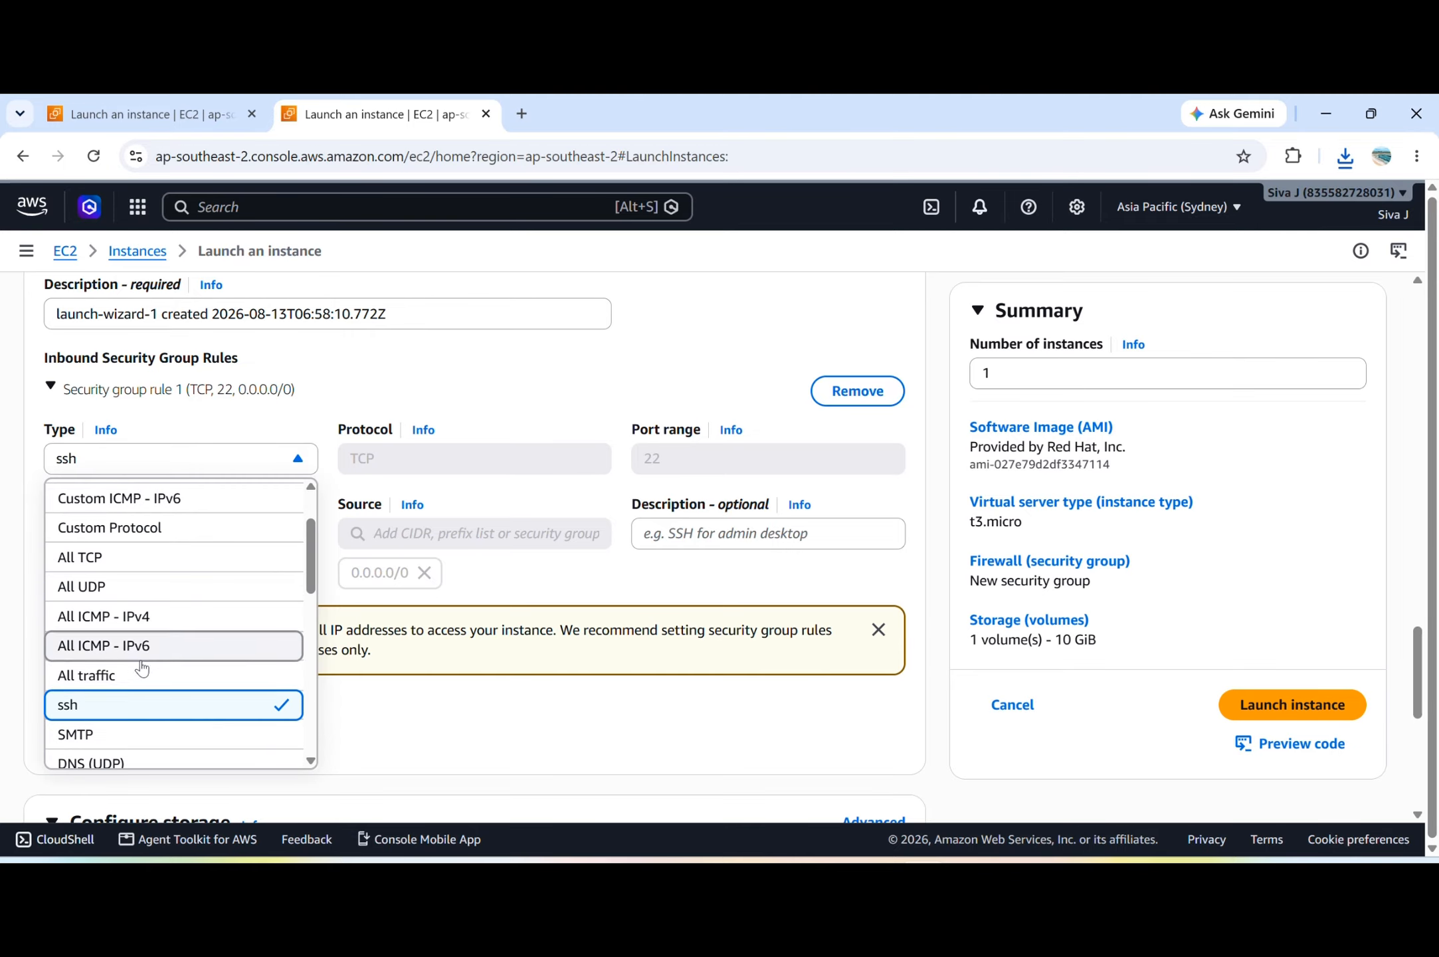
{"action": "left_click", "coordinate": [138, 674]}
{"action": "scroll", "coordinate": [698, 684], "scroll_direction": "down", "scroll_amount": 6}
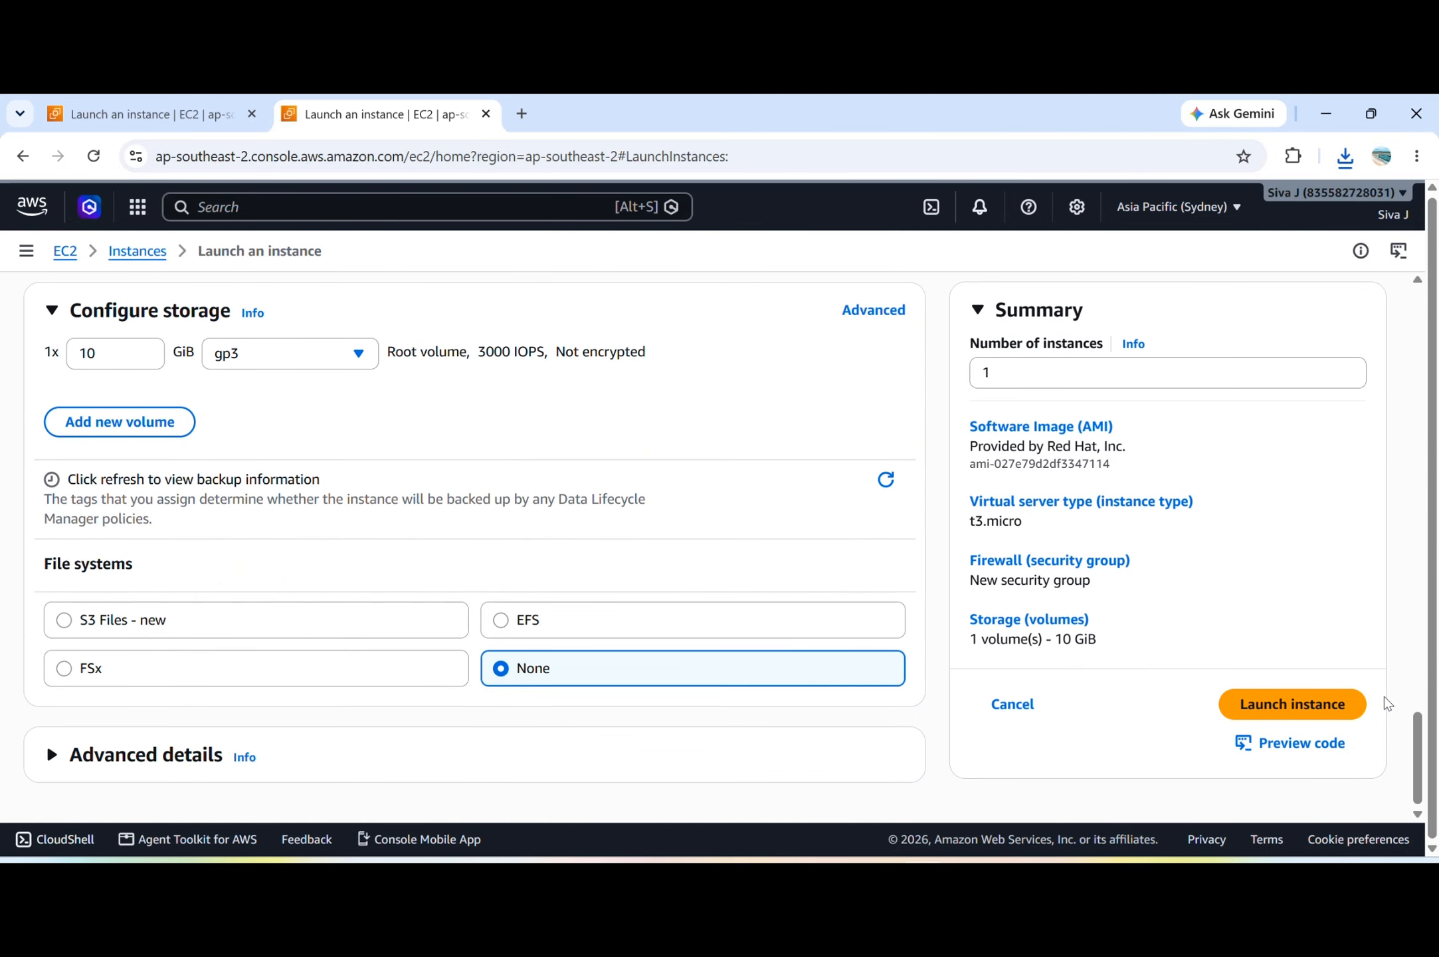
{"action": "left_click", "coordinate": [1327, 710]}
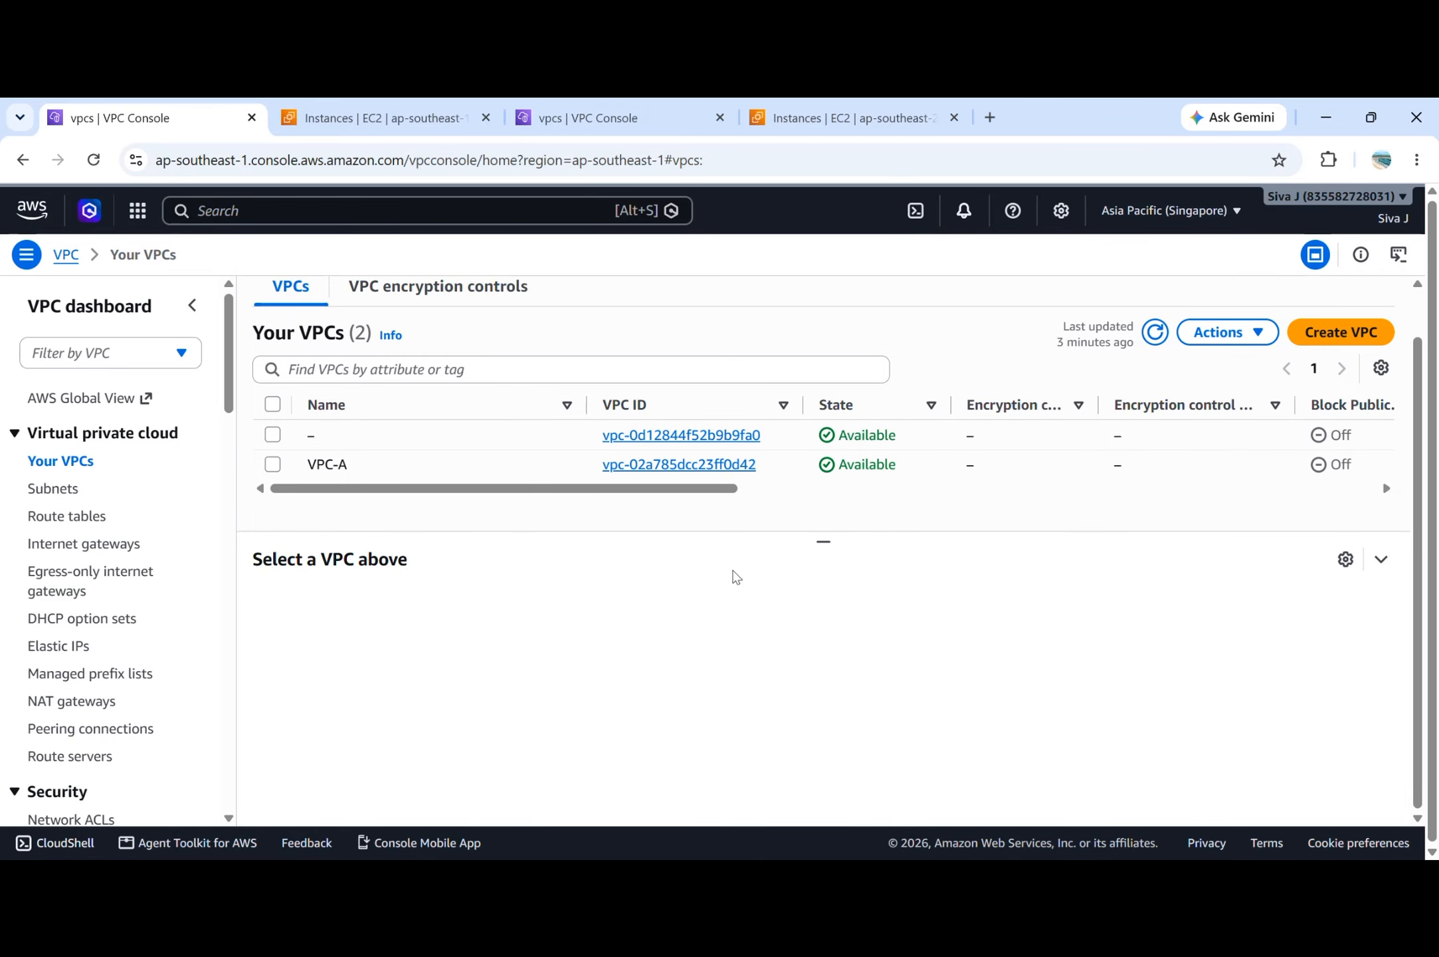
Check the SSH connection page of the vpc-a instance in Singapore, then return to the instance list and review its address details.
{"action": "left_click", "coordinate": [405, 126]}
{"action": "left_click", "coordinate": [280, 425]}
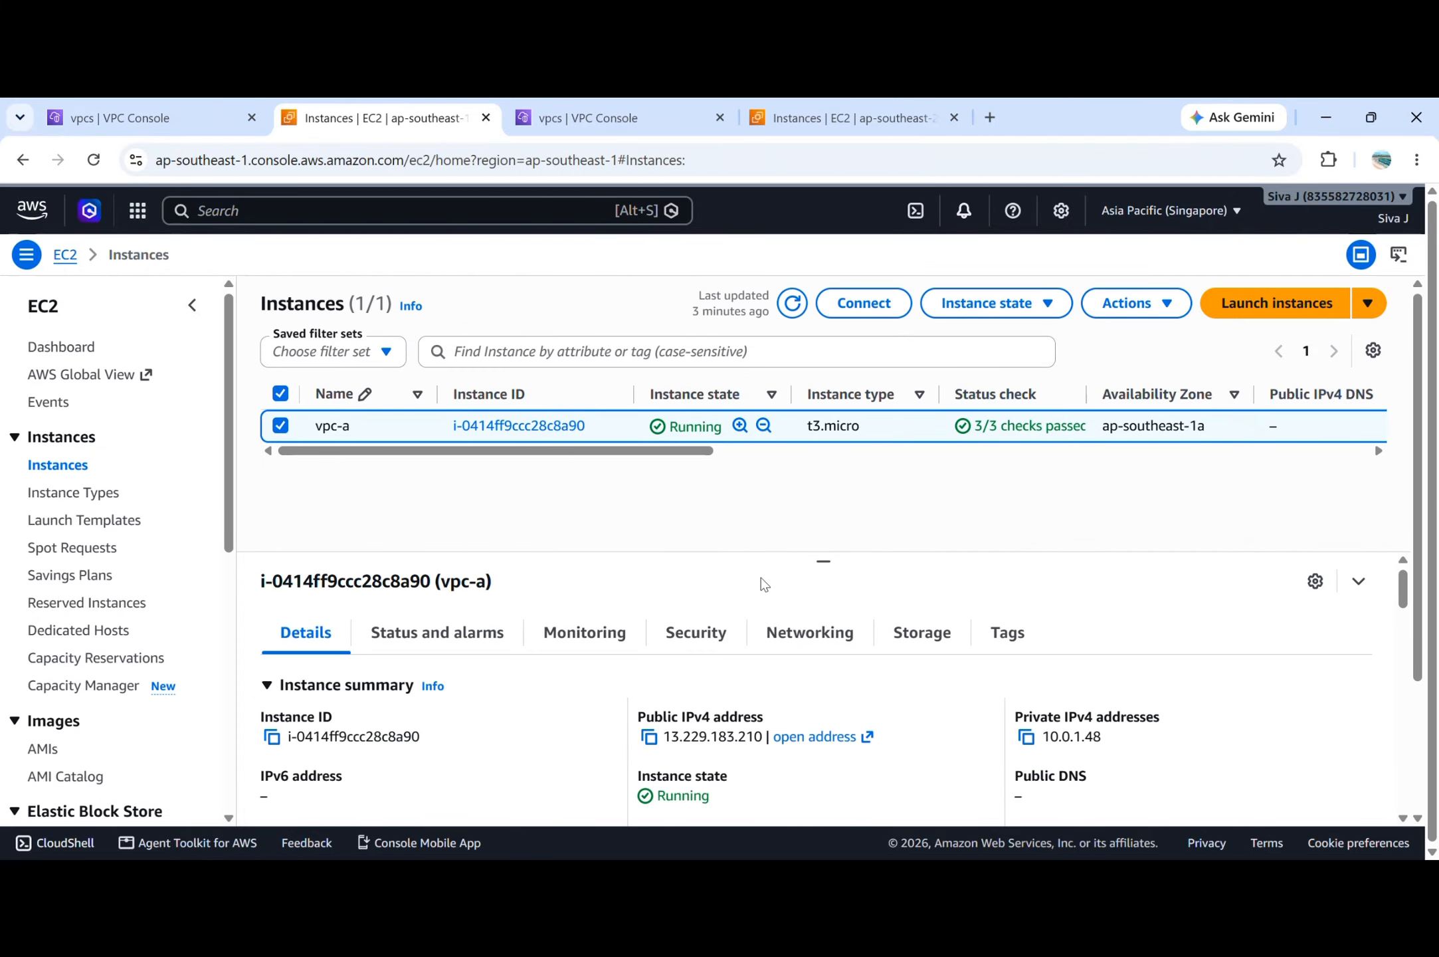
{"action": "left_click", "coordinate": [867, 307]}
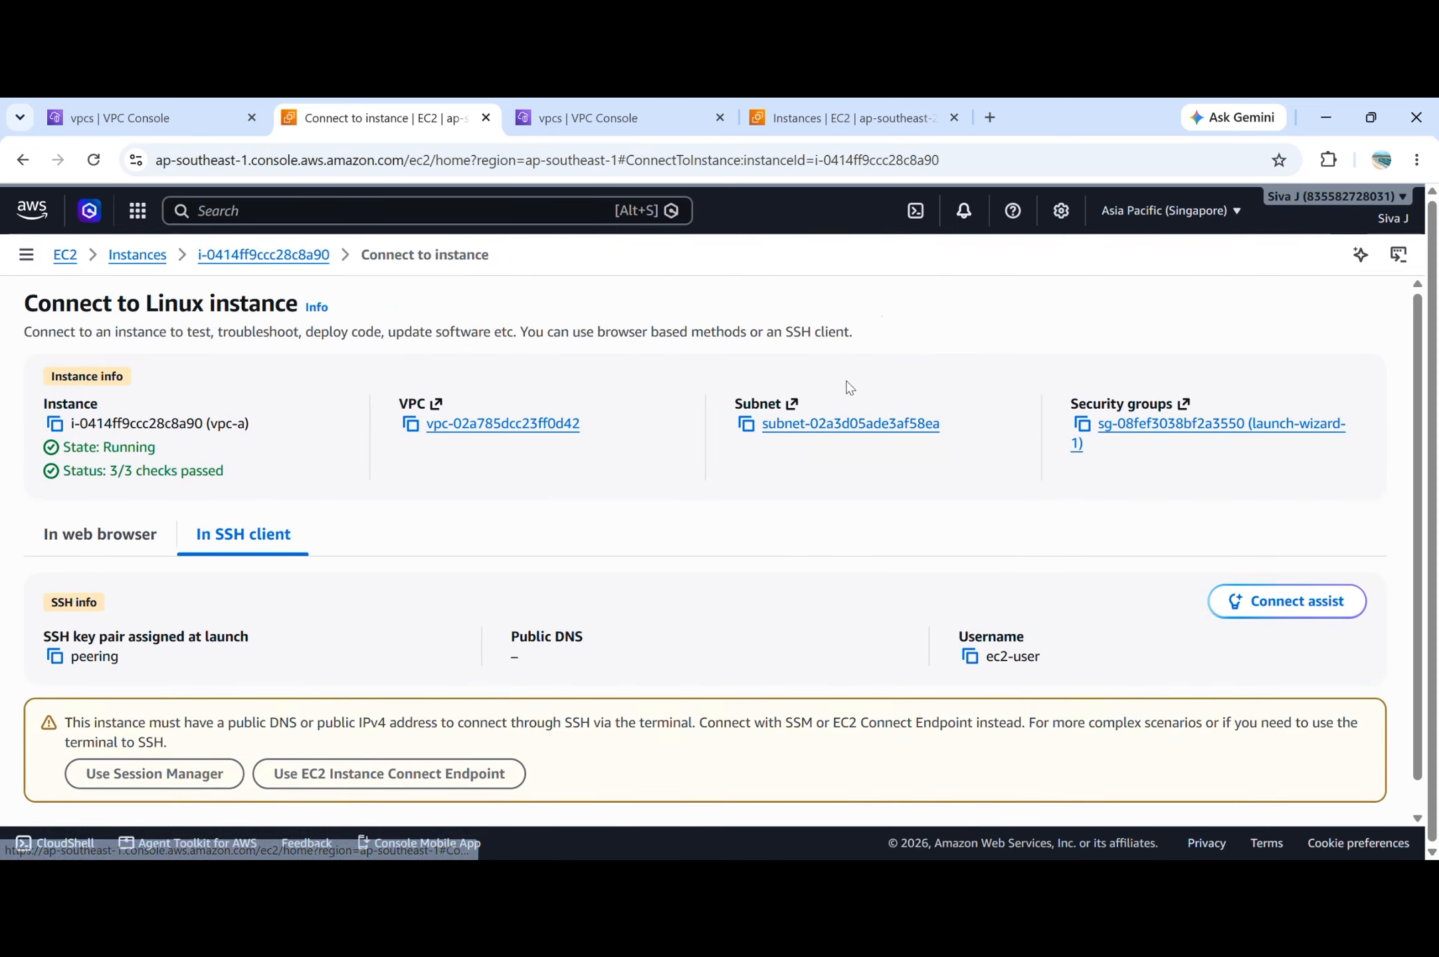
{"action": "scroll", "coordinate": [482, 665], "scroll_direction": "down", "scroll_amount": 1}
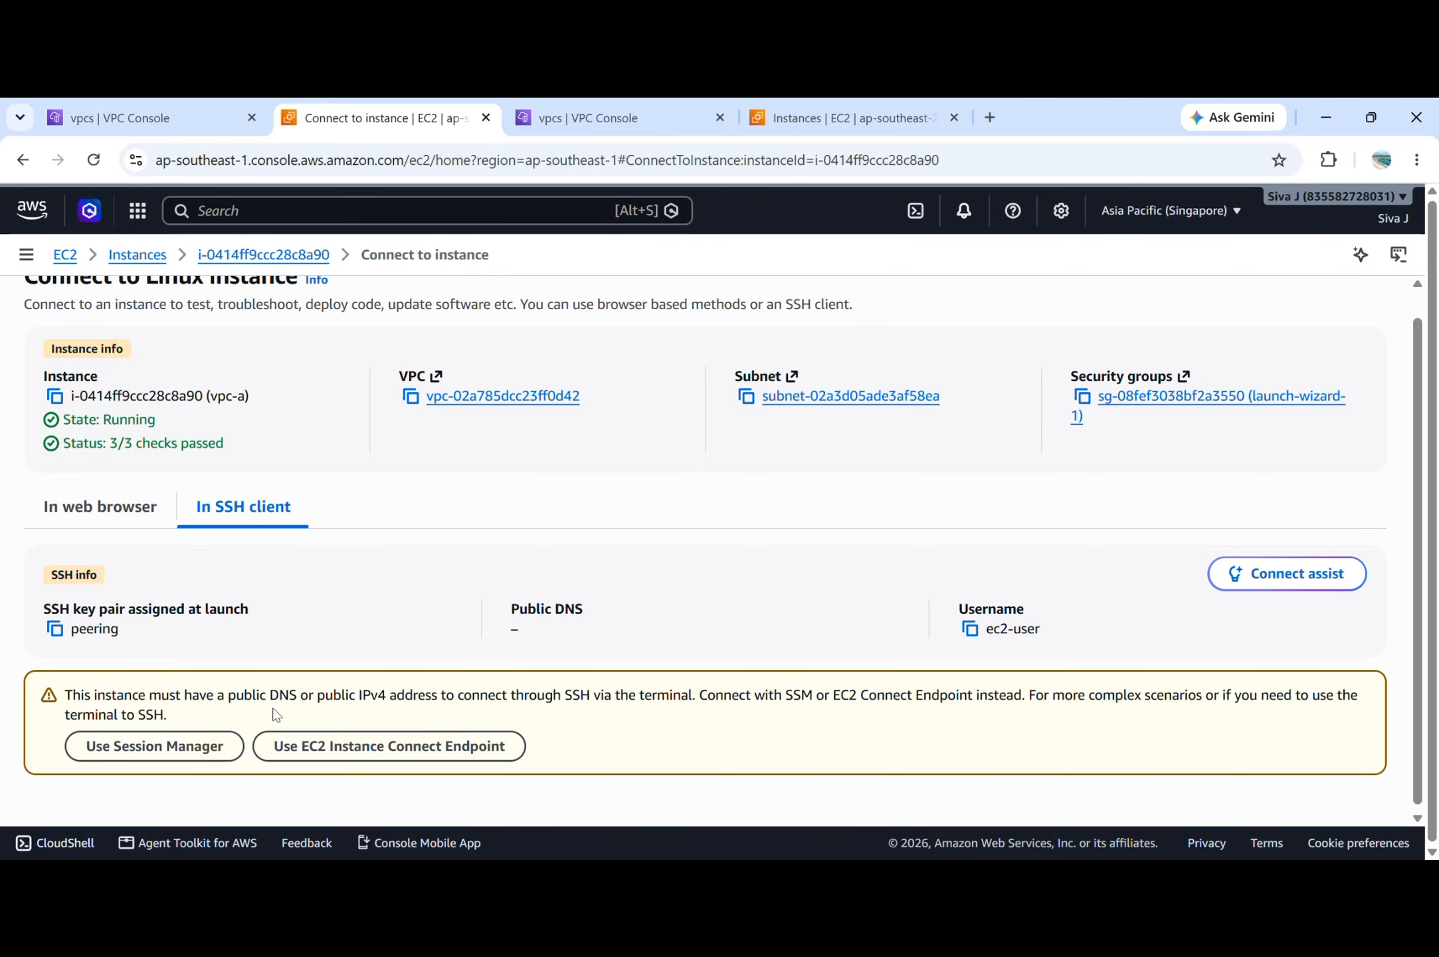
{"action": "left_click", "coordinate": [149, 260]}
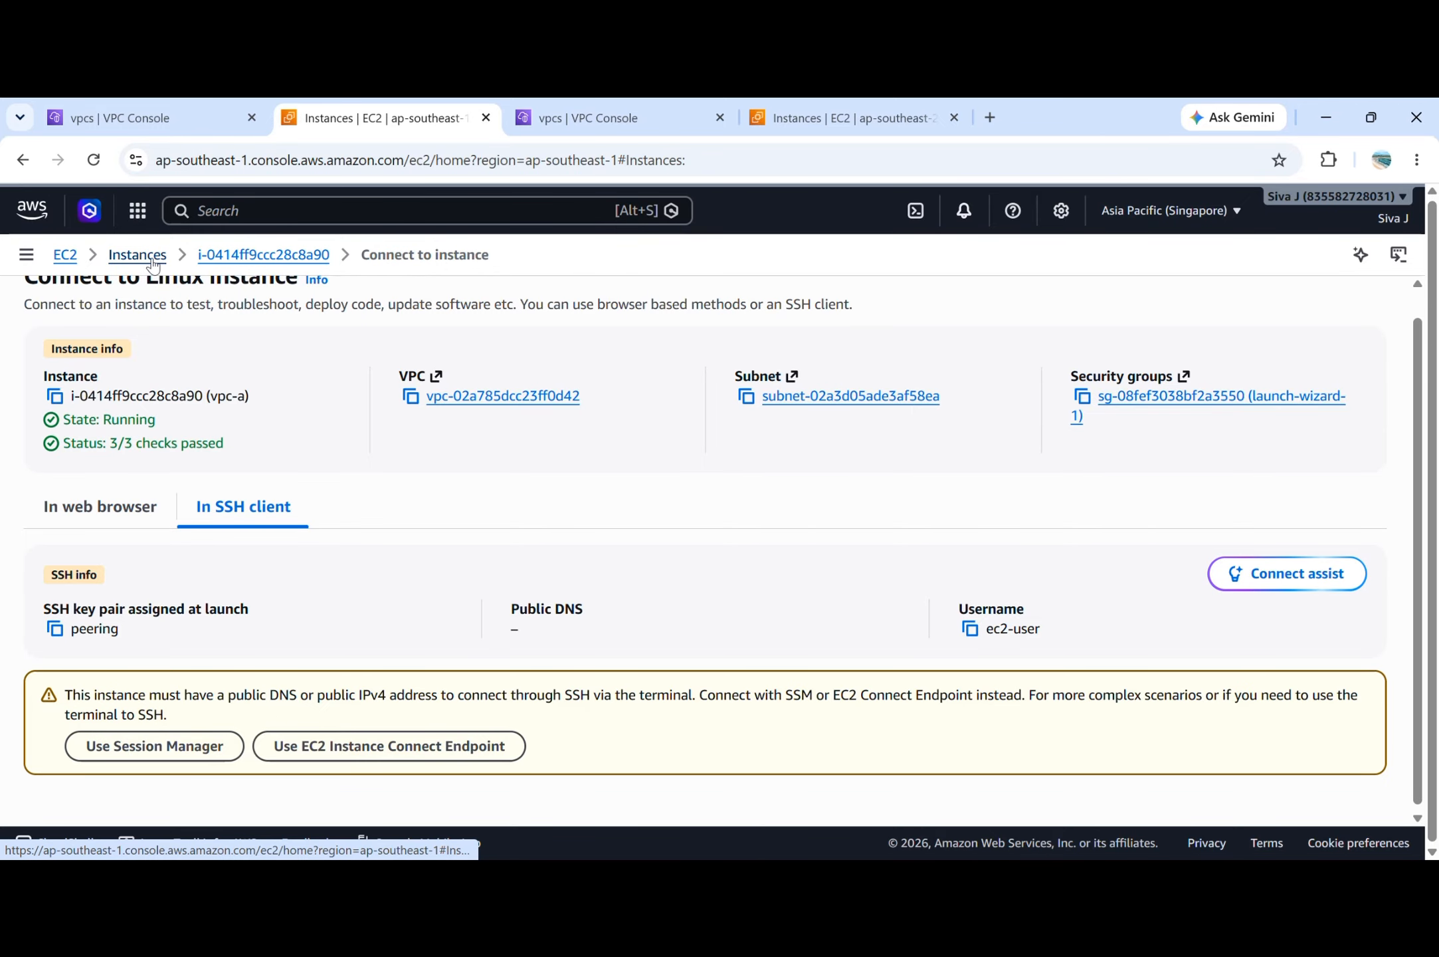
{"action": "scroll", "coordinate": [1005, 713], "scroll_direction": "down", "scroll_amount": 2}
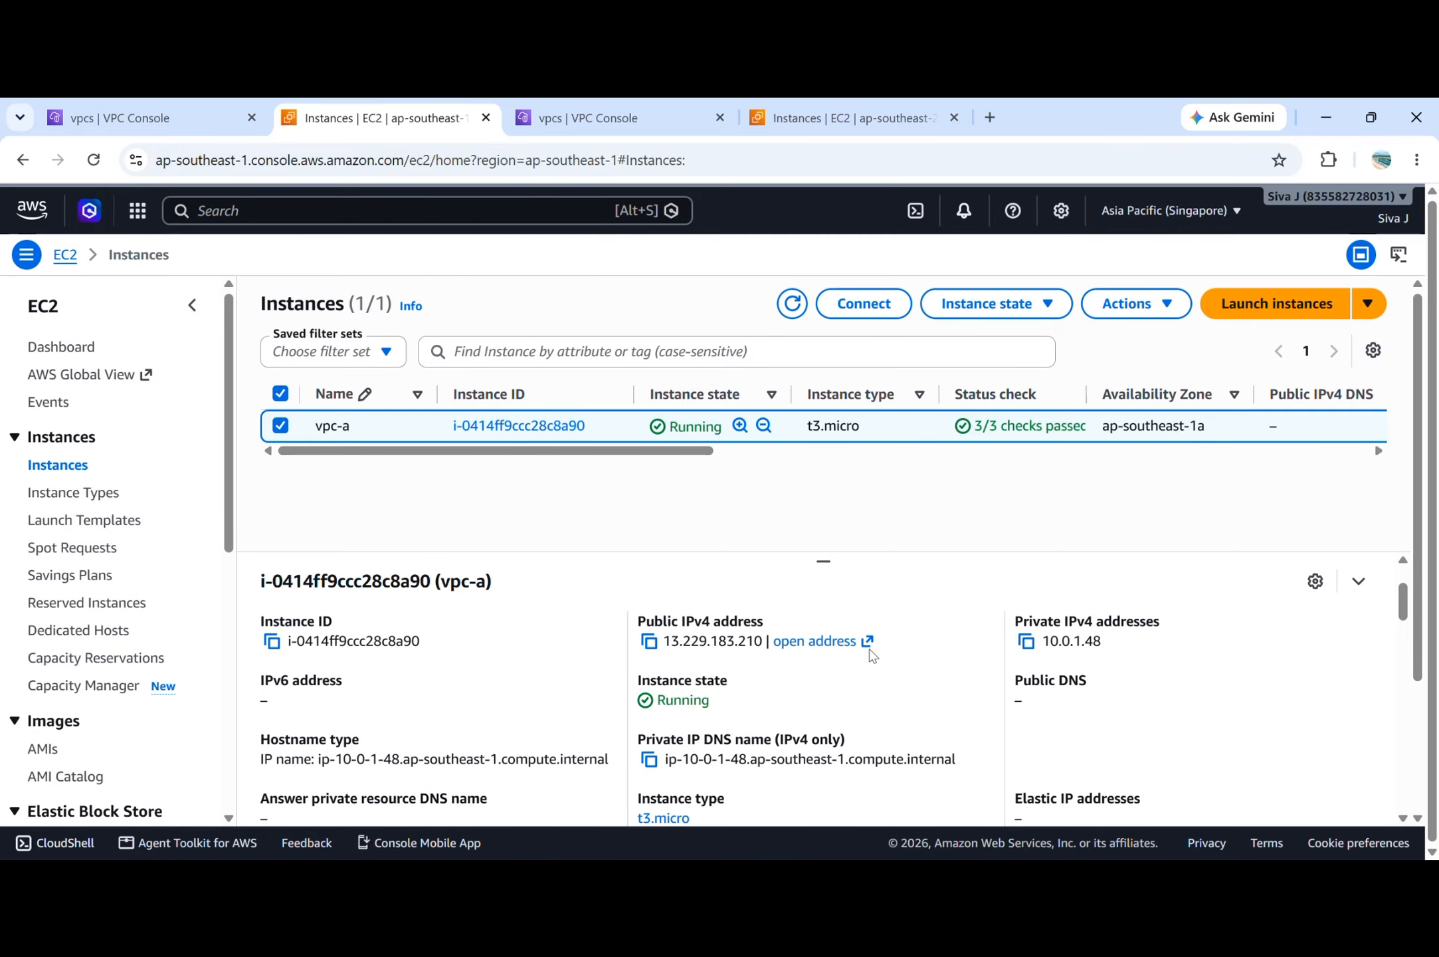
Enable DNS hostnames in the VPC settings of VPC-A in Singapore and save the change.
{"action": "left_click", "coordinate": [168, 106]}
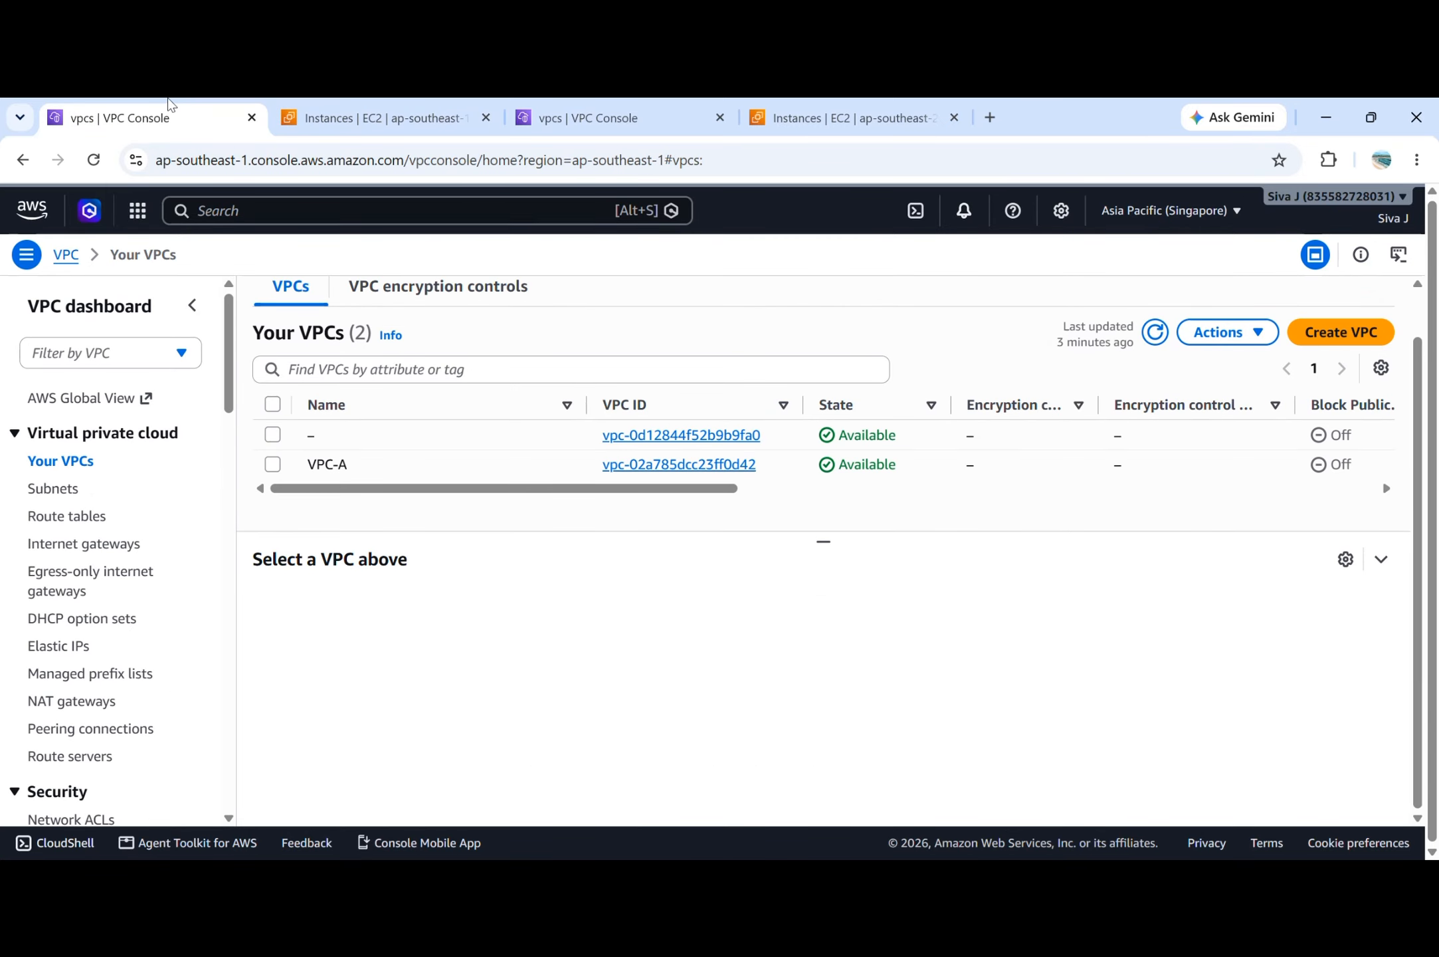
{"action": "left_click", "coordinate": [272, 464]}
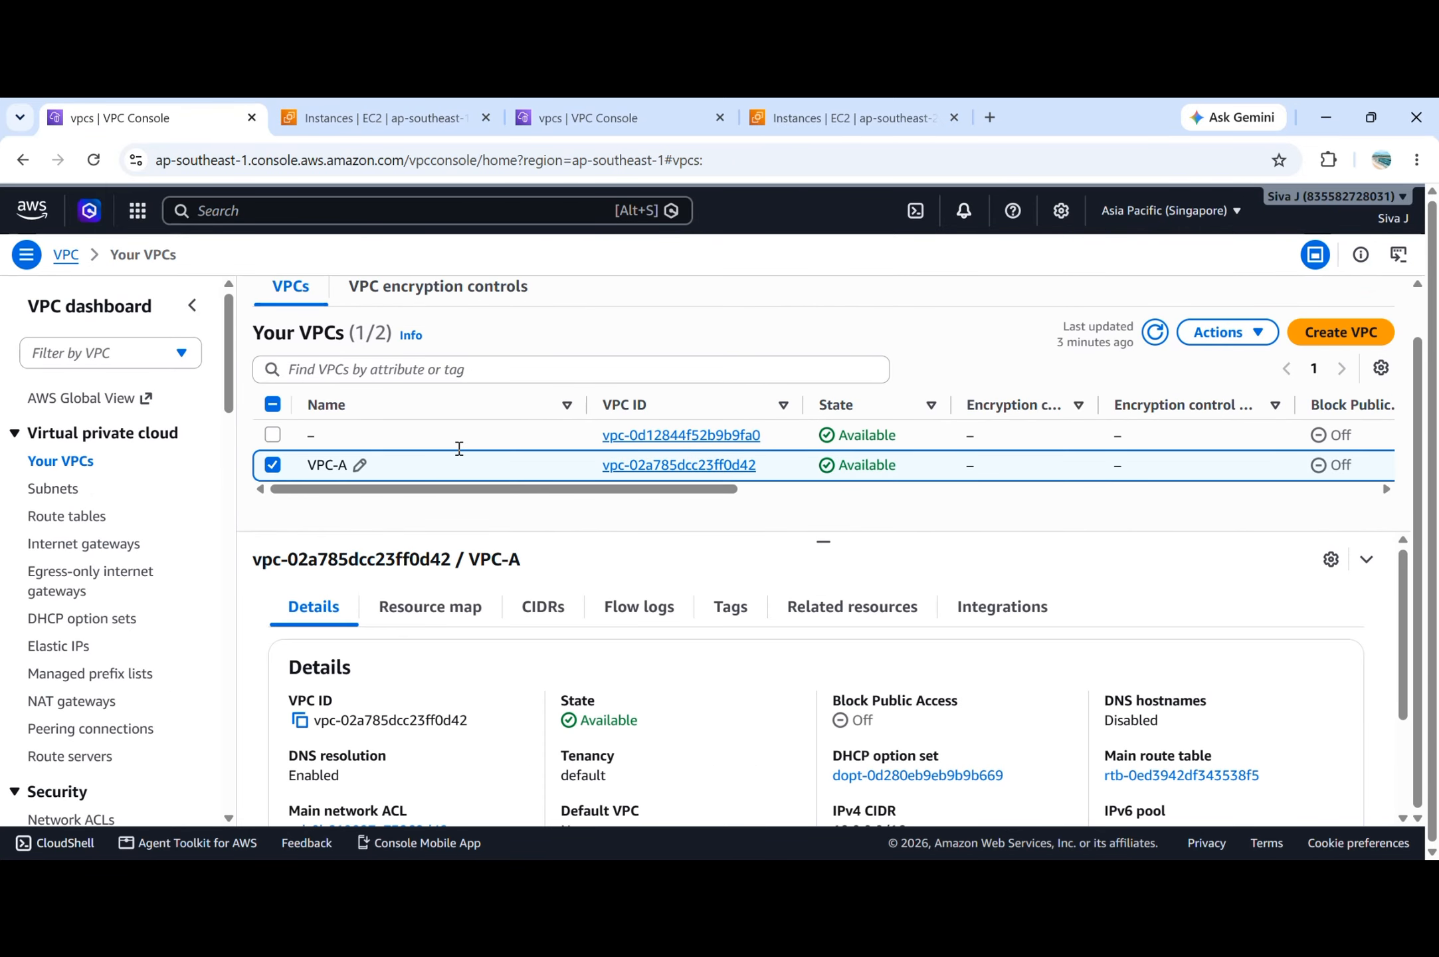
{"action": "left_click", "coordinate": [1230, 336]}
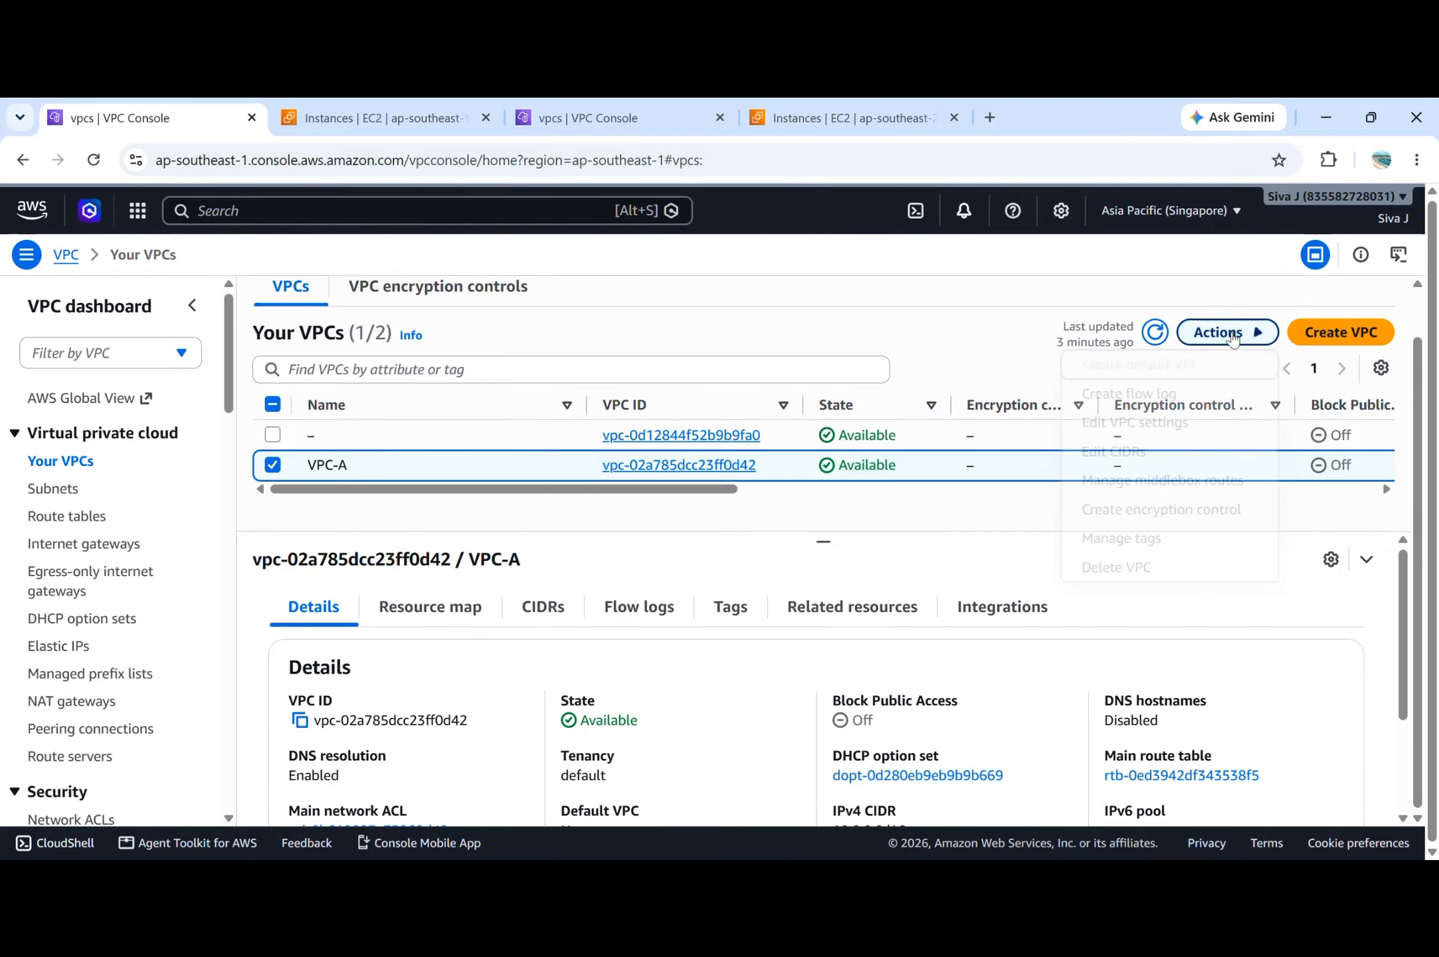
{"action": "left_click", "coordinate": [1215, 432]}
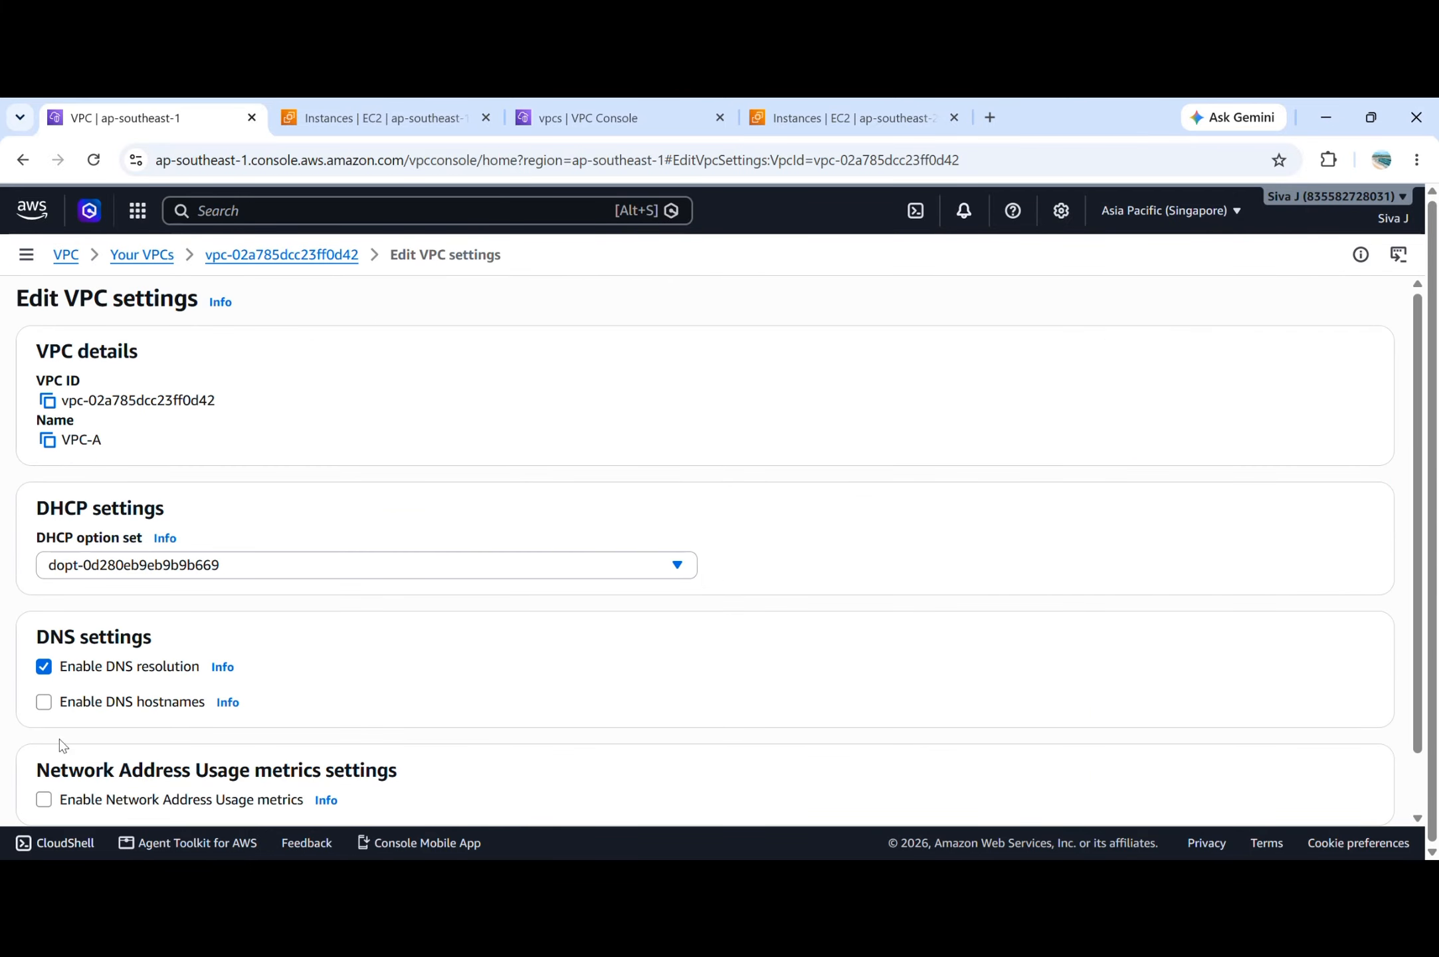
{"action": "left_click", "coordinate": [44, 704]}
{"action": "scroll", "coordinate": [44, 715], "scroll_direction": "down", "scroll_amount": 1}
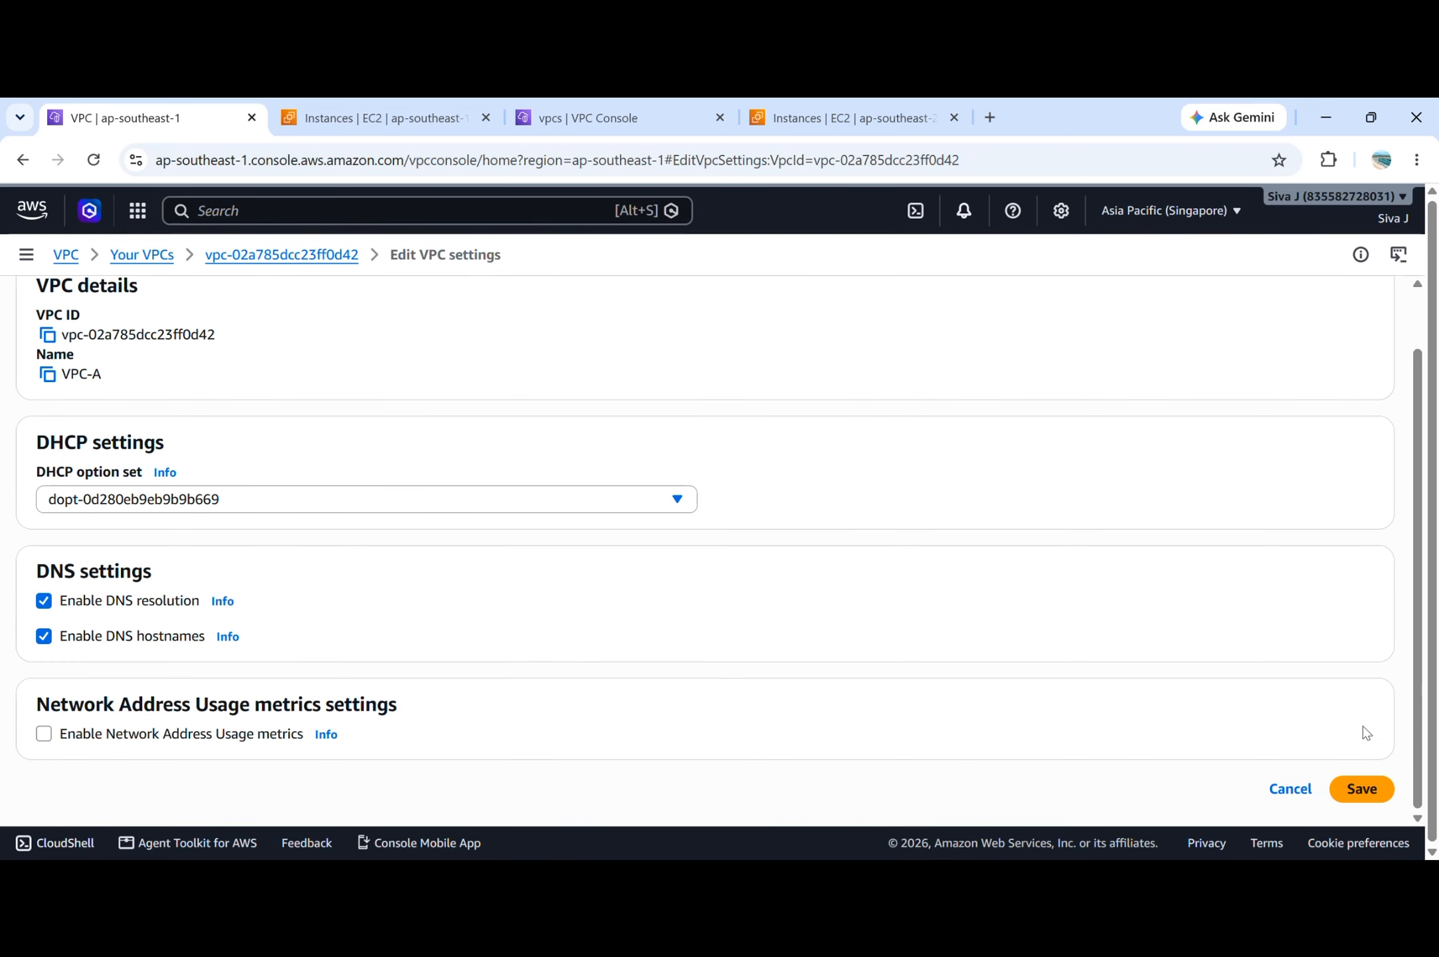
{"action": "left_click", "coordinate": [1360, 786]}
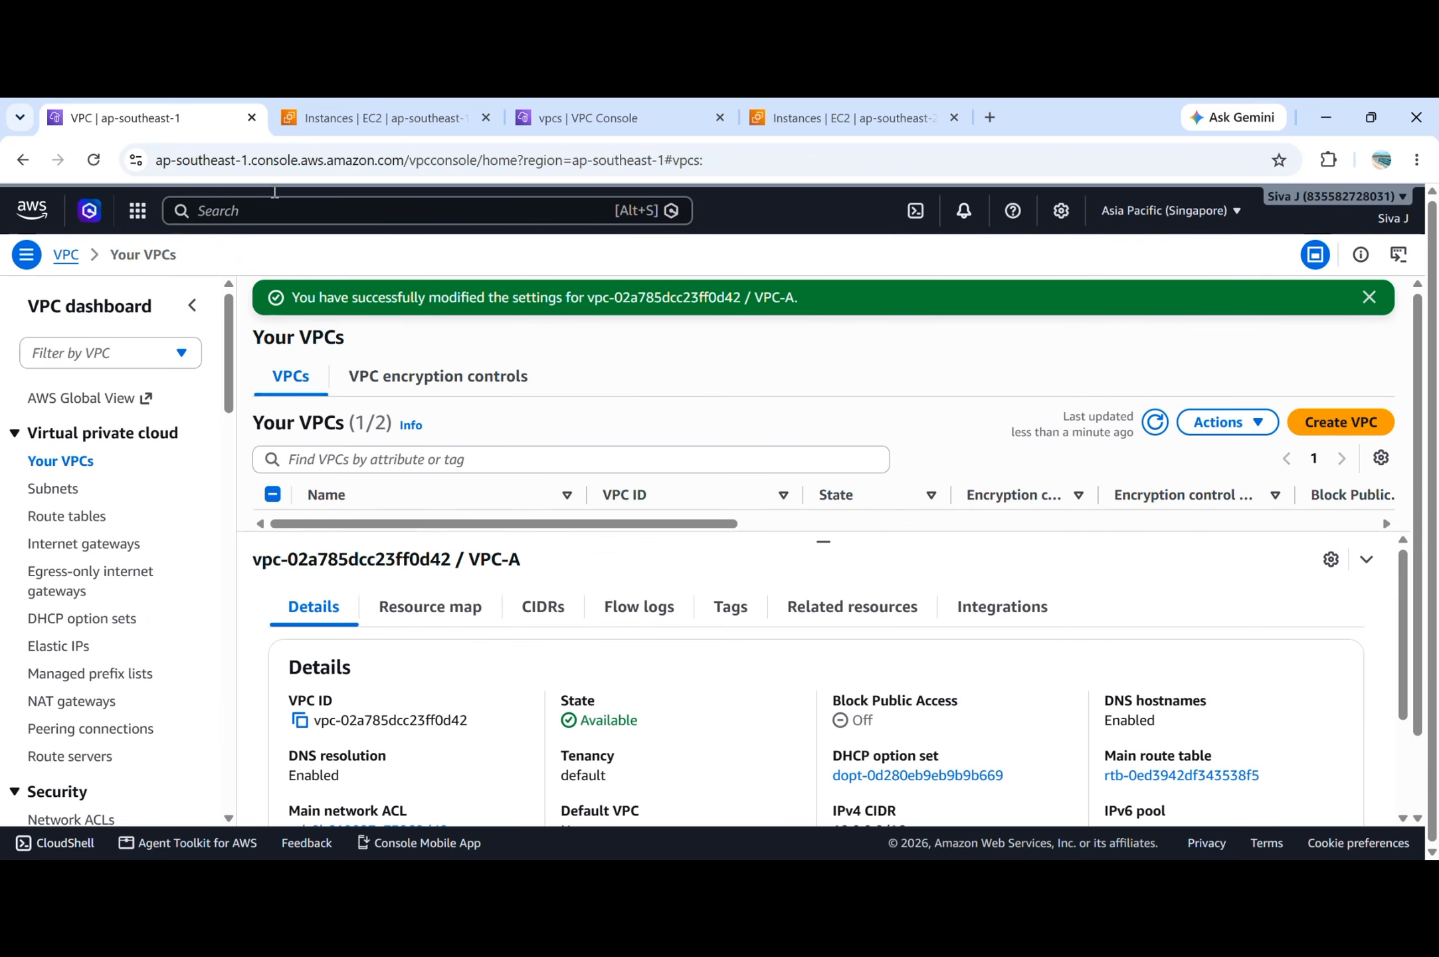
Refresh the Singapore EC2 instance list and open the SSH connection instructions for the vpc-a instance.
{"action": "left_click", "coordinate": [362, 114]}
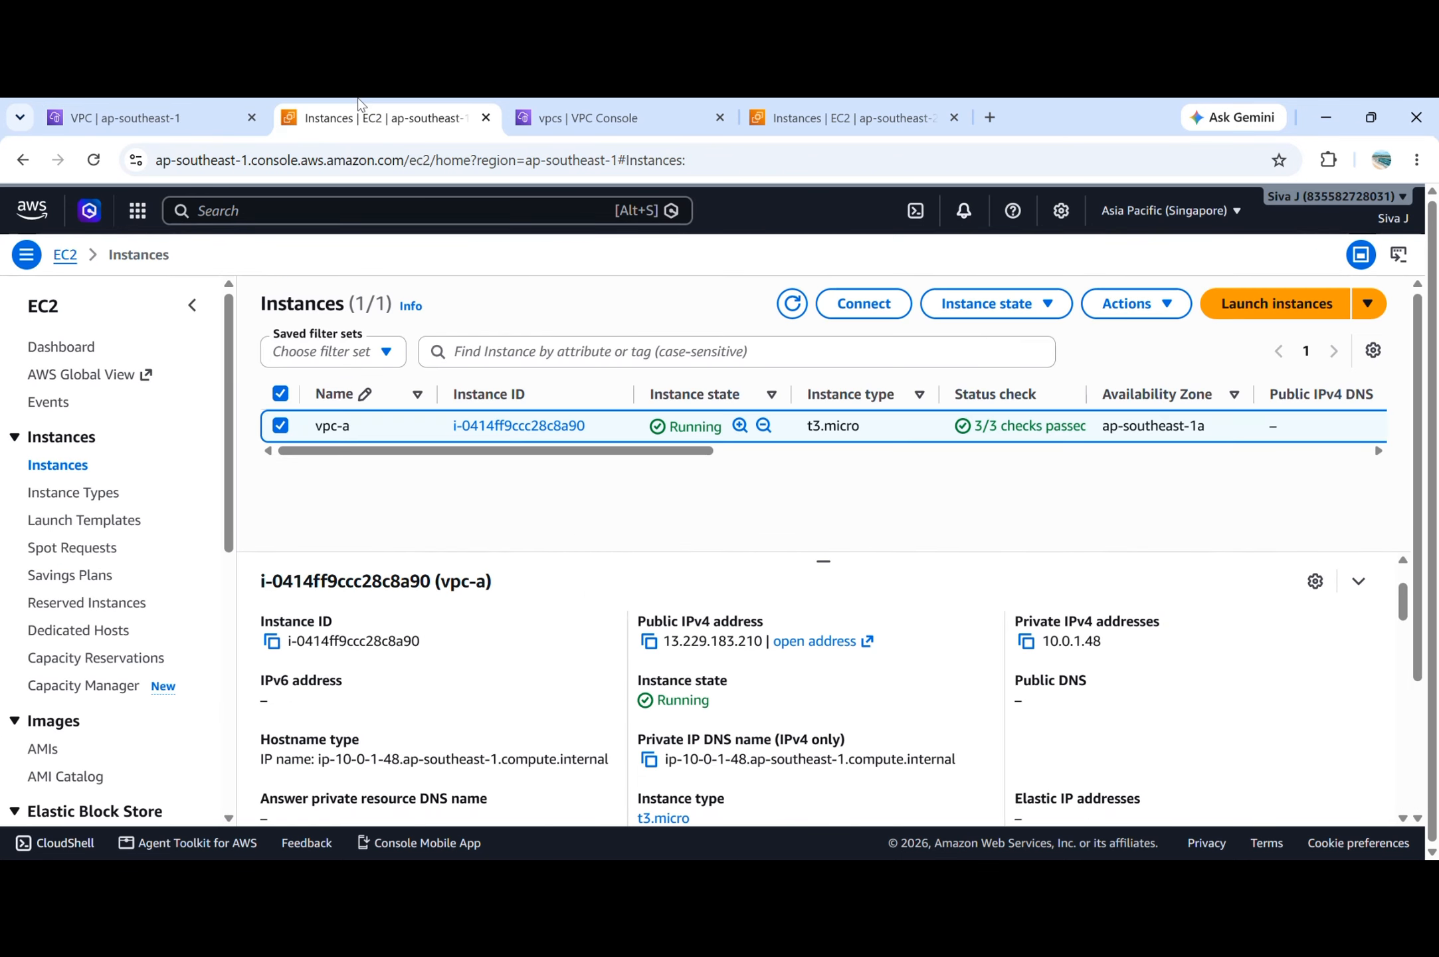
{"action": "left_click", "coordinate": [794, 306]}
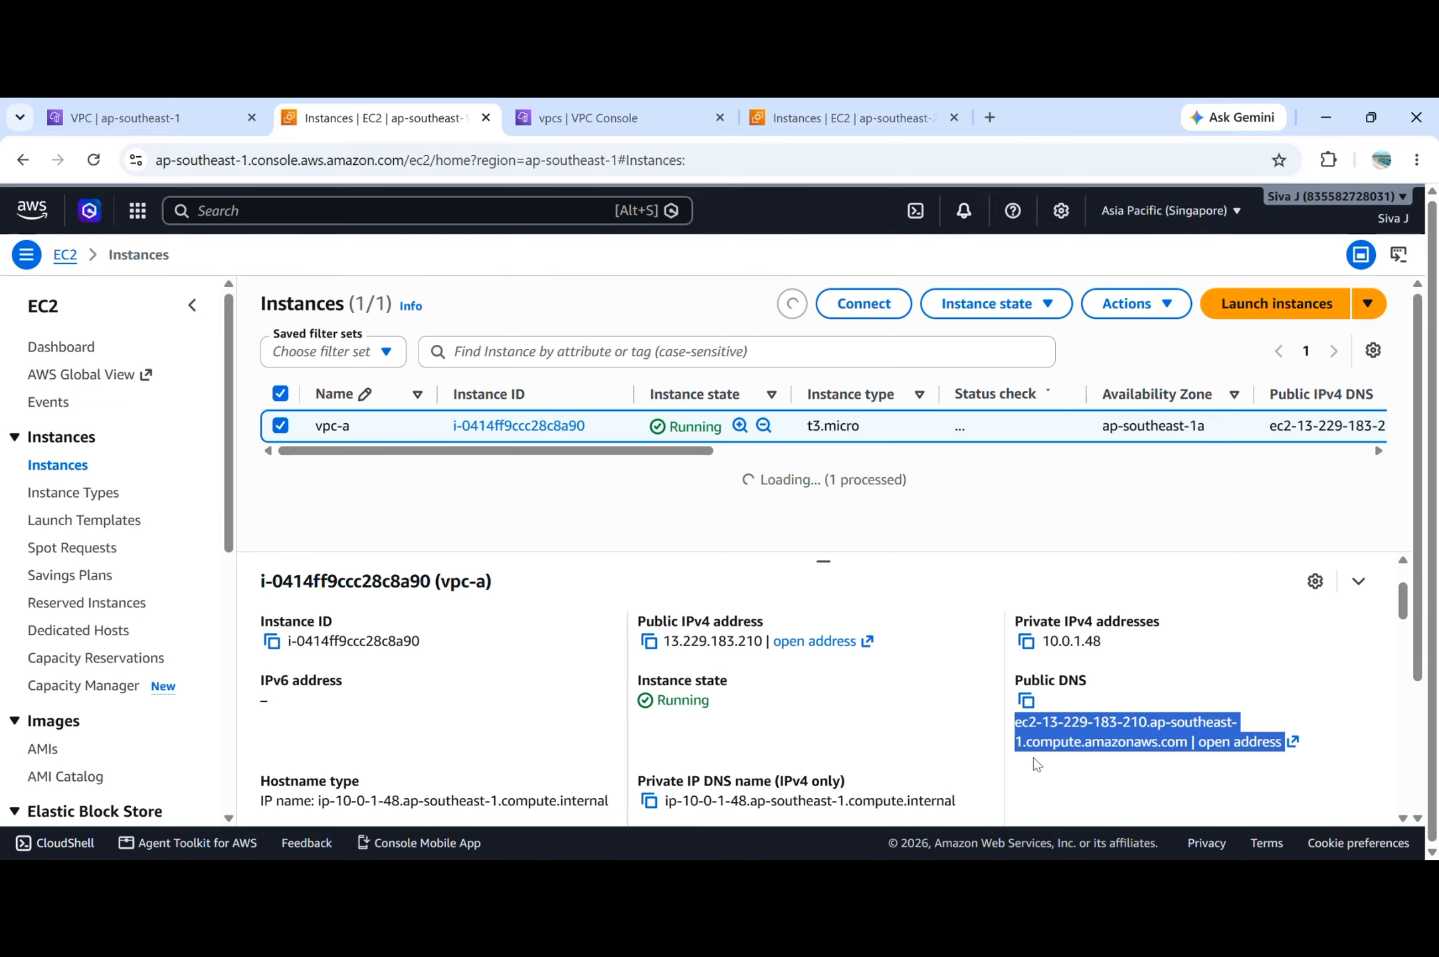
{"action": "left_click", "coordinate": [864, 303]}
{"action": "scroll", "coordinate": [413, 637], "scroll_direction": "down", "scroll_amount": 2}
{"action": "scroll", "coordinate": [414, 638], "scroll_direction": "down", "scroll_amount": 1}
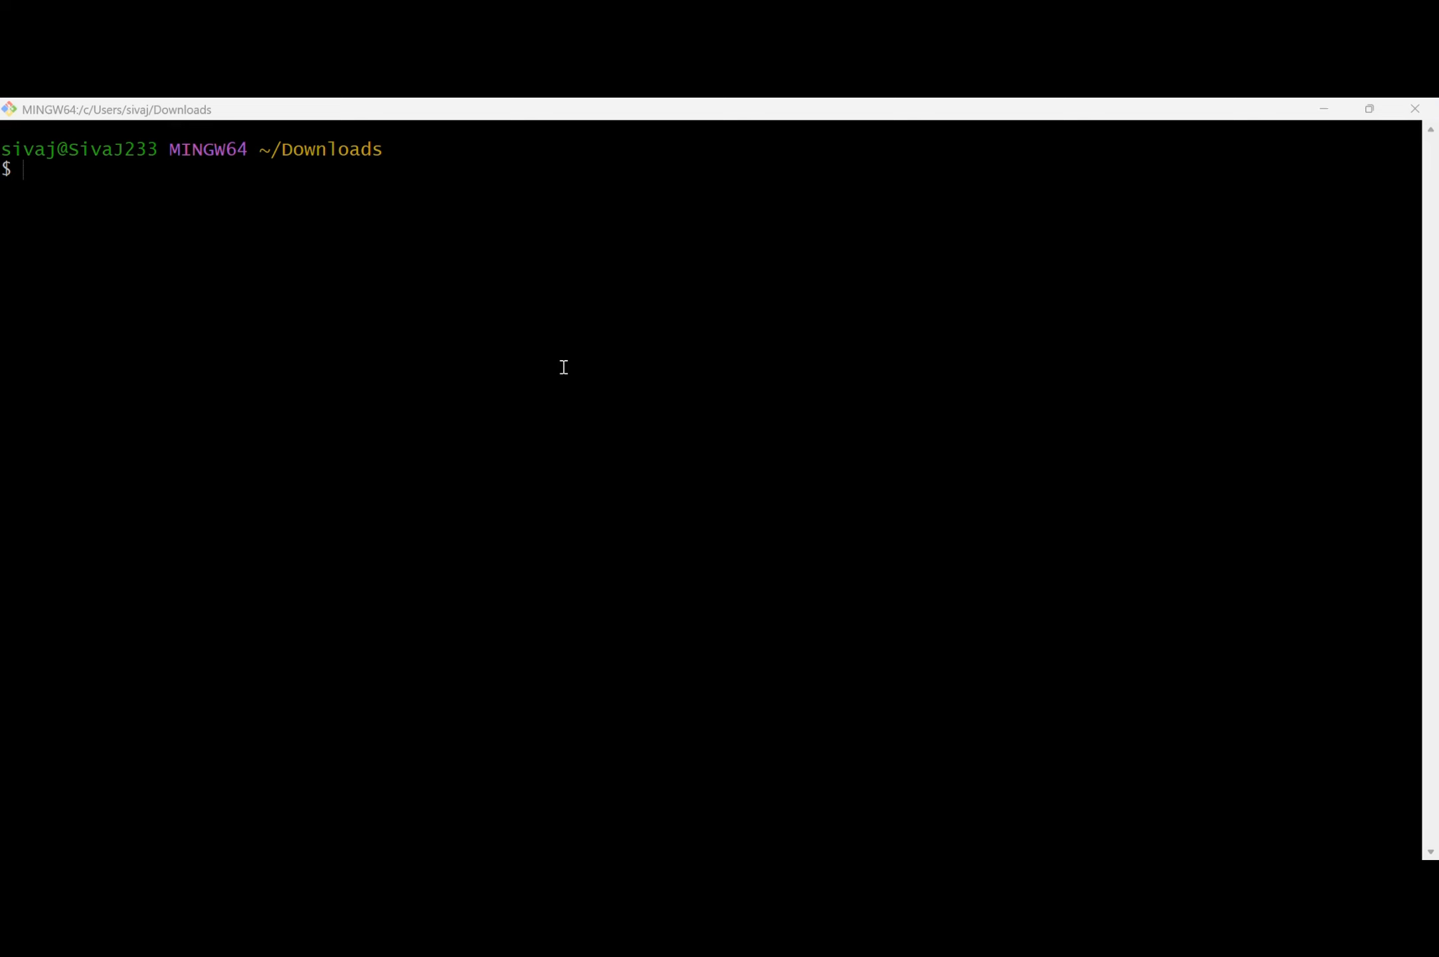
Copy the chmod 400 command for peering.pem from the connection instructions and run it in the Git Bash terminal.
{"action": "key", "text": "alt+Tab"}
{"action": "key", "text": "alt+Tab"}
{"action": "key", "text": "alt+Tab"}
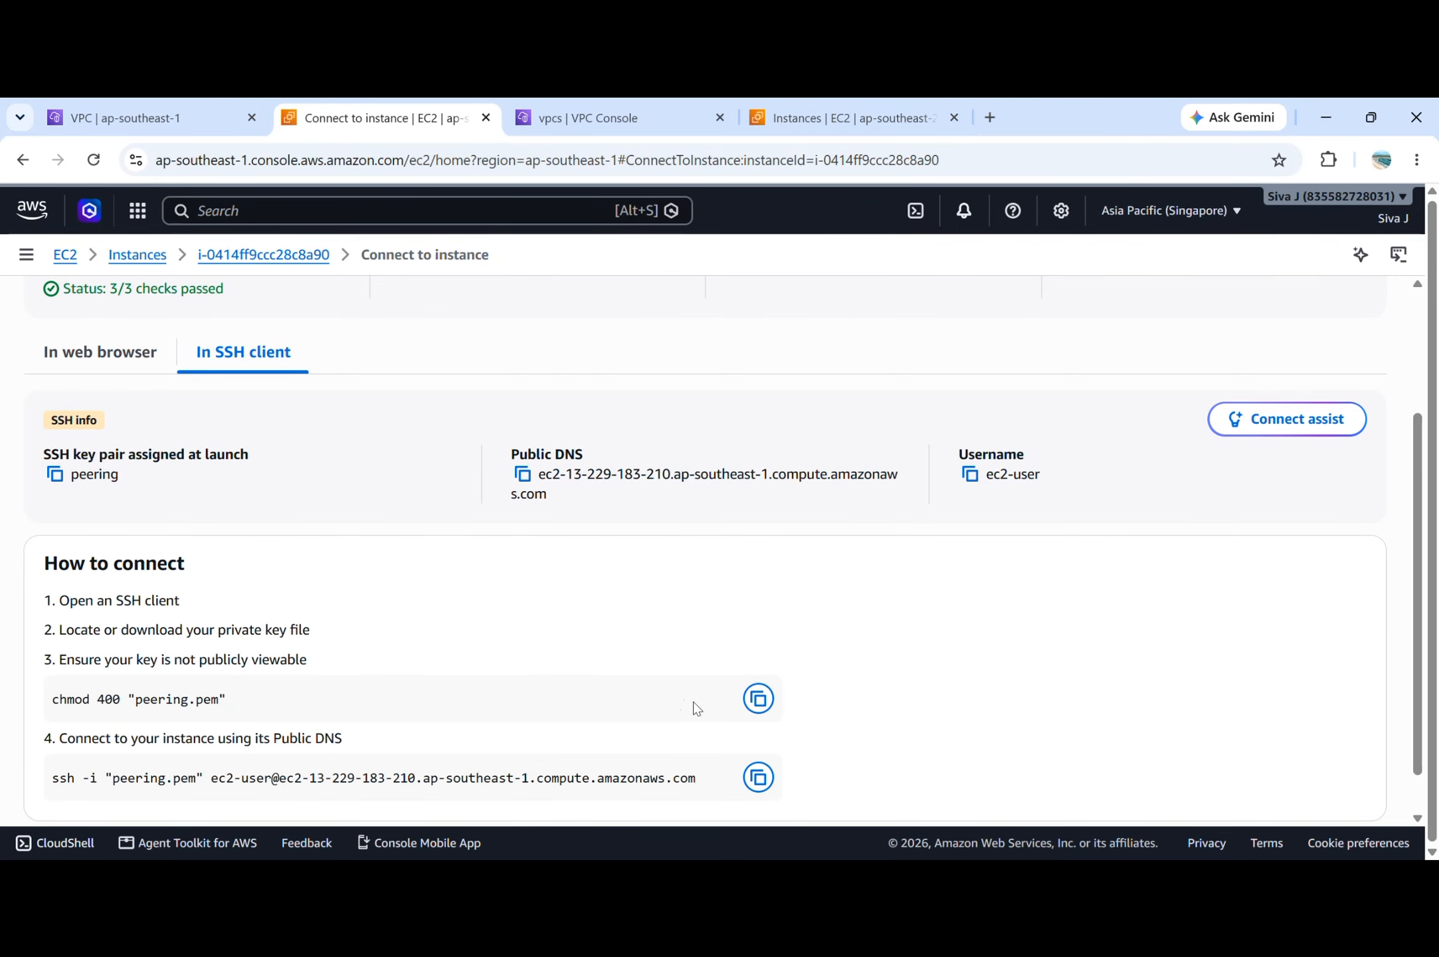
{"action": "left_click", "coordinate": [758, 698]}
{"action": "key", "text": "alt+Tab"}
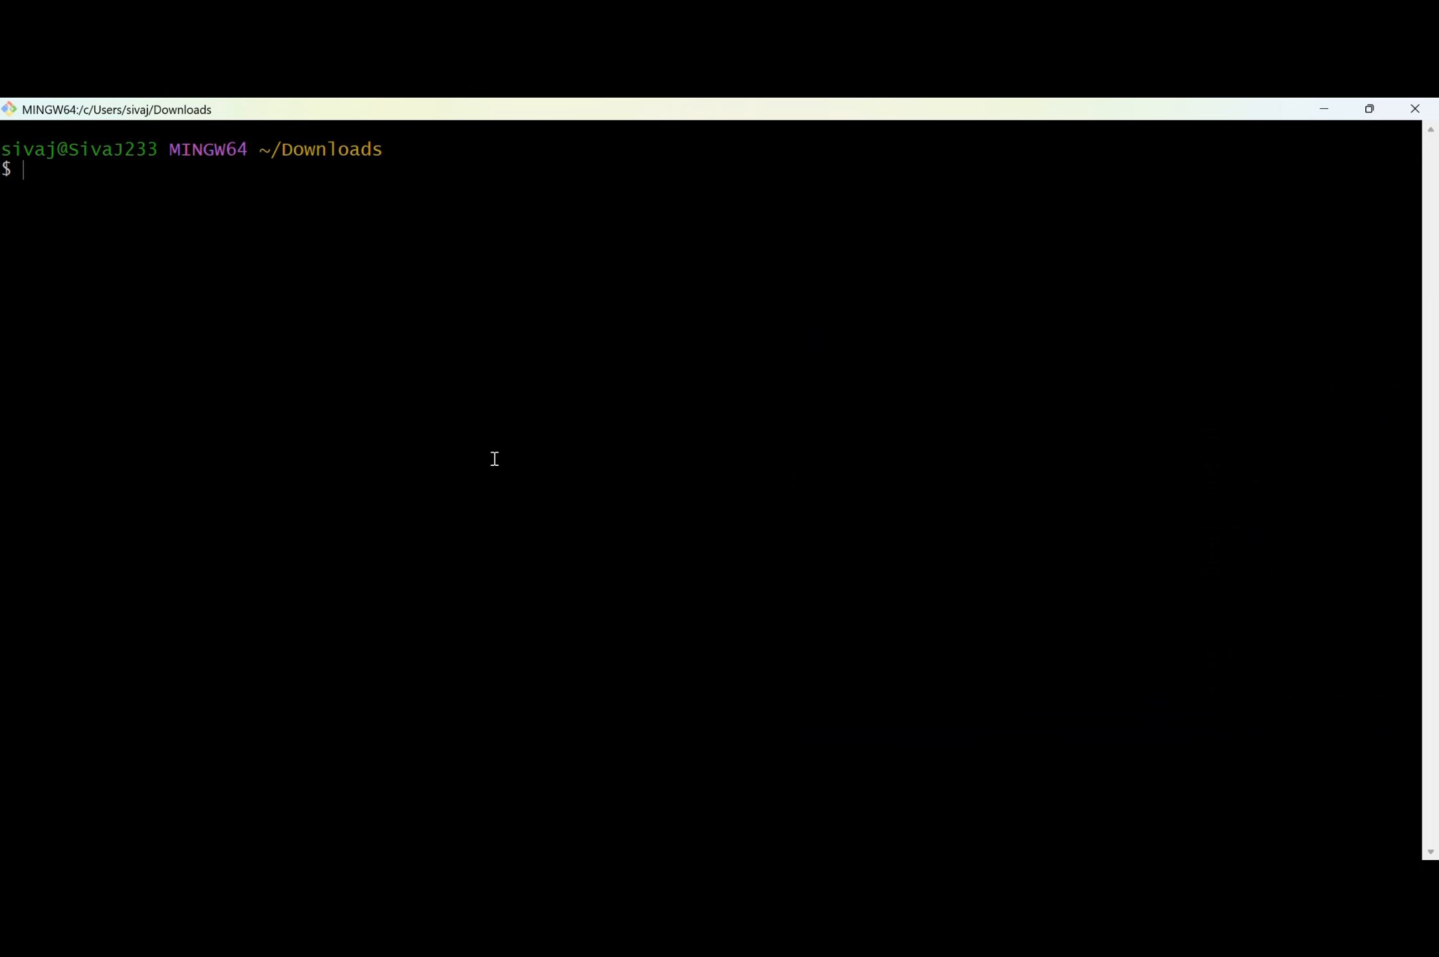
{"action": "key", "text": "shift+Insert"}
{"action": "key", "text": "Return"}
Copy the ssh command for the vpc-a instance from the browser and run it in Git Bash to log in as ec2-user.
{"action": "key", "text": "alt+Tab"}
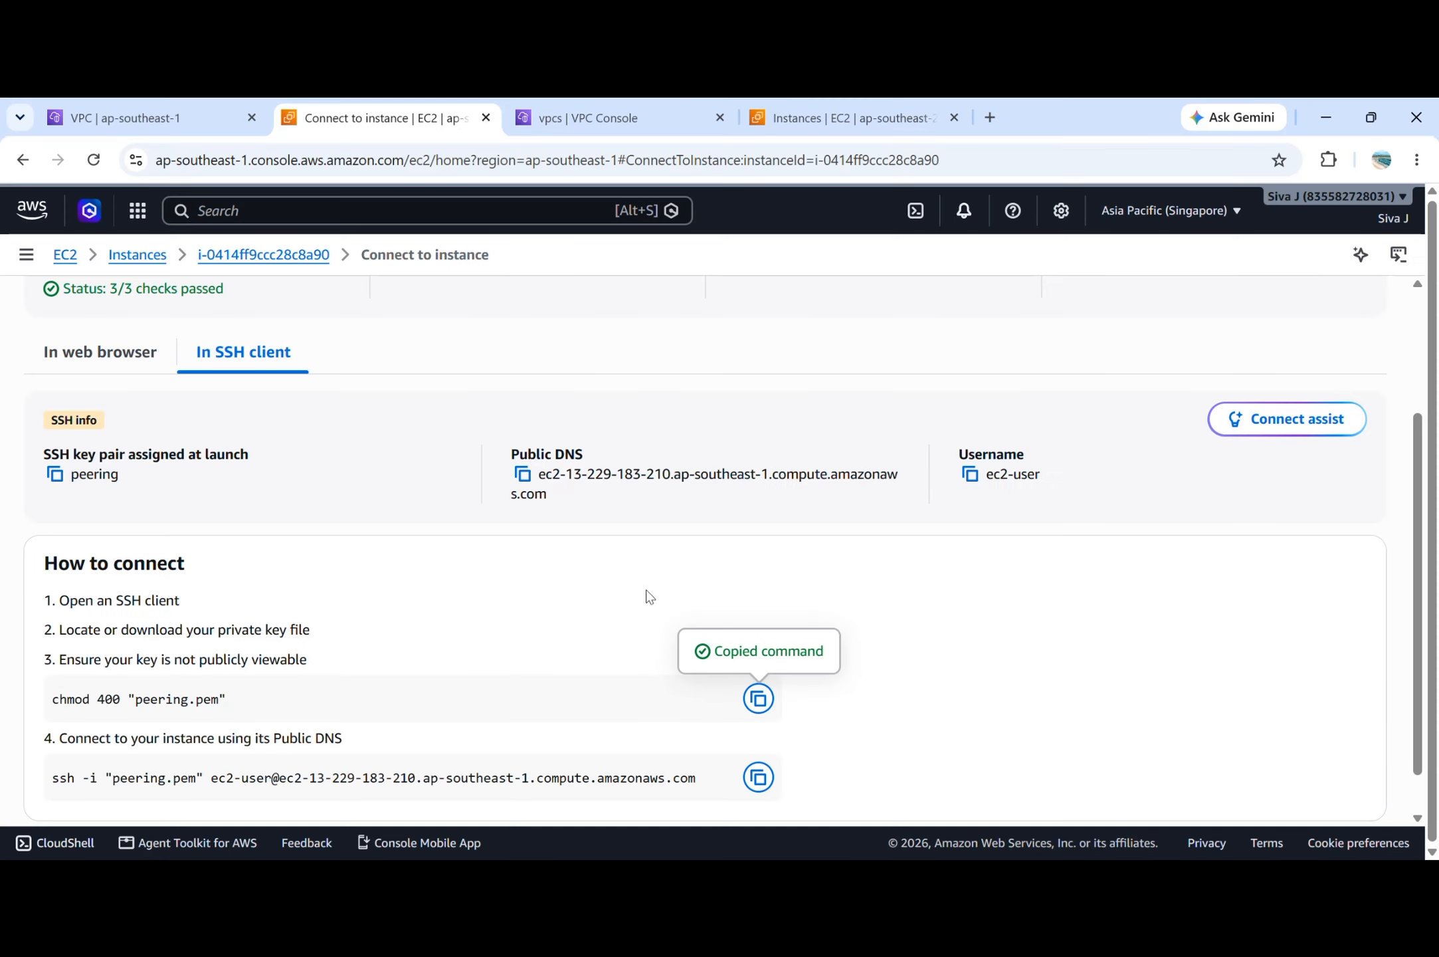
{"action": "left_click", "coordinate": [758, 778]}
{"action": "key", "text": "alt+Tab"}
{"action": "key", "text": "shift+Insert"}
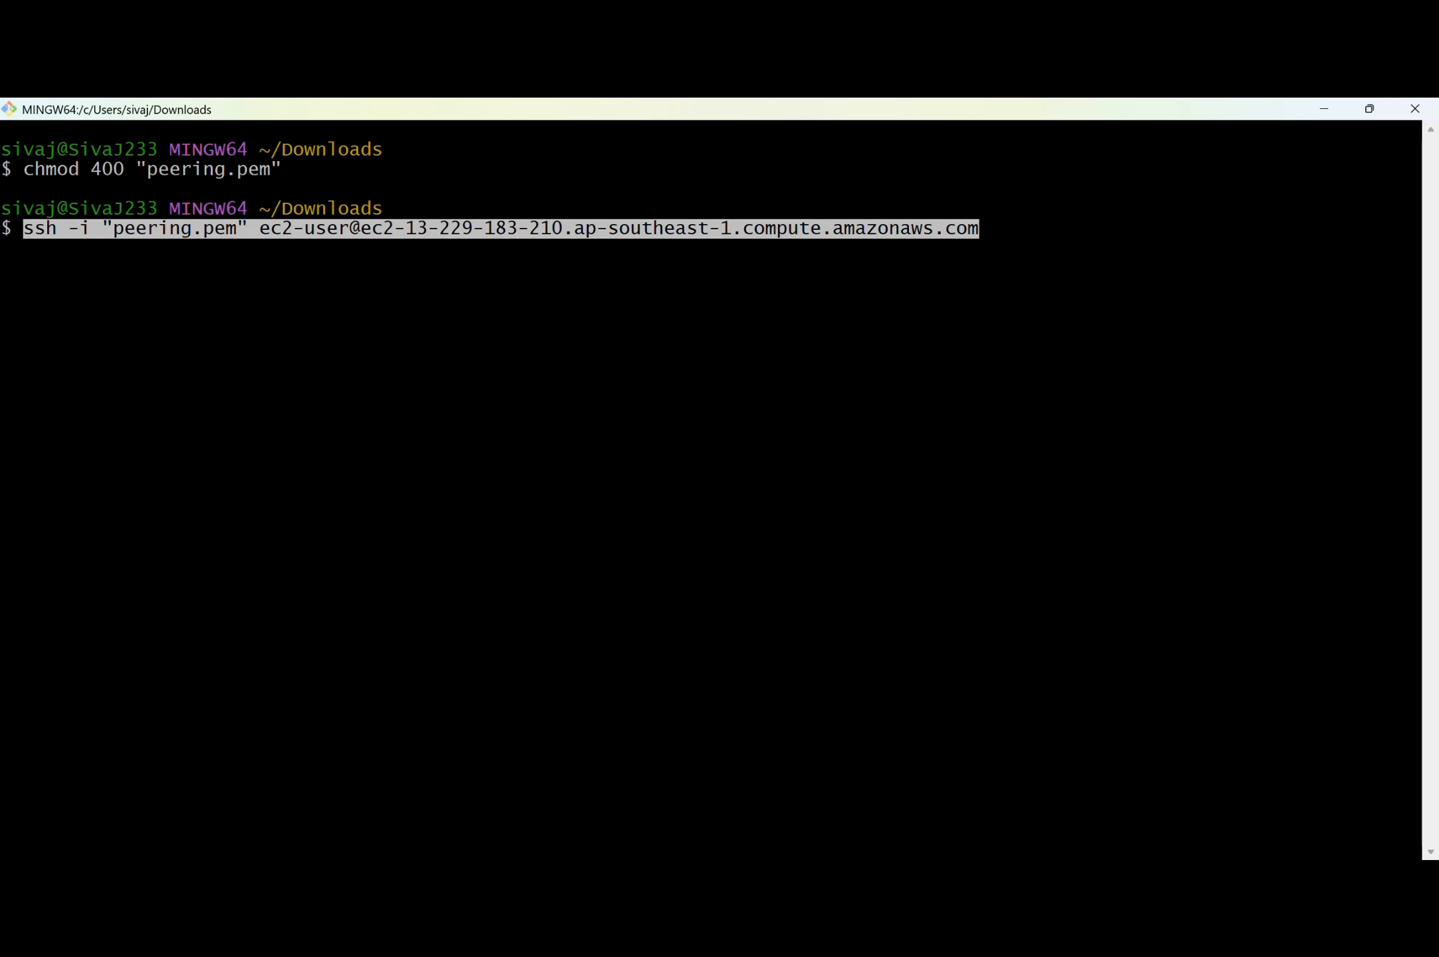
{"action": "key", "text": "Return"}
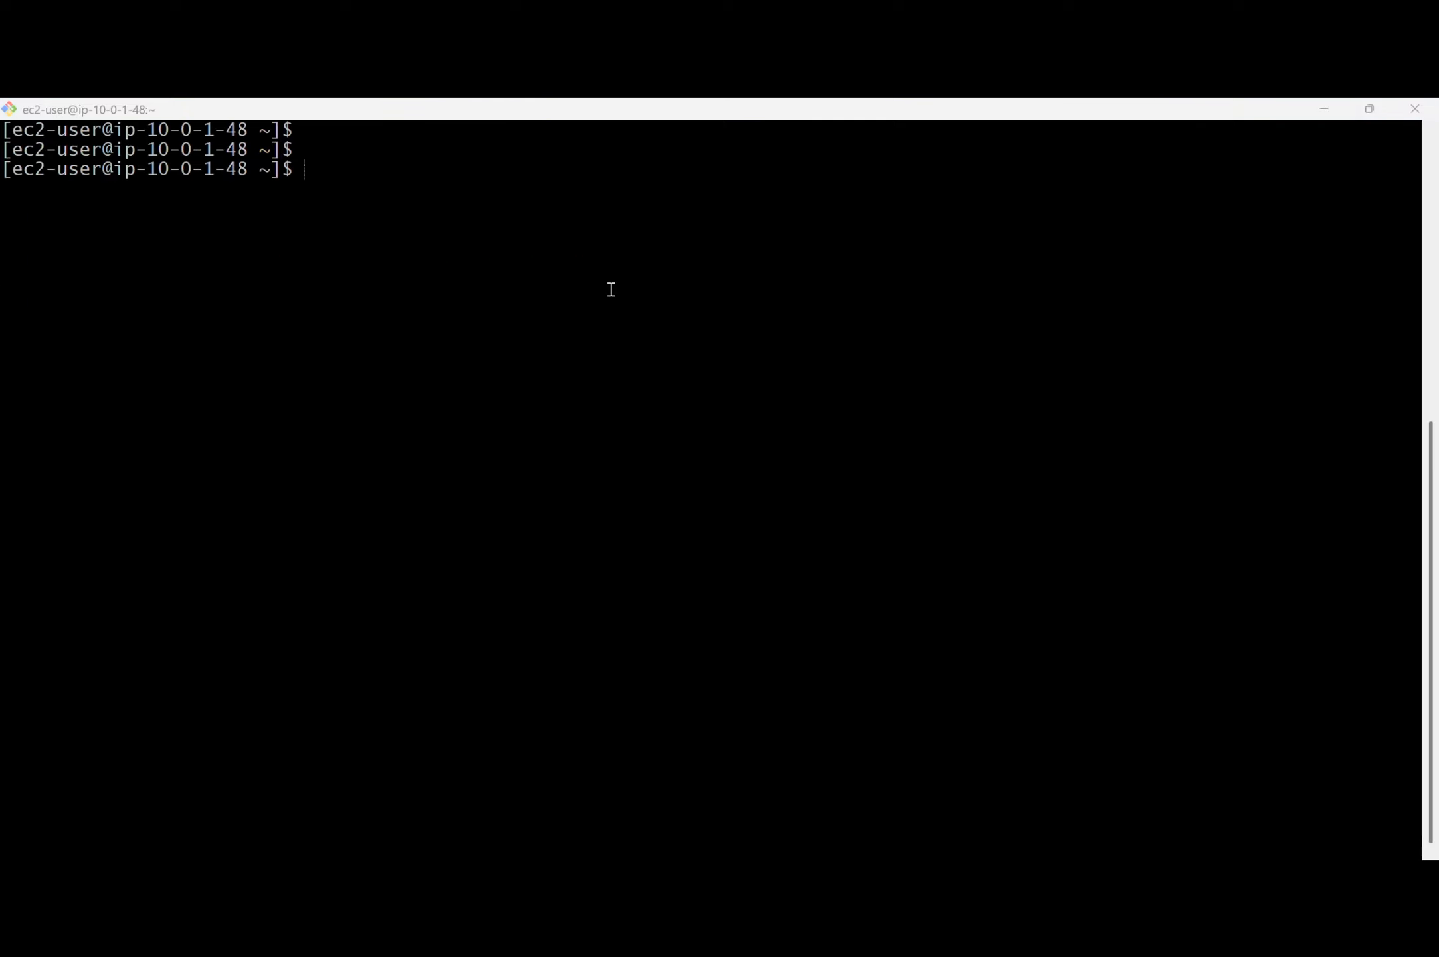
Copy the VPC-B instance's private IPv4 address, ping 20.0.1.126 from the vpc-a terminal session, and stop the ping.
{"action": "left_click", "coordinate": [612, 557]}
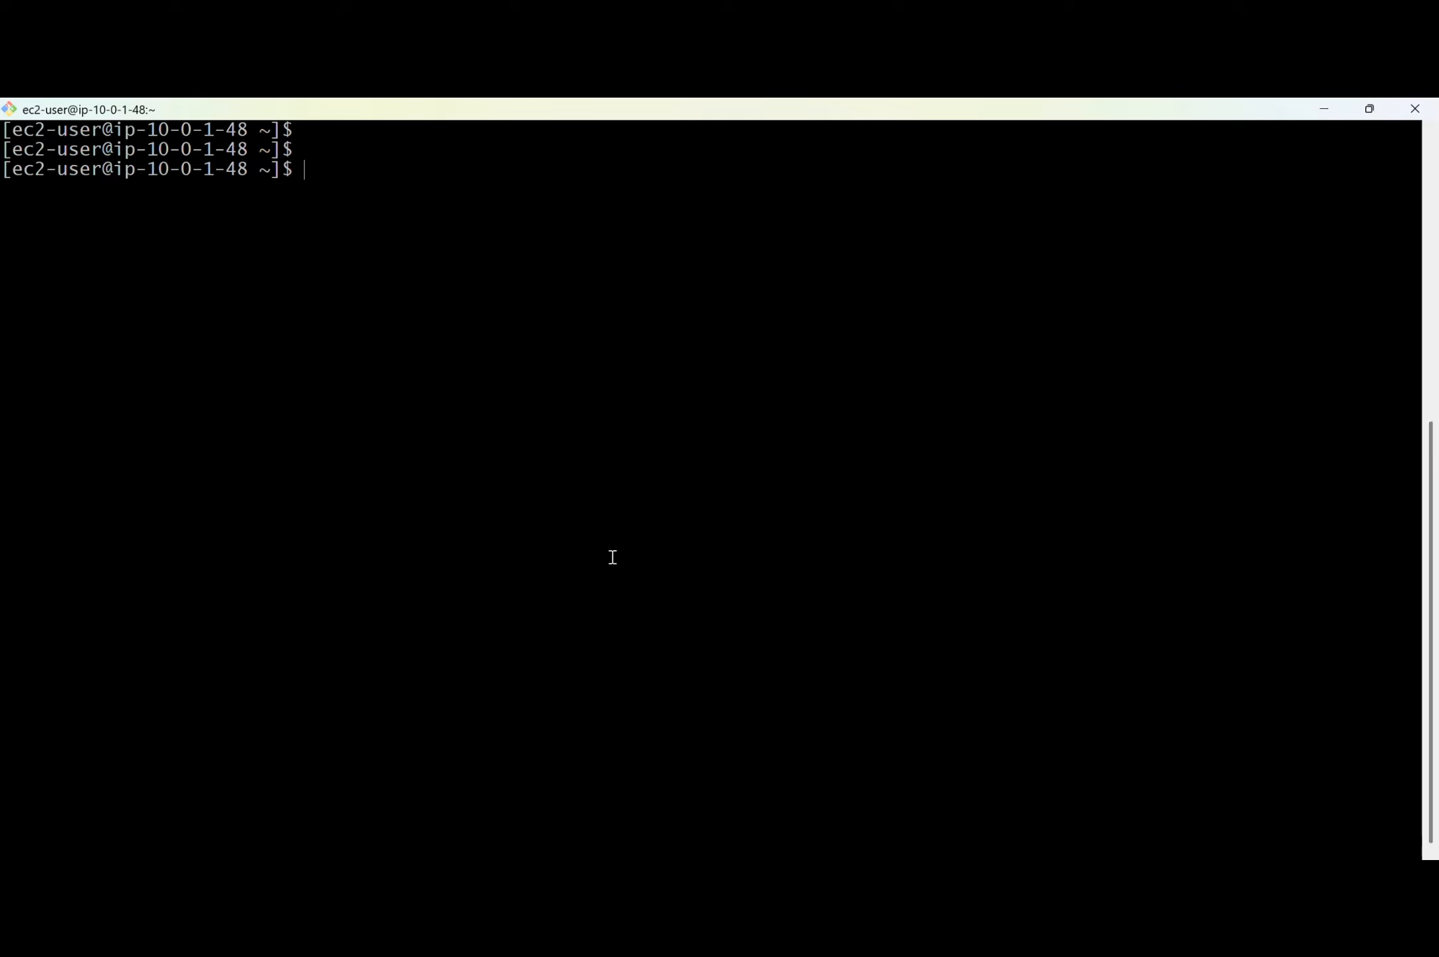
{"action": "type", "text": "ping"}
{"action": "key", "text": "alt+Tab"}
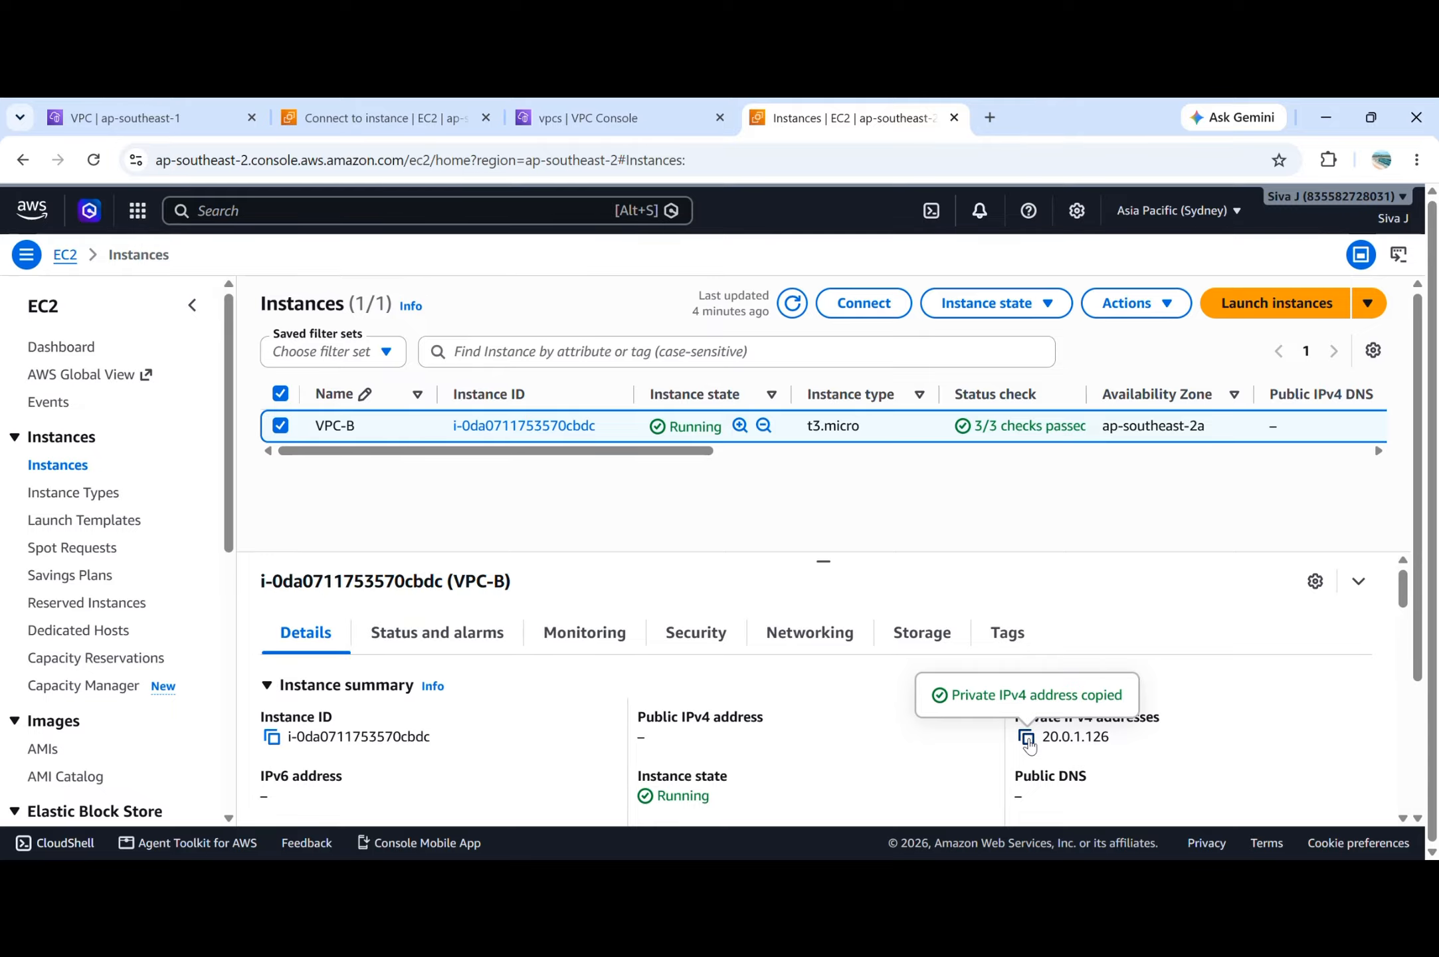
{"action": "key", "text": "alt+Tab"}
{"action": "right_click", "coordinate": [759, 529]}
{"action": "key", "text": "Return"}
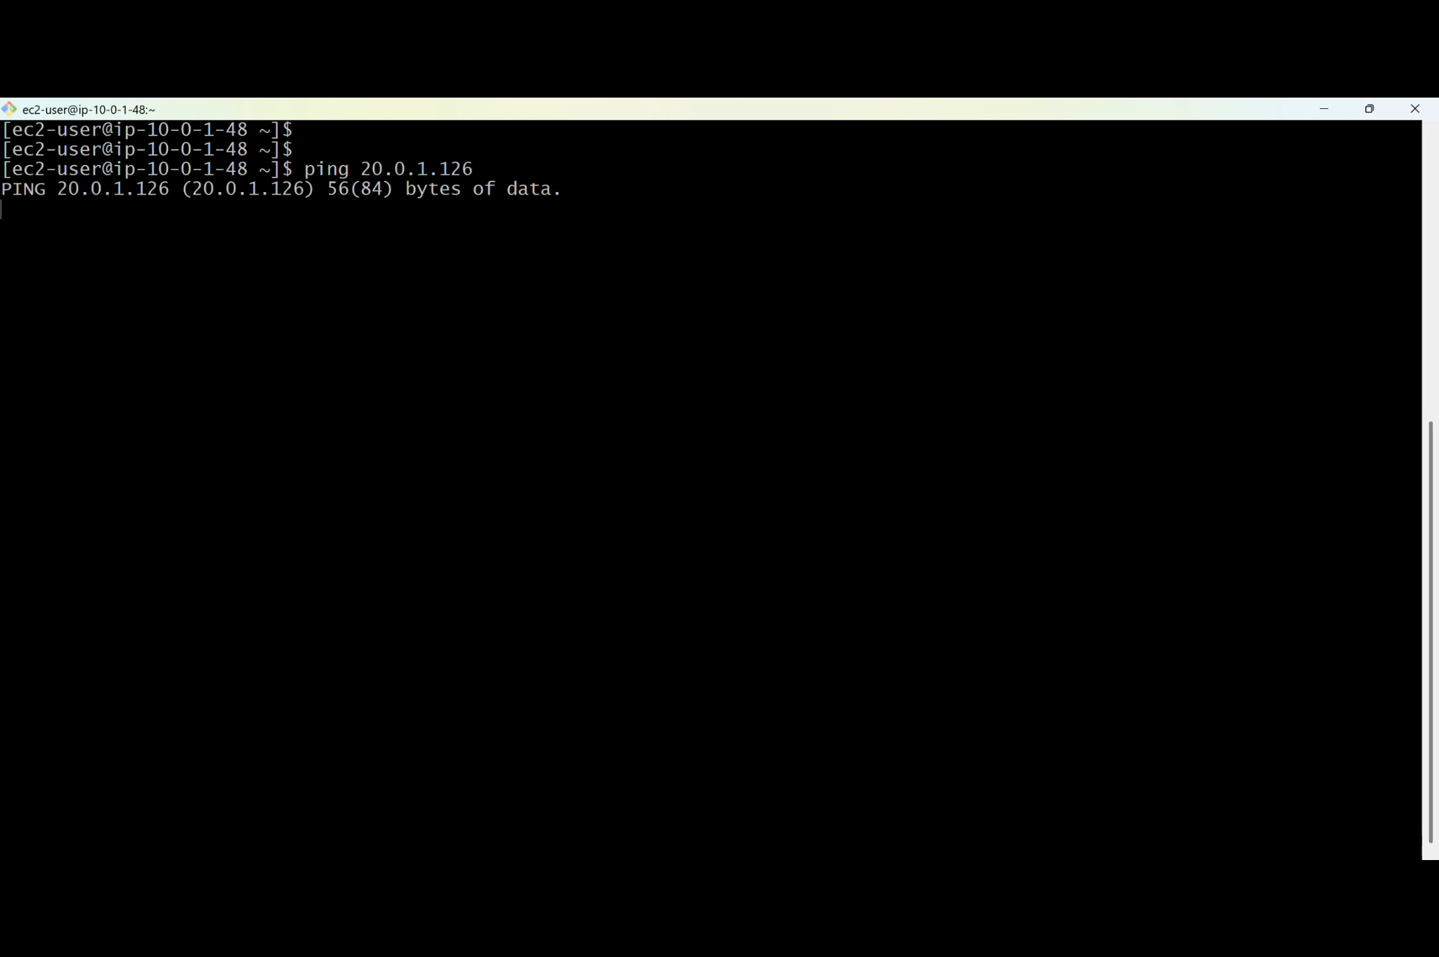
{"action": "key", "text": "ctrl+c"}
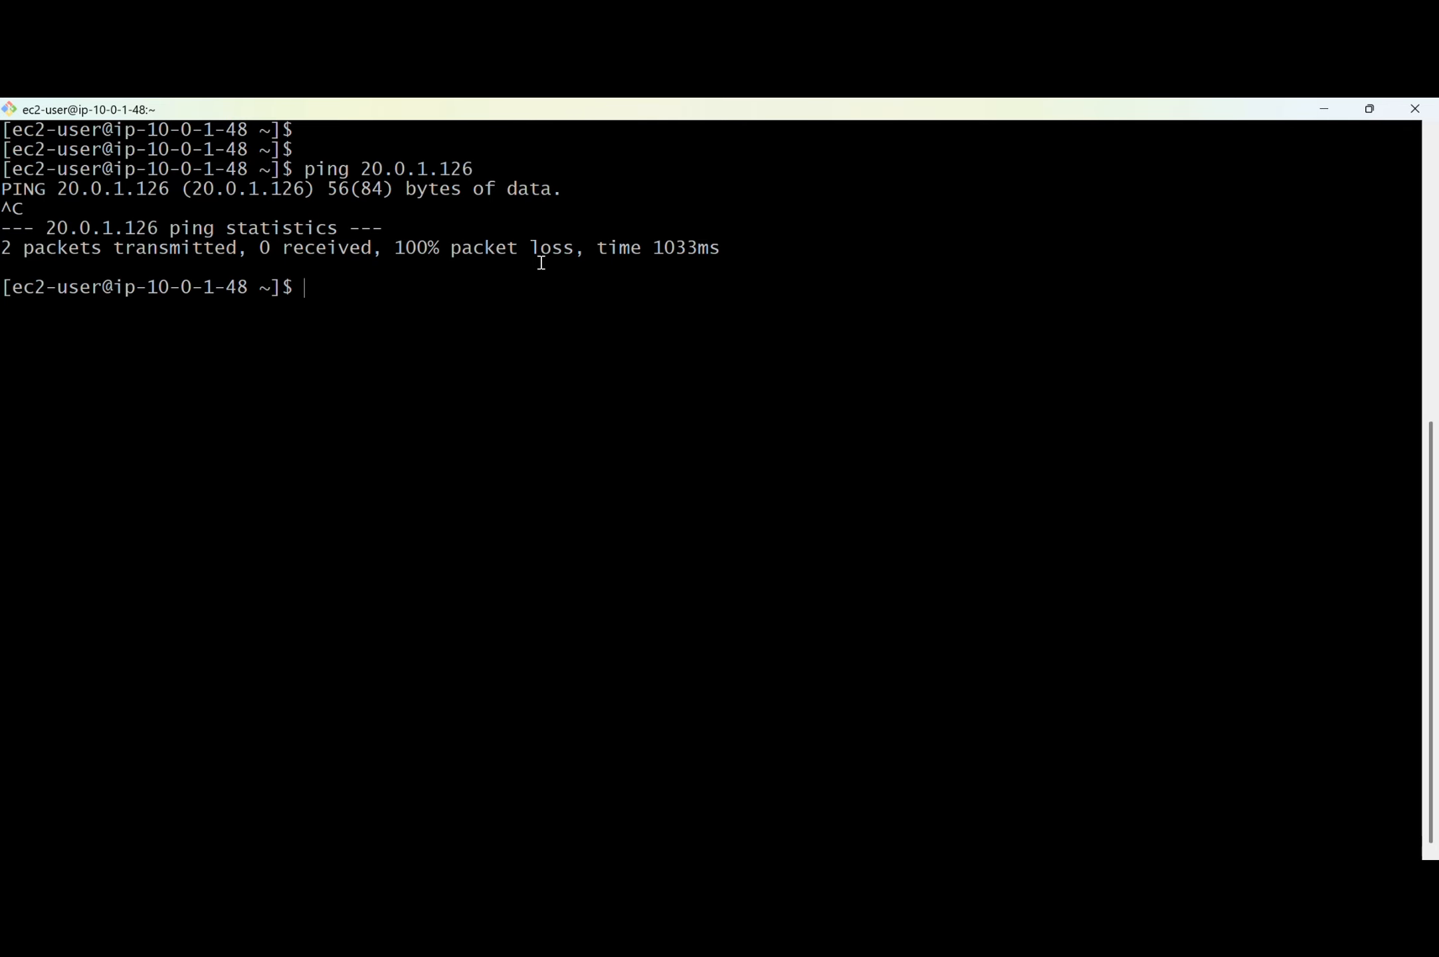
Switch to the browser's Singapore VPC console and open the form for creating a new peering connection.
{"action": "key", "text": "alt+Tab"}
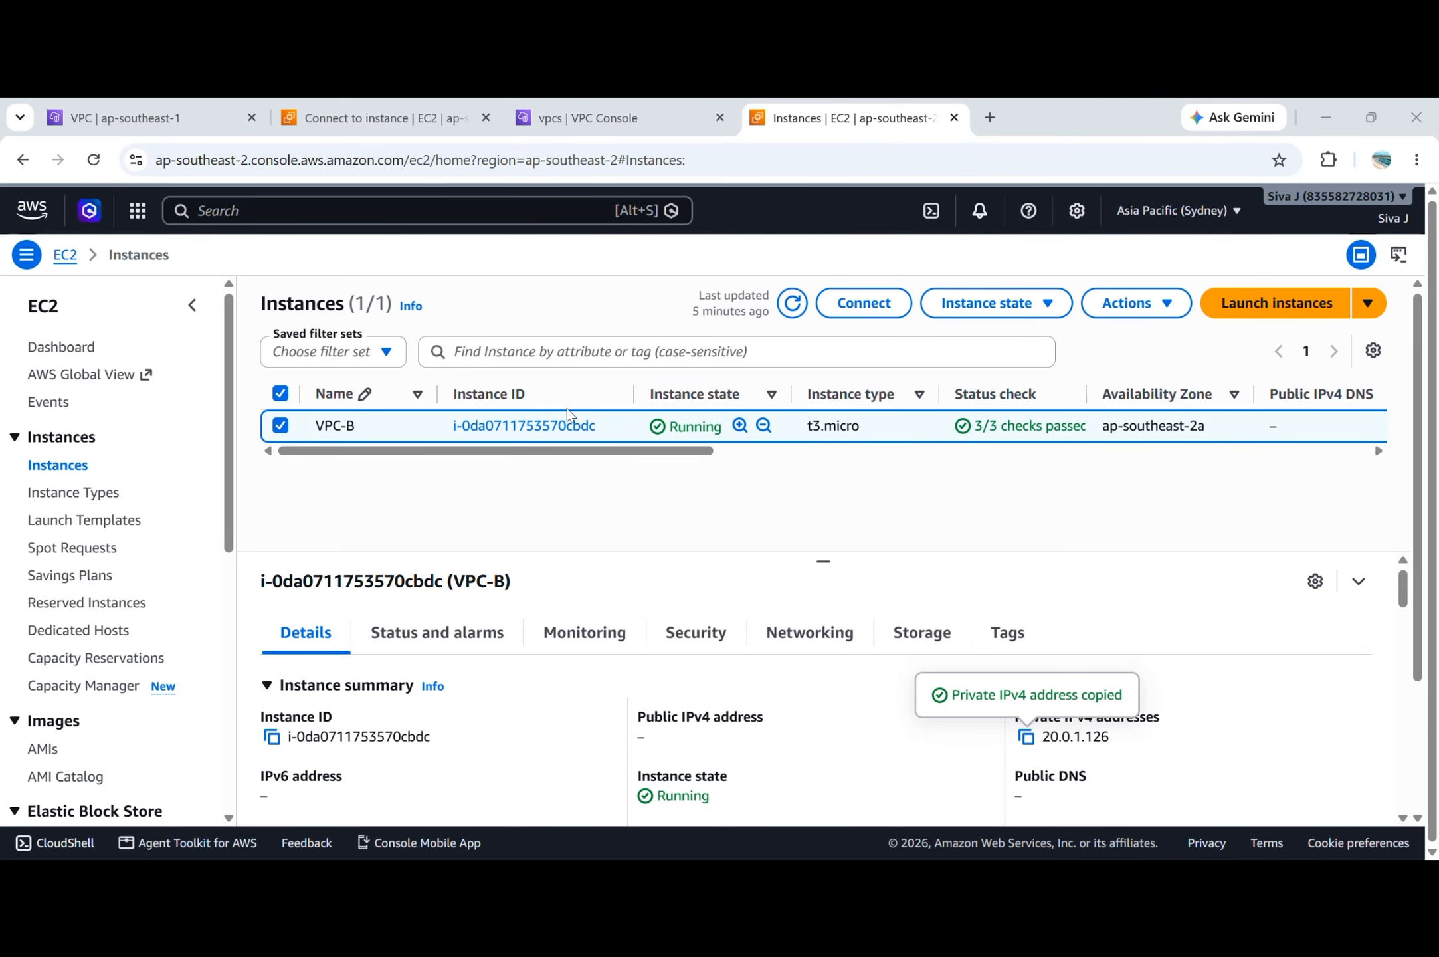
{"action": "left_click", "coordinate": [135, 115]}
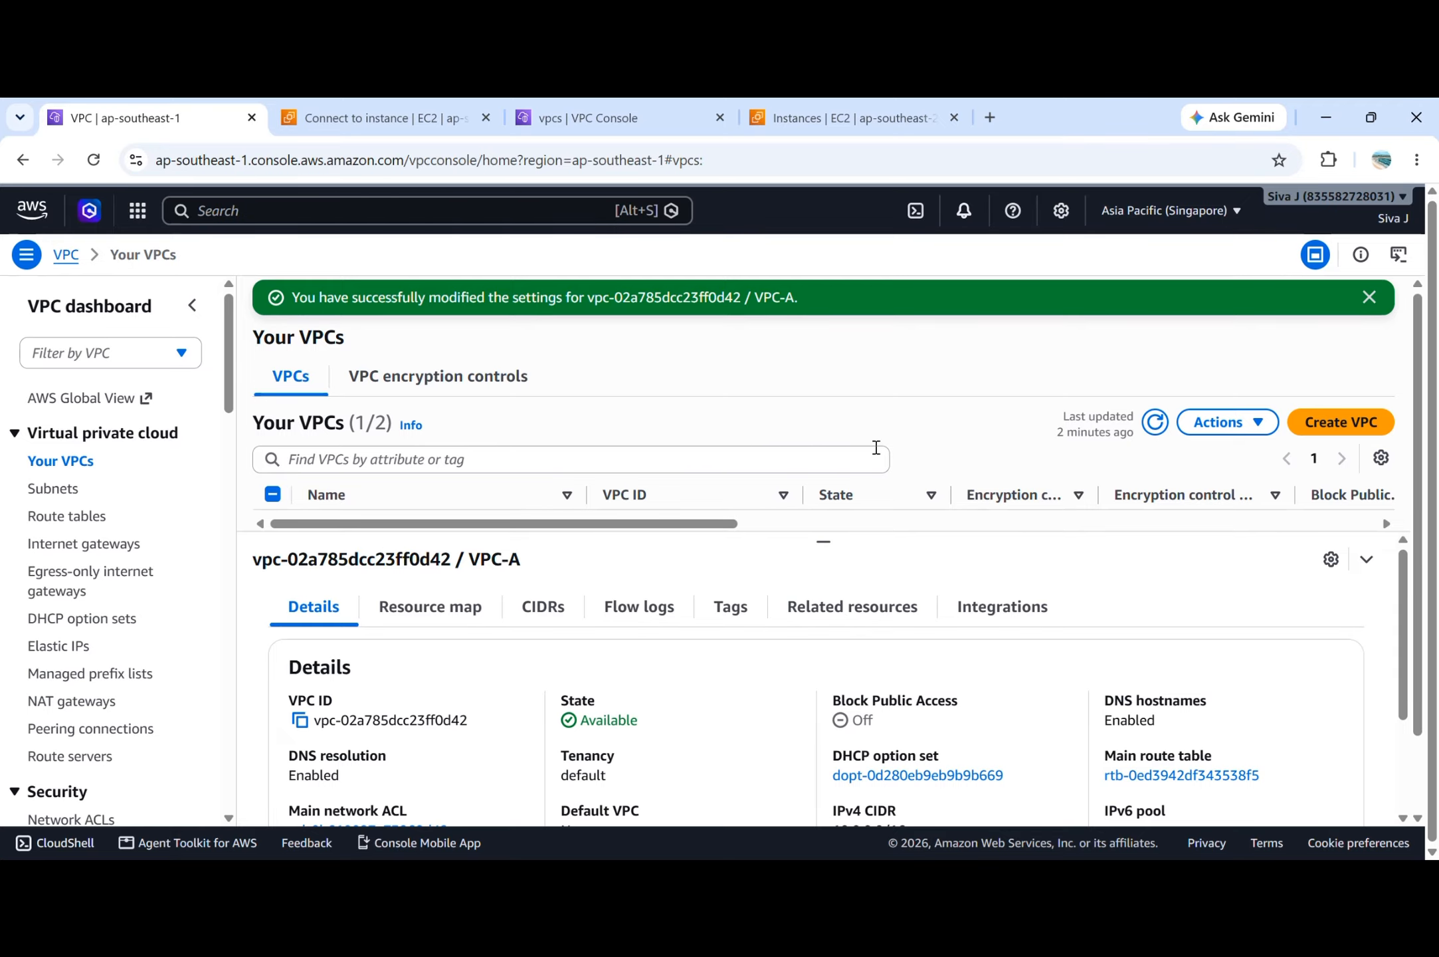
{"action": "left_click", "coordinate": [1369, 297]}
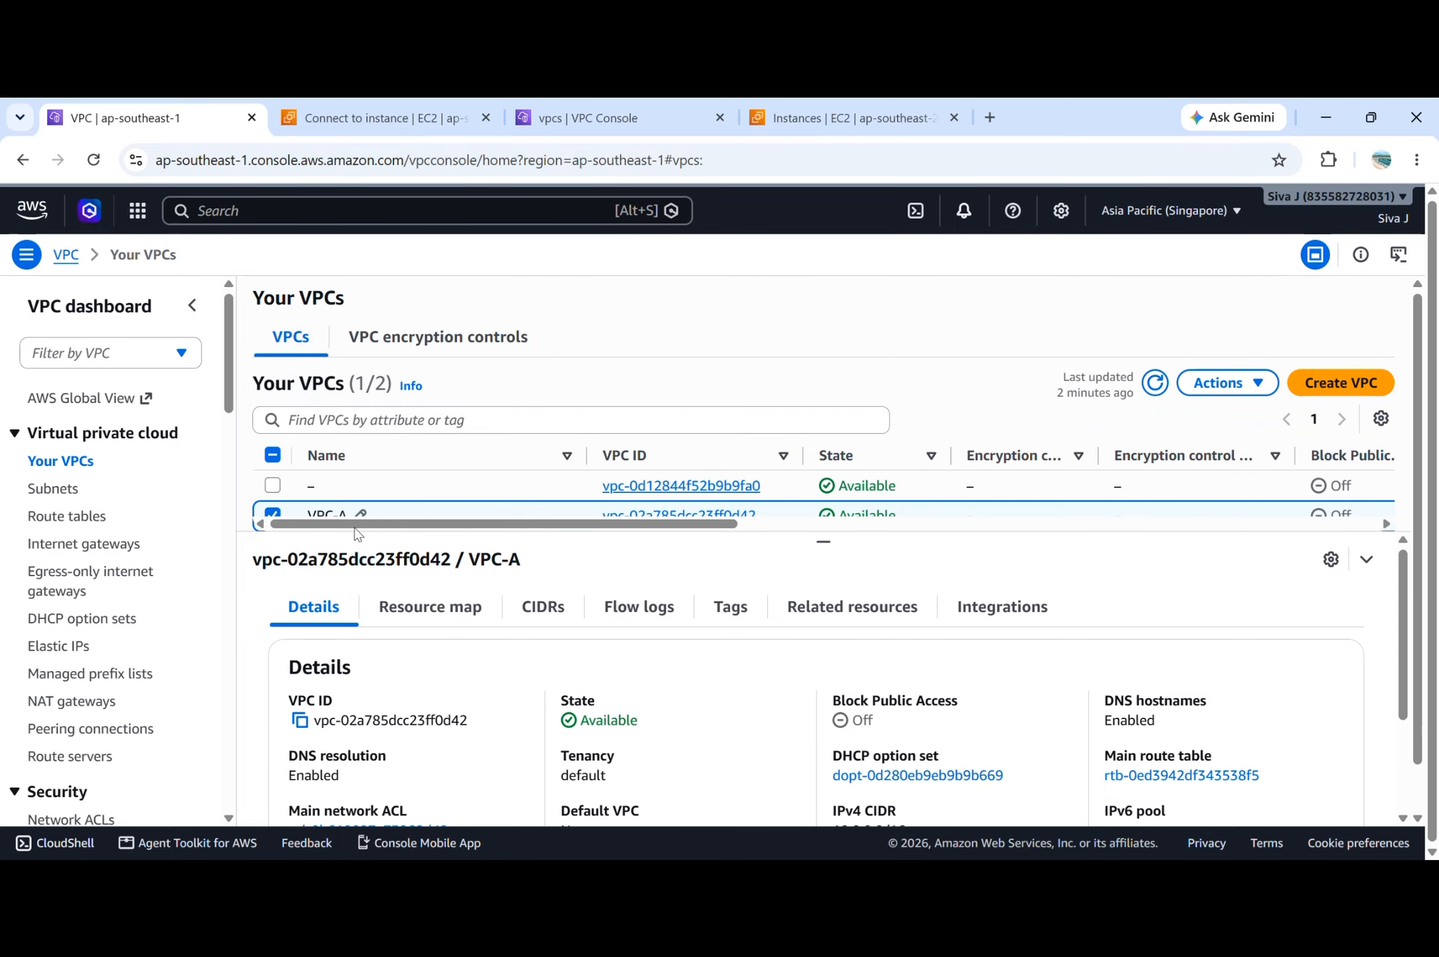
{"action": "scroll", "coordinate": [110, 605], "scroll_direction": "down", "scroll_amount": 1}
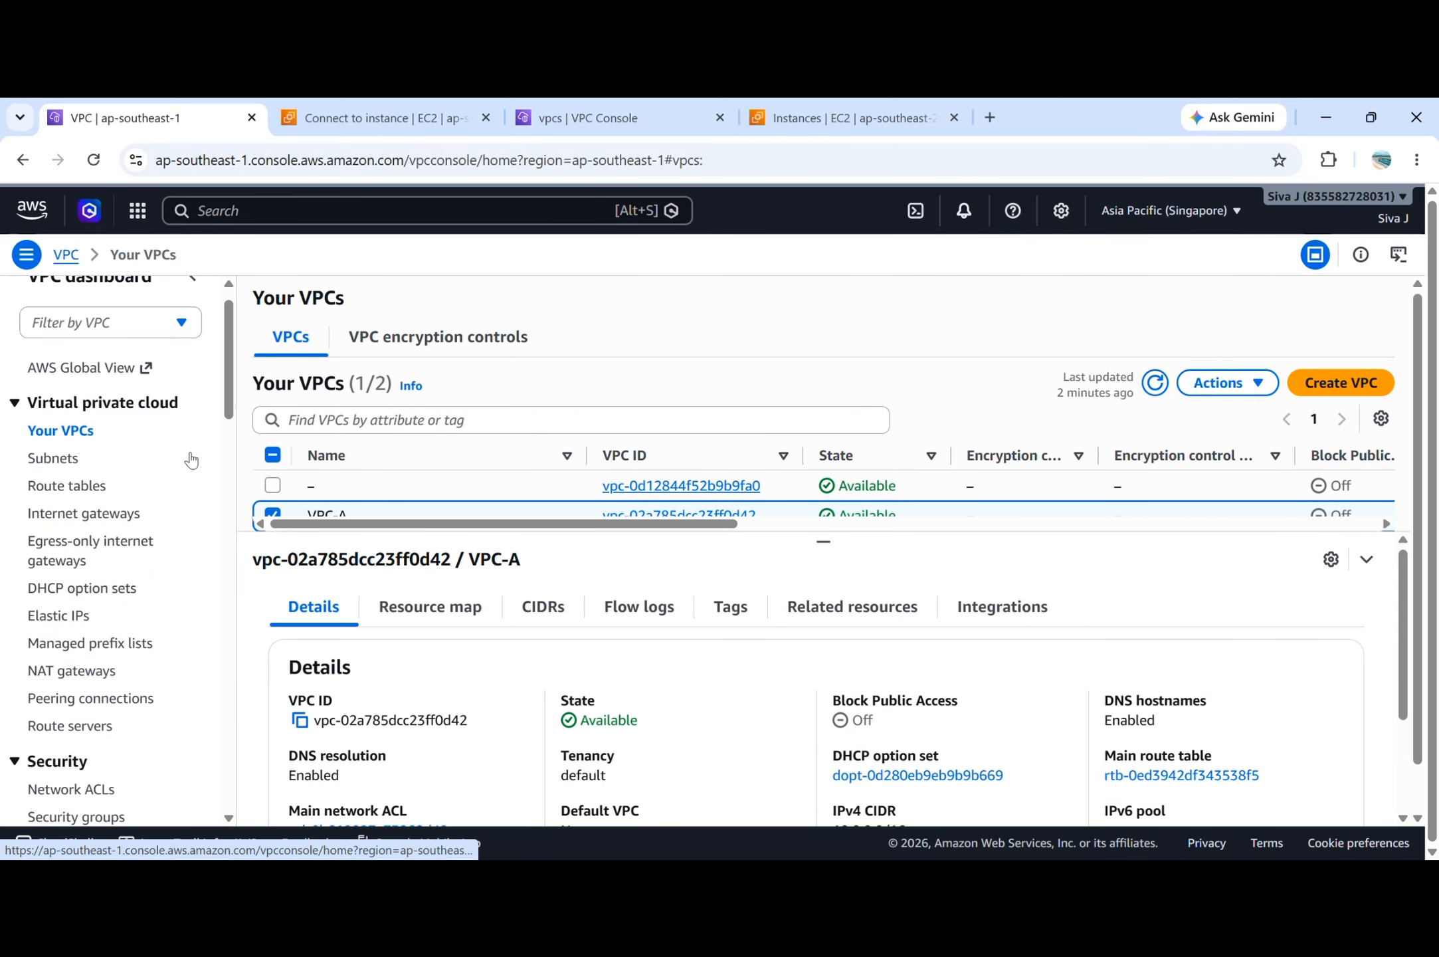
{"action": "scroll", "coordinate": [116, 612], "scroll_direction": "down", "scroll_amount": 3}
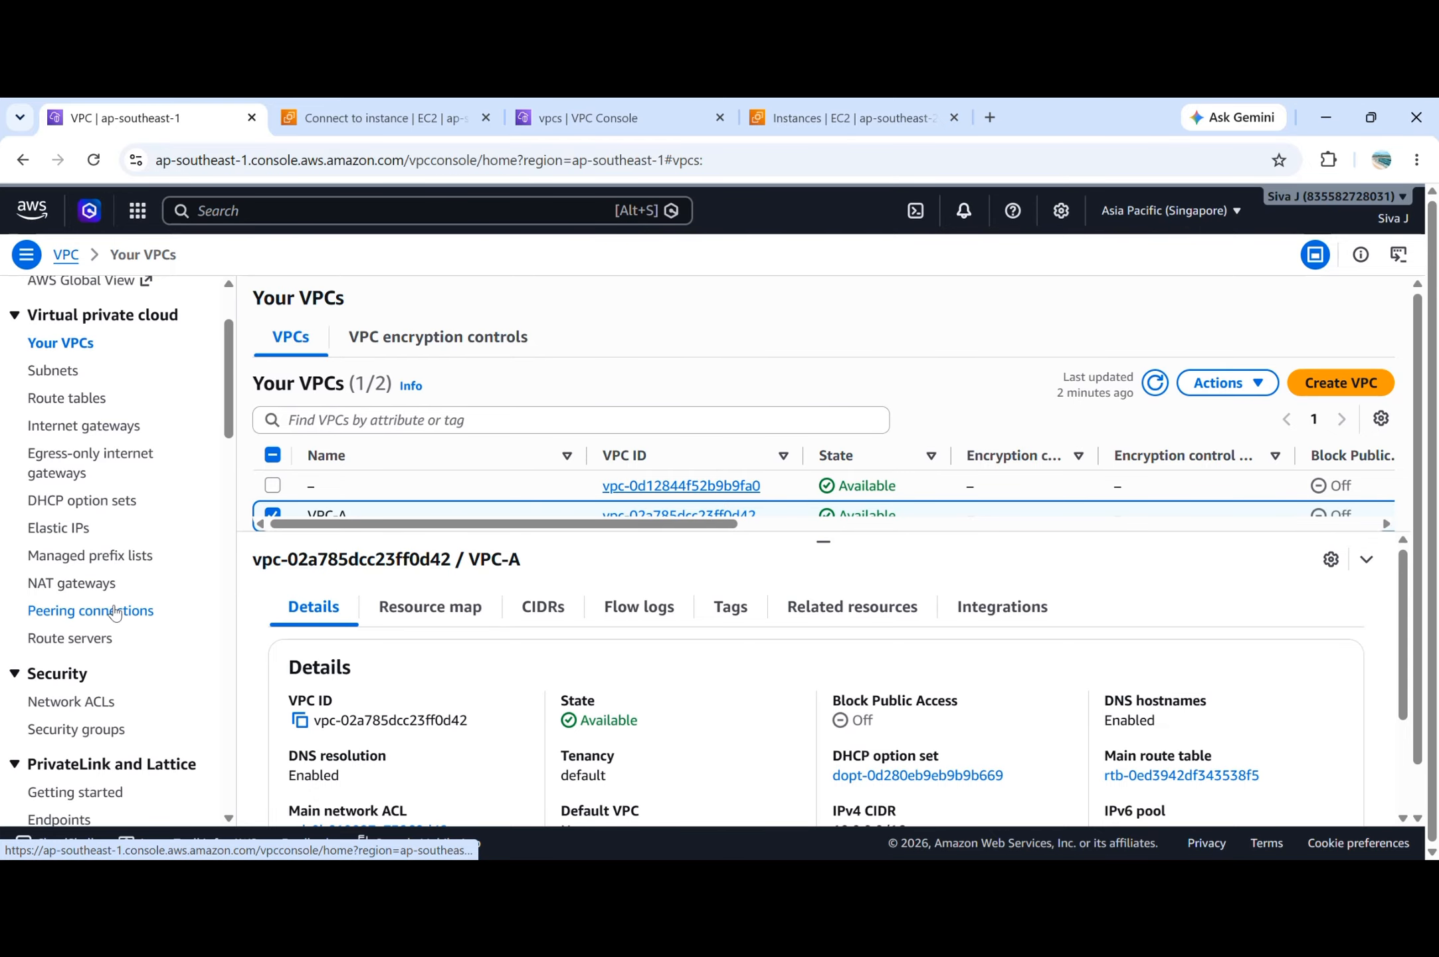
{"action": "left_click", "coordinate": [115, 610]}
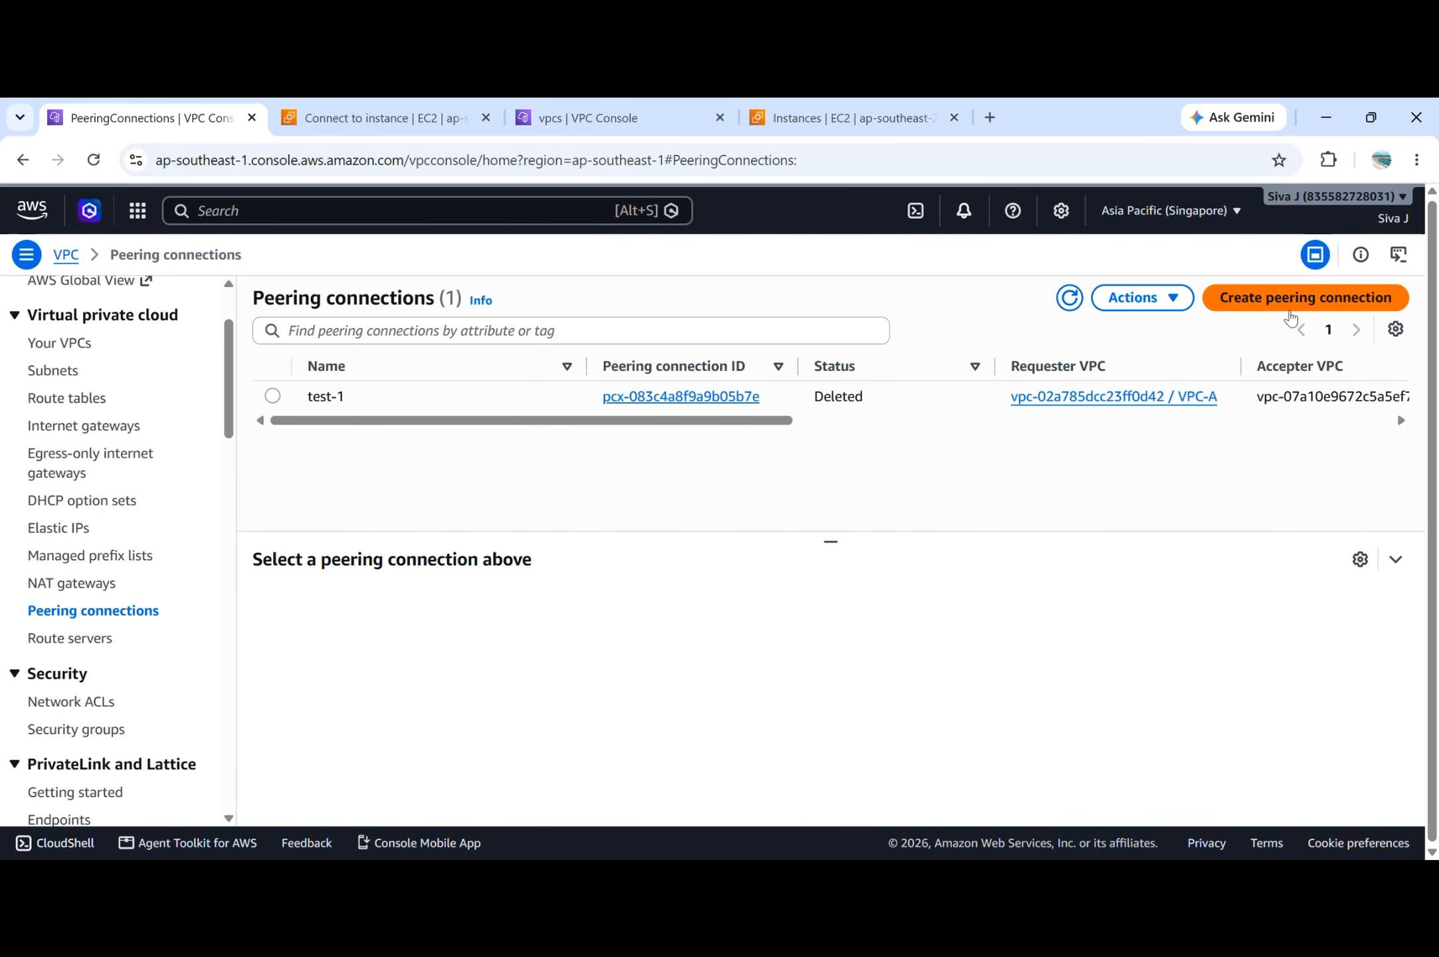
{"action": "left_click", "coordinate": [1289, 313]}
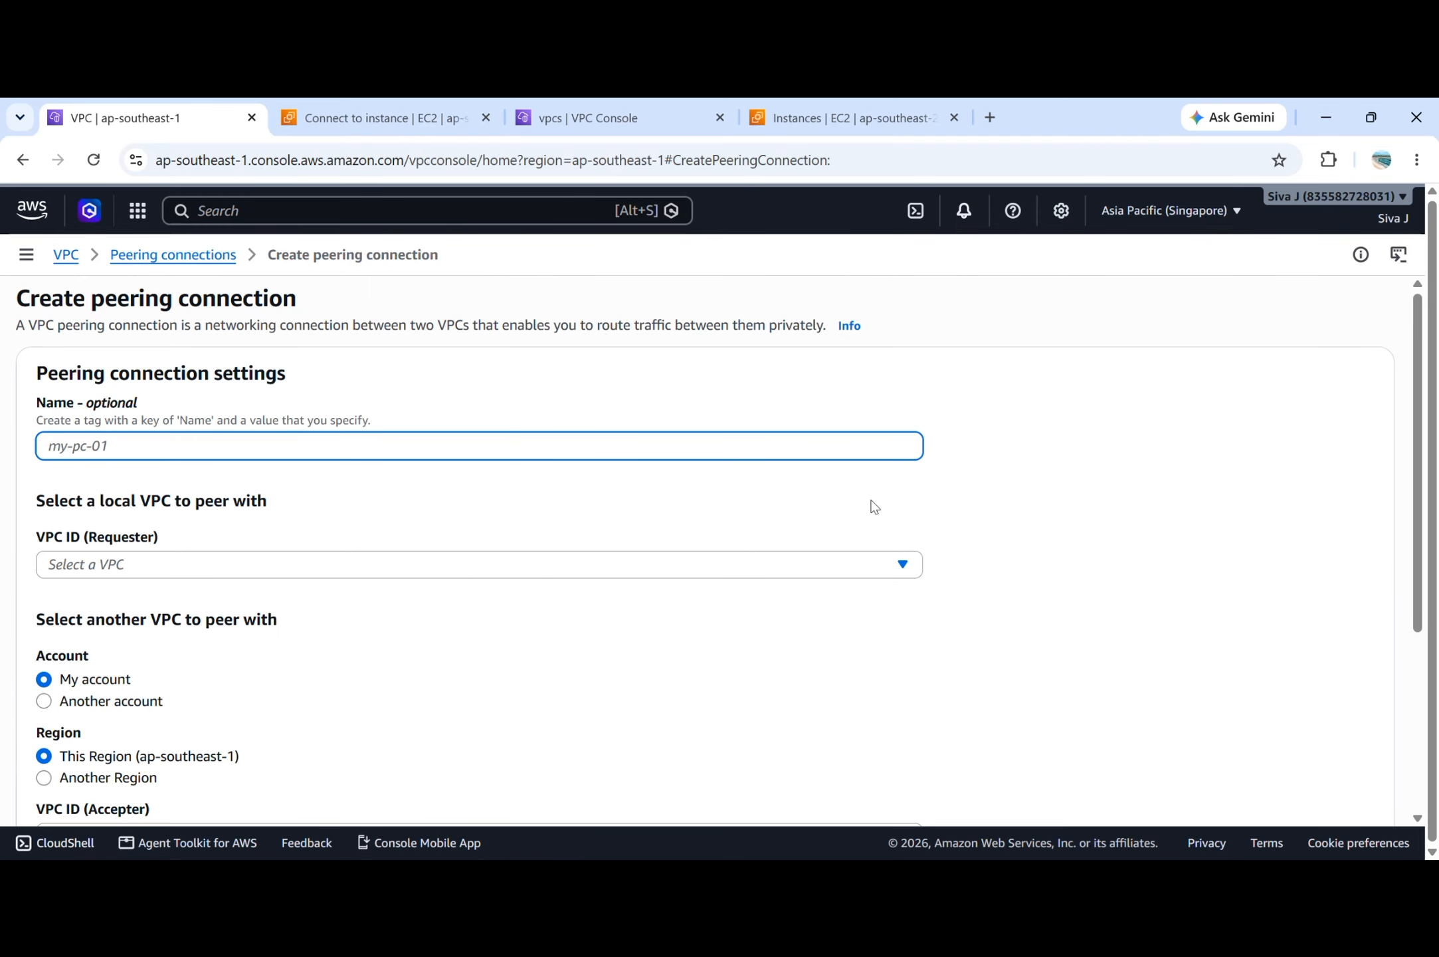
Name the peering connection peertest and choose VPC-A as the requester VPC.
{"action": "type", "text": "peertest"}
{"action": "scroll", "coordinate": [454, 441], "scroll_direction": "down", "scroll_amount": 1}
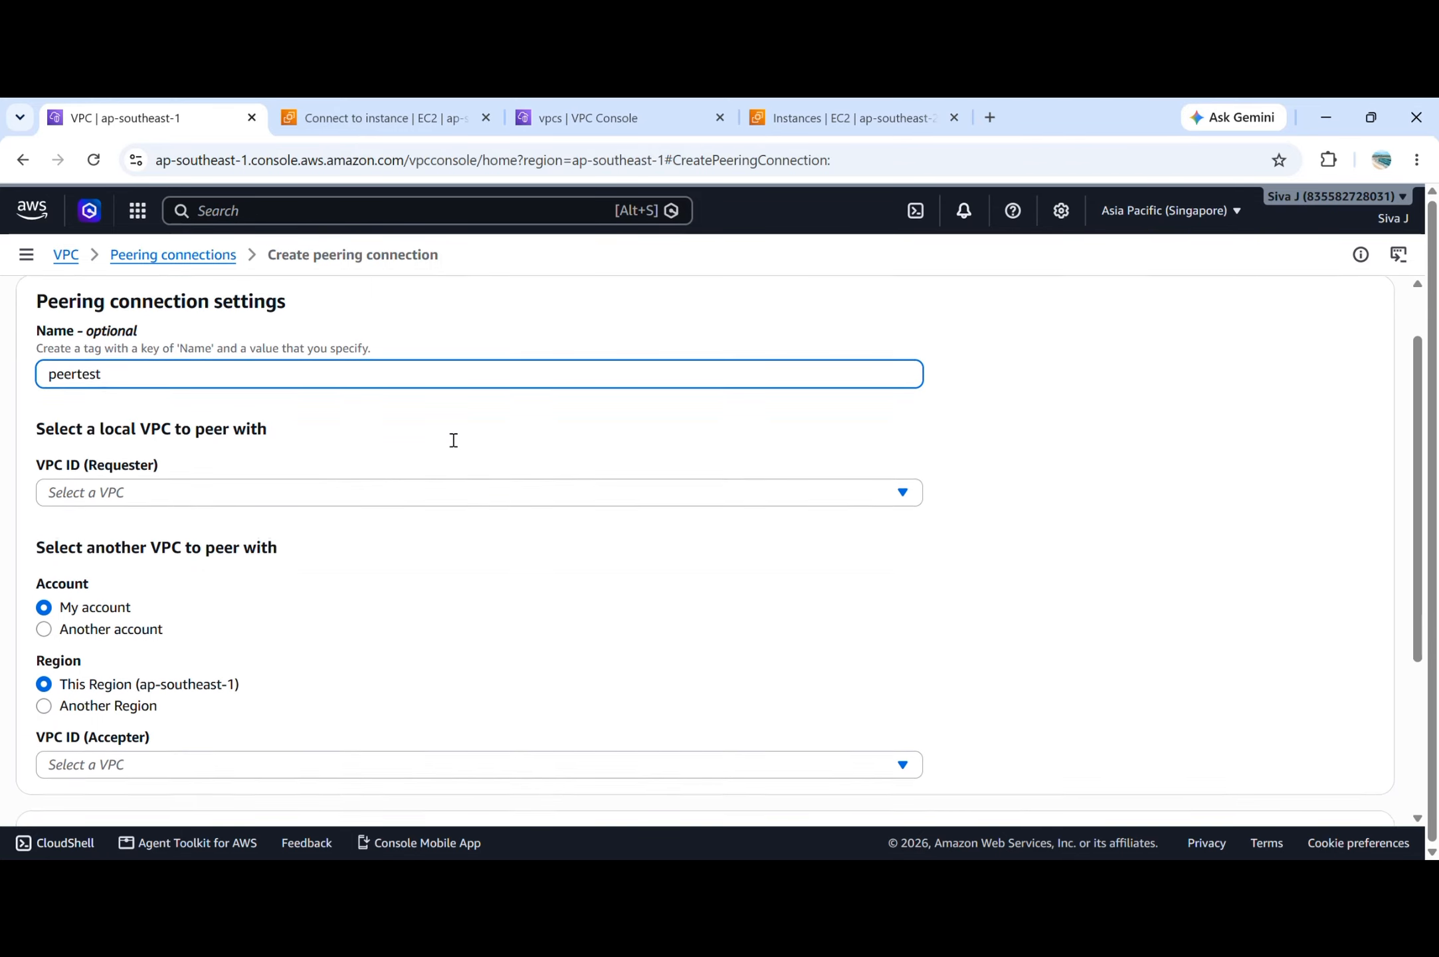
{"action": "left_click", "coordinate": [307, 501]}
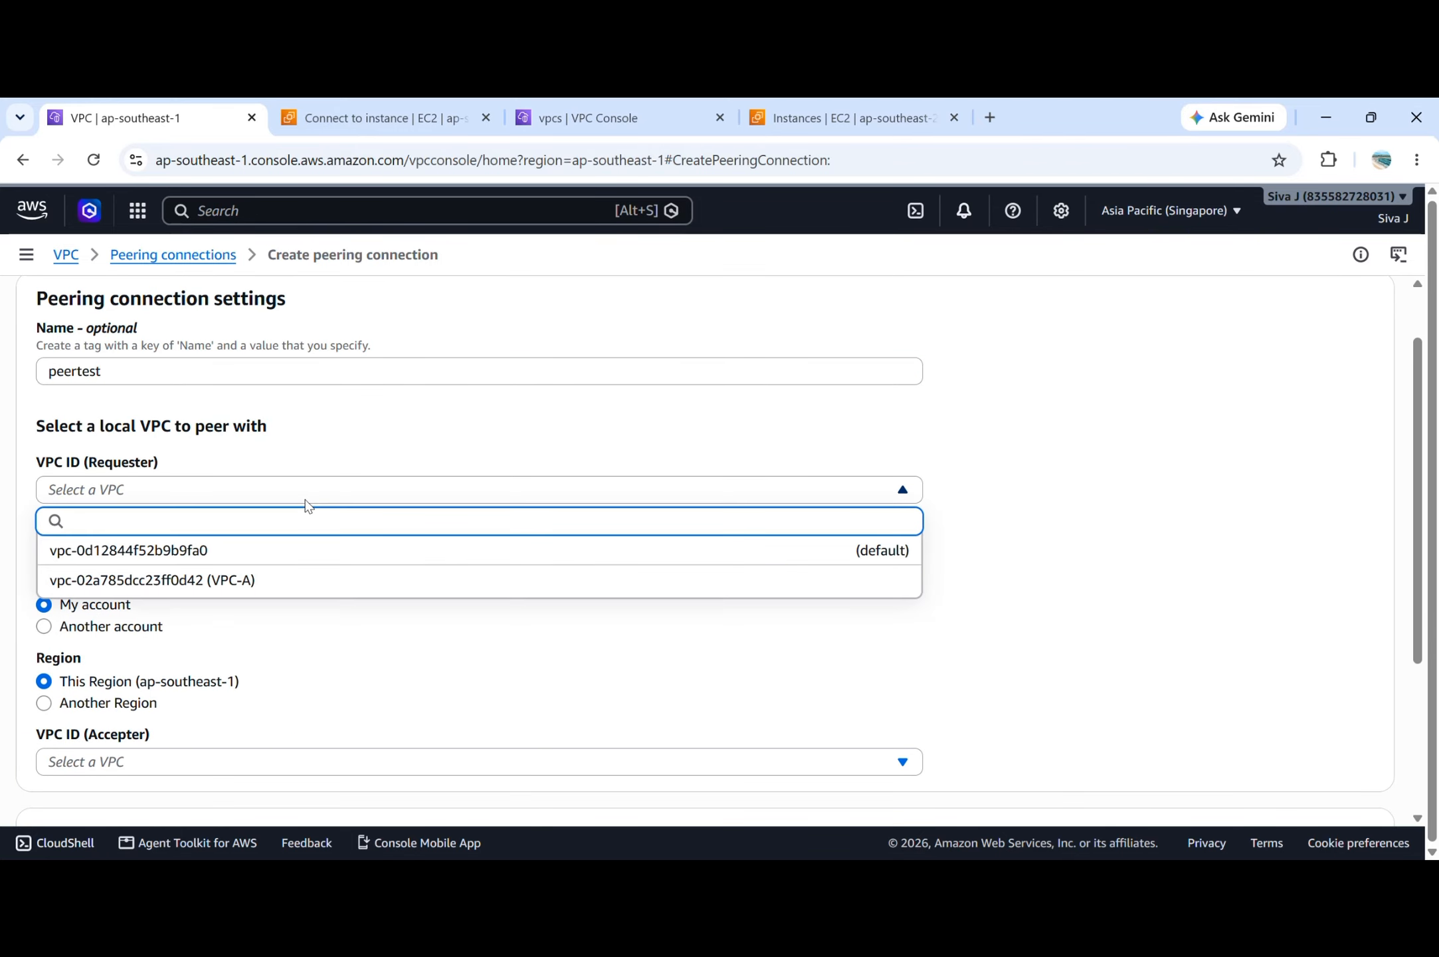
{"action": "left_click", "coordinate": [297, 580]}
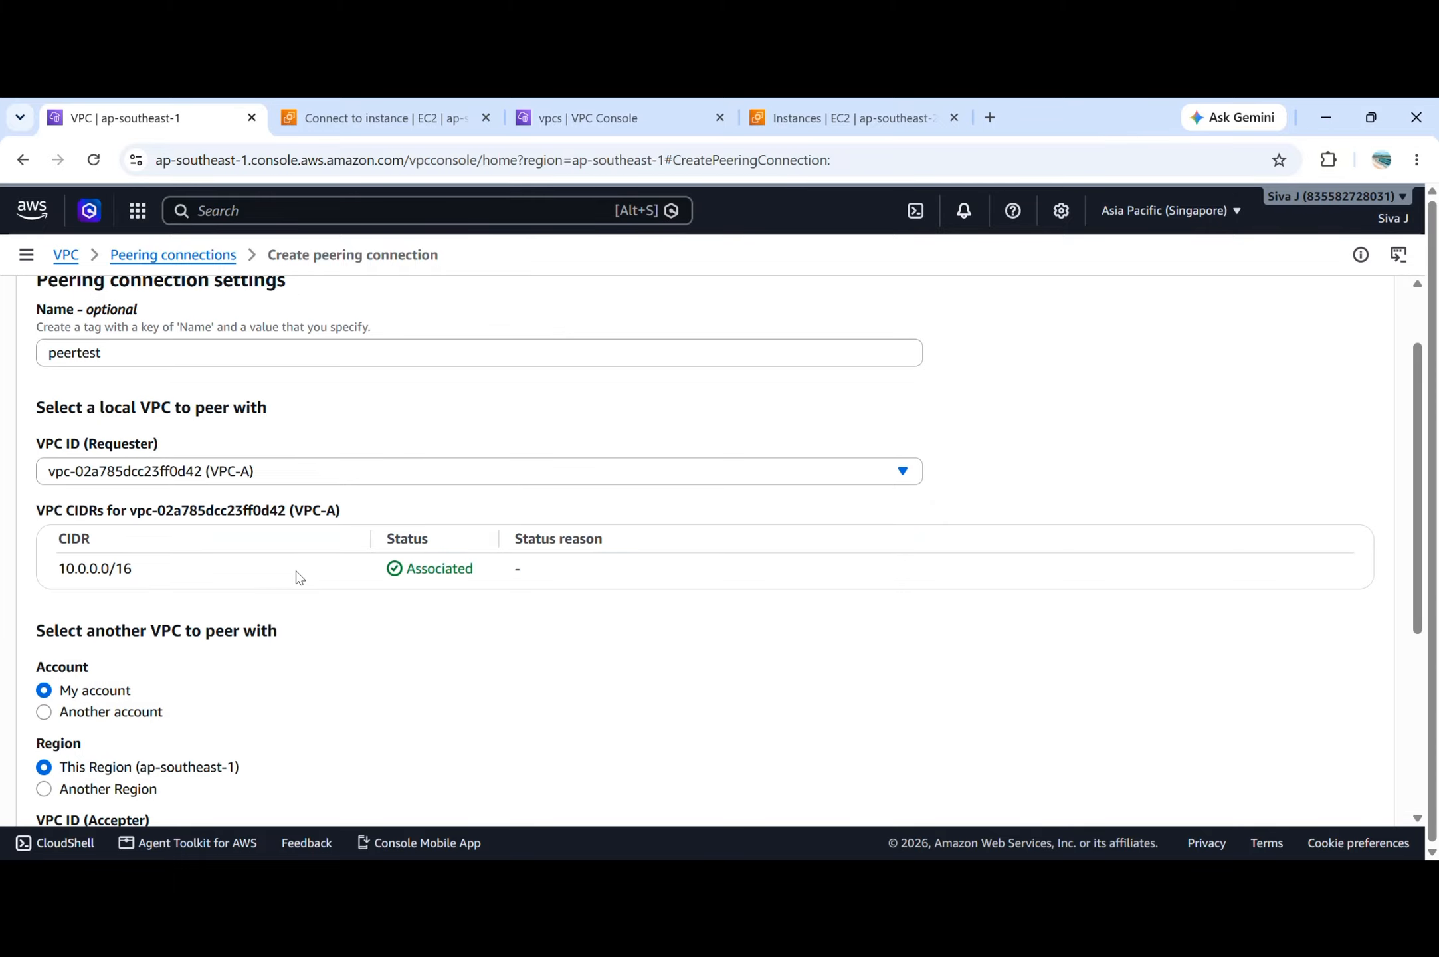
Set the region of the VPC to peer with to Another Region.
{"action": "scroll", "coordinate": [299, 576], "scroll_direction": "down", "scroll_amount": 3}
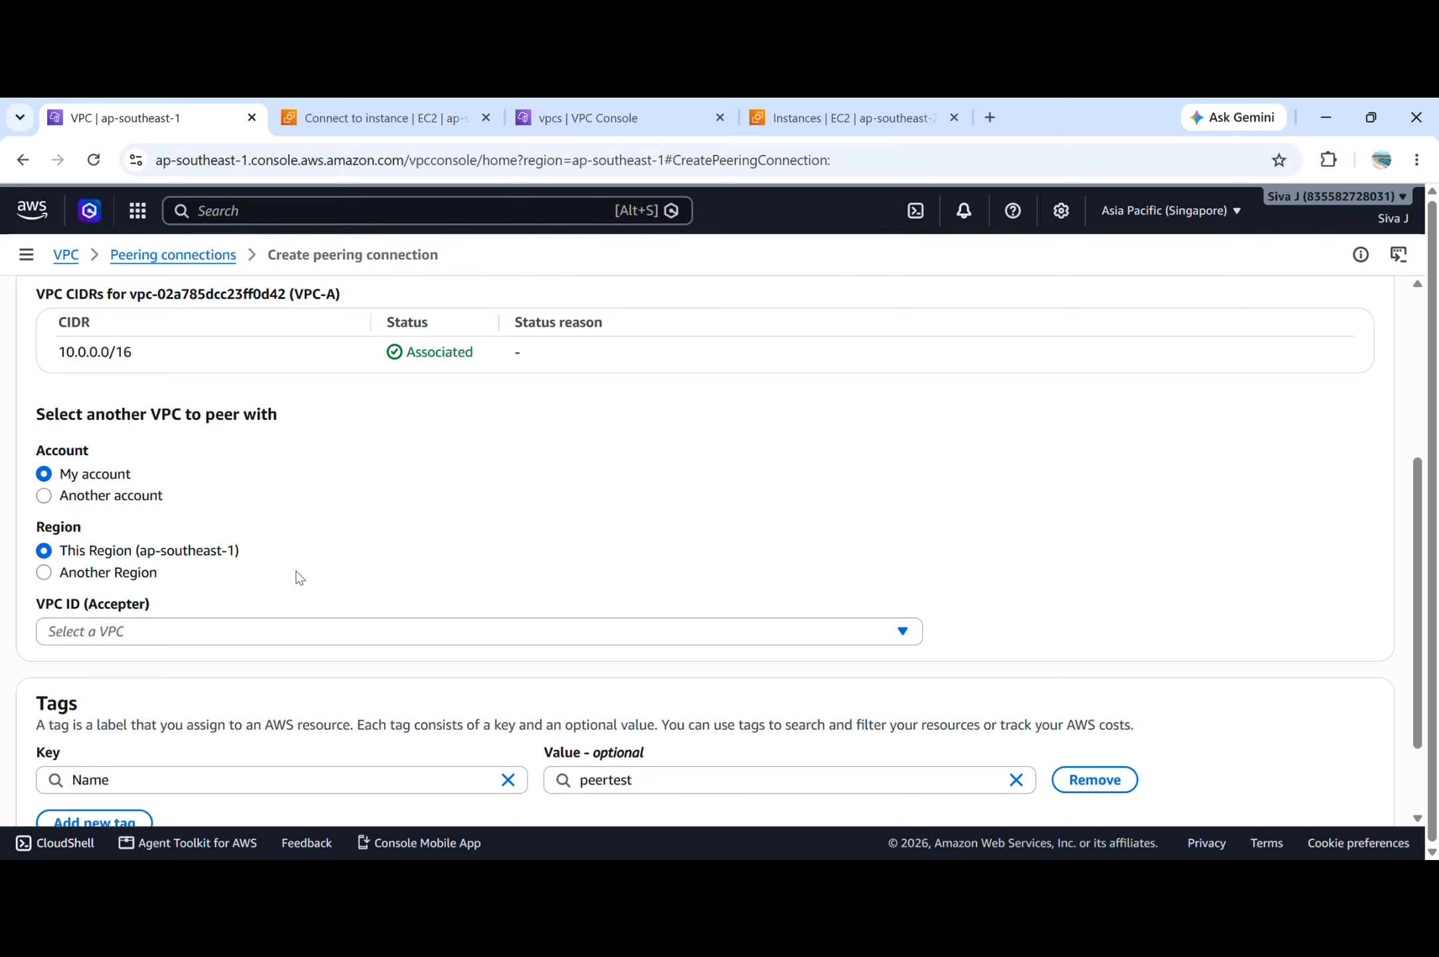
{"action": "scroll", "coordinate": [297, 577], "scroll_direction": "down", "scroll_amount": 1}
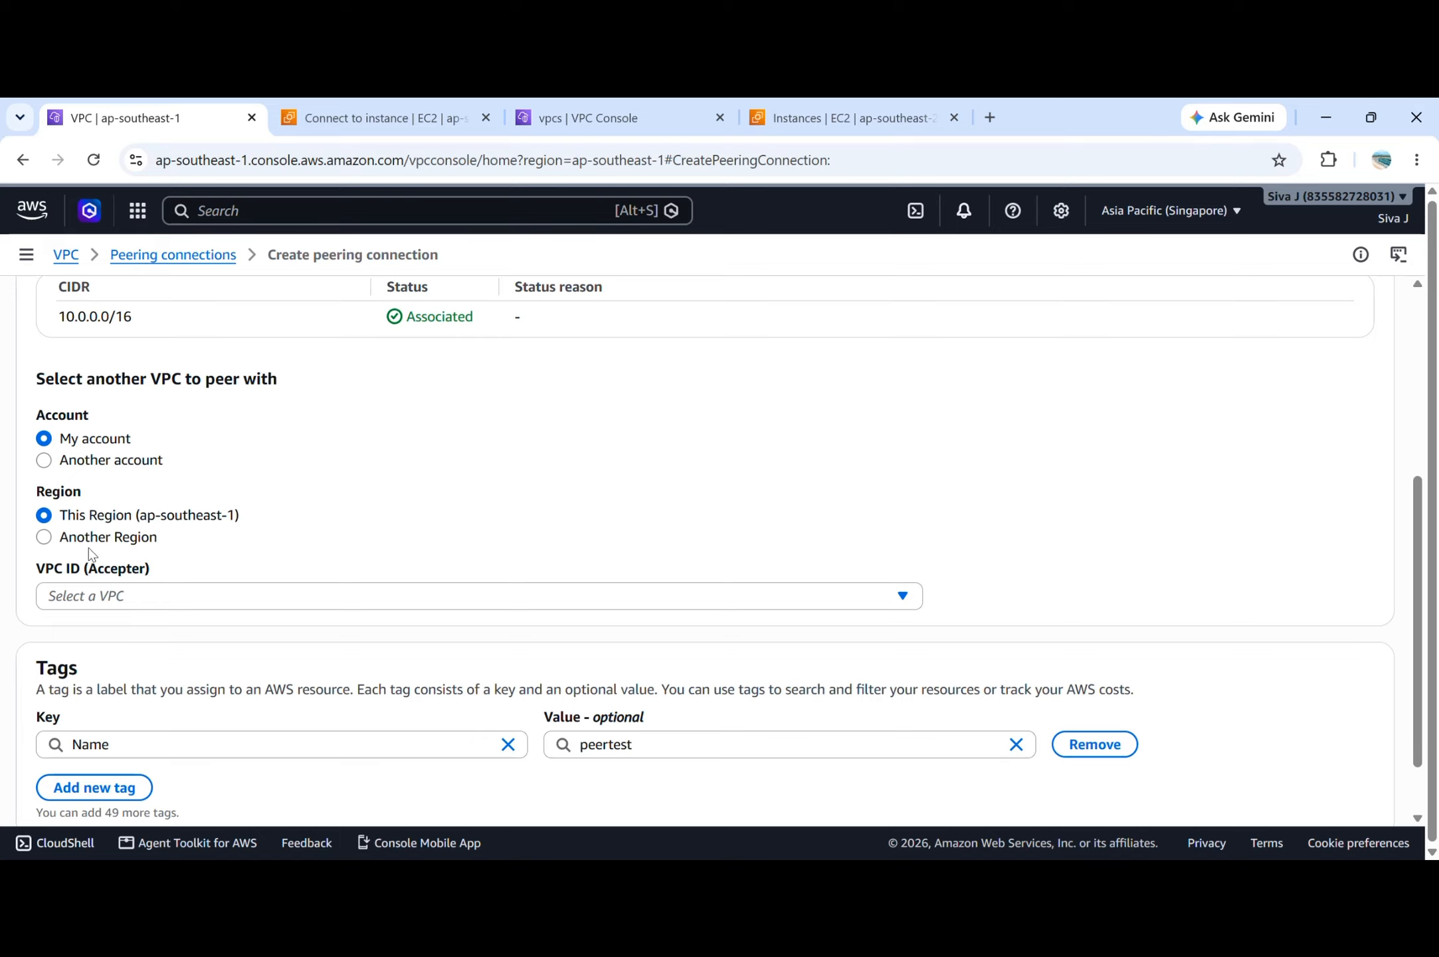
{"action": "left_click", "coordinate": [107, 538]}
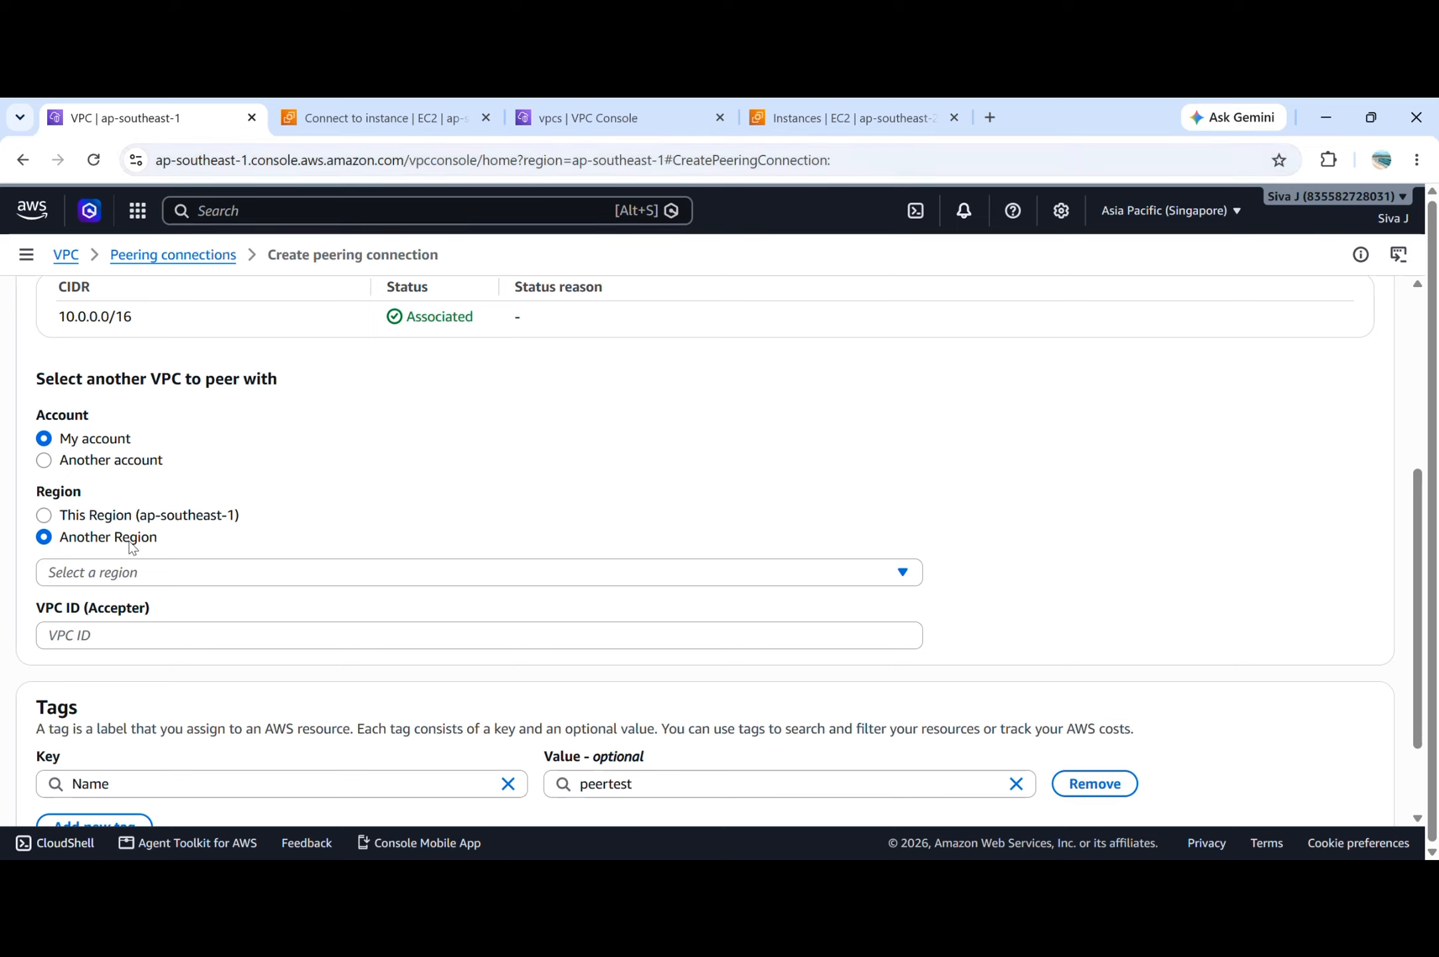
{"action": "left_click", "coordinate": [141, 462]}
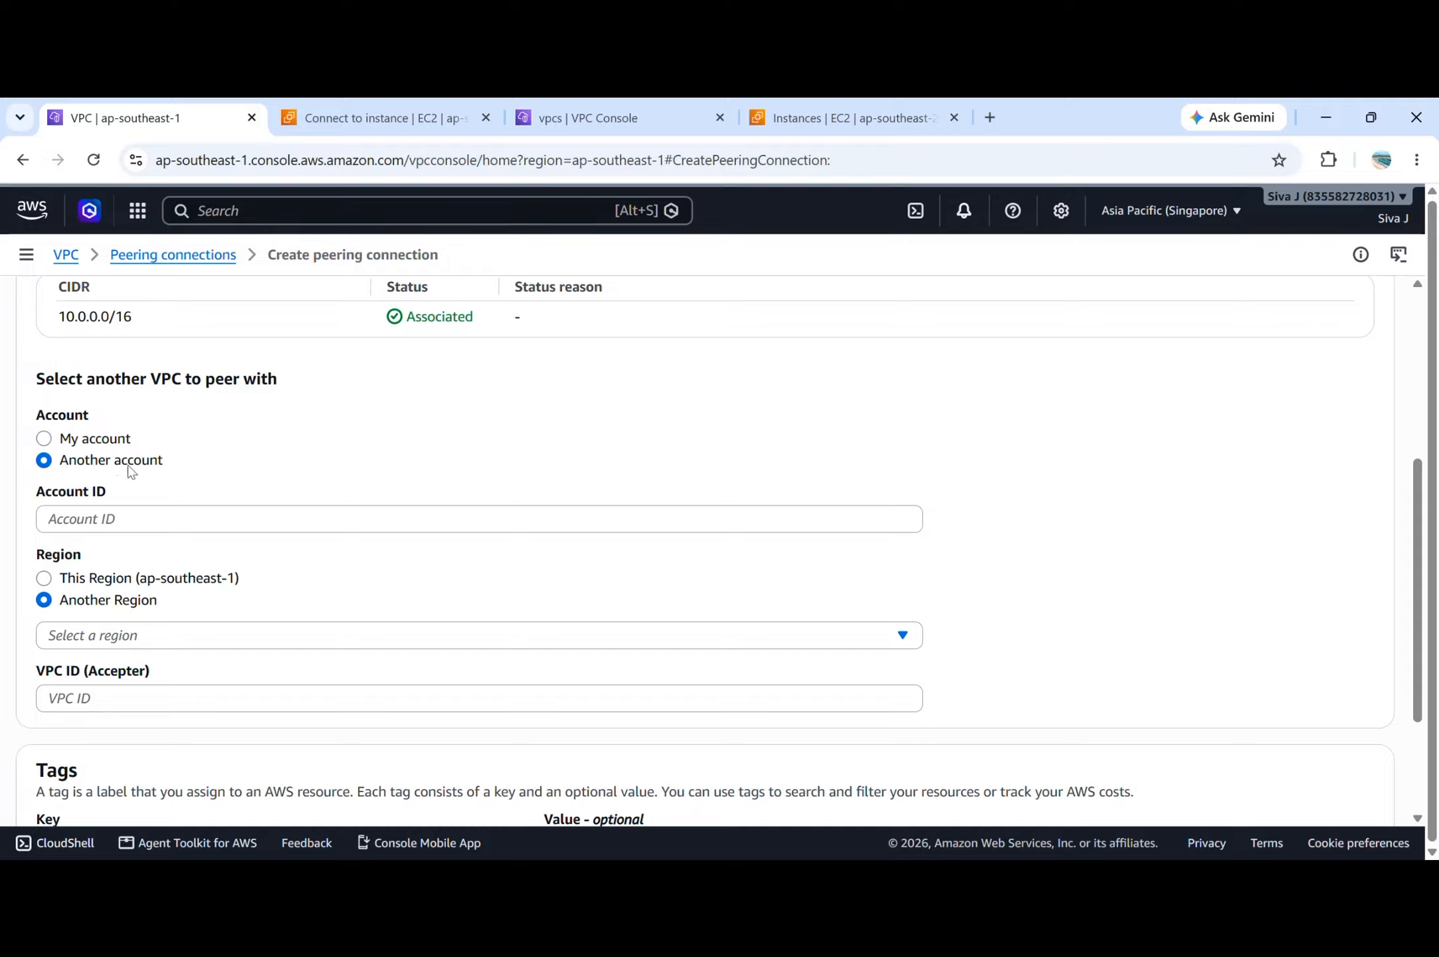
{"action": "left_click", "coordinate": [60, 579]}
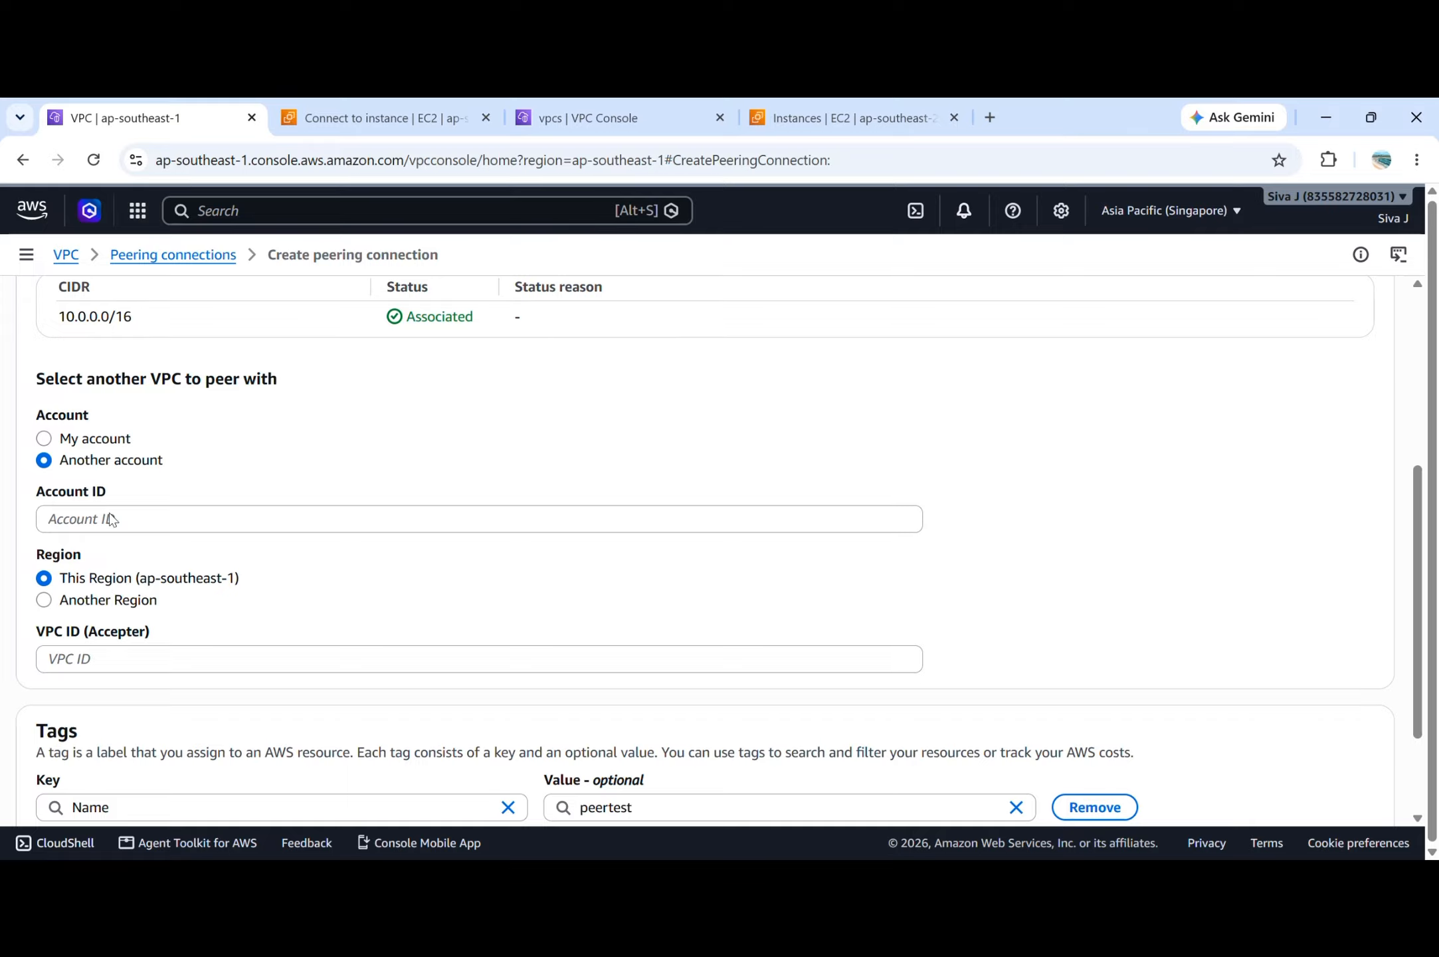
{"action": "left_click", "coordinate": [96, 600]}
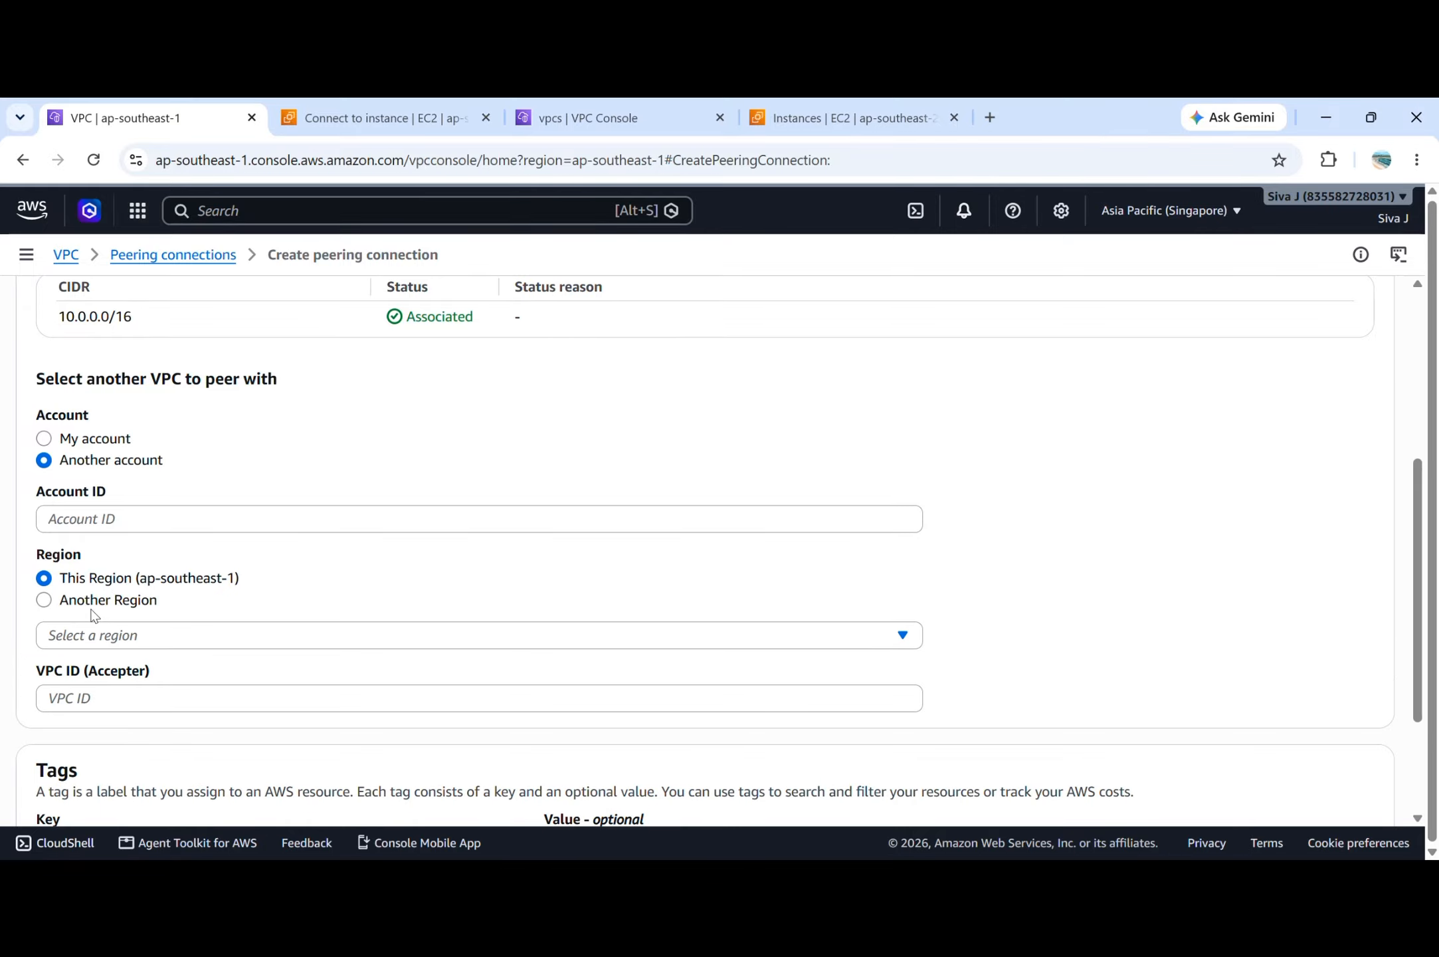
{"action": "left_click", "coordinate": [133, 515]}
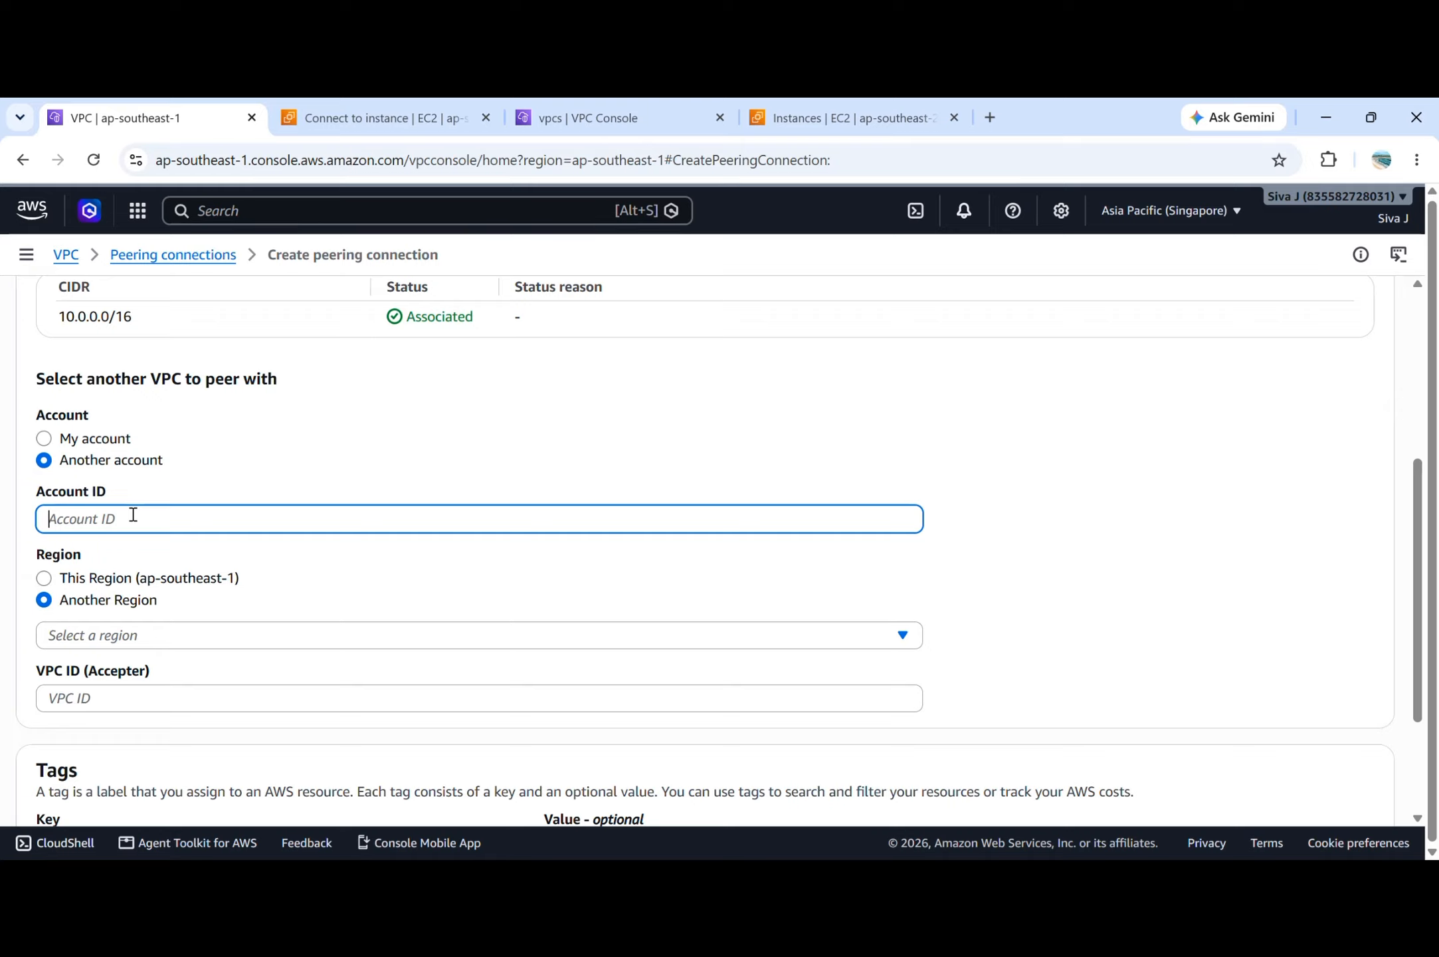
{"action": "left_click", "coordinate": [1353, 196]}
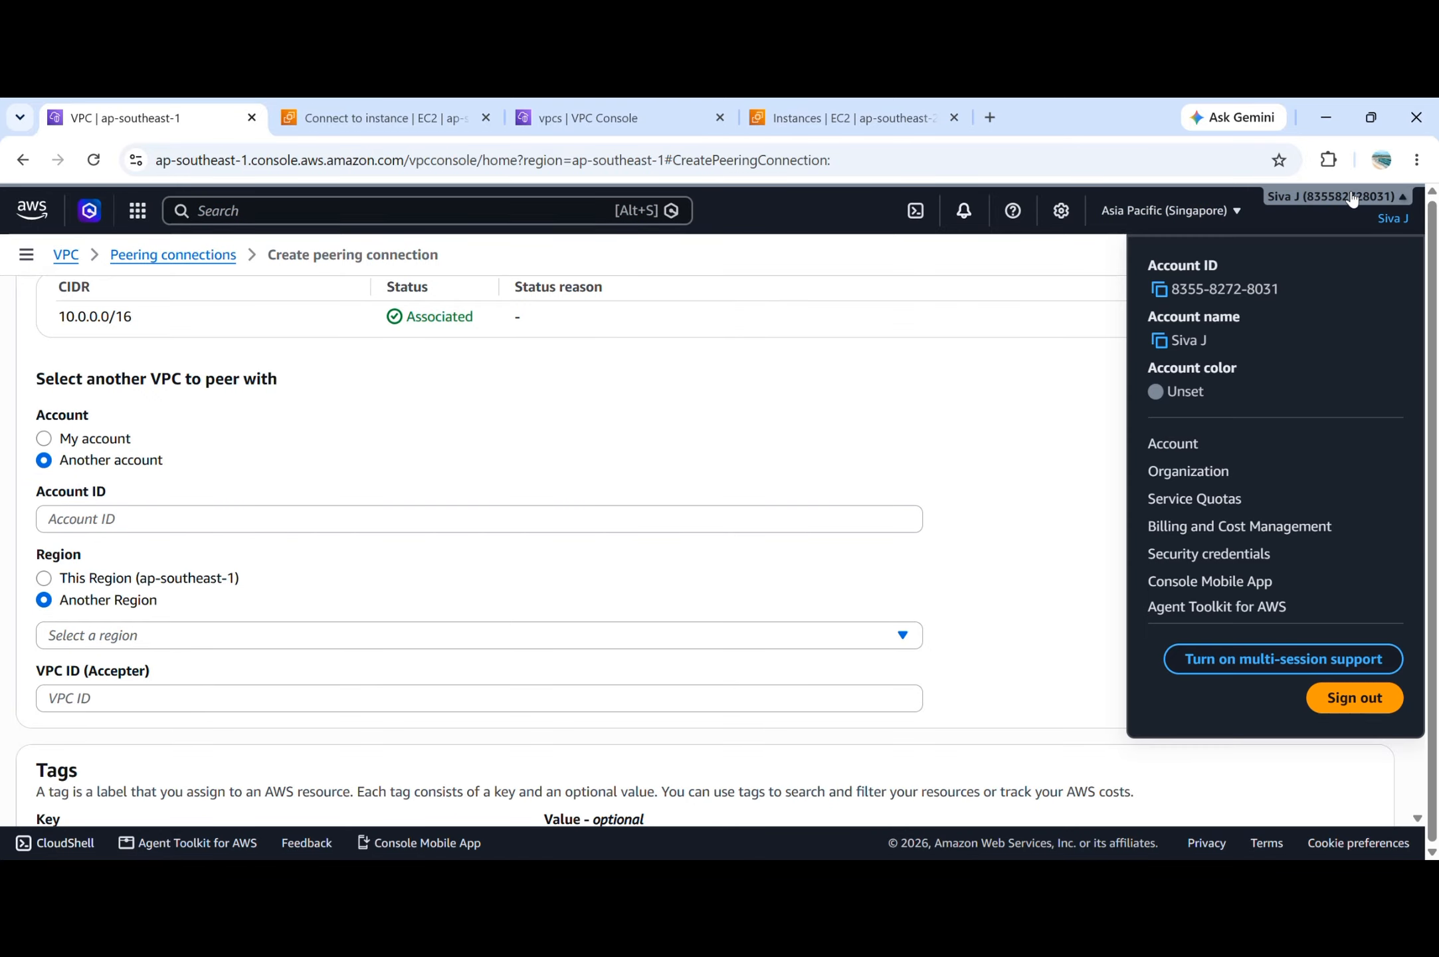
{"action": "left_click", "coordinate": [1163, 294]}
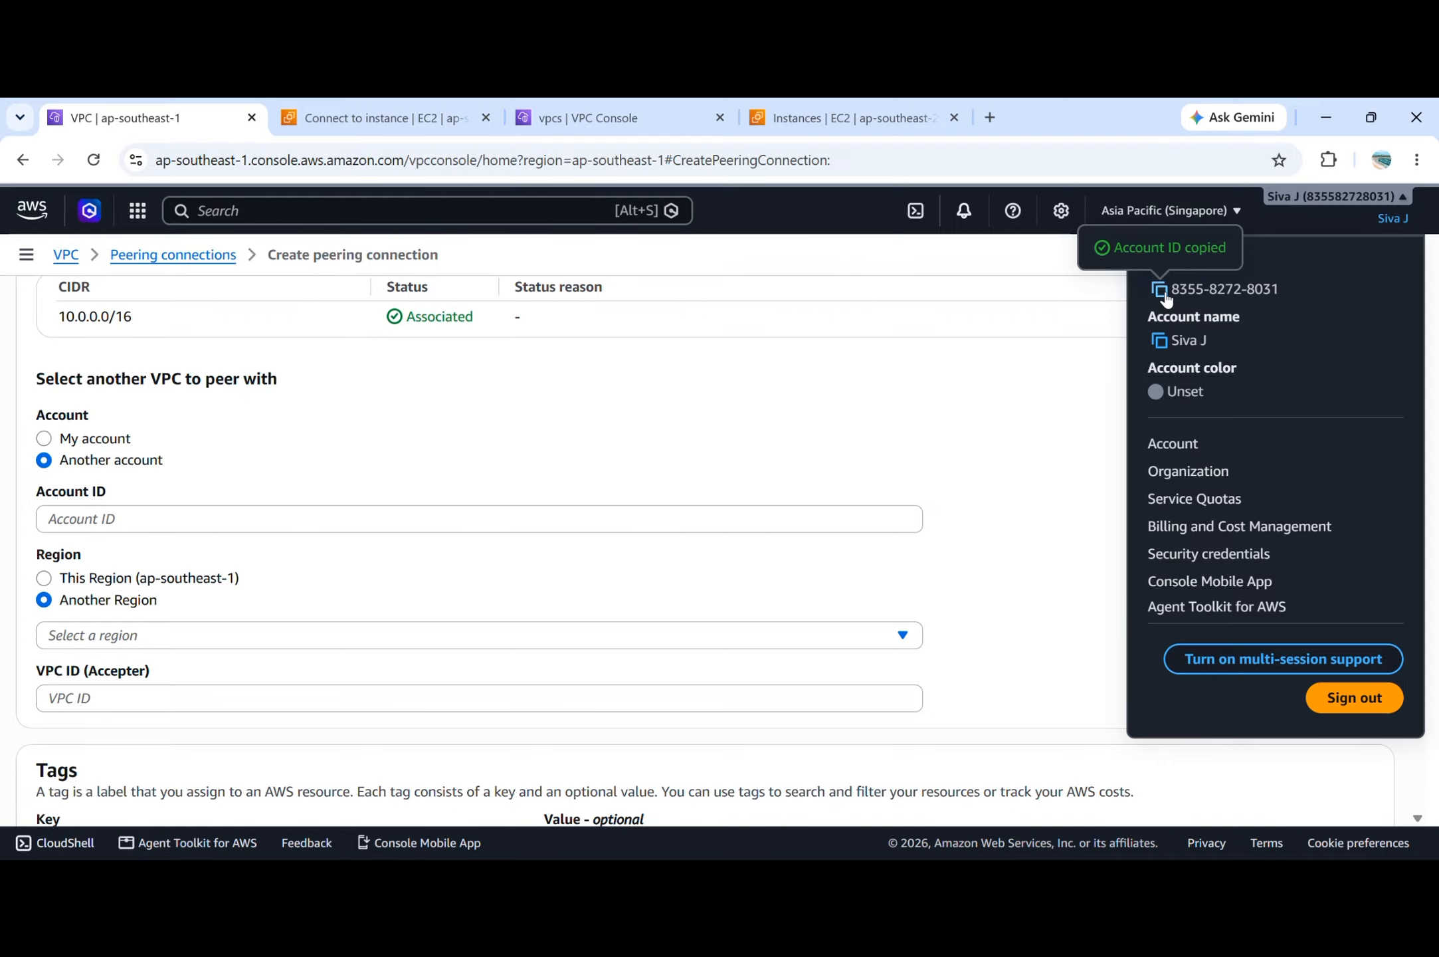
{"action": "left_click", "coordinate": [154, 517]}
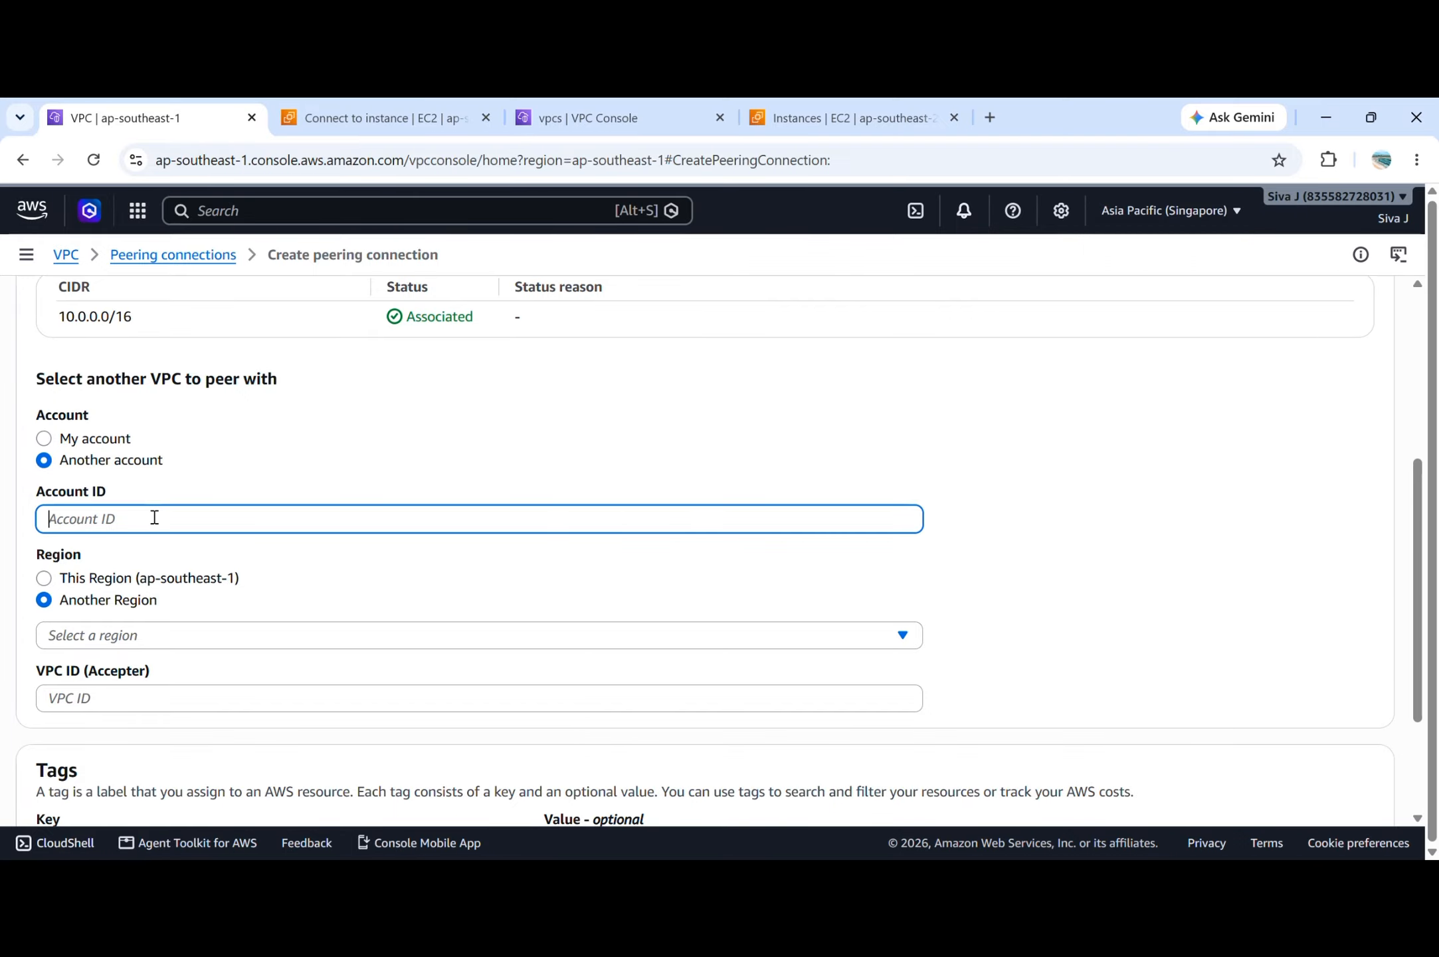
{"action": "scroll", "coordinate": [155, 518], "scroll_direction": "down", "scroll_amount": 2}
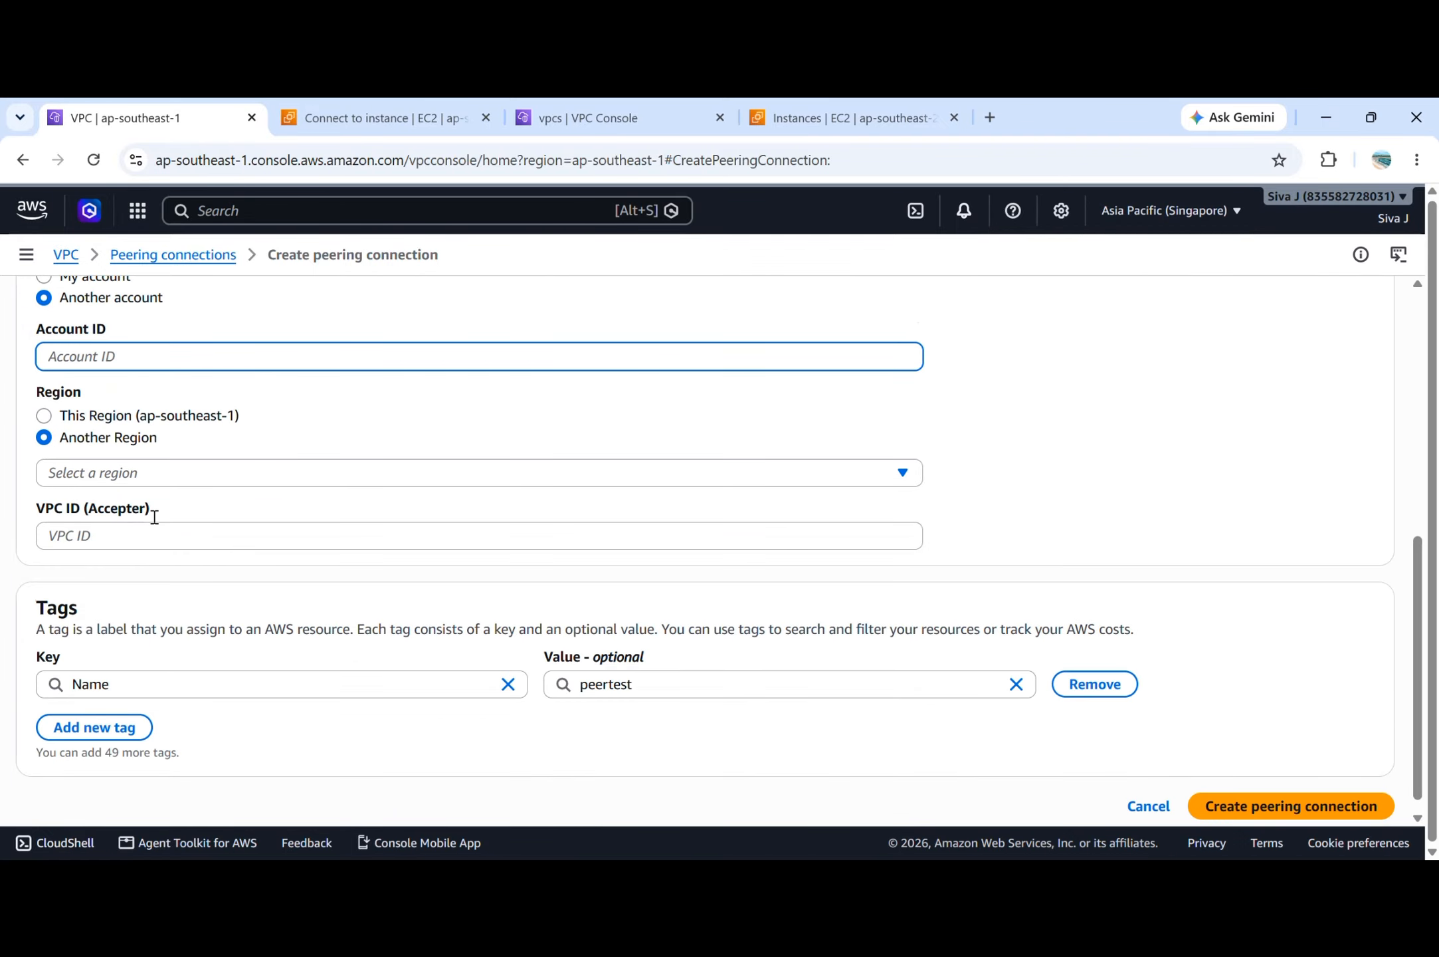
{"action": "scroll", "coordinate": [154, 517], "scroll_direction": "up", "scroll_amount": 4}
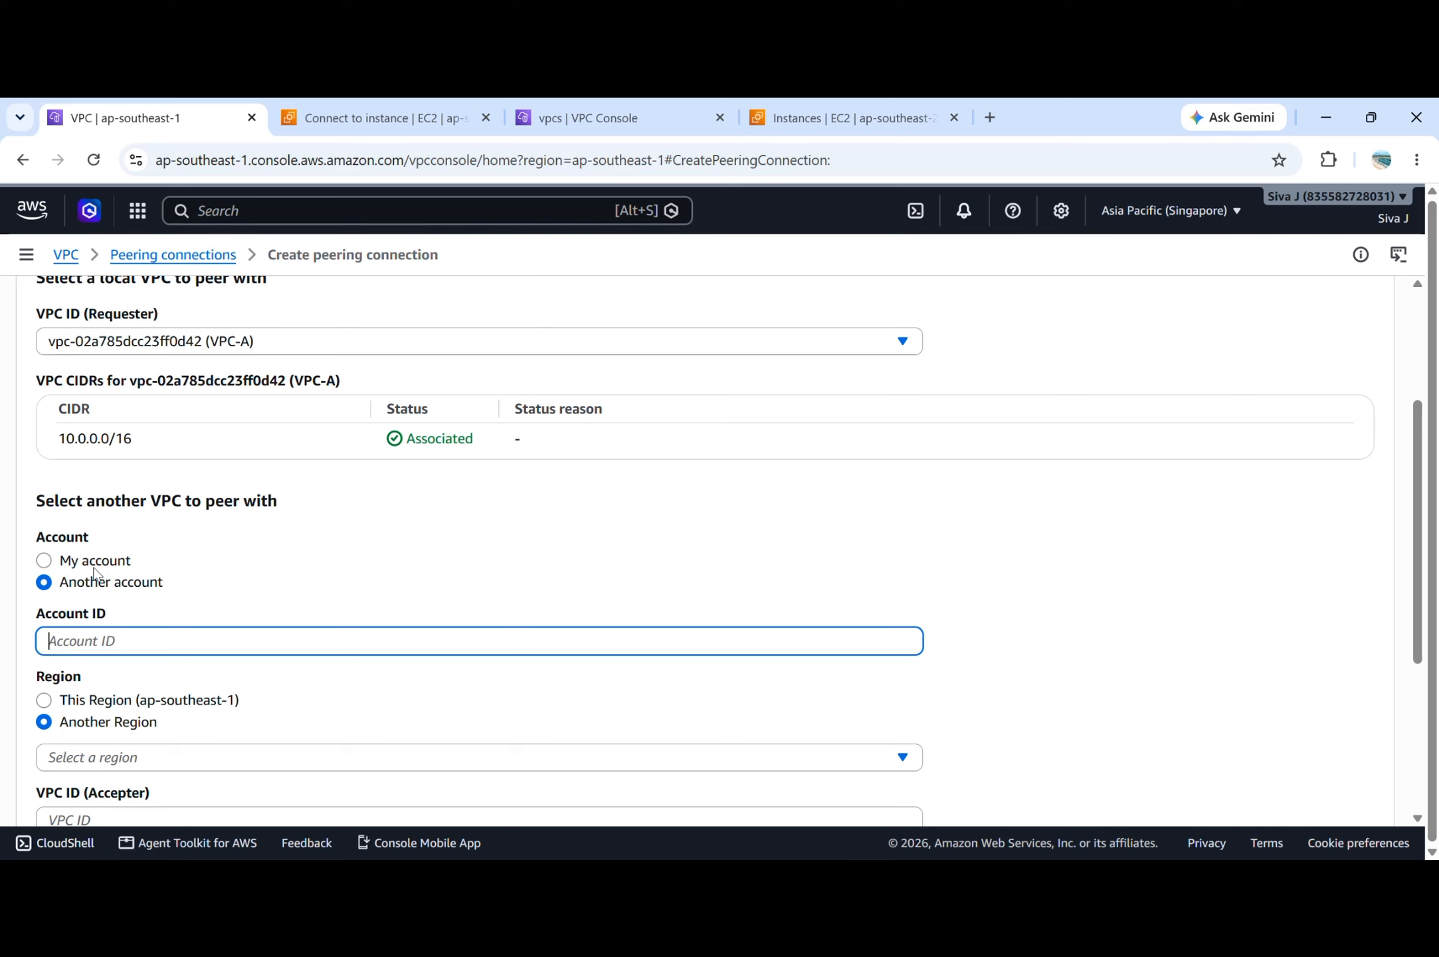
{"action": "left_click", "coordinate": [94, 565]}
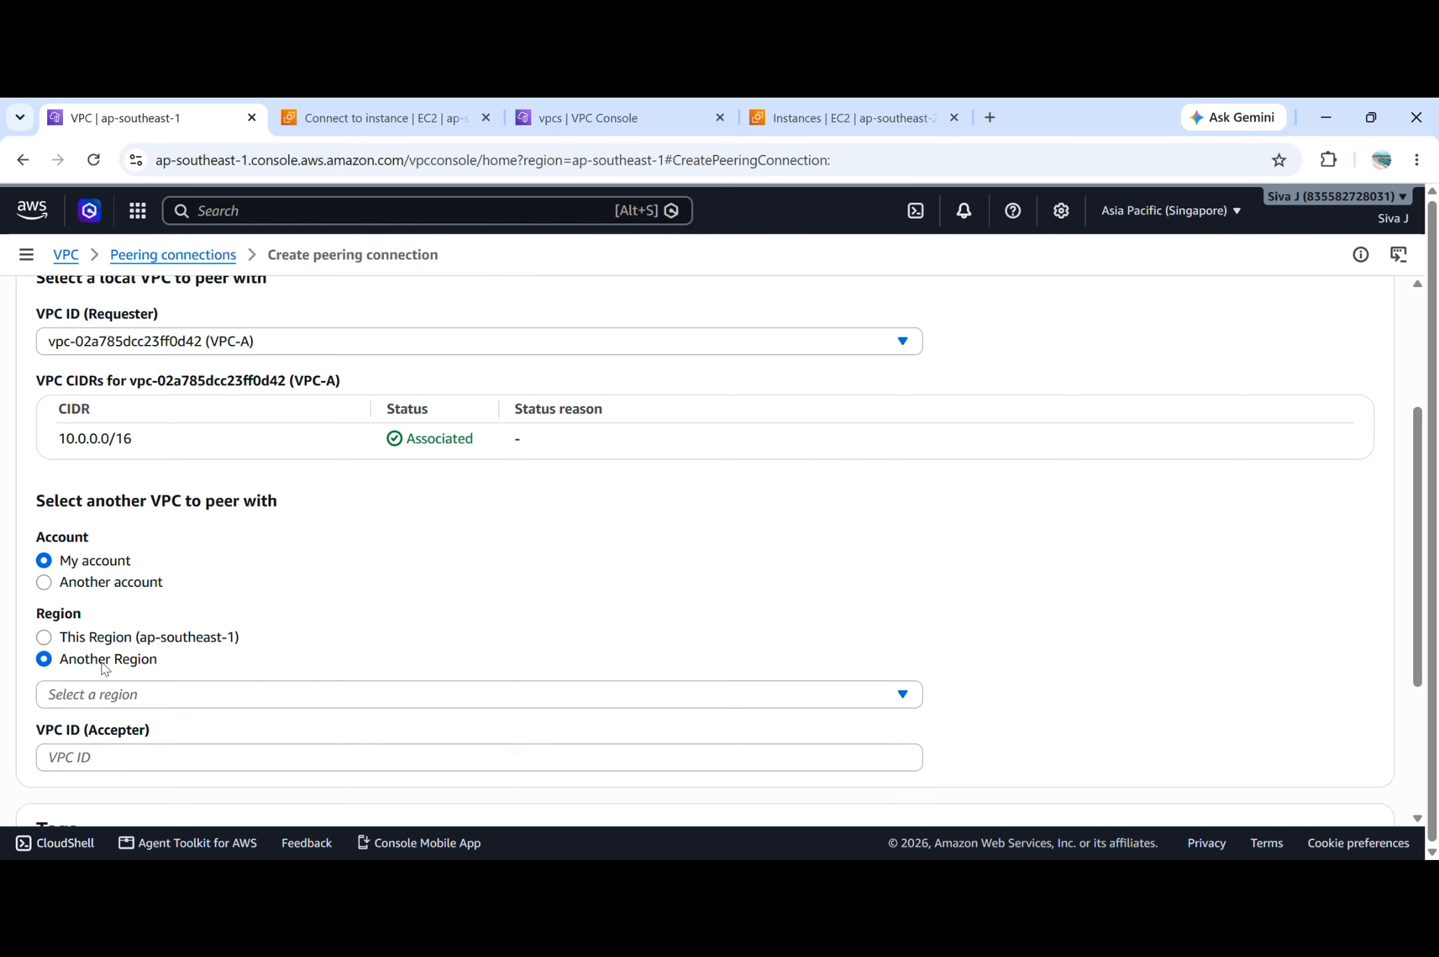
Choose Asia Pacific (Sydney) (ap-southeast-2) as the accepter VPC's region.
{"action": "scroll", "coordinate": [133, 668], "scroll_direction": "down", "scroll_amount": 1}
{"action": "left_click", "coordinate": [172, 669]}
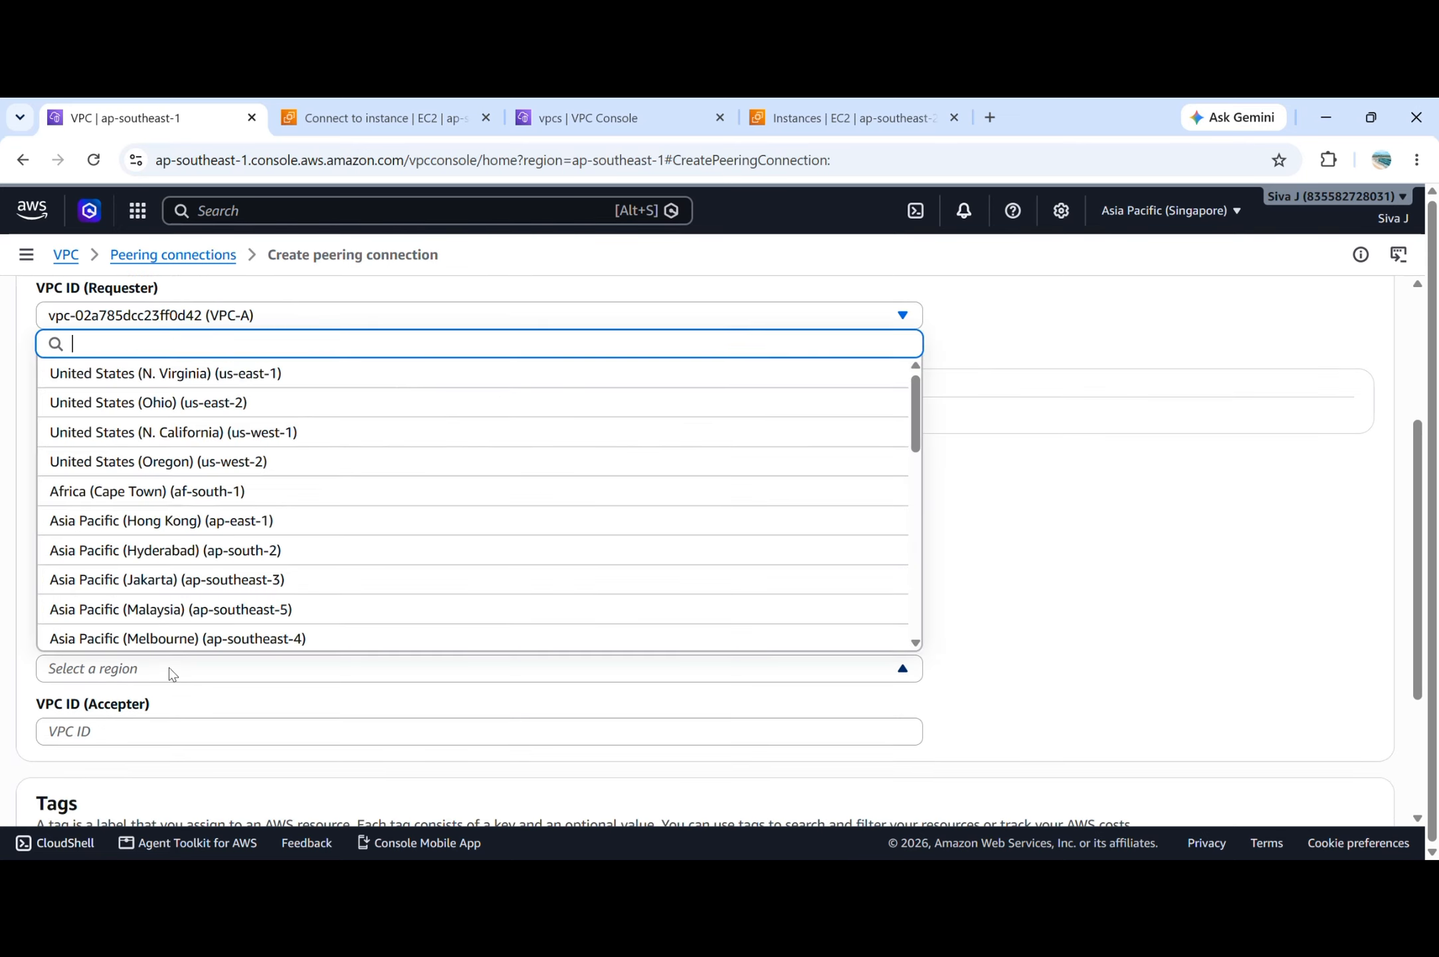
{"action": "scroll", "coordinate": [219, 505], "scroll_direction": "down", "scroll_amount": 3}
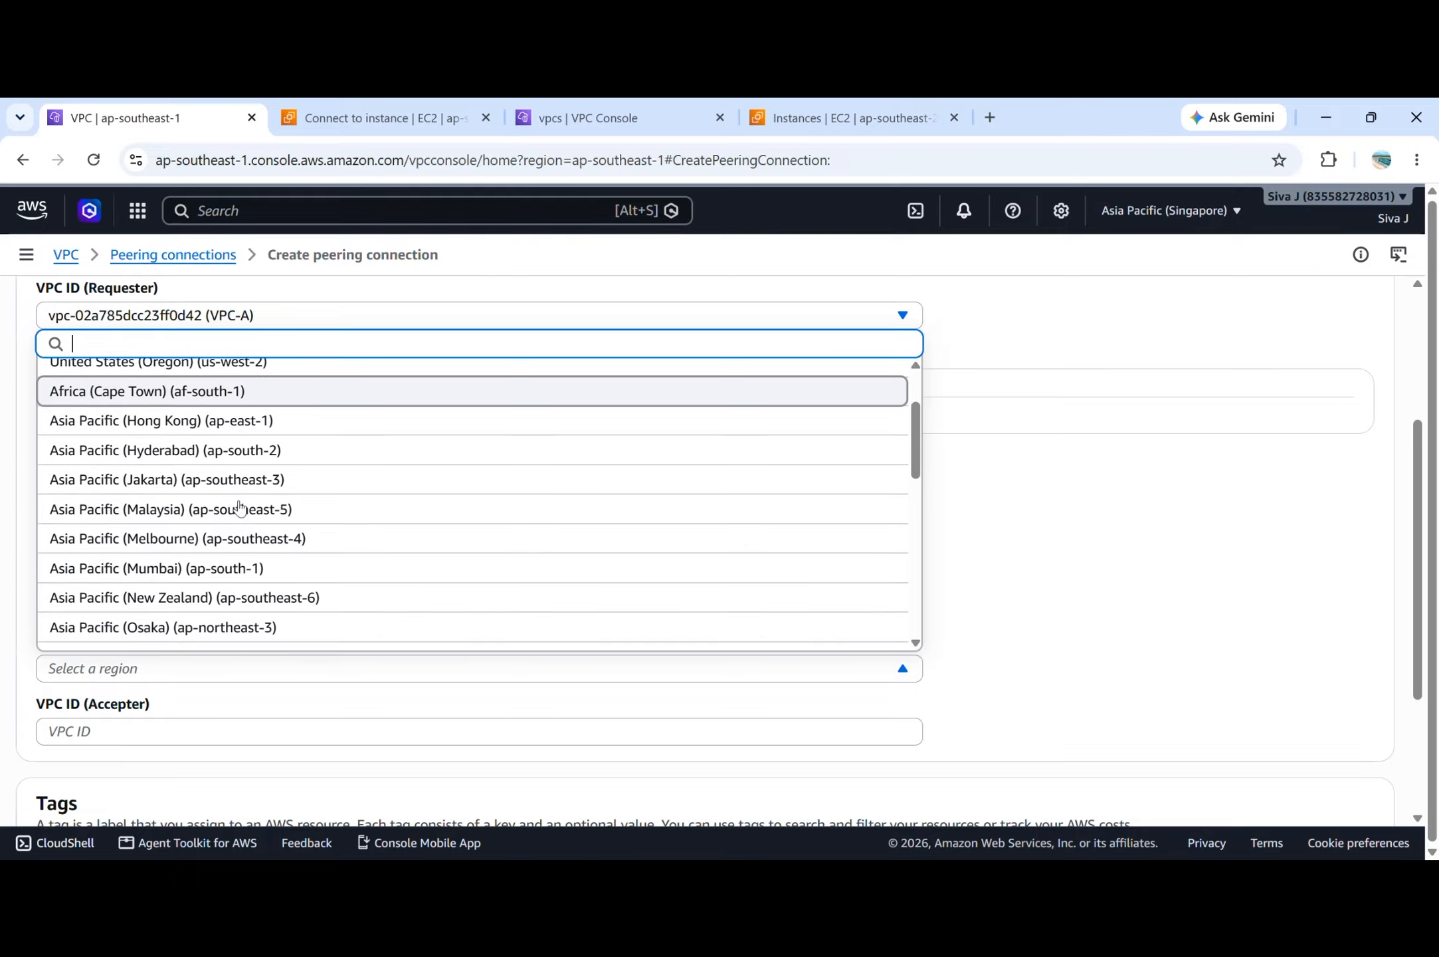
{"action": "left_click", "coordinate": [249, 593]}
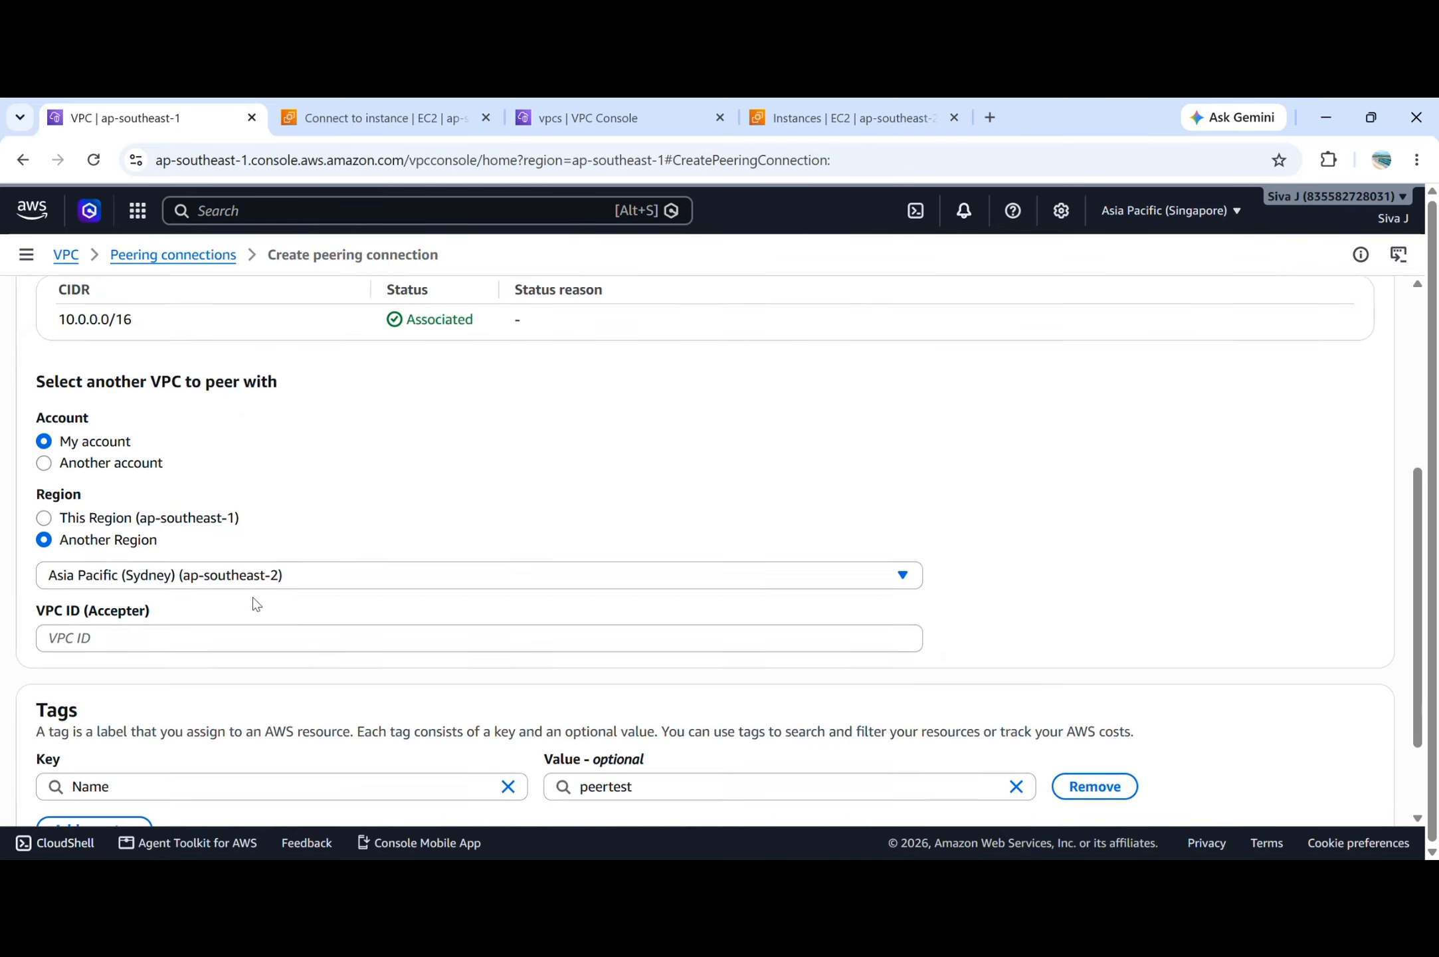
Copy VPC-B's VPC ID from the Sydney VPC list and enter vpc-07a10e9672c5a5ef7 as the accepter VPC ID.
{"action": "left_click", "coordinate": [236, 634]}
{"action": "left_click", "coordinate": [535, 118]}
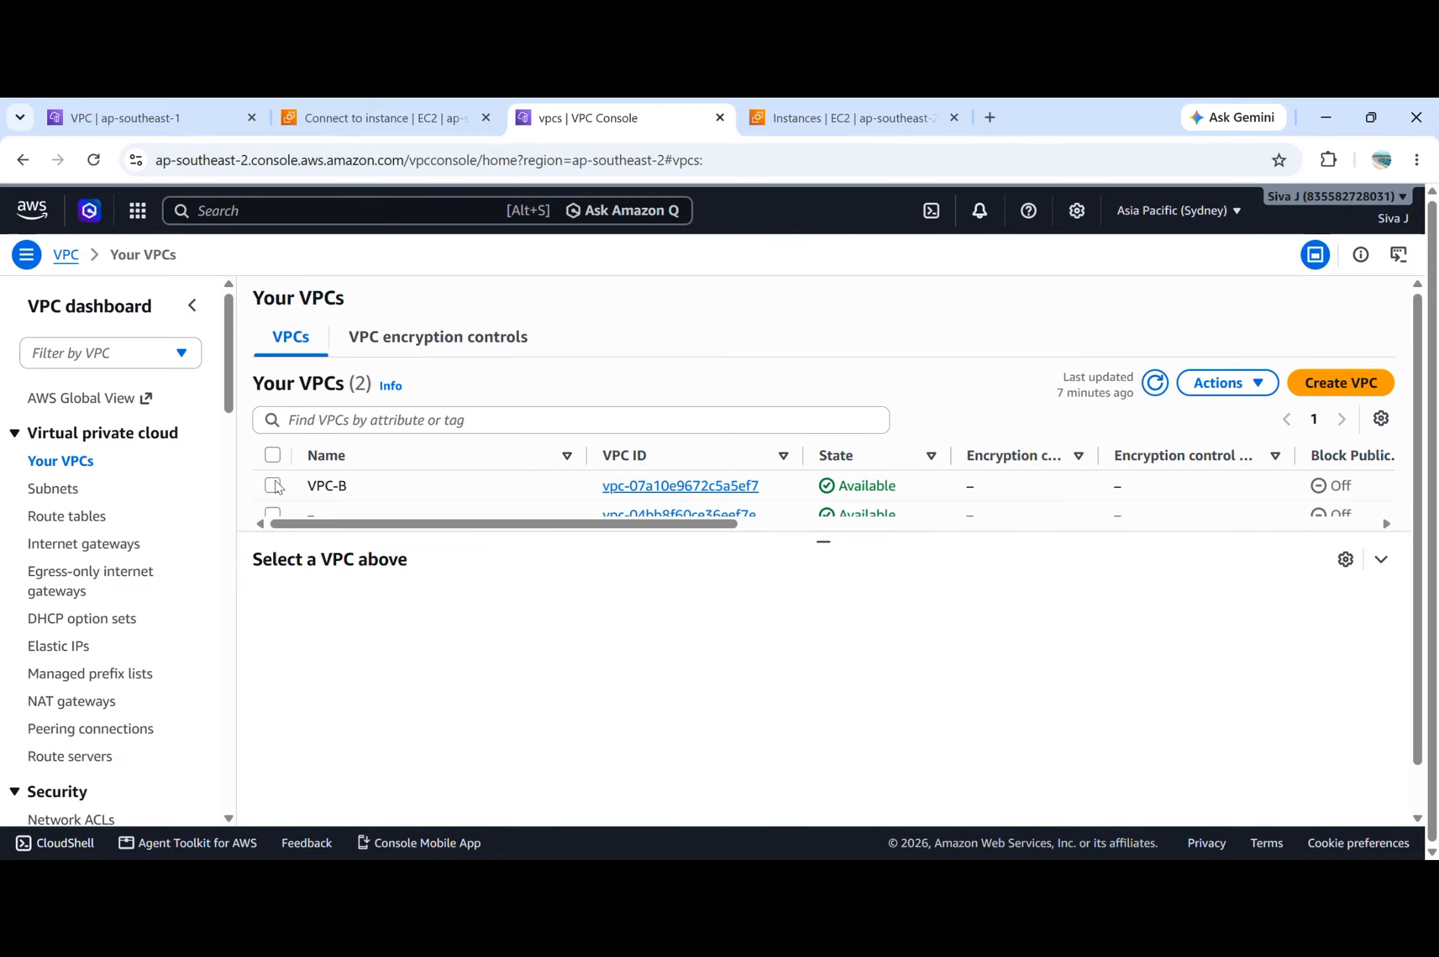
{"action": "left_click", "coordinate": [275, 485]}
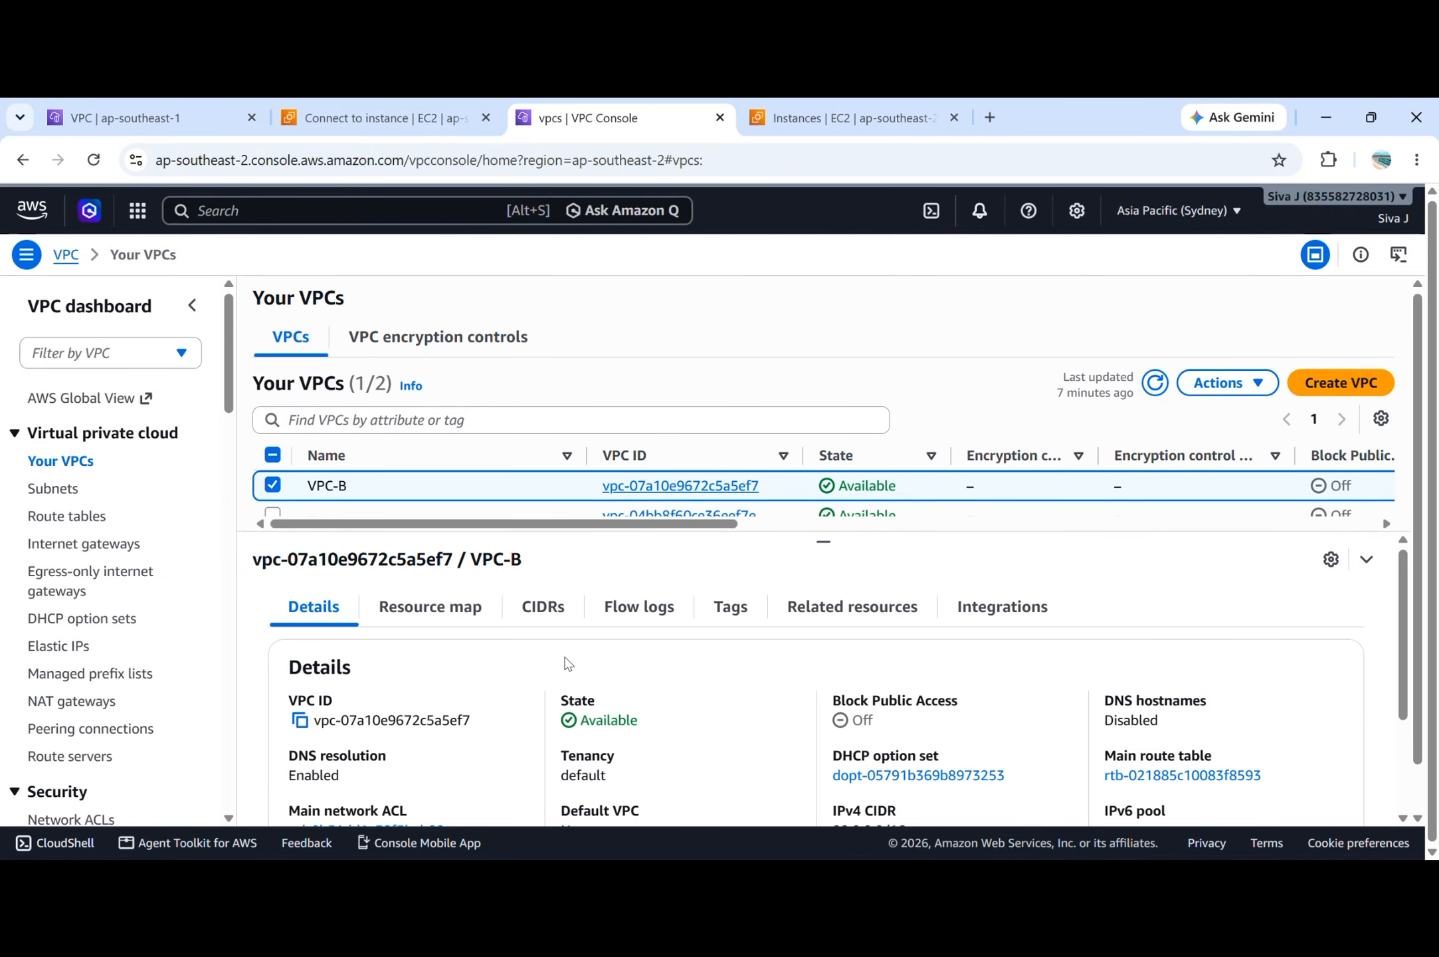
{"action": "left_click", "coordinate": [301, 720]}
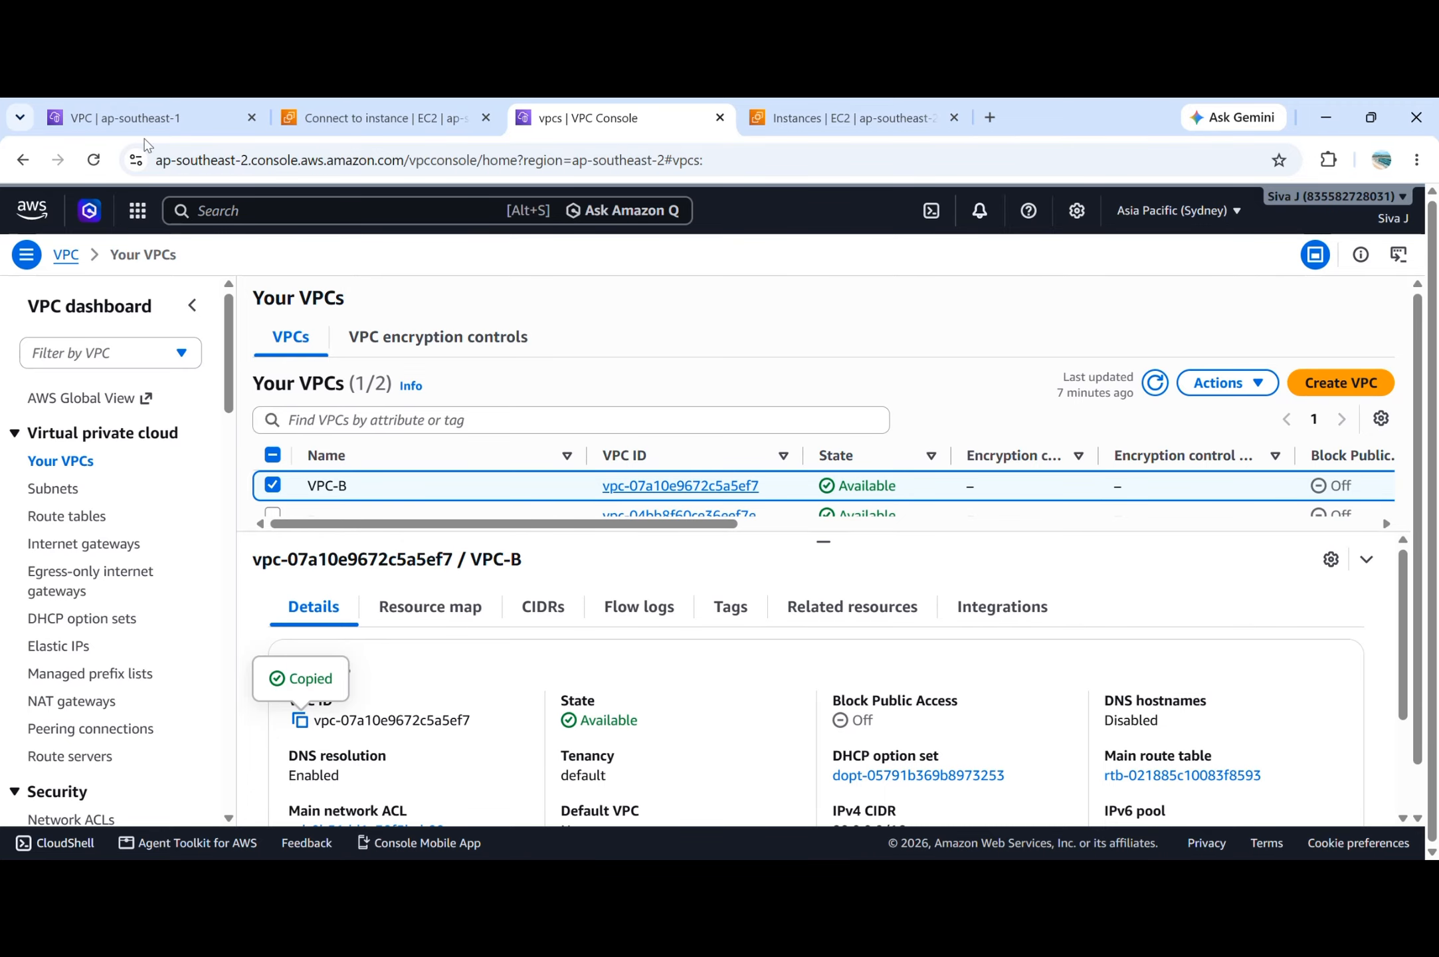
{"action": "left_click", "coordinate": [146, 126]}
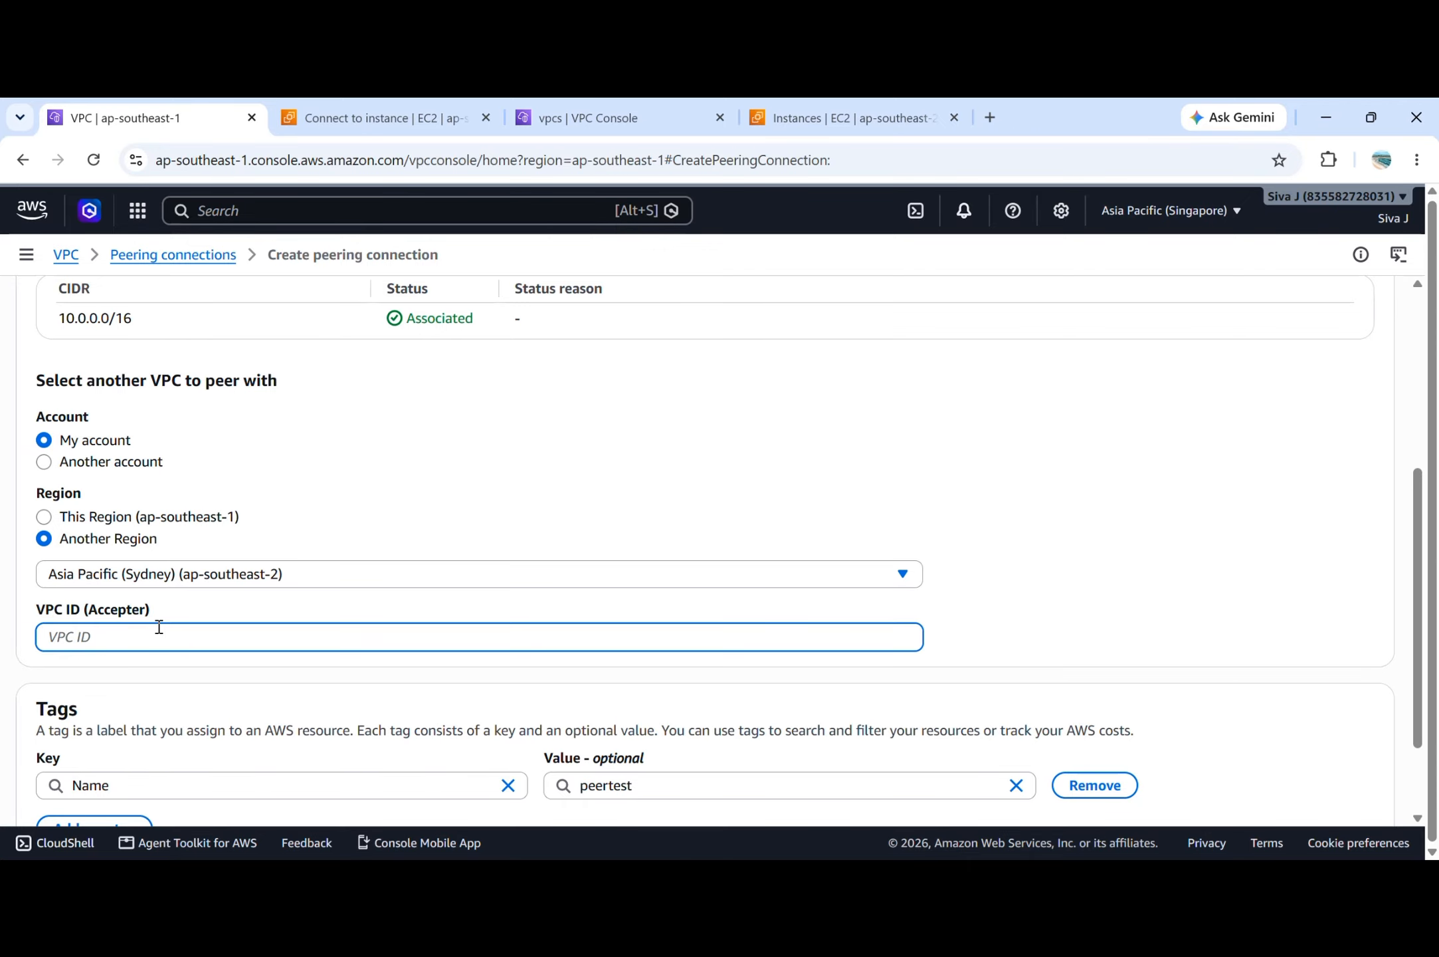
{"action": "key", "text": "ctrl+v"}
{"action": "left_click", "coordinate": [1035, 621]}
{"action": "scroll", "coordinate": [1034, 618], "scroll_direction": "down", "scroll_amount": 2}
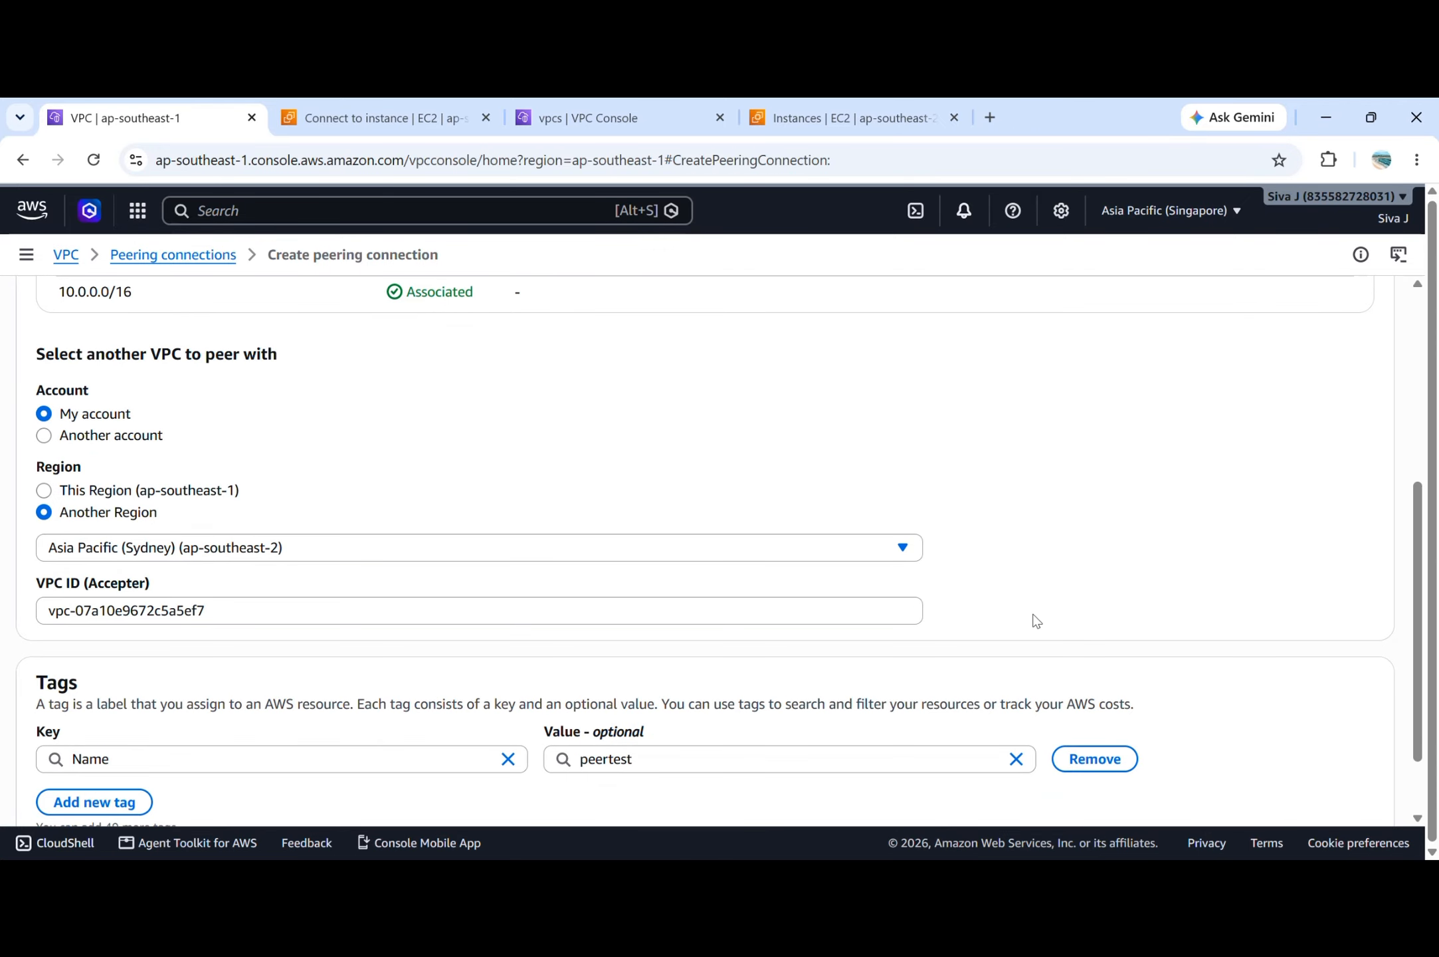
Submit the peertest peering connection request and reload its details page to check the status.
{"action": "left_click", "coordinate": [1302, 796]}
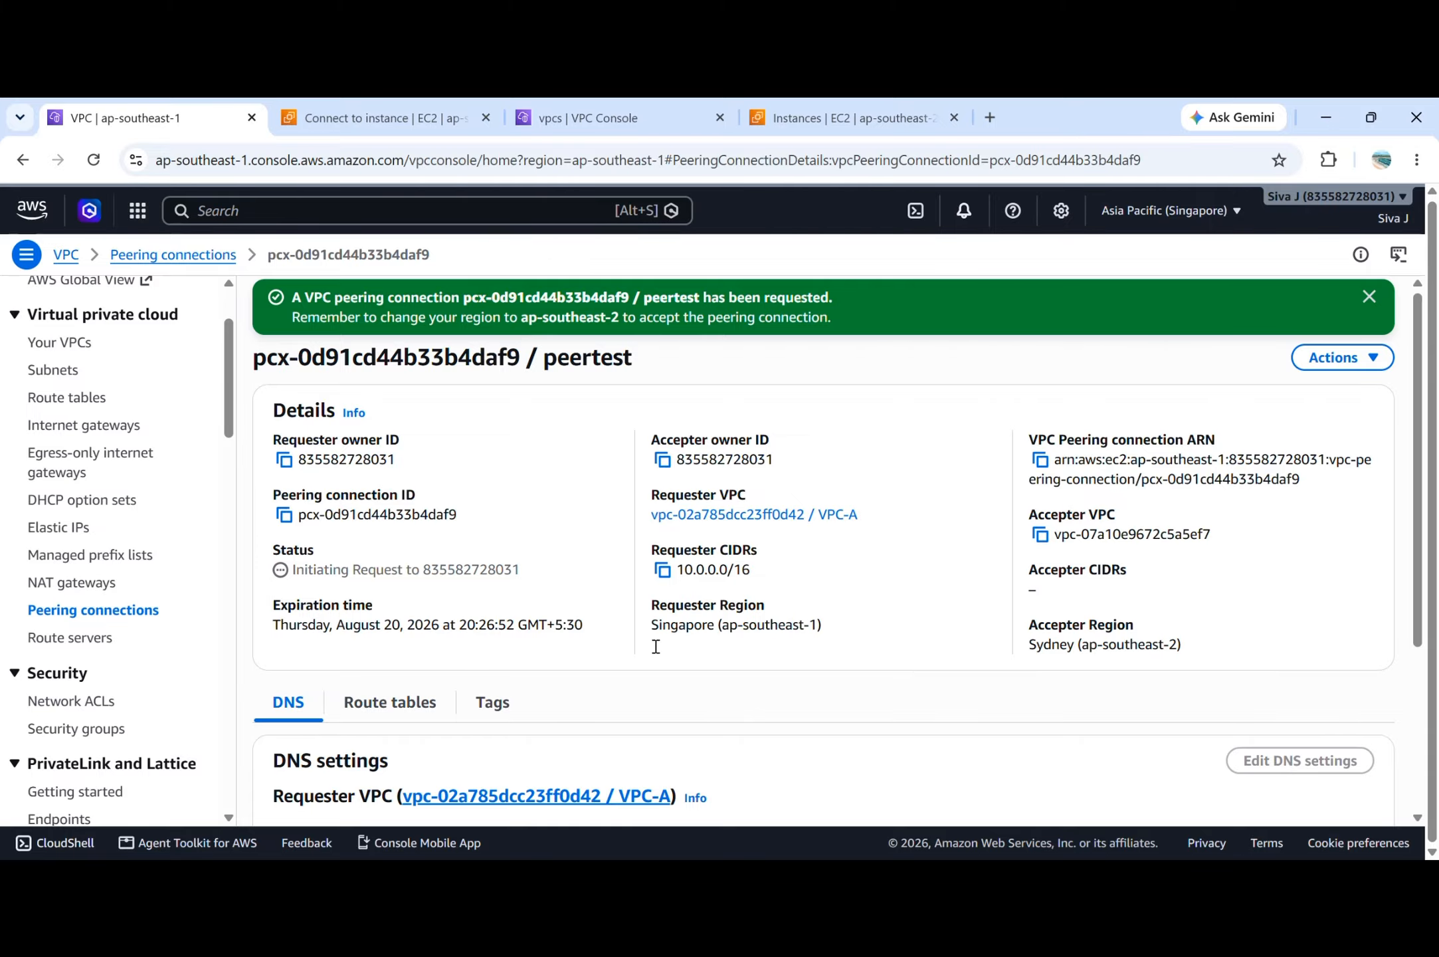
{"action": "left_click", "coordinate": [1369, 297]}
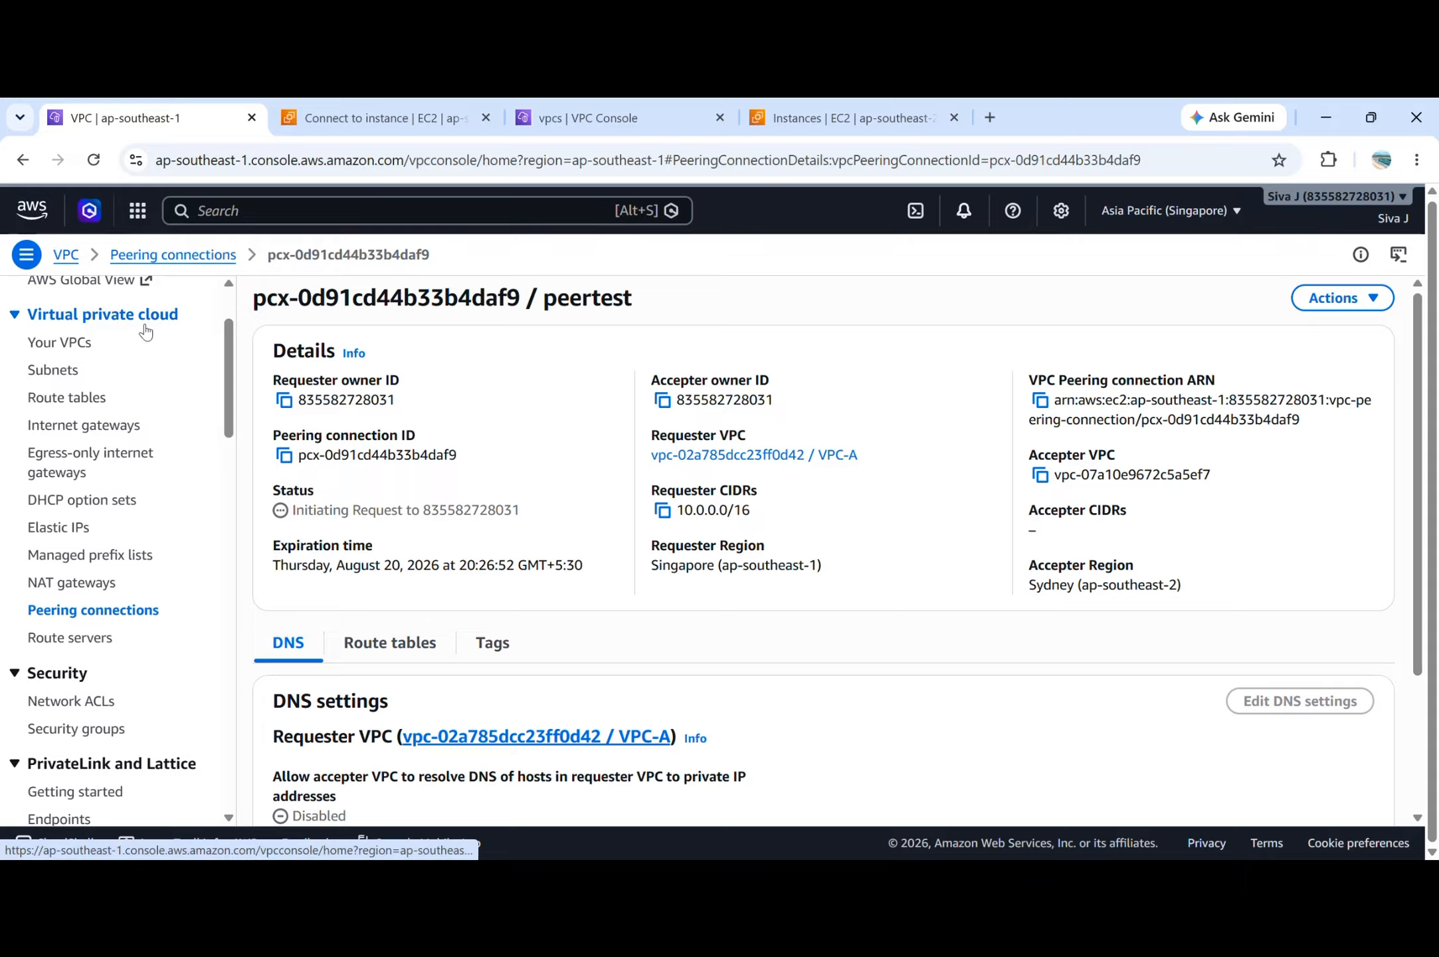
{"action": "left_click", "coordinate": [94, 161]}
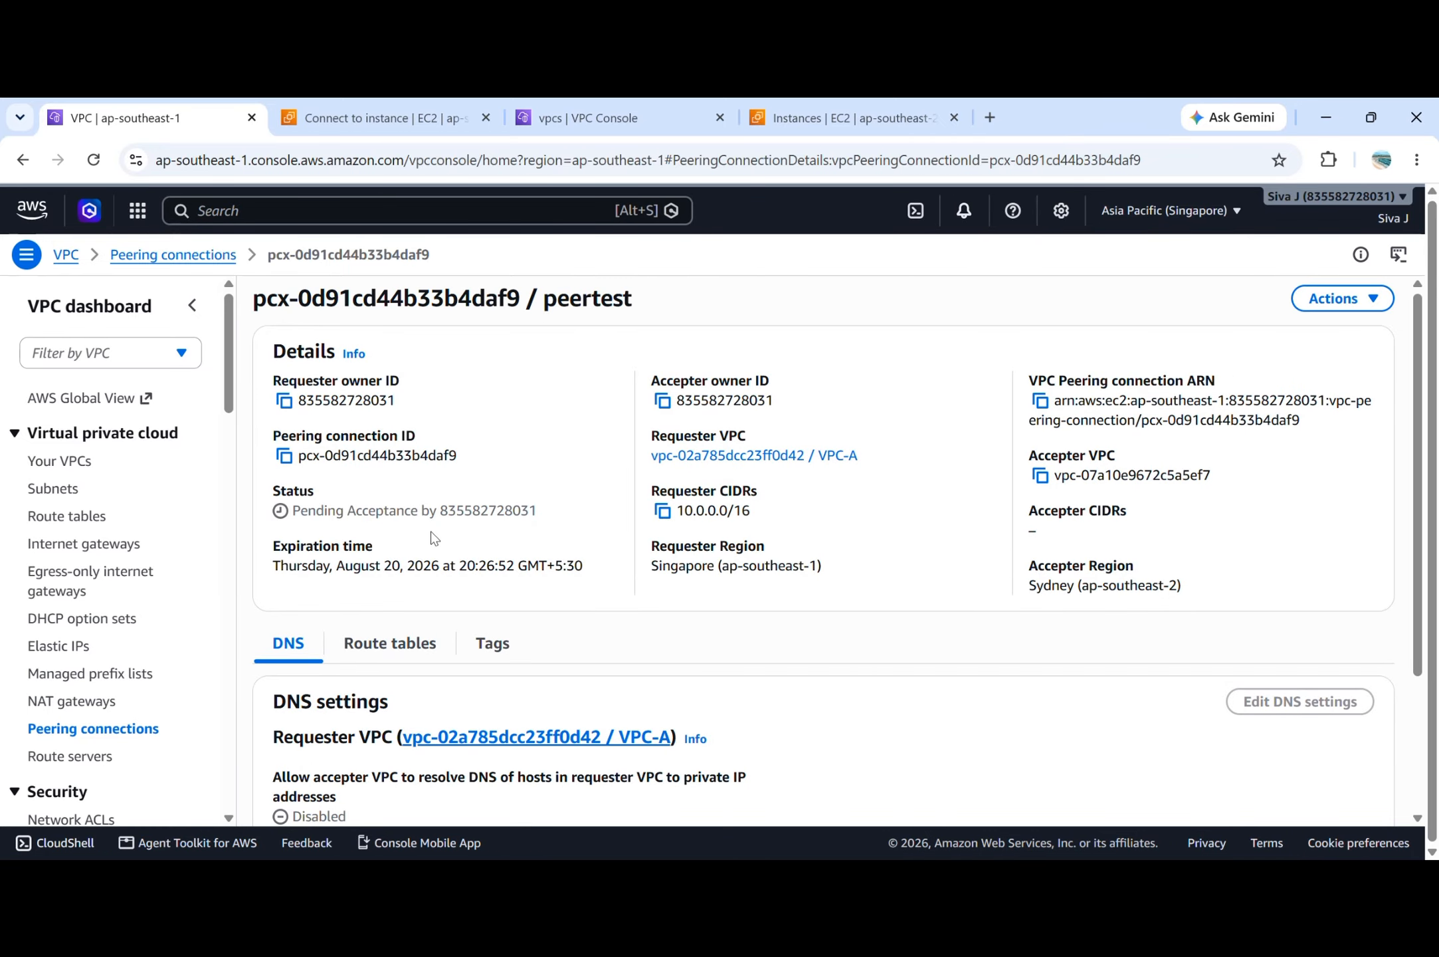
{"action": "scroll", "coordinate": [433, 539], "scroll_direction": "down", "scroll_amount": 1}
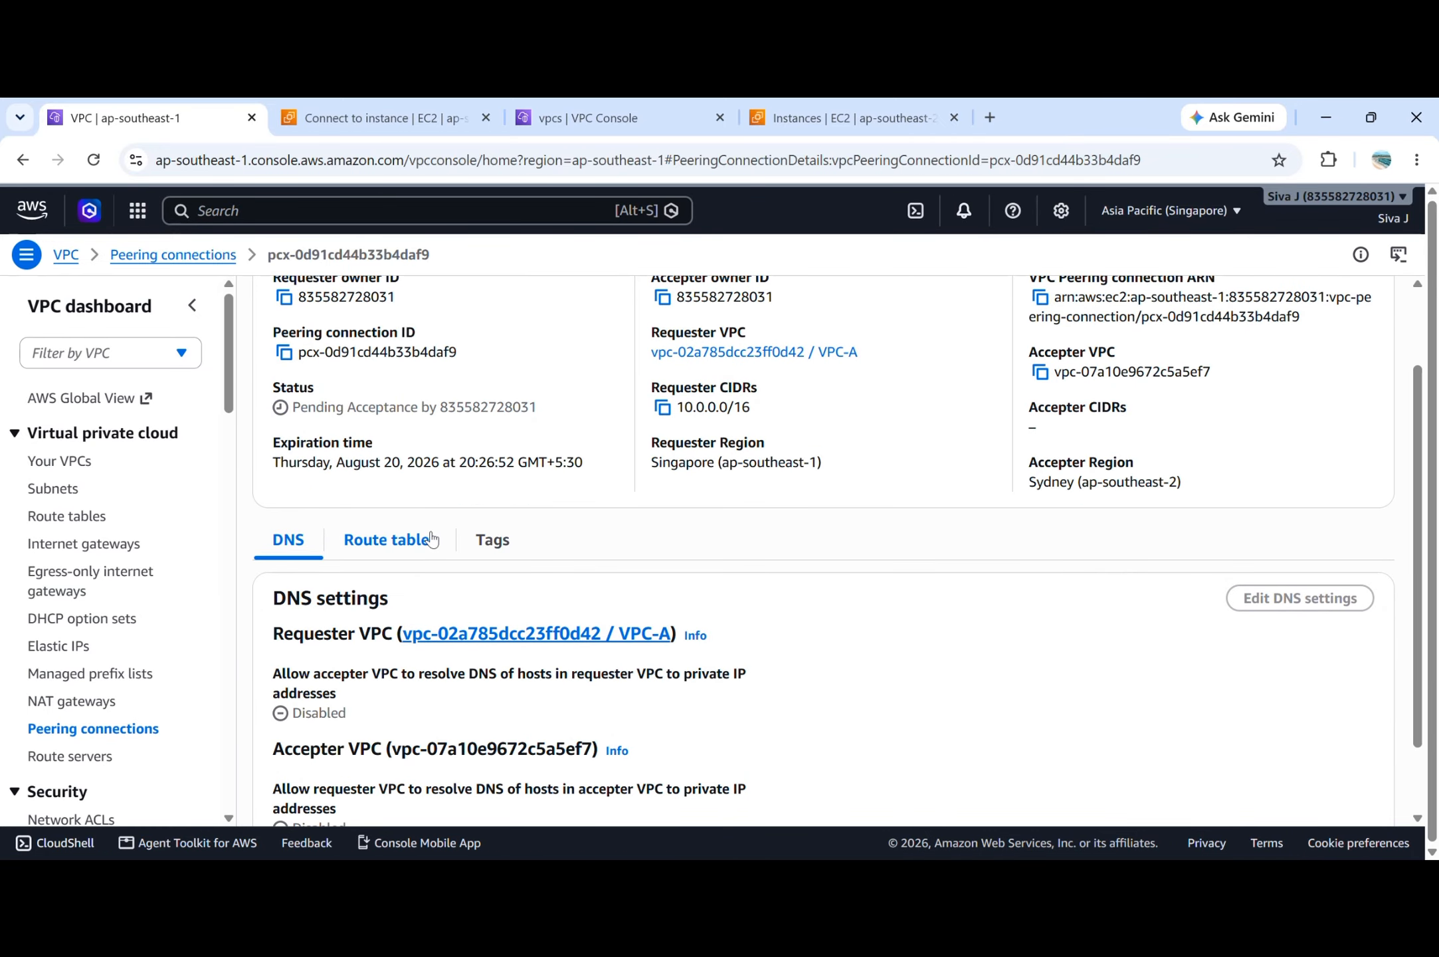
Check the acceptance status of the peertest peering connection on its details page.
{"action": "scroll", "coordinate": [433, 539], "scroll_direction": "up", "scroll_amount": 1}
{"action": "scroll", "coordinate": [433, 537], "scroll_direction": "up", "scroll_amount": 1}
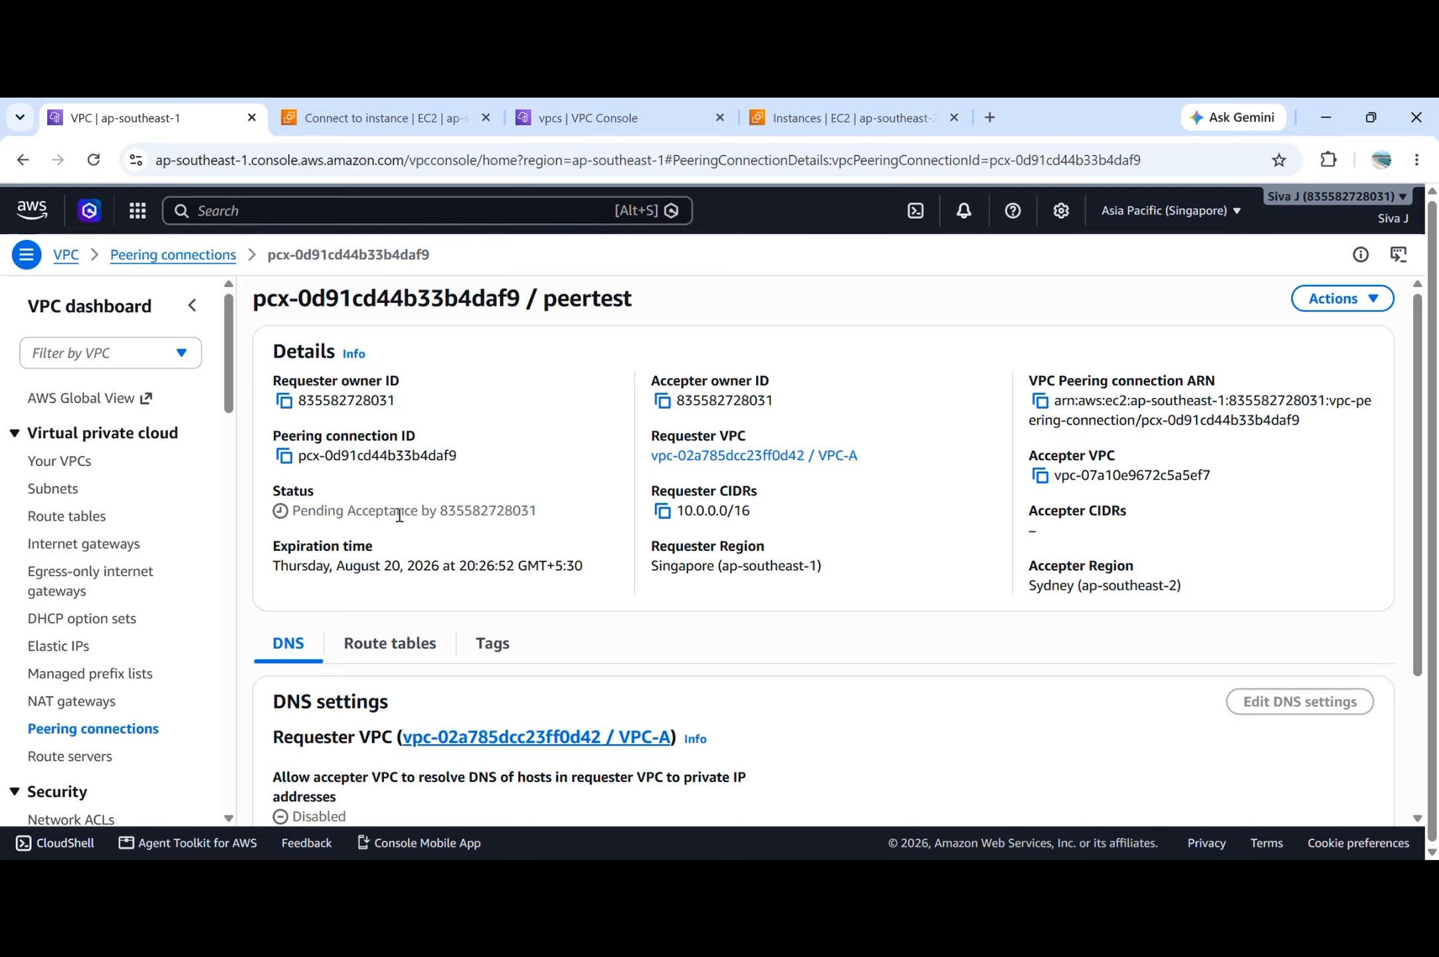
{"action": "triple_click", "coordinate": [459, 511]}
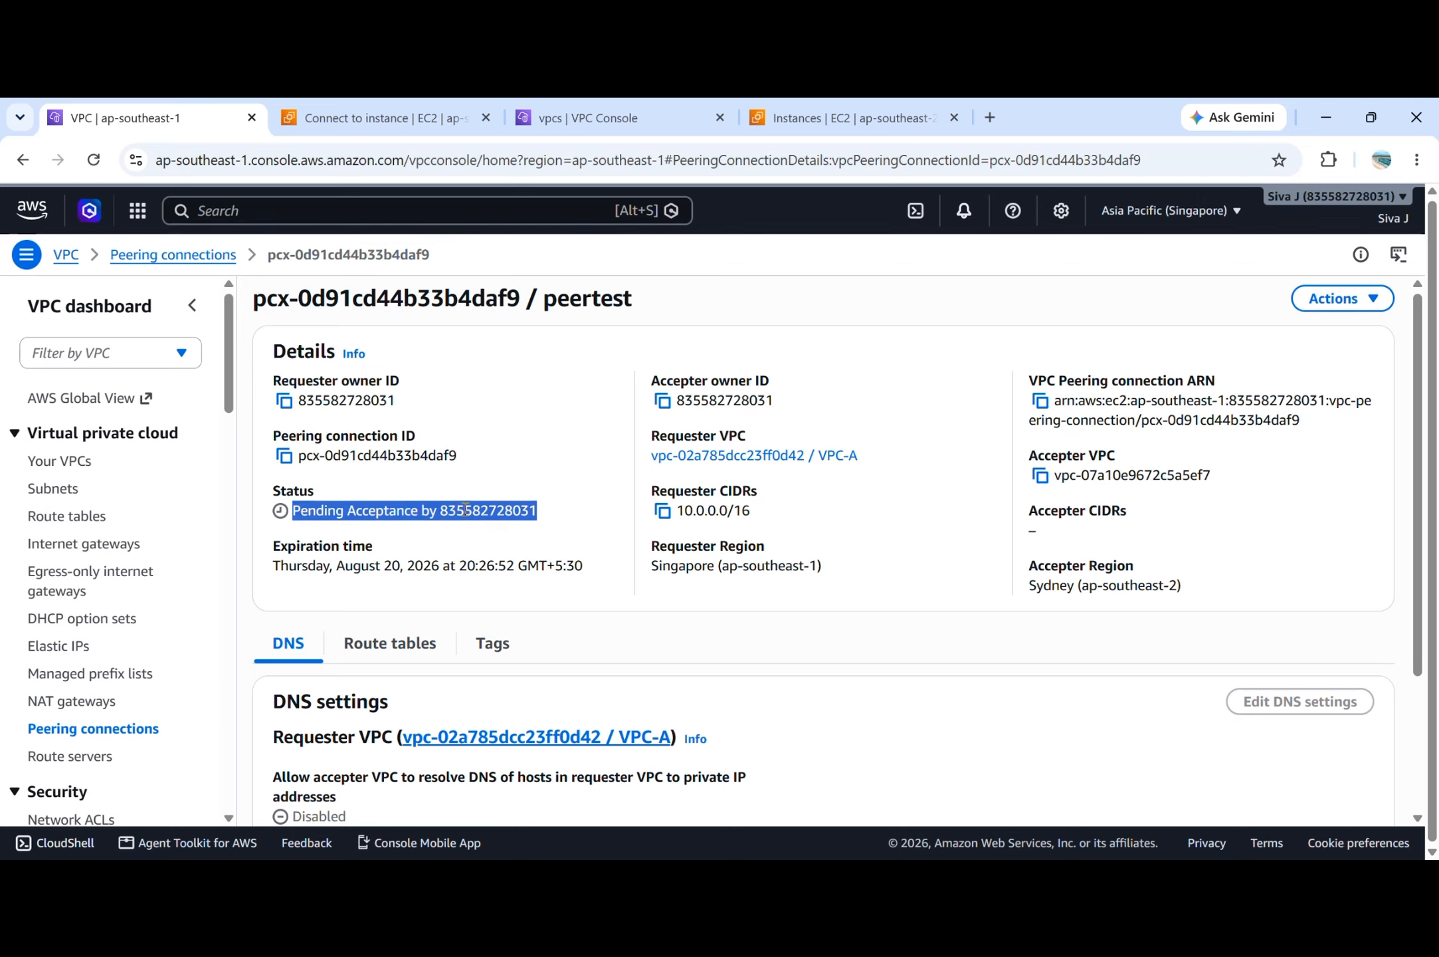
{"action": "left_click", "coordinate": [466, 510]}
In the Sydney VPC console, select peering connection pcx-0d91cd44b33b4daf9 and start accepting its request.
{"action": "left_click", "coordinate": [559, 120]}
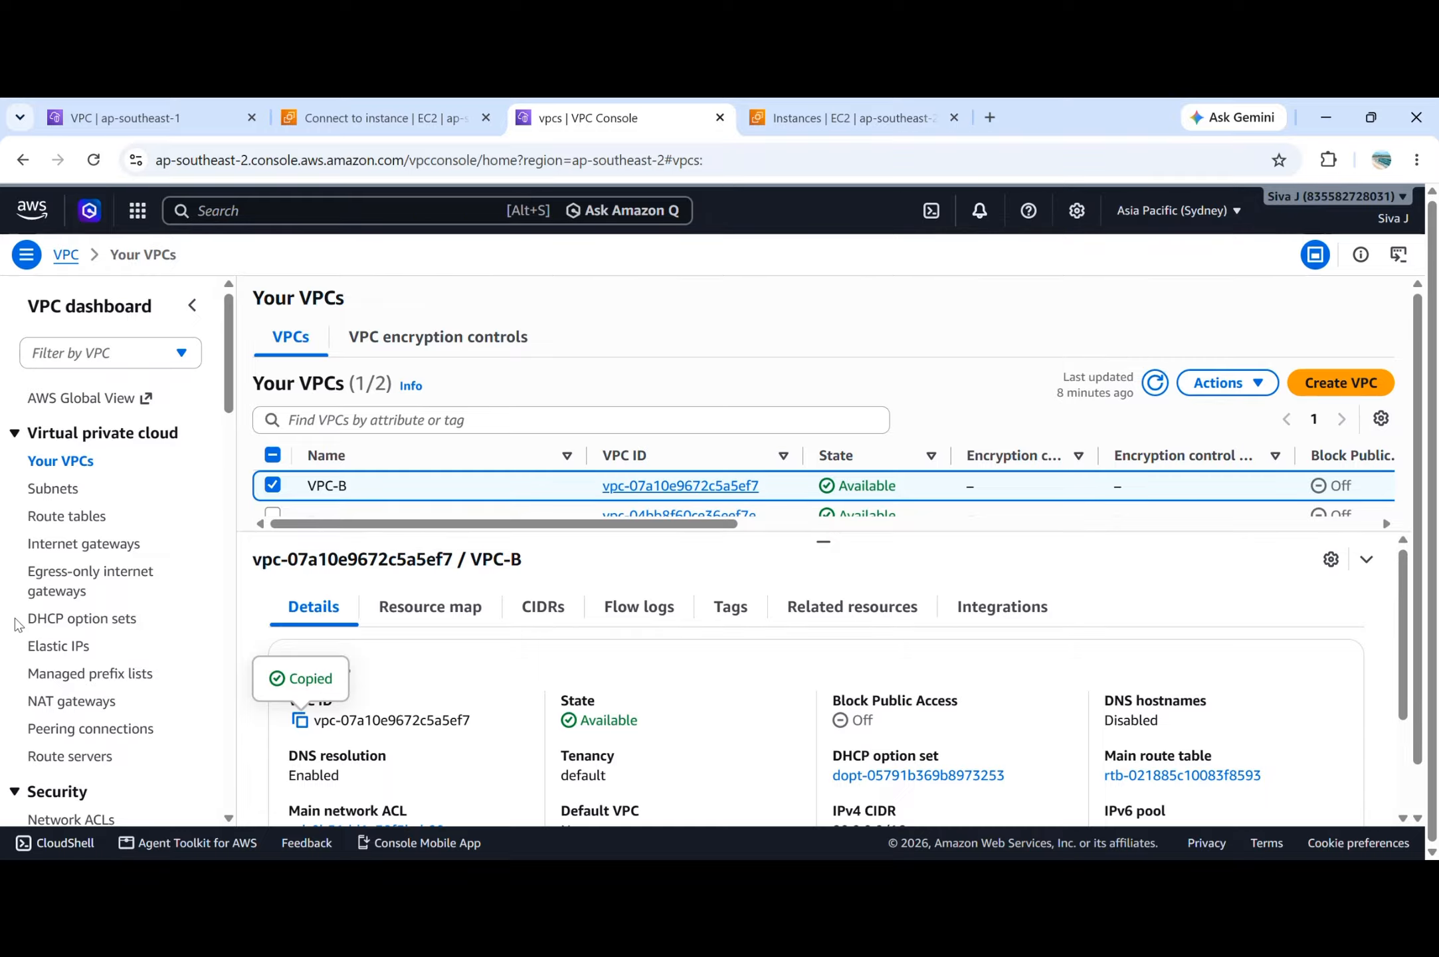
{"action": "left_click", "coordinate": [80, 730]}
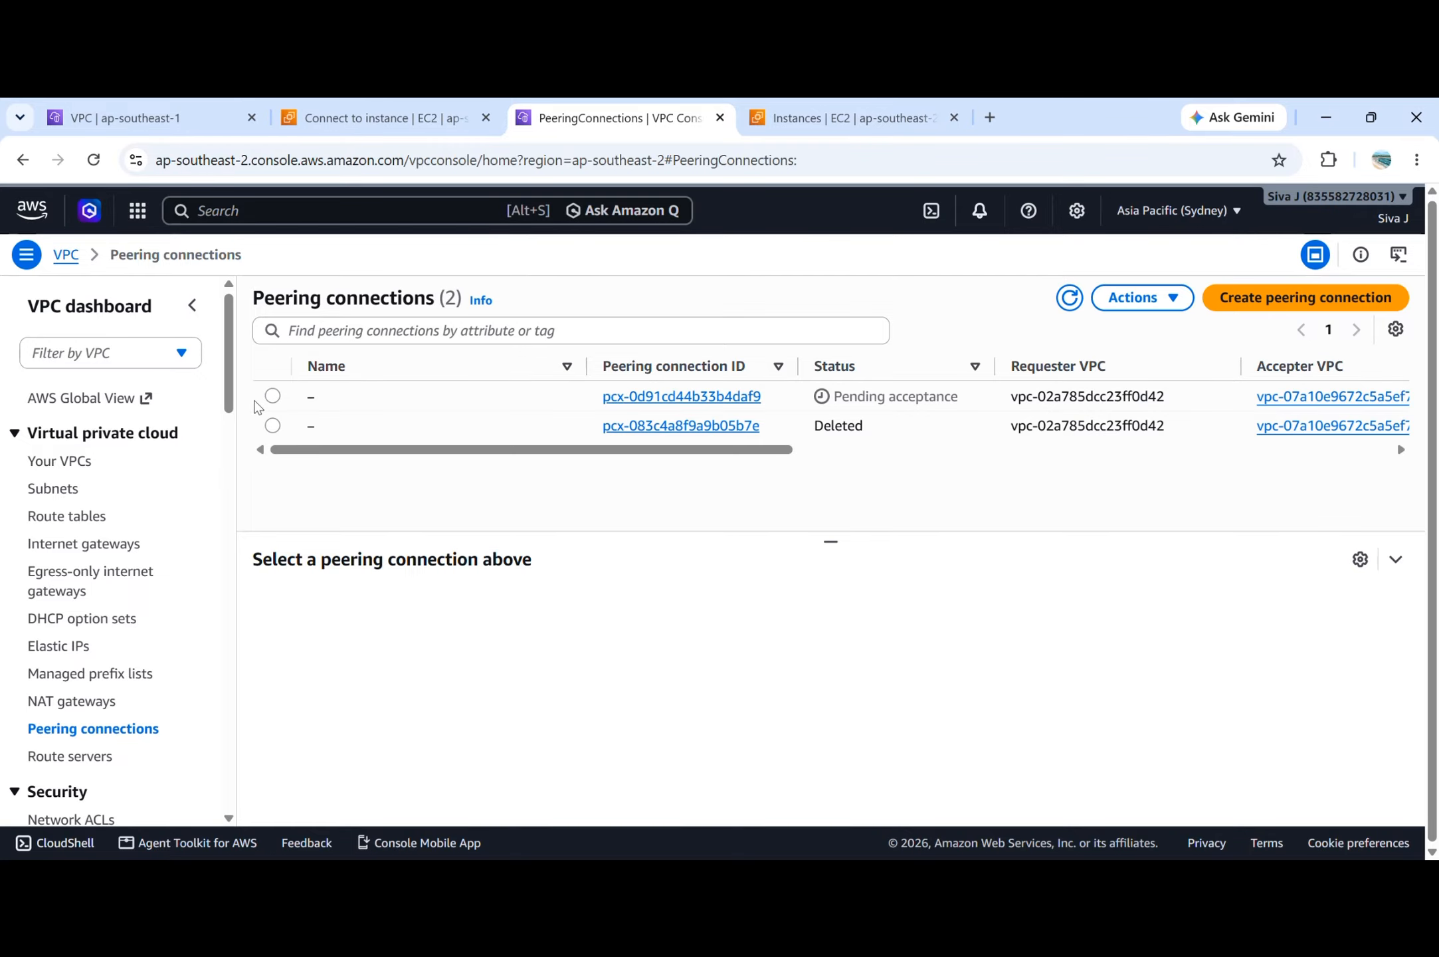
{"action": "left_click", "coordinate": [274, 397]}
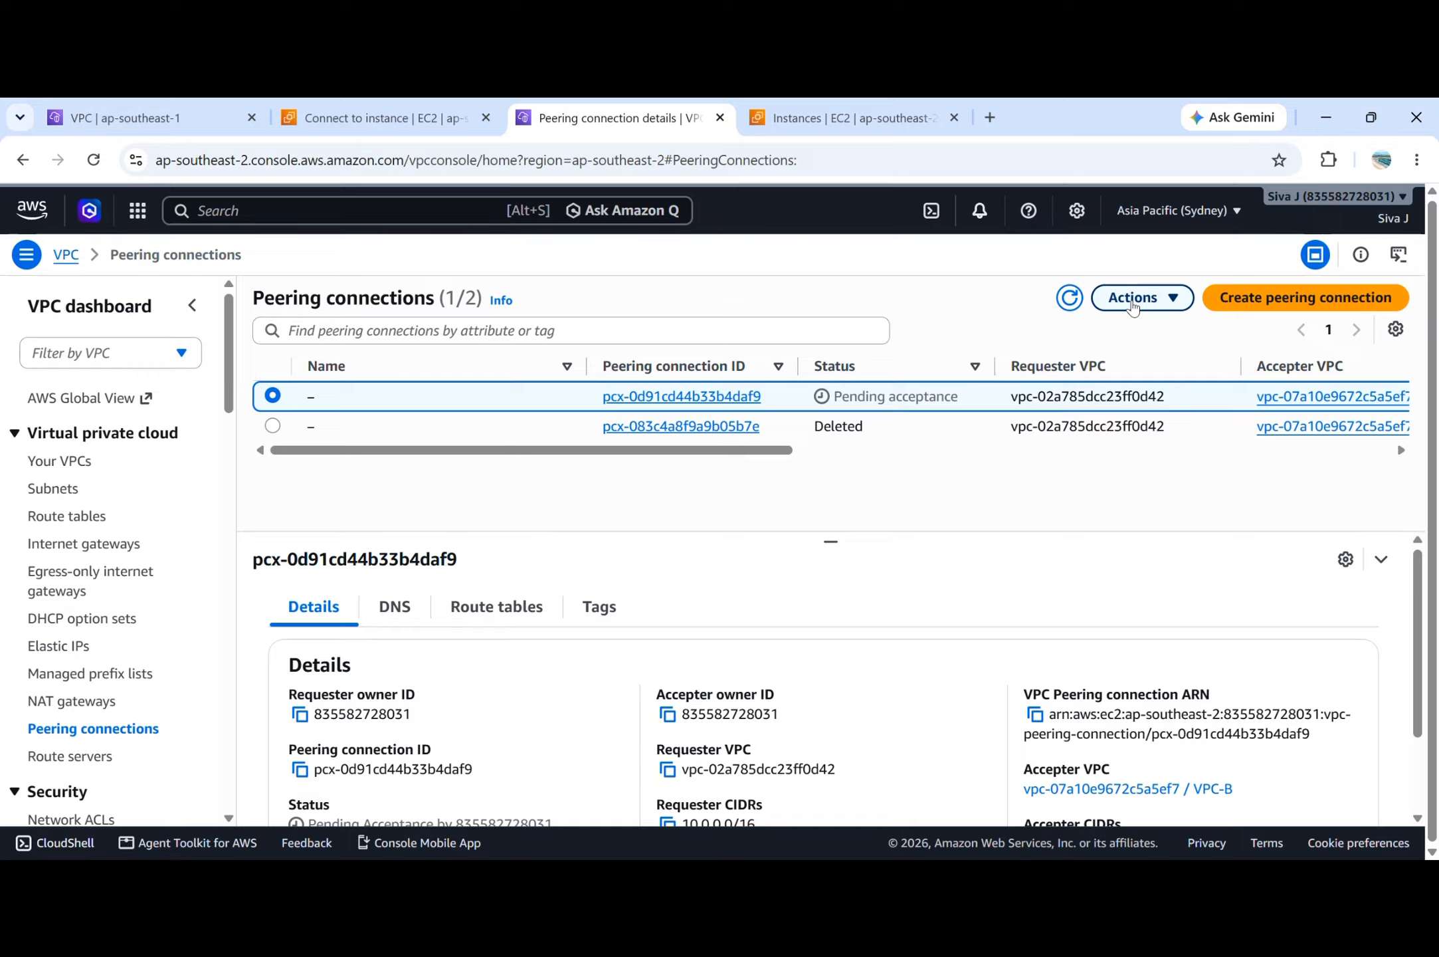
{"action": "left_click", "coordinate": [1133, 305]}
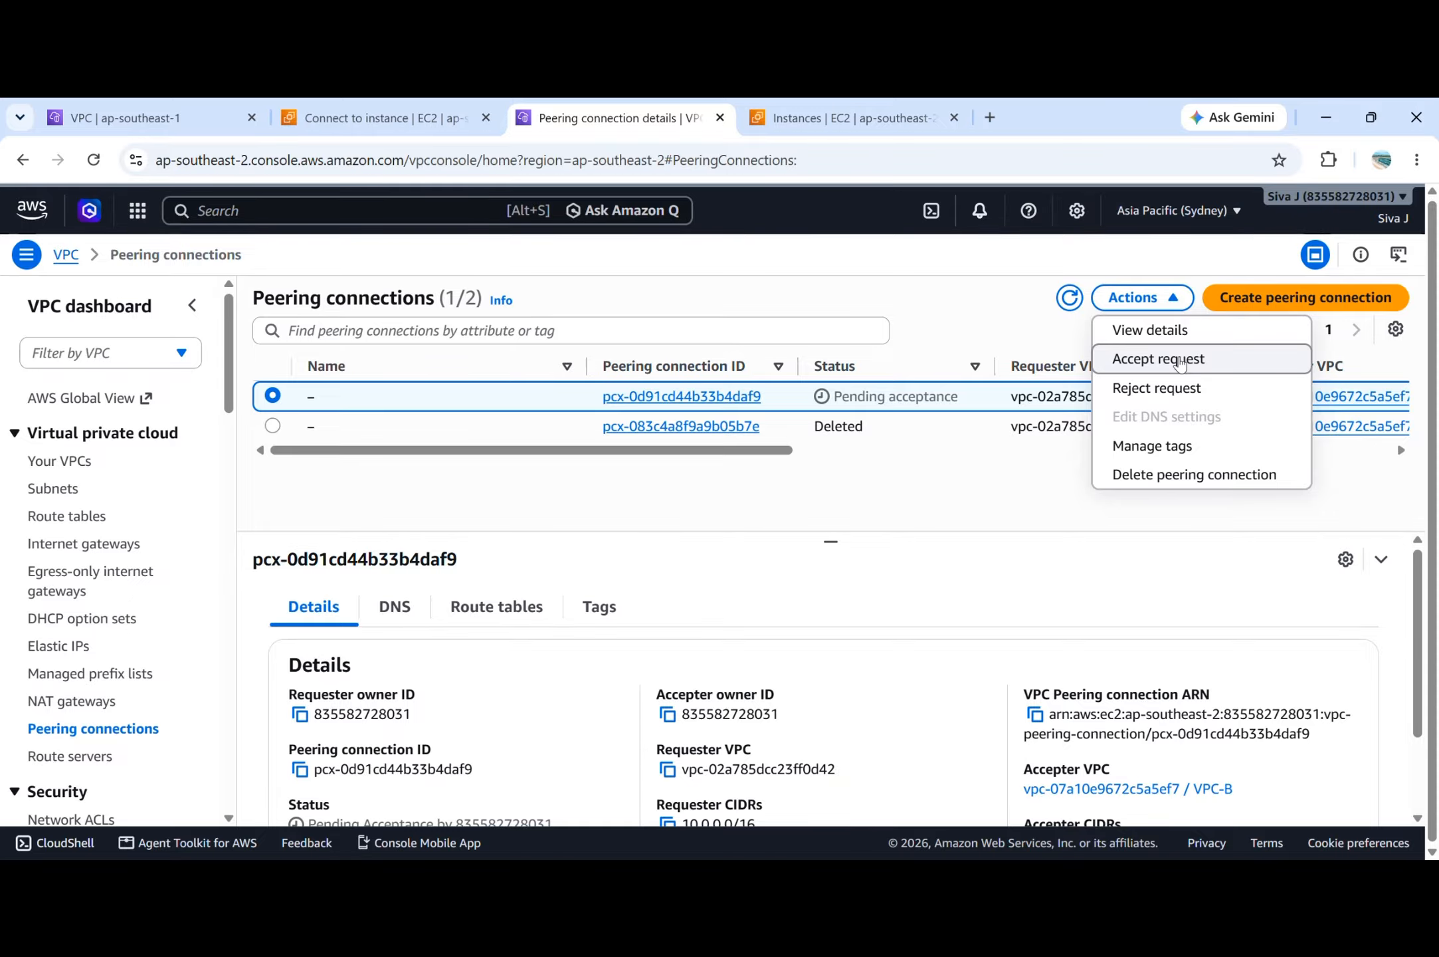
{"action": "left_click", "coordinate": [1179, 362]}
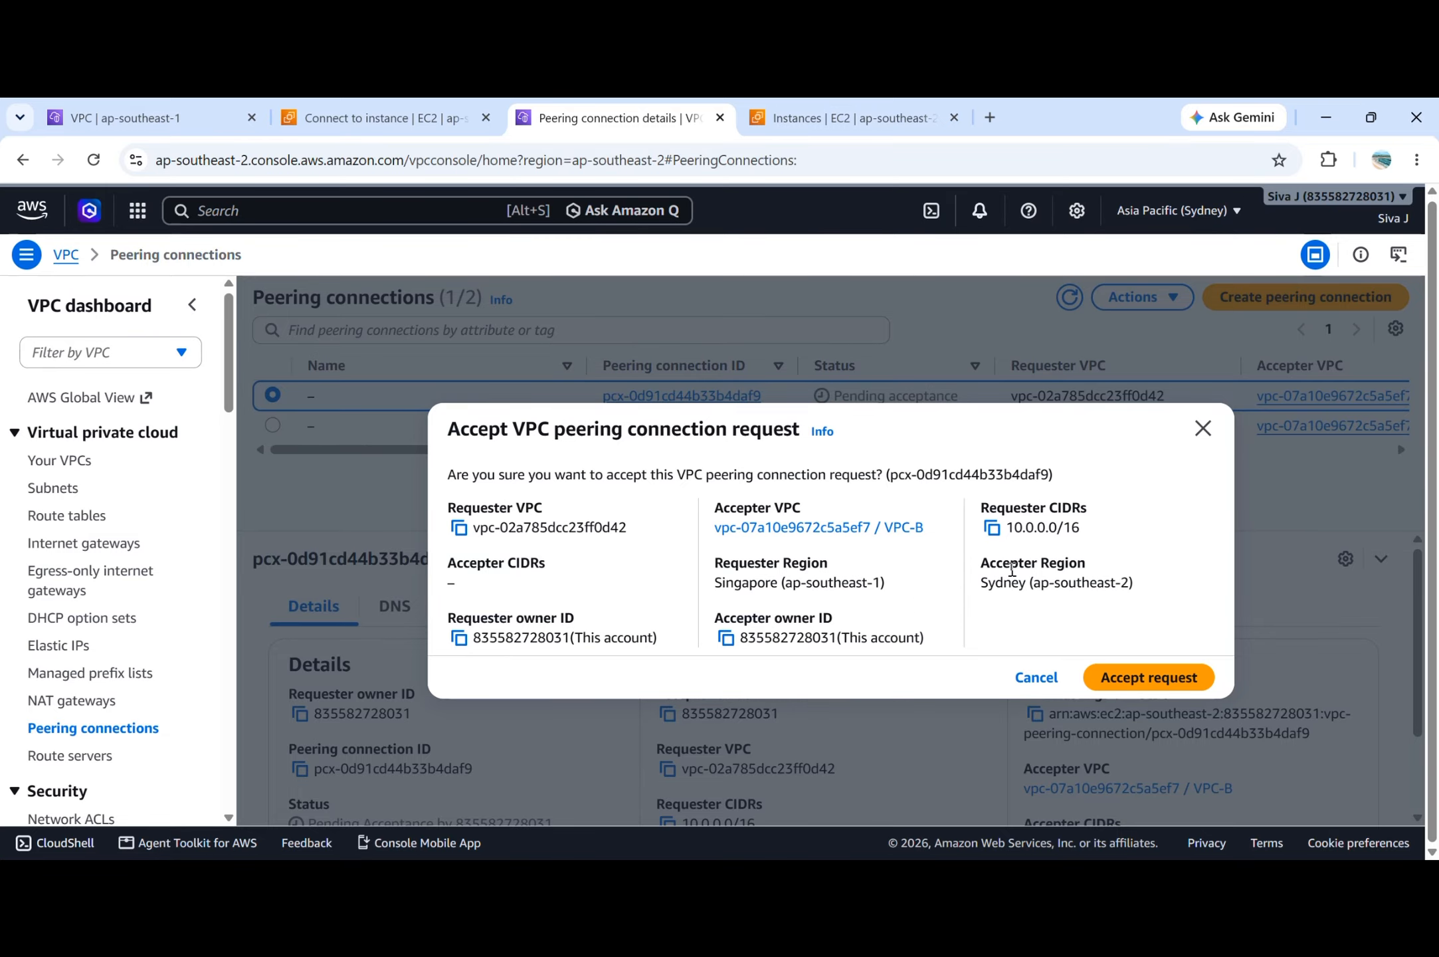
Review the requester and accepter details, accept the VPC peering connection request, and refresh the peering connections list.
{"action": "double_click", "coordinate": [1012, 568]}
{"action": "triple_click", "coordinate": [1053, 527]}
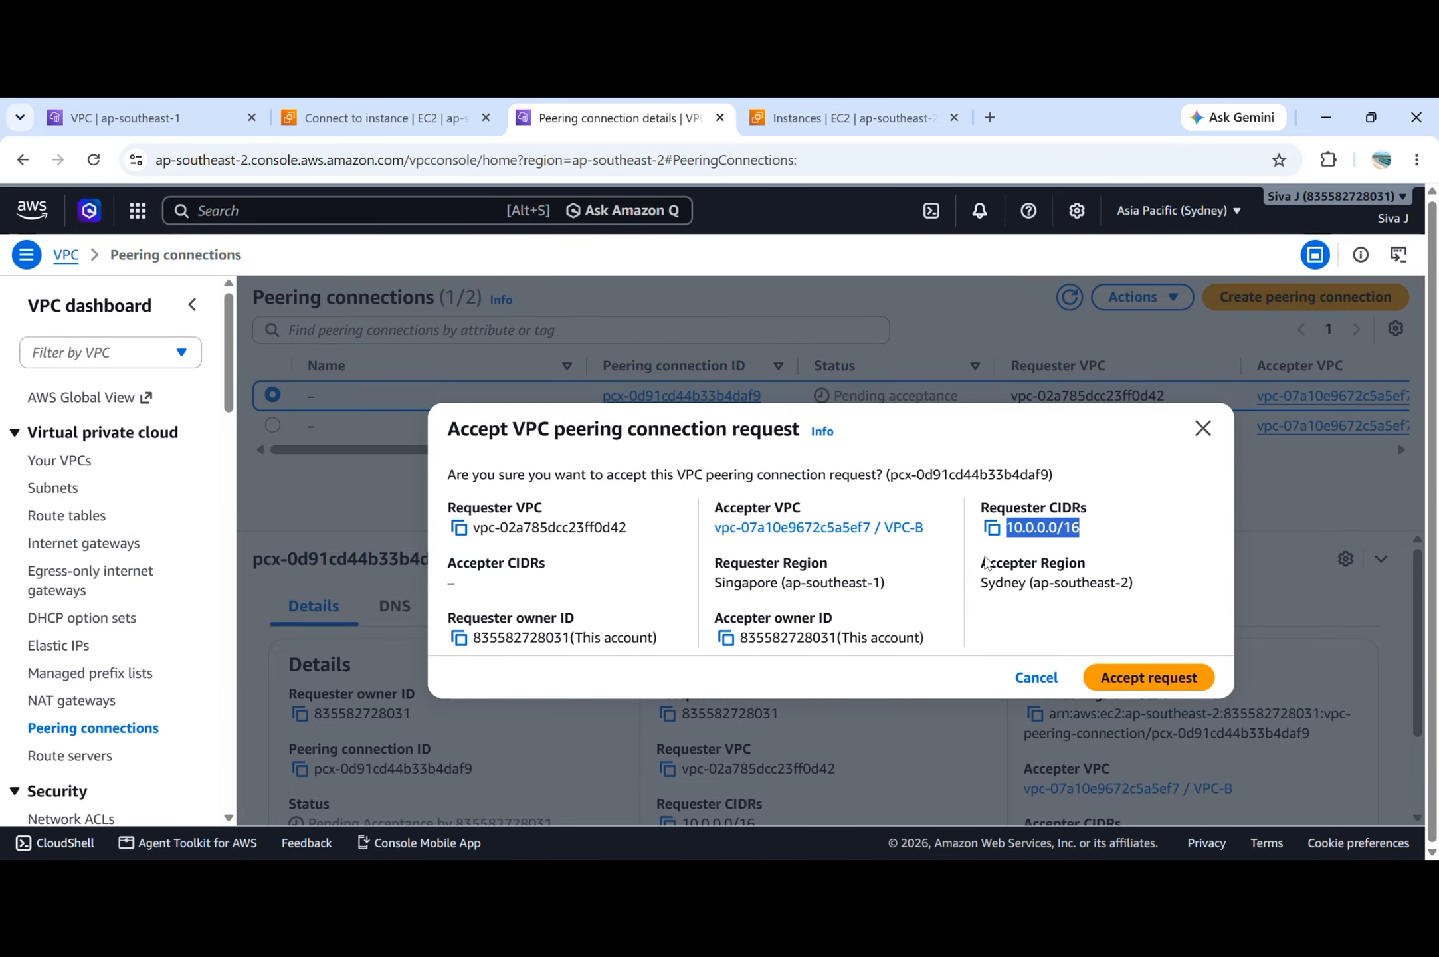
{"action": "left_click", "coordinate": [796, 517]}
{"action": "double_click", "coordinate": [788, 508]}
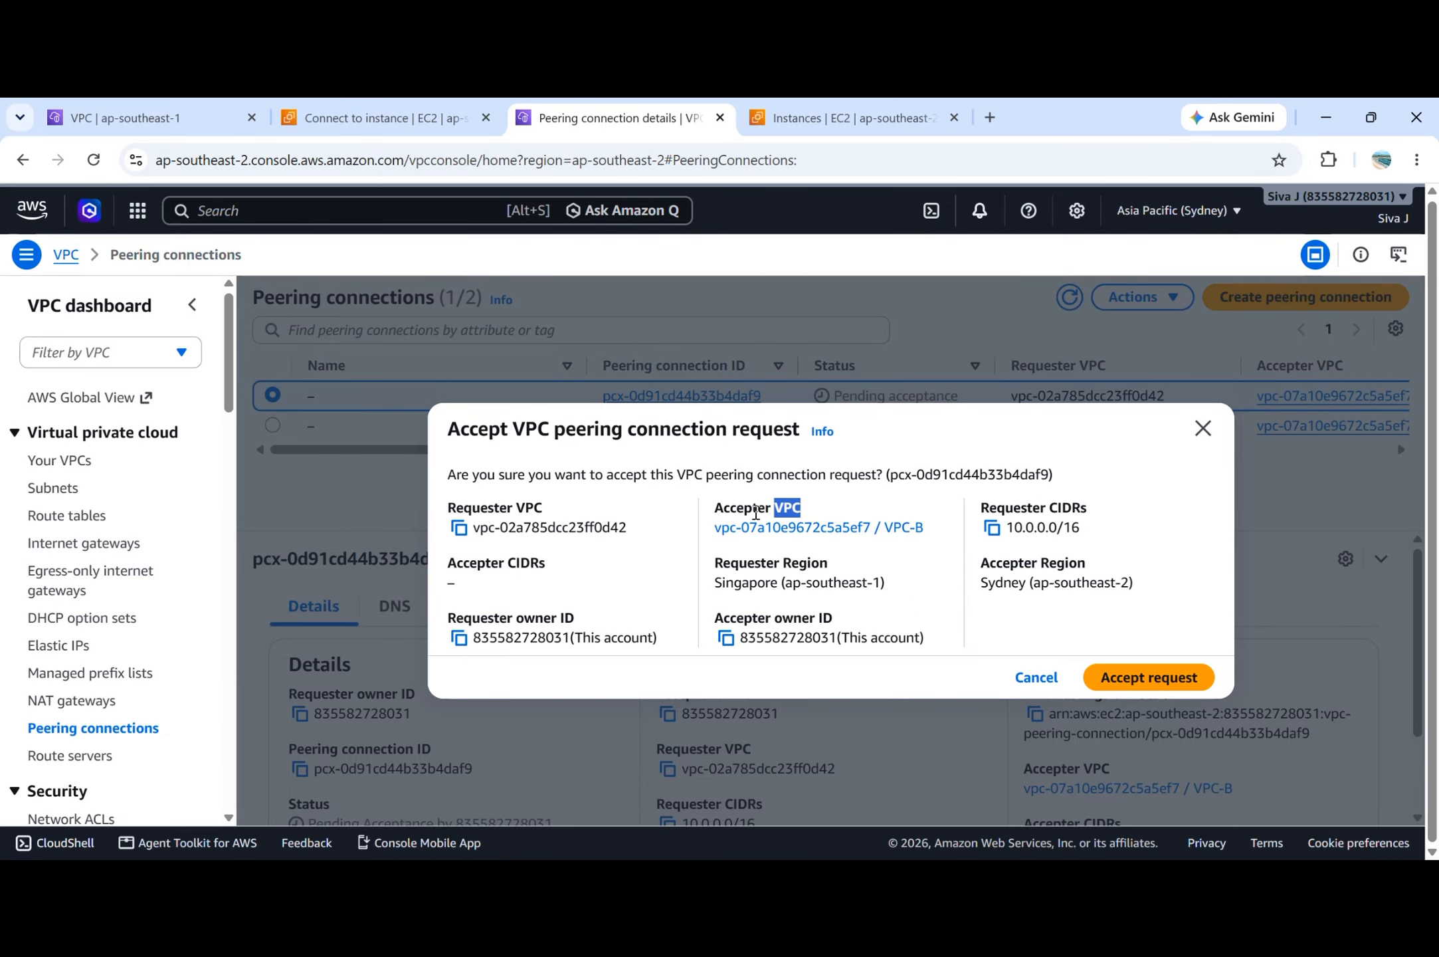
{"action": "left_click", "coordinate": [520, 507]}
{"action": "double_click", "coordinate": [1063, 563]}
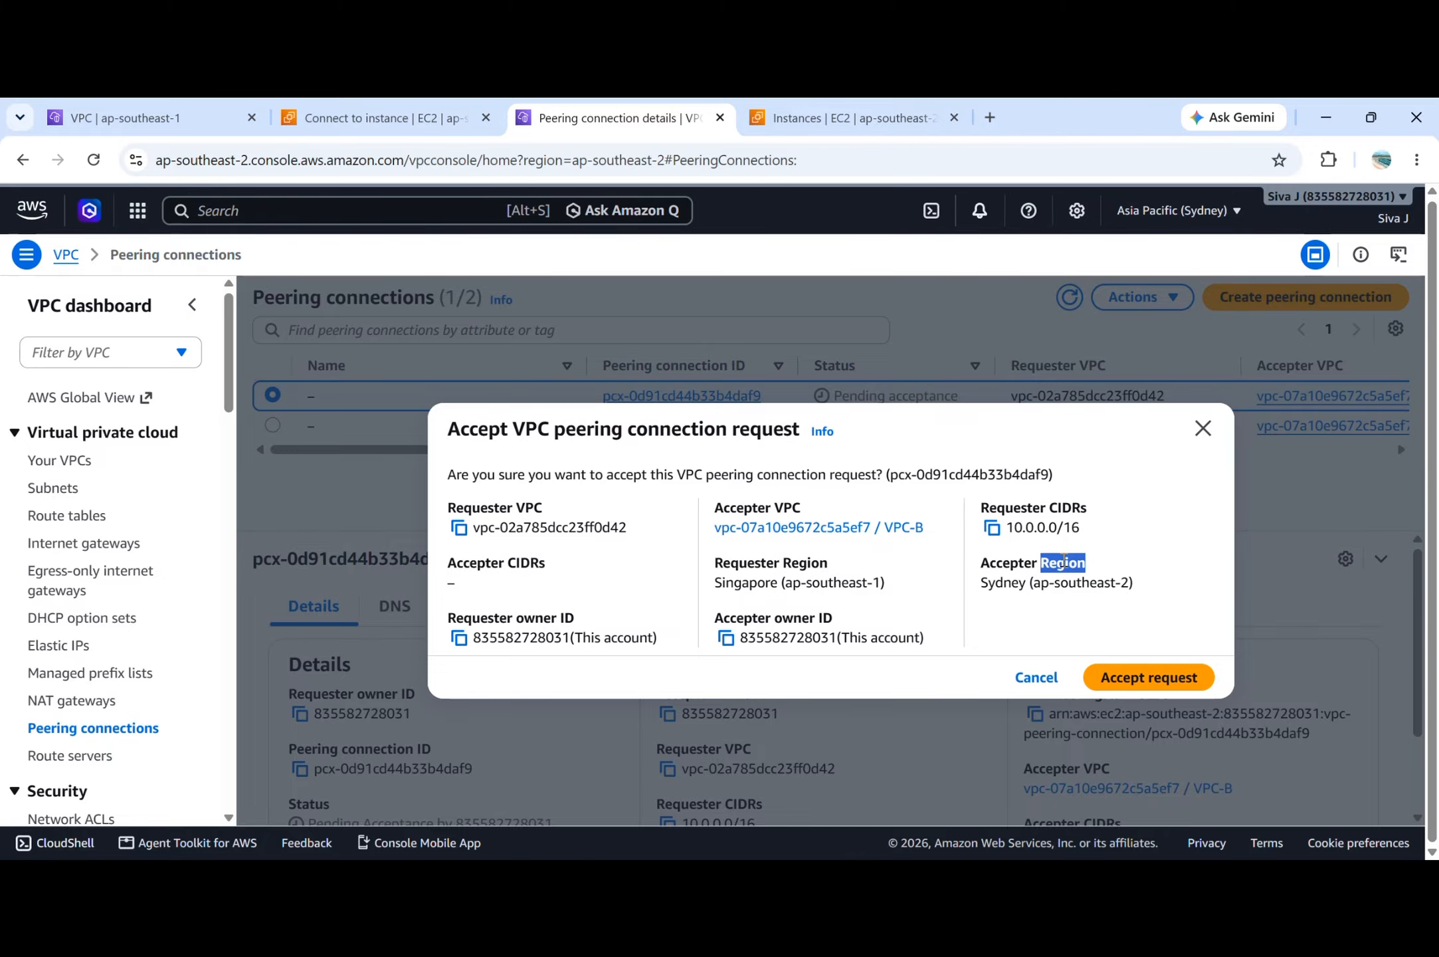
{"action": "left_click", "coordinate": [1168, 687]}
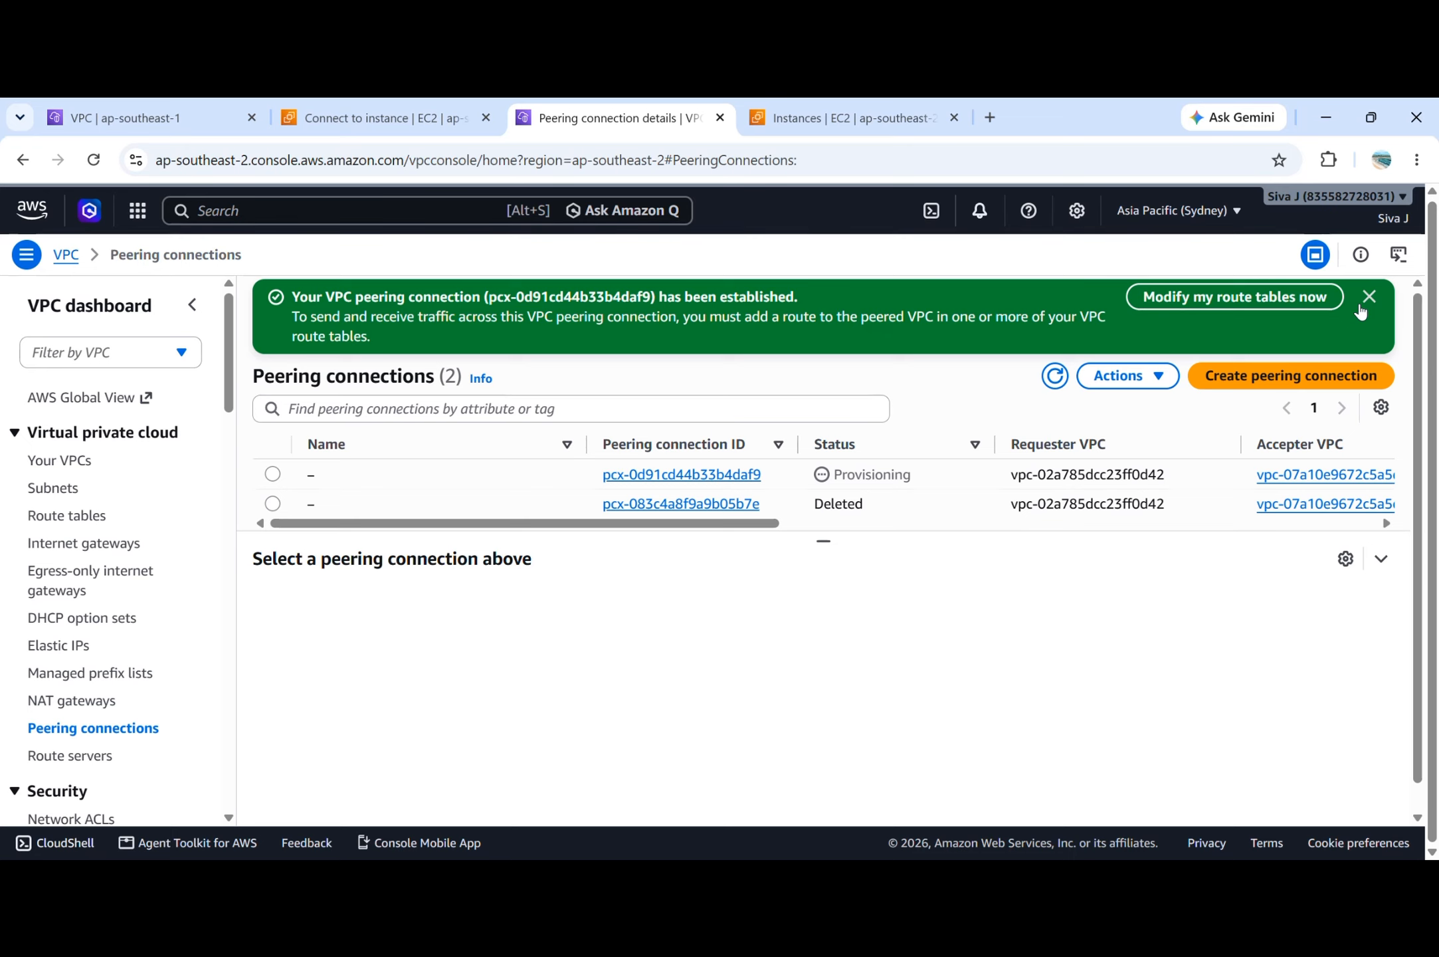
{"action": "left_click", "coordinate": [1368, 299]}
{"action": "left_click", "coordinate": [1068, 299]}
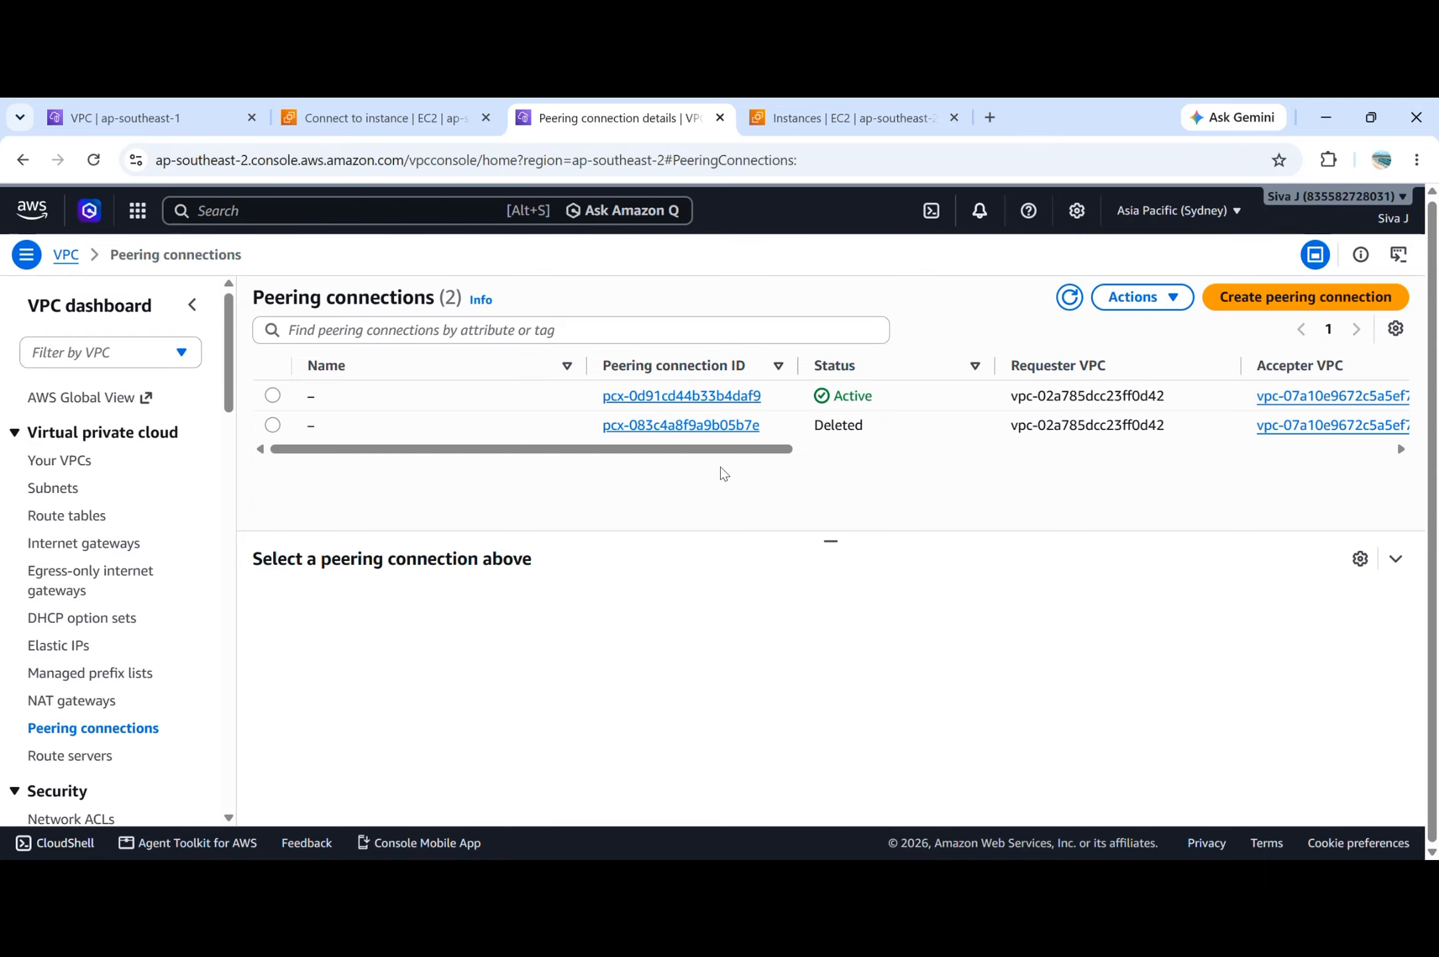
Switch to the VPC-A instance's terminal, ping 20.0.1.126 again, stop it, and check the packet loss.
{"action": "key", "text": "alt+Tab"}
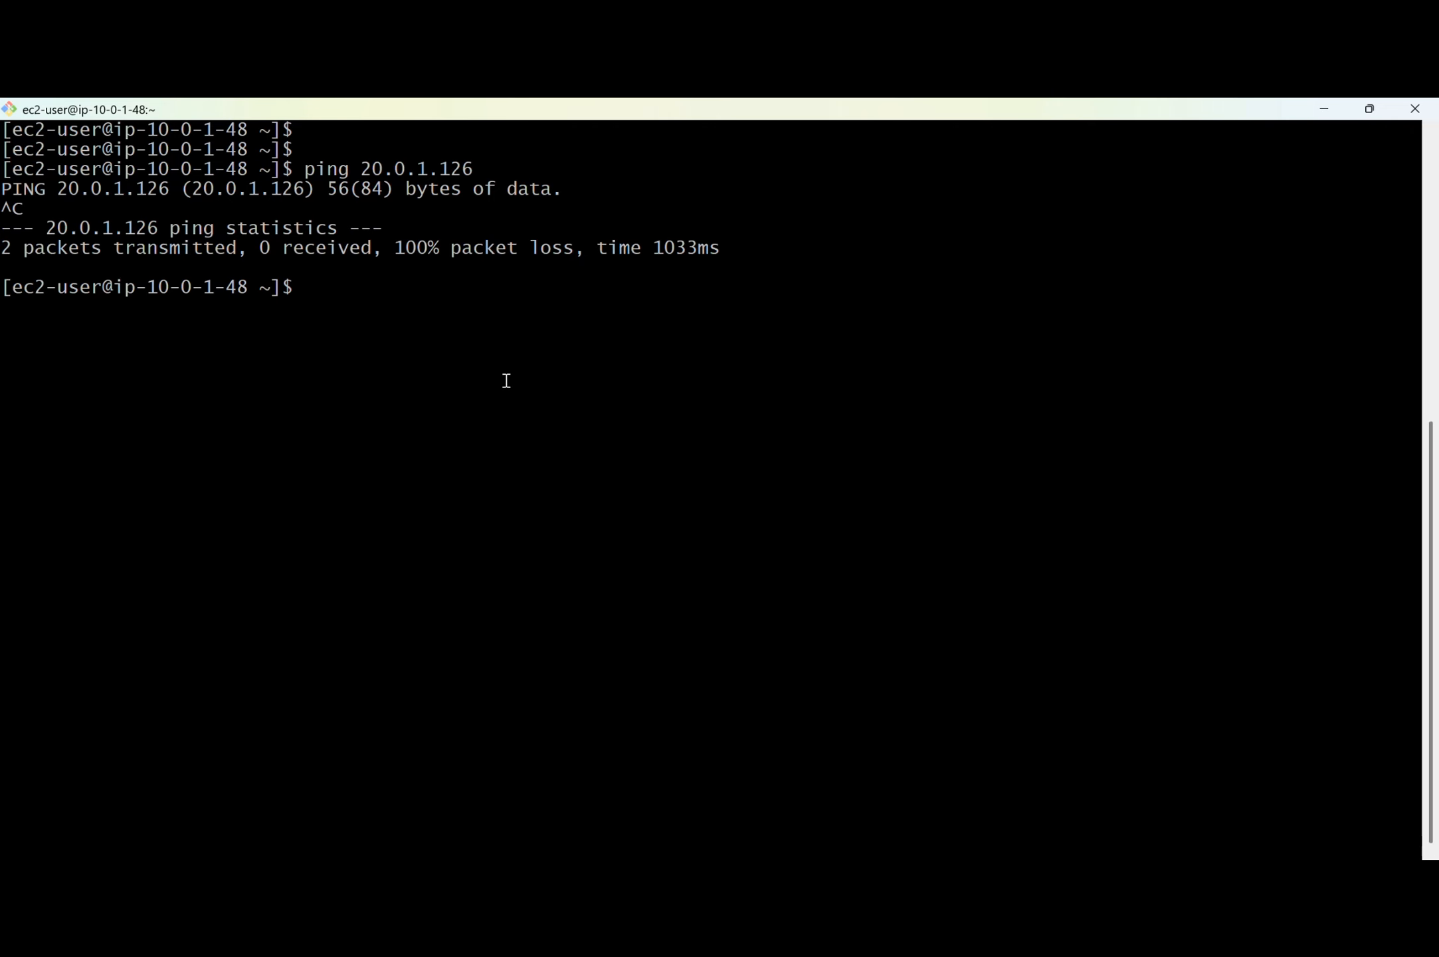
{"action": "key", "text": "Up"}
{"action": "key", "text": "Return"}
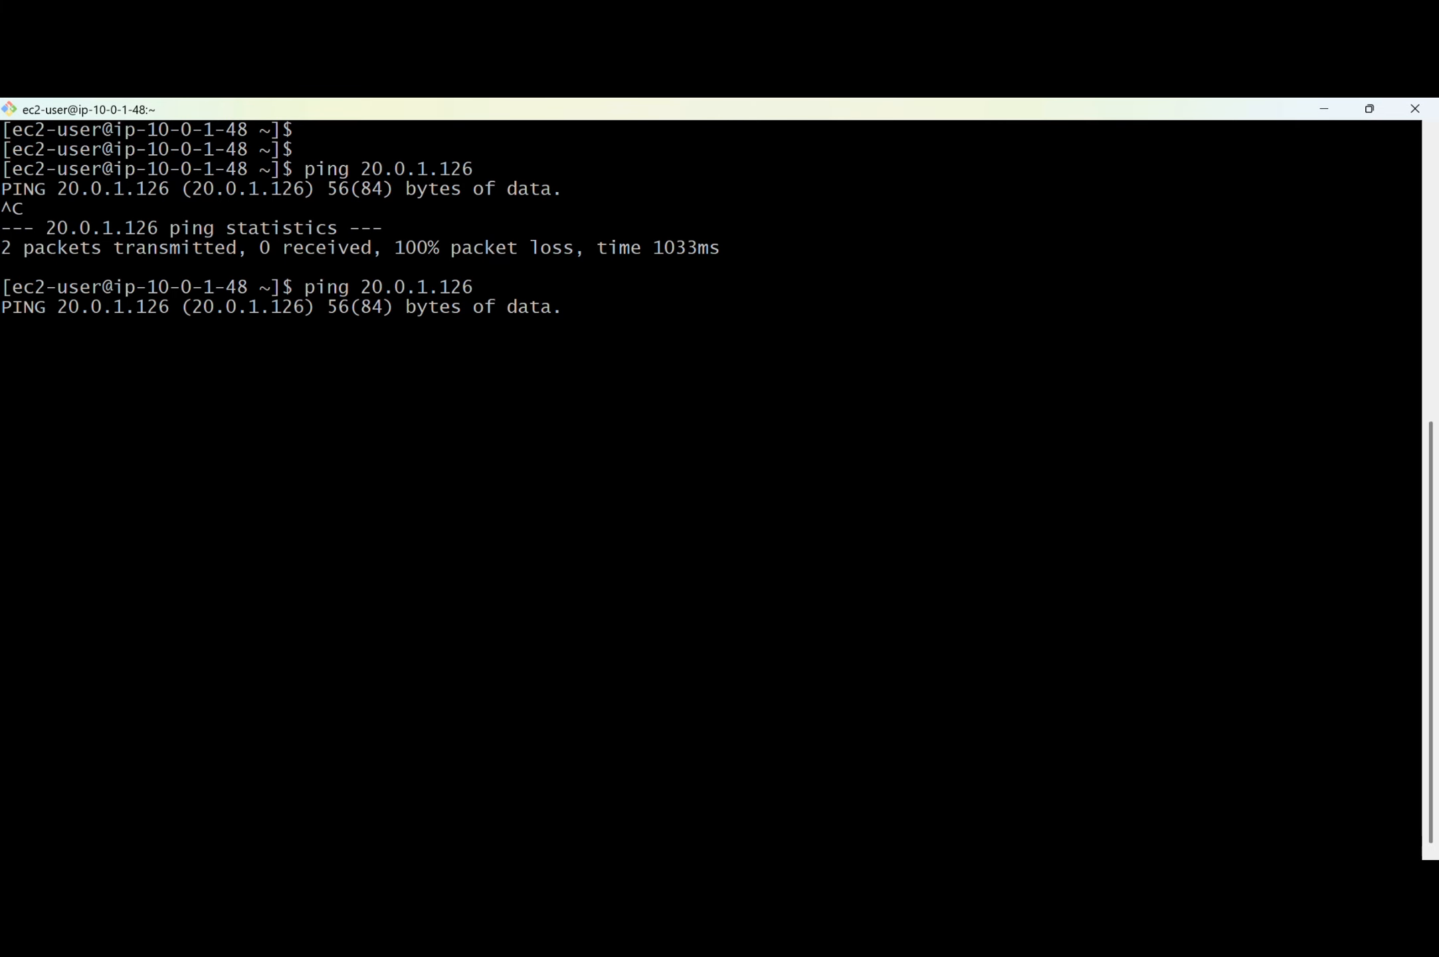
{"action": "key", "text": "ctrl+c"}
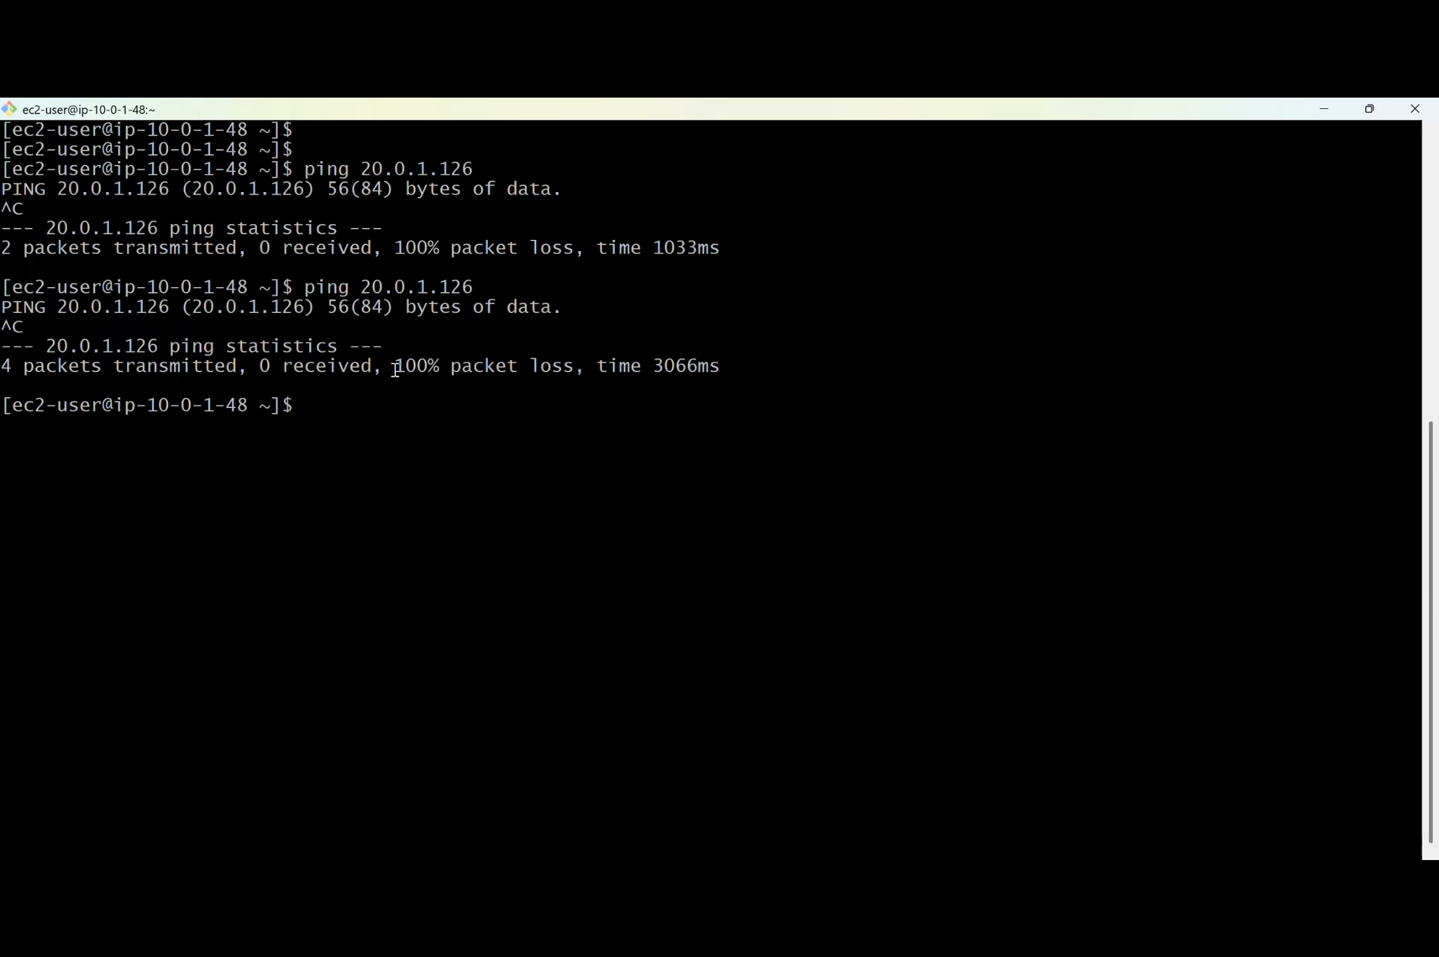
{"action": "left_click_drag", "start_coordinate": [385, 365], "coordinate": [571, 365]}
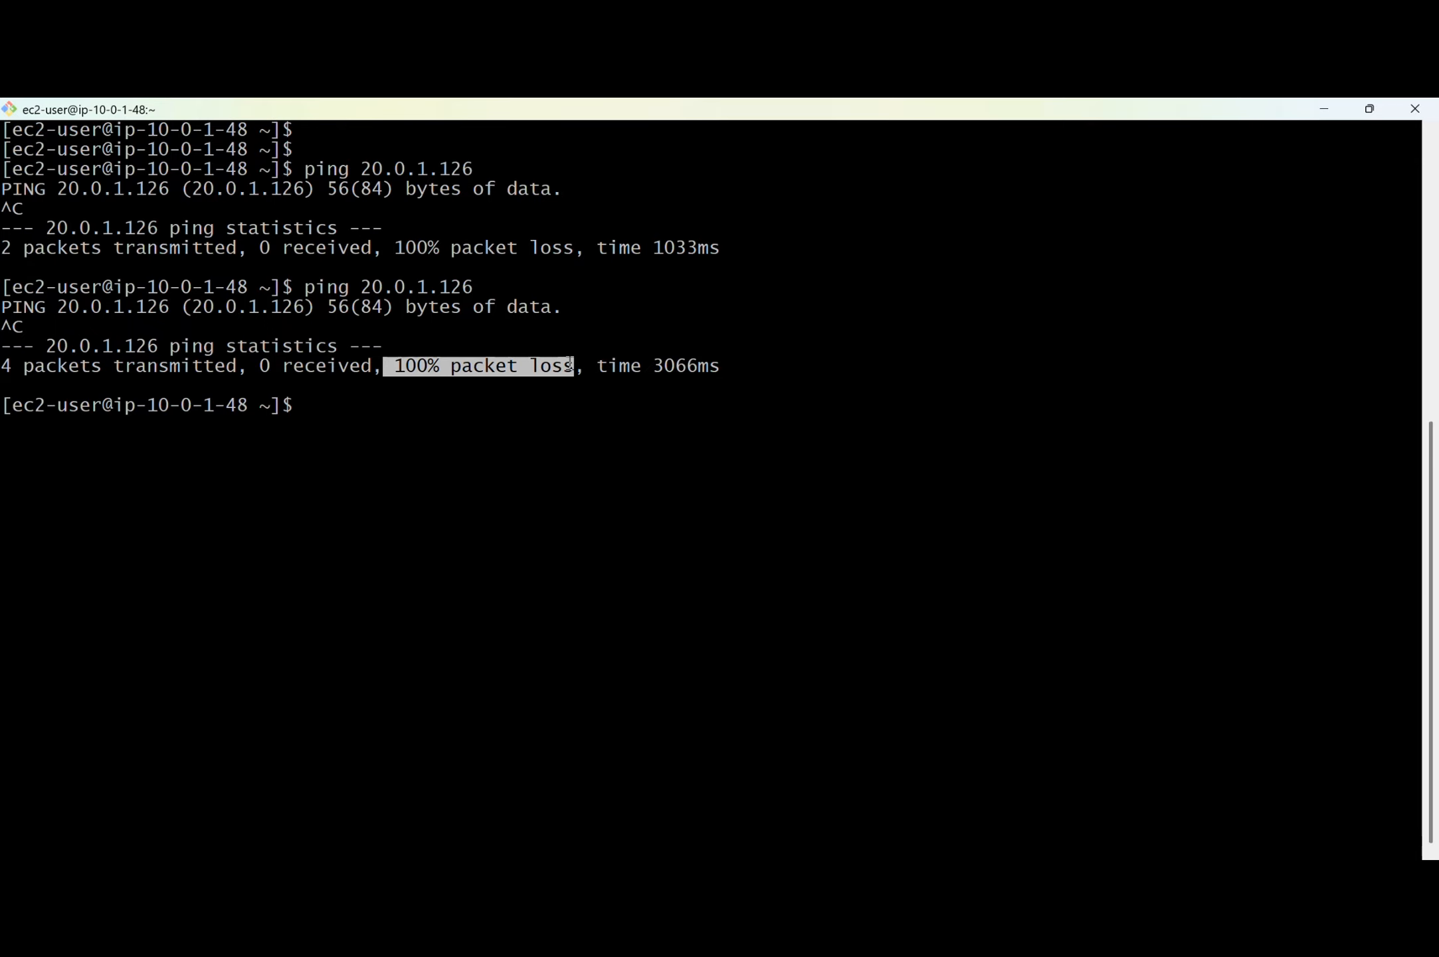
Switch back to the browser and, in Singapore, open the routes of the vpc-aroute route table for editing with a new blank route.
{"action": "key", "text": "alt+Tab"}
{"action": "key", "text": "Tab"}
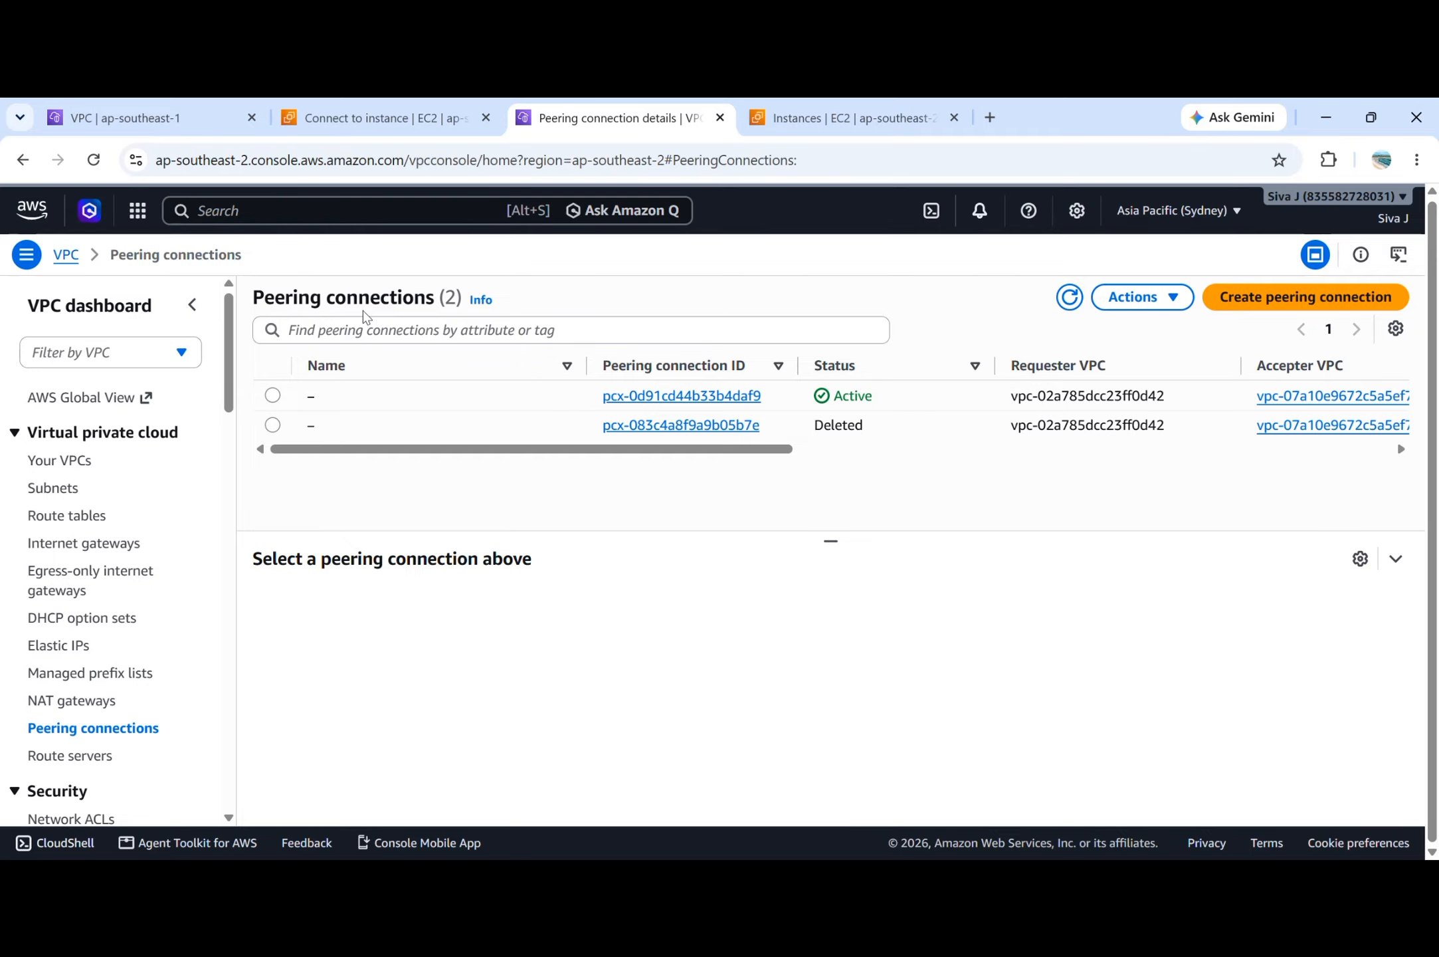
{"action": "left_click", "coordinate": [153, 118]}
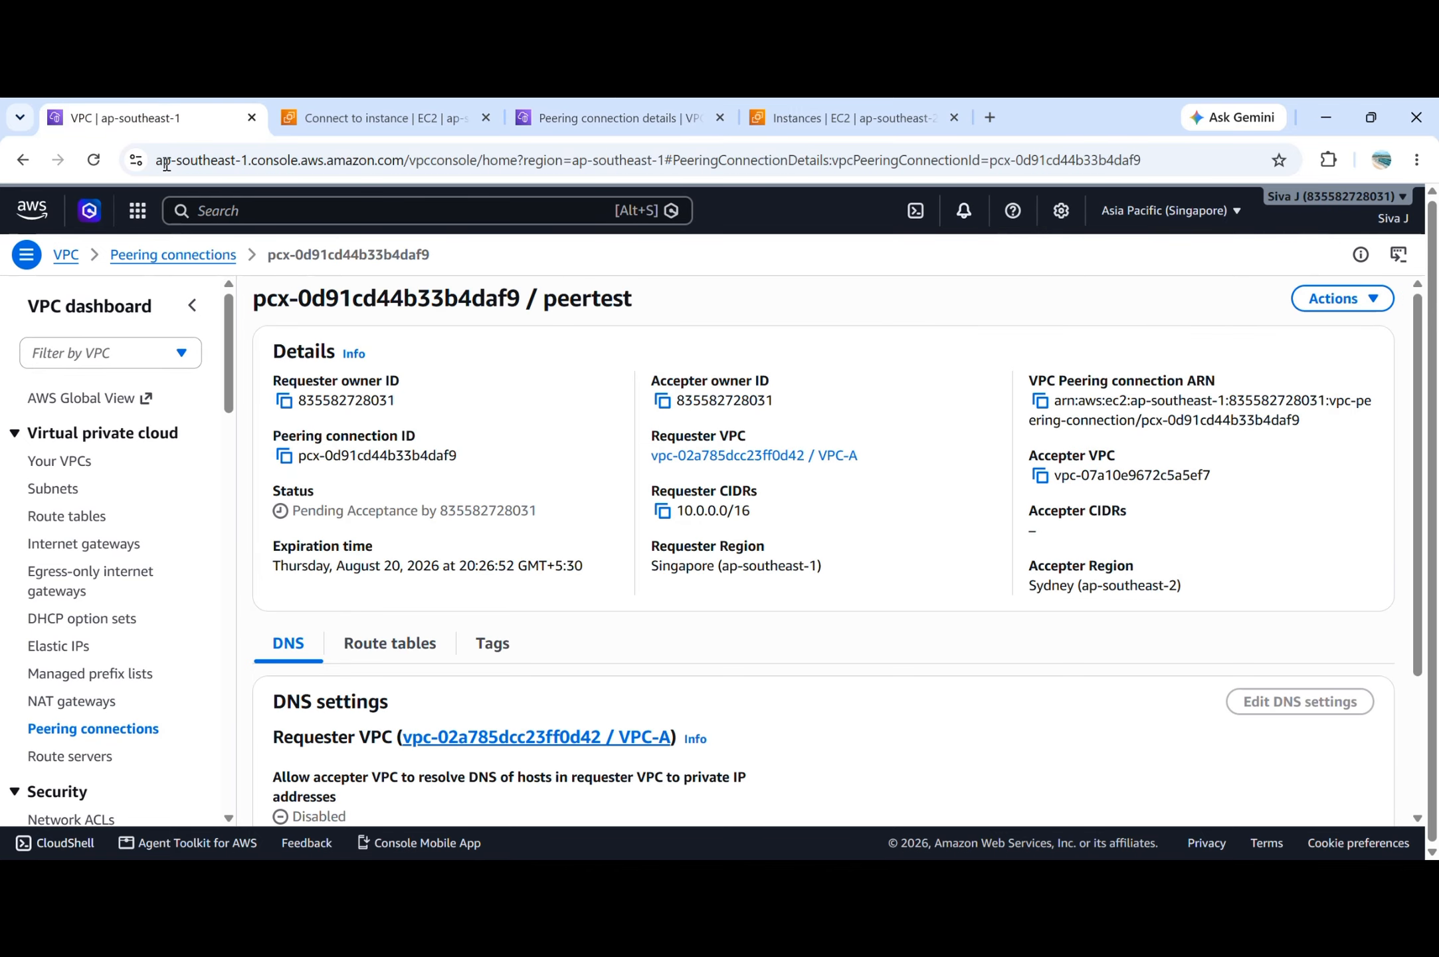
{"action": "left_click", "coordinate": [67, 516]}
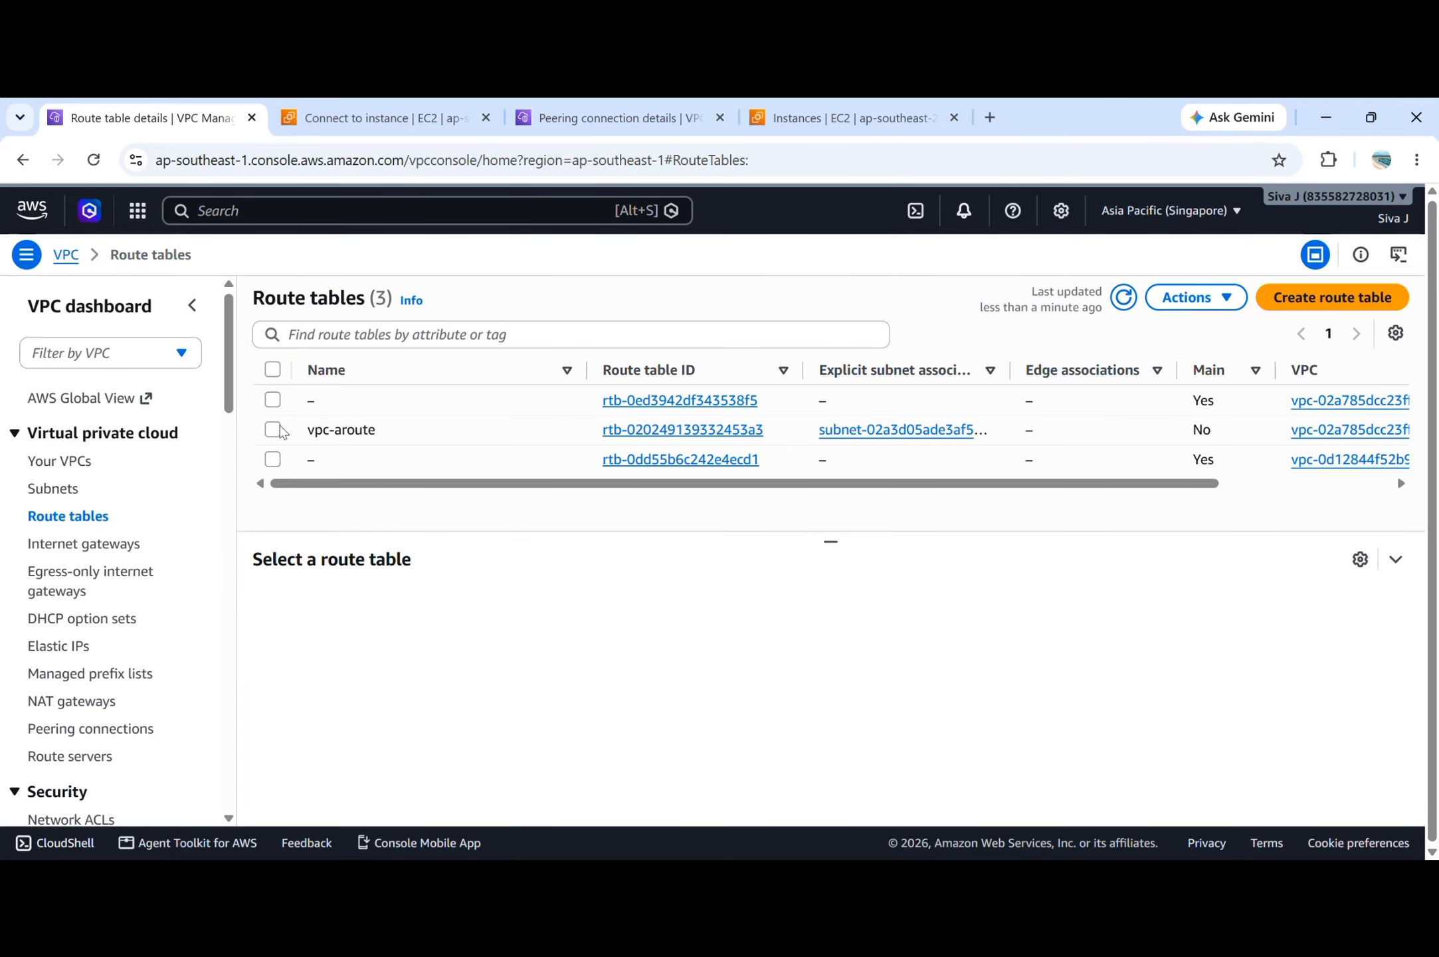
{"action": "left_click", "coordinate": [280, 432]}
{"action": "left_click", "coordinate": [401, 605]}
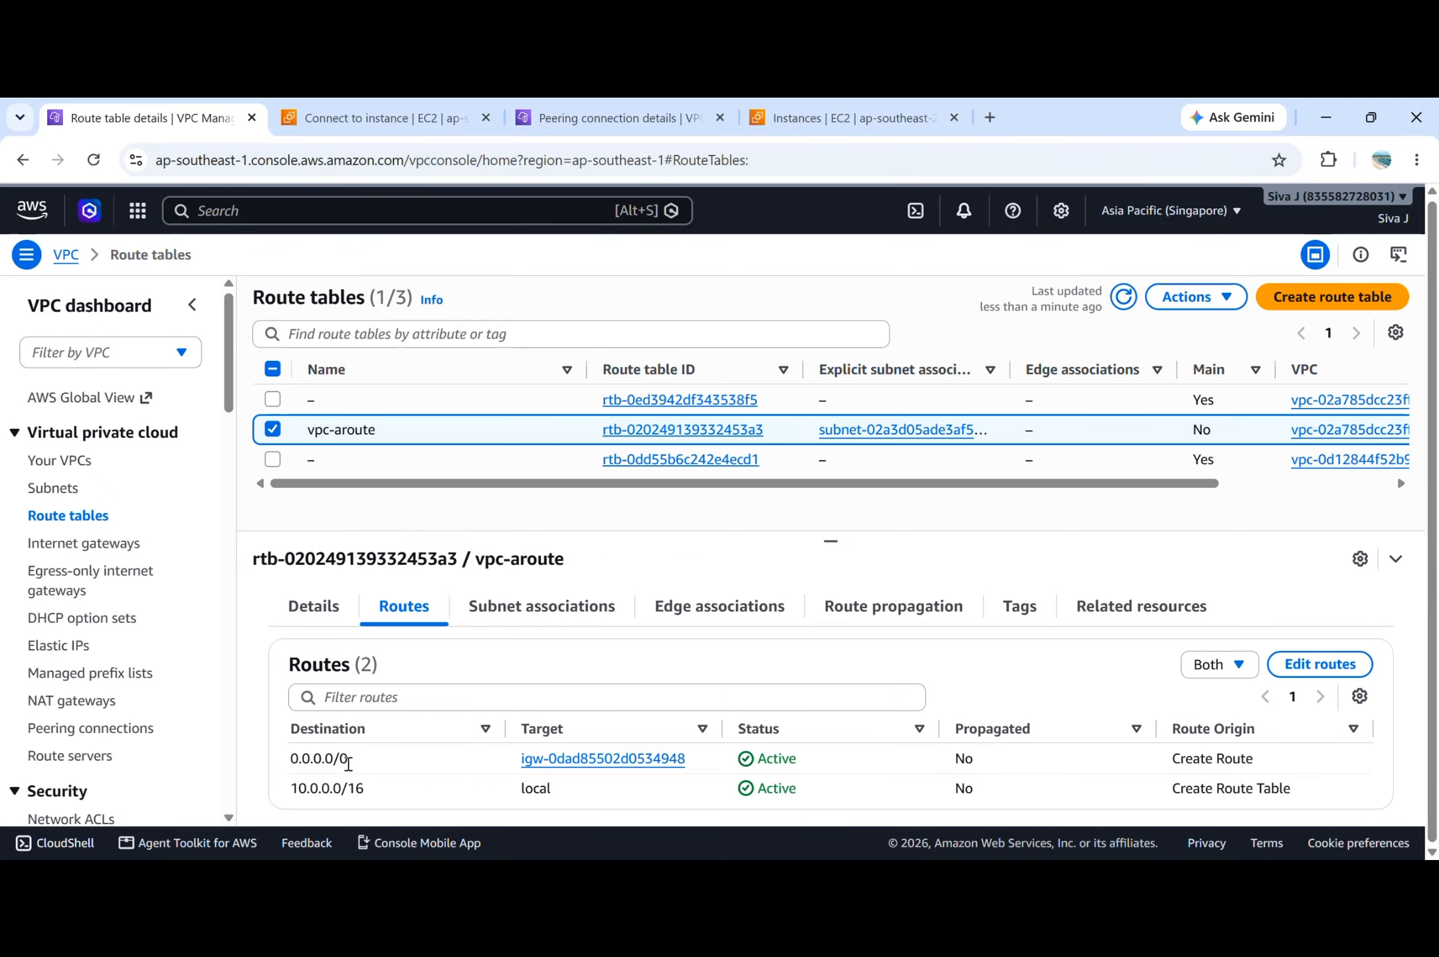
{"action": "double_click", "coordinate": [326, 756]}
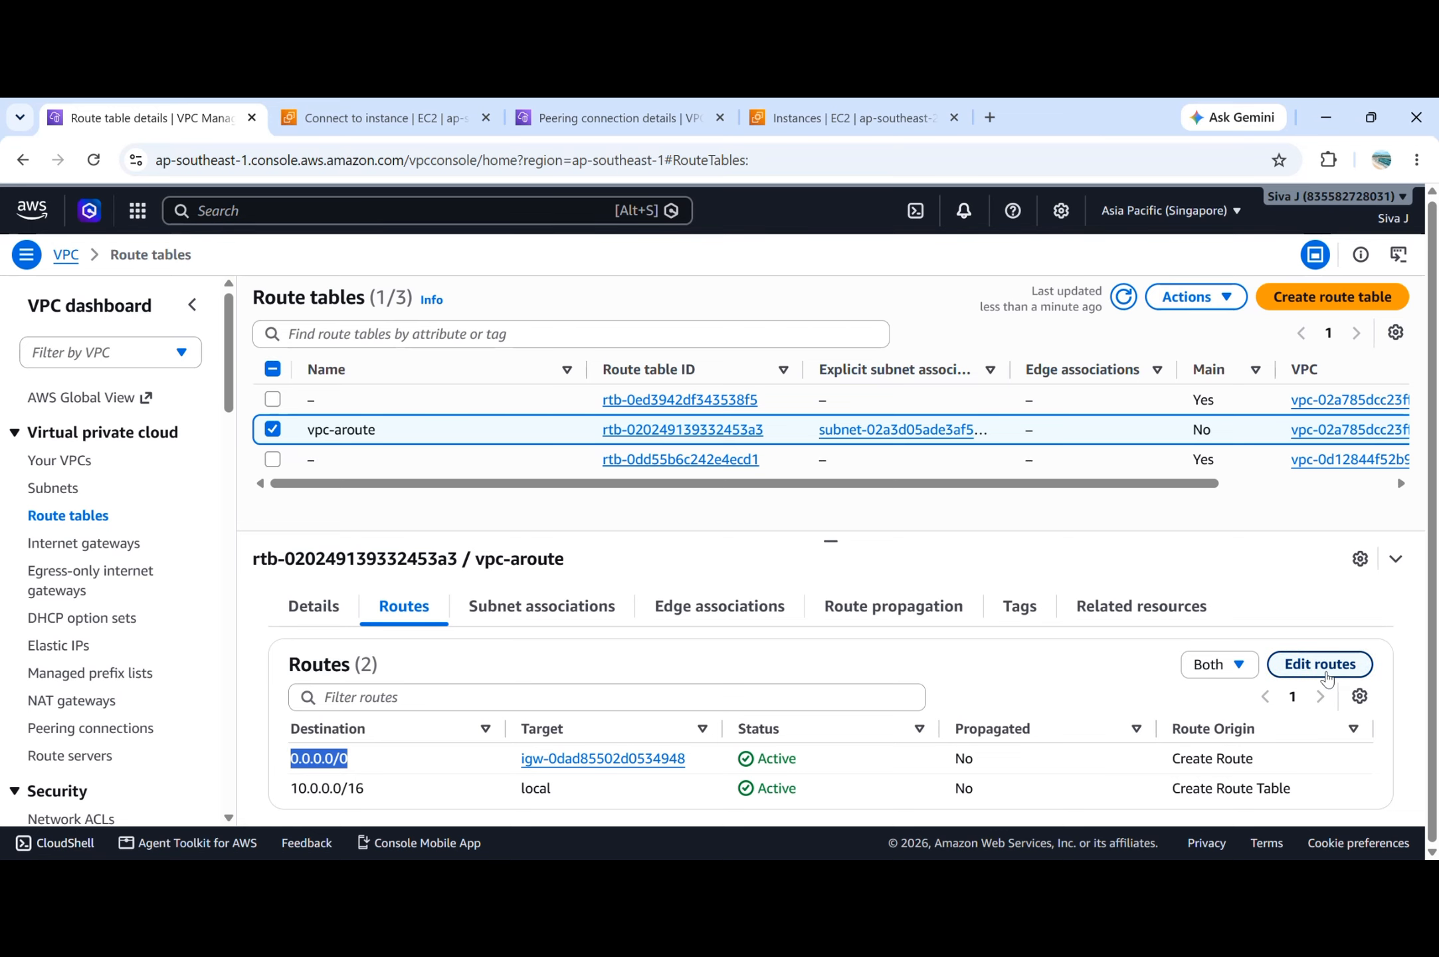
{"action": "left_click", "coordinate": [1327, 676]}
{"action": "left_click", "coordinate": [80, 542]}
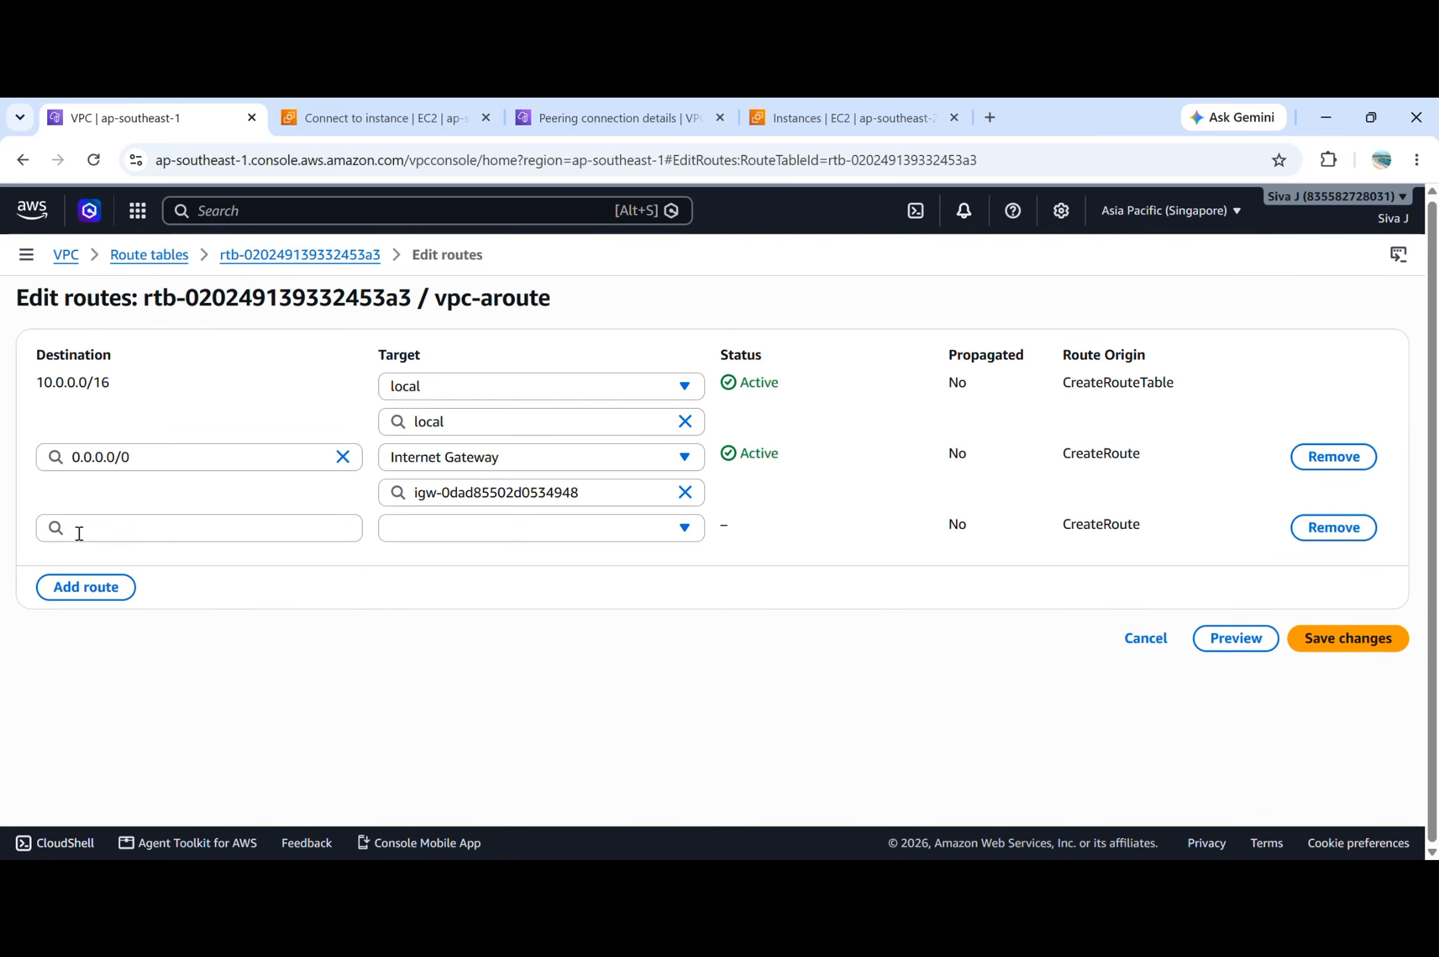
Copy VPC-B's IPv4 CIDR from the Sydney VPC list and enter 20.0.0.0/16 as the new route's destination.
{"action": "left_click", "coordinate": [540, 126]}
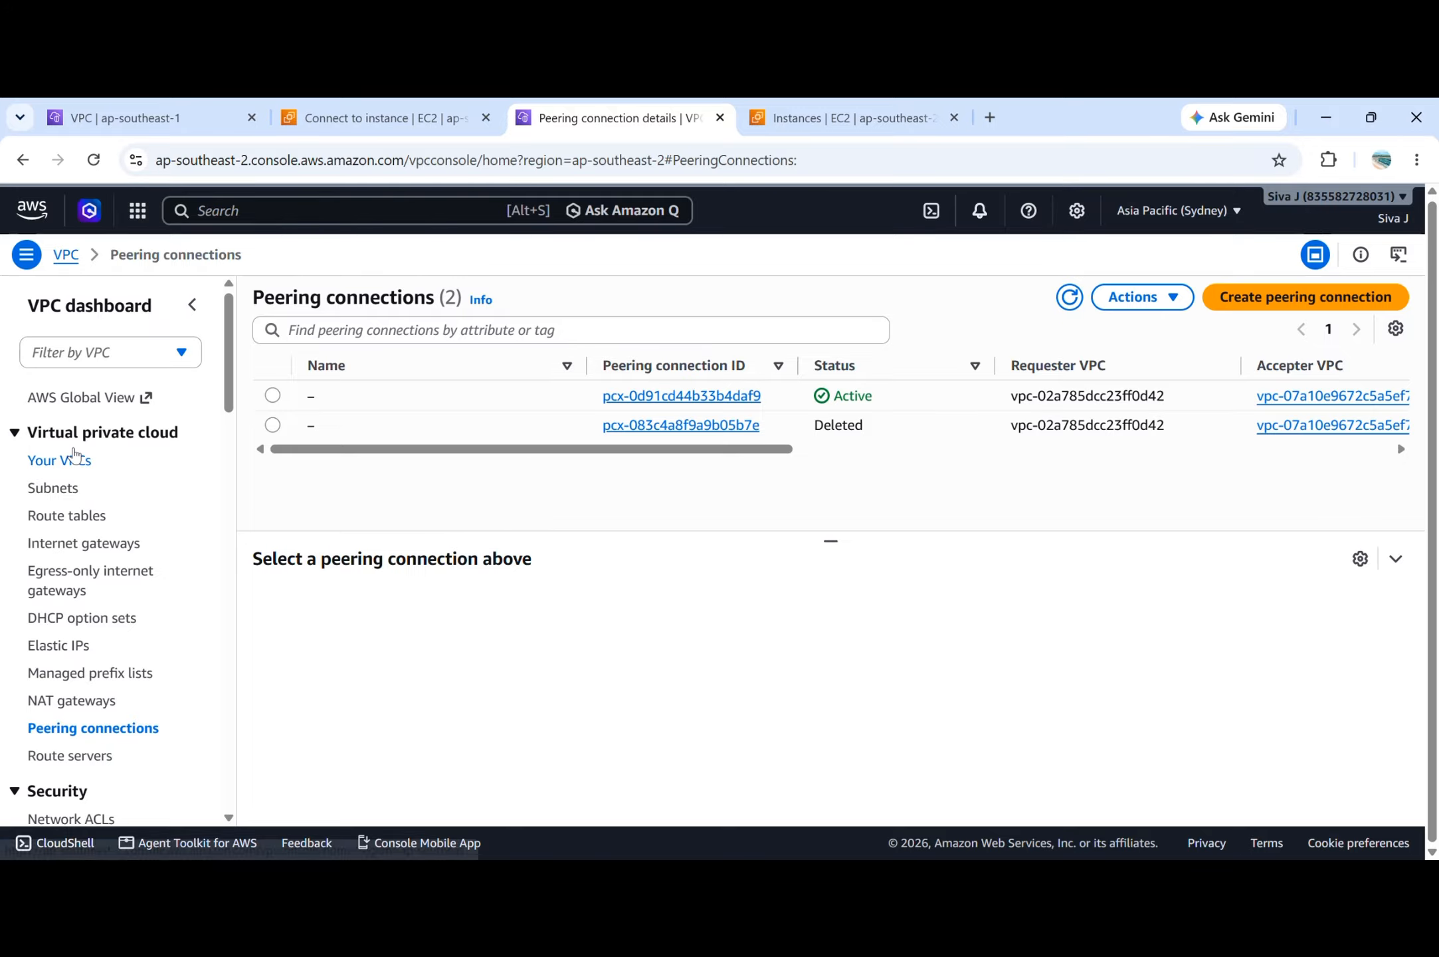
{"action": "left_click", "coordinate": [73, 459]}
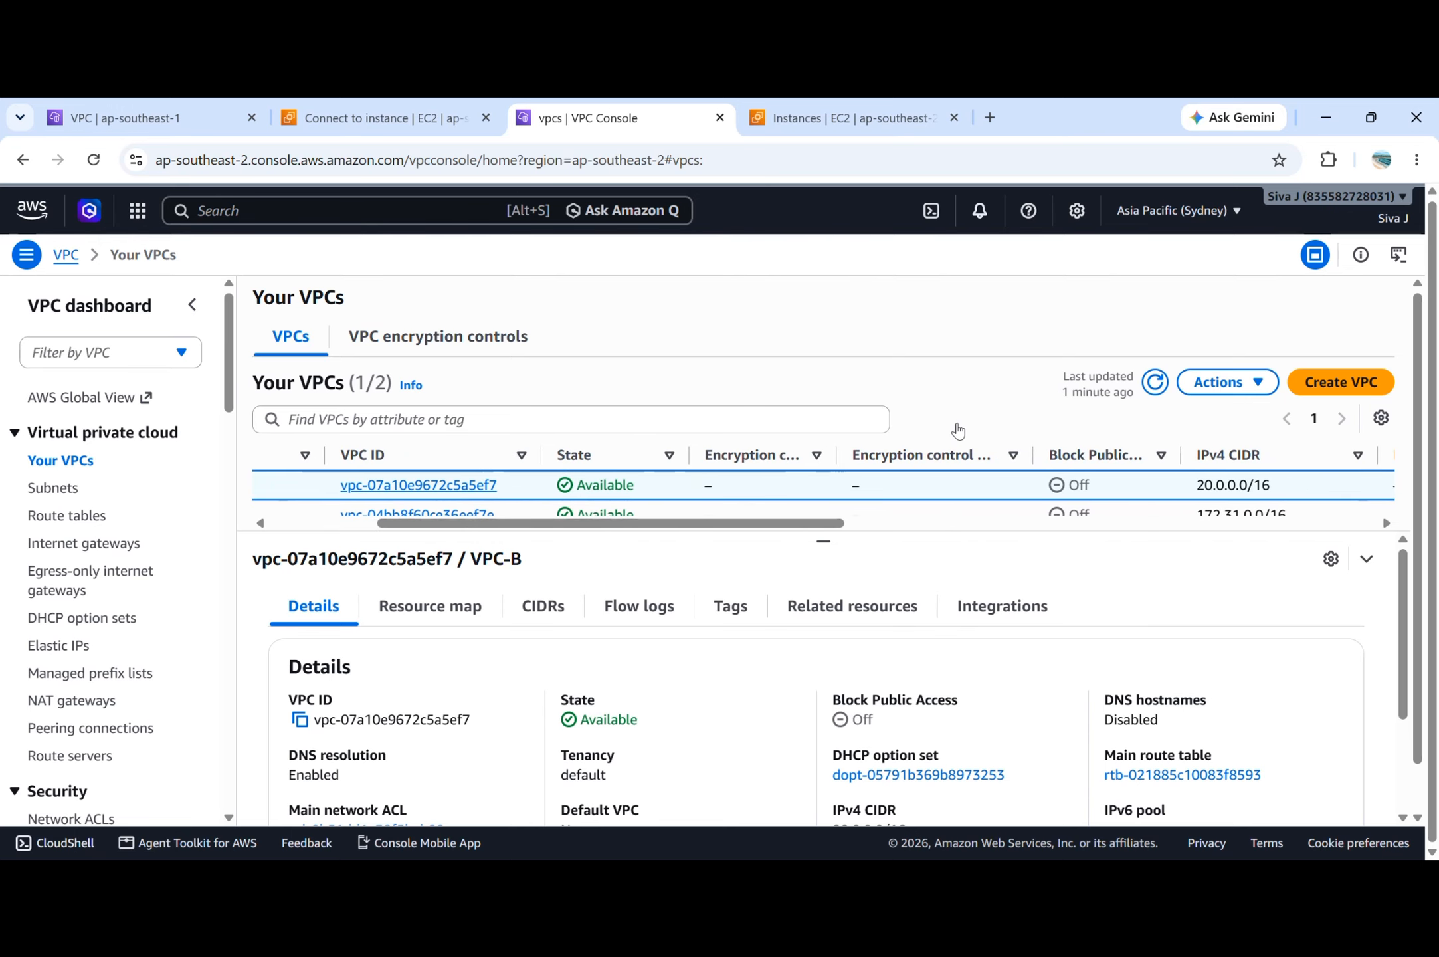
{"action": "double_click", "coordinate": [1232, 479]}
{"action": "left_click_drag", "start_coordinate": [1269, 485], "coordinate": [1197, 486]}
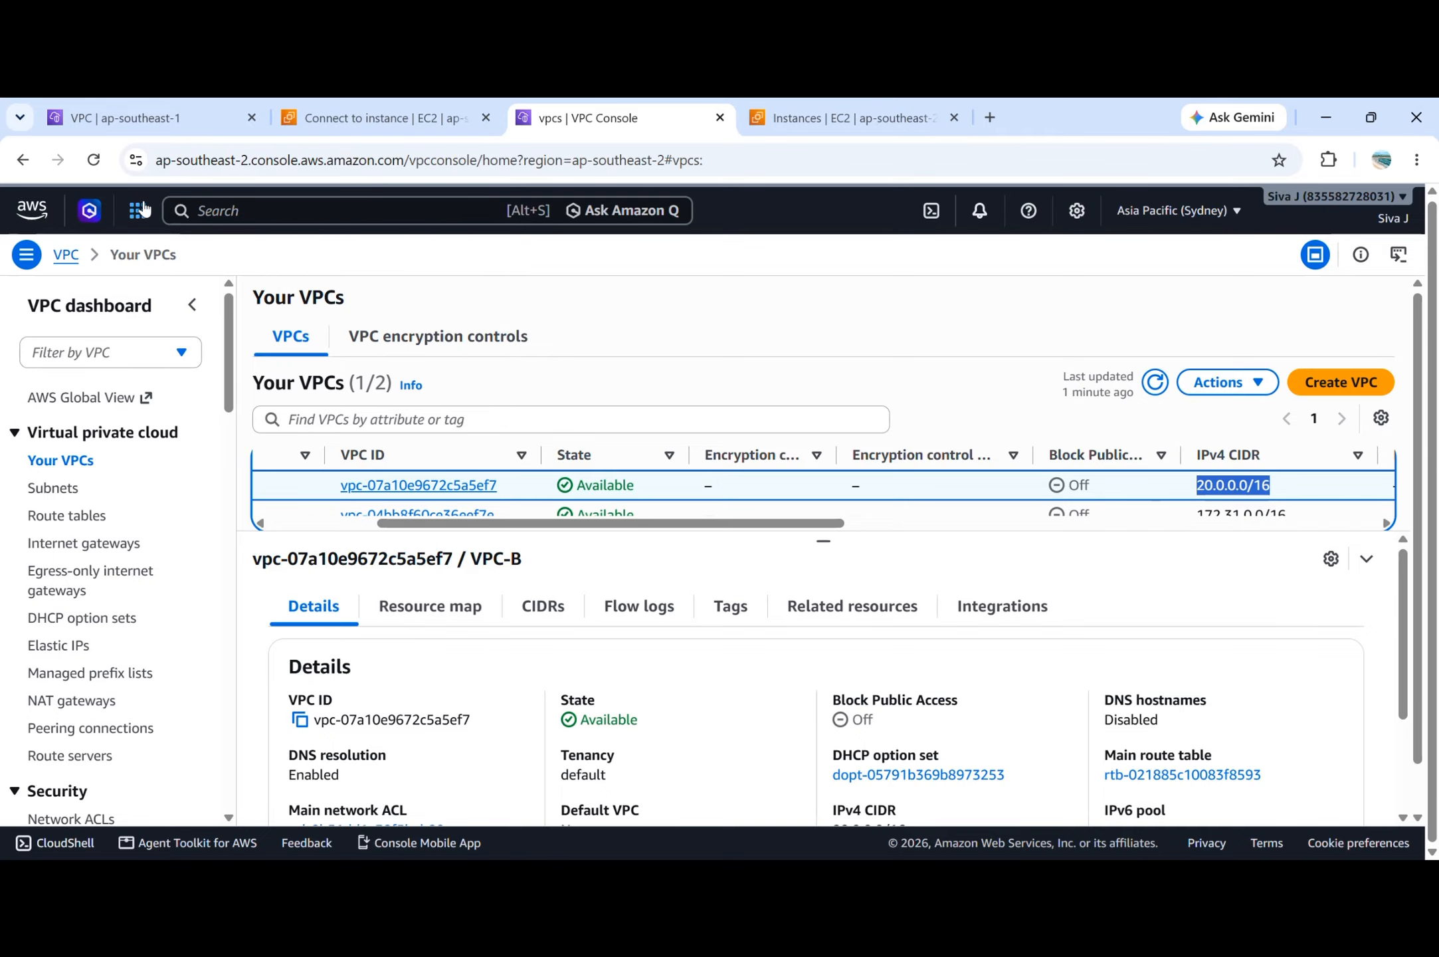
{"action": "left_click", "coordinate": [150, 122]}
{"action": "left_click", "coordinate": [181, 518]}
{"action": "key", "text": "ctrl+v"}
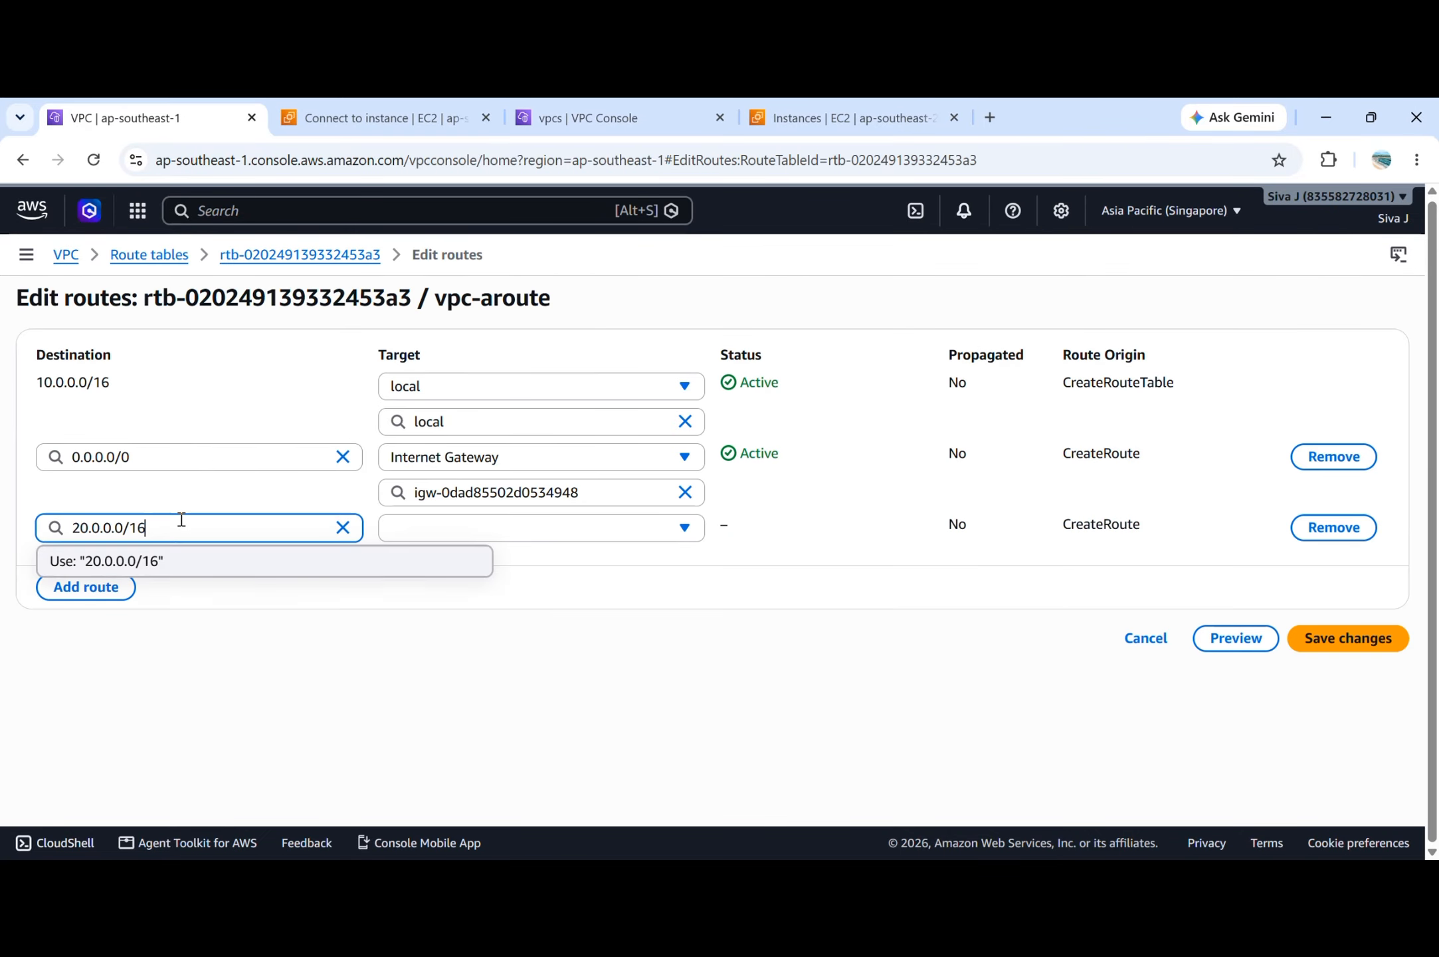
{"action": "left_click", "coordinate": [405, 707]}
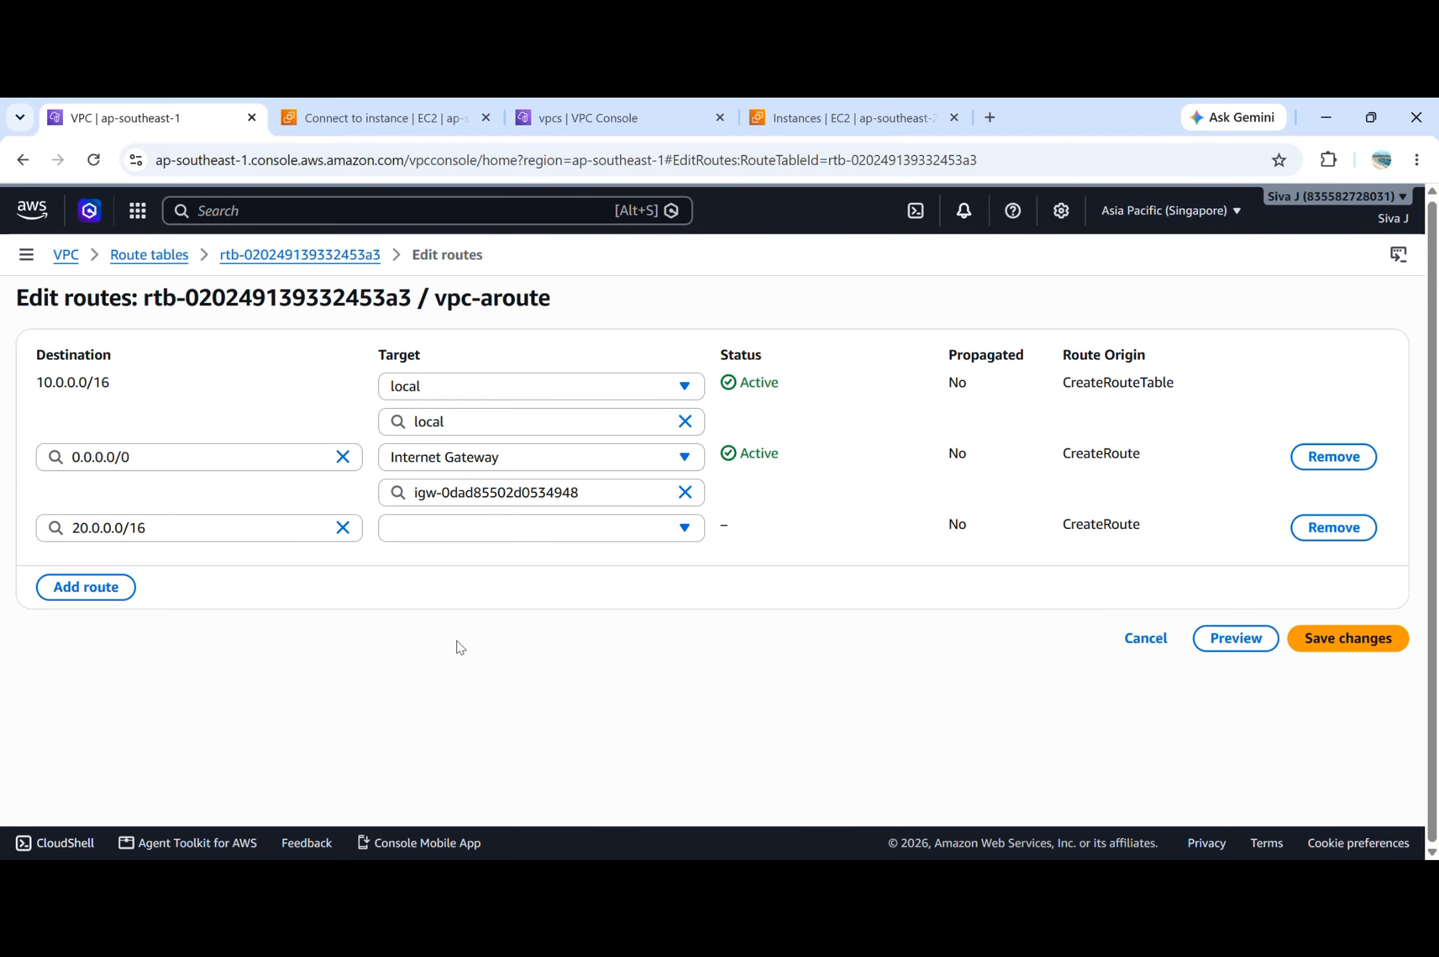
Set the 20.0.0.0/16 route's target to Peering Connection pcx-0d91cd44b33b4daf9 (peertest) and save the route changes.
{"action": "left_click", "coordinate": [547, 532]}
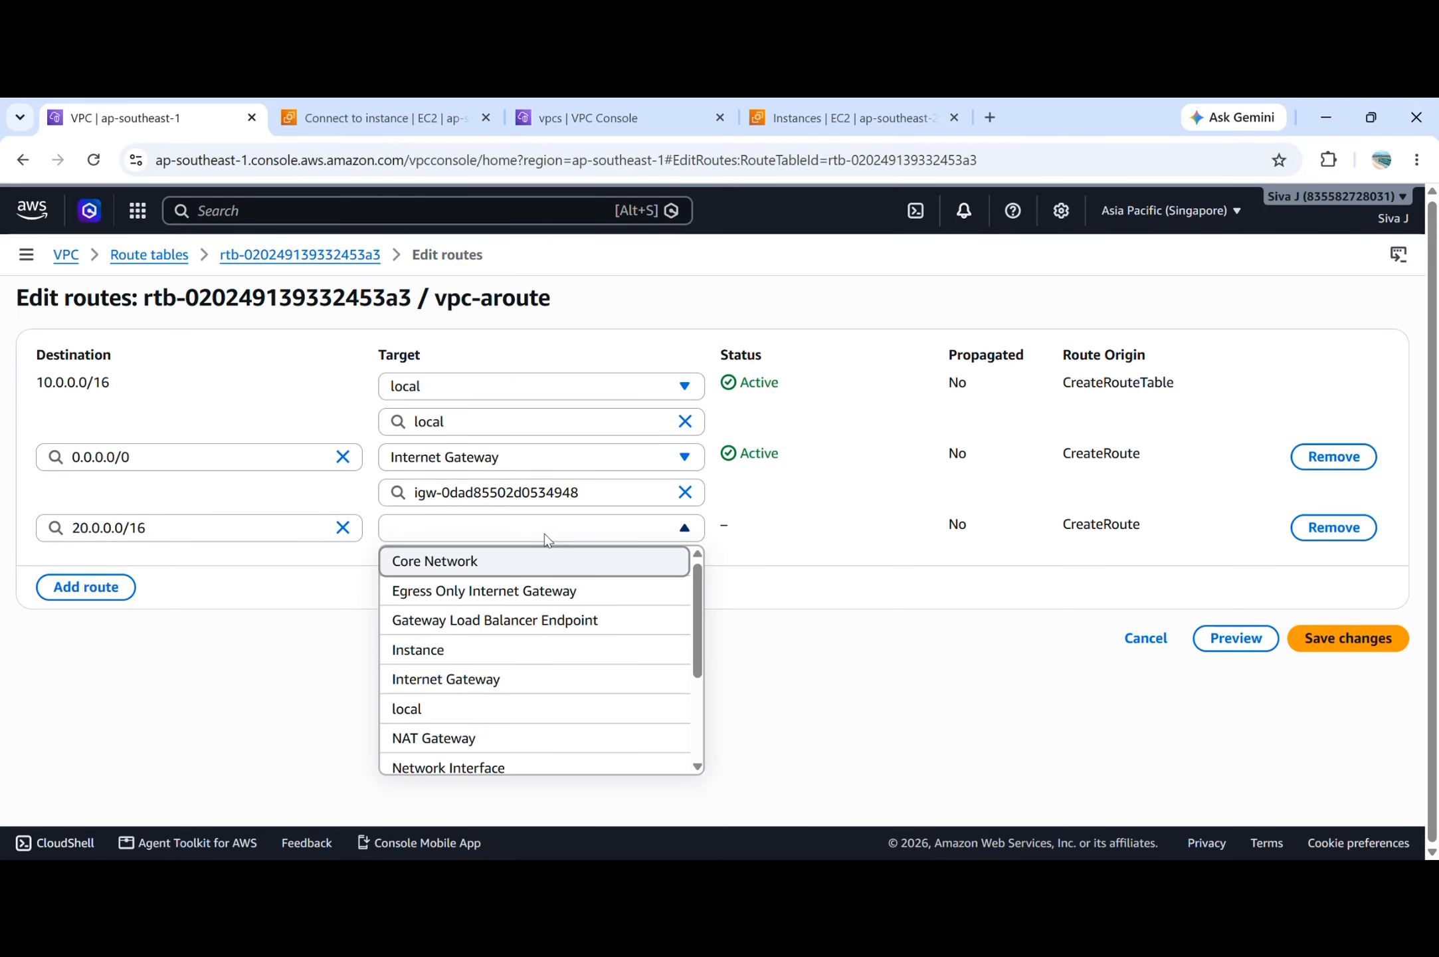
{"action": "scroll", "coordinate": [546, 697], "scroll_direction": "down", "scroll_amount": 2}
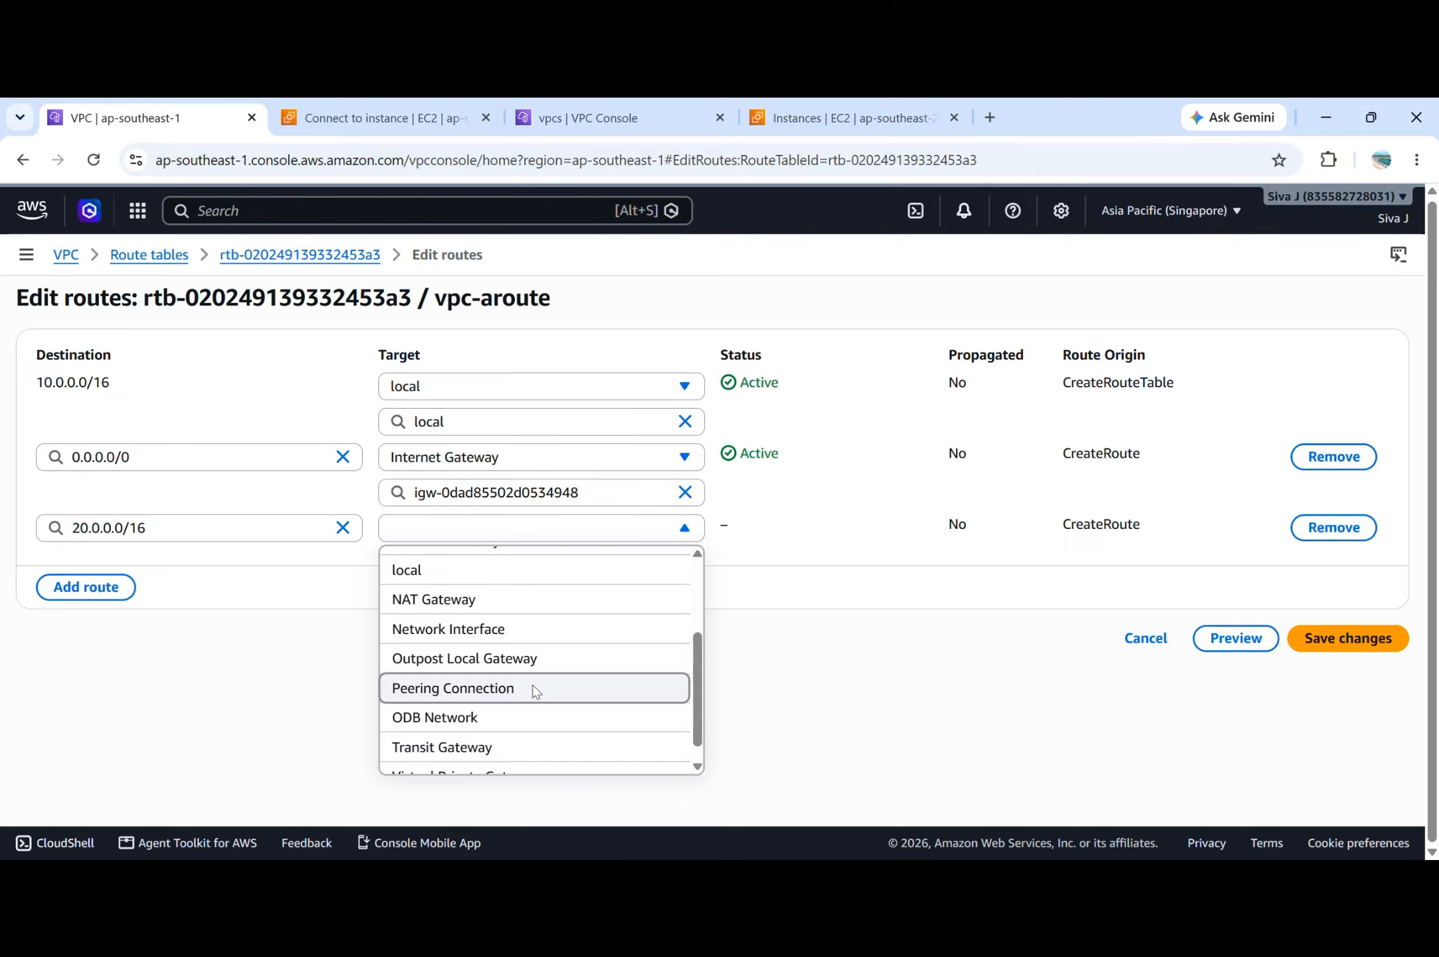
{"action": "left_click", "coordinate": [535, 689]}
{"action": "left_click", "coordinate": [523, 566]}
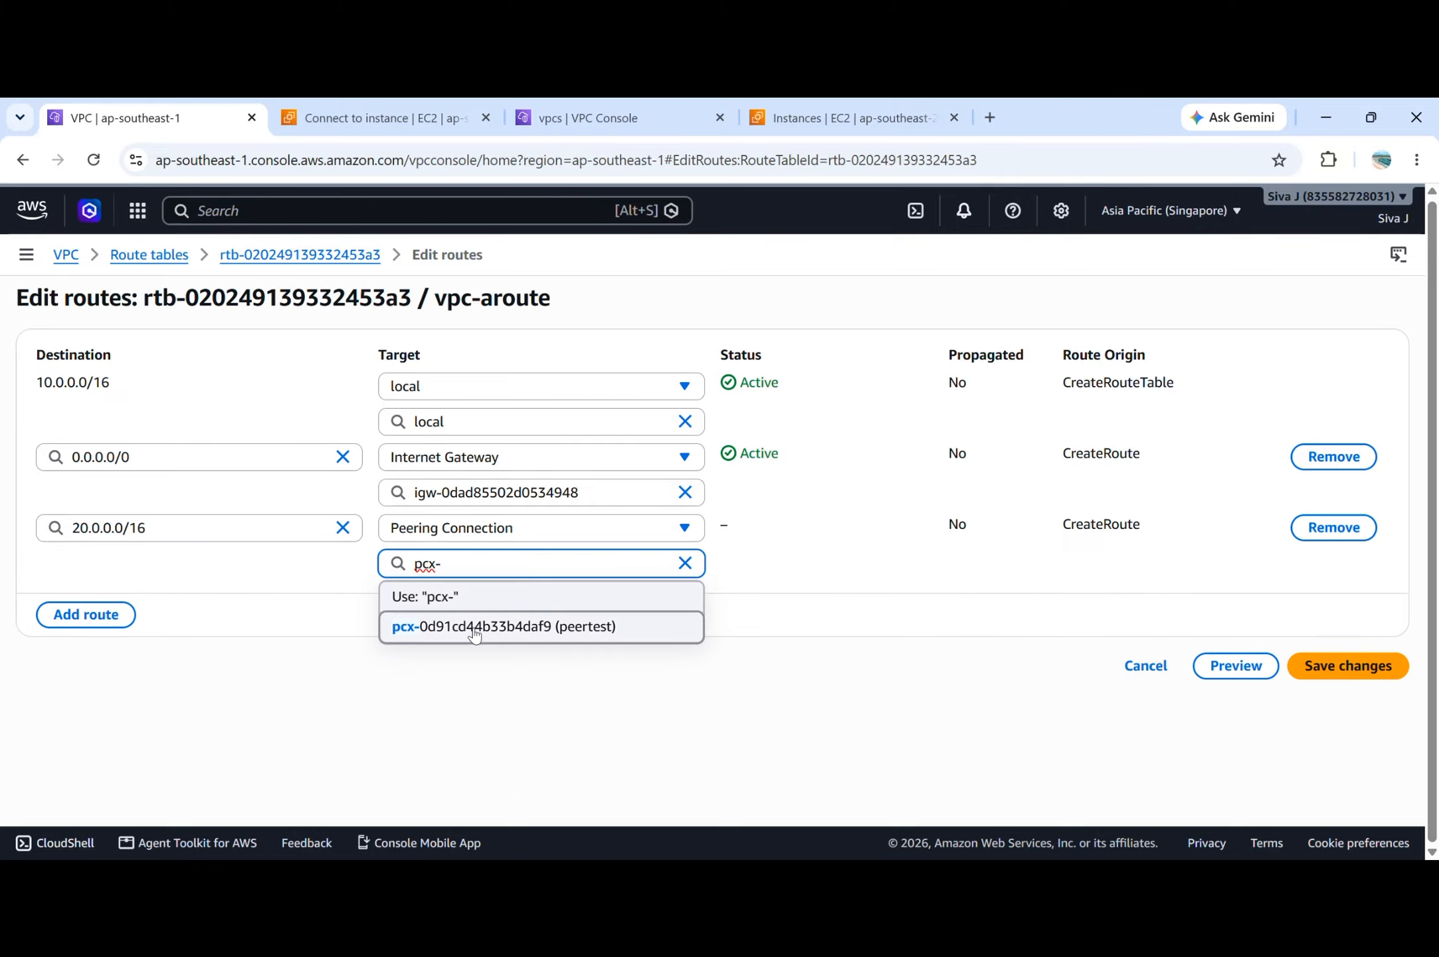
{"action": "left_click", "coordinate": [478, 631]}
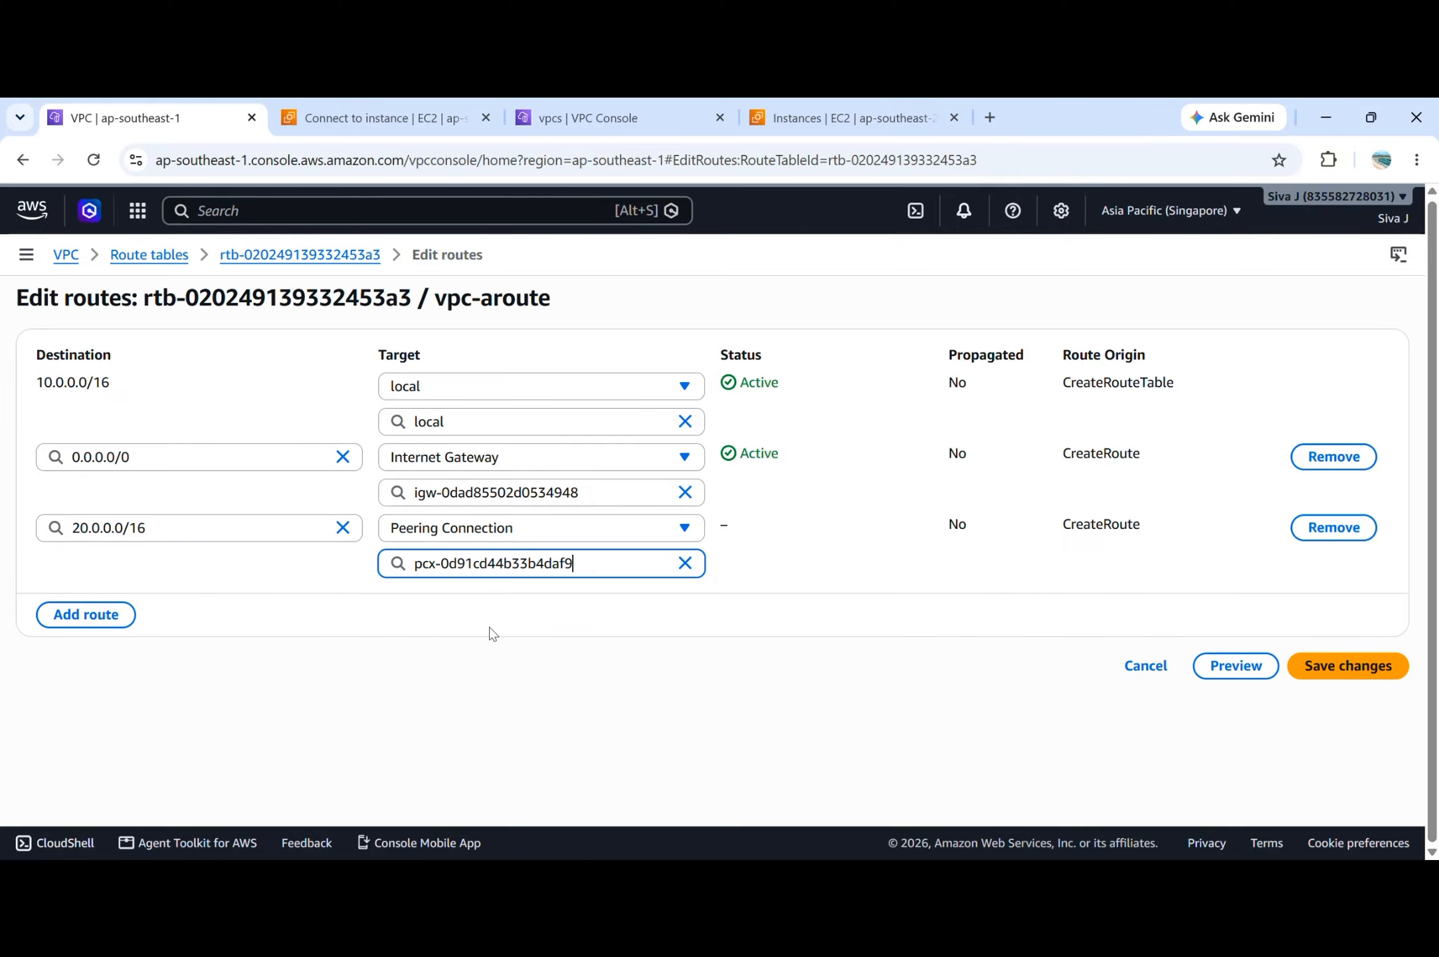
{"action": "left_click", "coordinate": [1398, 664]}
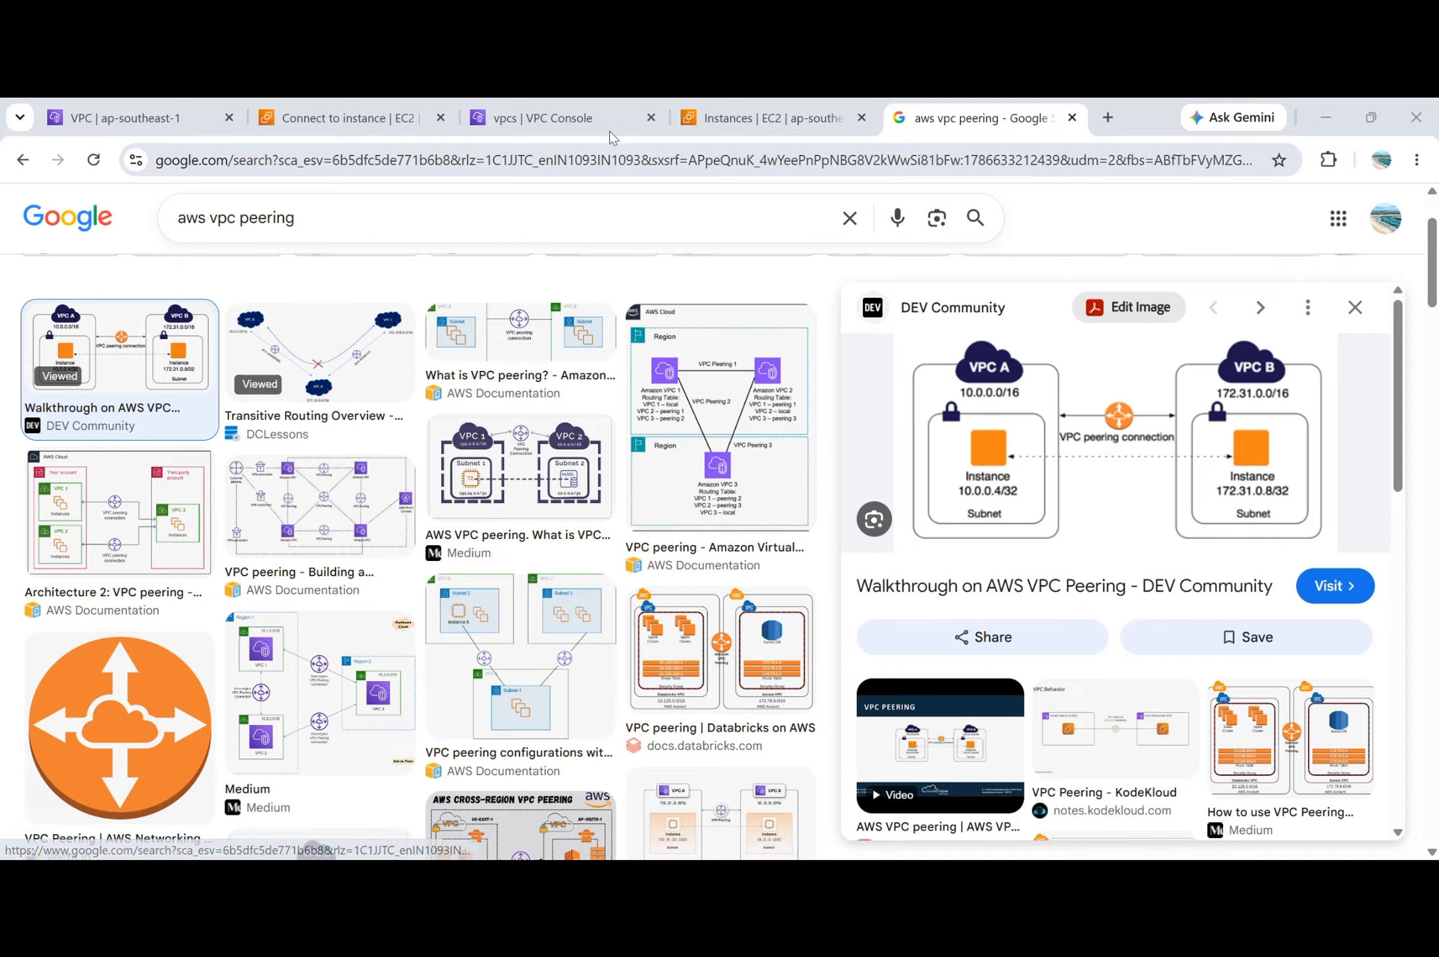
Switch to the VPC-A instance's terminal, ping 20.0.1.126 once more, and stop it to check the packet loss.
{"action": "key", "text": "alt+Tab"}
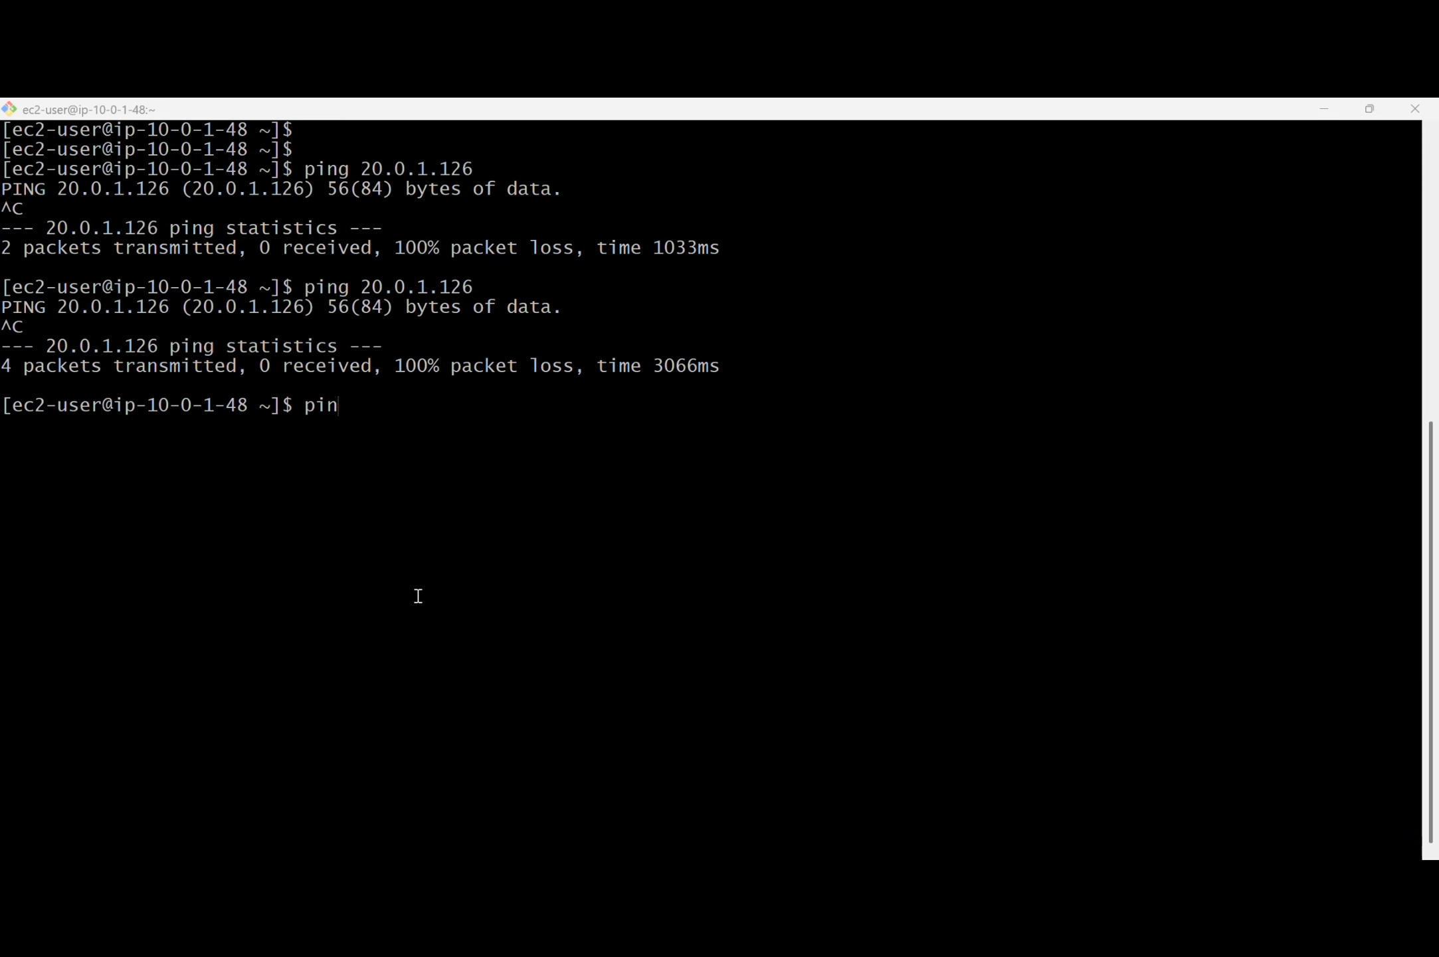
{"action": "key", "text": "Up"}
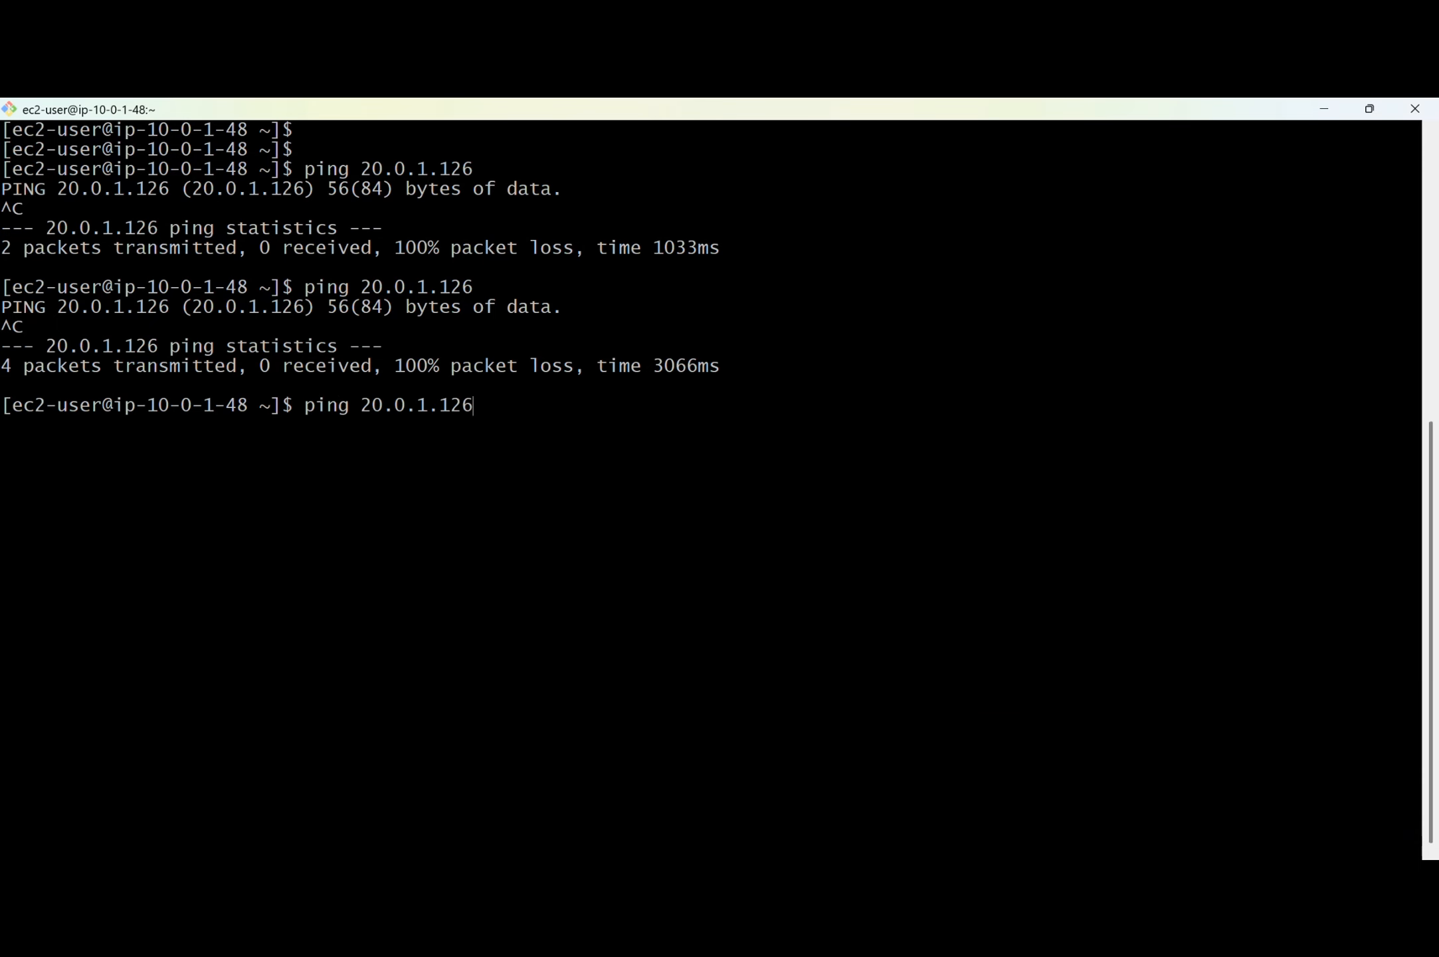
{"action": "key", "text": "Return"}
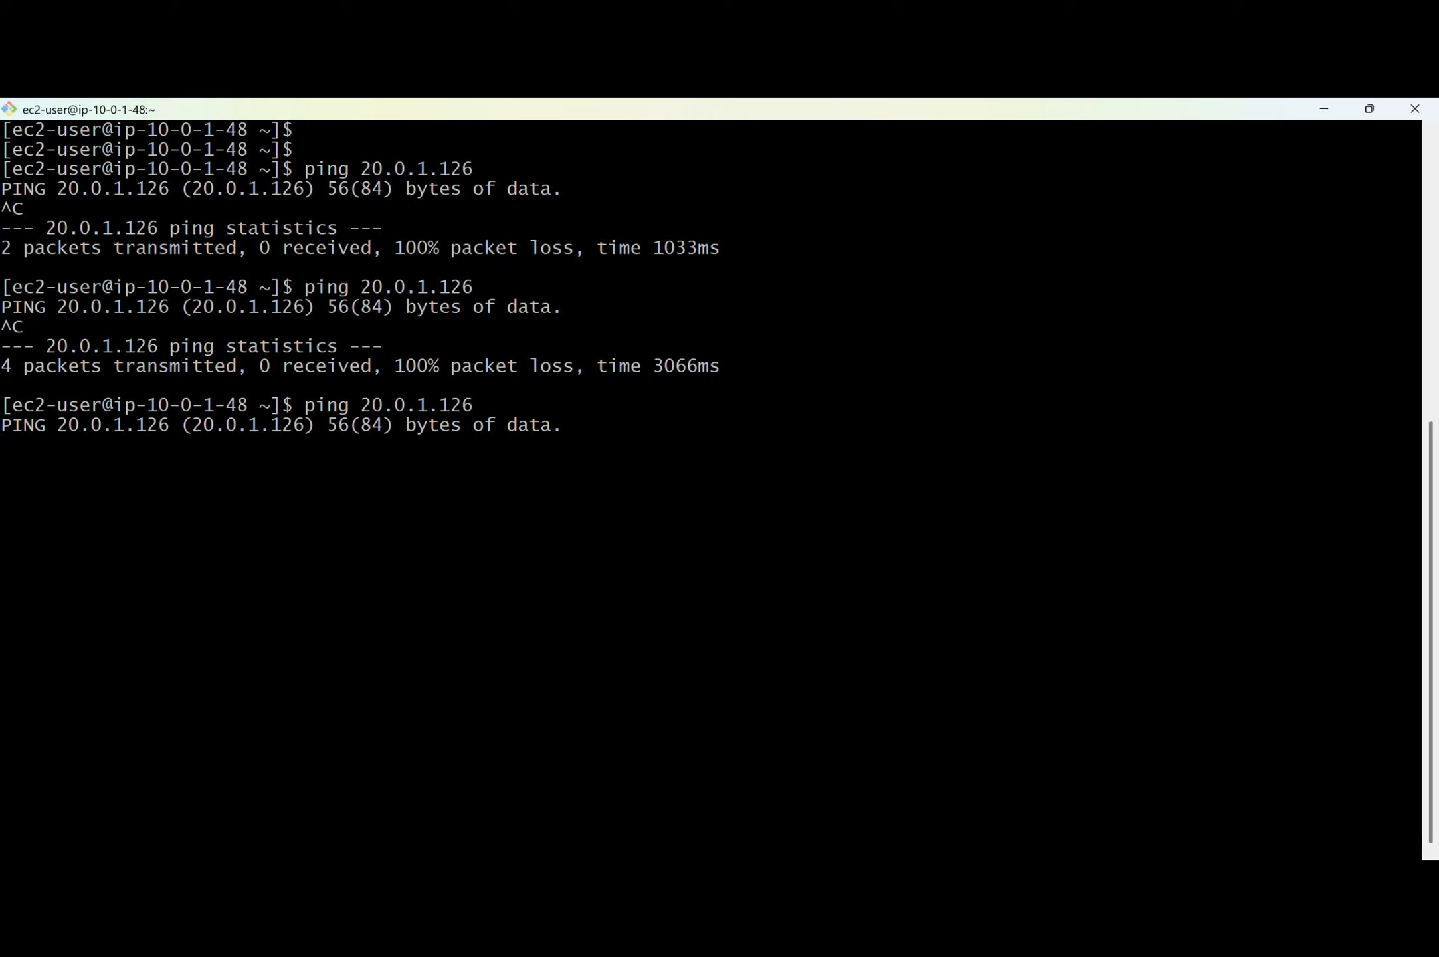
{"action": "key", "text": "ctrl+c"}
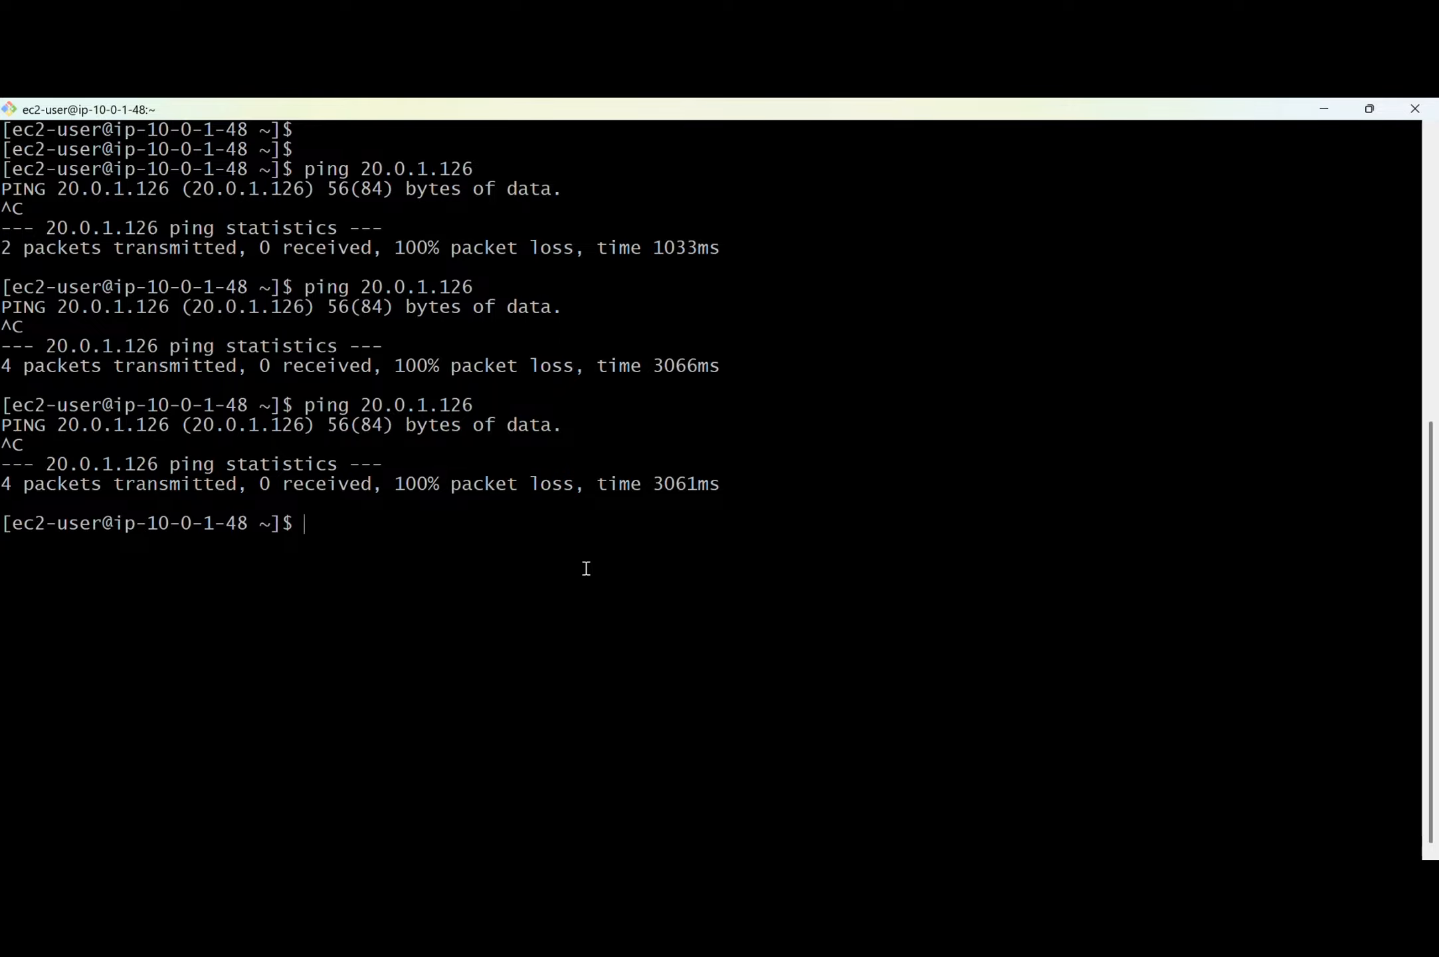
Switch back to Chrome and, in the Sydney region, open the routes of the VPC-B-route route table for editing.
{"action": "left_click", "coordinate": [615, 146]}
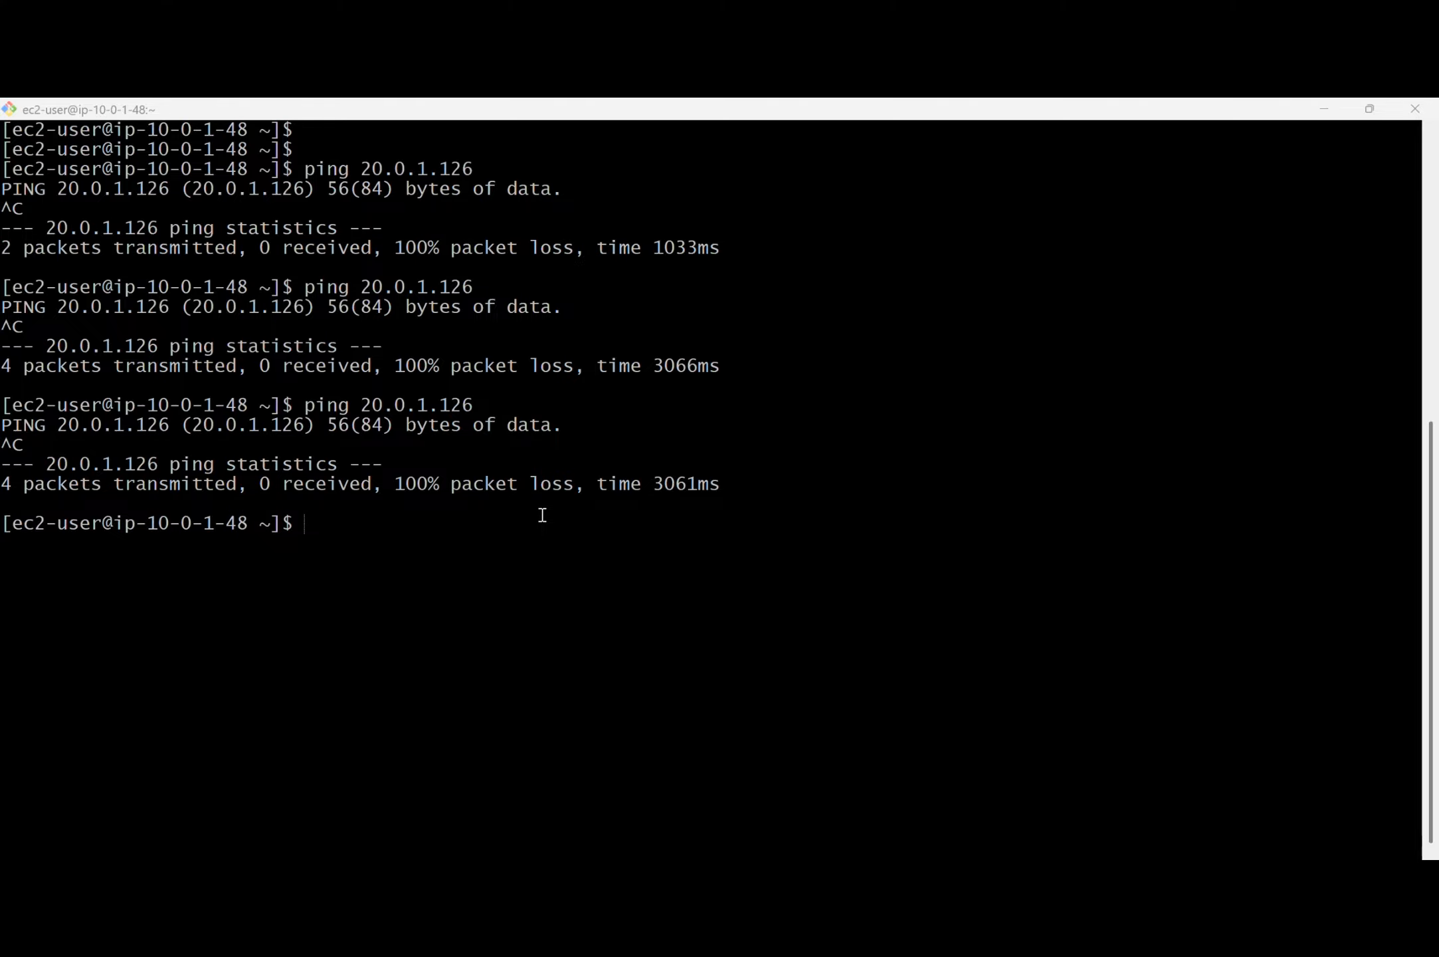
{"action": "key", "text": "alt+Tab"}
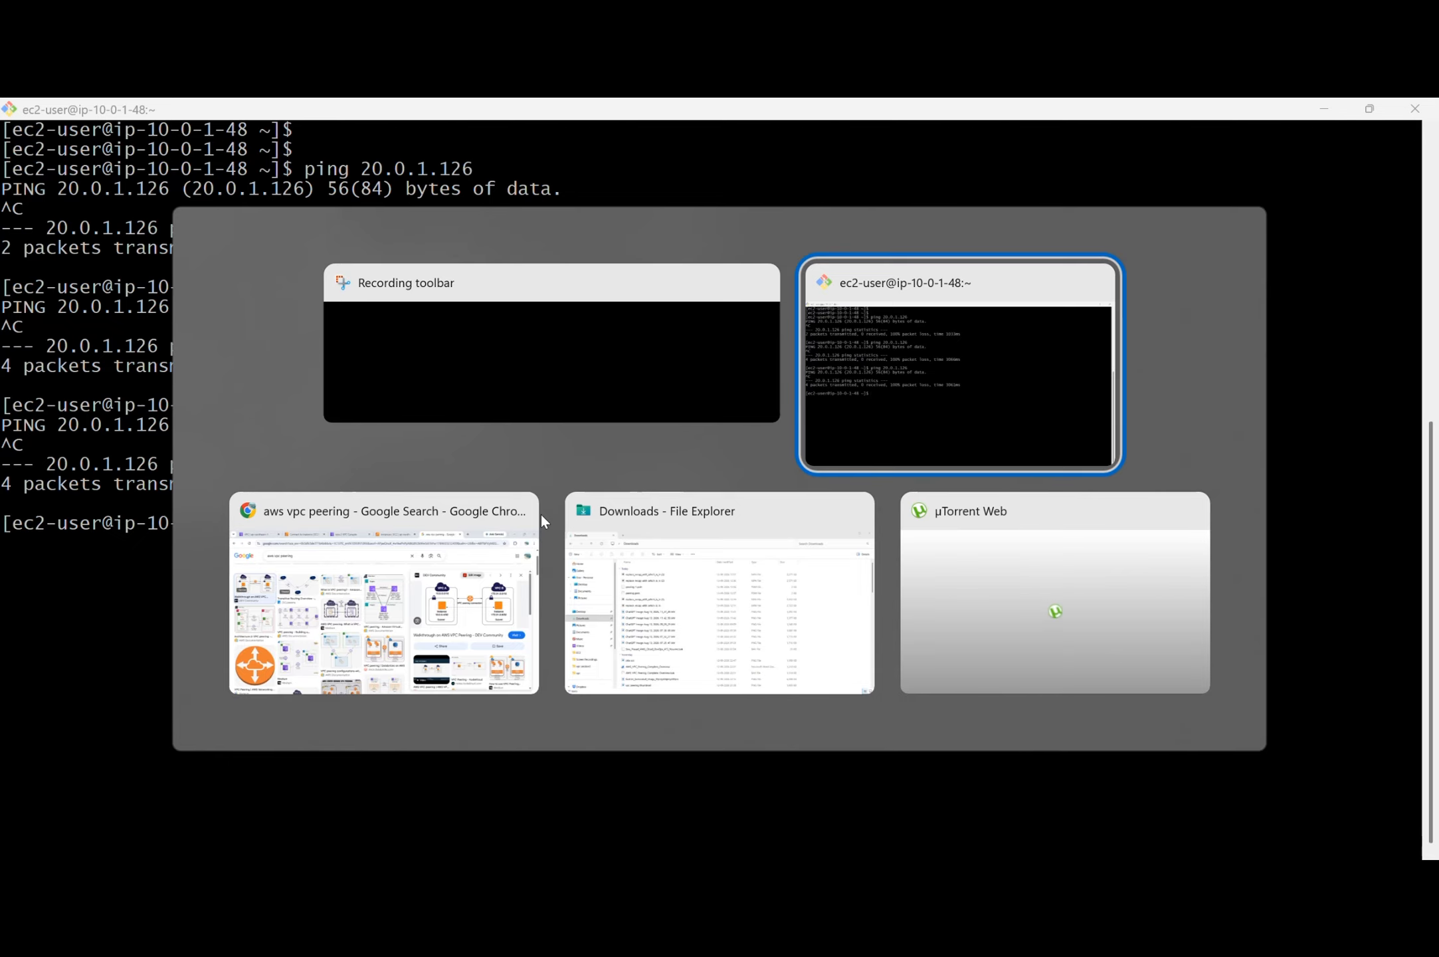
{"action": "left_click", "coordinate": [536, 516]}
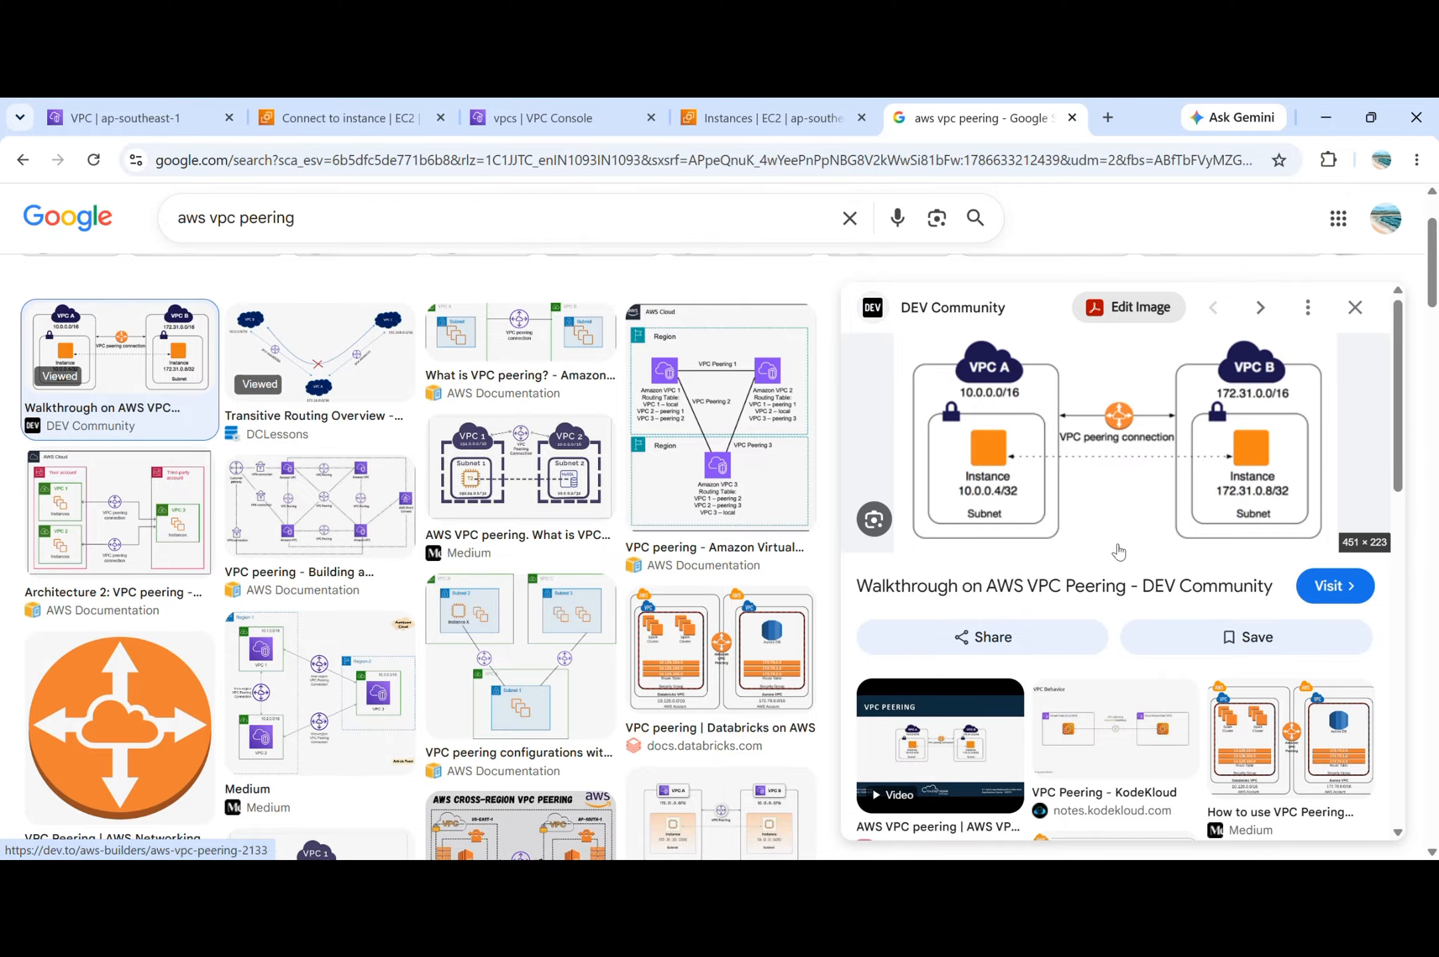
{"action": "left_click", "coordinate": [542, 117]}
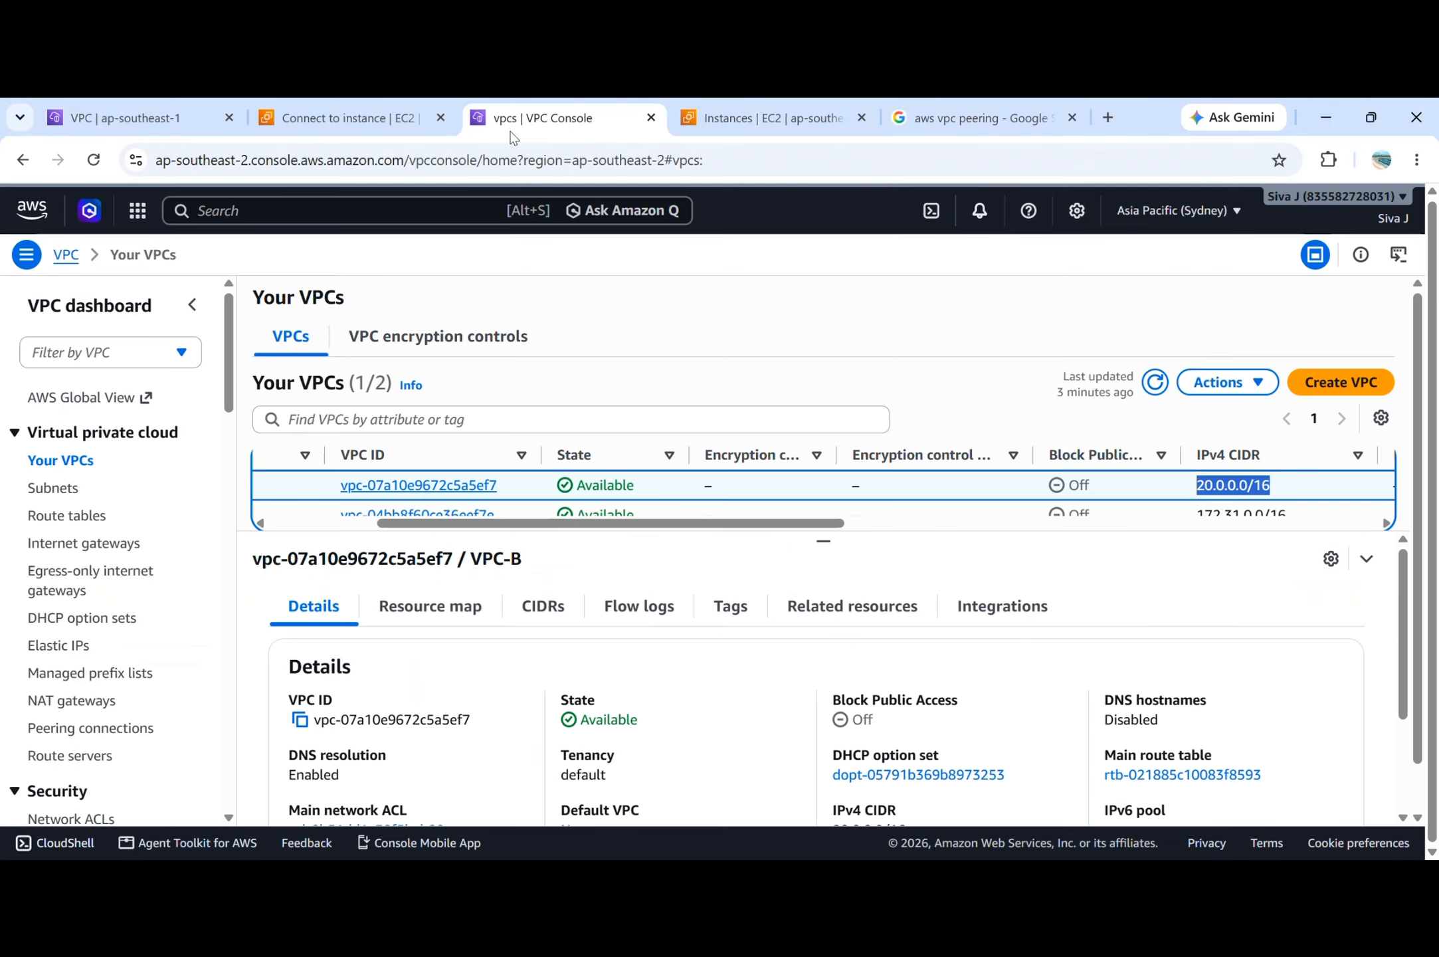
{"action": "left_click", "coordinate": [75, 525]}
{"action": "left_click", "coordinate": [270, 397]}
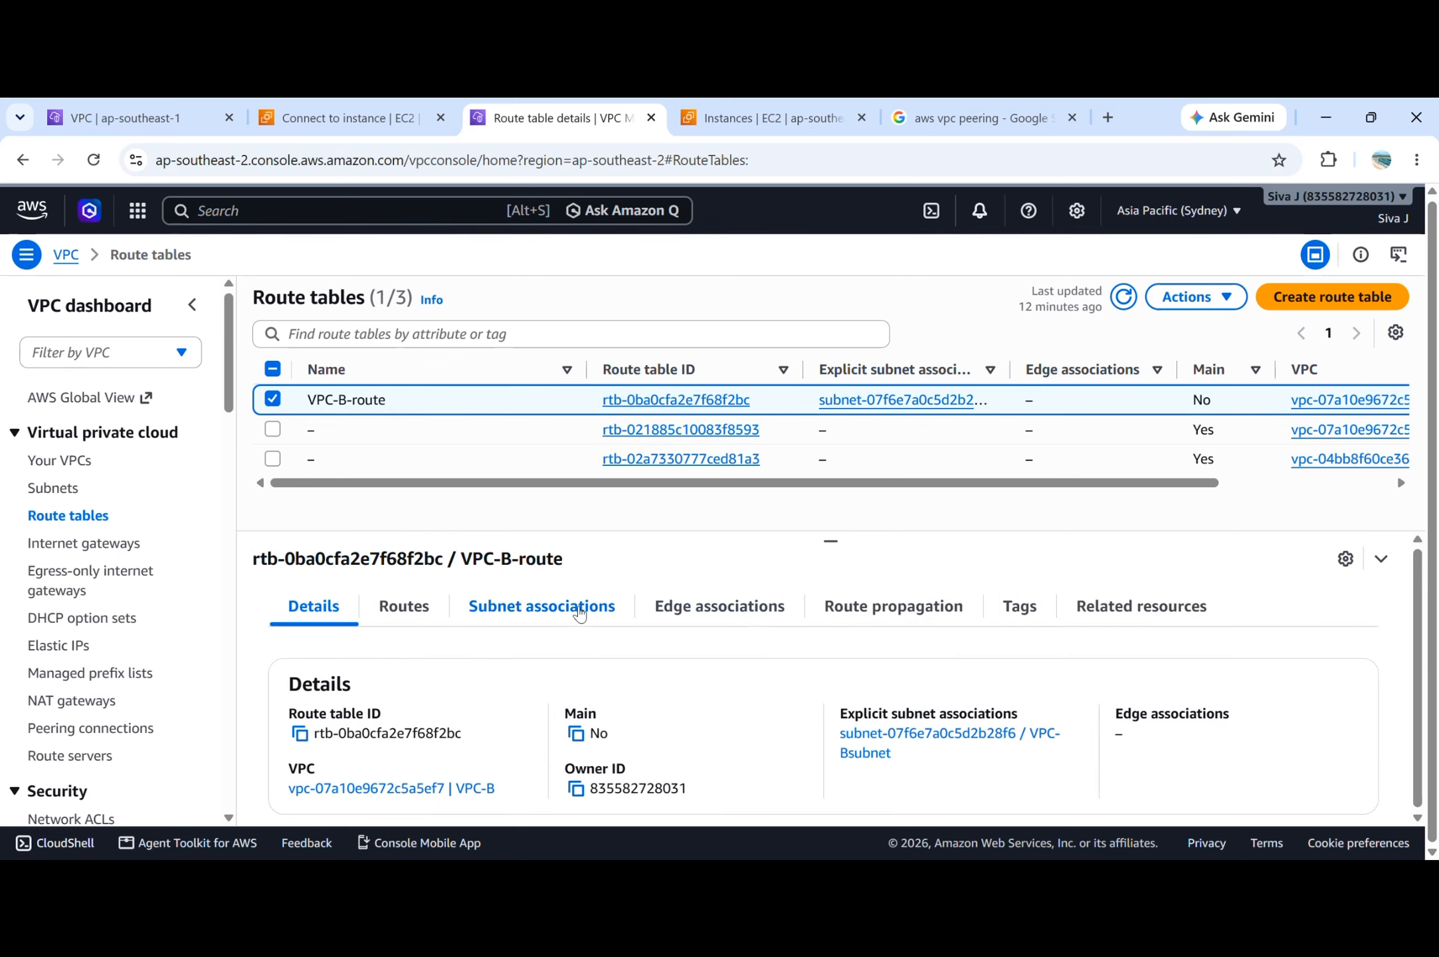
{"action": "left_click", "coordinate": [402, 605]}
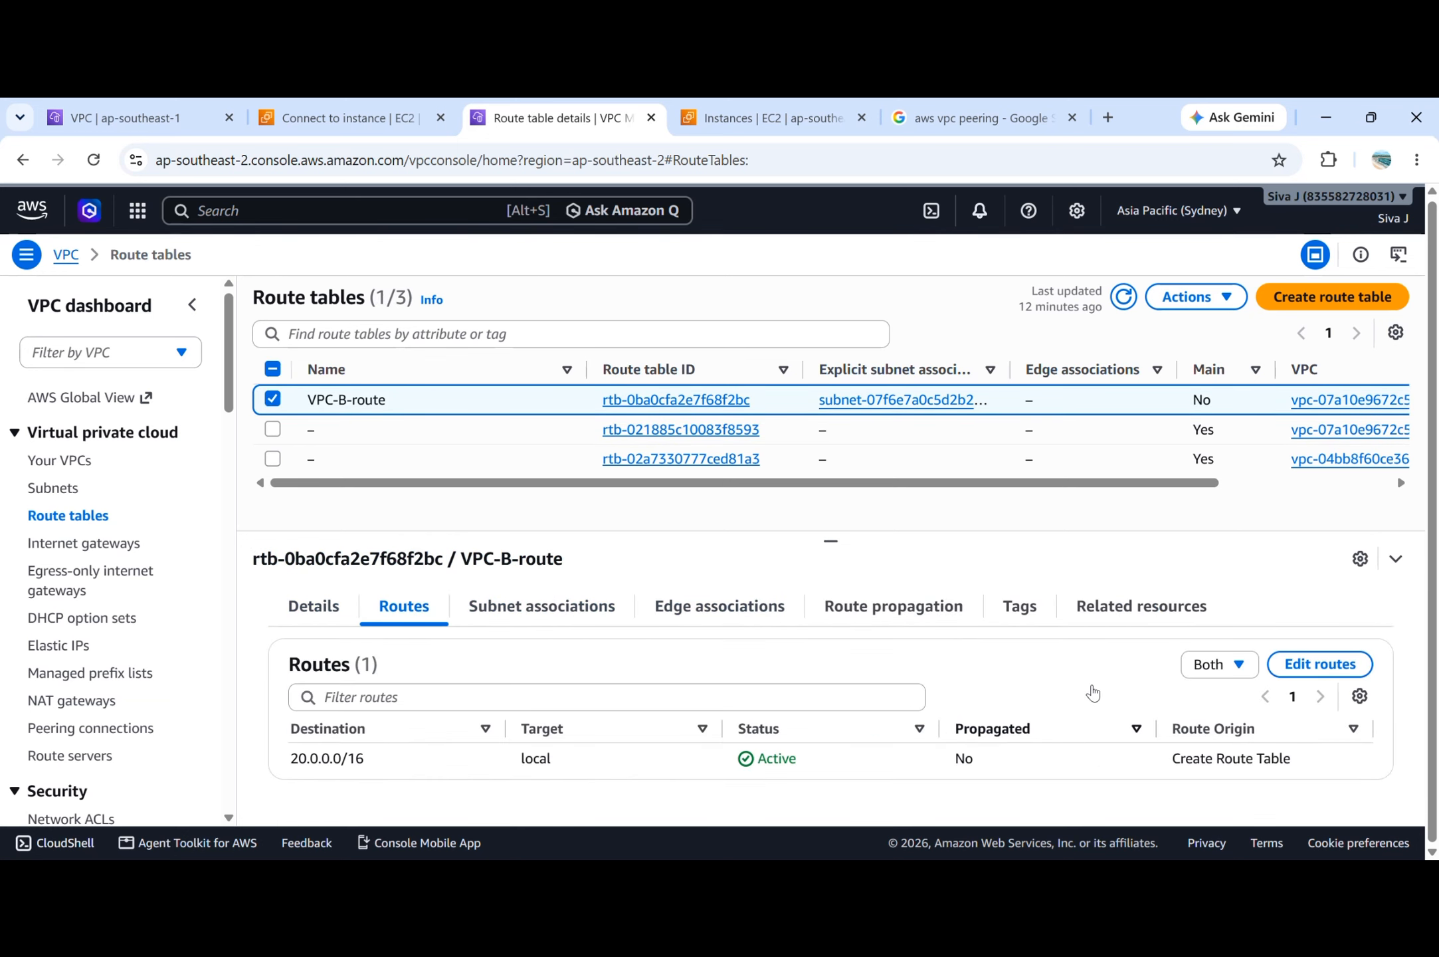
{"action": "left_click", "coordinate": [1320, 664]}
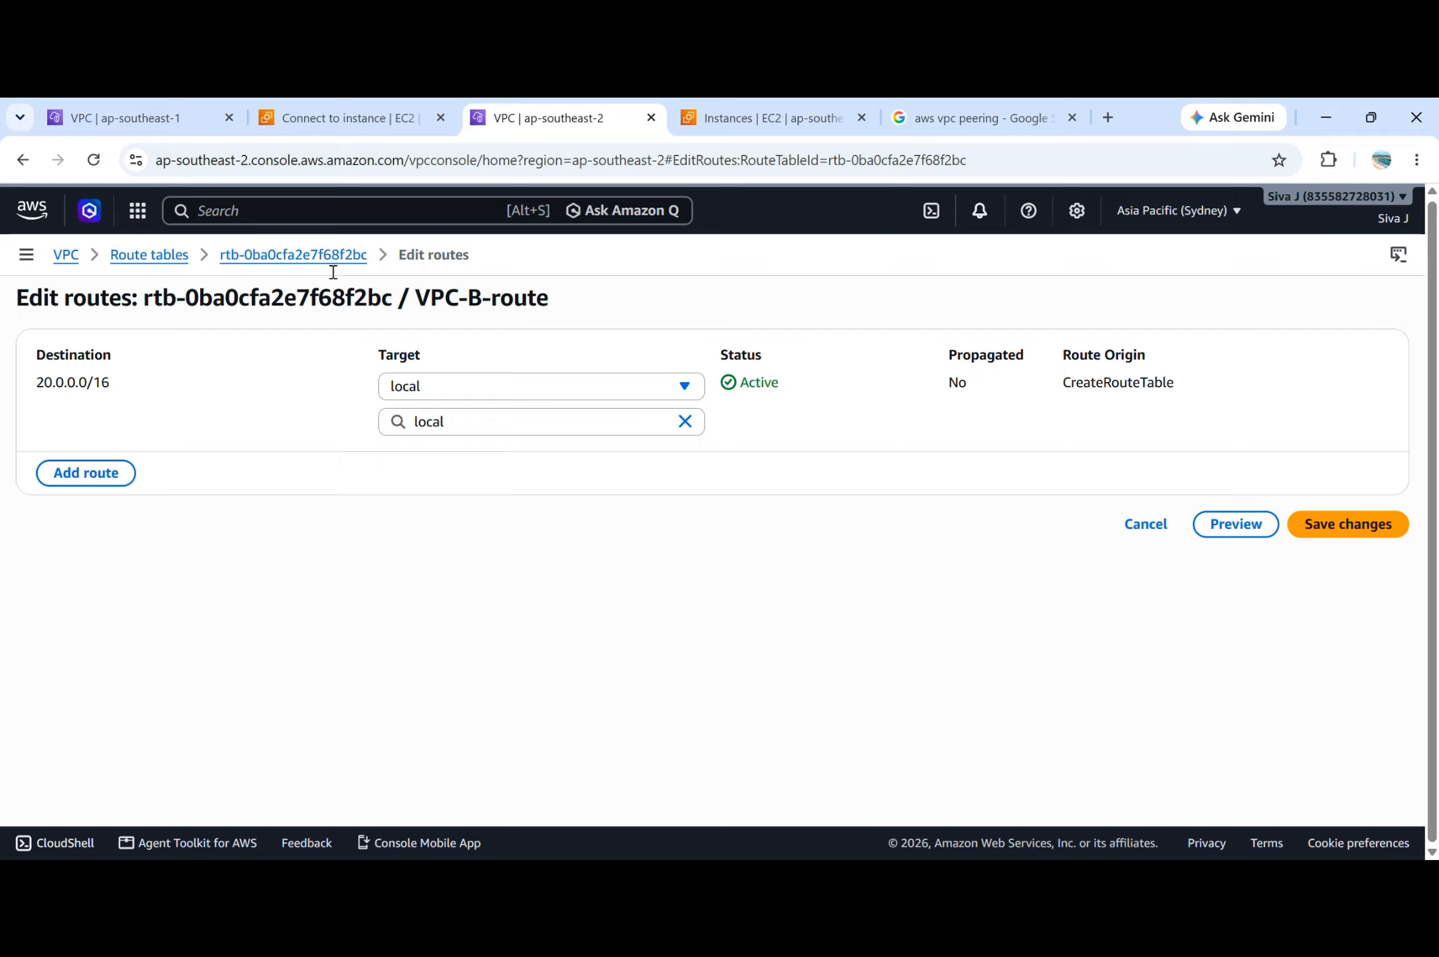
Copy VPC-A's IPv4 CIDR from the Singapore VPC list and enter 10.0.0.0/16 as the destination of a new route in VPC-B-route.
{"action": "left_click", "coordinate": [133, 117]}
{"action": "left_click", "coordinate": [71, 466]}
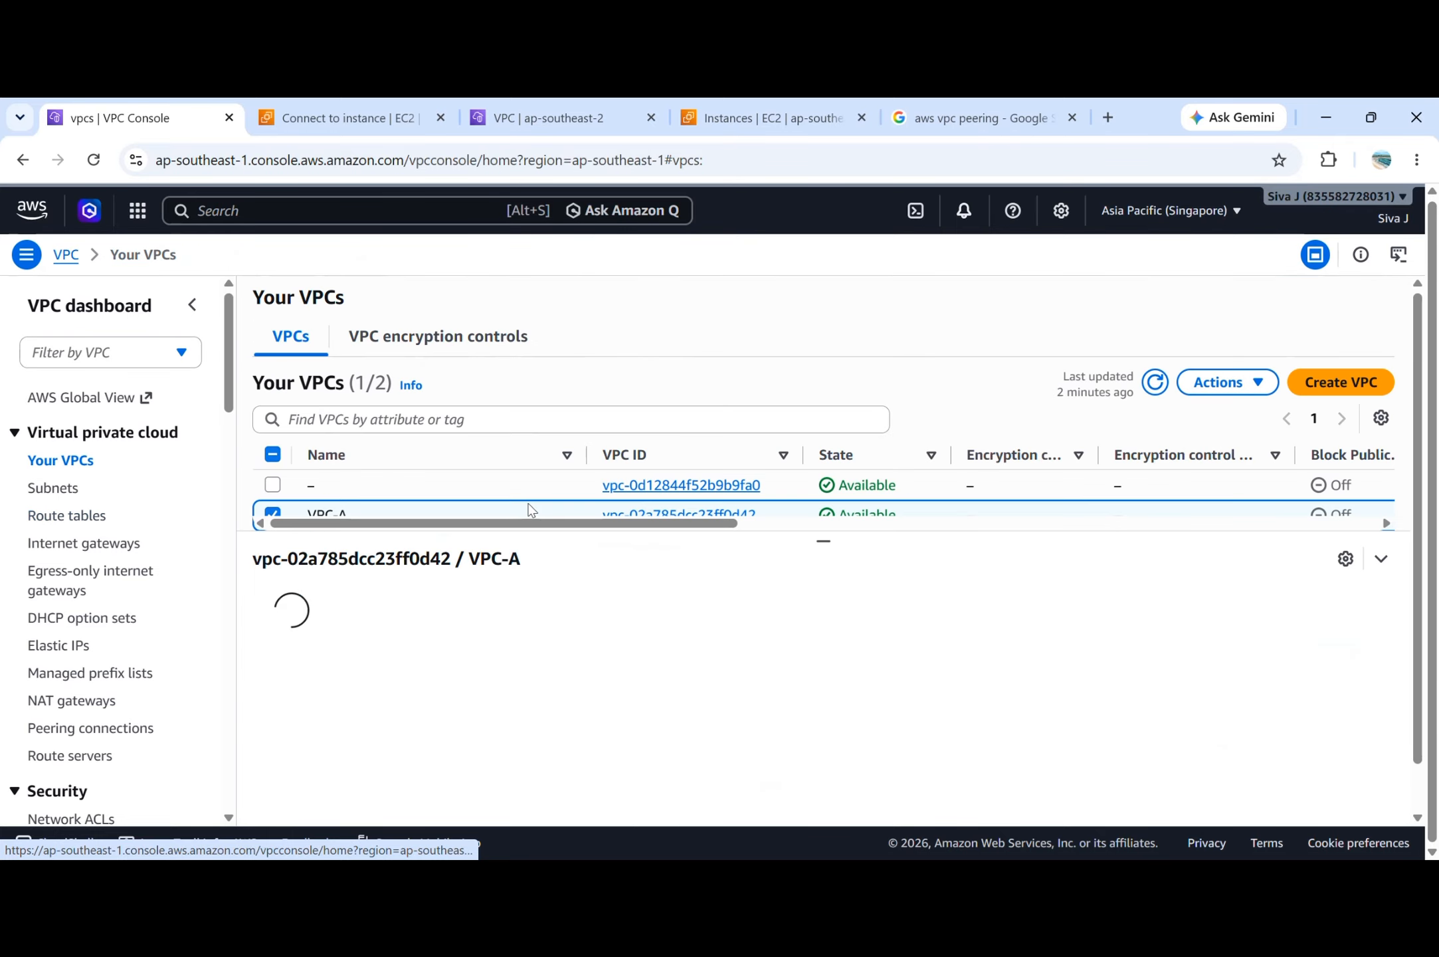
{"action": "scroll", "coordinate": [1039, 500], "scroll_direction": "down", "scroll_amount": 1}
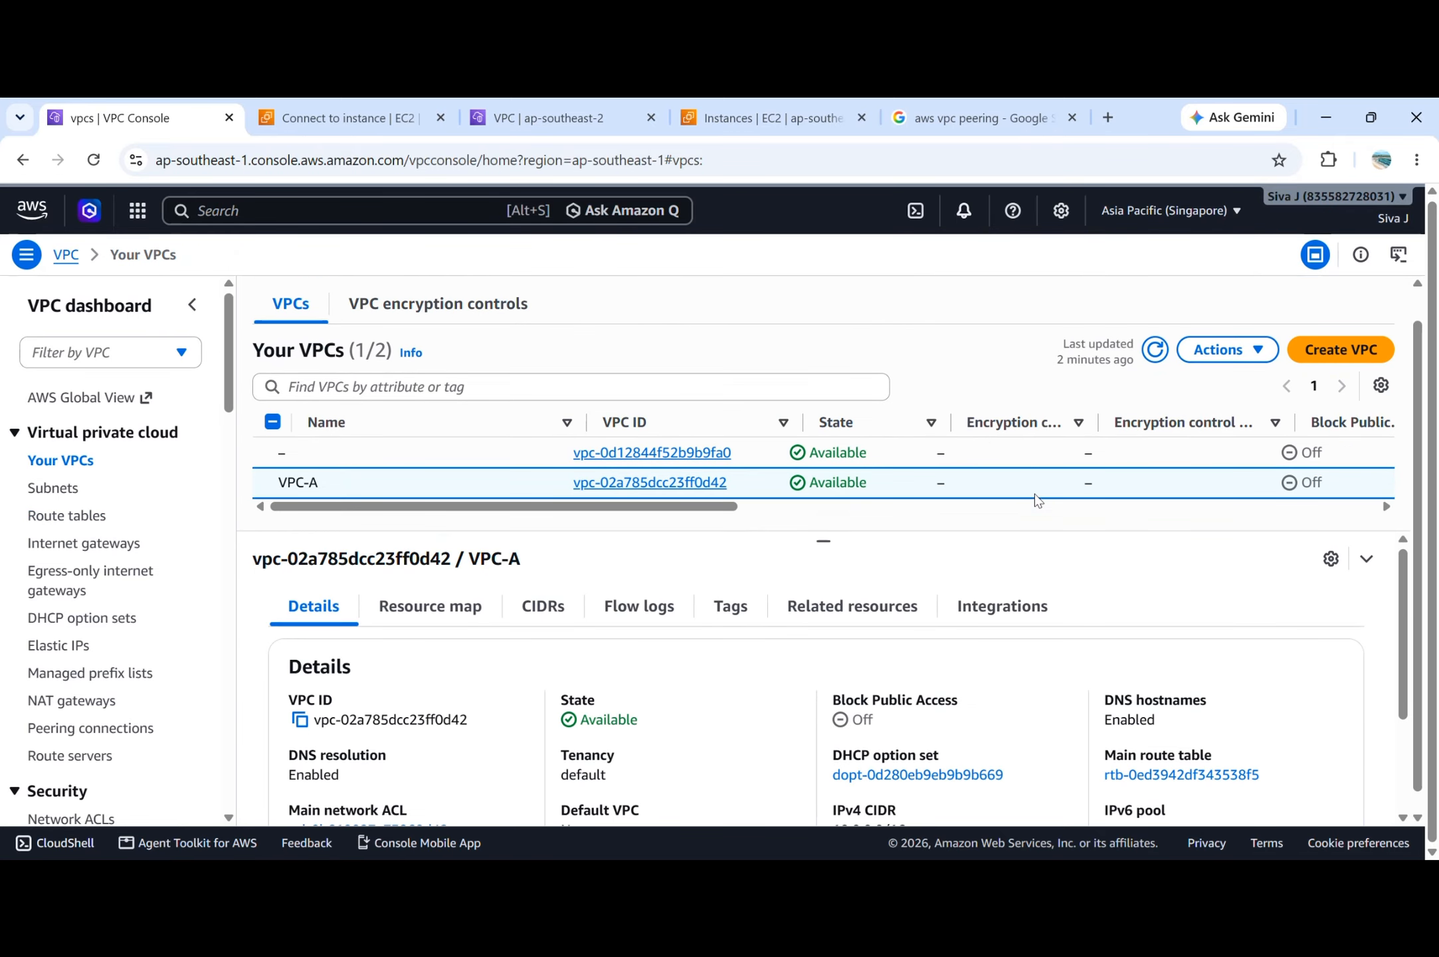
{"action": "scroll", "coordinate": [1039, 500], "scroll_direction": "right", "scroll_amount": 5}
{"action": "double_click", "coordinate": [1194, 484]}
{"action": "triple_click", "coordinate": [1194, 485]}
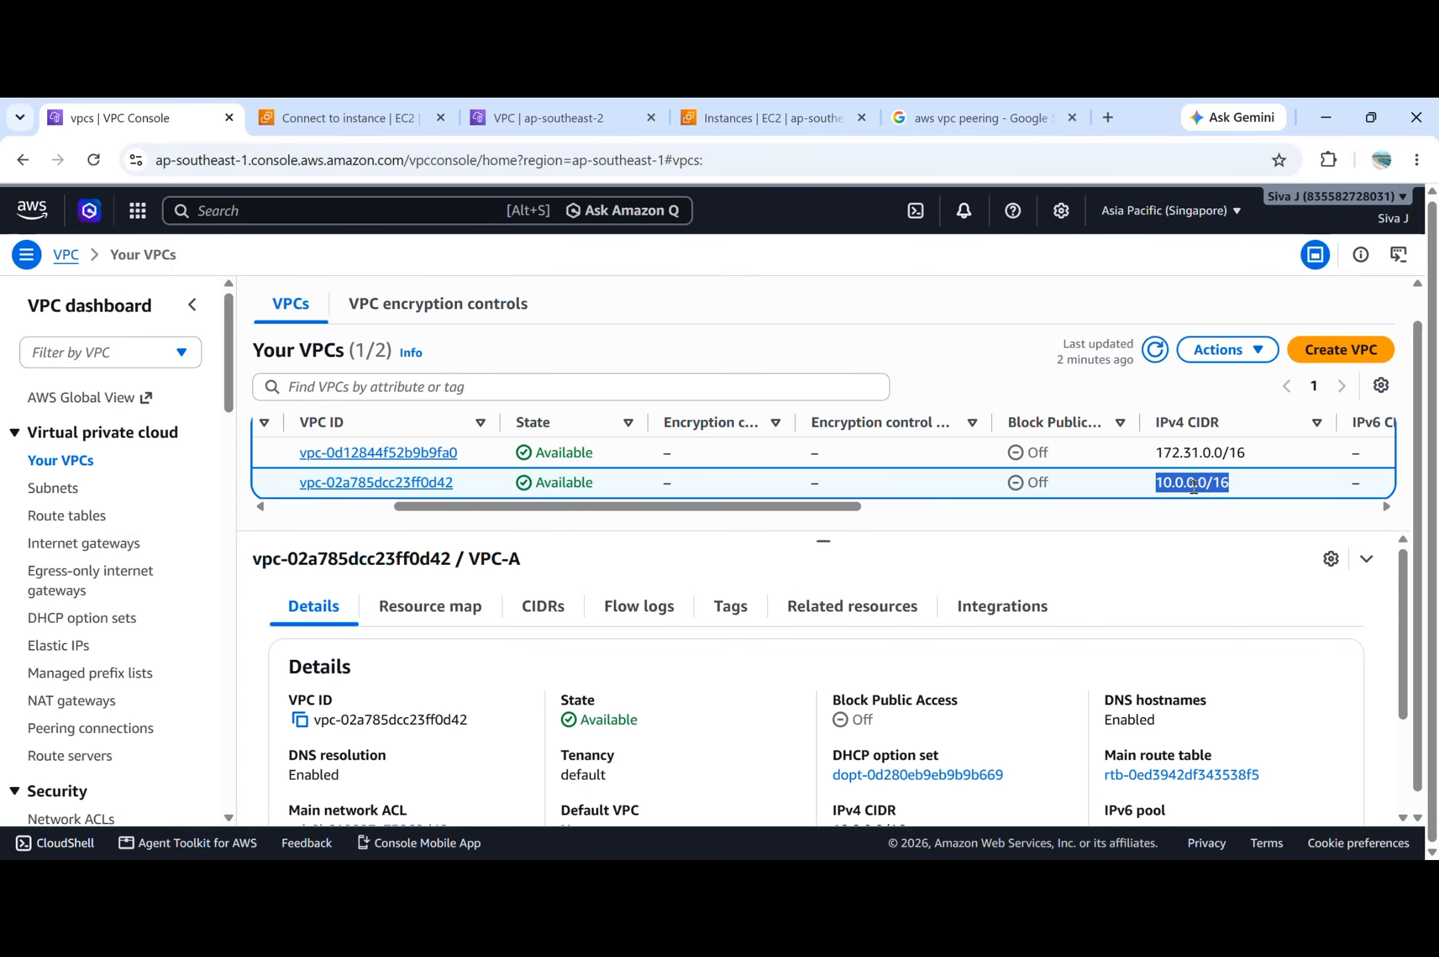
{"action": "left_click", "coordinate": [537, 112]}
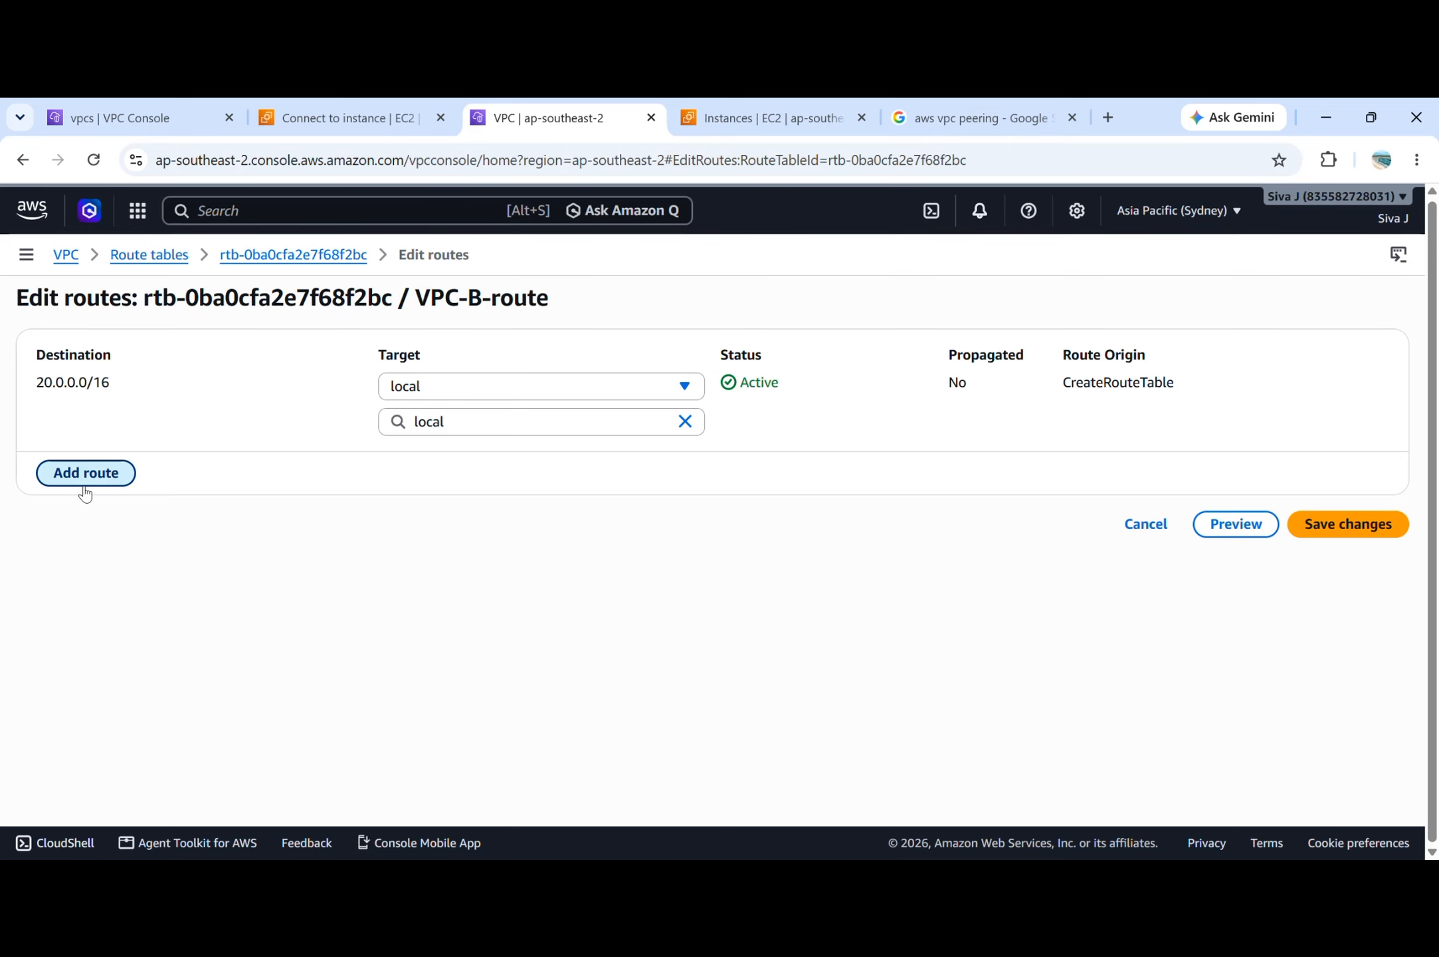
{"action": "left_click", "coordinate": [87, 483]}
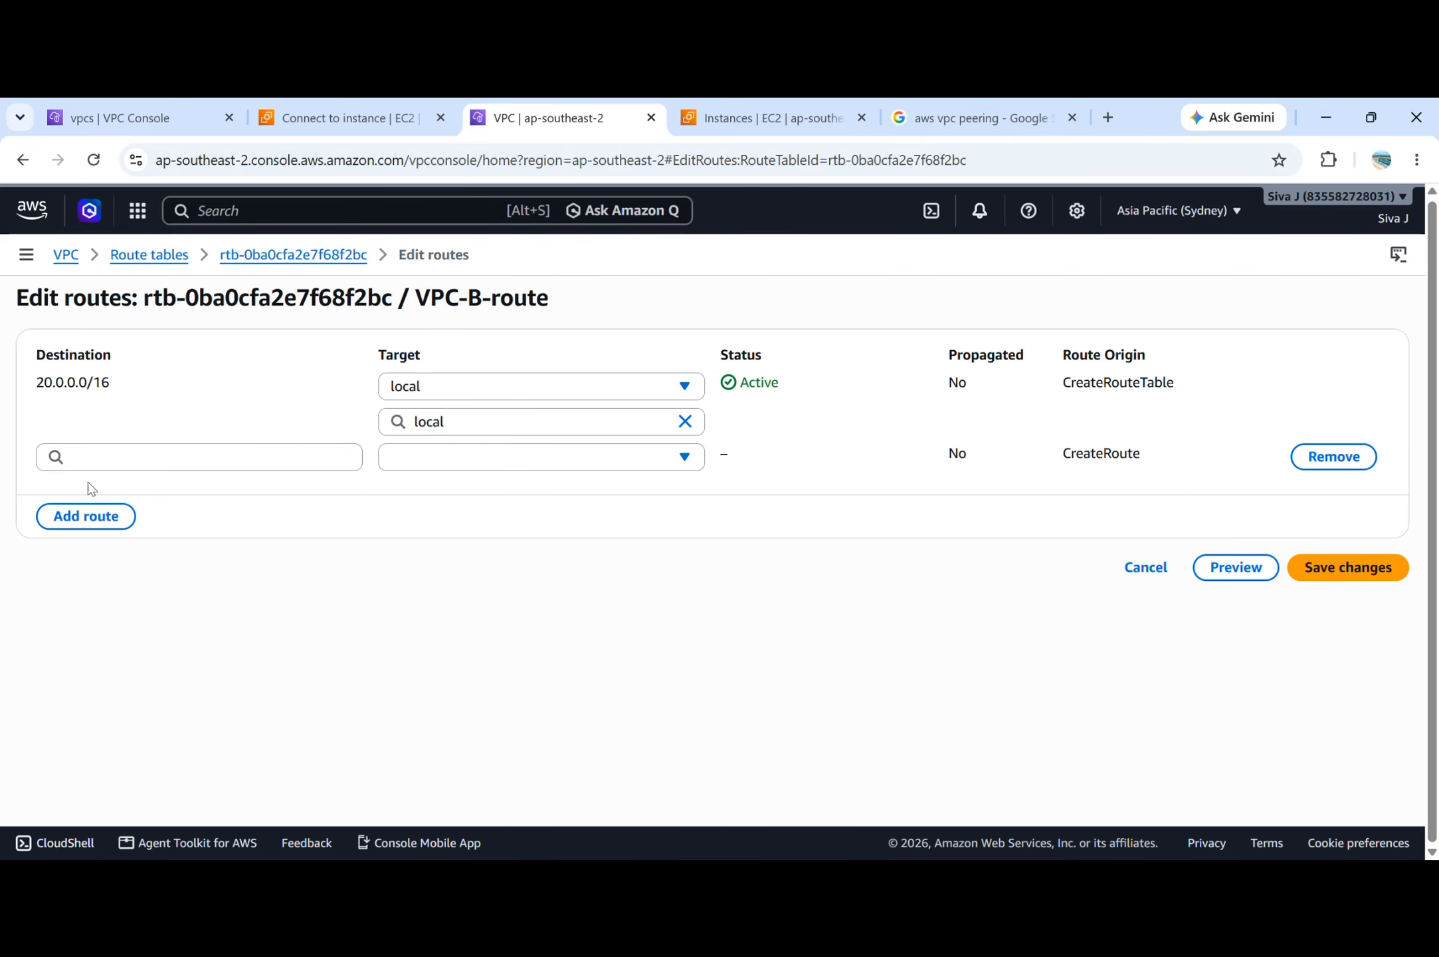
{"action": "left_click", "coordinate": [160, 466]}
{"action": "key", "text": "ctrl+v"}
{"action": "left_click", "coordinate": [278, 617]}
Set the 10.0.0.0/16 route's target to Peering Connection pcx-0d91cd44b33b4daf9 and save the route changes.
{"action": "left_click", "coordinate": [562, 465]}
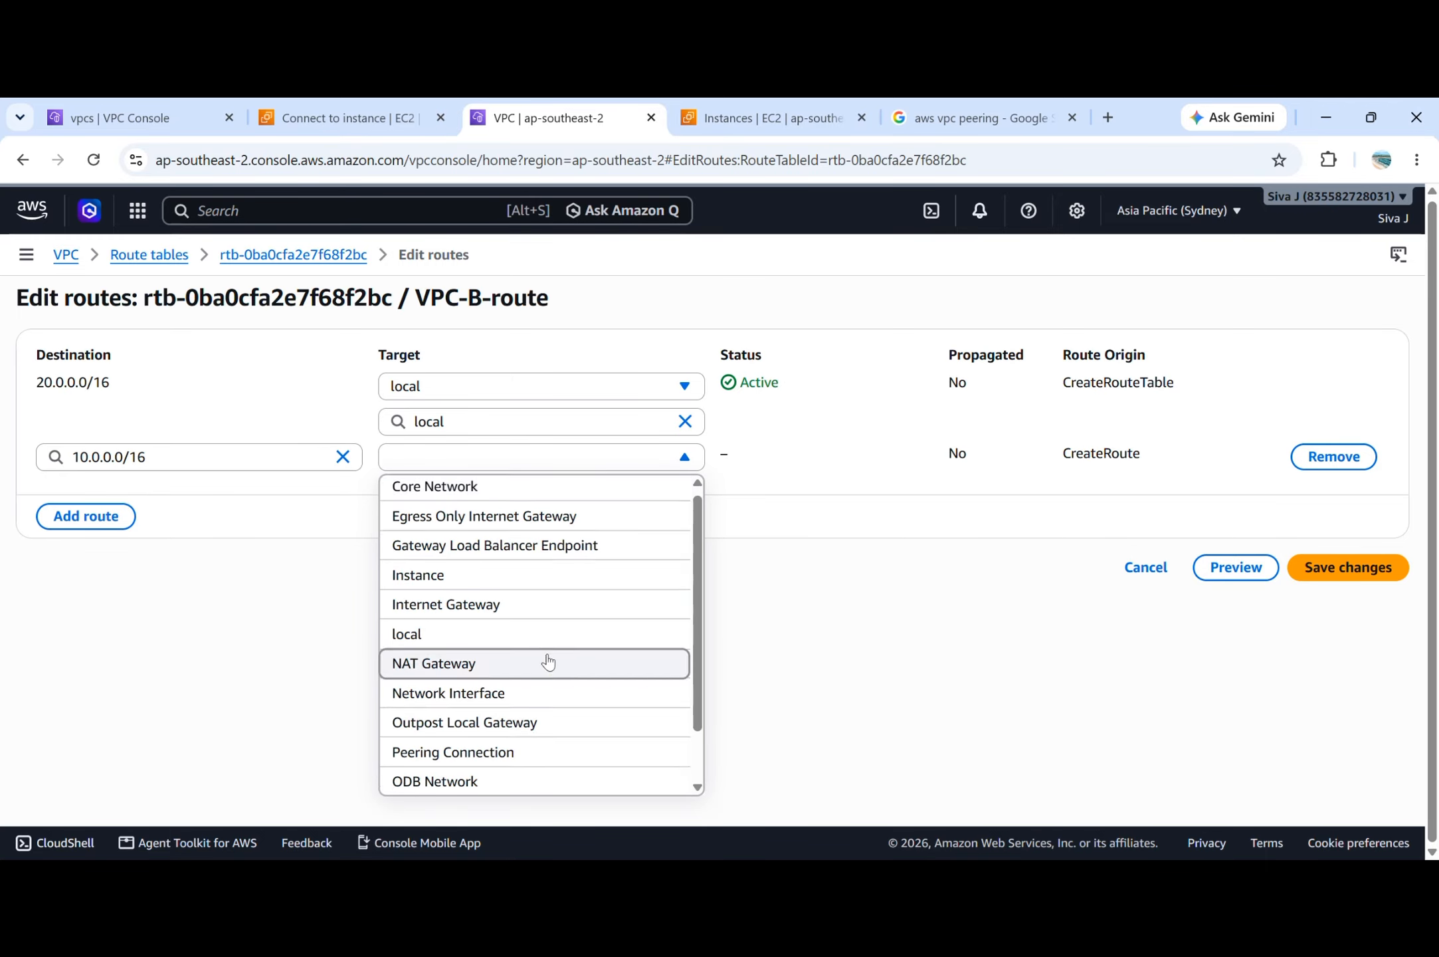
{"action": "scroll", "coordinate": [547, 662], "scroll_direction": "down", "scroll_amount": 1}
{"action": "left_click", "coordinate": [536, 695]}
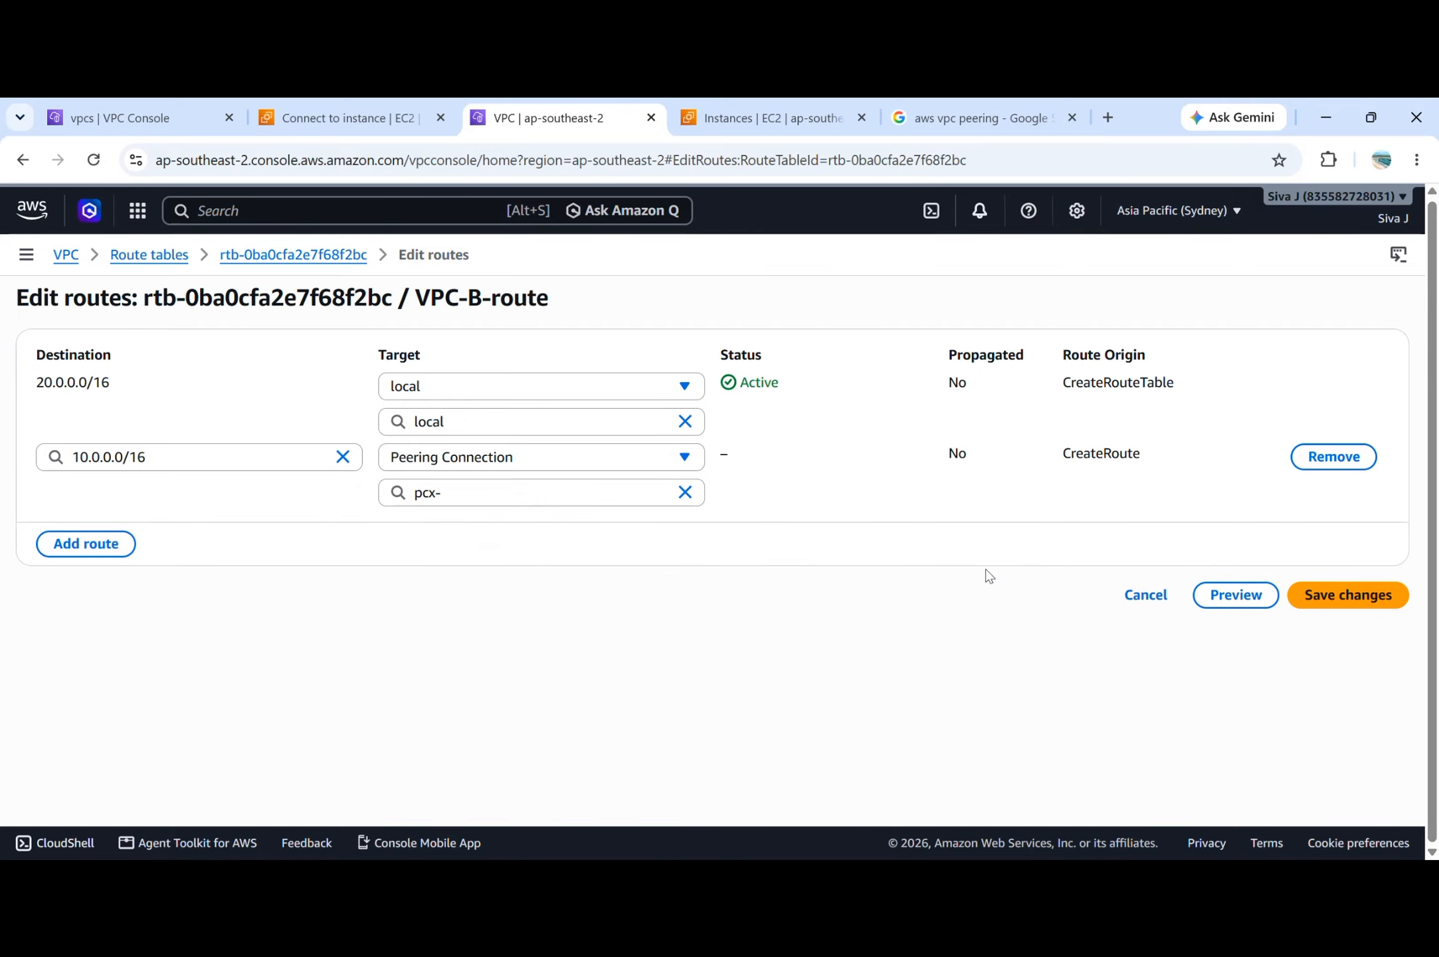
{"action": "left_click", "coordinate": [539, 508]}
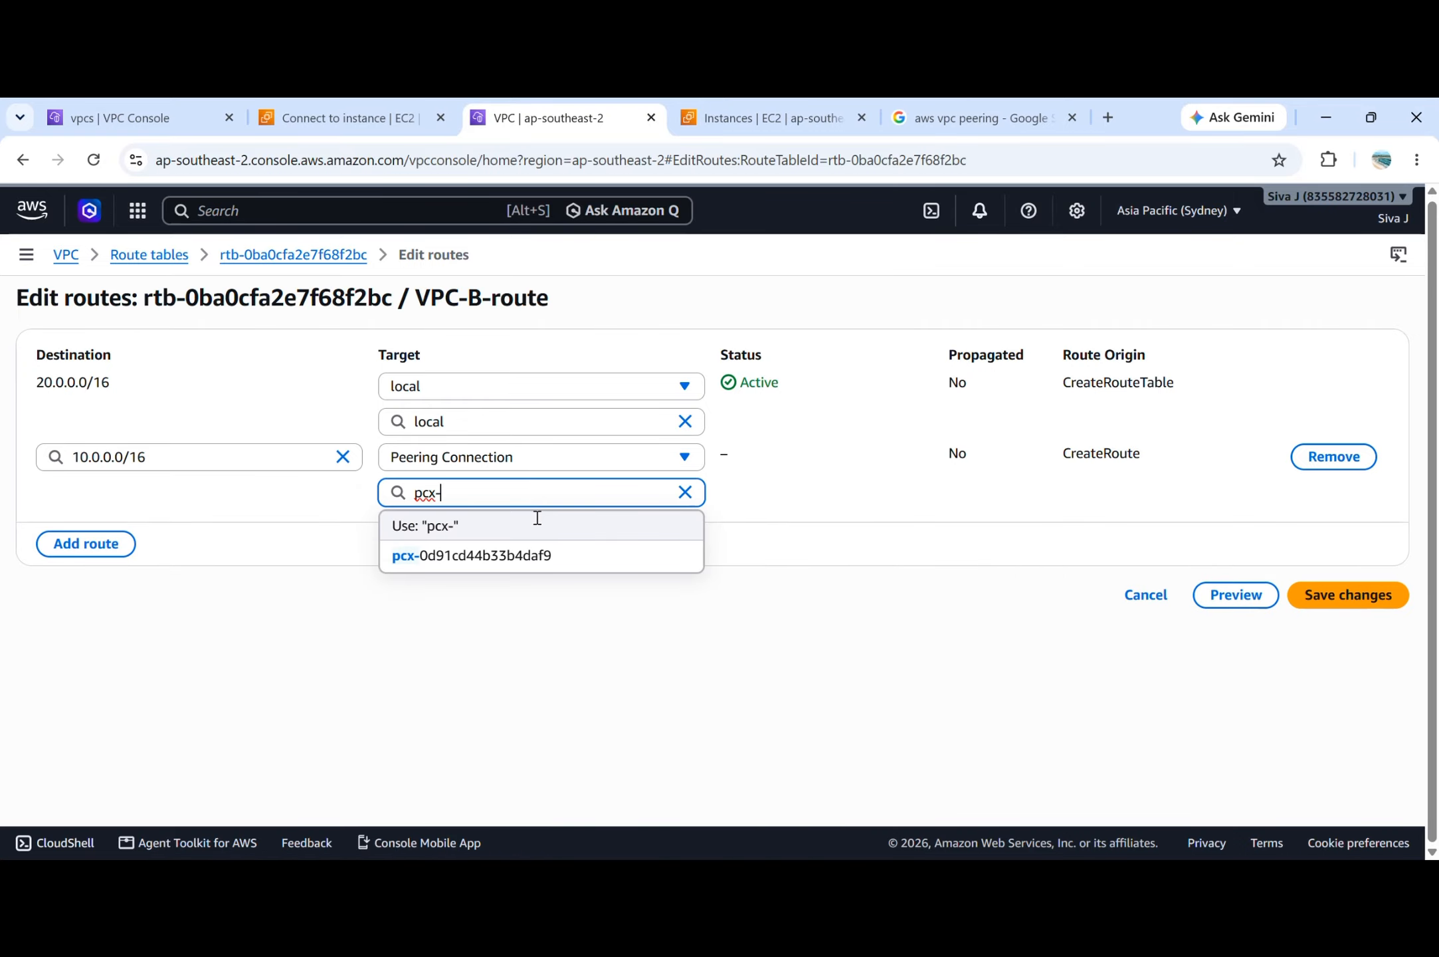
{"action": "left_click", "coordinate": [543, 561]}
{"action": "left_click", "coordinate": [1382, 597]}
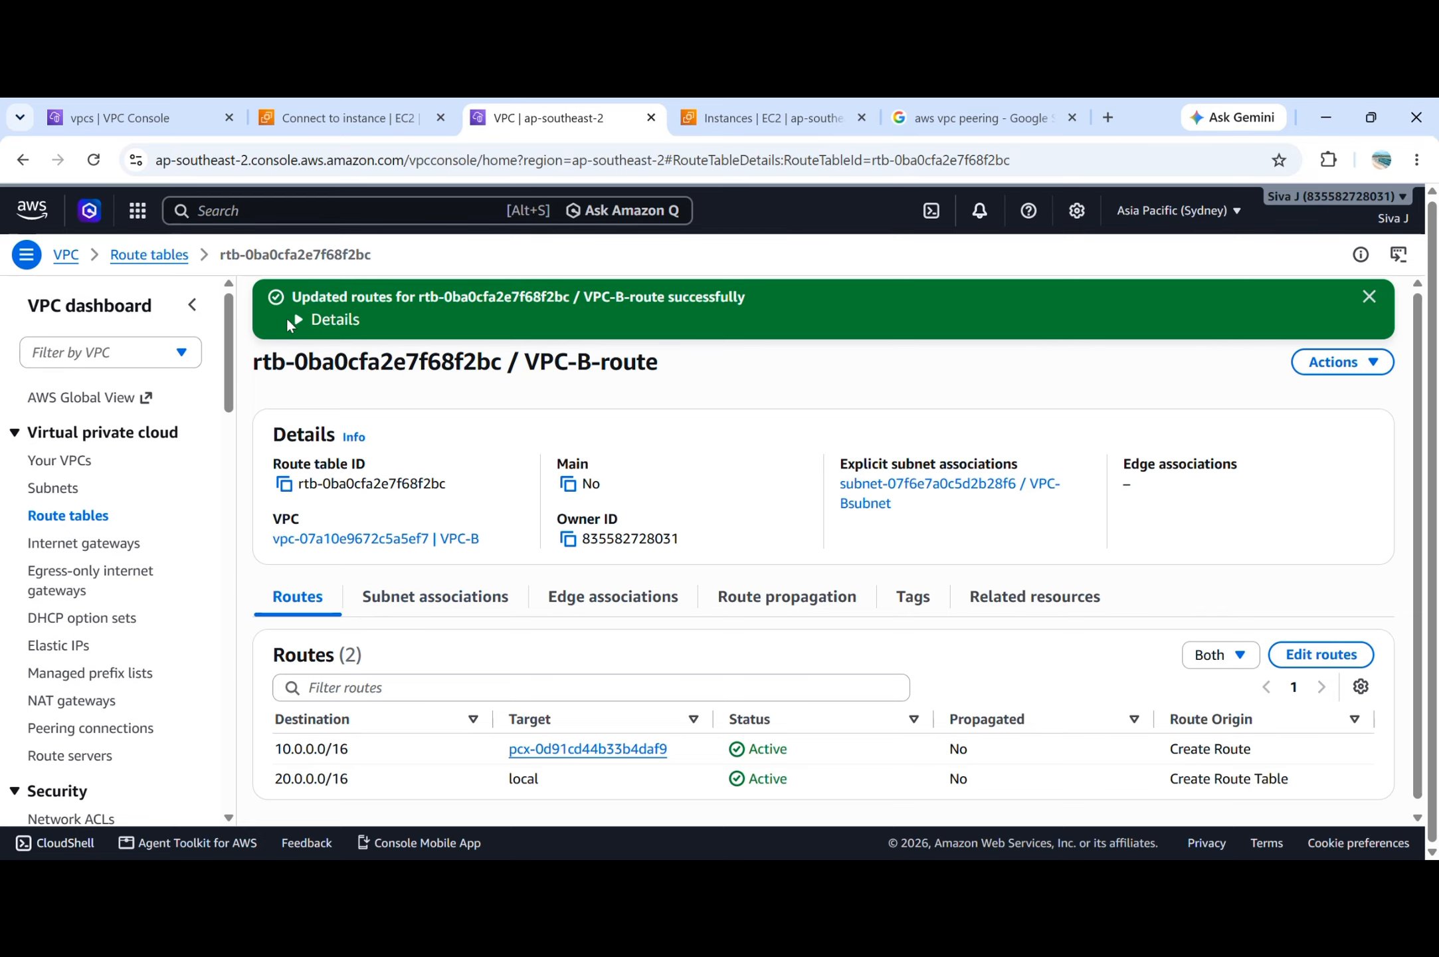
Return to the VPC-A instance's terminal, rerun the ping to 20.0.1.126 with both routes in place, and stop it after a few packets.
{"action": "key", "text": "alt+Tab"}
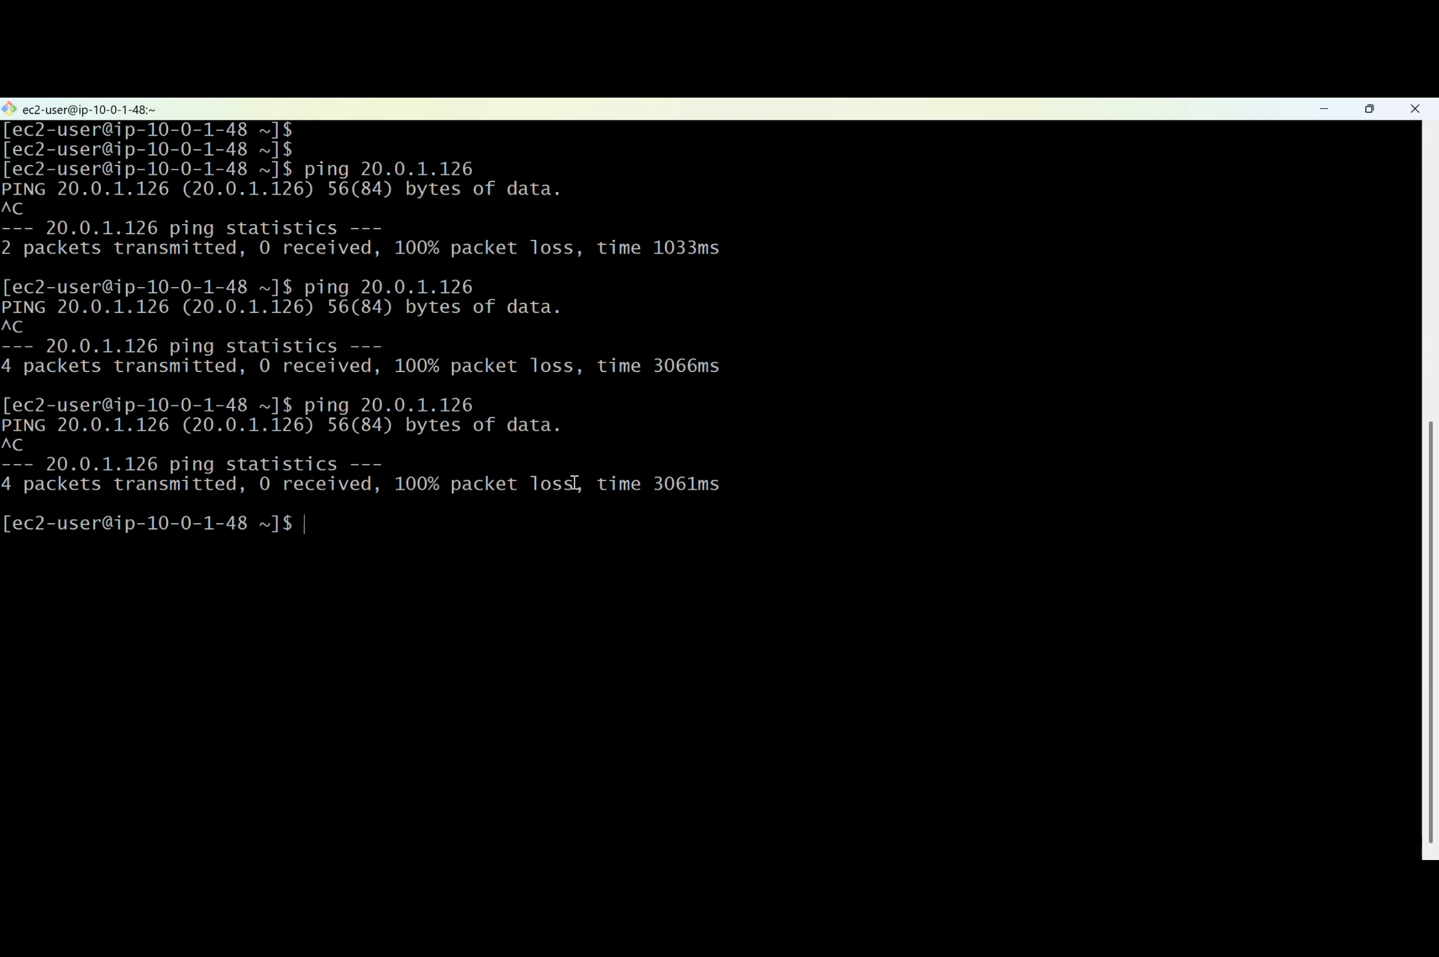
{"action": "key", "text": "Up"}
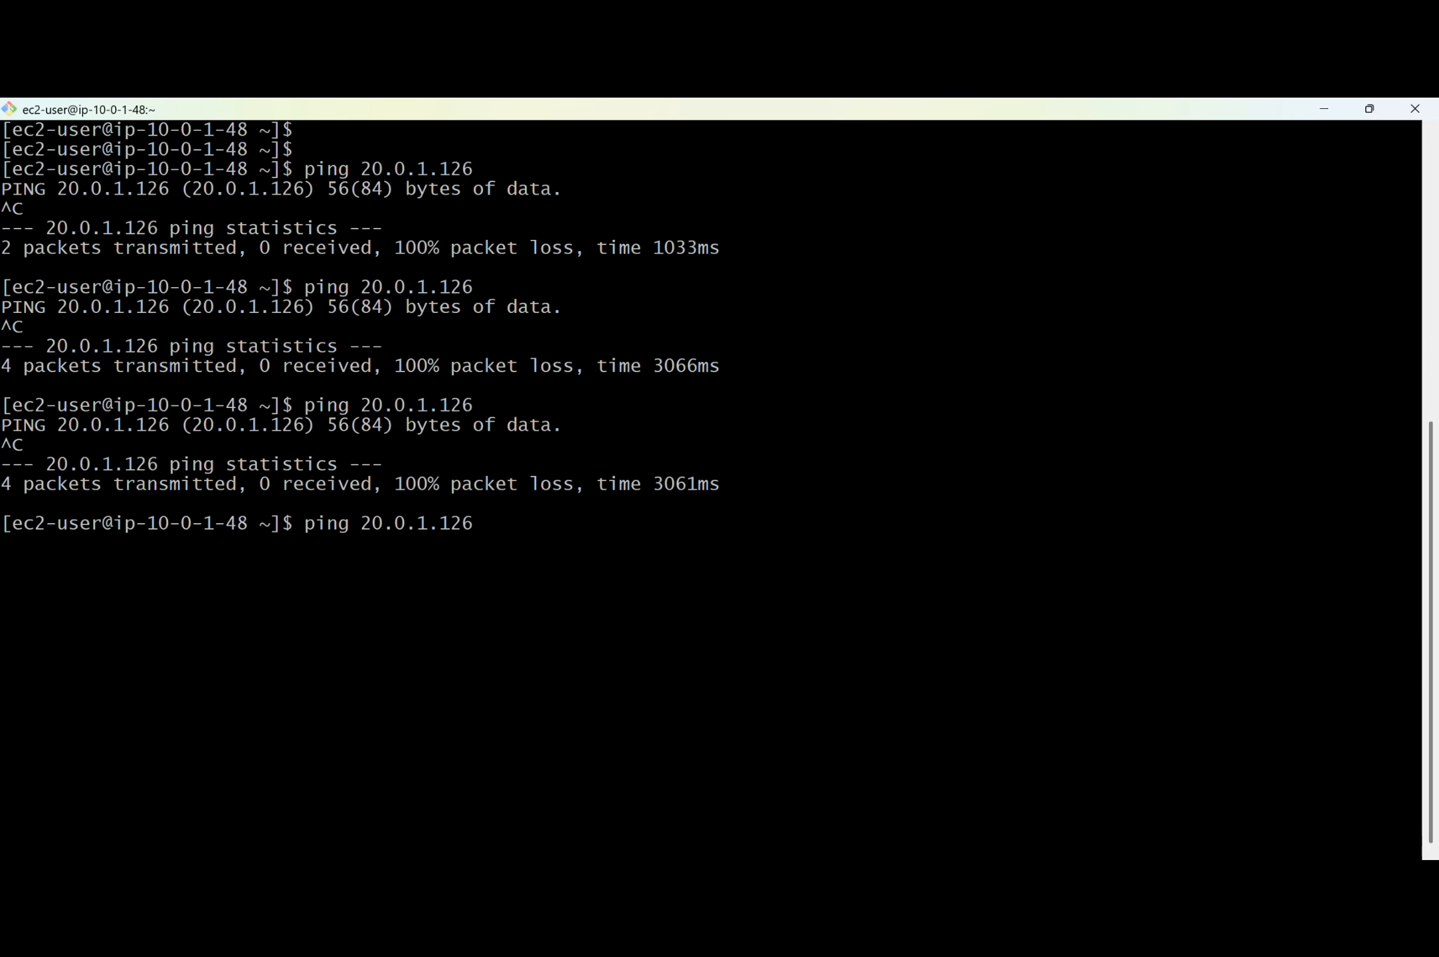
{"action": "key", "text": "Return"}
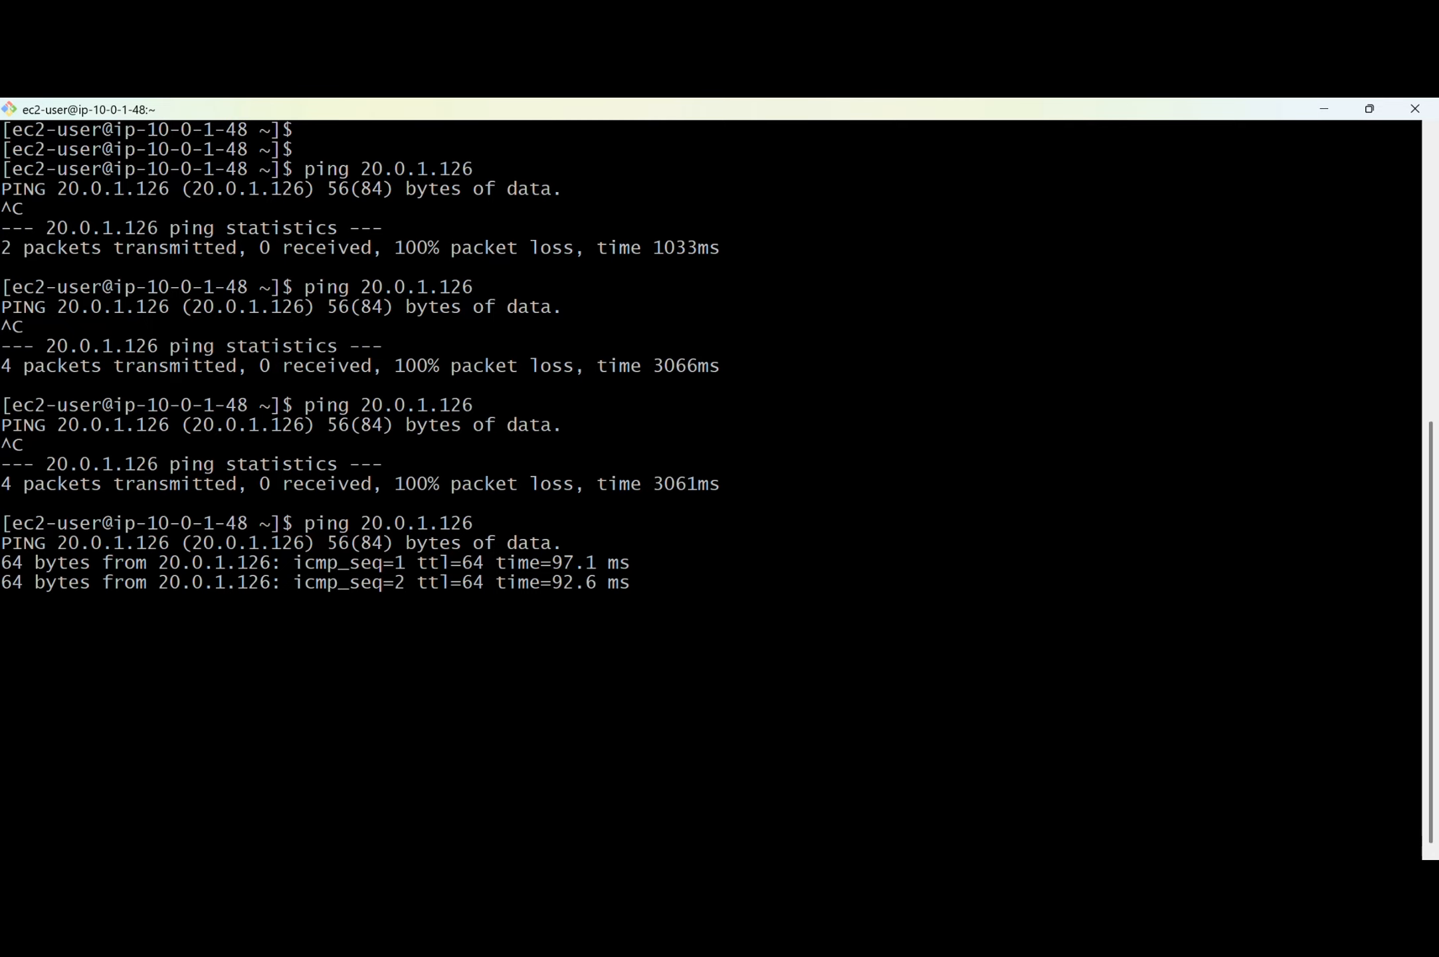
{"action": "key", "text": "ctrl+c"}
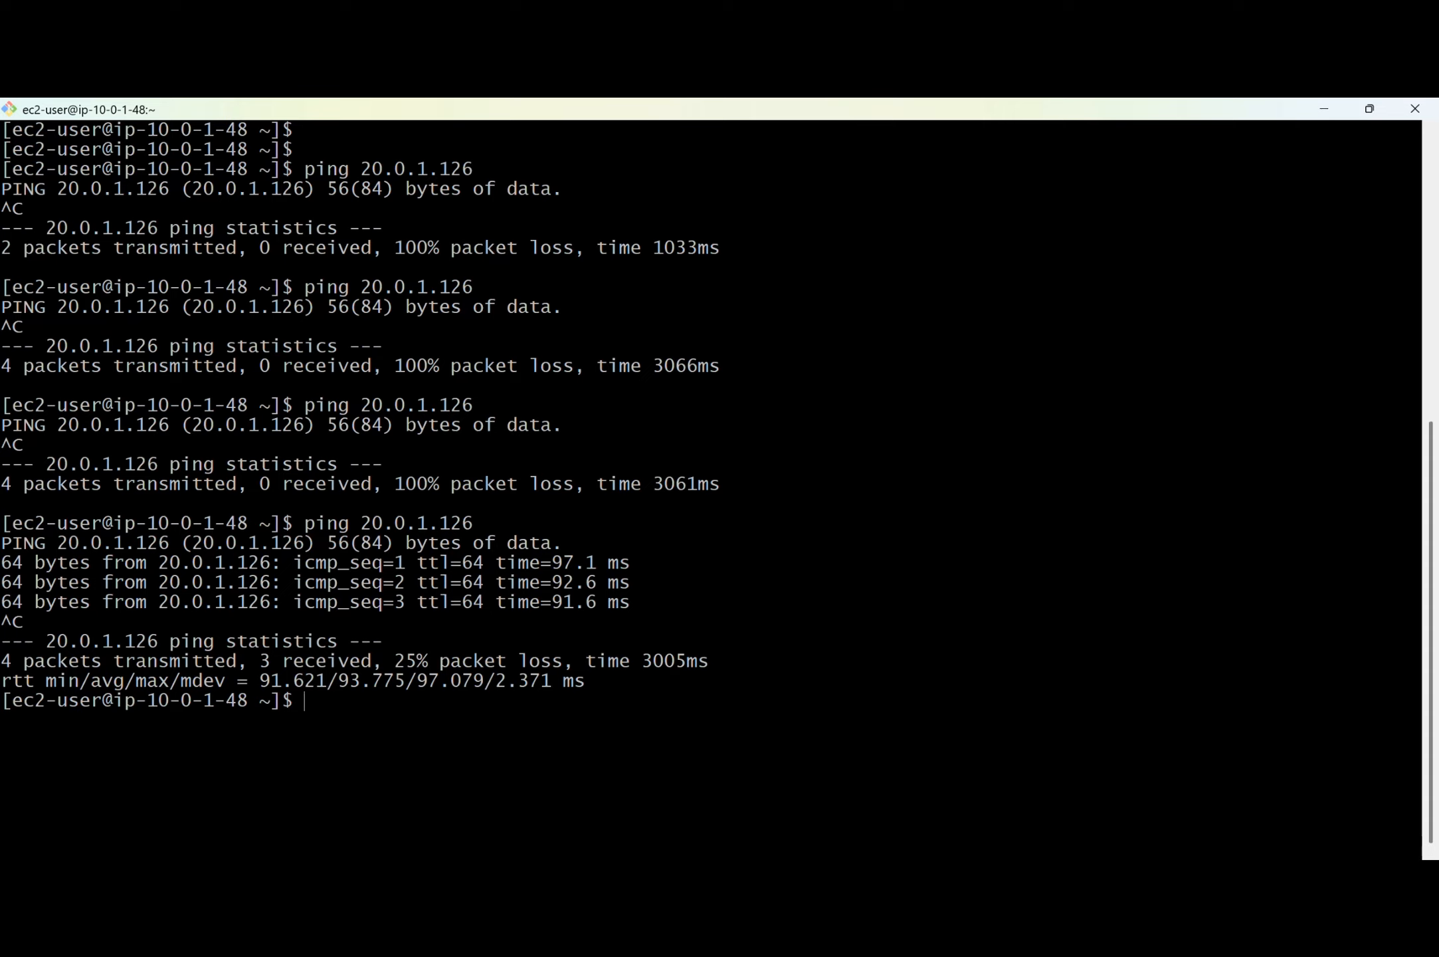
Switch back to Chrome and open the DCLessons "Transitive Routing Overview" diagram from the aws vpc peering image results.
{"action": "left_click", "coordinate": [619, 139]}
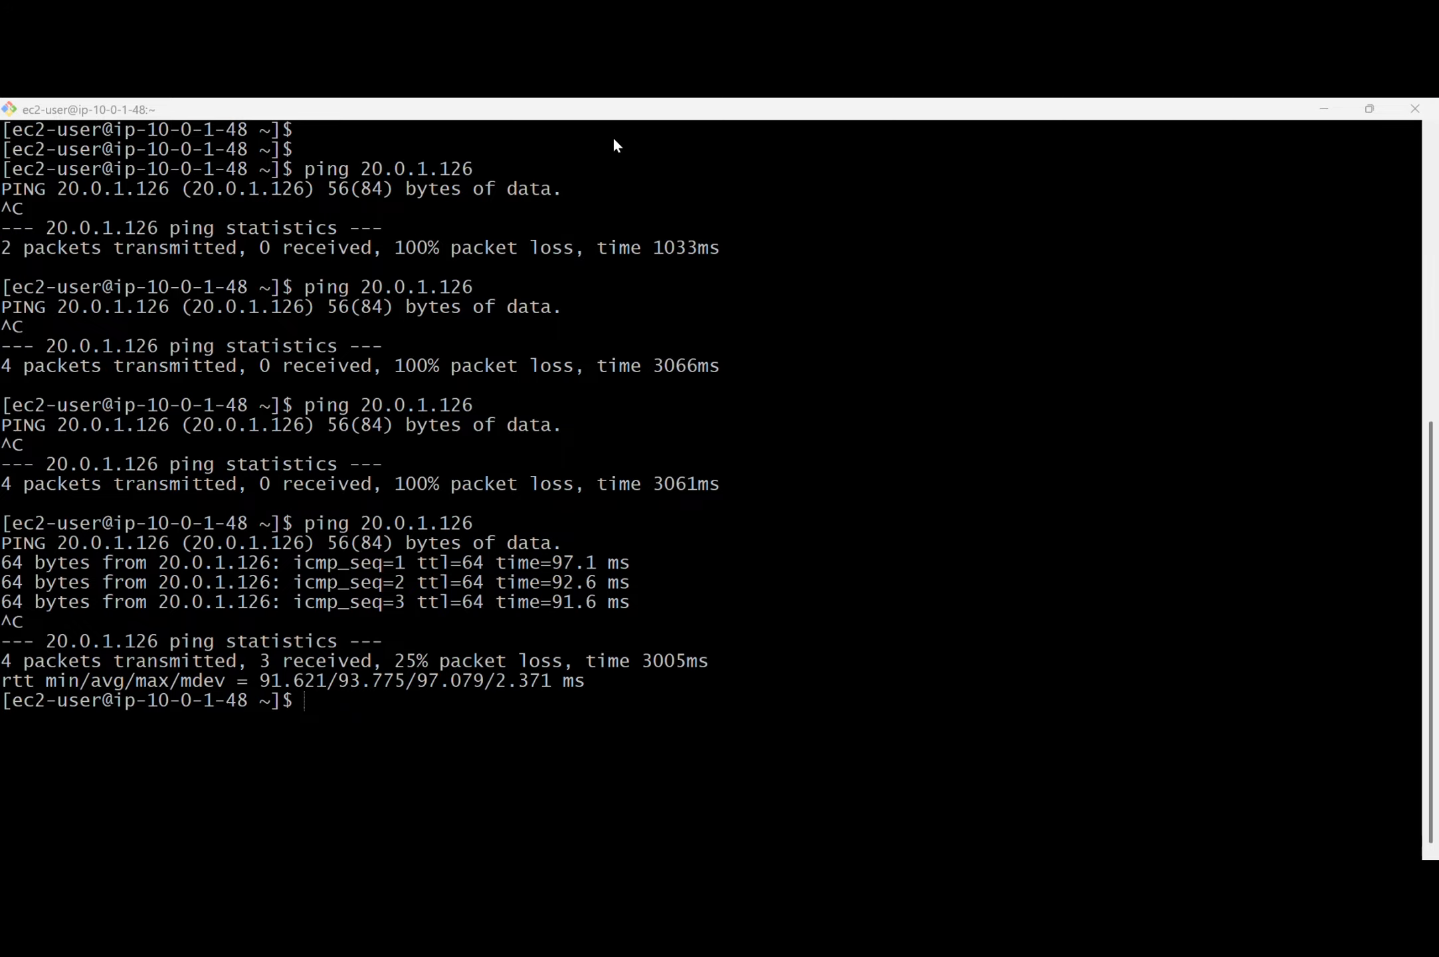
{"action": "key", "text": "alt+Tab"}
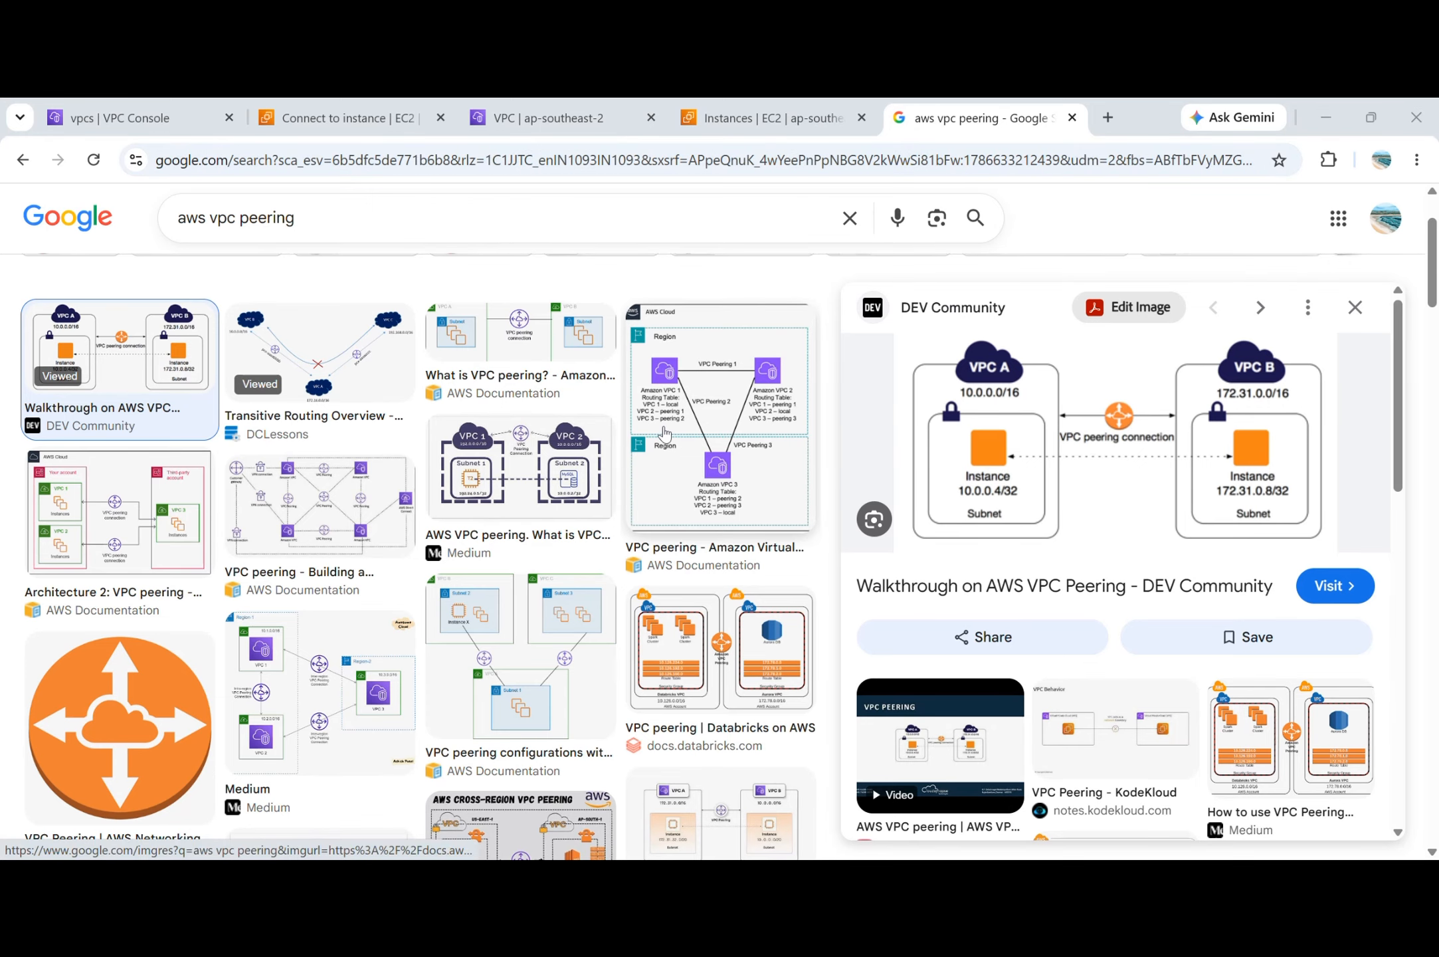
{"action": "left_click", "coordinate": [329, 375]}
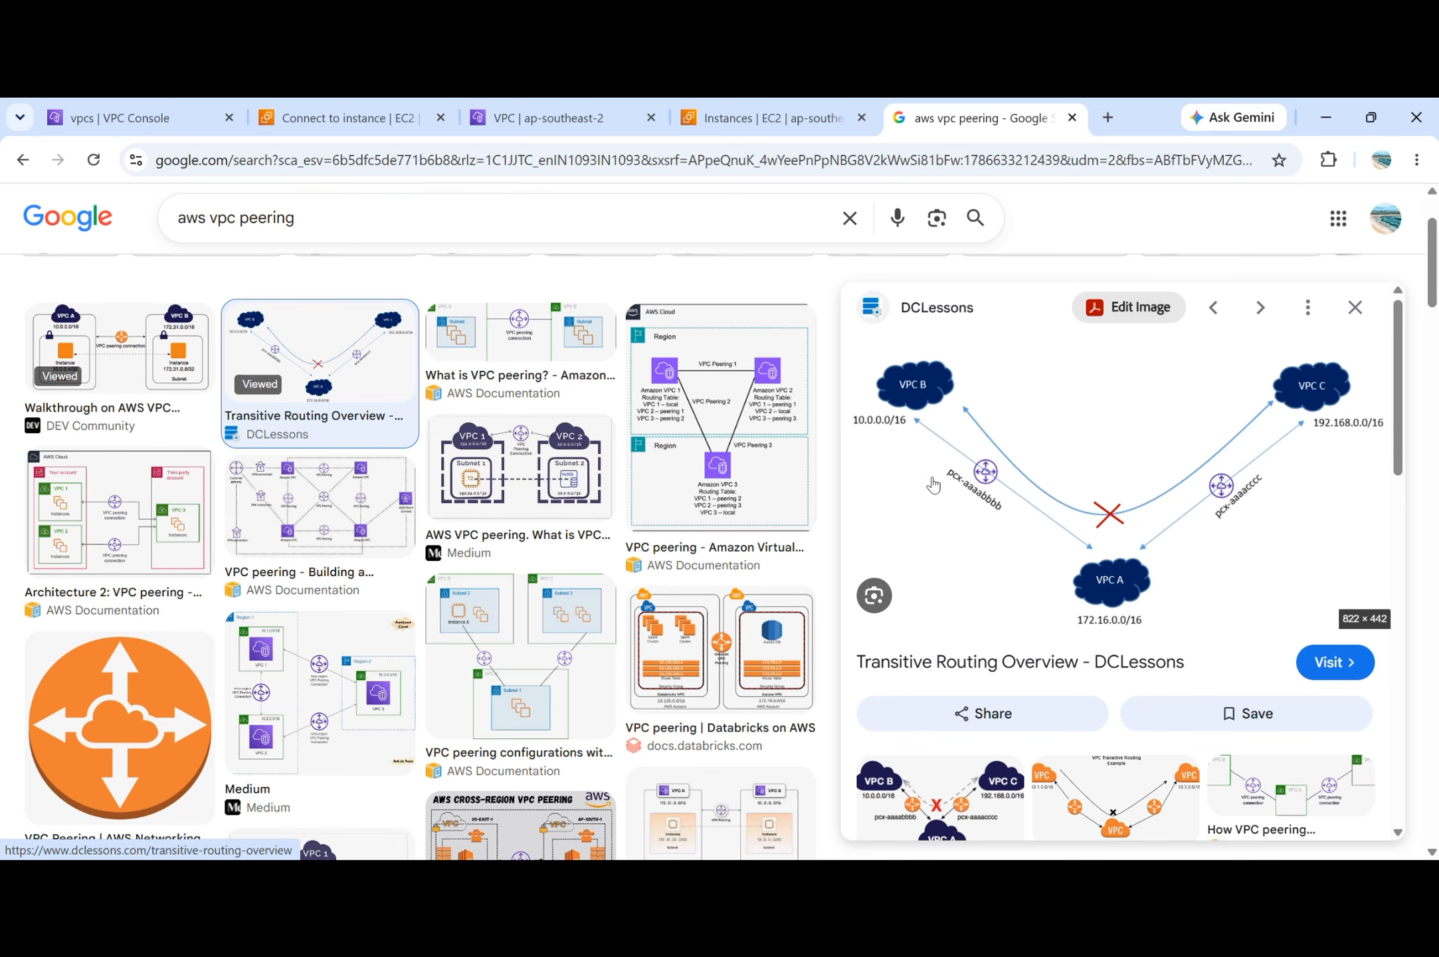
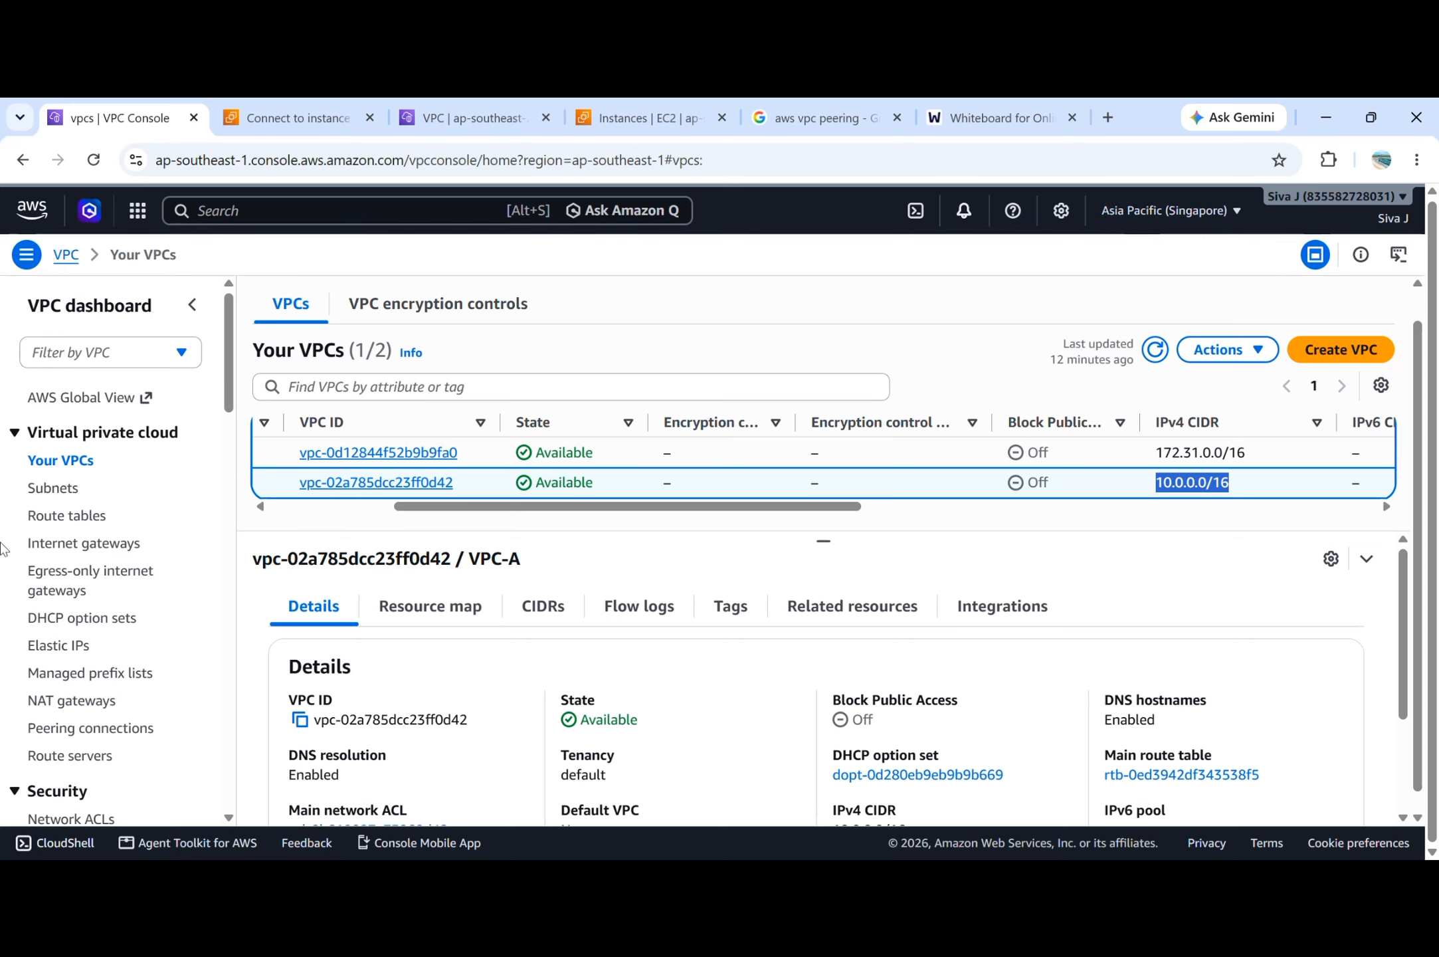
Review the Singapore network setup: the subnets, the subnet associations of vpc-aroute, and the internet gateways.
{"action": "left_click", "coordinate": [55, 464]}
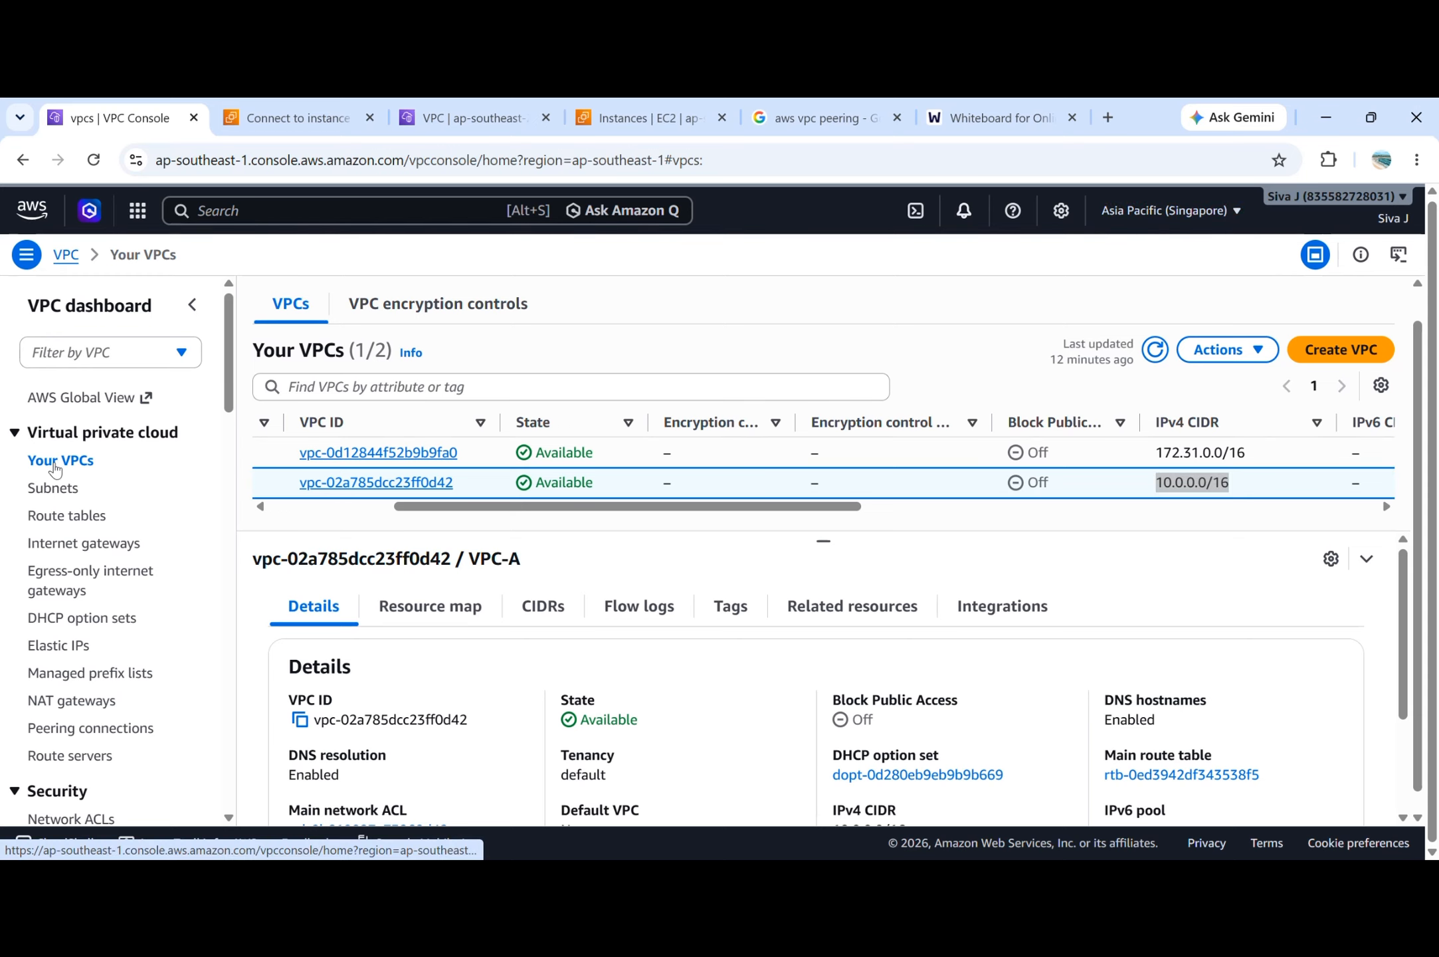
{"action": "left_click", "coordinate": [57, 490]}
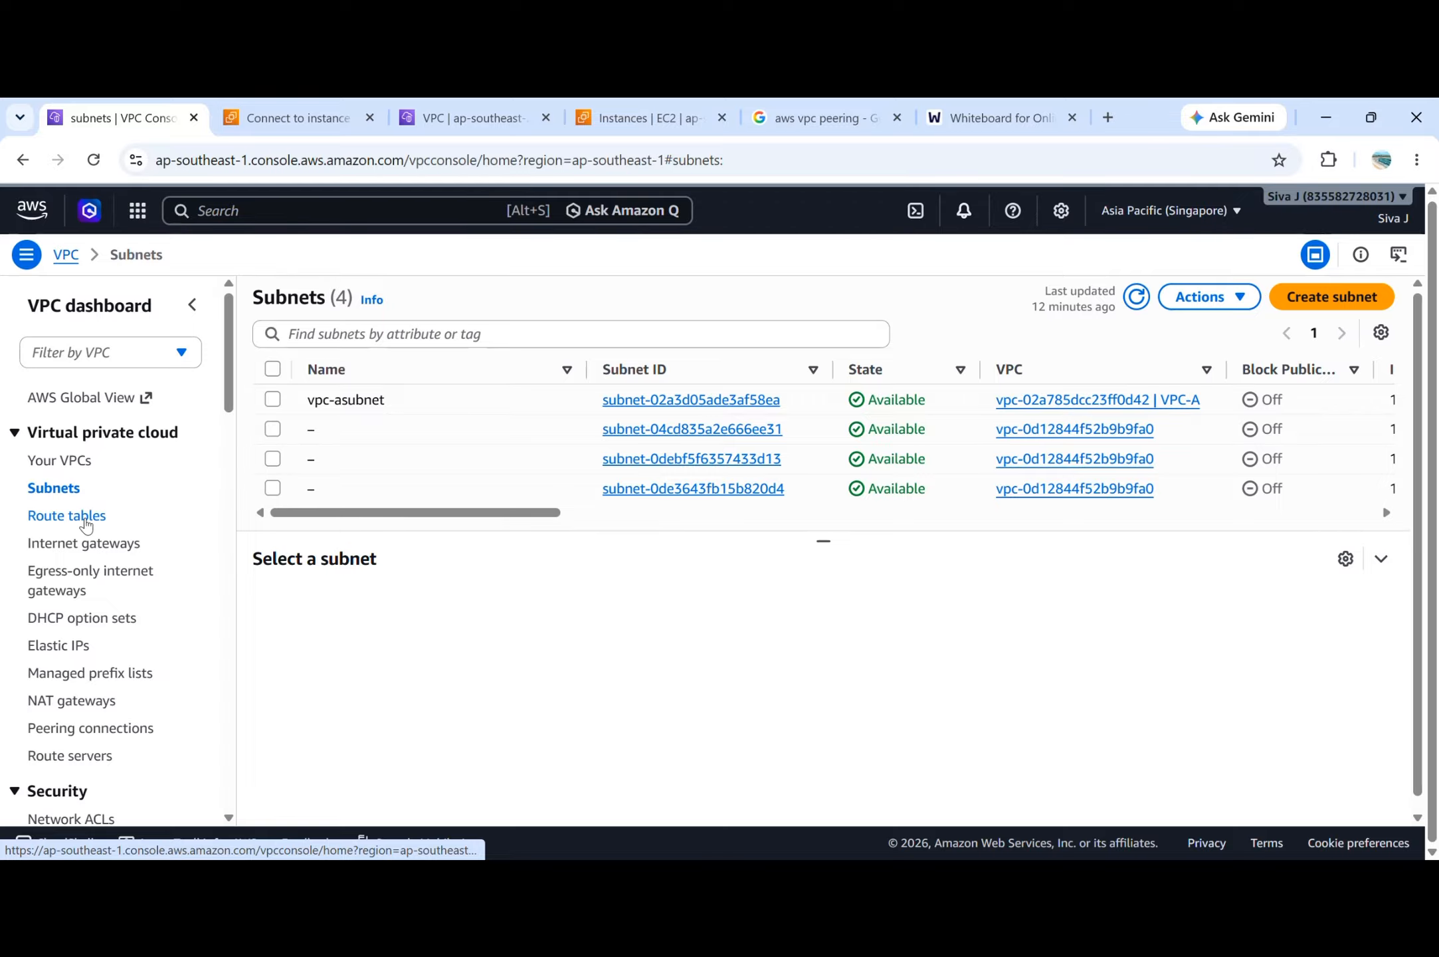
{"action": "left_click", "coordinate": [86, 524]}
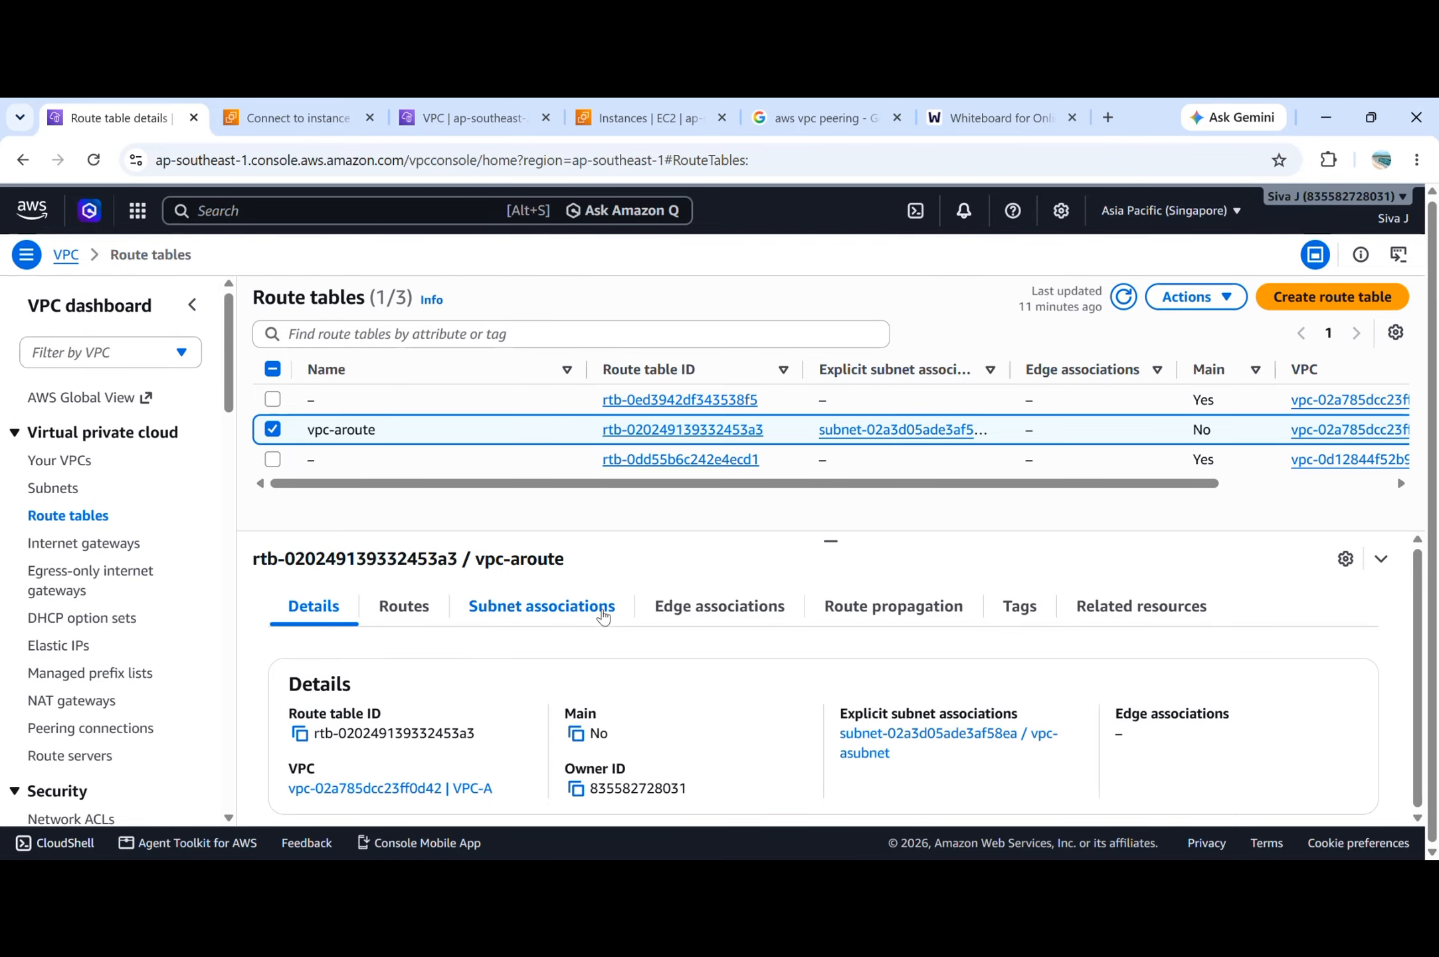
{"action": "left_click", "coordinate": [604, 616]}
{"action": "scroll", "coordinate": [399, 598], "scroll_direction": "down", "scroll_amount": 1}
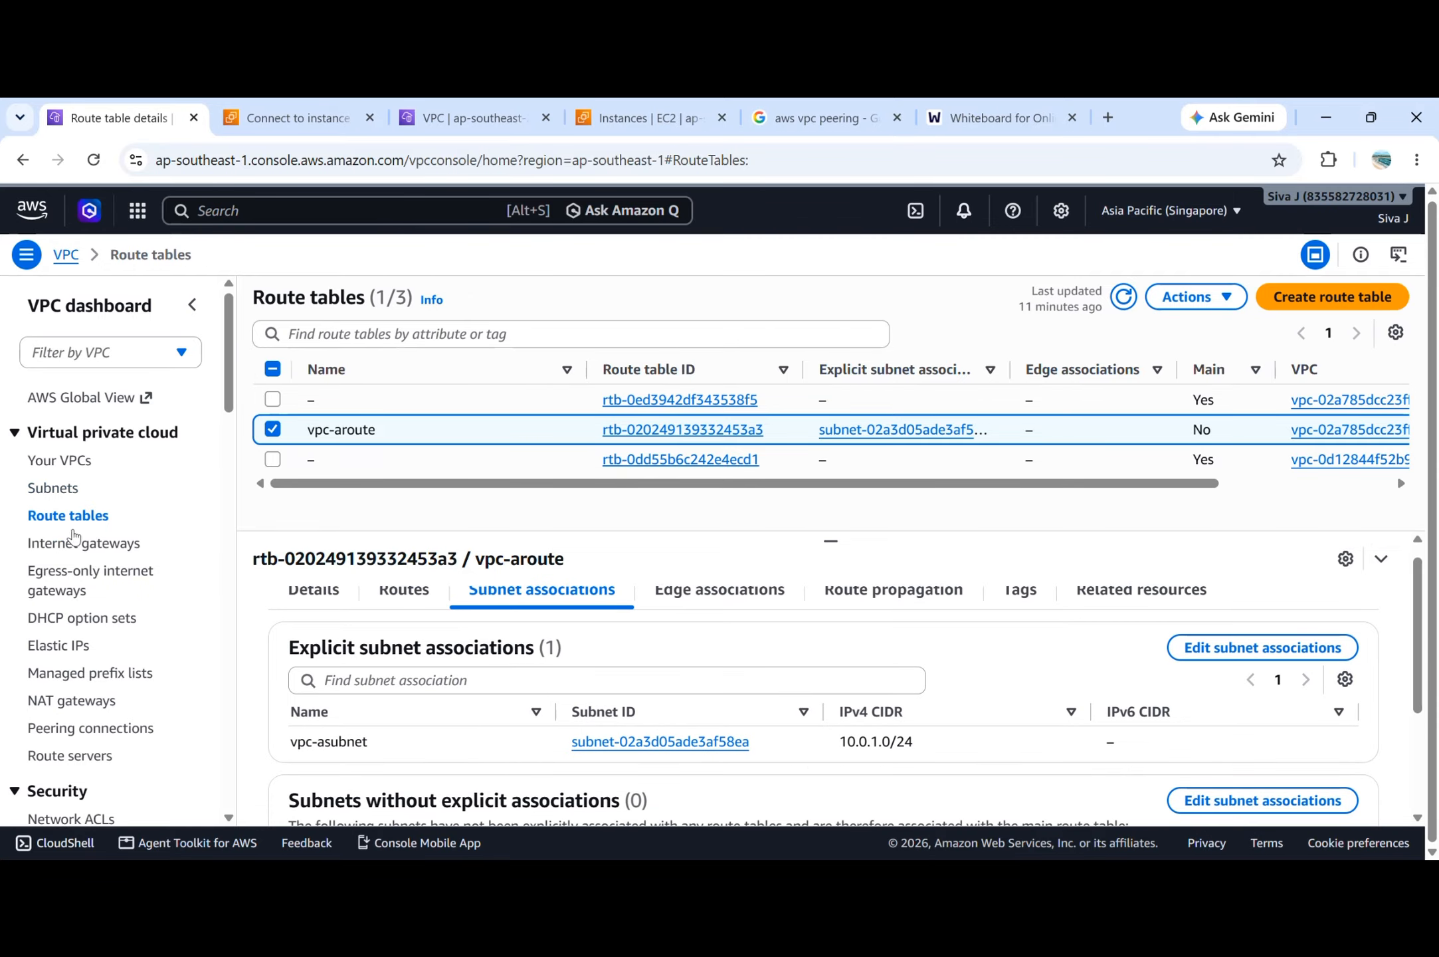
{"action": "left_click", "coordinate": [83, 544]}
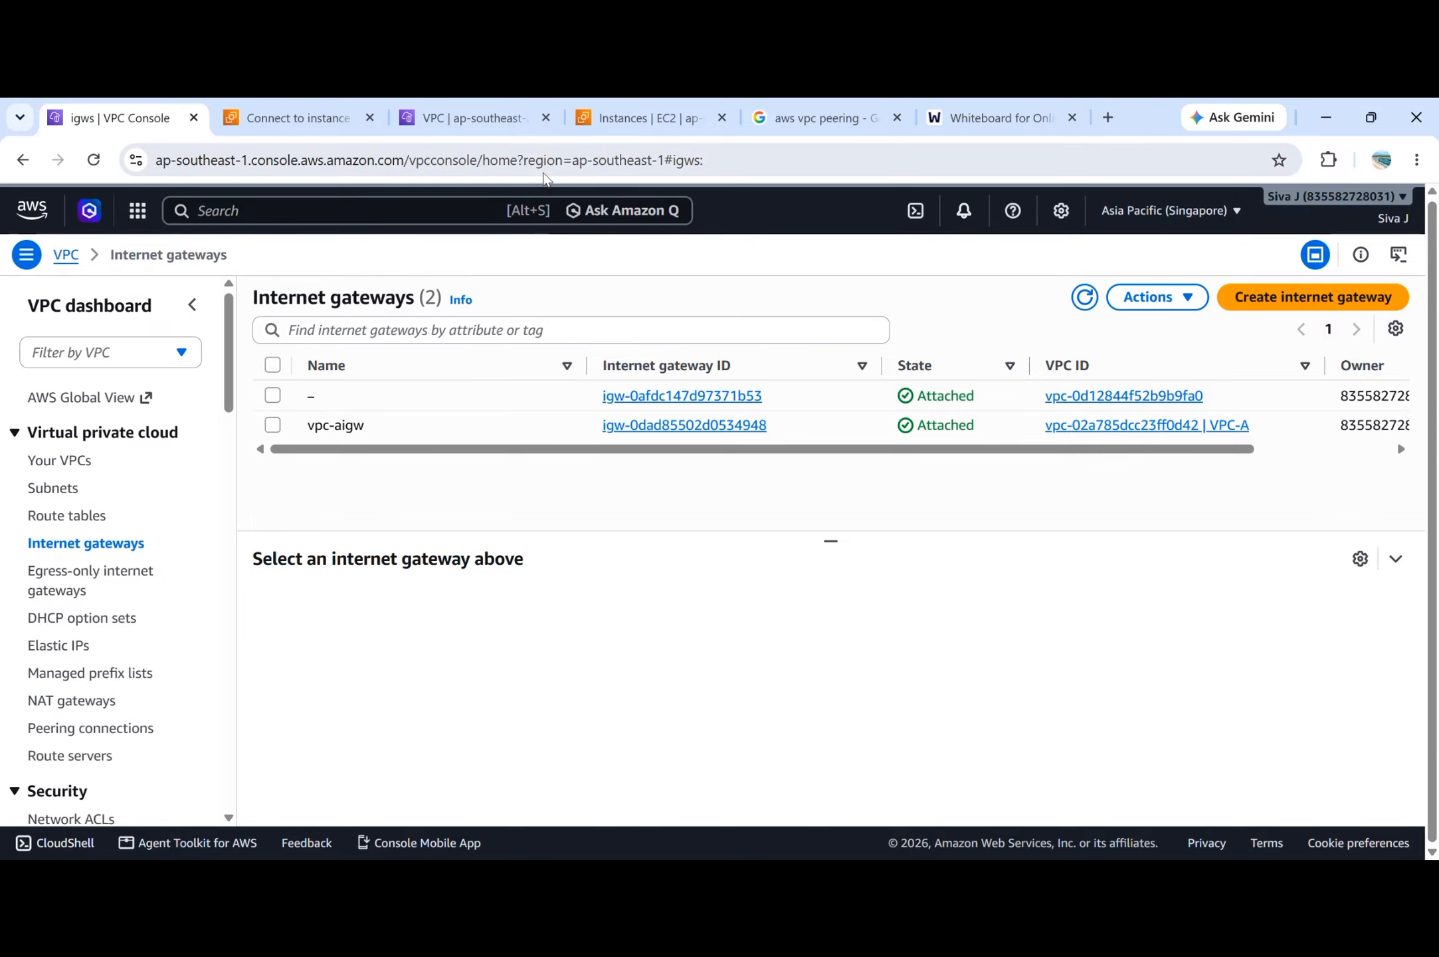
Check the VPC-B instance in Sydney, then view the peering connections list in Singapore.
{"action": "left_click", "coordinate": [574, 126]}
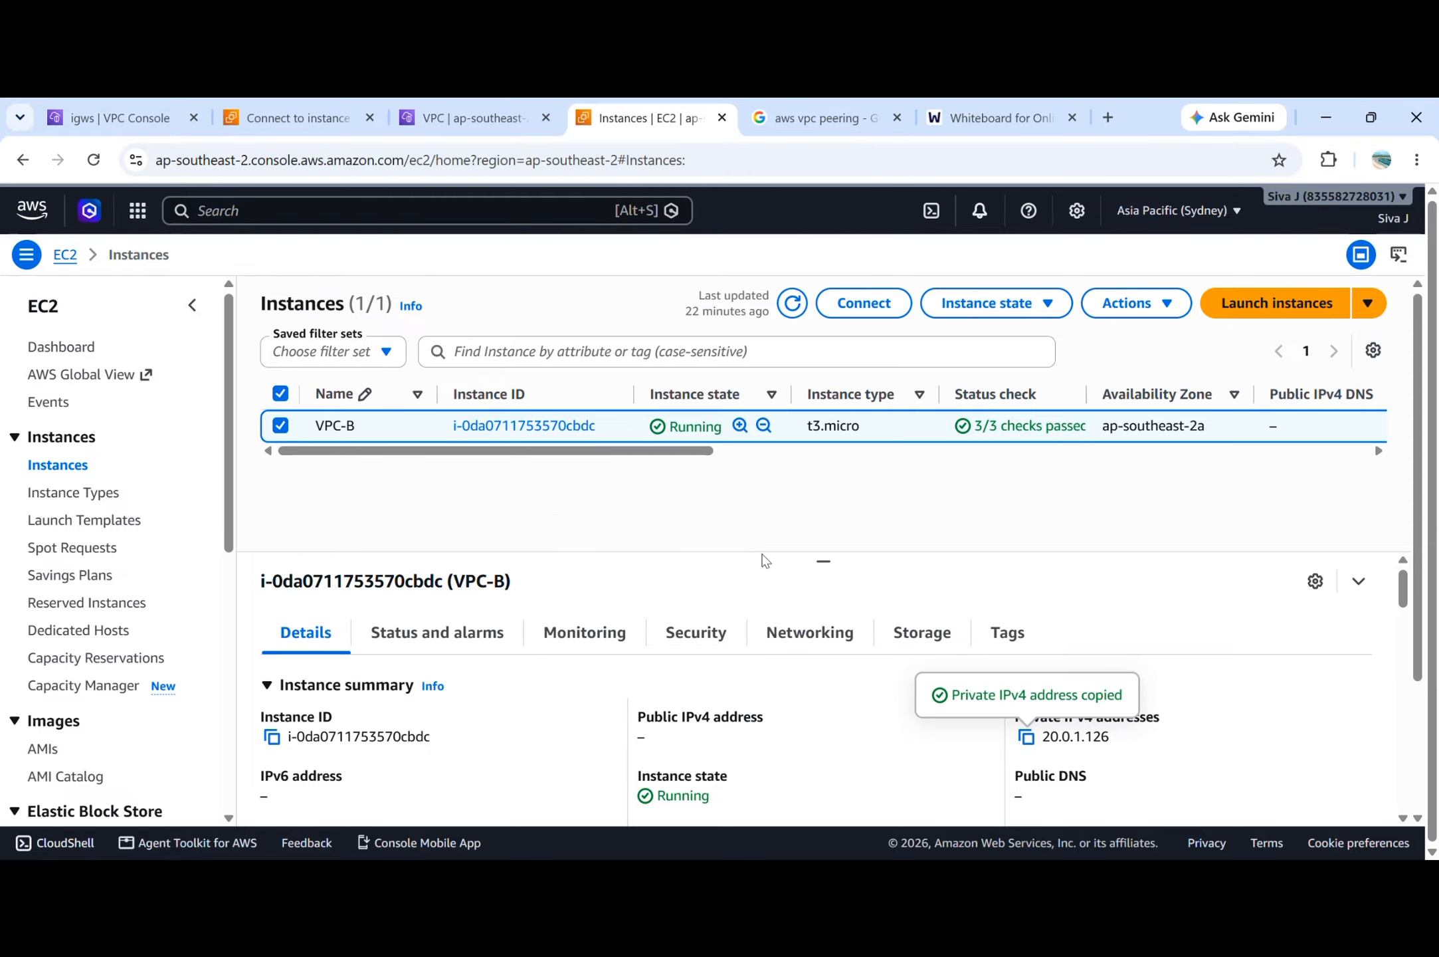
{"action": "left_click", "coordinate": [126, 117]}
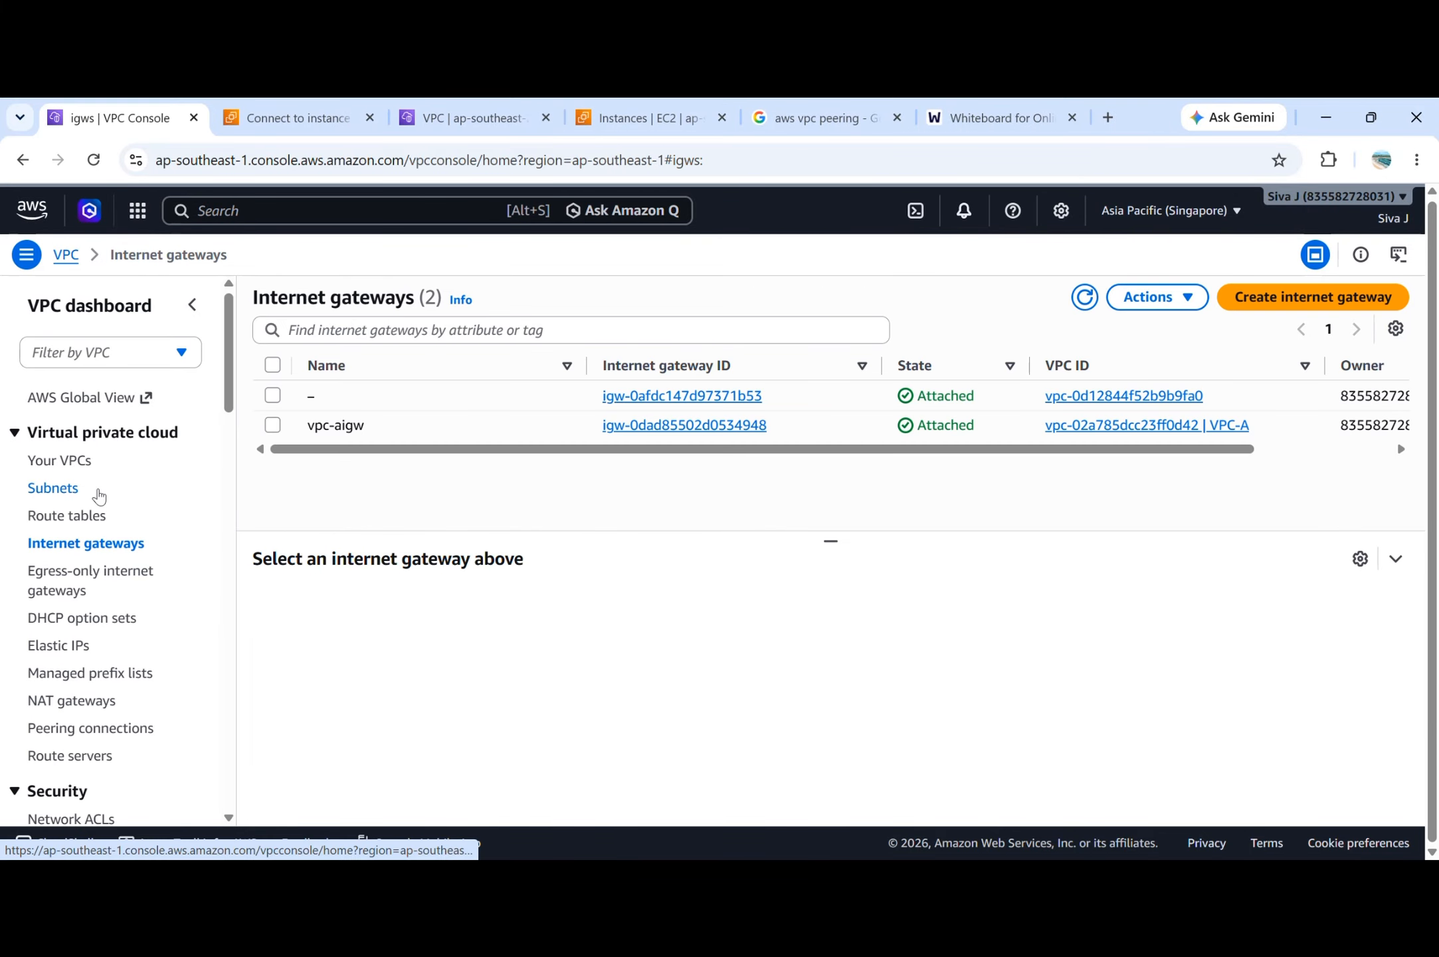
{"action": "scroll", "coordinate": [110, 619], "scroll_direction": "down", "scroll_amount": 2}
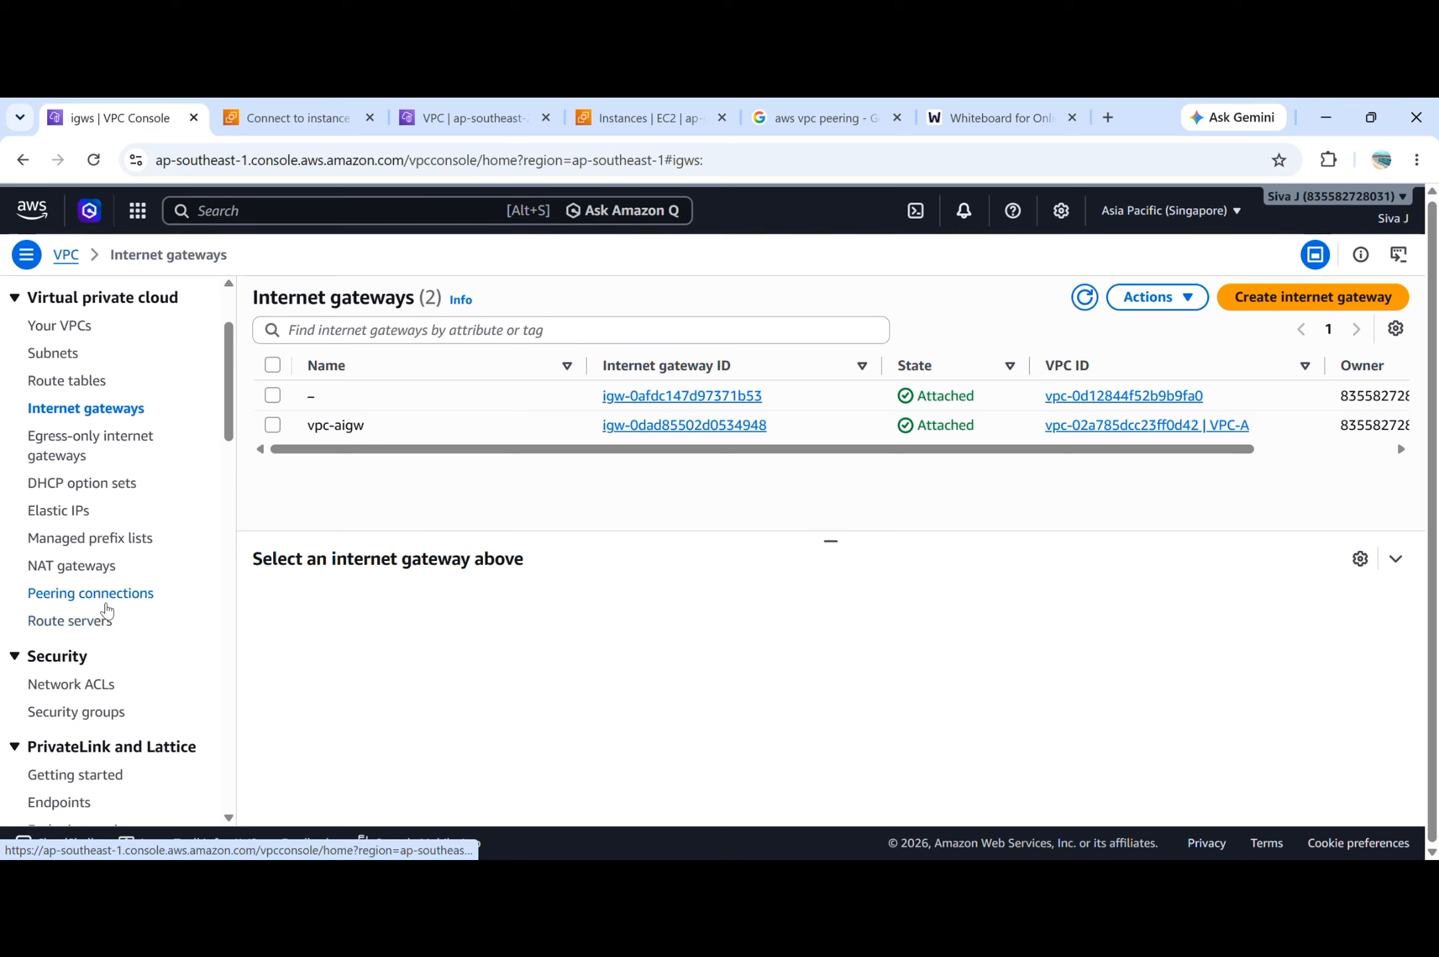
{"action": "left_click", "coordinate": [103, 597]}
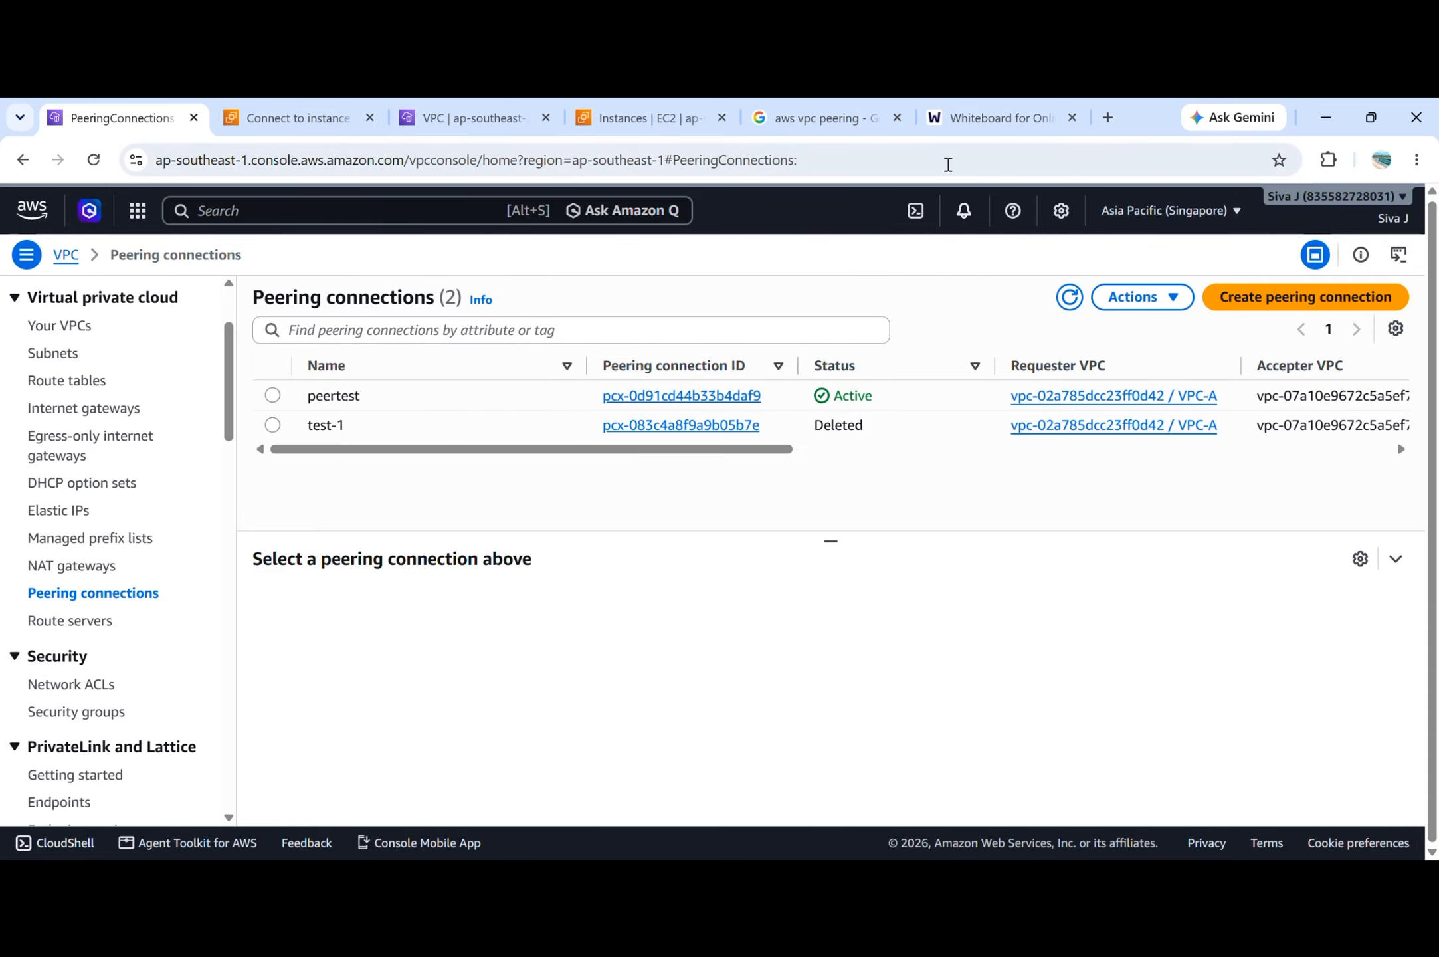
Revisit the Transitive Routing Overview diagram, then look over the EC2 resource categories on Sydney's Instances page.
{"action": "mouse_move", "coordinate": [867, 138]}
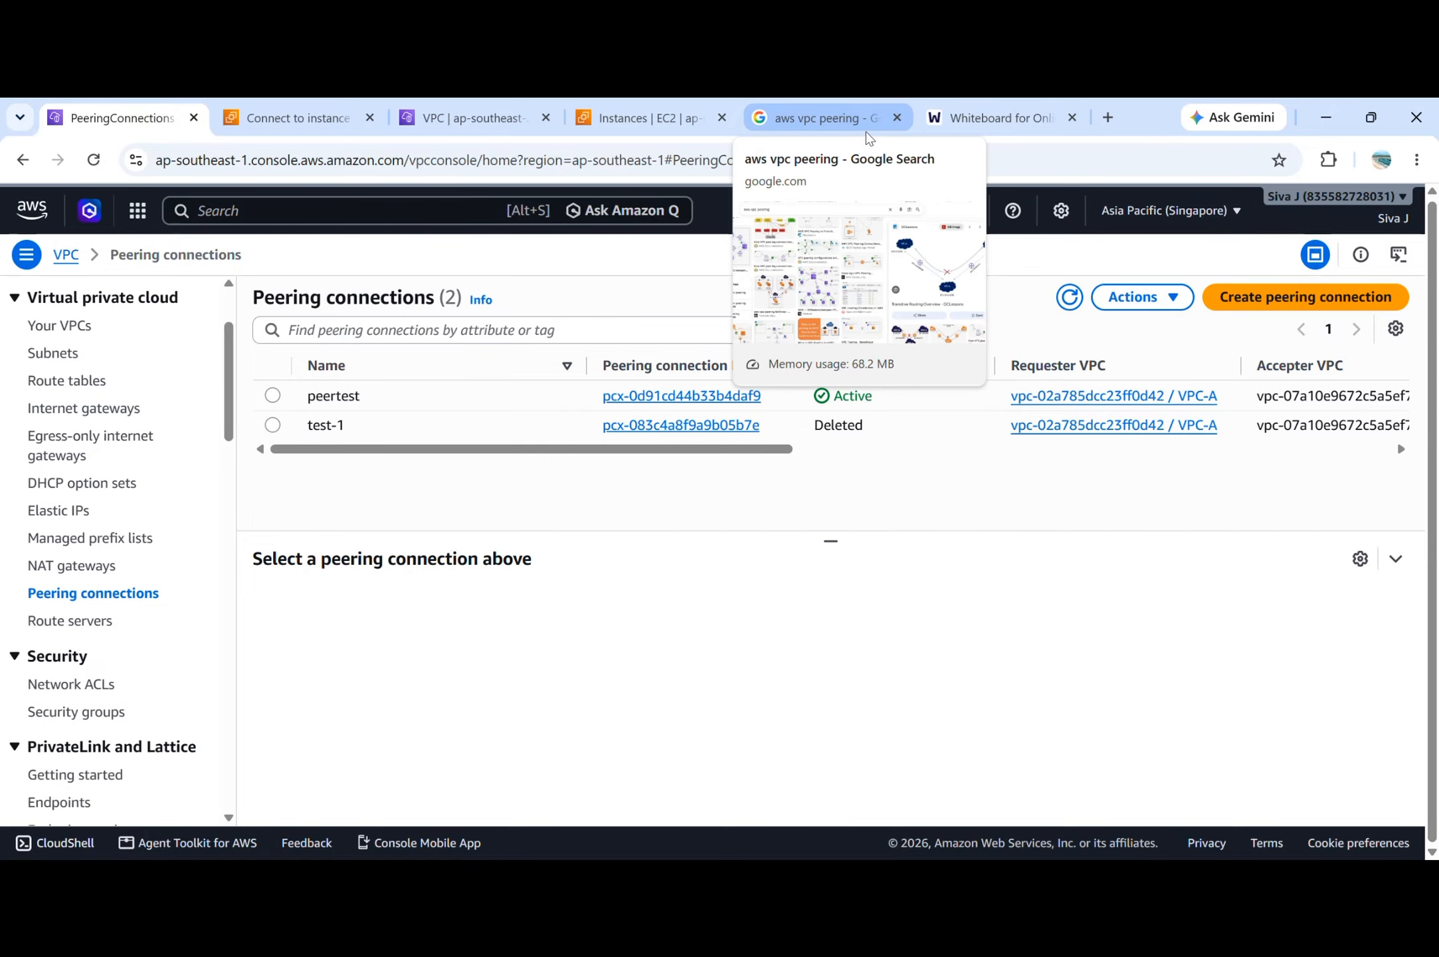
{"action": "left_click", "coordinate": [857, 123]}
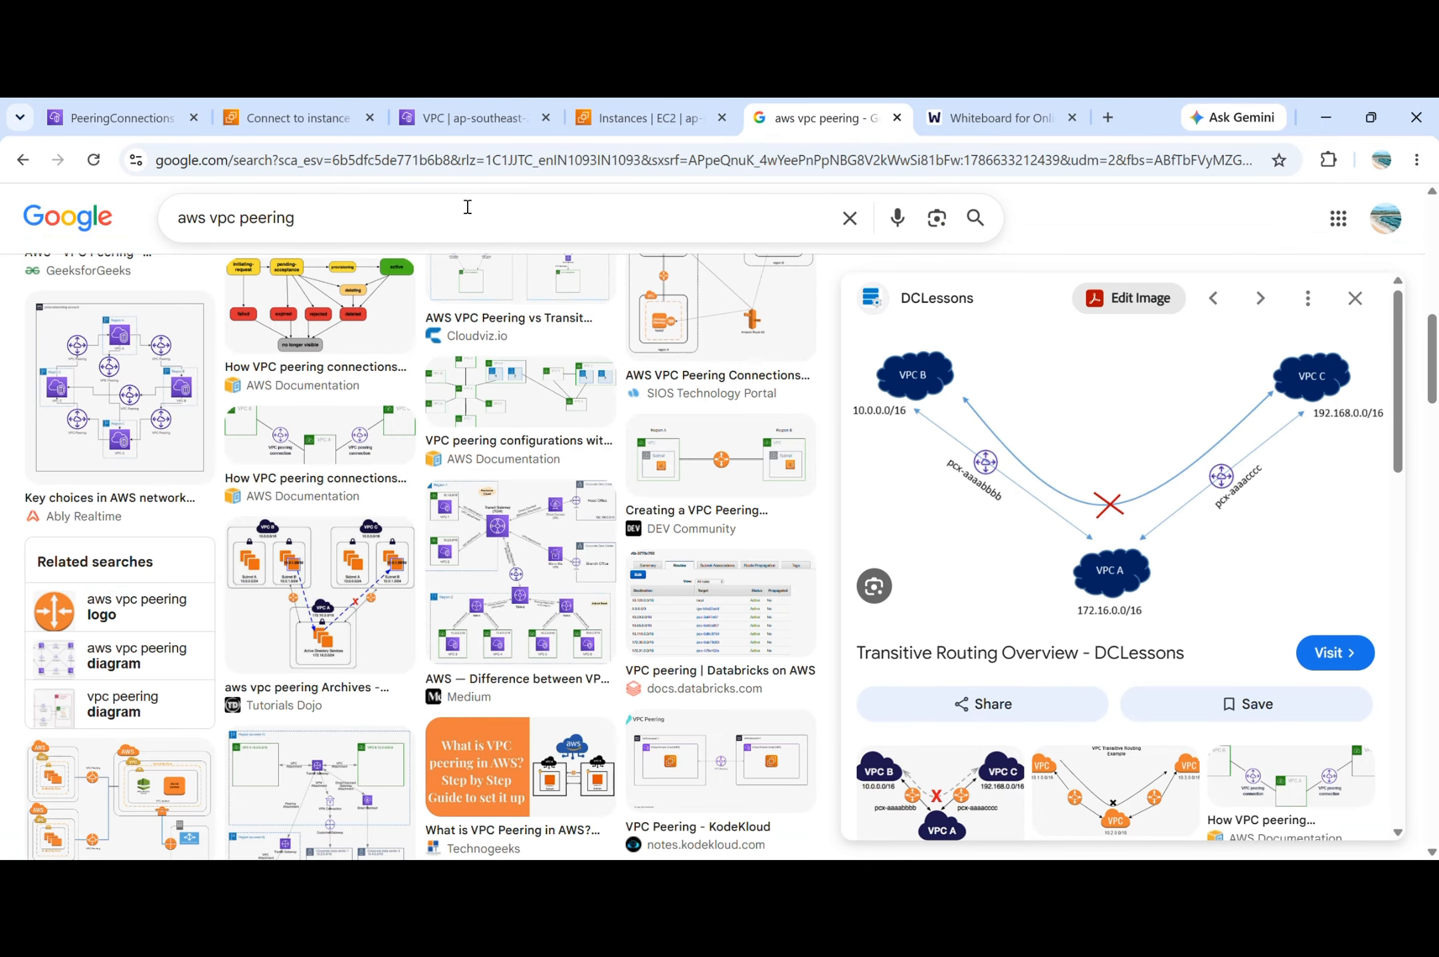
{"action": "left_click", "coordinate": [575, 123]}
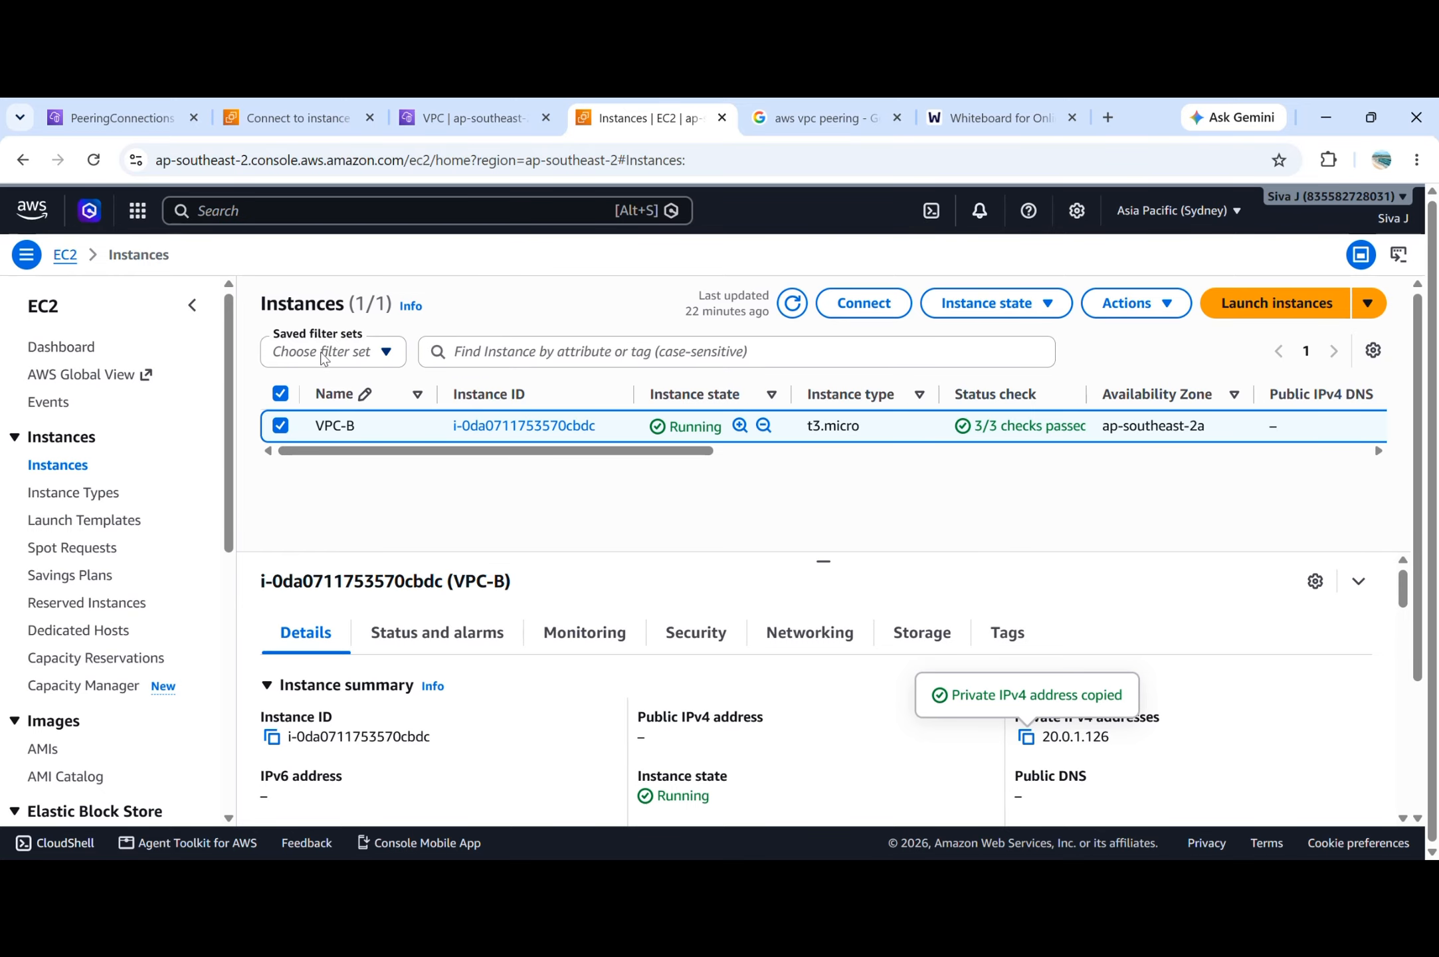
{"action": "scroll", "coordinate": [140, 651], "scroll_direction": "down", "scroll_amount": 3}
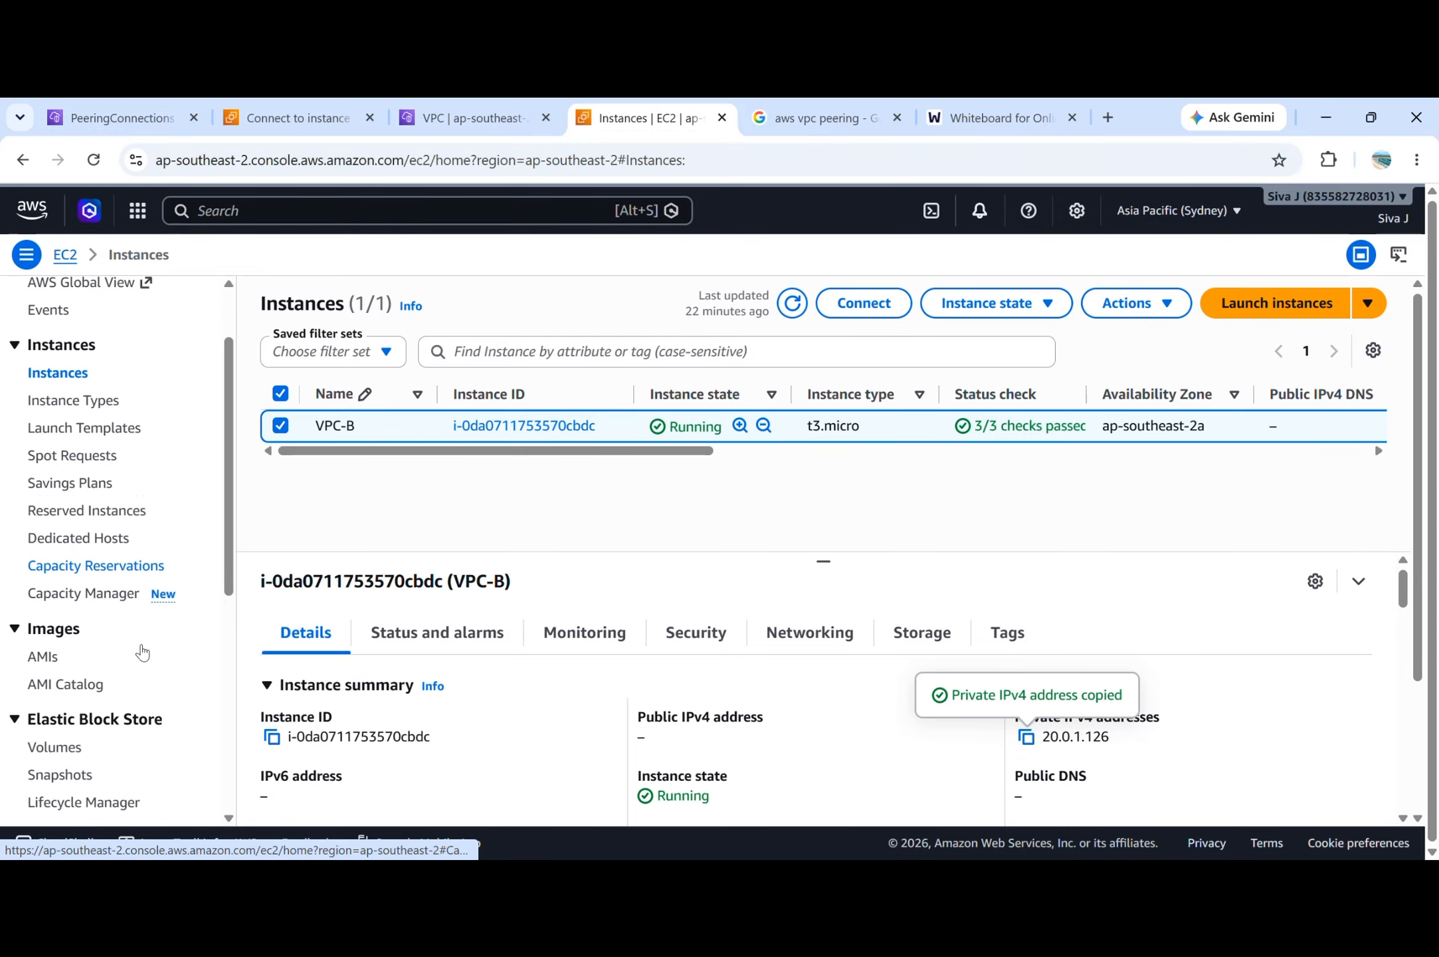
{"action": "scroll", "coordinate": [141, 651], "scroll_direction": "down", "scroll_amount": 3}
{"action": "scroll", "coordinate": [140, 652], "scroll_direction": "down", "scroll_amount": 2}
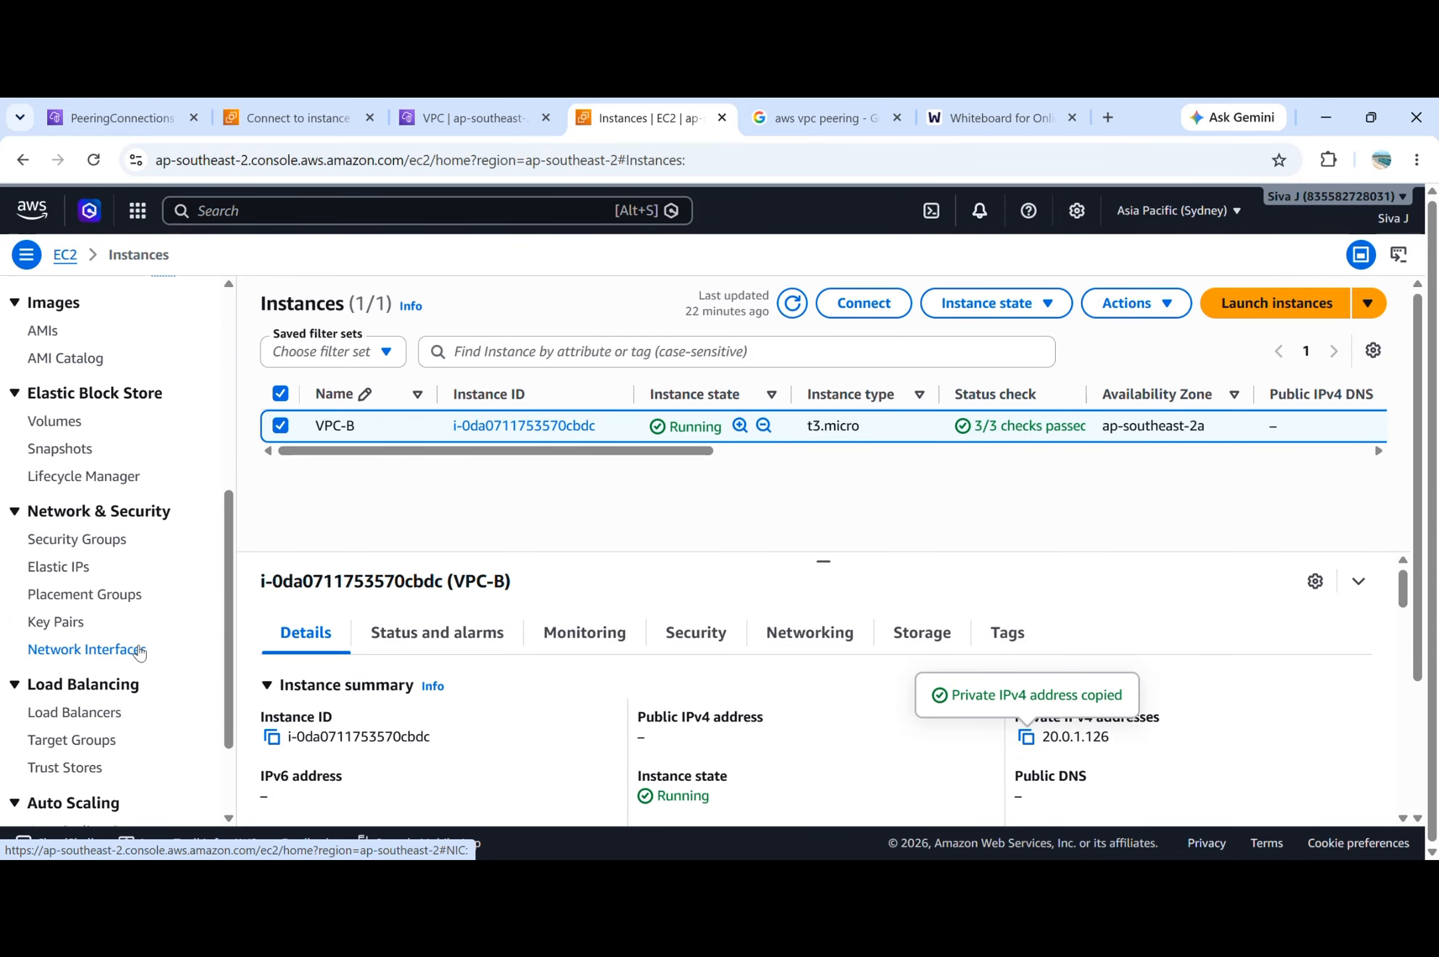
{"action": "scroll", "coordinate": [120, 468], "scroll_direction": "up", "scroll_amount": 2}
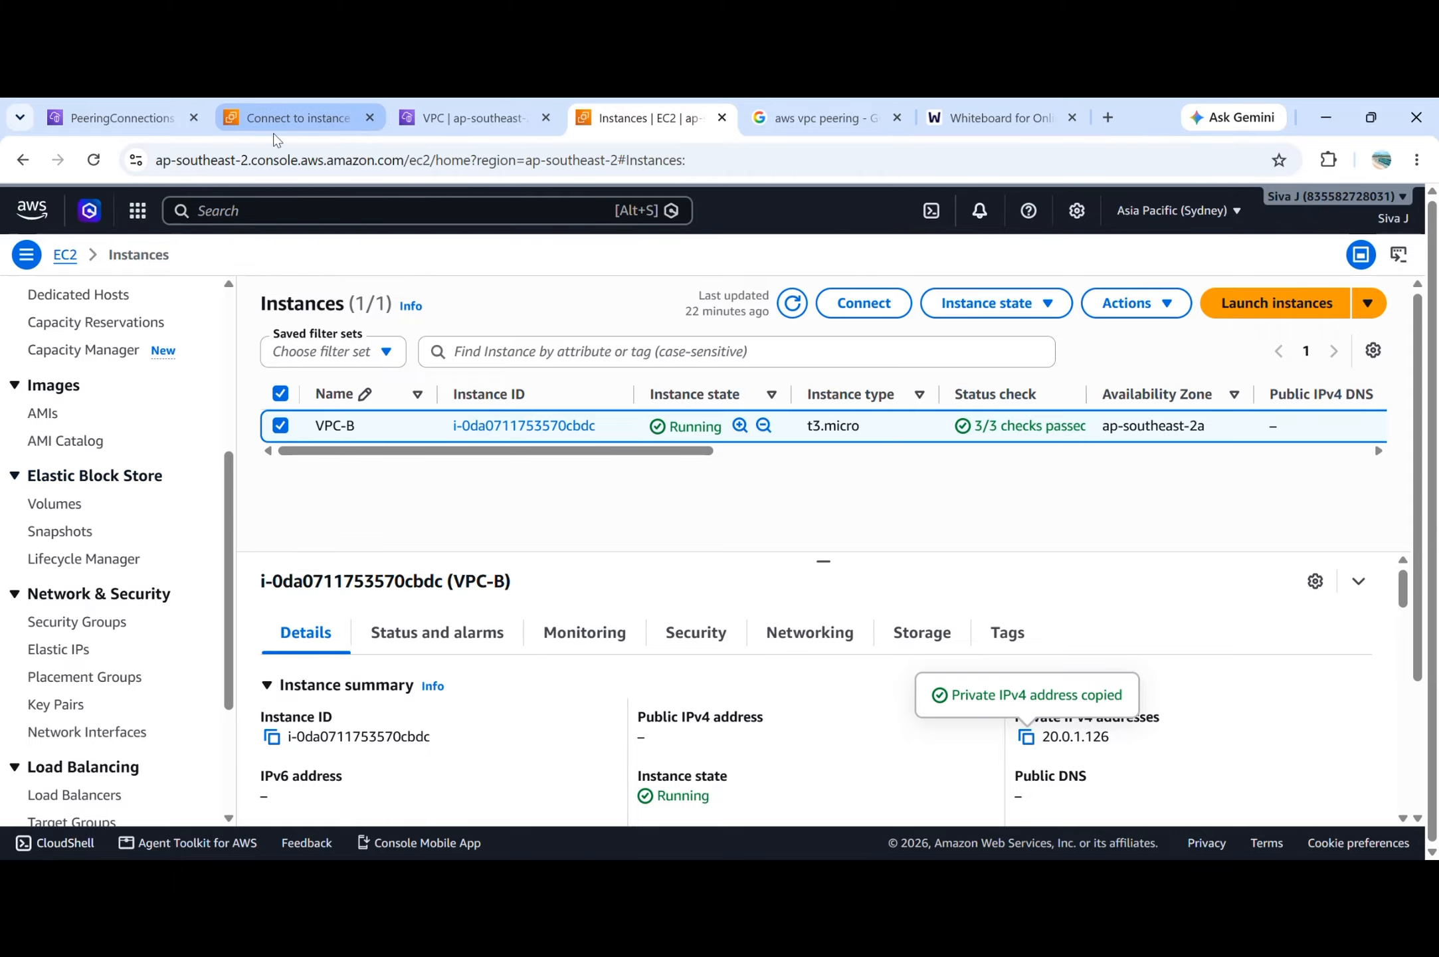
Examine the routes of vpc-aroute in Singapore, especially the 20.0.0.0/16 entry targeting the peering connection.
{"action": "left_click", "coordinate": [111, 121]}
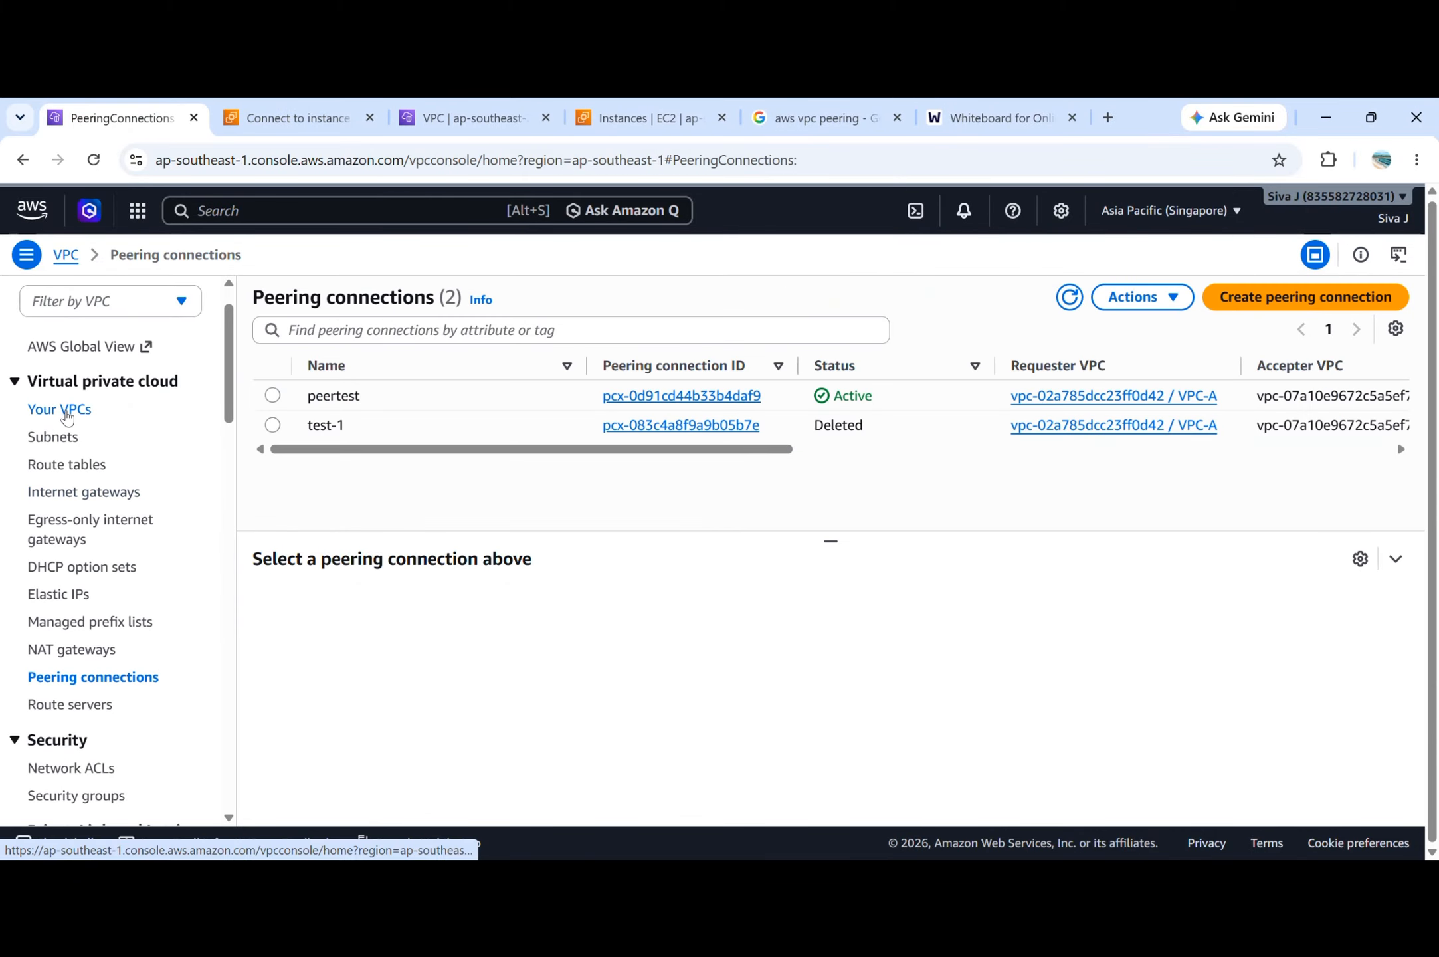
{"action": "left_click", "coordinate": [70, 464]}
{"action": "left_click", "coordinate": [407, 611]}
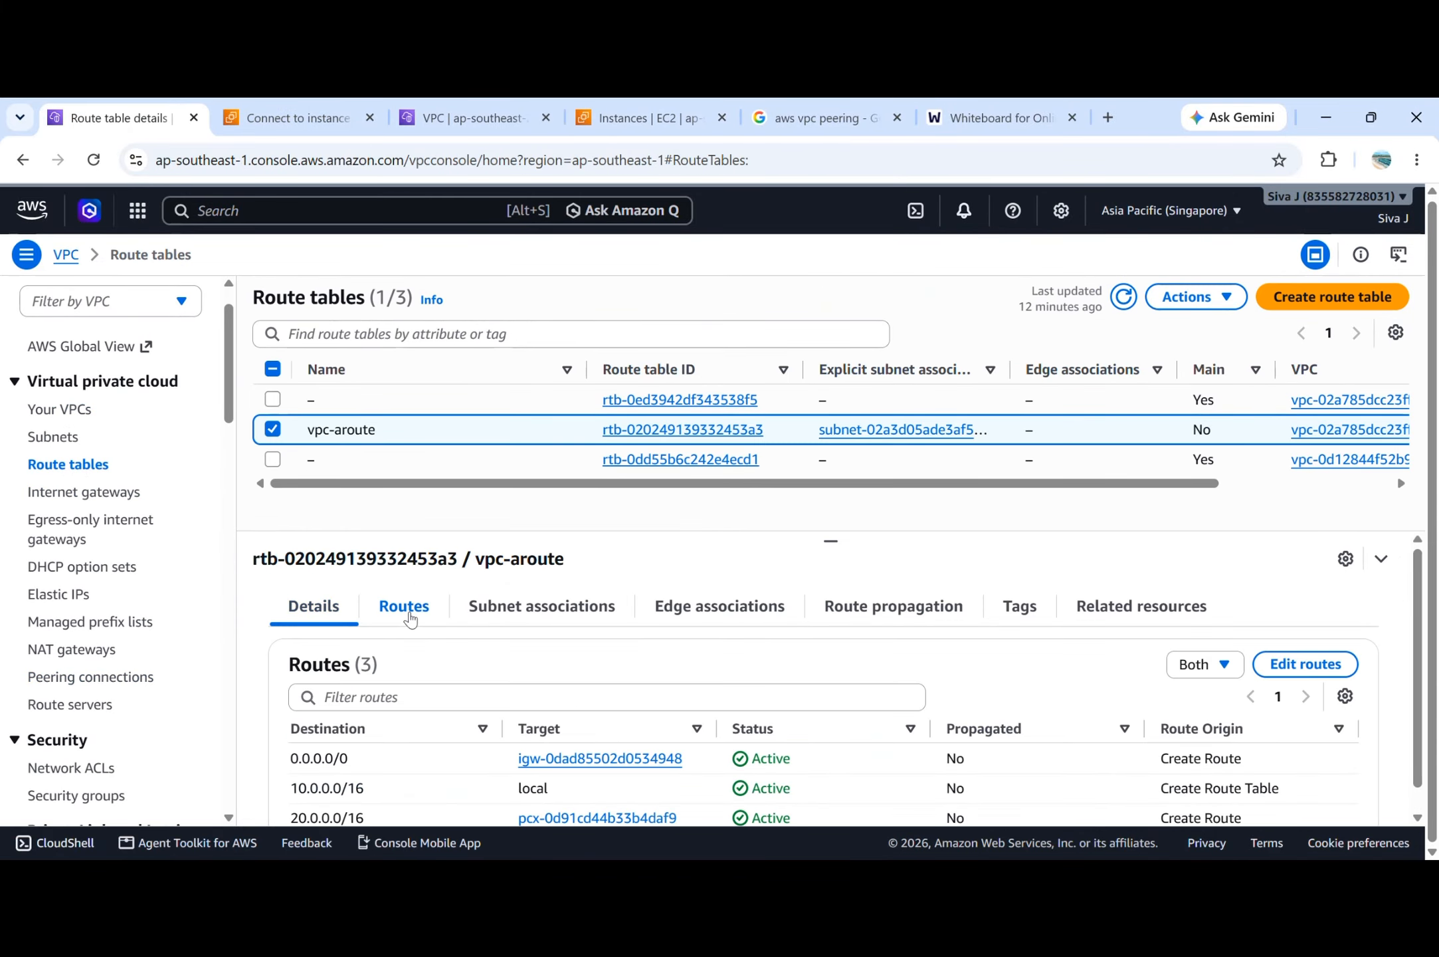
{"action": "scroll", "coordinate": [459, 658], "scroll_direction": "down", "scroll_amount": 1}
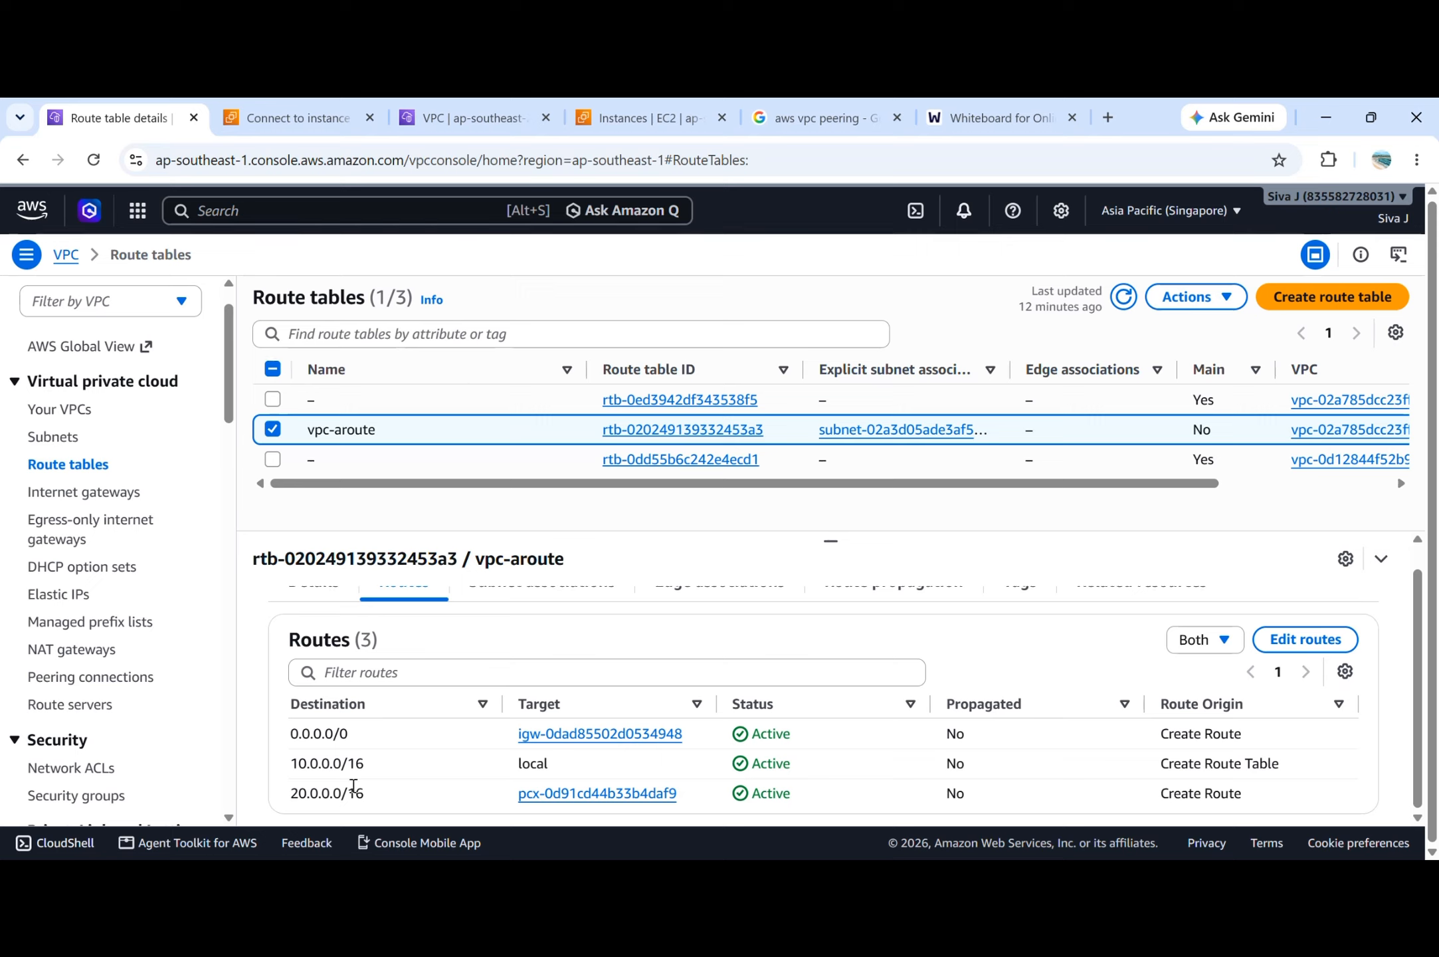
{"action": "triple_click", "coordinate": [345, 795]}
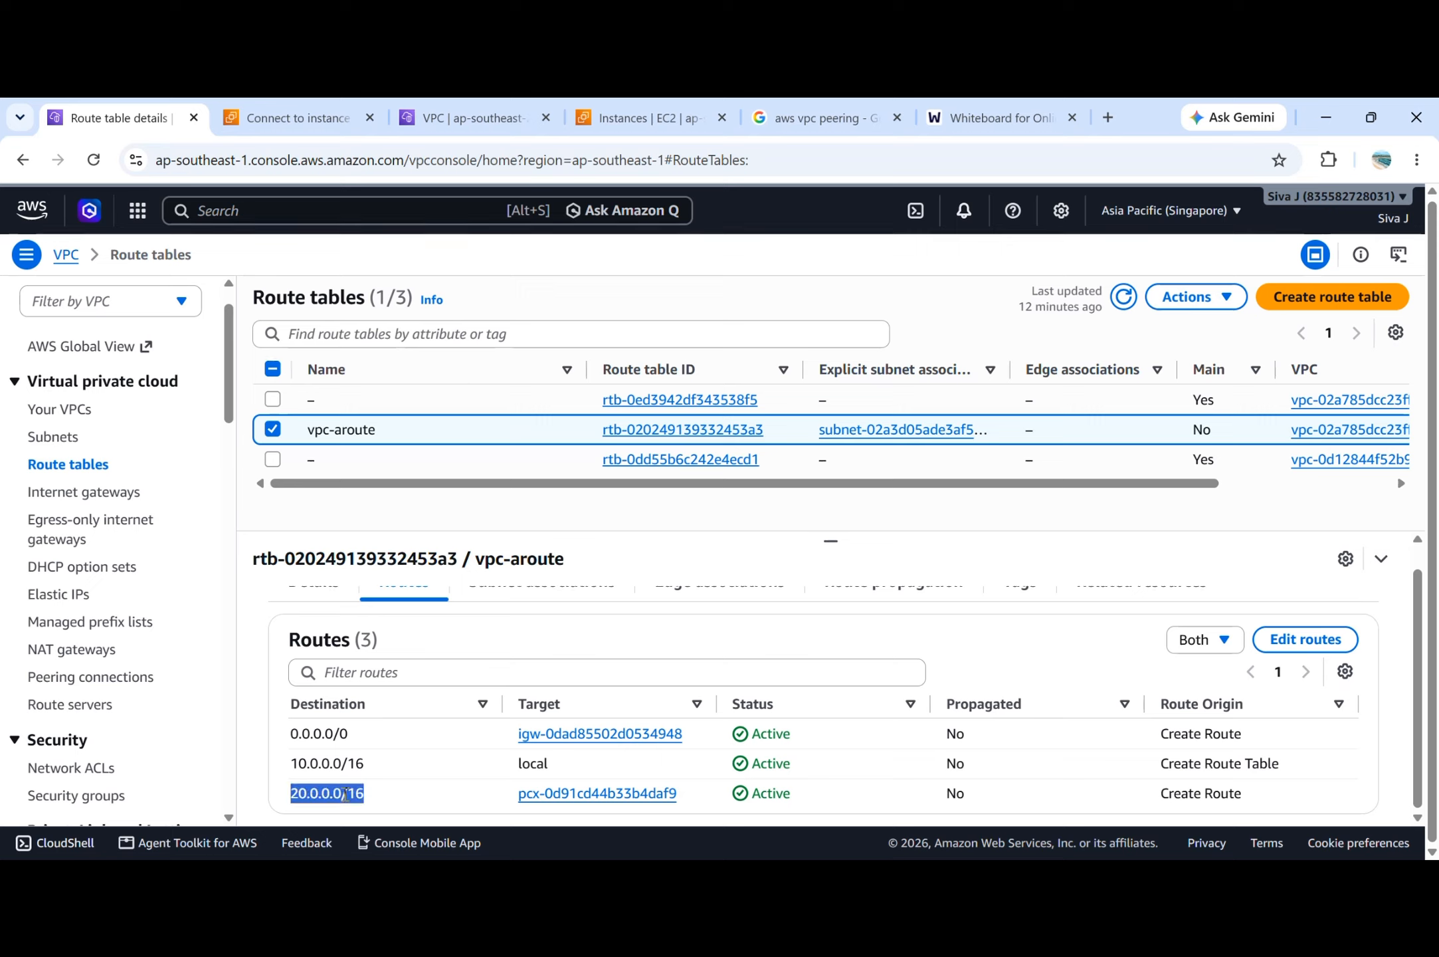
{"action": "left_click", "coordinate": [344, 794]}
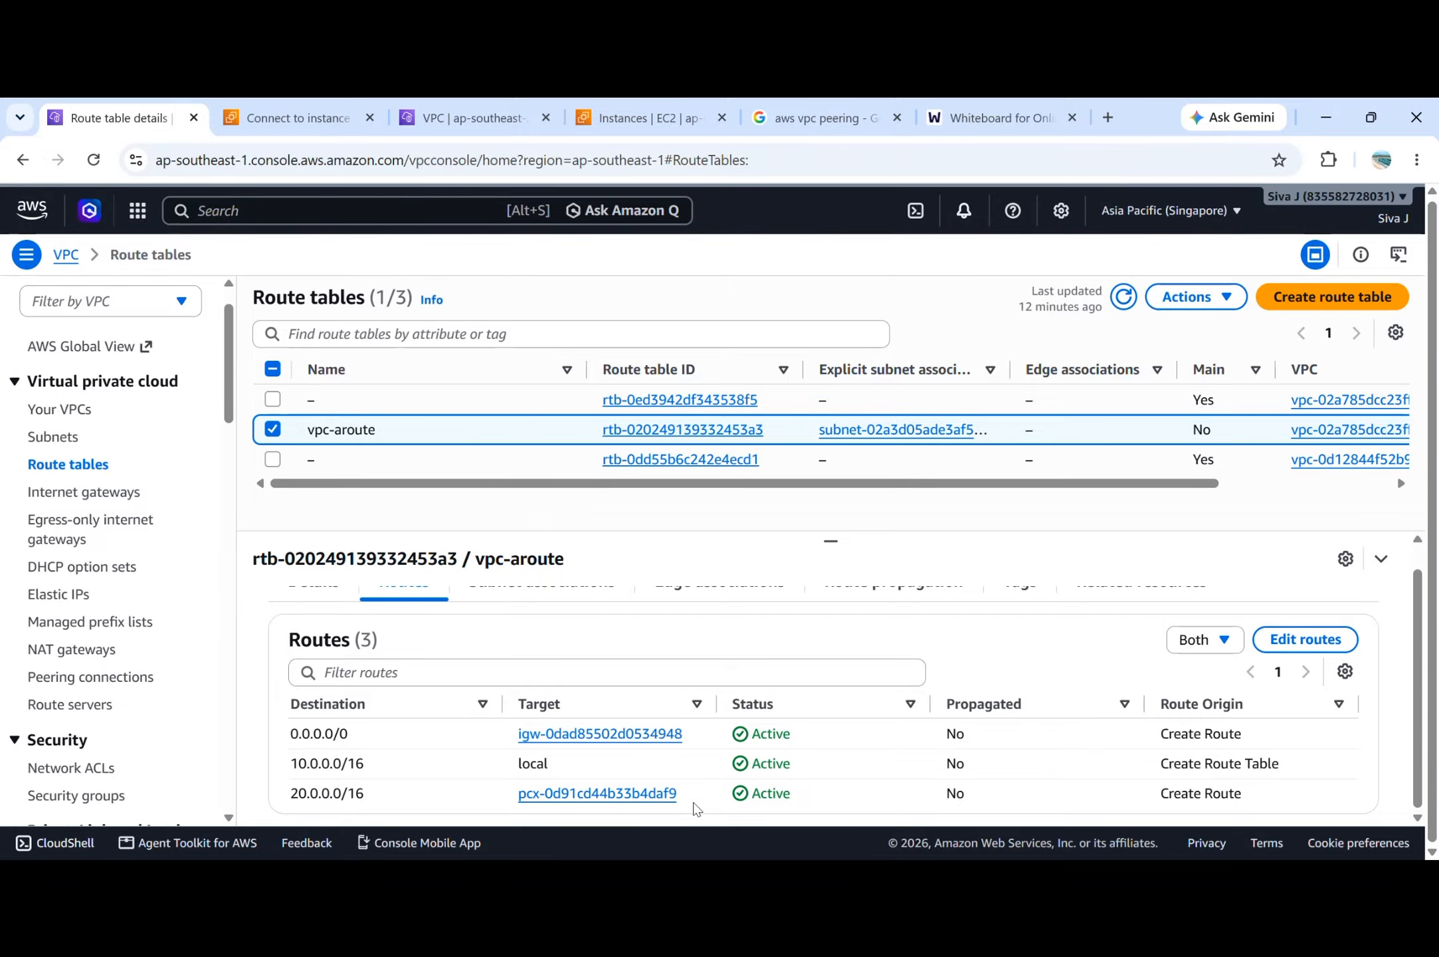
Examine the 10.0.0.0/16 return route in Sydney's VPC-B-route table.
{"action": "left_click", "coordinate": [468, 123]}
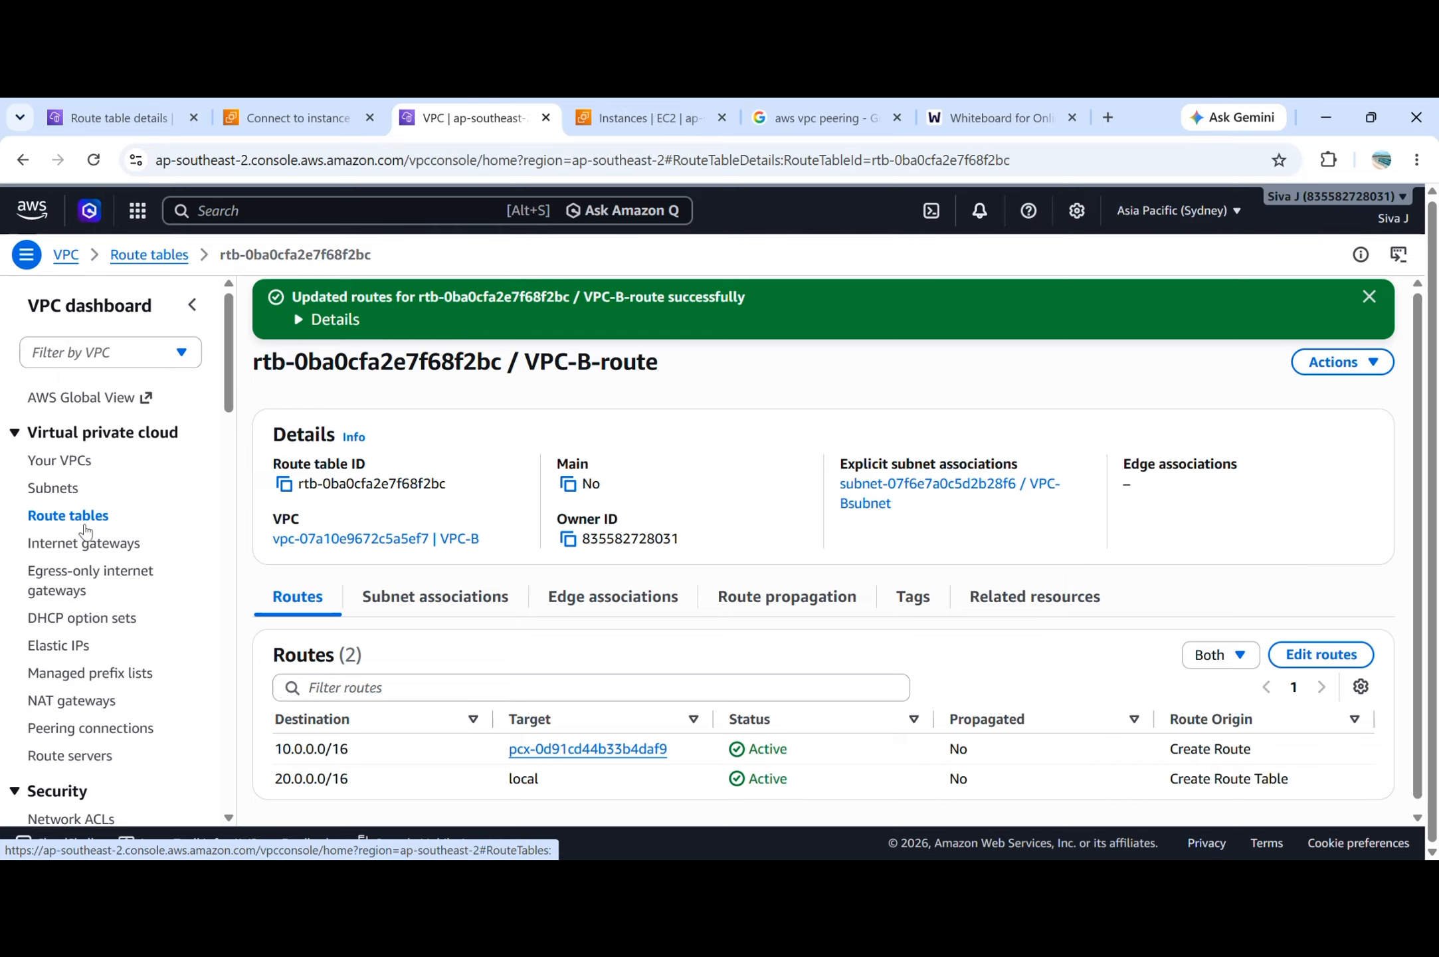
{"action": "double_click", "coordinate": [315, 751]}
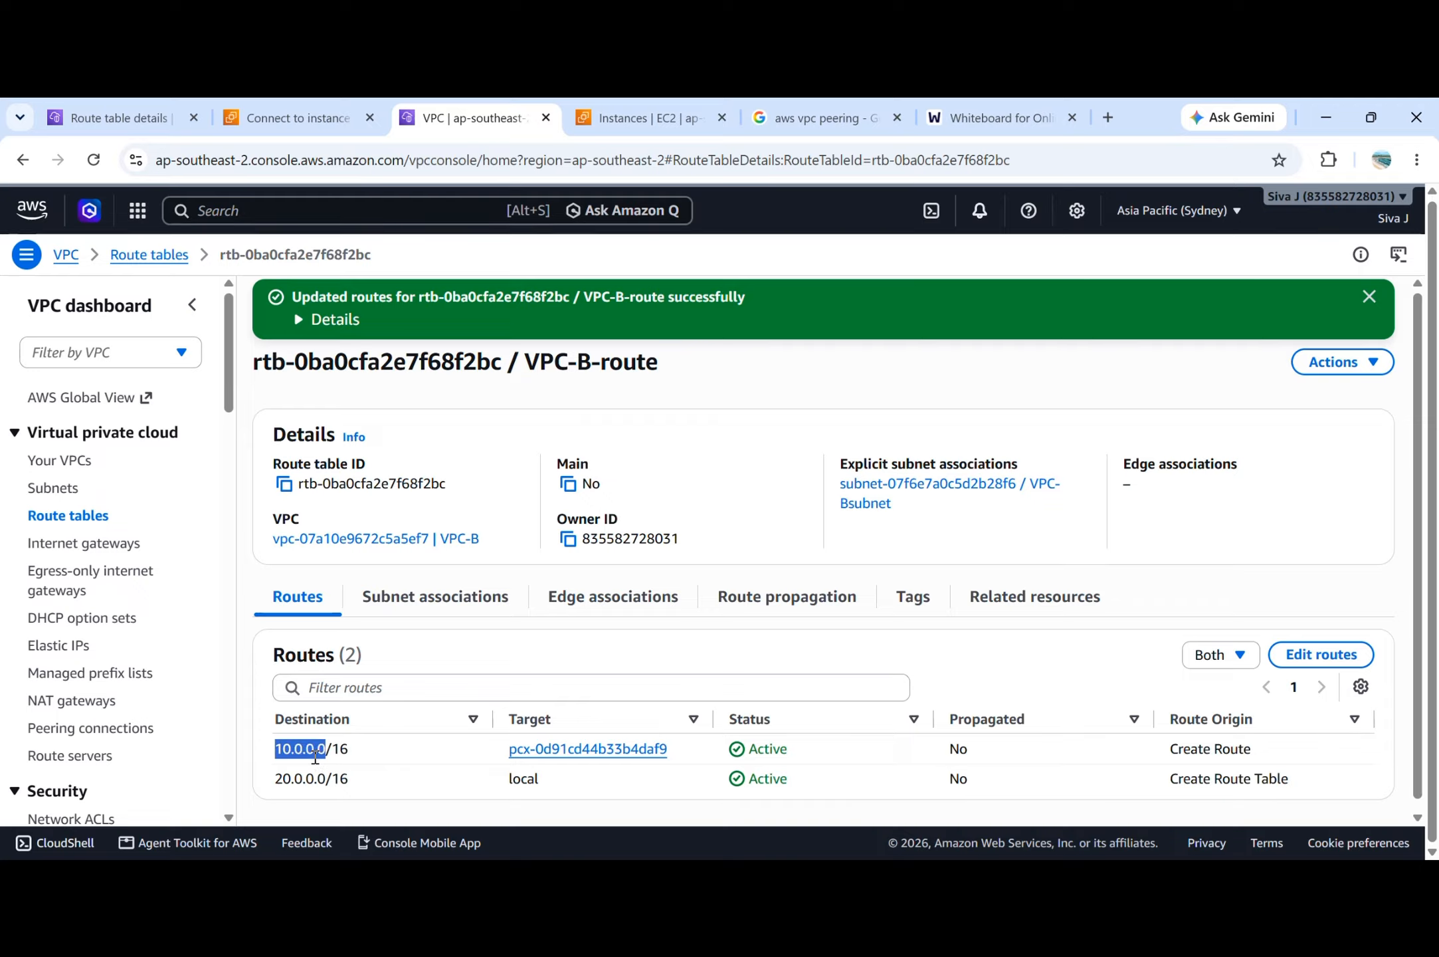
{"action": "left_click", "coordinate": [359, 751]}
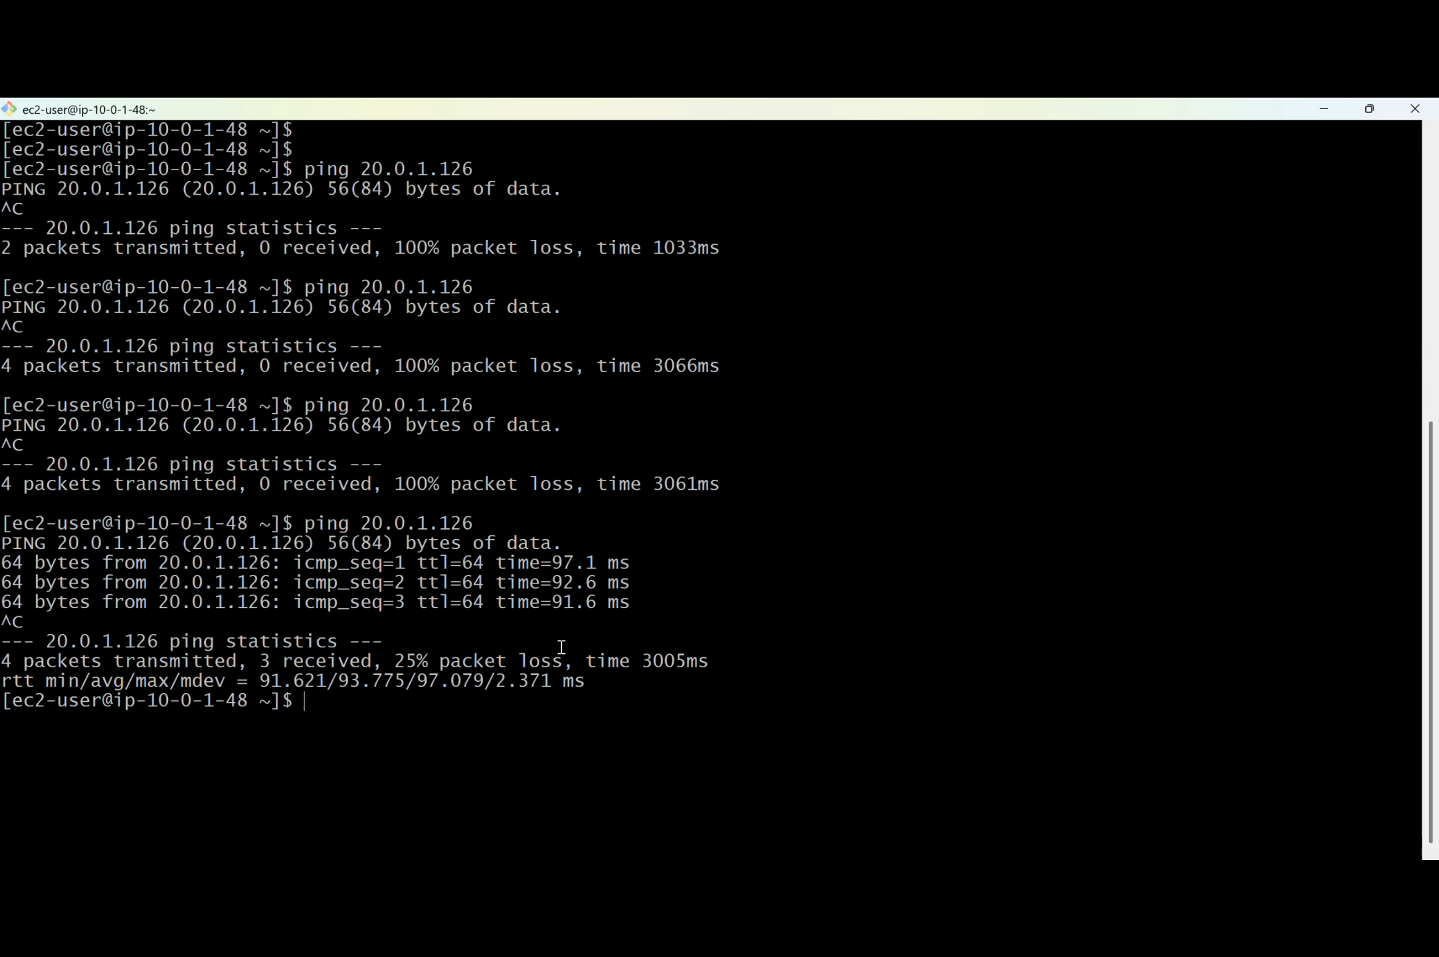
In the VPC-A instance's terminal, clear the screen, ping 20.0.1.126 and stop it after several packets.
{"action": "key", "text": "ctrl+l"}
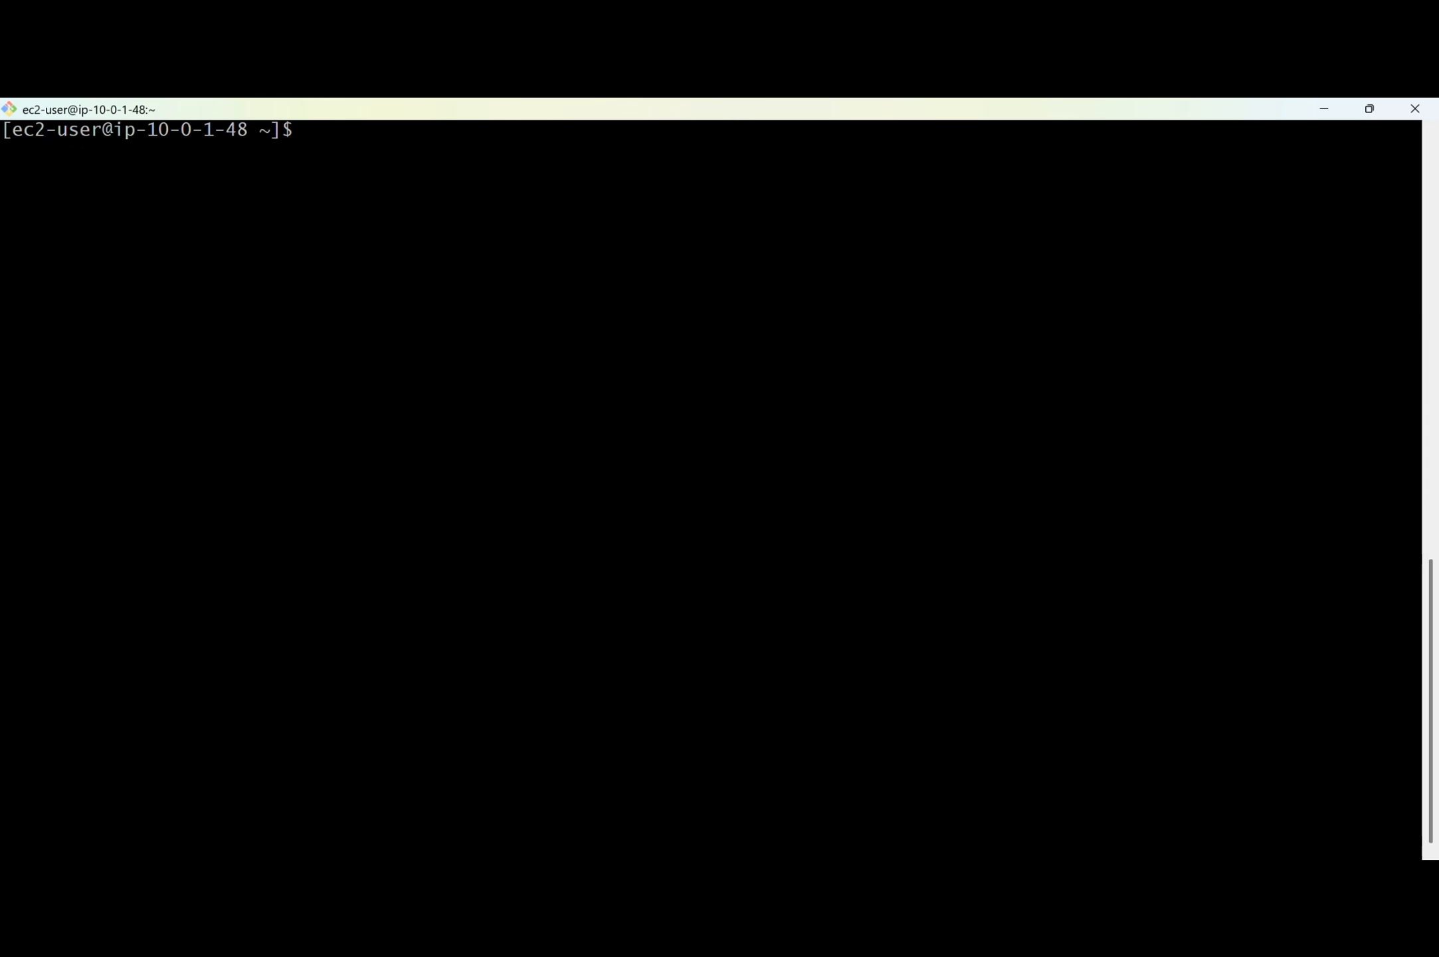
{"action": "type", "text": "ping 20.0.1.126"}
{"action": "key", "text": "Return"}
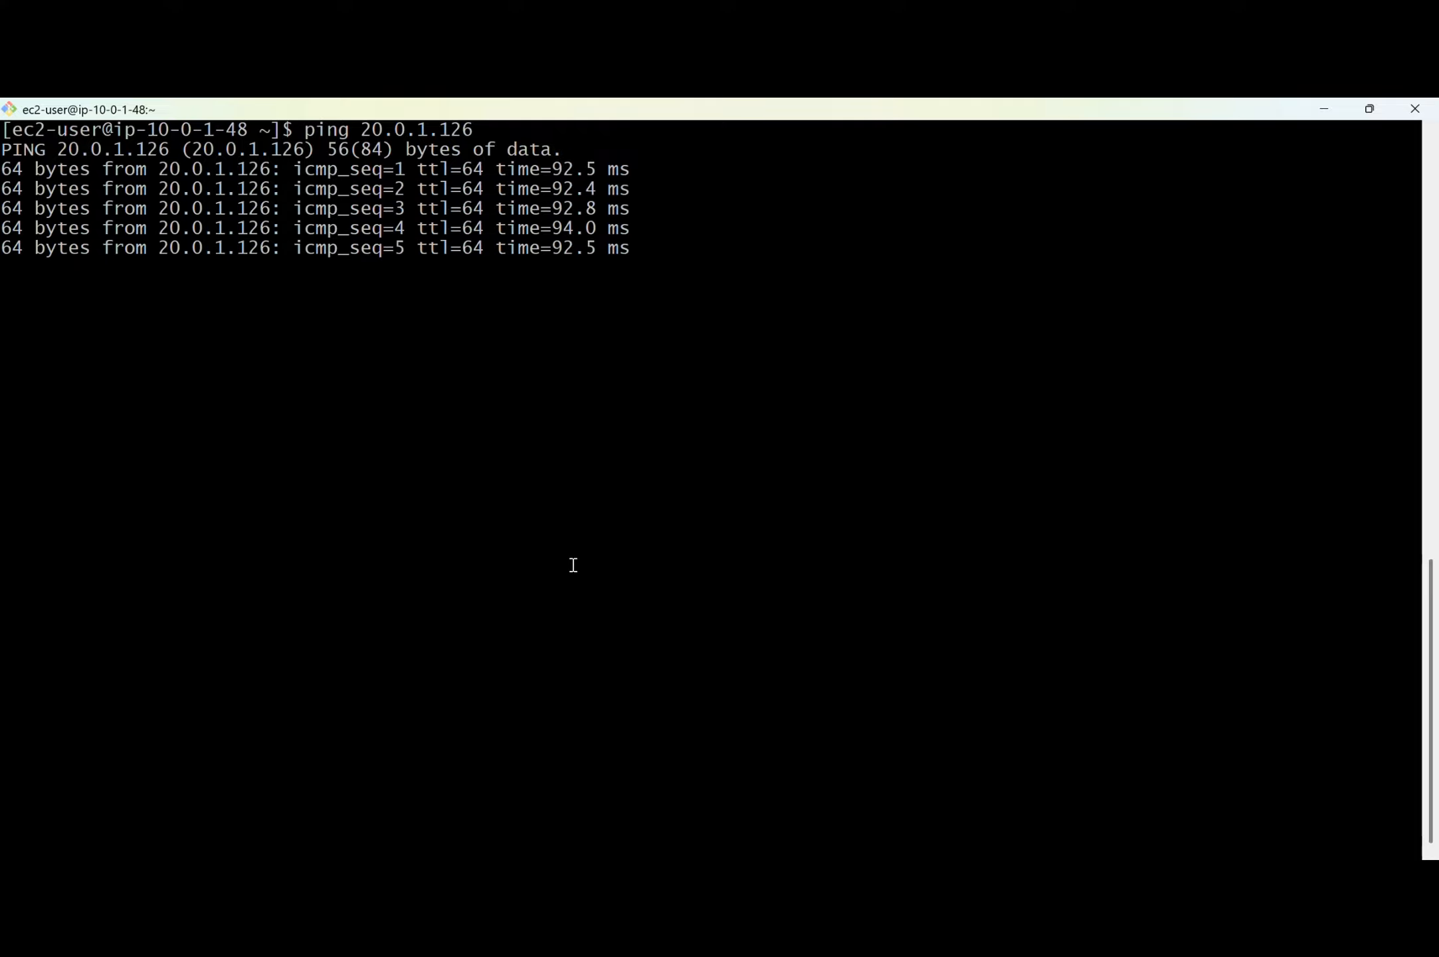
{"action": "key", "text": "ctrl+c"}
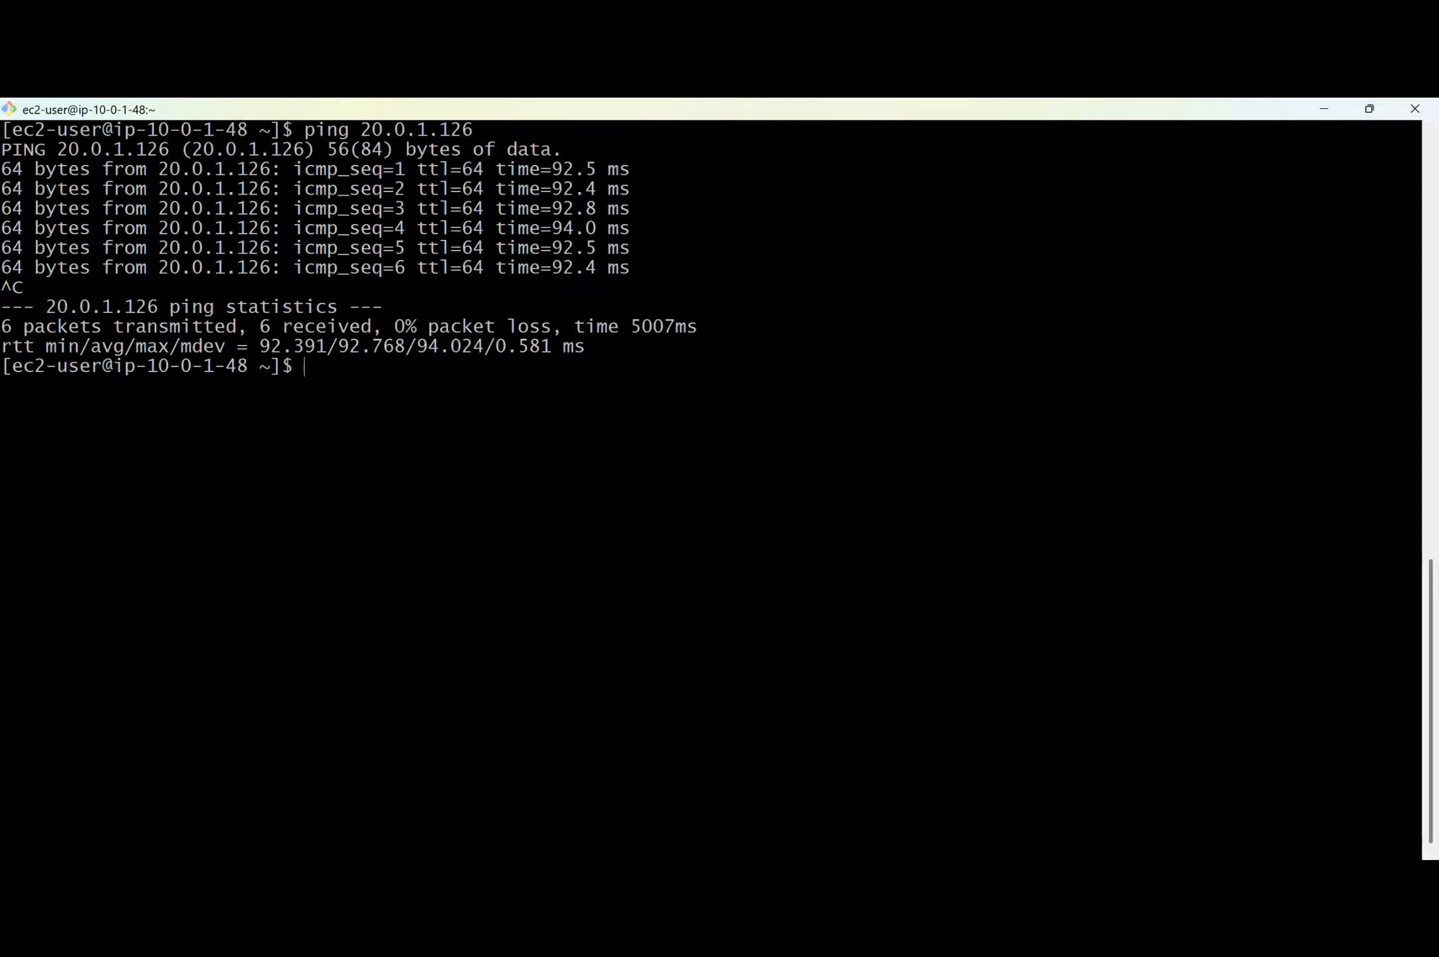
Switch back to Chrome and check the available actions for peering connection pcx-0d91cd44b33b4daf9 in Sydney.
{"action": "key", "text": "alt+Tab"}
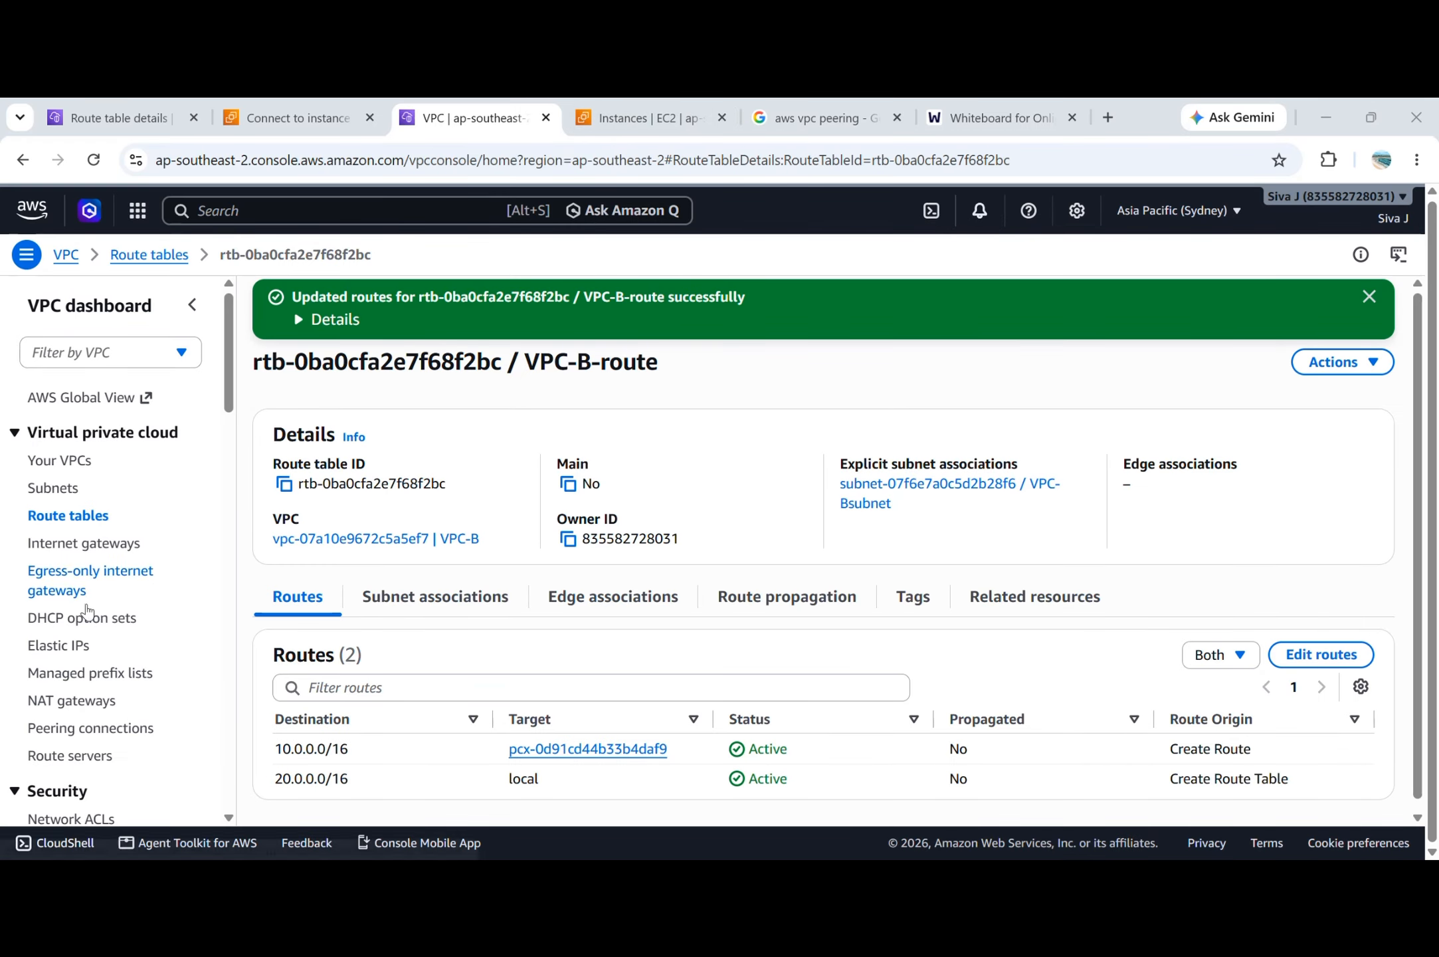
{"action": "scroll", "coordinate": [87, 612], "scroll_direction": "down", "scroll_amount": 1}
{"action": "scroll", "coordinate": [89, 611], "scroll_direction": "down", "scroll_amount": 1}
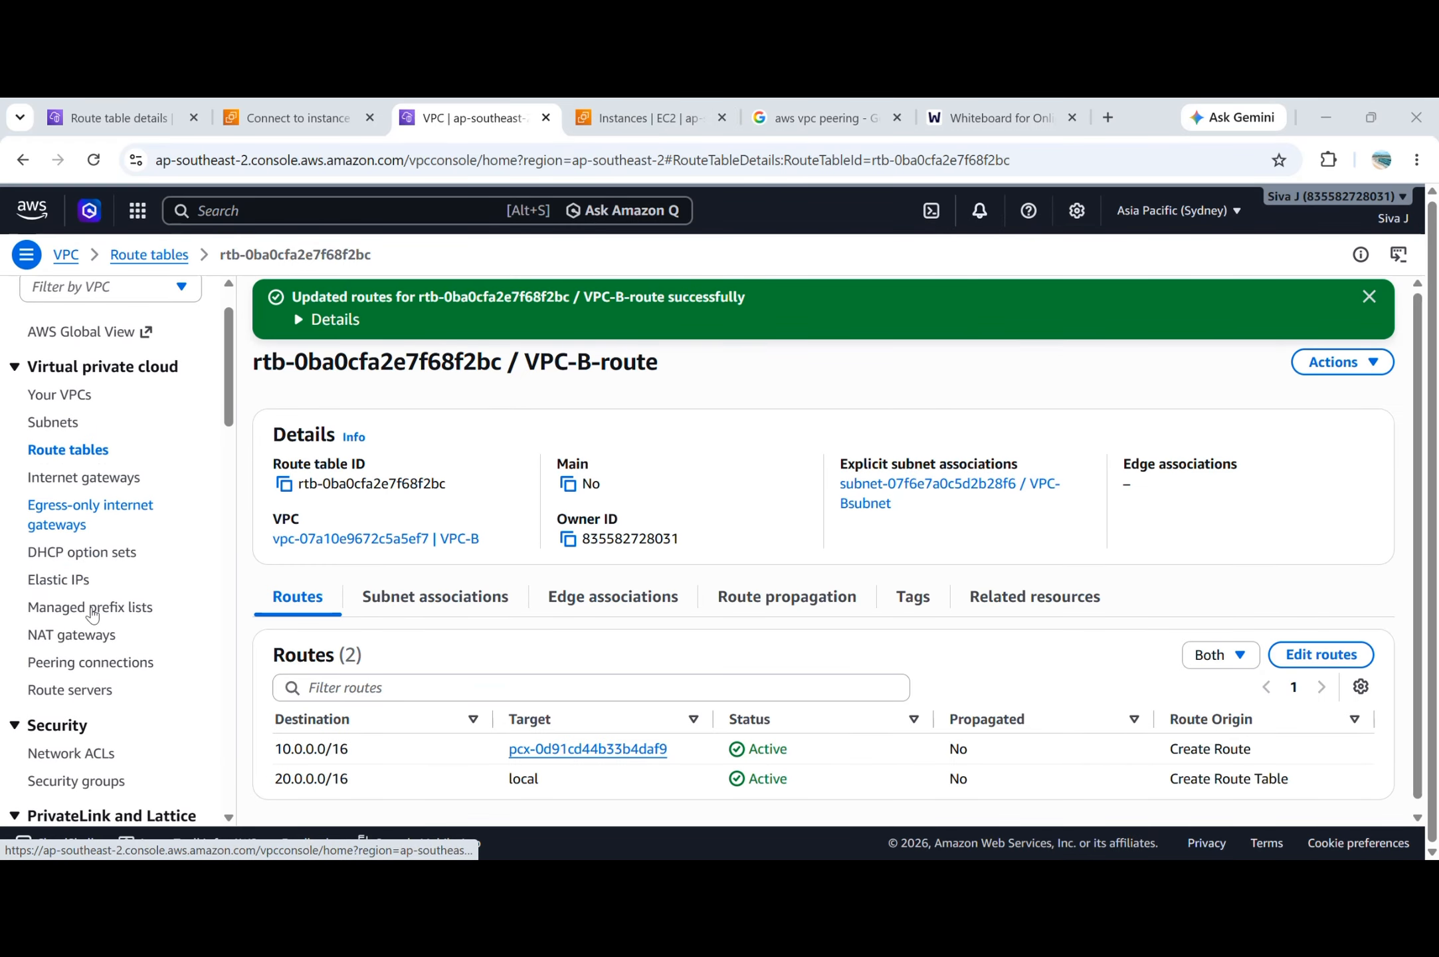
{"action": "left_click", "coordinate": [106, 666]}
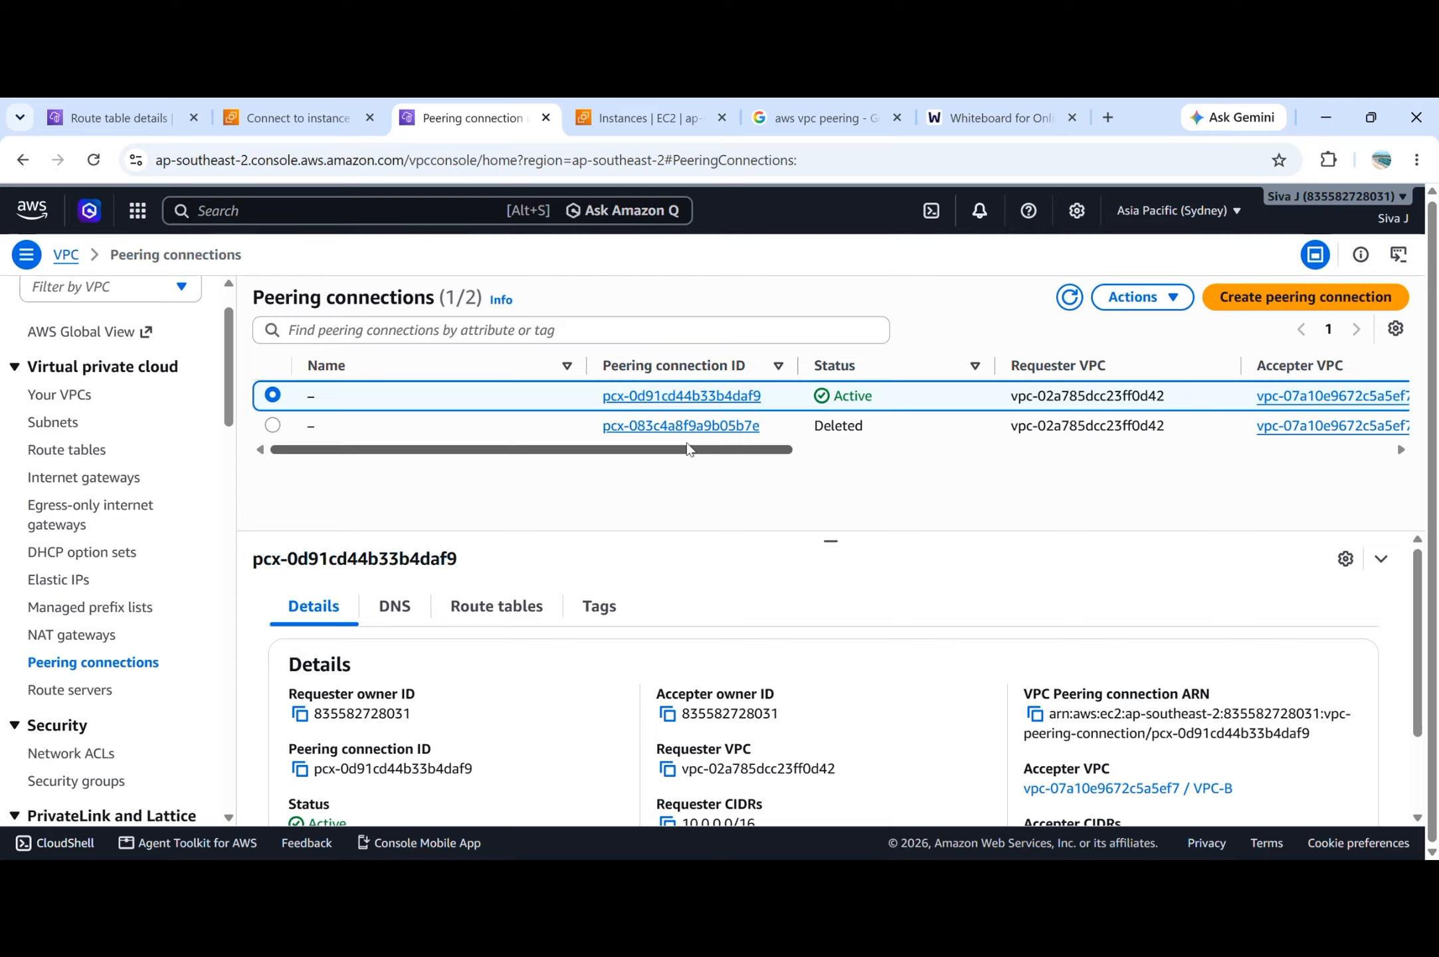
{"action": "left_click", "coordinate": [1154, 305]}
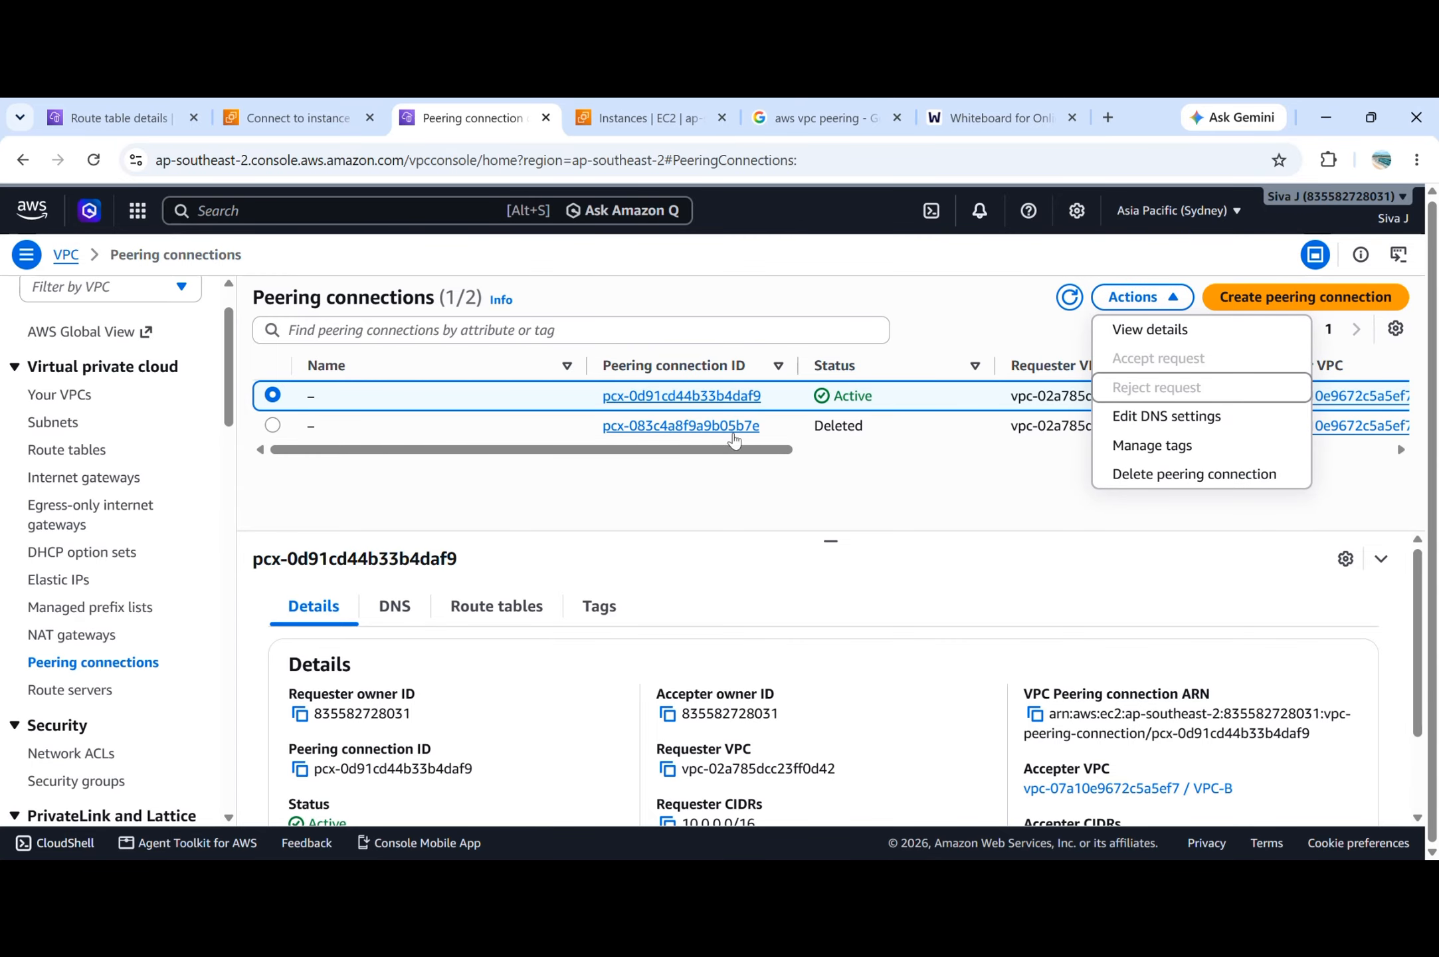
{"action": "left_click", "coordinate": [616, 140]}
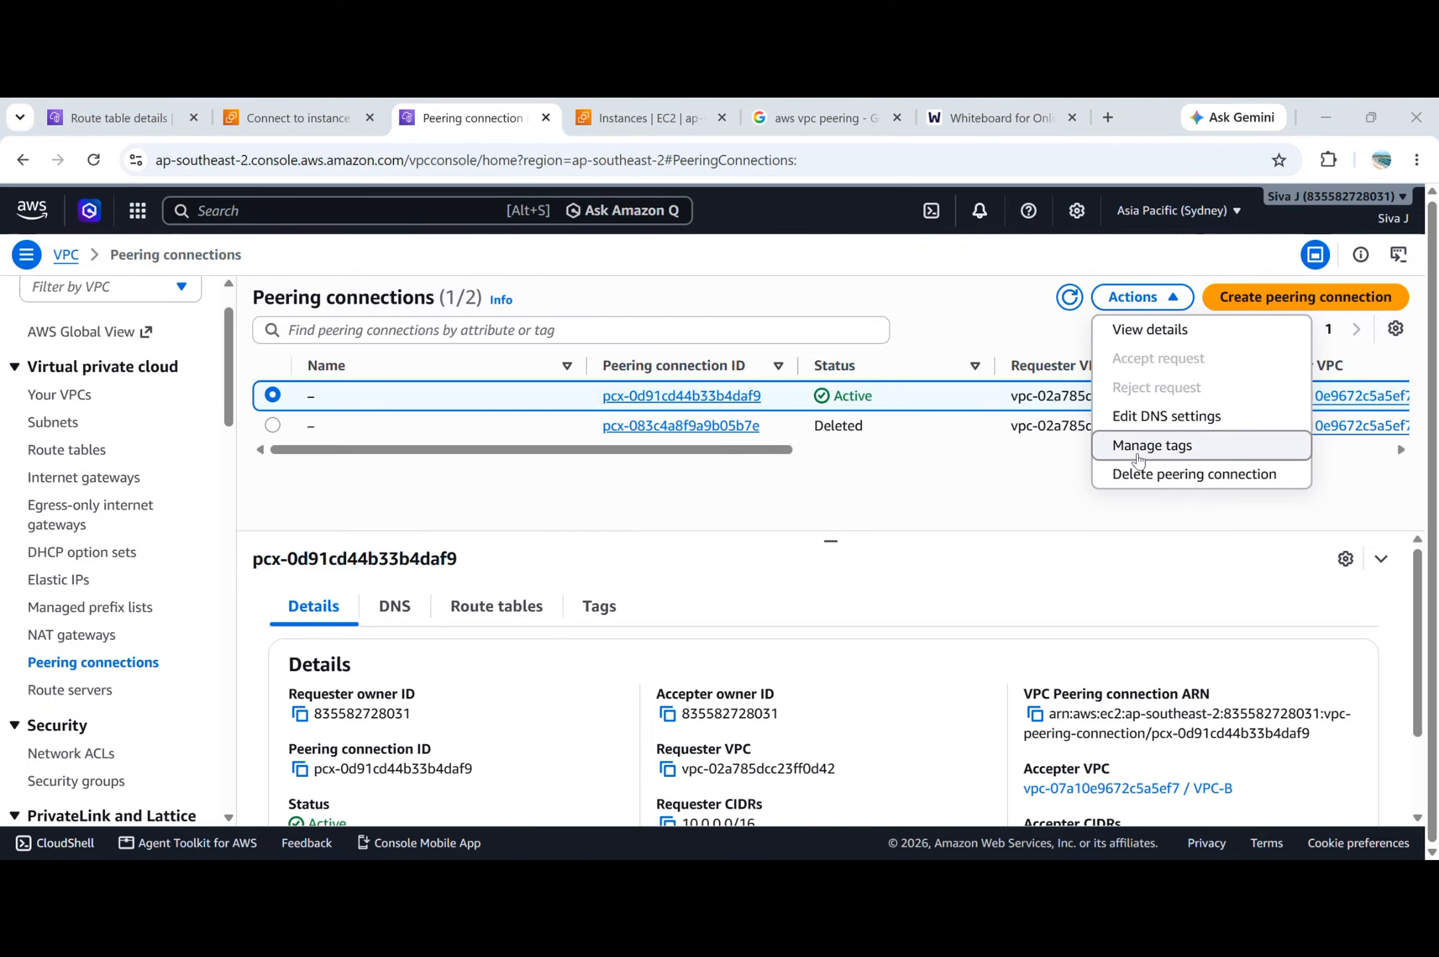
Refresh the Singapore peering connections list, select peertest and request its deletion.
{"action": "left_click", "coordinate": [152, 122]}
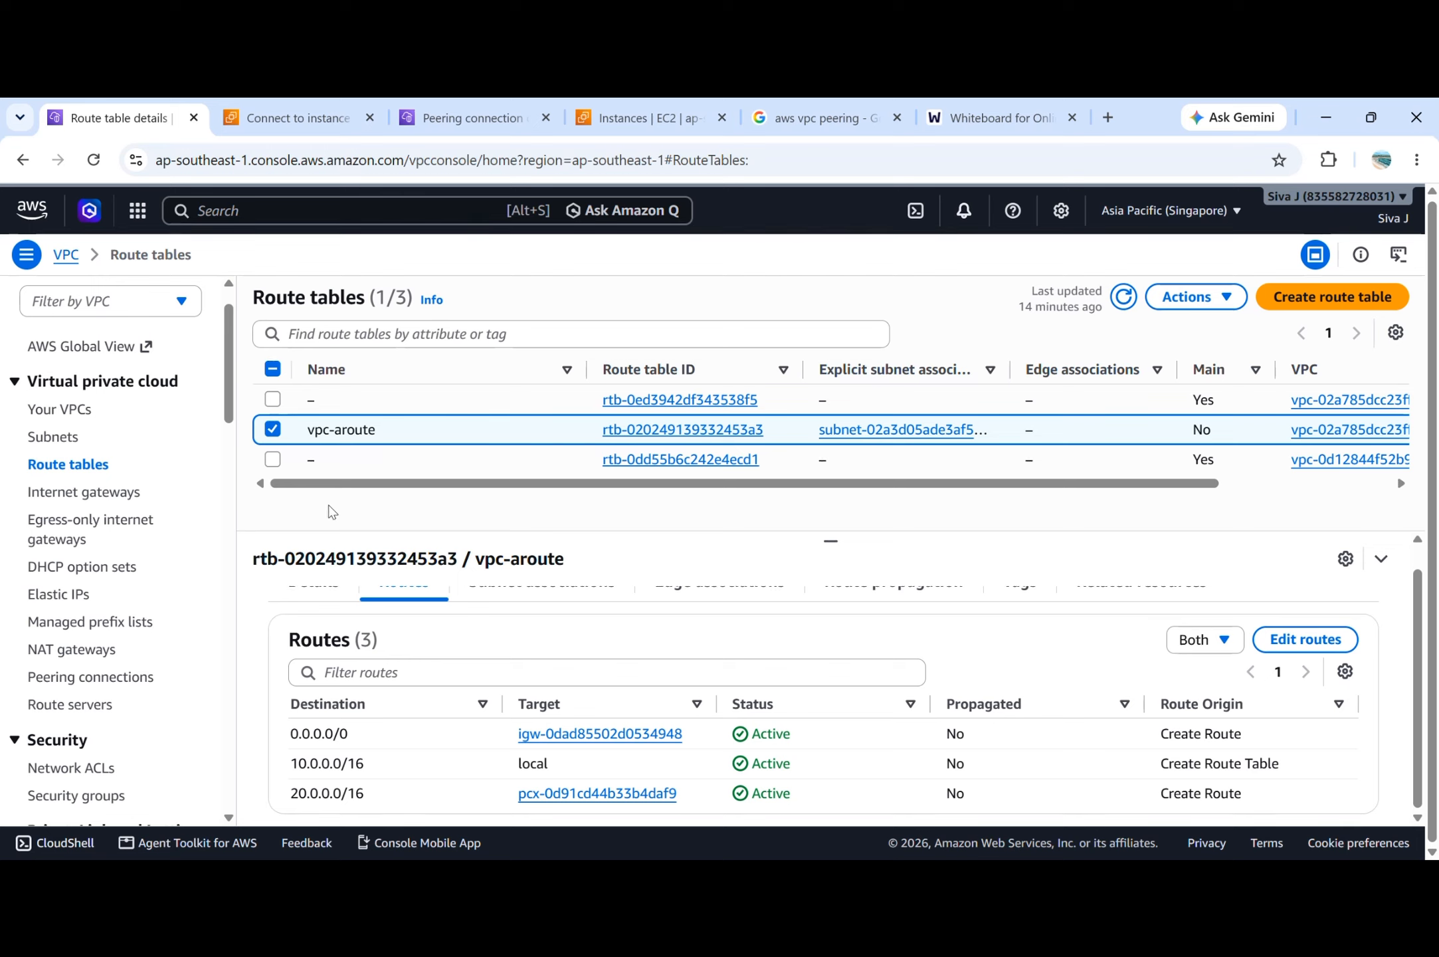
{"action": "left_click", "coordinate": [93, 677]}
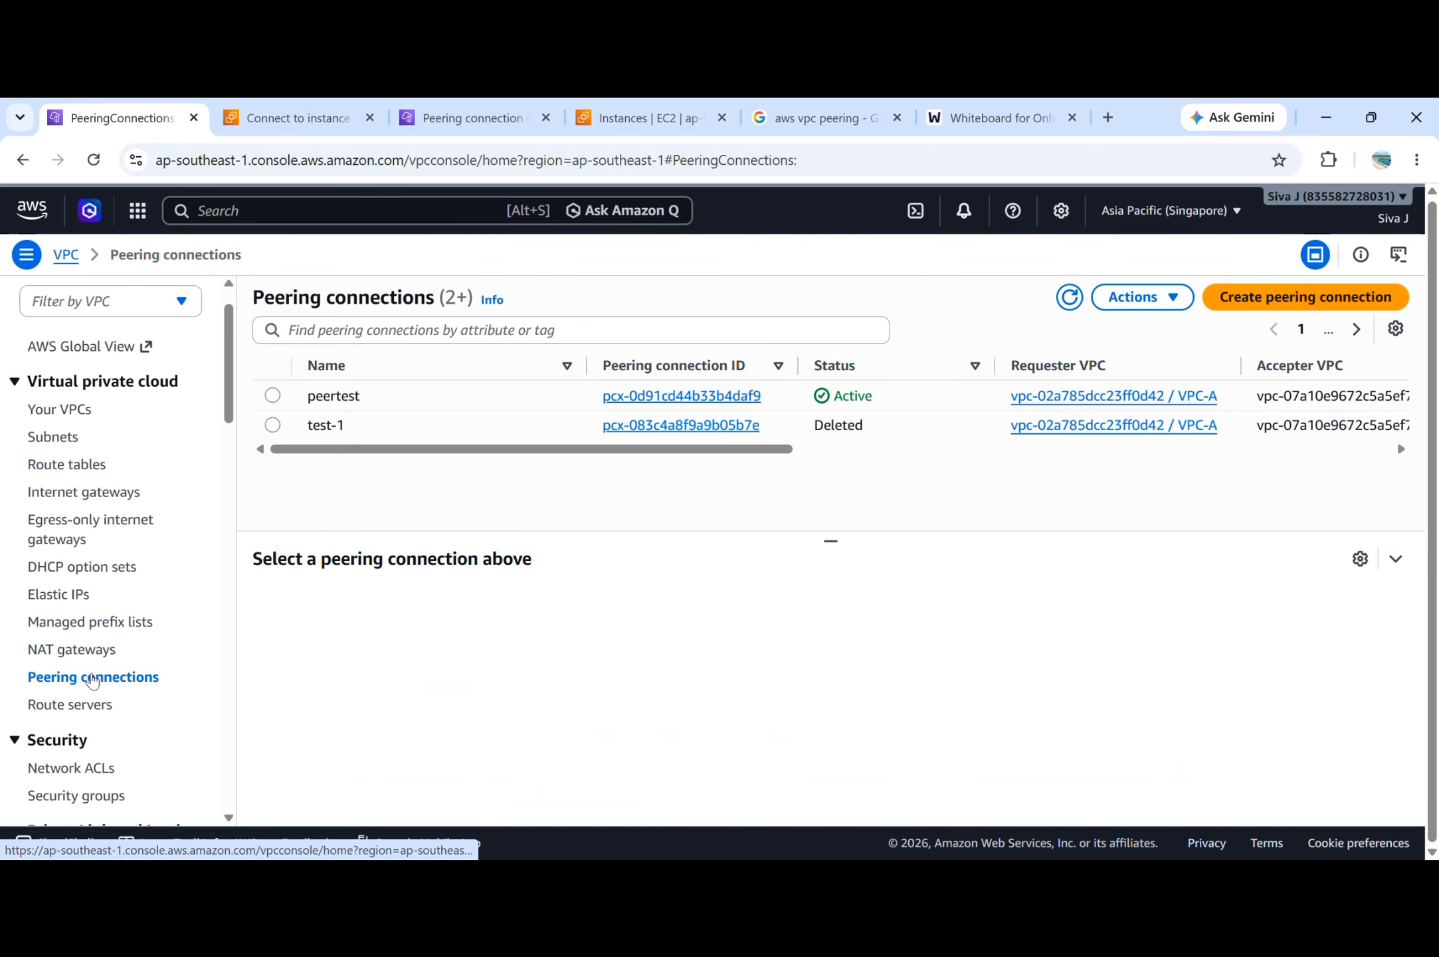
{"action": "left_click", "coordinate": [1069, 297]}
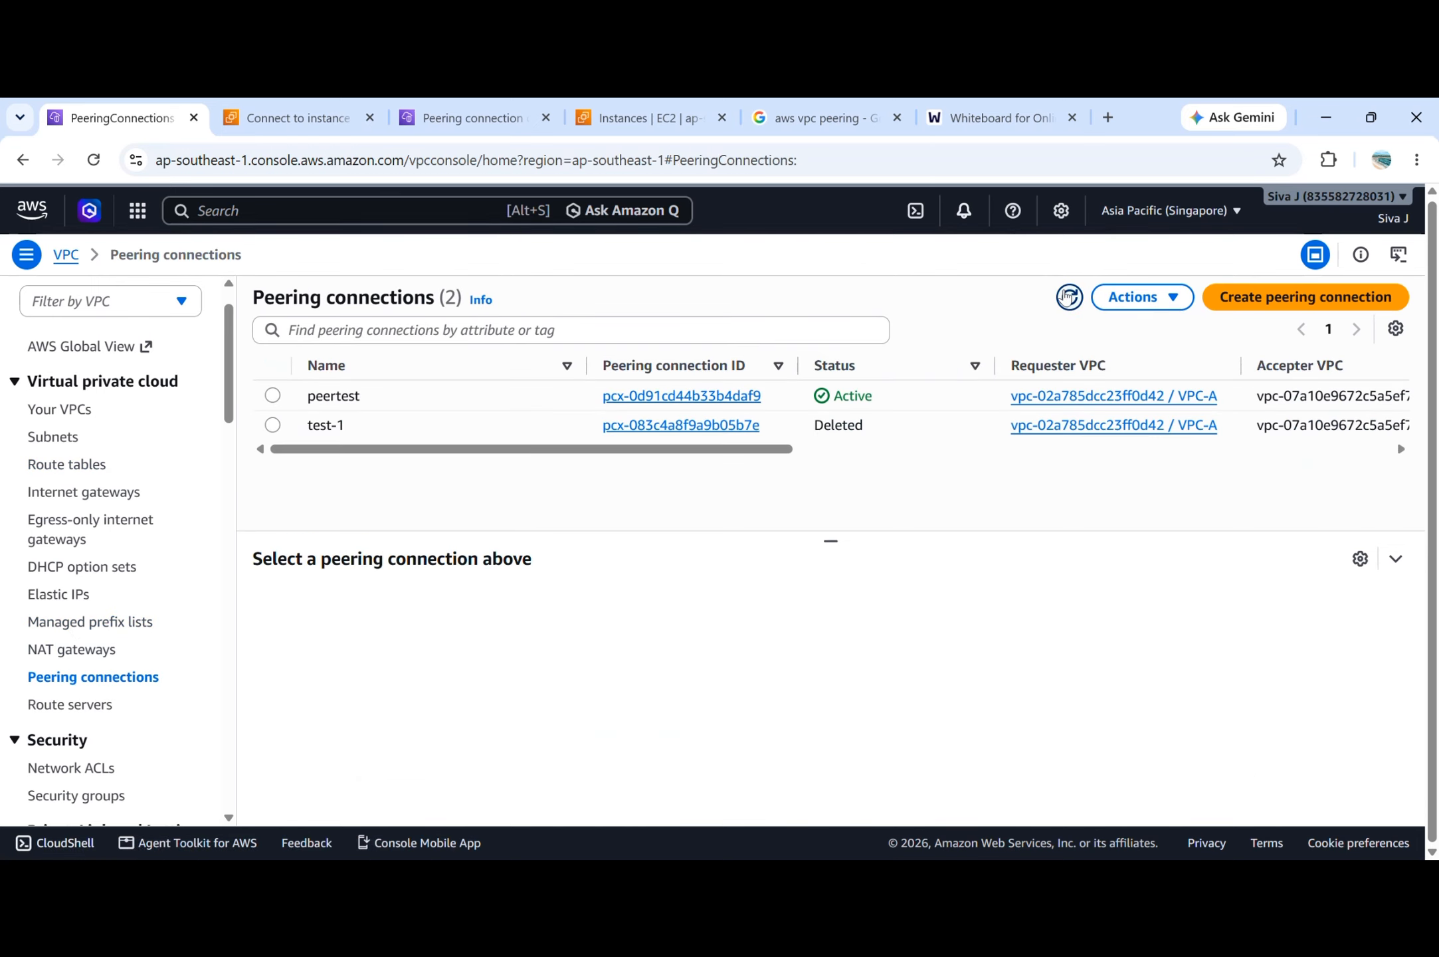
{"action": "left_click", "coordinate": [272, 396]}
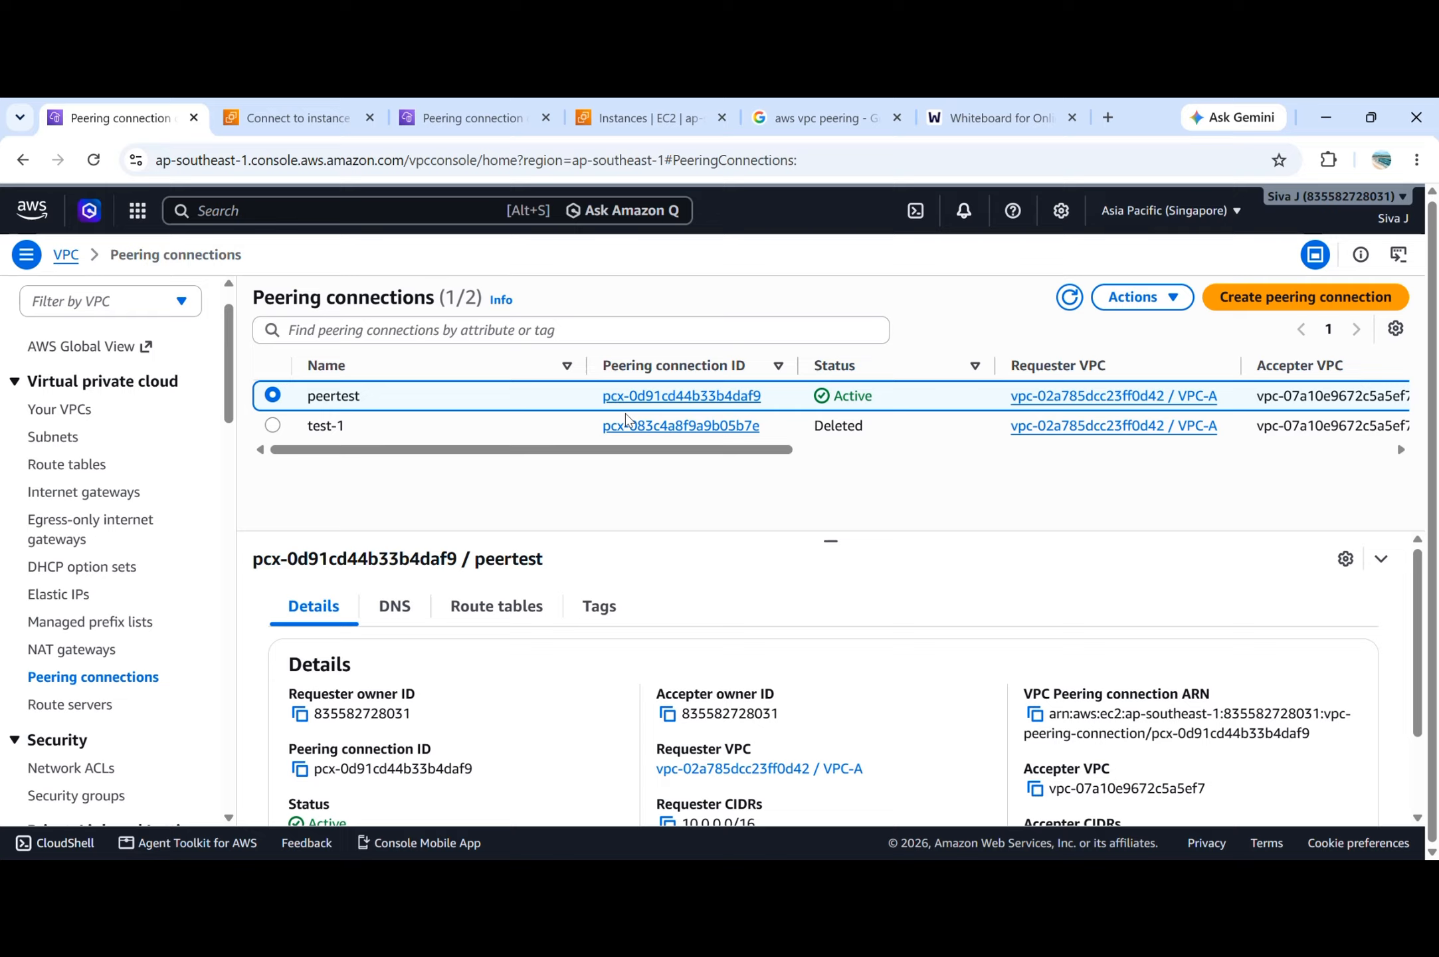
{"action": "left_click", "coordinate": [1168, 300]}
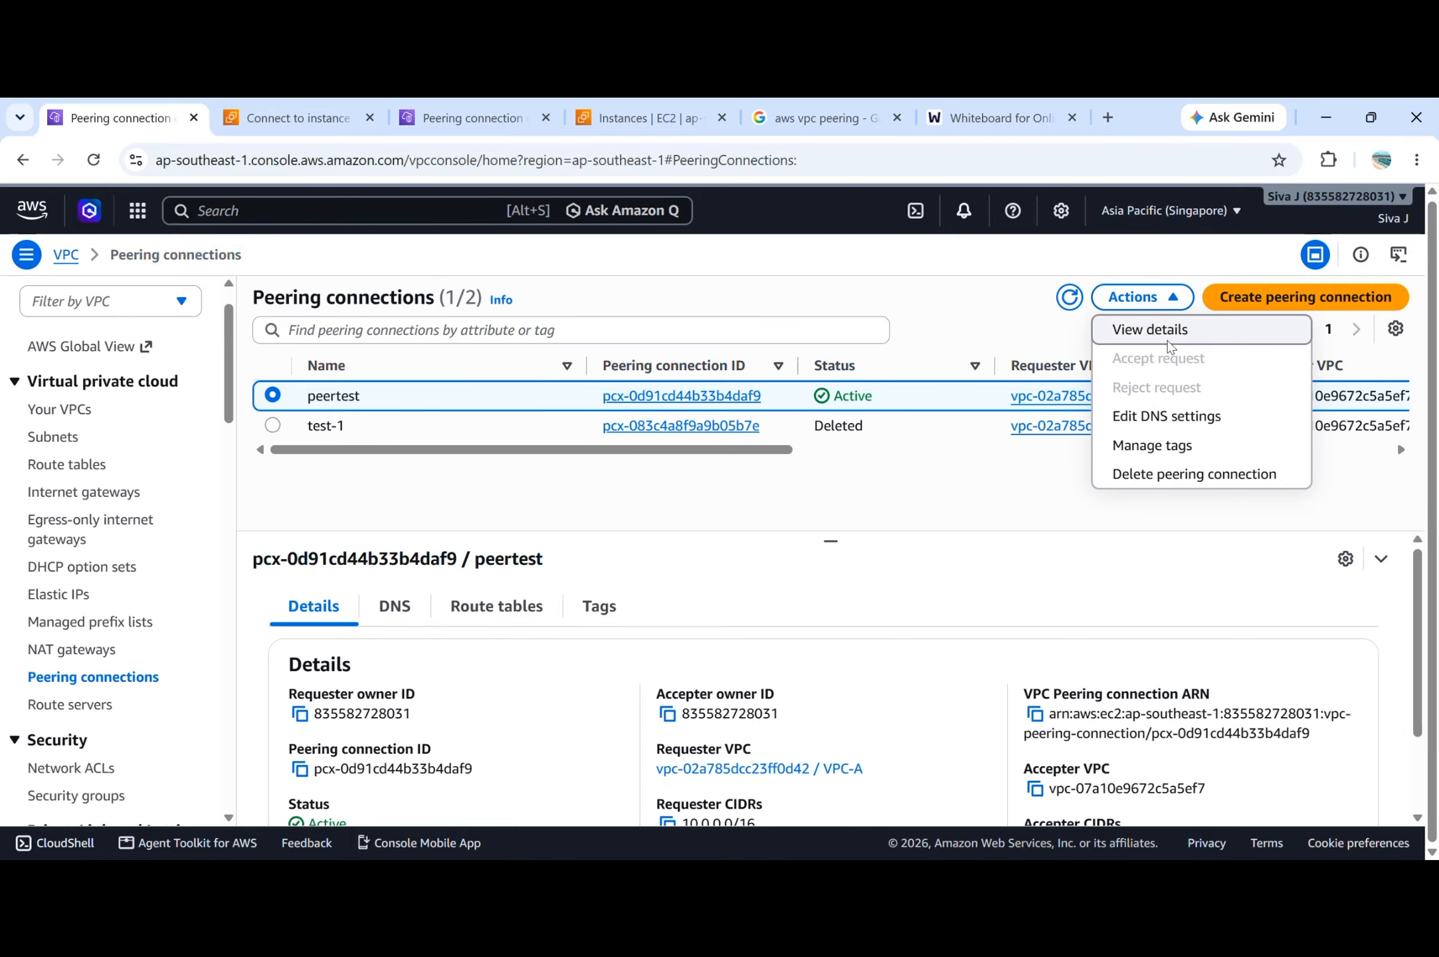
{"action": "left_click", "coordinate": [1171, 474]}
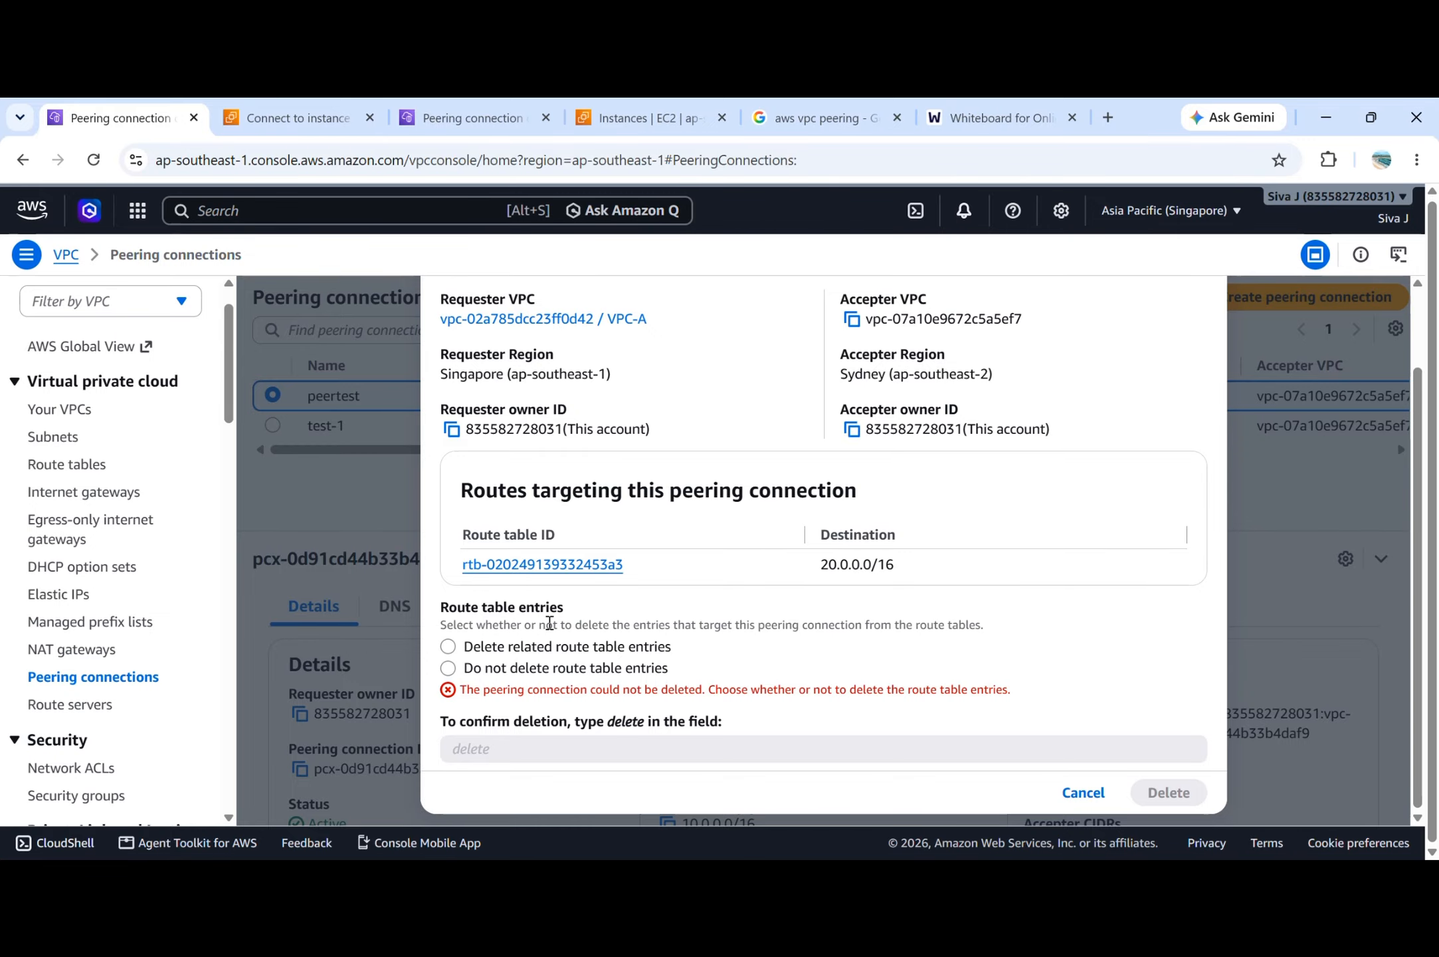
Choose Delete related route table entries, enter "delete" as confirmation, delete the peertest peering connection and dismiss the notification.
{"action": "left_click", "coordinate": [450, 646]}
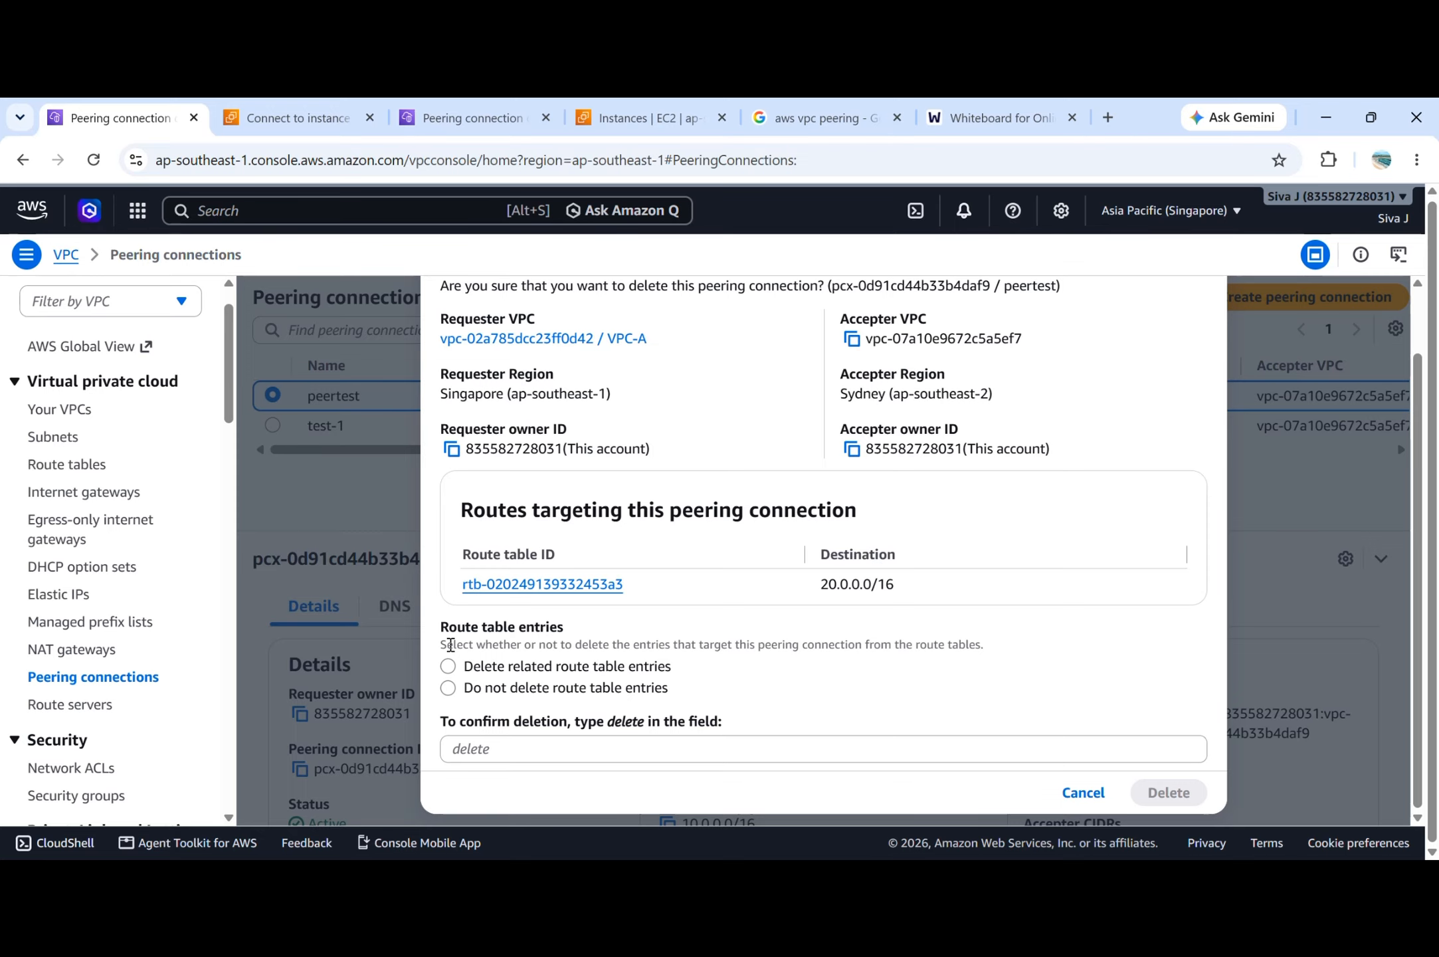
{"action": "left_click", "coordinate": [454, 666]}
{"action": "left_click", "coordinate": [447, 688]}
{"action": "left_click", "coordinate": [449, 667]}
{"action": "left_click", "coordinate": [543, 748]}
{"action": "type", "text": "delete"}
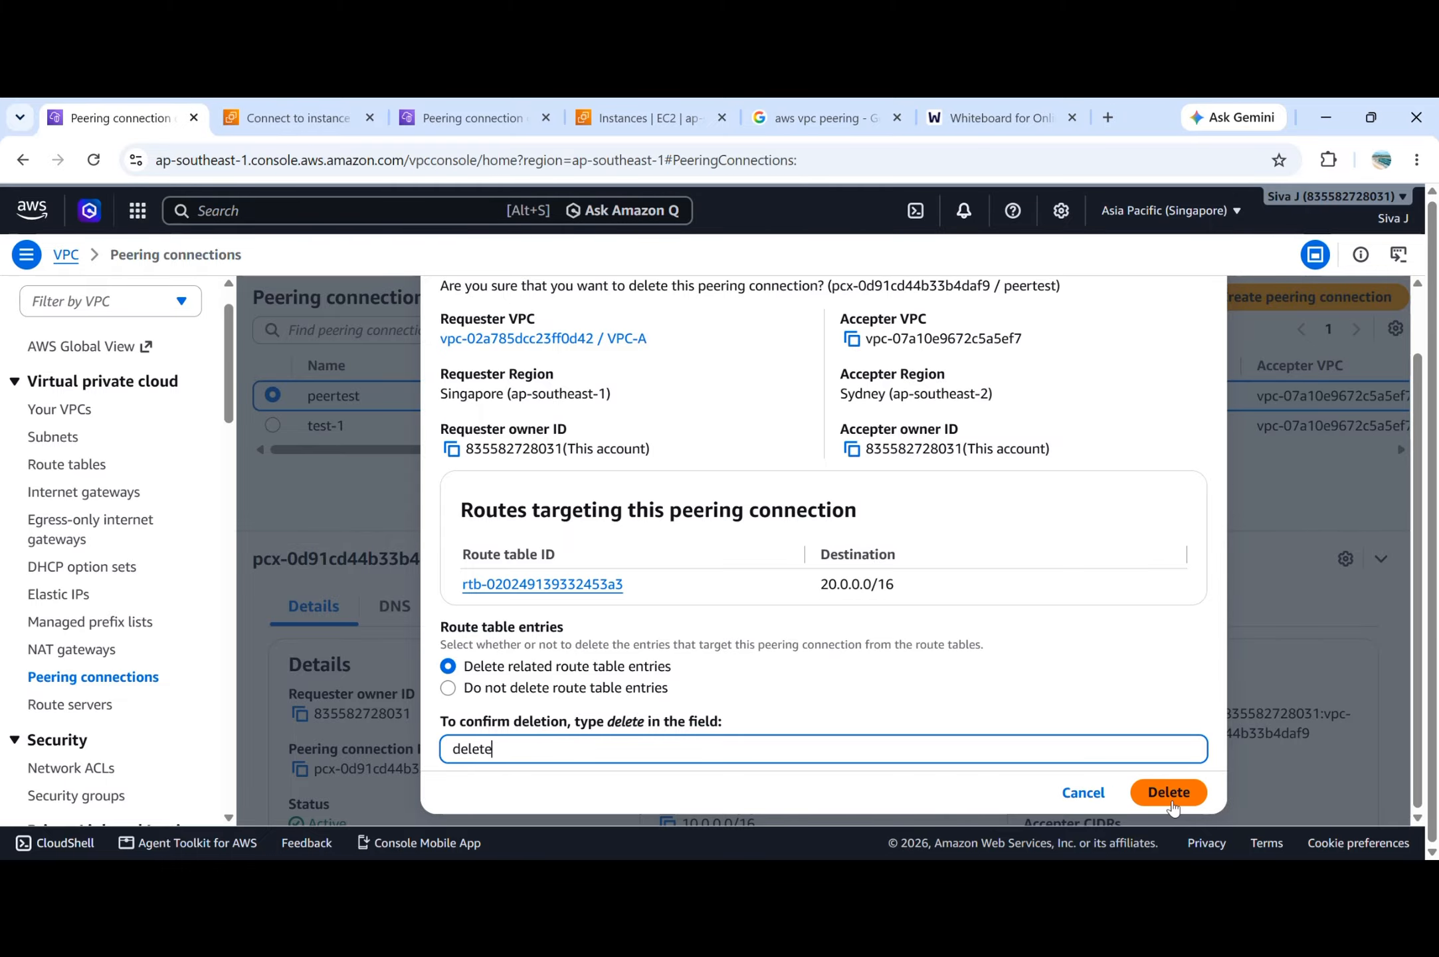
{"action": "left_click", "coordinate": [1169, 792]}
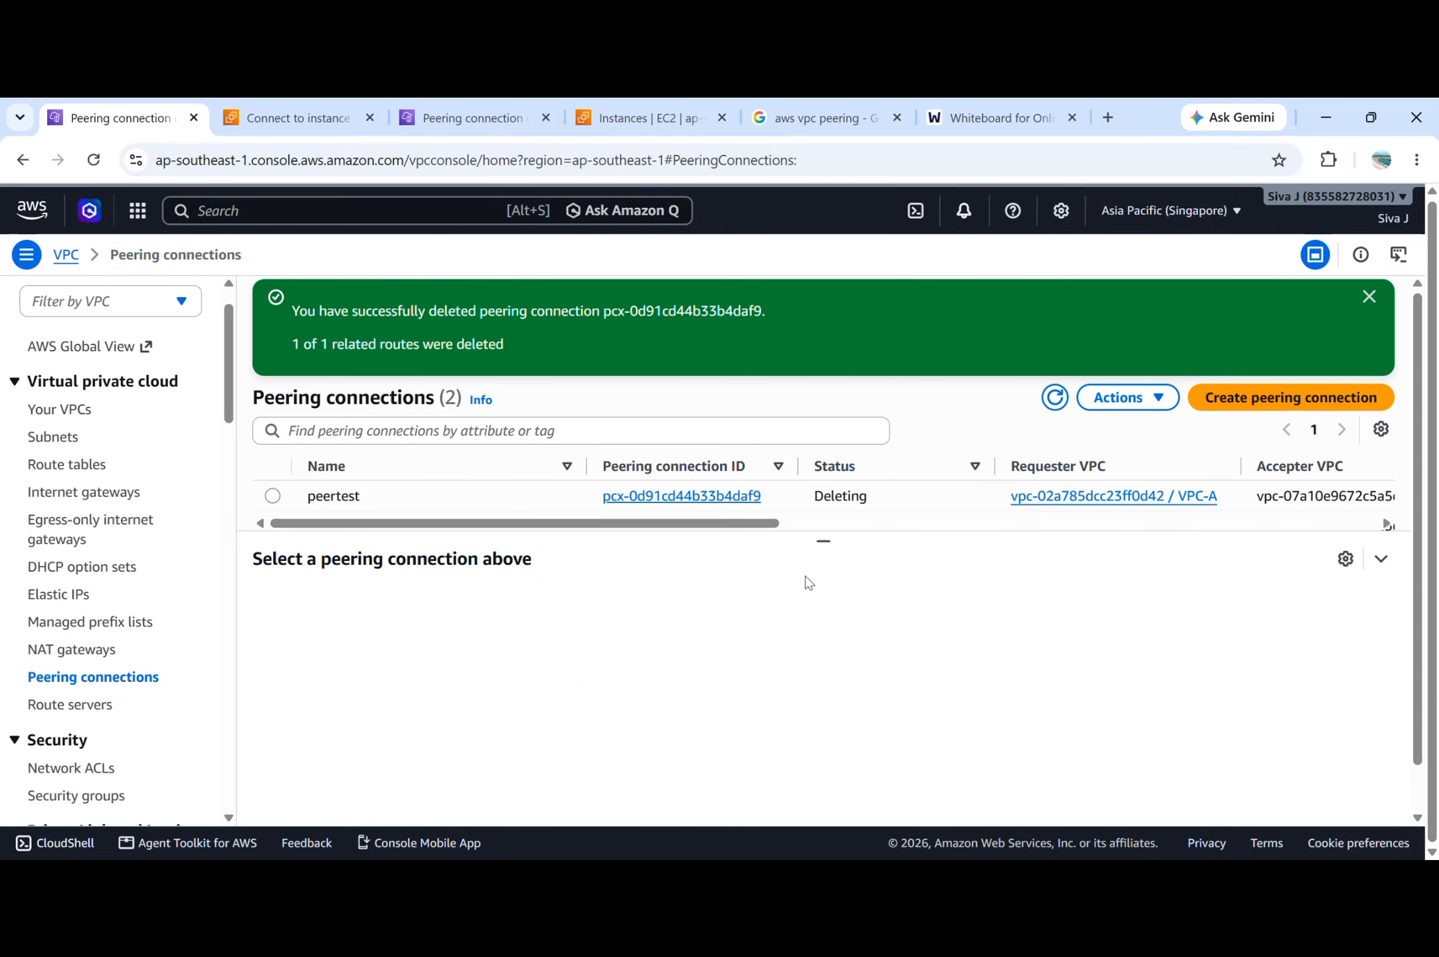
{"action": "left_click", "coordinate": [1357, 305]}
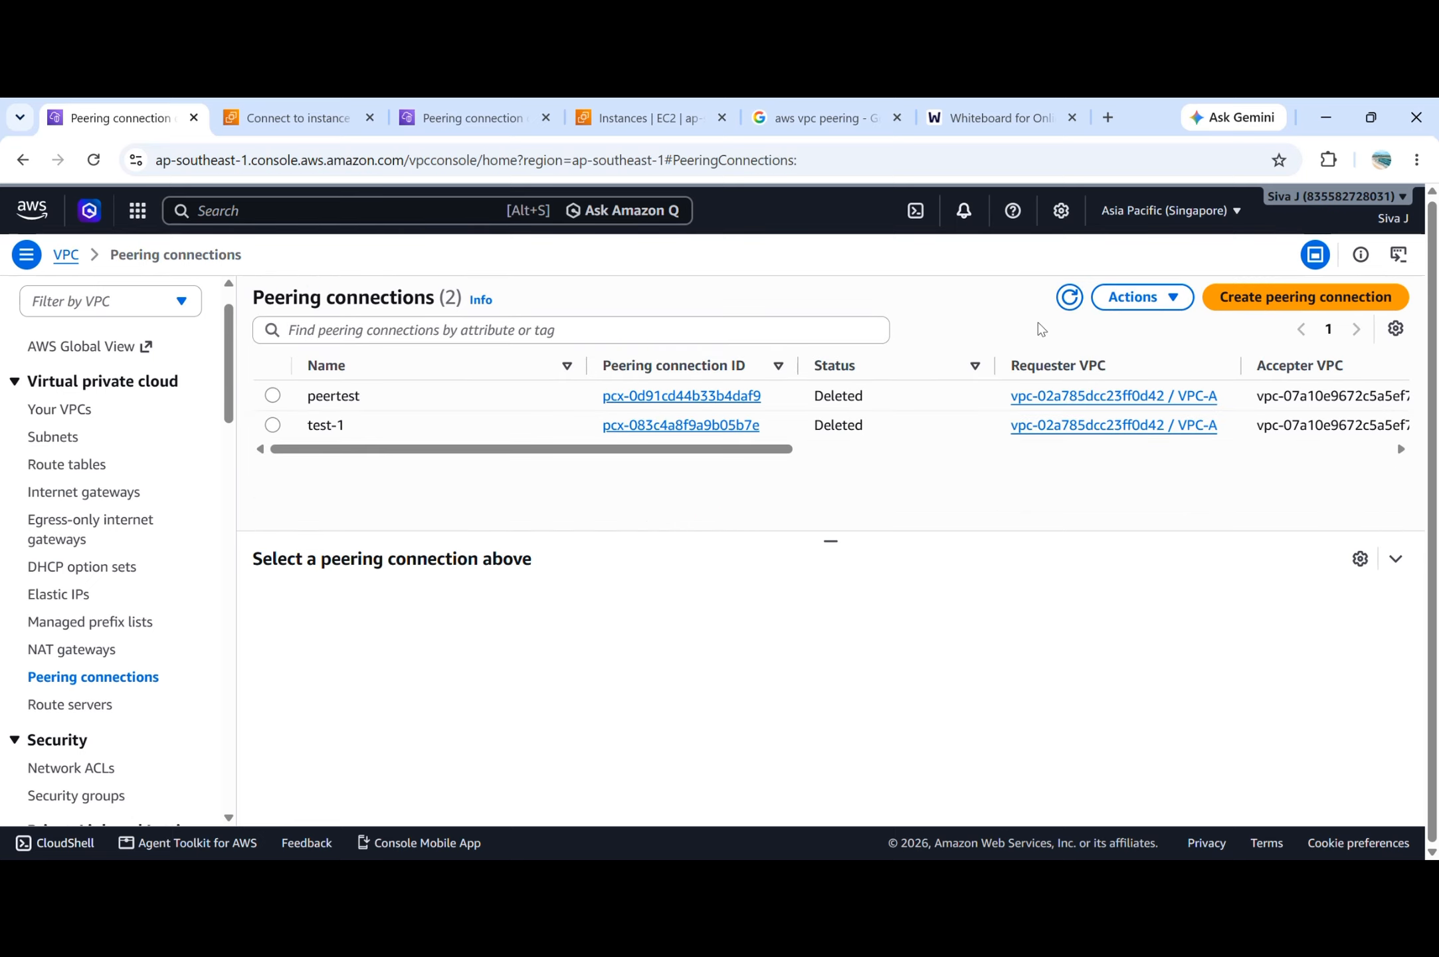